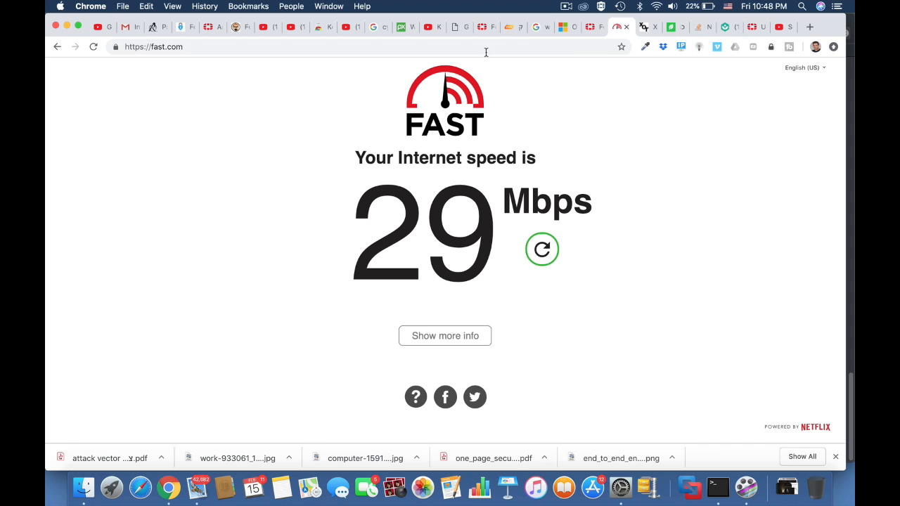
Reload fast.com to rerun the internet speed test
click(486, 51)
key(Return)
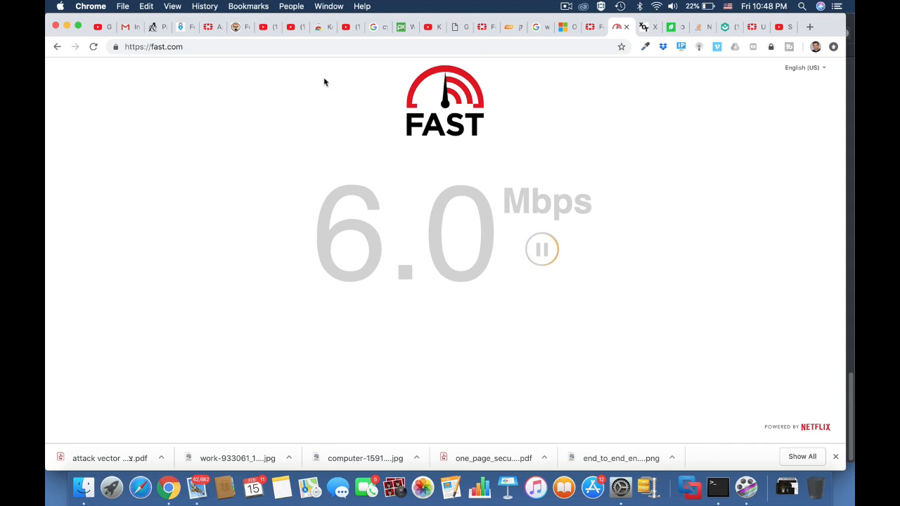
click(273, 52)
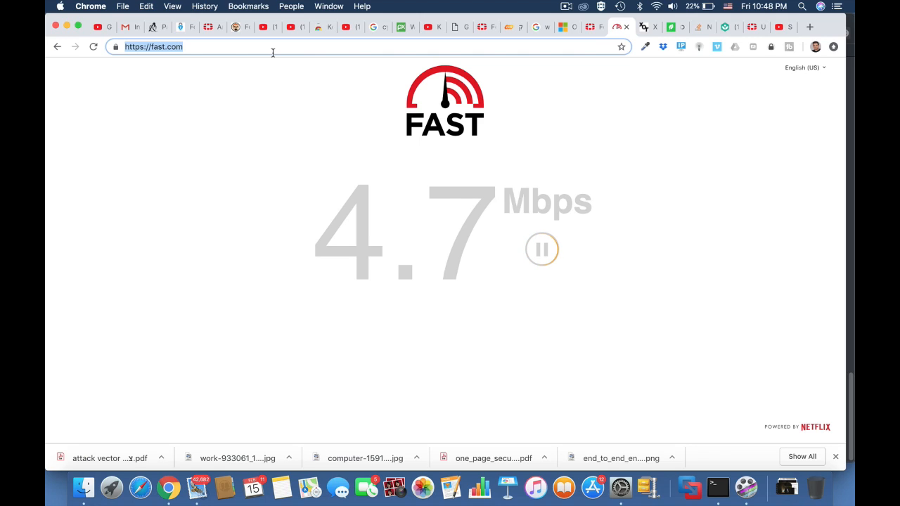
click(273, 53)
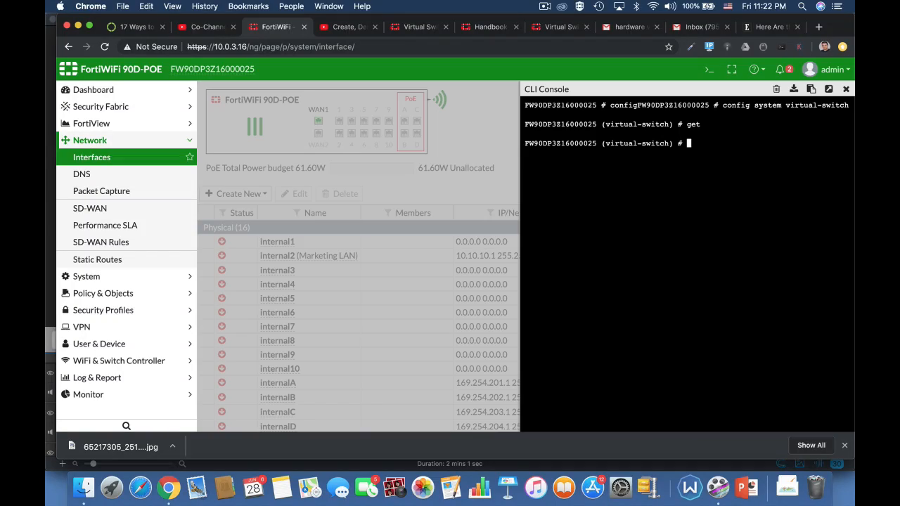
In the CLI console, create a virtual switch entry named marketing on physical switch sw0
text(edit marketing)
key(Return)
text(se)
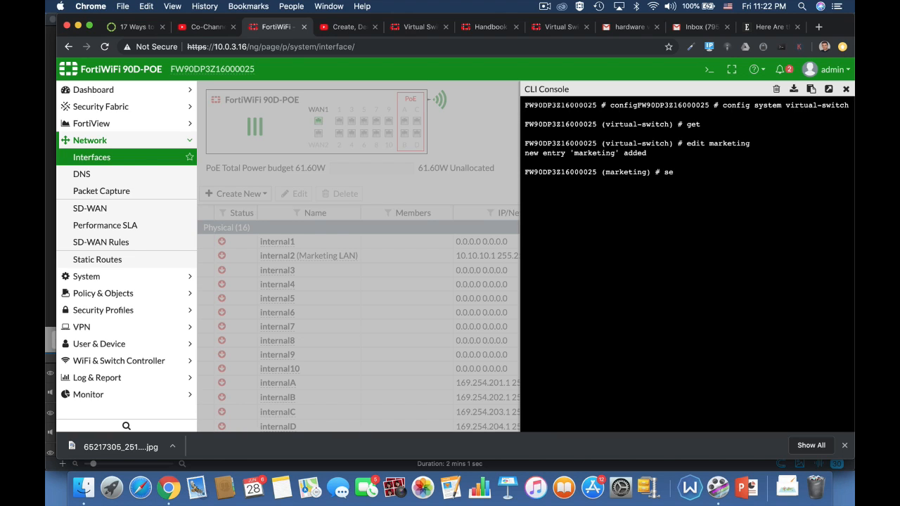
text(t physical-switch sw0)
key(Return)
Add ports internal4, internal5 and internal6 to the marketing switch's port list and leave the port configuration
text(config)
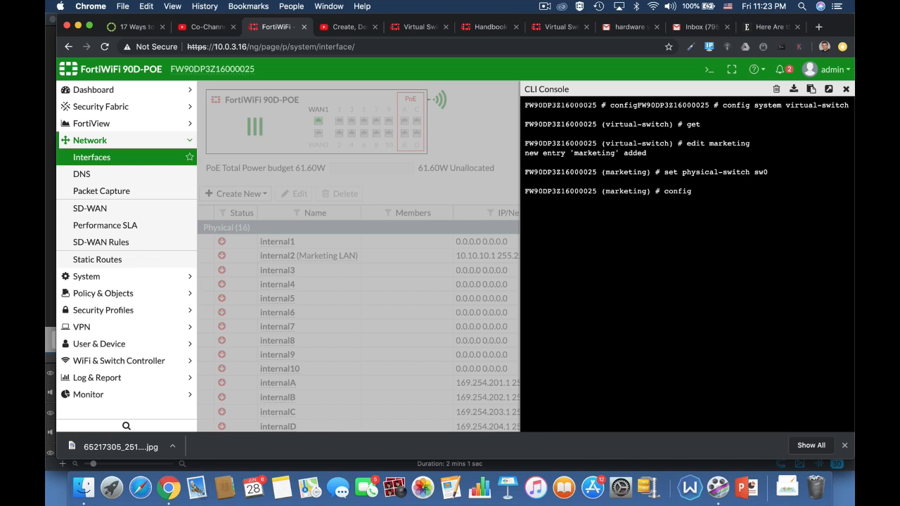
text( port)
key(Return)
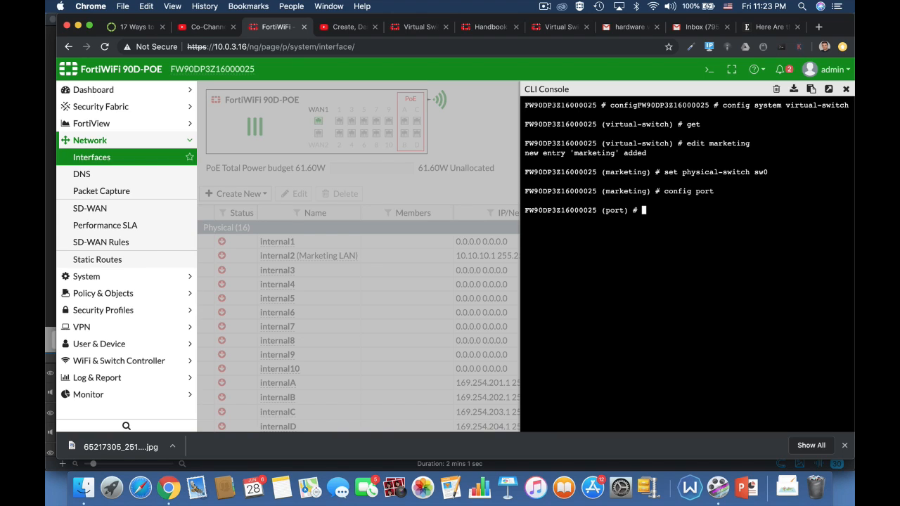
text(edit internal4)
key(Return)
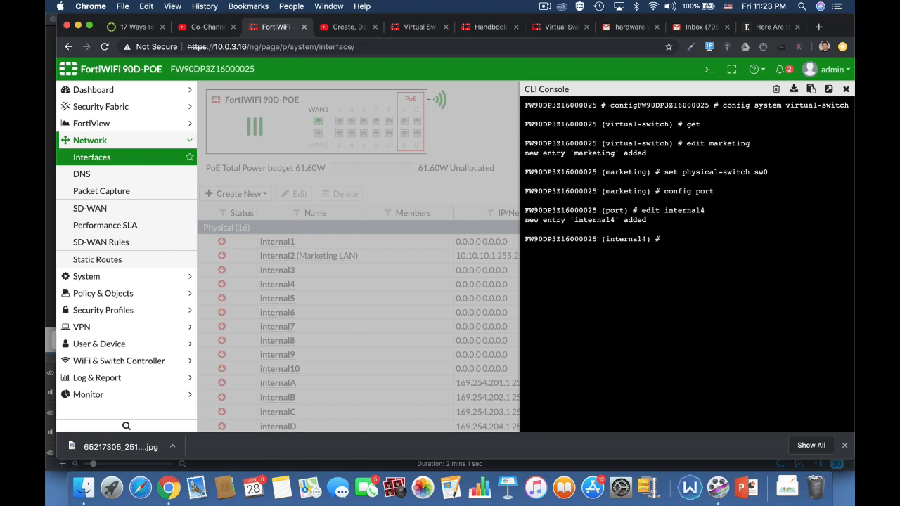
text(next)
key(Return)
text(edit internal5)
key(Return)
text(ed)
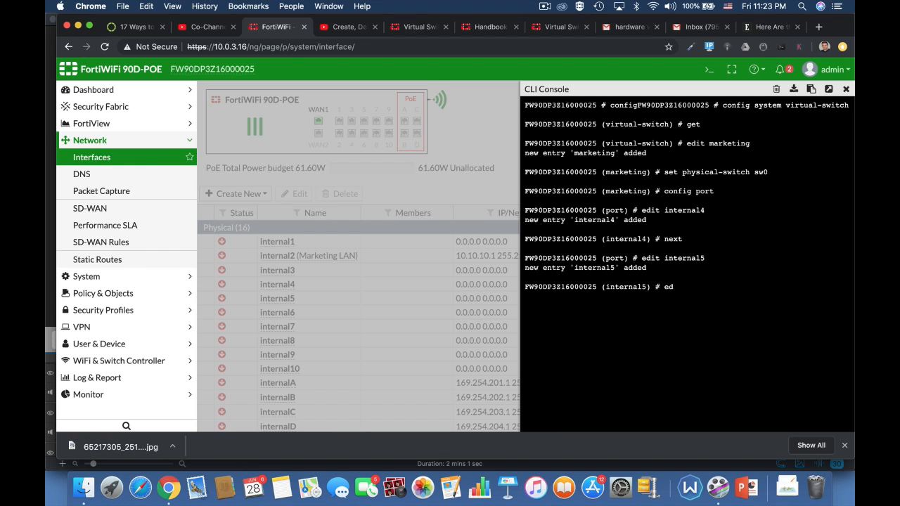
text(it internal6)
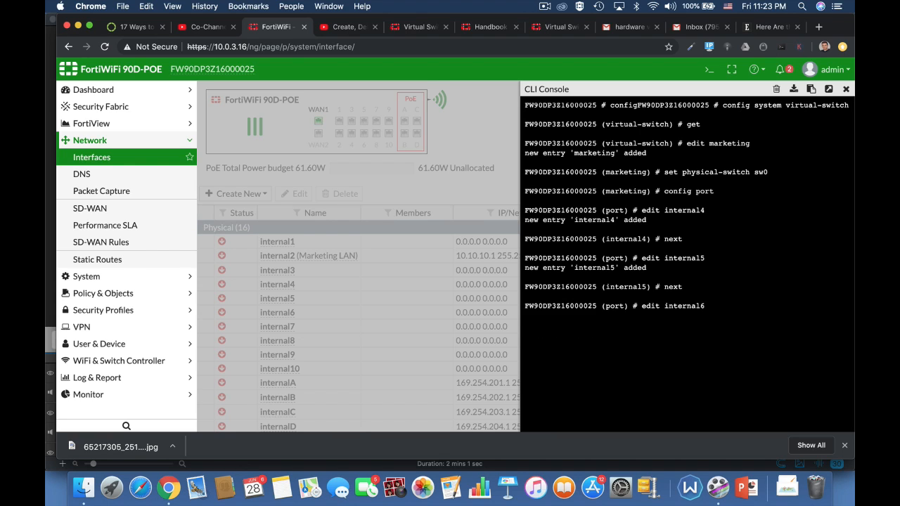
key(Return)
text(next)
key(Return)
text(end)
Finish the marketing switch configuration and list the virtual switch settings again
key(Return)
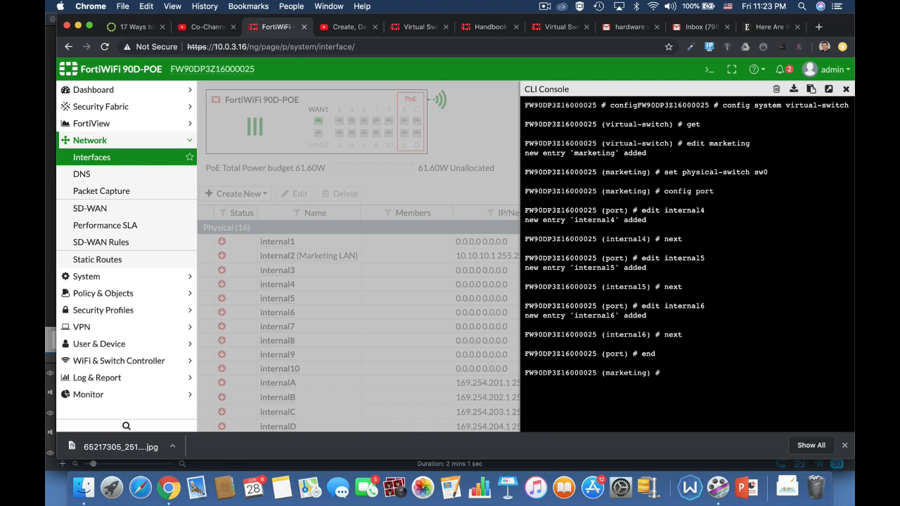
text(end)
key(Return)
text(config system switch-interface)
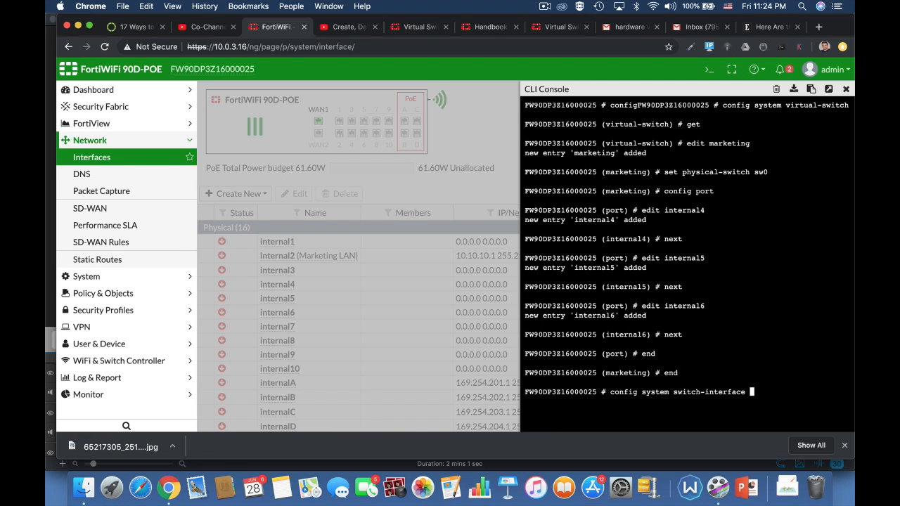
key(Return)
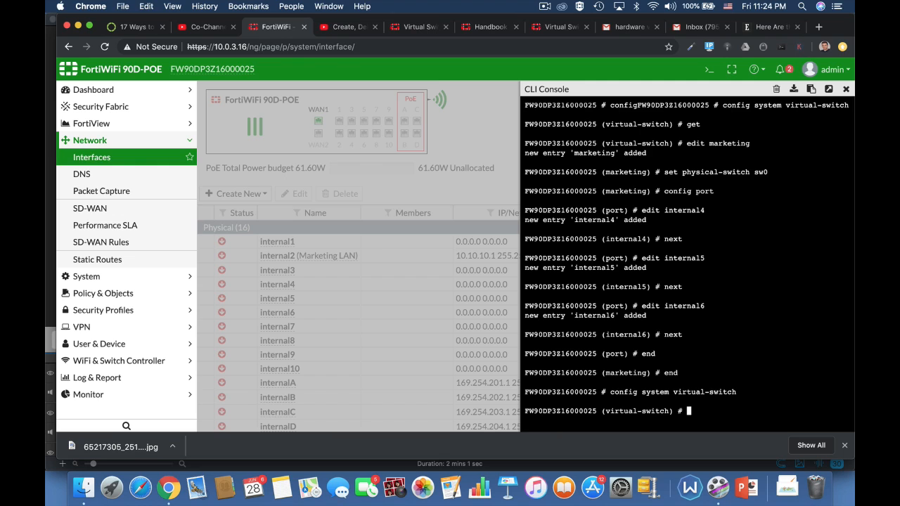
text(get)
key(Return)
Open the marketing interface for editing and set its alias to lan2
click(517, 256)
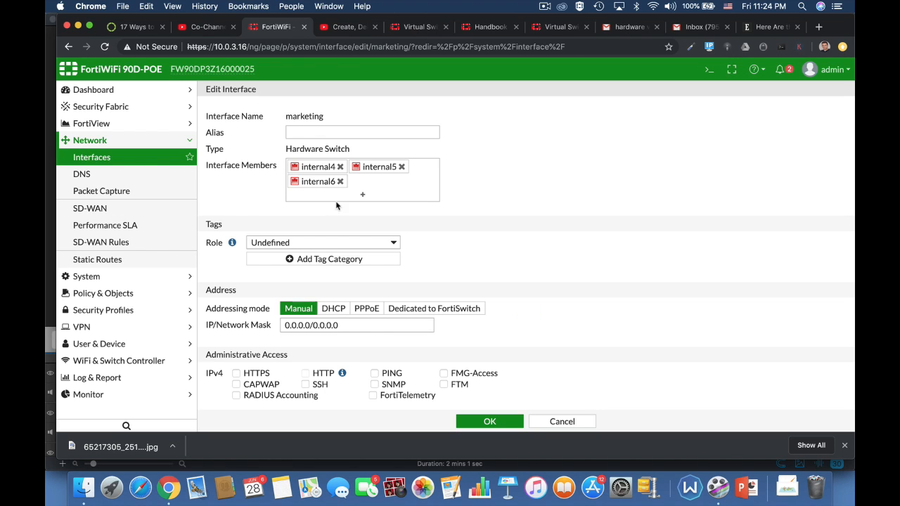
click(313, 132)
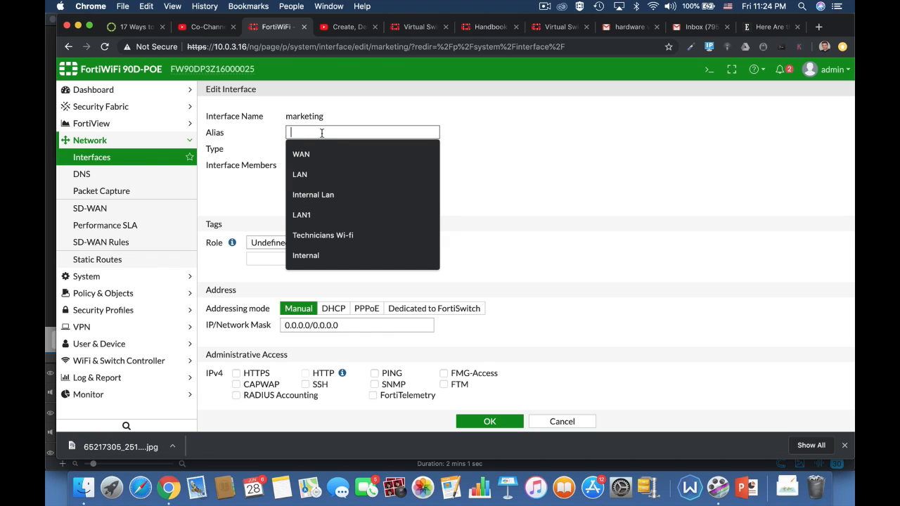
text(lan2)
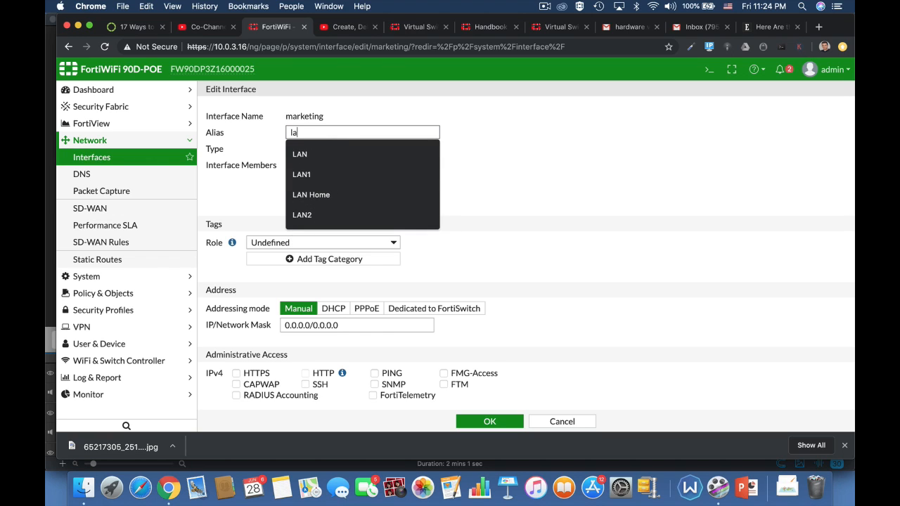
click(513, 169)
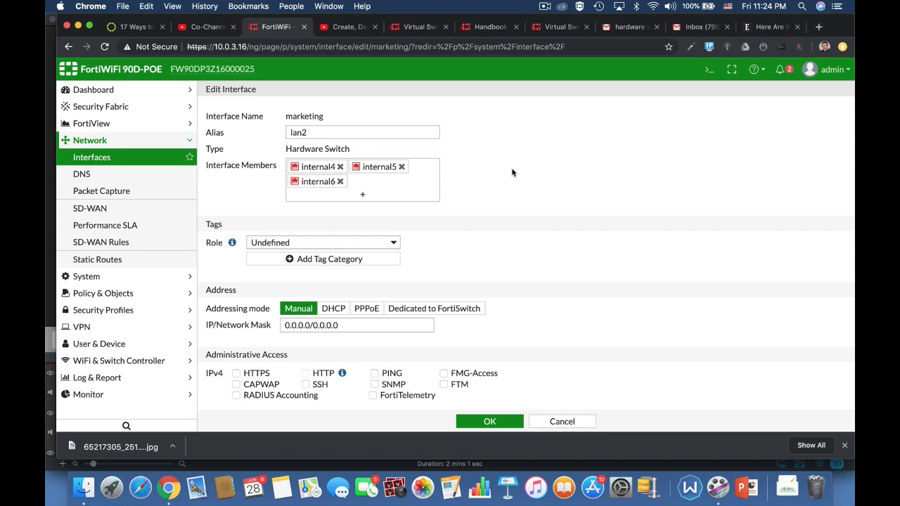
Set the interface role to LAN
click(381, 242)
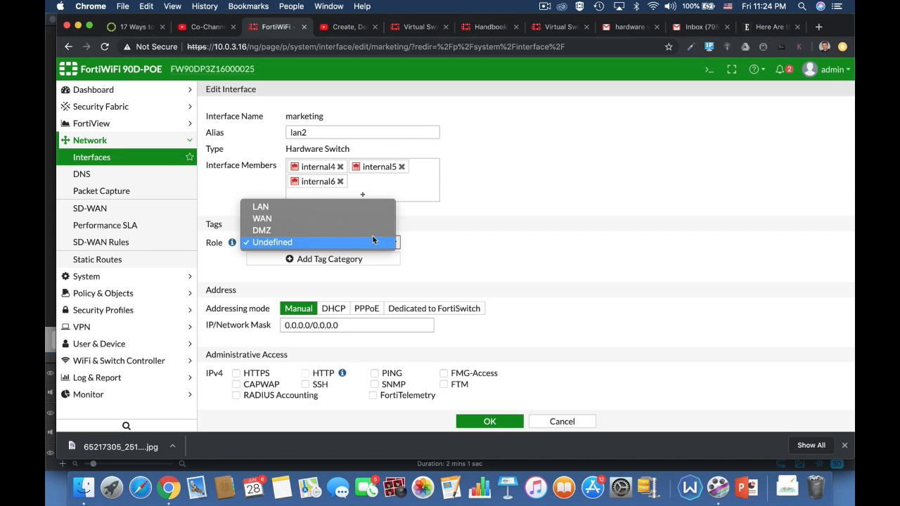
click(352, 208)
scroll(499, 289, down, 1)
scroll(499, 288, down, 3)
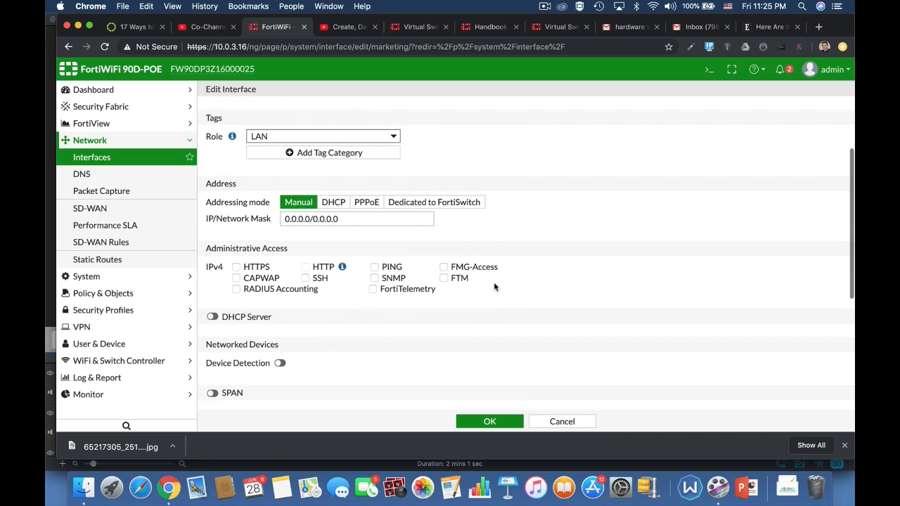
Set the interface IP/network mask to 10.0.3.17/24
click(343, 218)
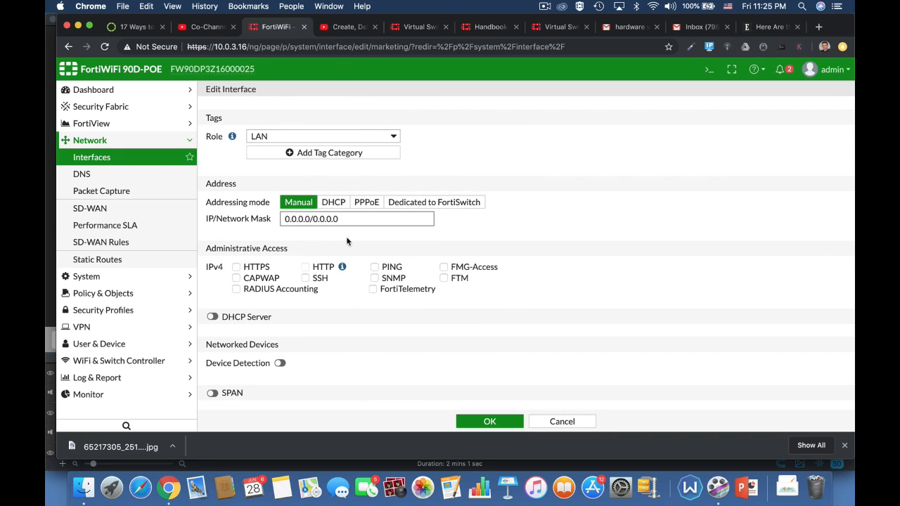
drag(354, 219, 267, 222)
text(10)
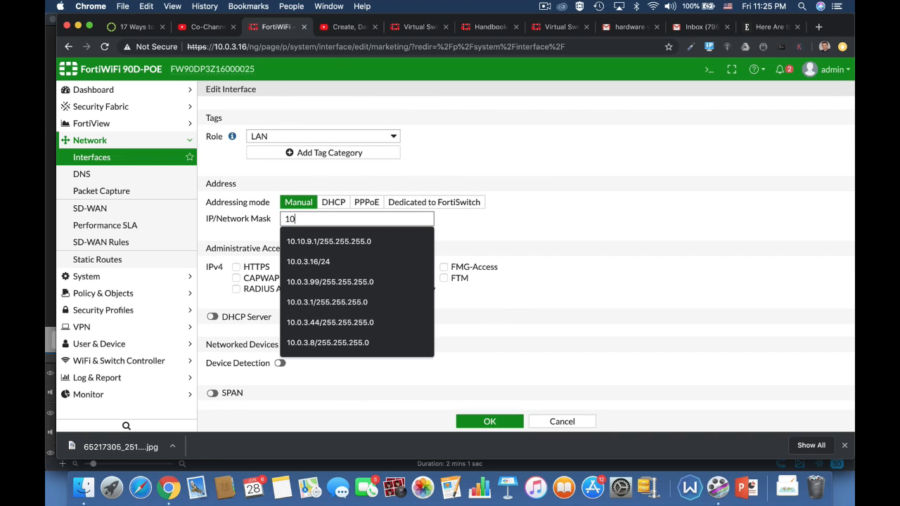
text(.0.3.)
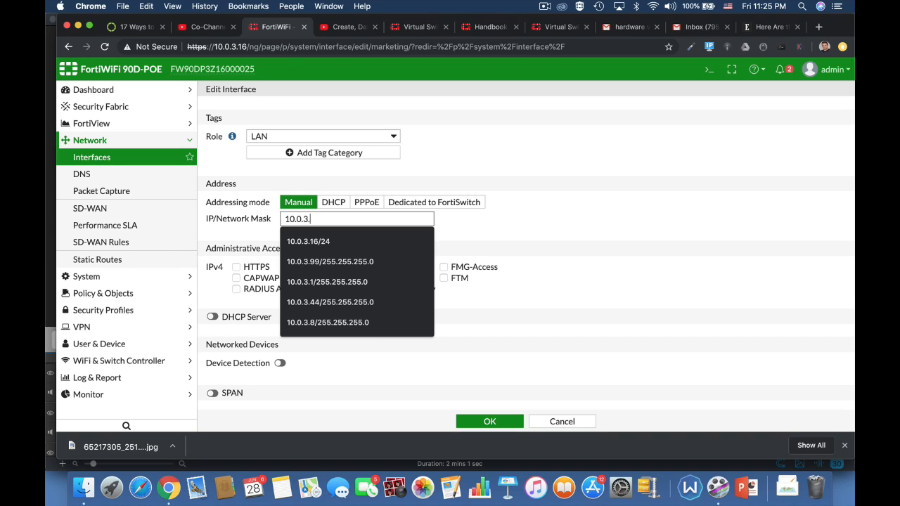
text(17)
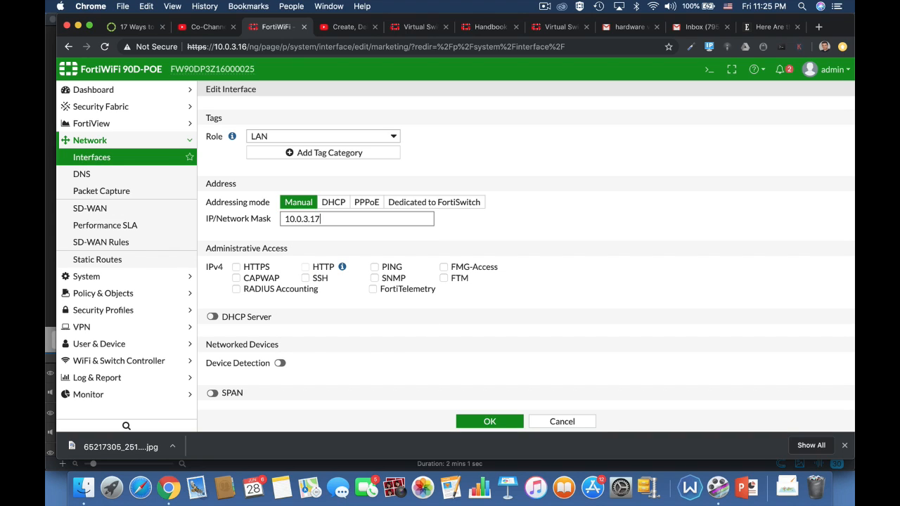
text(/24)
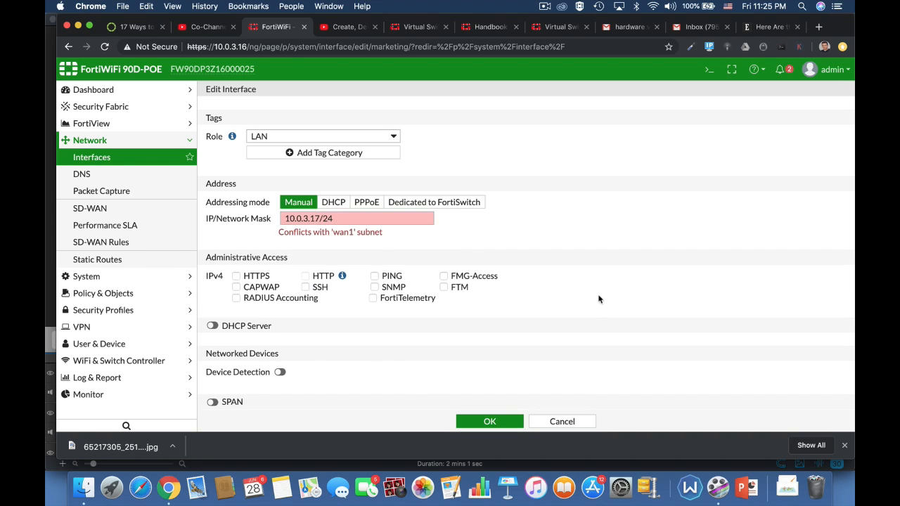
Change the interface IP/network mask to 10.0.4.17/24
click(336, 218)
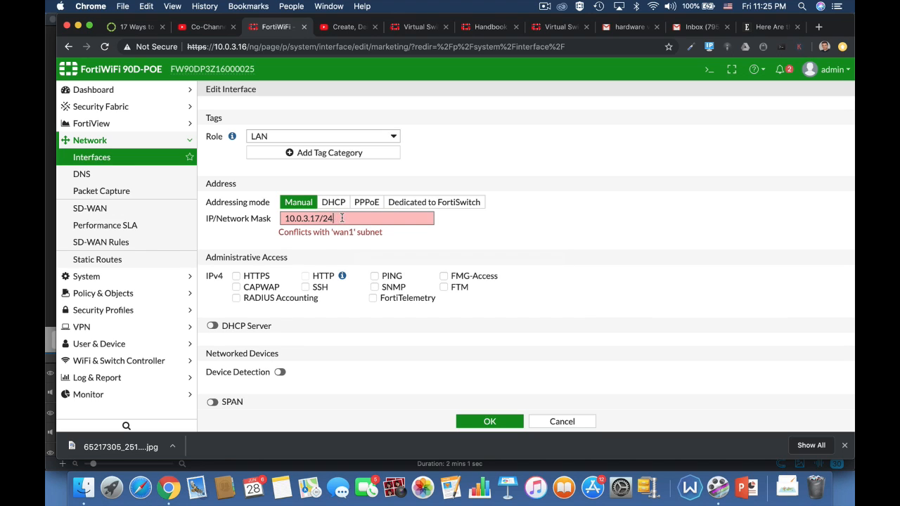
drag(342, 218, 224, 221)
text(10.0)
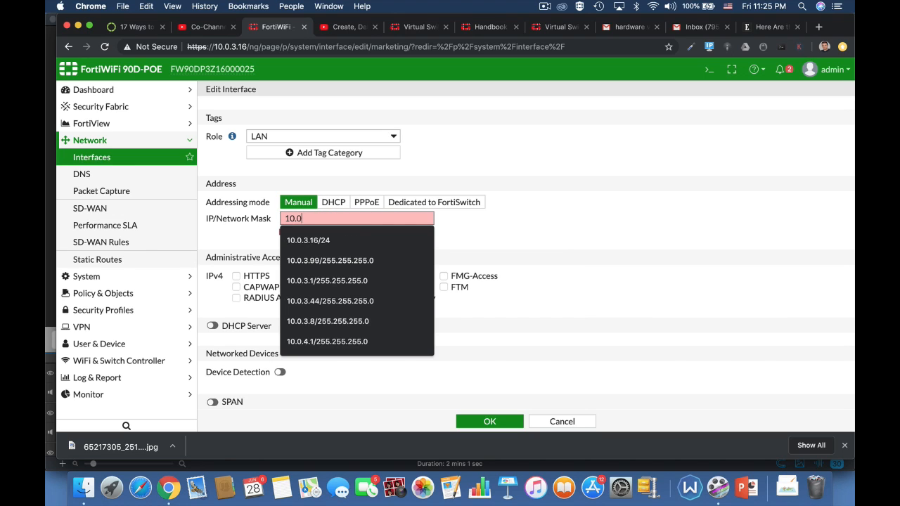
text(.4.17/25)
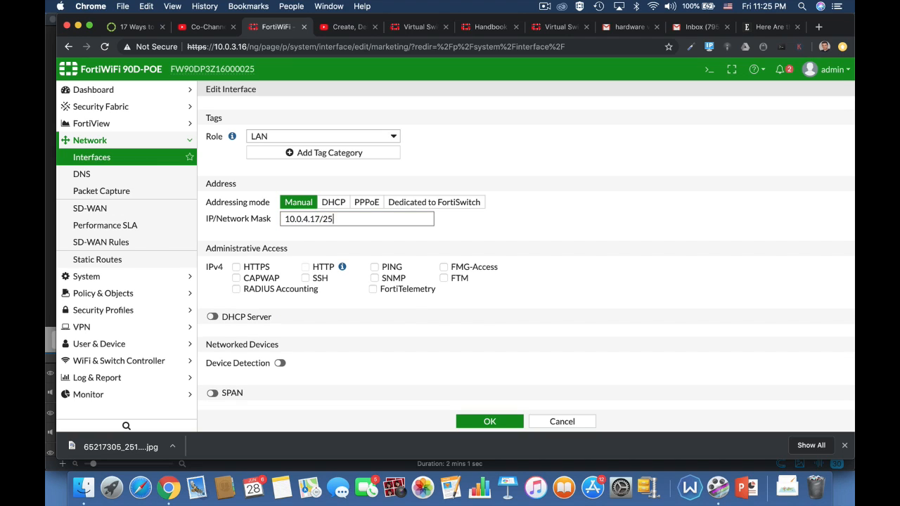
key(BackSpace)
text(4)
Enable HTTPS, HTTP and PING administrative access on the interface
click(500, 260)
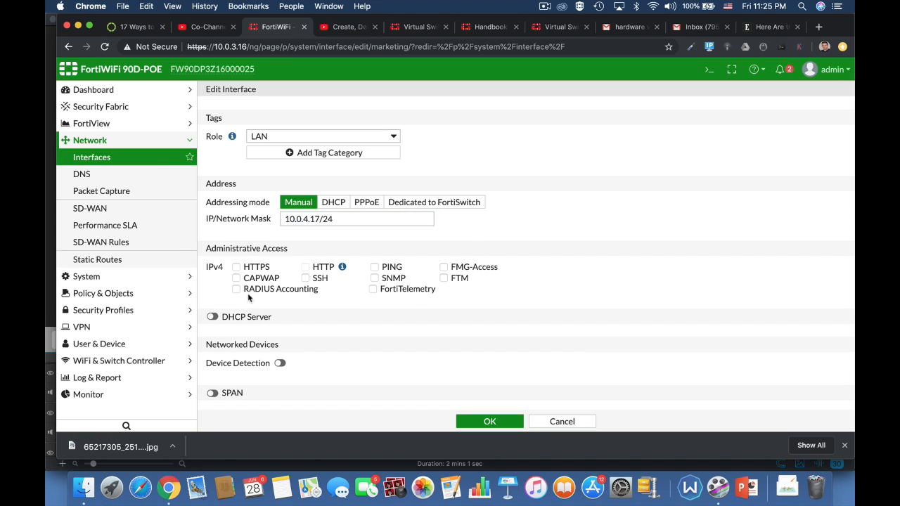
click(246, 268)
click(375, 268)
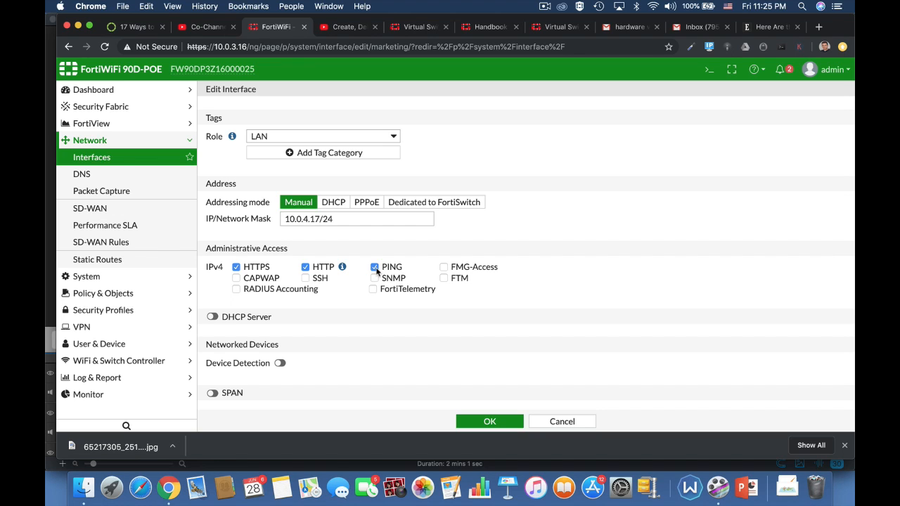
Enable the DHCP server on the marketing interface
click(211, 318)
scroll(522, 362, down, 3)
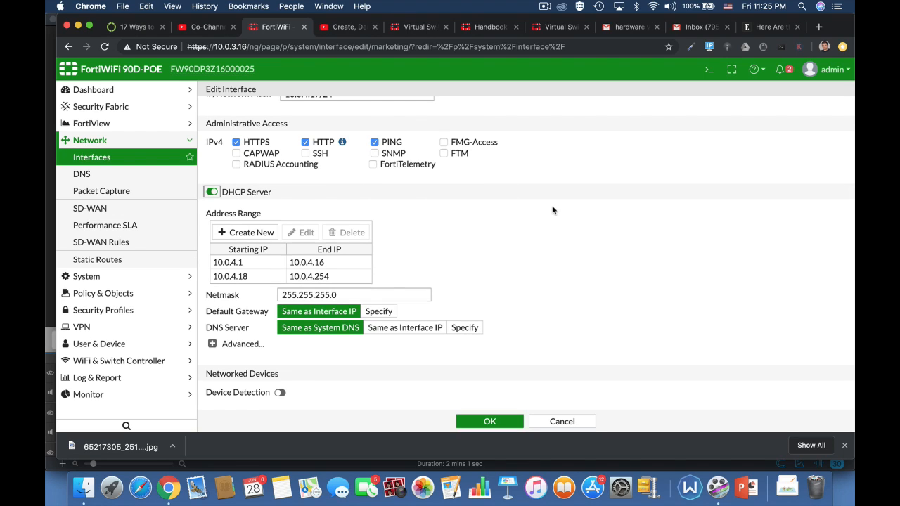
scroll(553, 210, up, 3)
scroll(581, 317, down, 2)
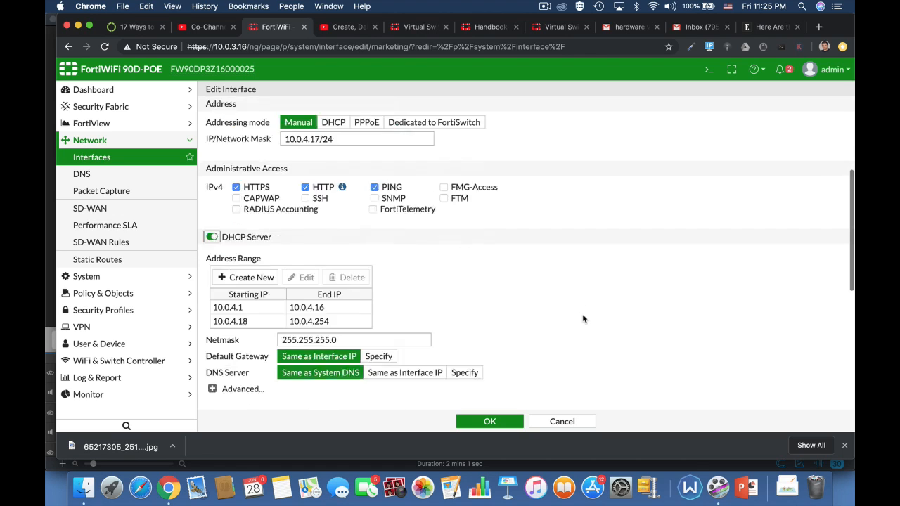
scroll(582, 320, down, 2)
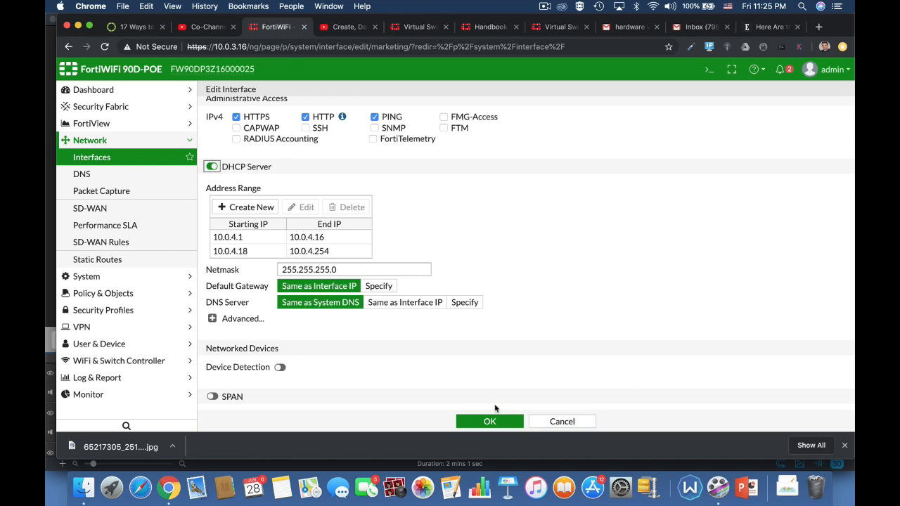
Turn on device detection and save the interface settings
click(280, 367)
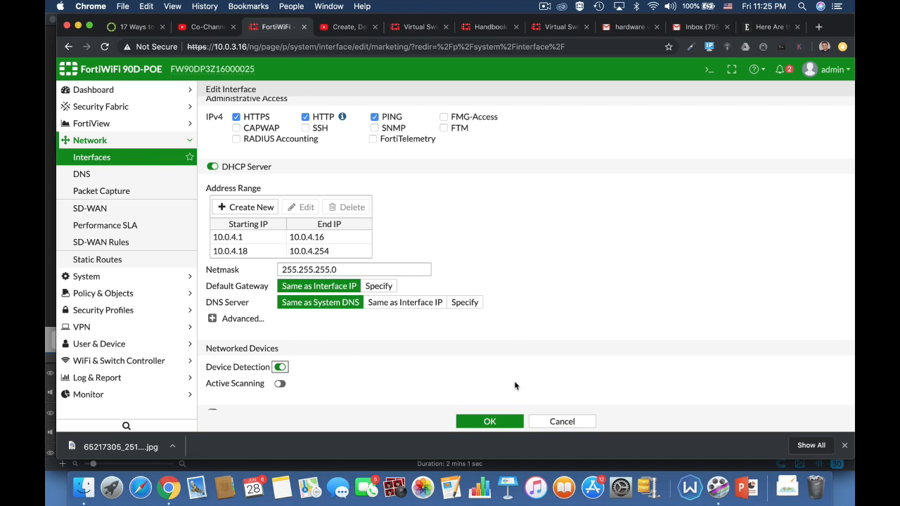
scroll(515, 386, down, 3)
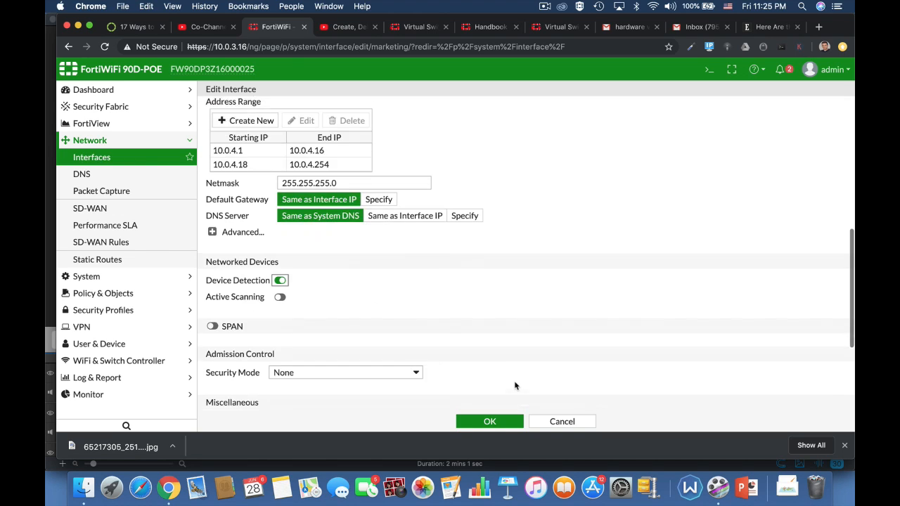
click(488, 423)
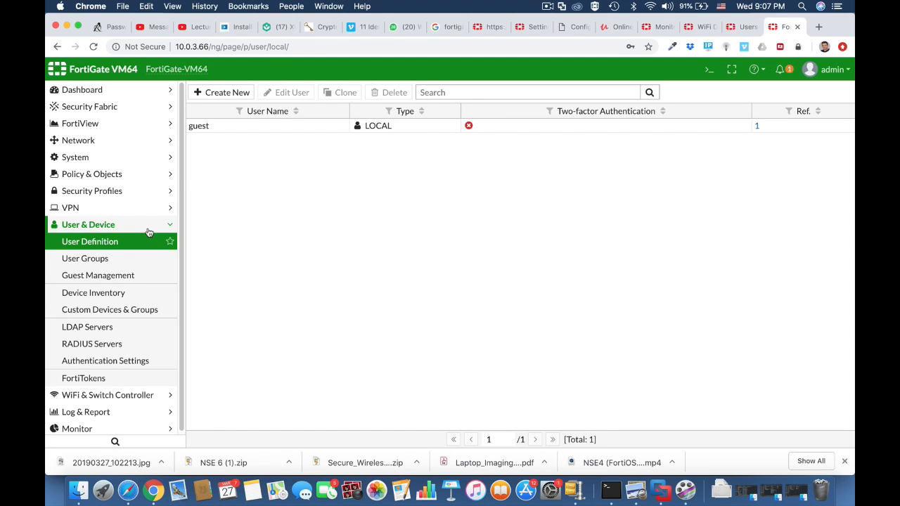
Review the local user definitions and the user groups lists
click(148, 229)
click(146, 229)
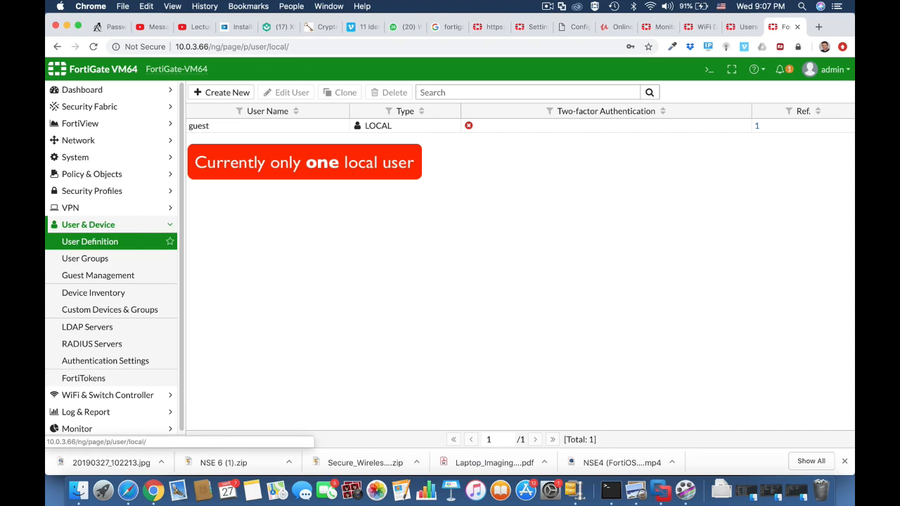
click(135, 259)
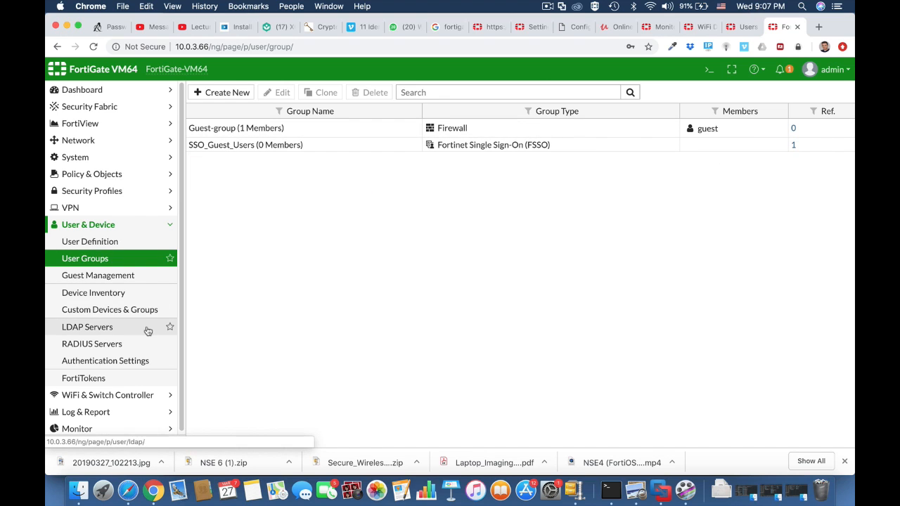
click(112, 242)
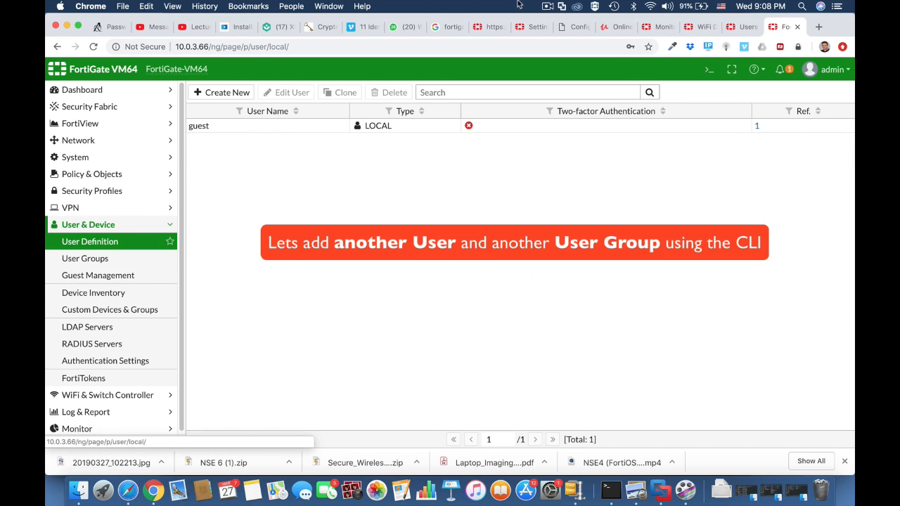
Open the CLI console and create a new local user named testuser1
click(707, 73)
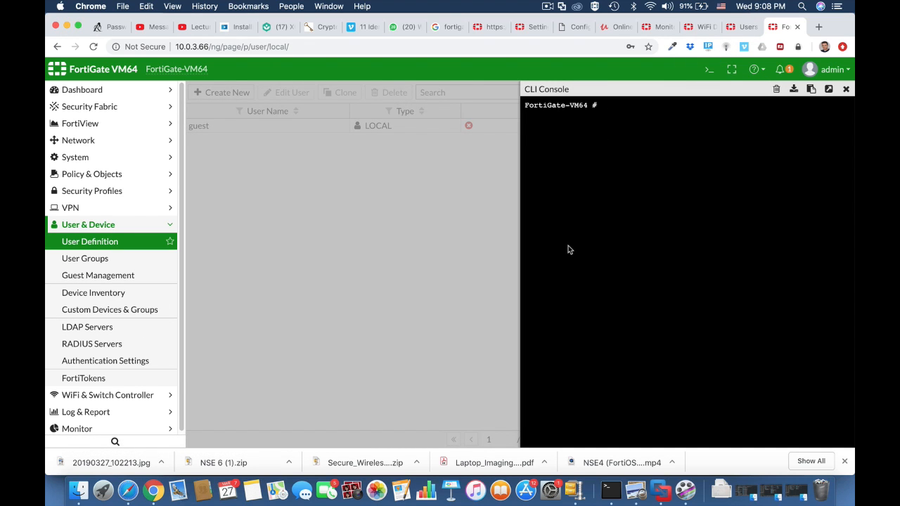
text(config user local)
key(Return)
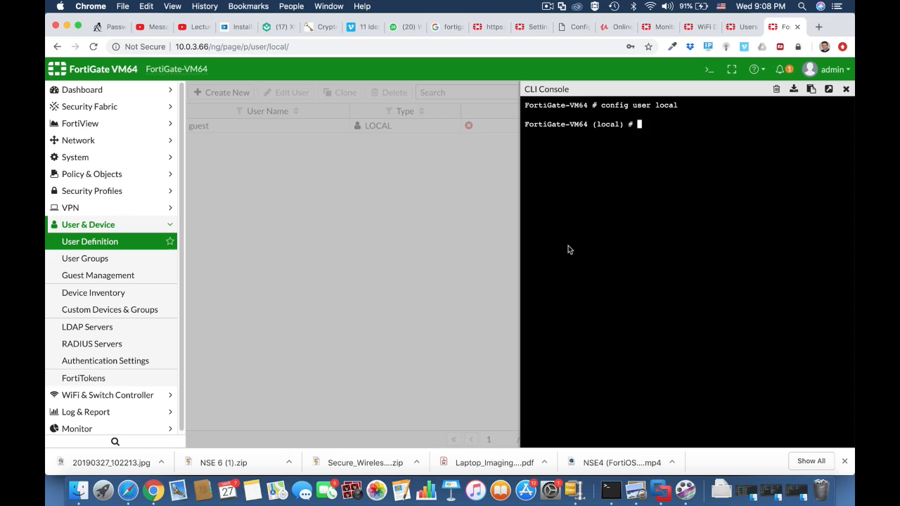
text(edit testuser1)
key(Return)
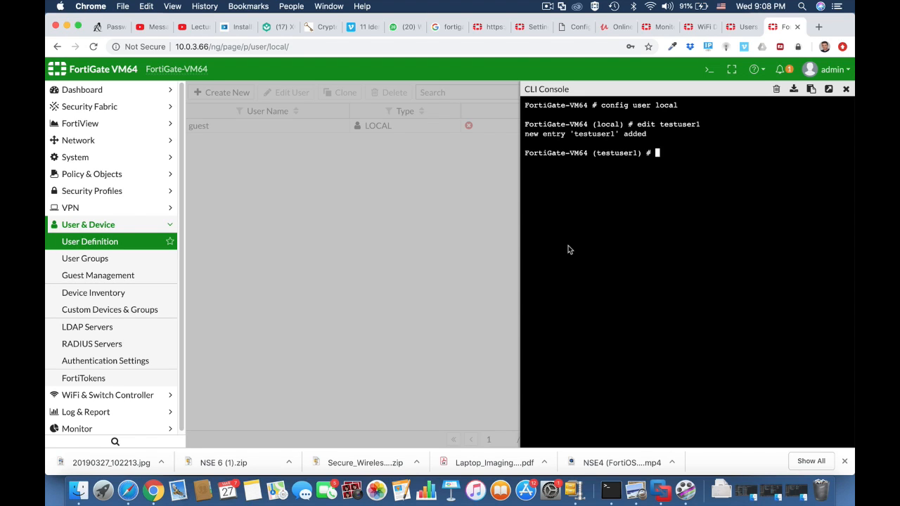
Set testuser1's type to password and enter the user's password
text(set type password)
key(Return)
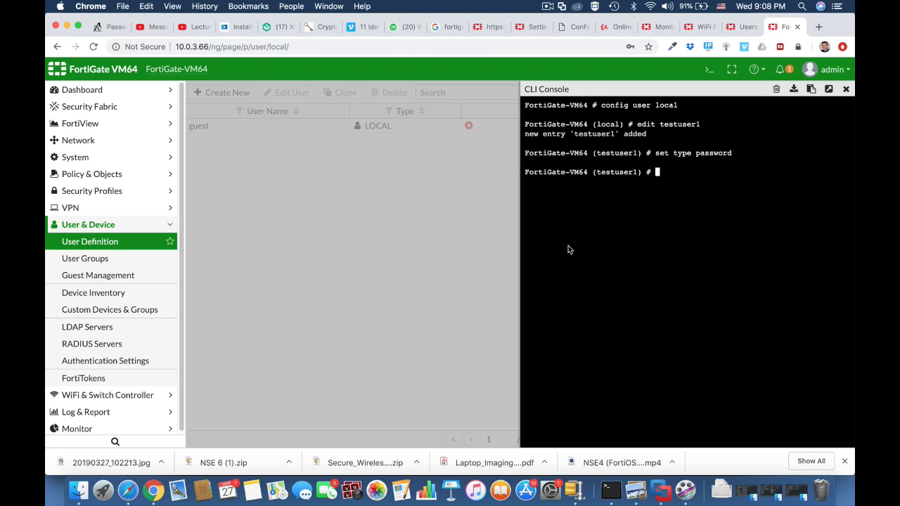
key(Return)
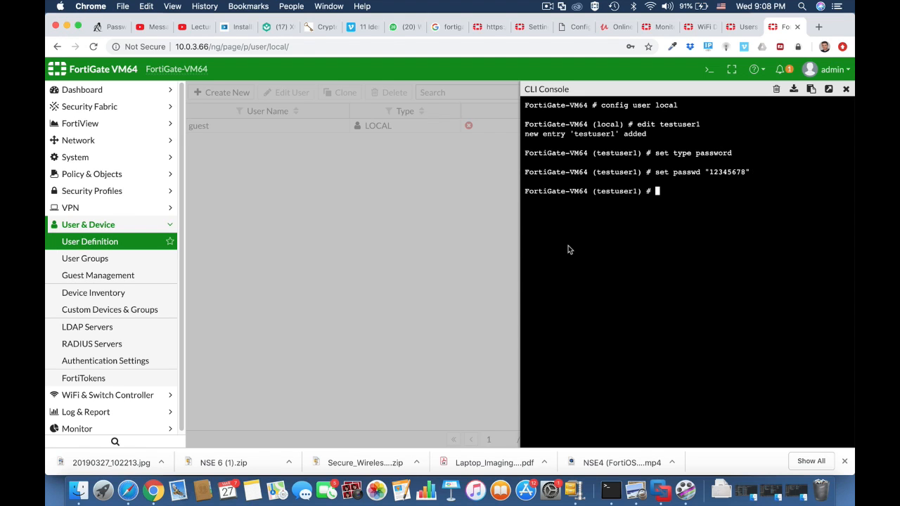
End the local user configuration and return to the user definition list
text(end)
key(Return)
click(149, 247)
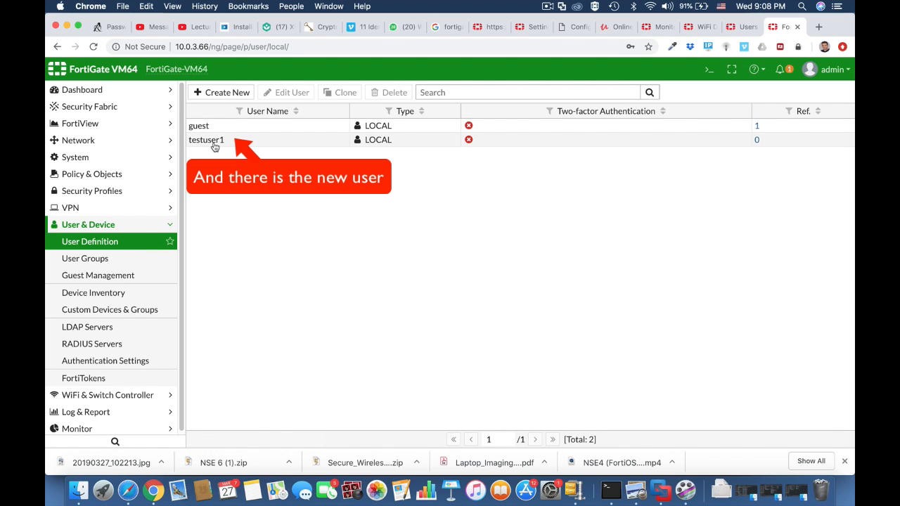
Open the CLI console from User Groups and create a user group named wifi-users
click(133, 259)
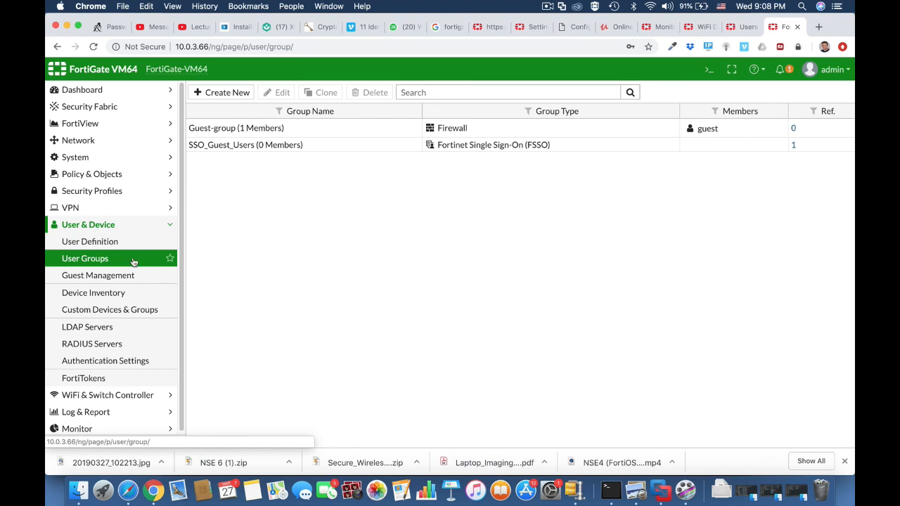
click(710, 70)
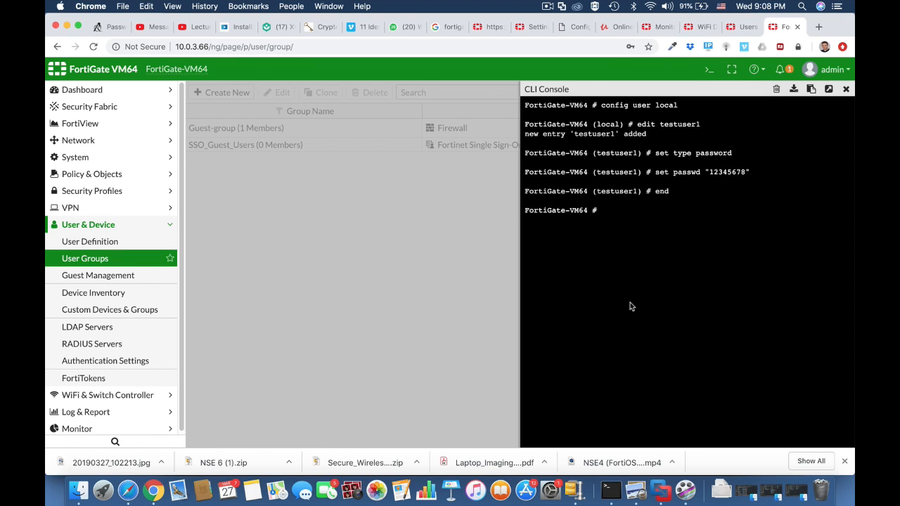
text(confi)
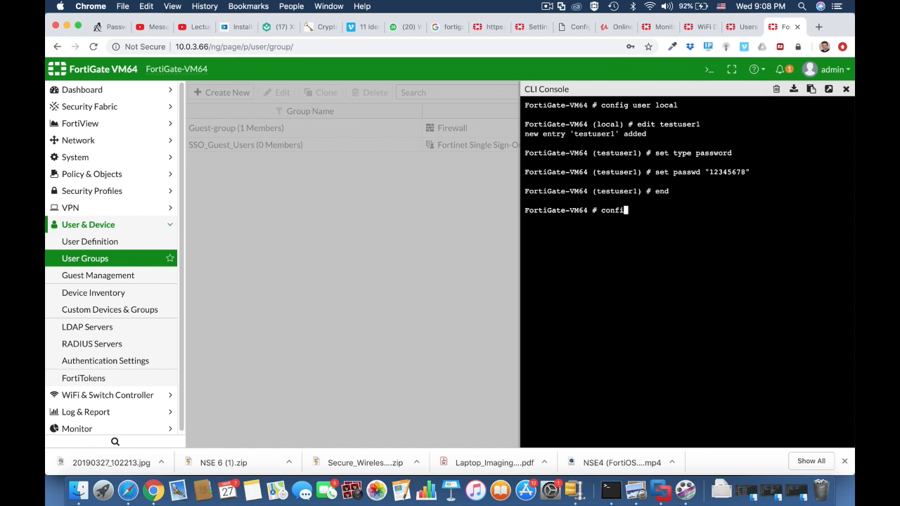
text(g user group)
key(Return)
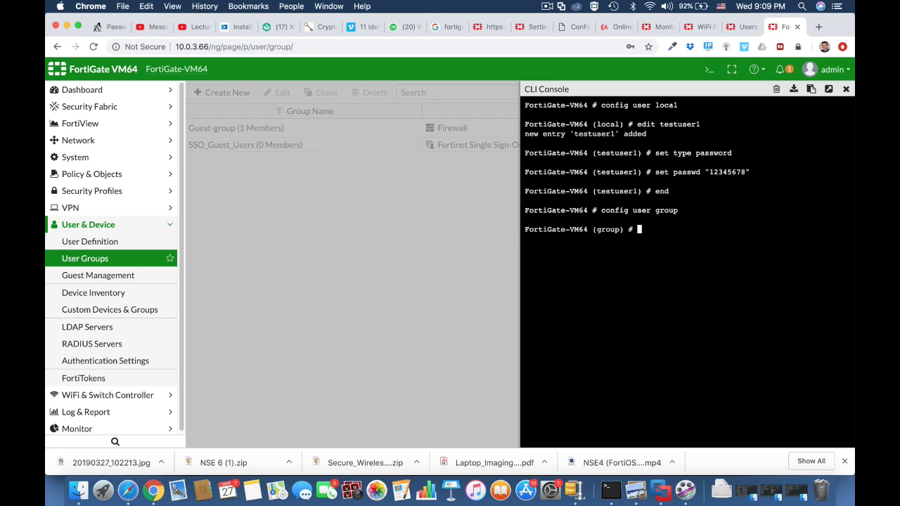
text(edit wifi-users)
key(Return)
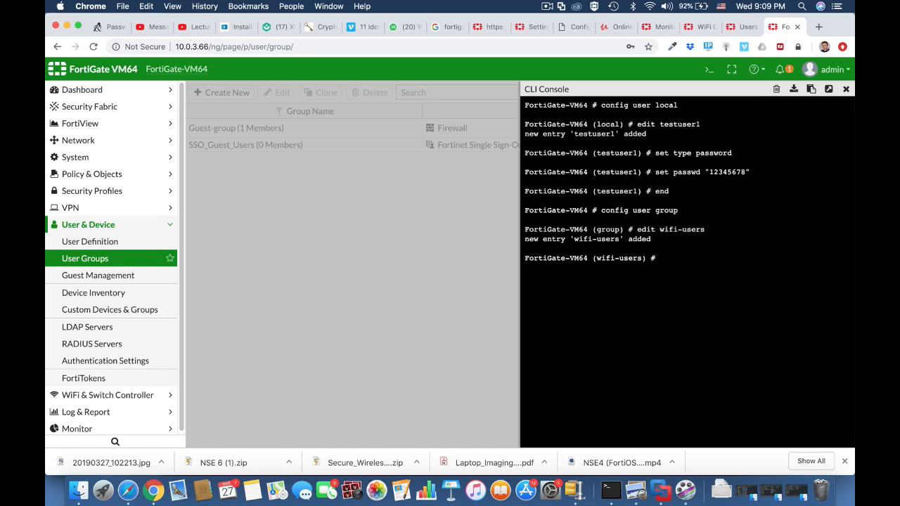
Add testuser1 as a member of the wifi-users group and end the group configuration
text(set member testuser1)
key(Return)
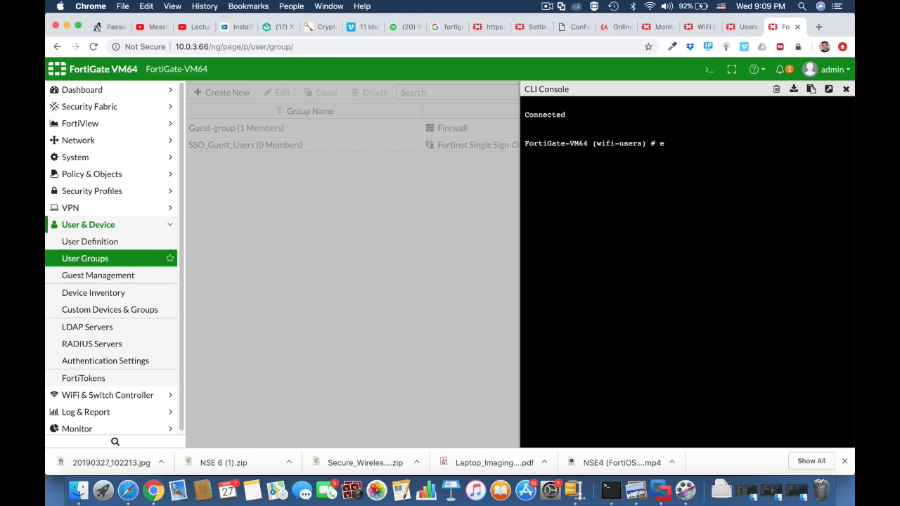
text(end)
key(Return)
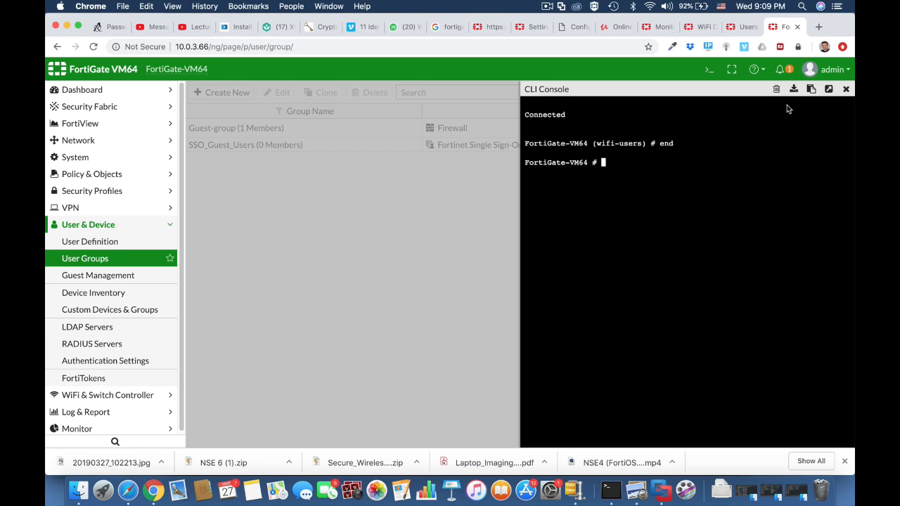
Close the console, refresh the user groups list and open the wifi-users group to check its members
click(846, 89)
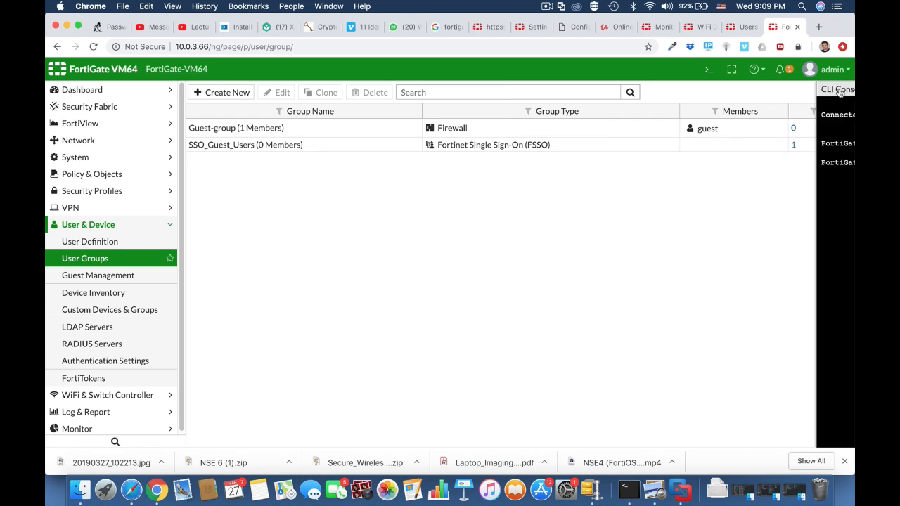
click(538, 47)
key(Return)
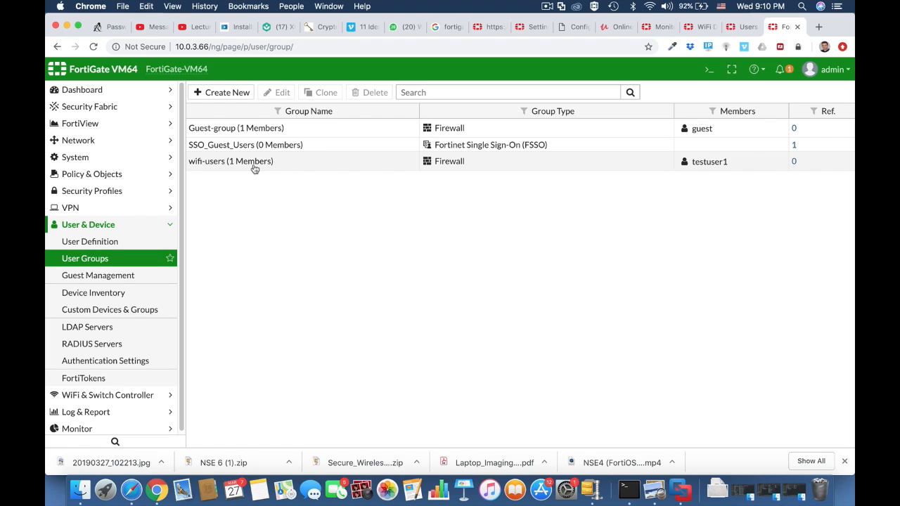
click(228, 168)
click(276, 92)
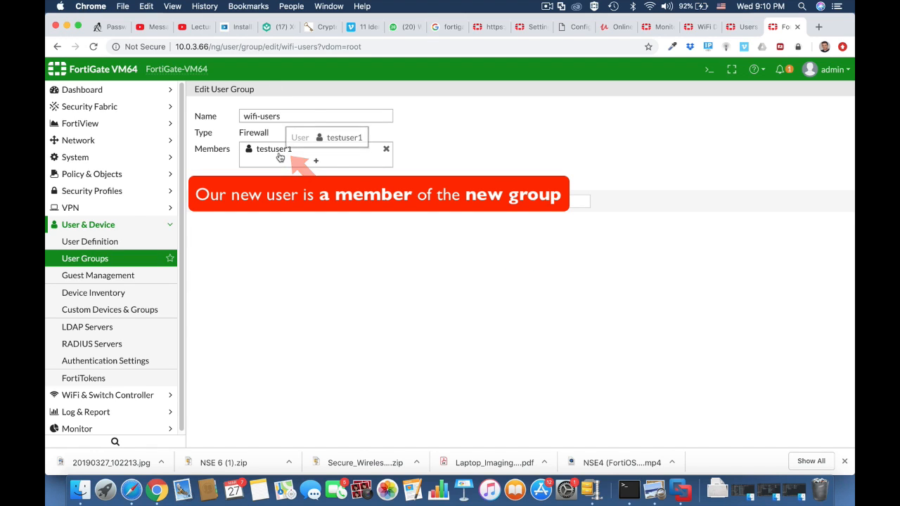
click(496, 205)
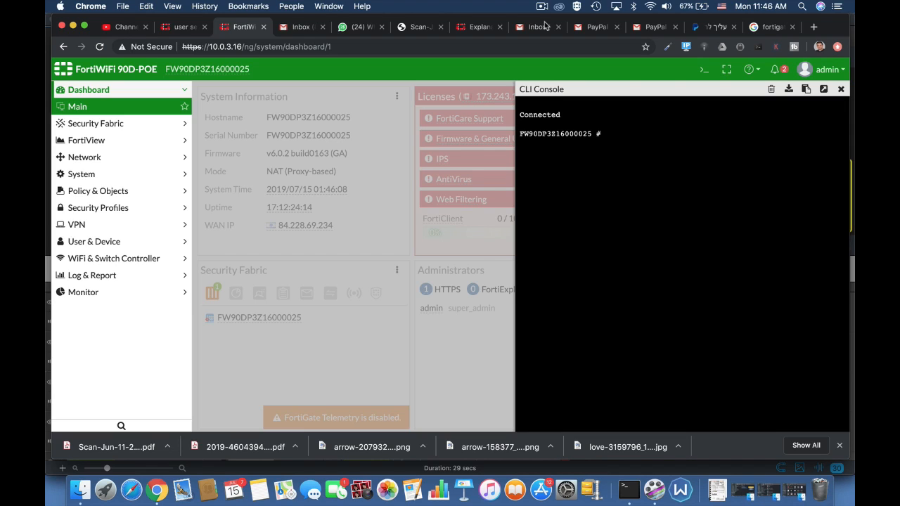
Enter the user setting configuration in the CLI console
text(config user ser)
key(Tab)
key(Tab)
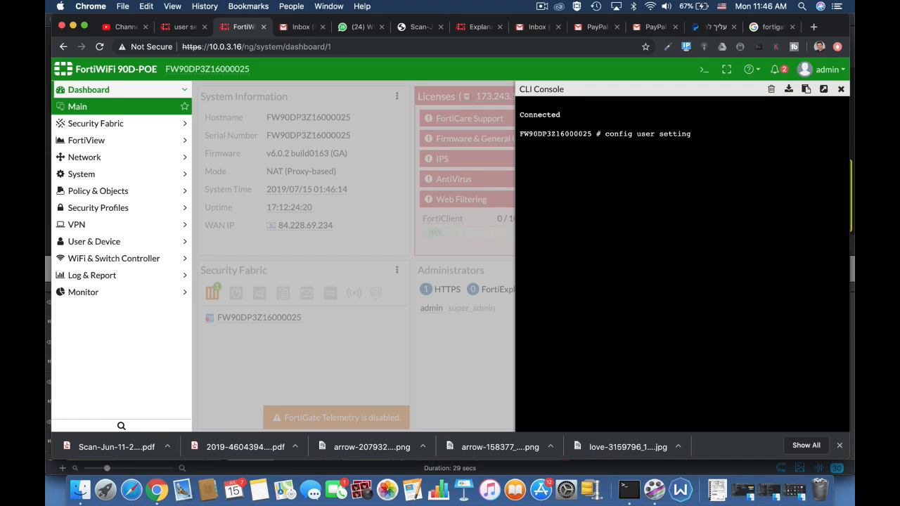
key(Return)
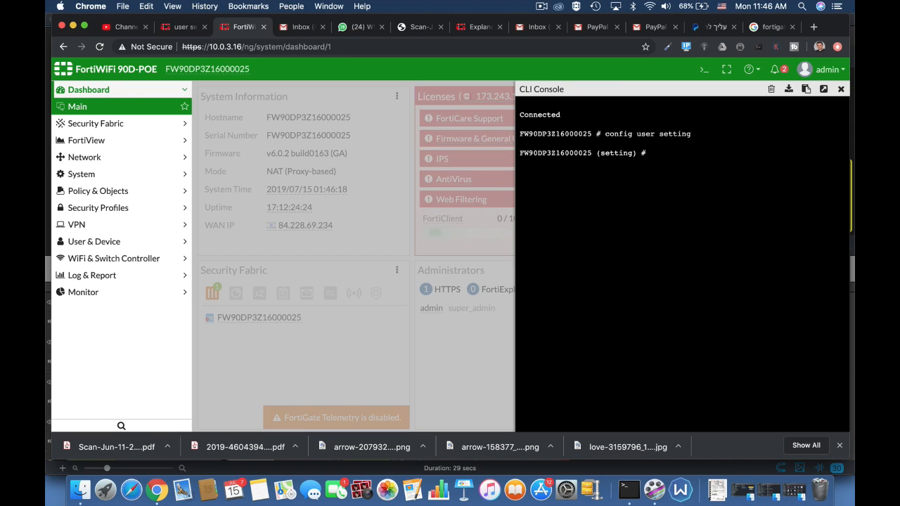
Set the user authentication timeout to 30
text(set auth-type)
key(Tab)
key(Tab)
key(Tab)
key(Tab)
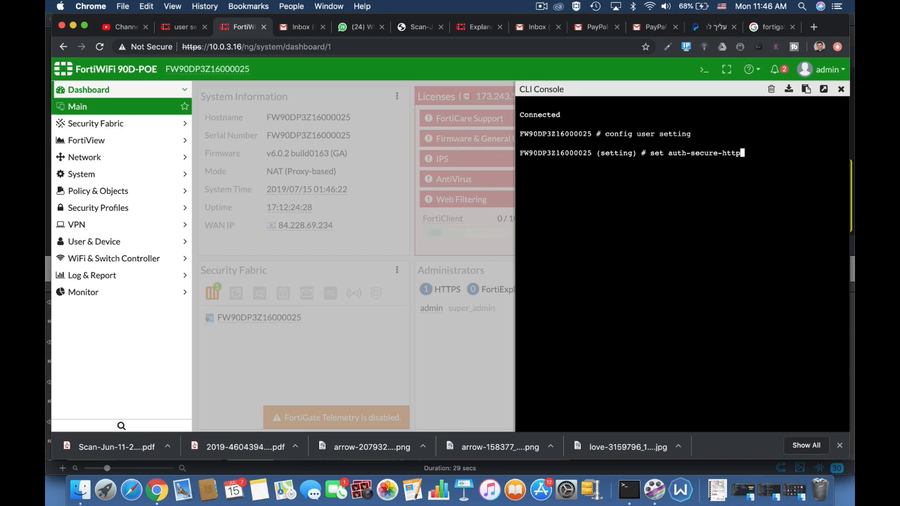
key(Tab)
key(Tab)
key(Tab)
text(30)
key(Return)
key(Return)
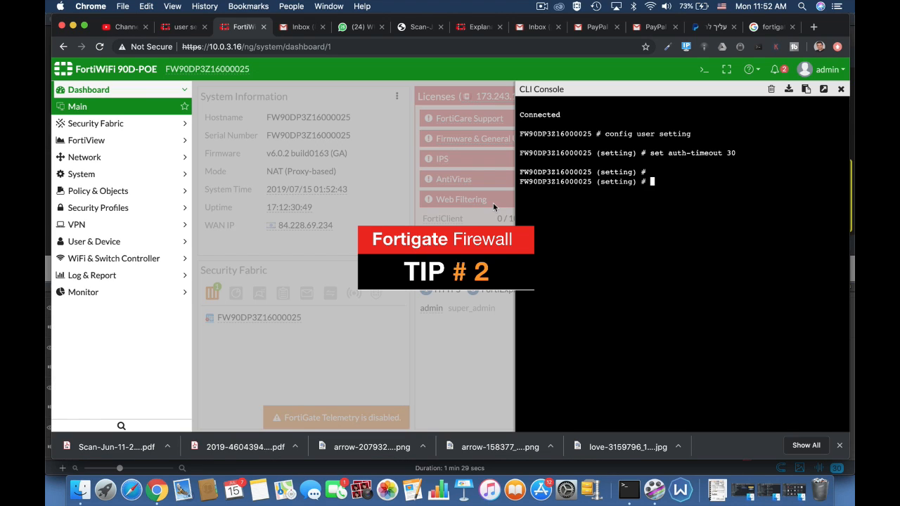
Browse the available authentication options in the user settings
text(set auth-type)
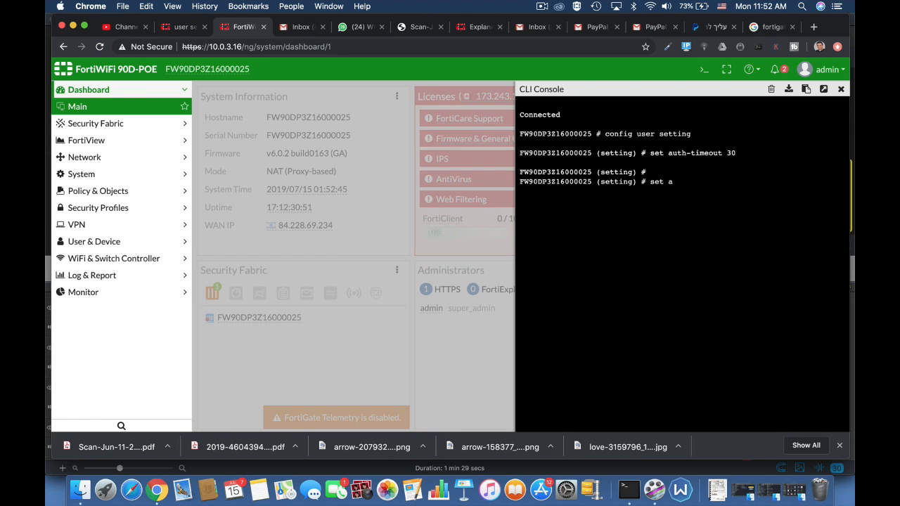
key(BackSpace)
key(BackSpace)
key(BackSpace)
key(BackSpace)
text(secure-http)
key(Tab)
key(Tab)
key(Tab)
key(Tab)
key(Tab)
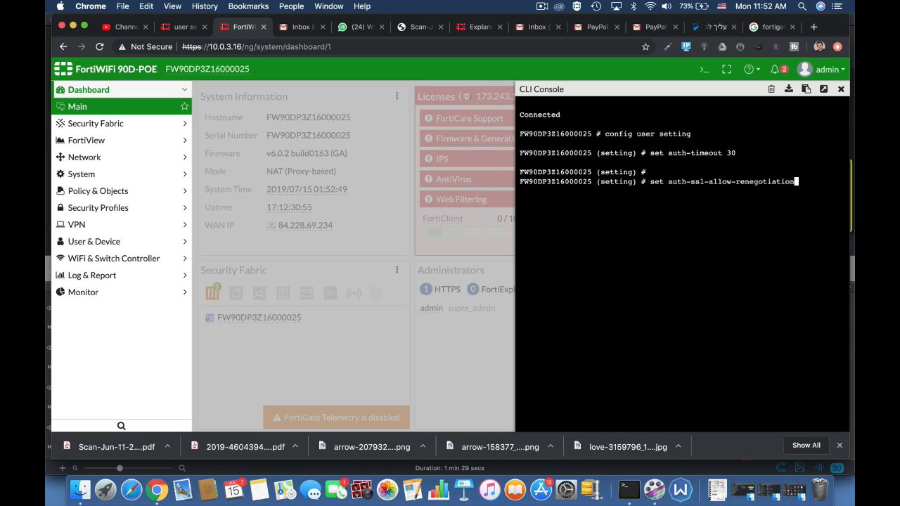
key(Tab)
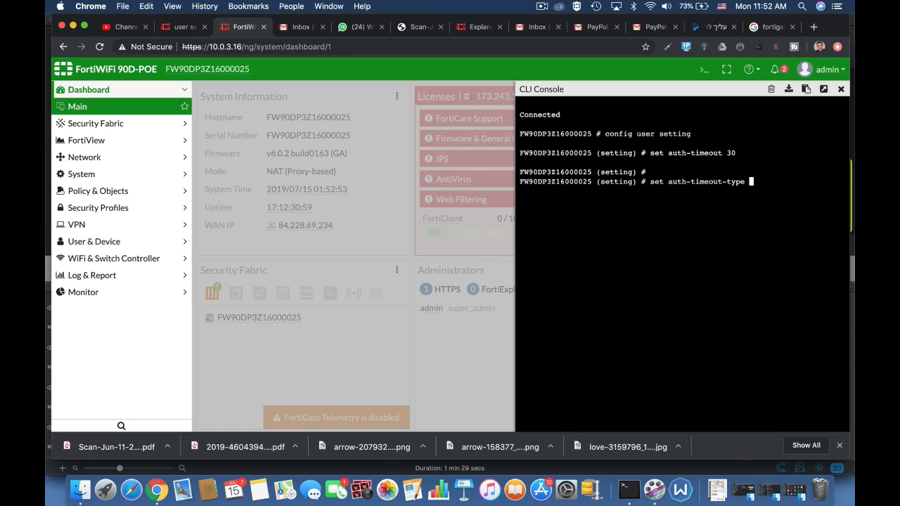
key(Tab)
key(Tab)
key(Tab)
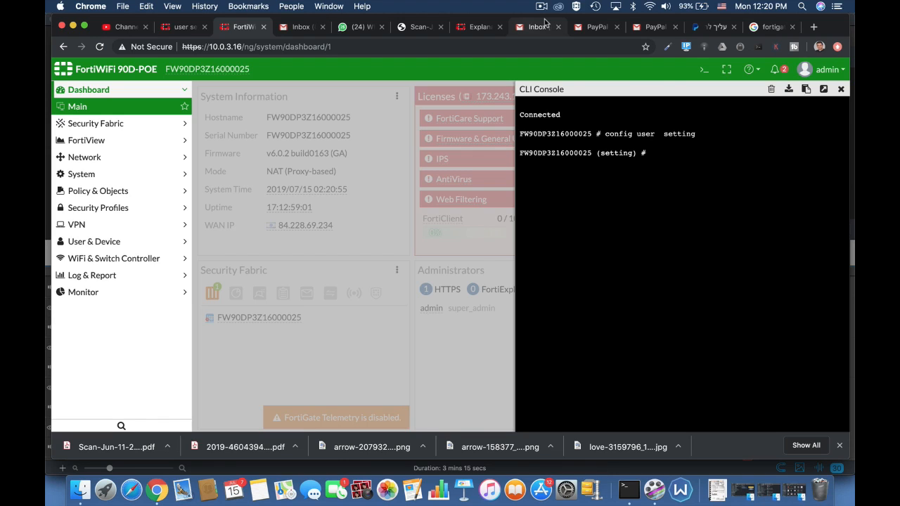
Set the maximum number of invalid authentication attempts to 3
text(set au)
key(Tab)
key(Tab)
key(Tab)
key(Tab)
key(Tab)
key(Tab)
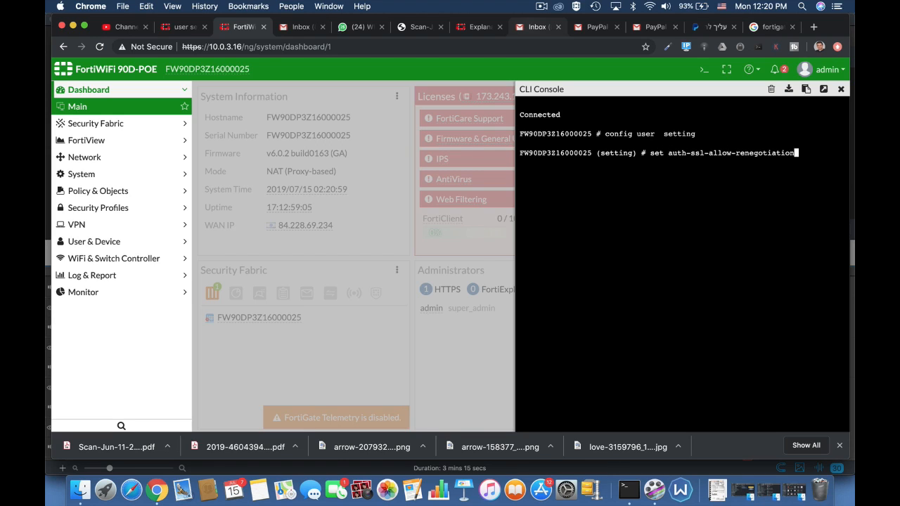
key(Tab)
key(Tab)
key(Tab)
key(Tab)
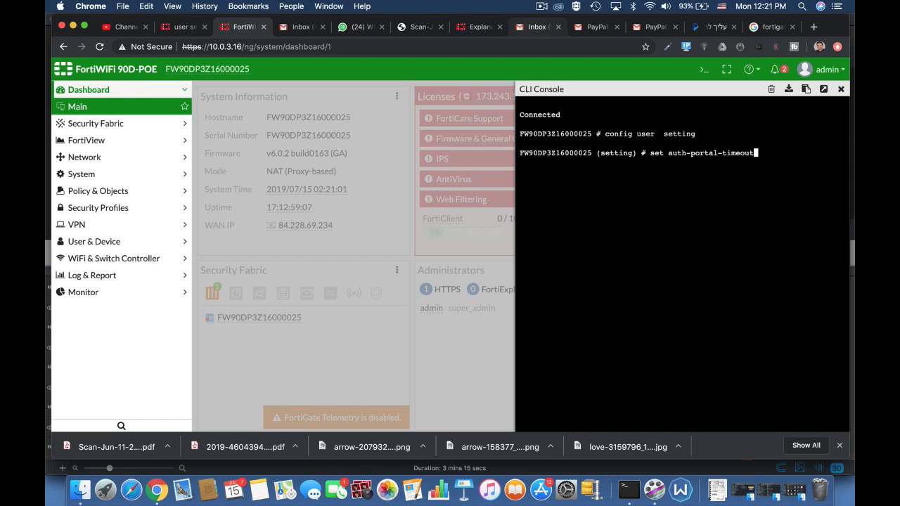
key(Tab)
key(Tab)
text(3)
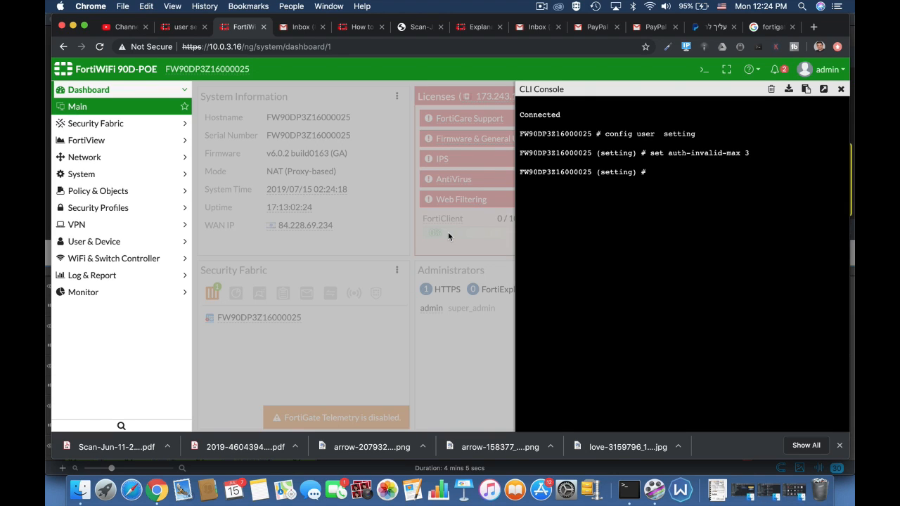
Set the authentication timeout option to 30 in the user settings
text(set )
text(auth-secure-http)
key(Tab)
key(Tab)
key(Tab)
key(Tab)
key(Tab)
key(Tab)
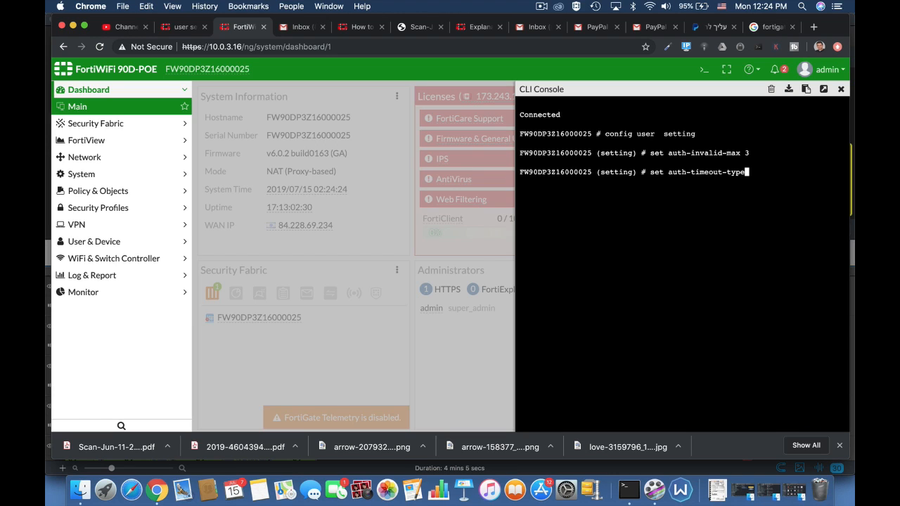
key(Tab)
text(1)
key(BackSpace)
text(30)
key(Return)
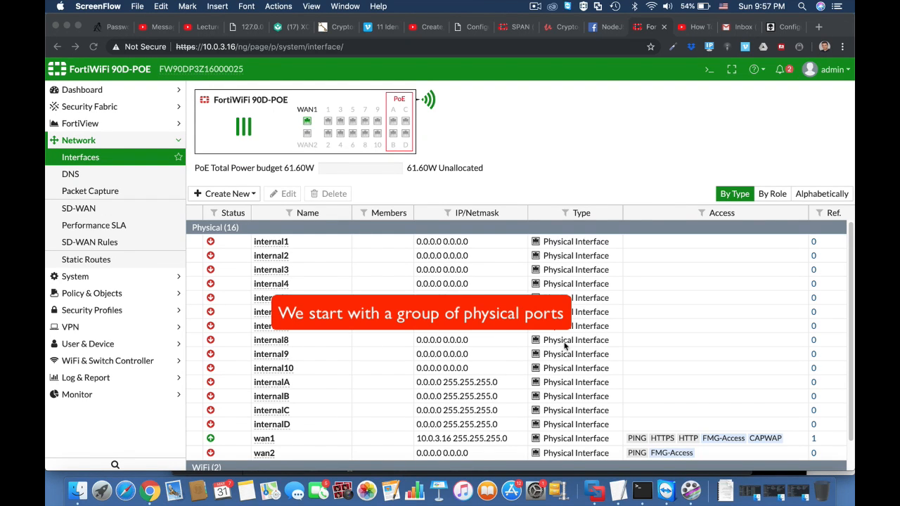
Open the CLI console and enter the system virtual-switch configuration, listing existing virtual switches
click(708, 72)
click(709, 72)
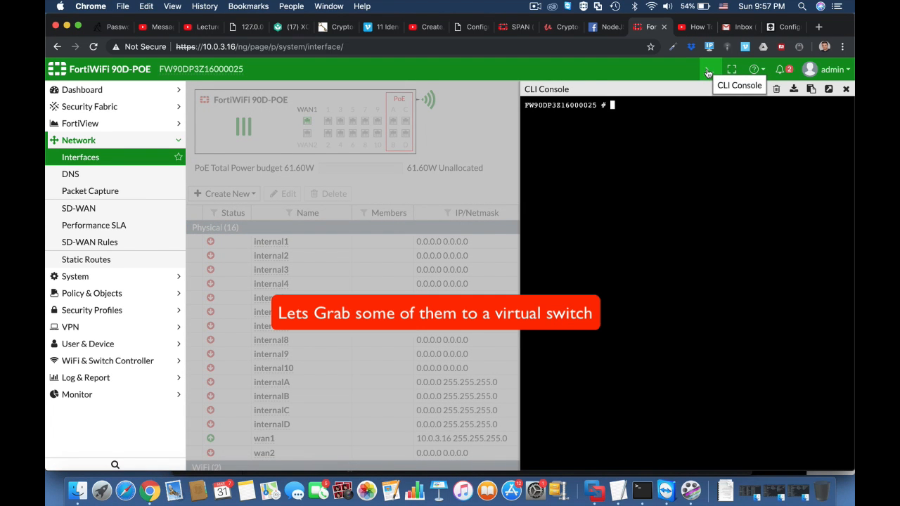
key(Return)
key(Return)
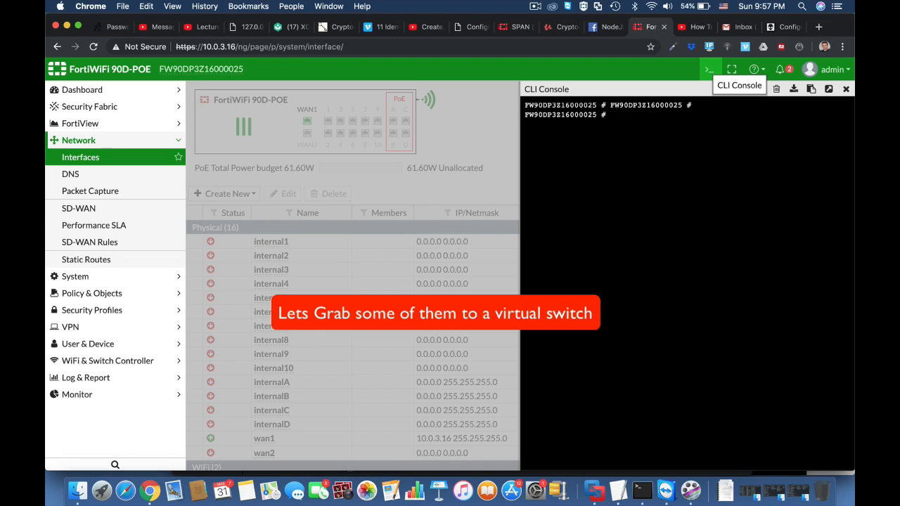
text(config sy)
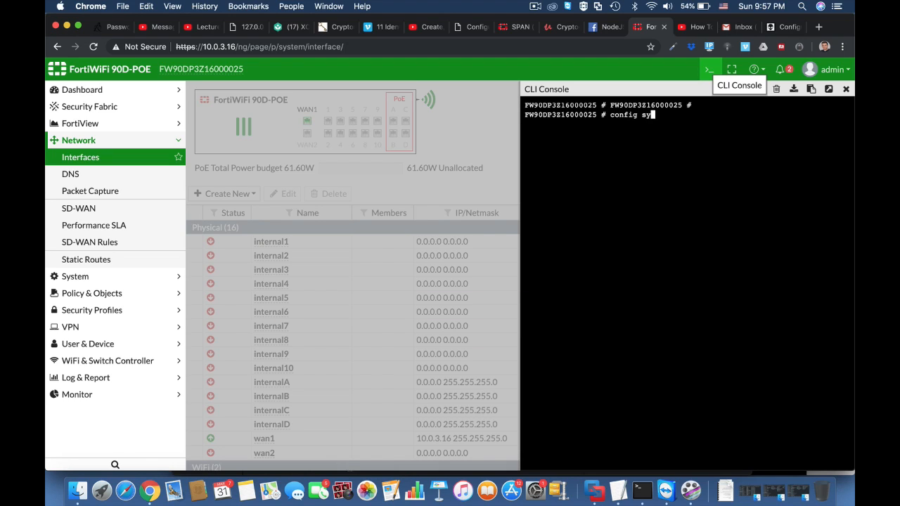
text(s vi)
key(Tab)
key(Return)
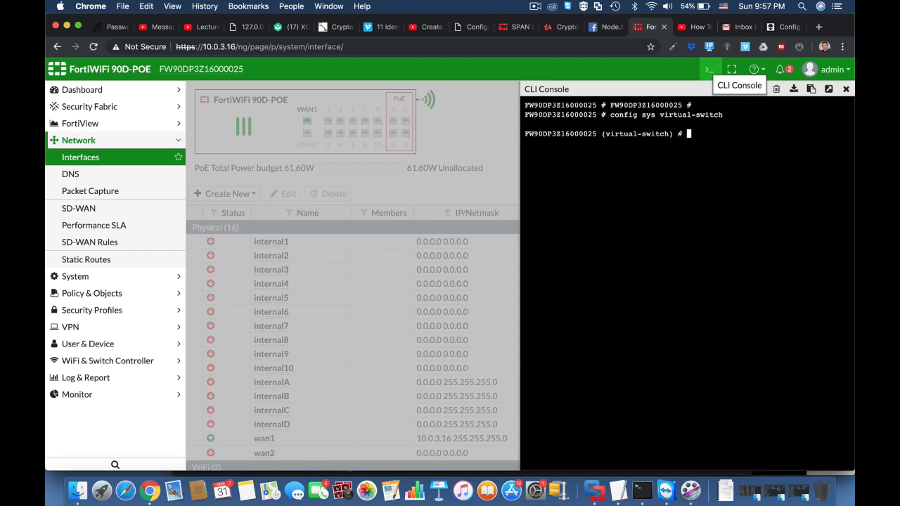
text(get)
key(Return)
Create a virtual switch named combo and set its physical switch to sw0
text(e)
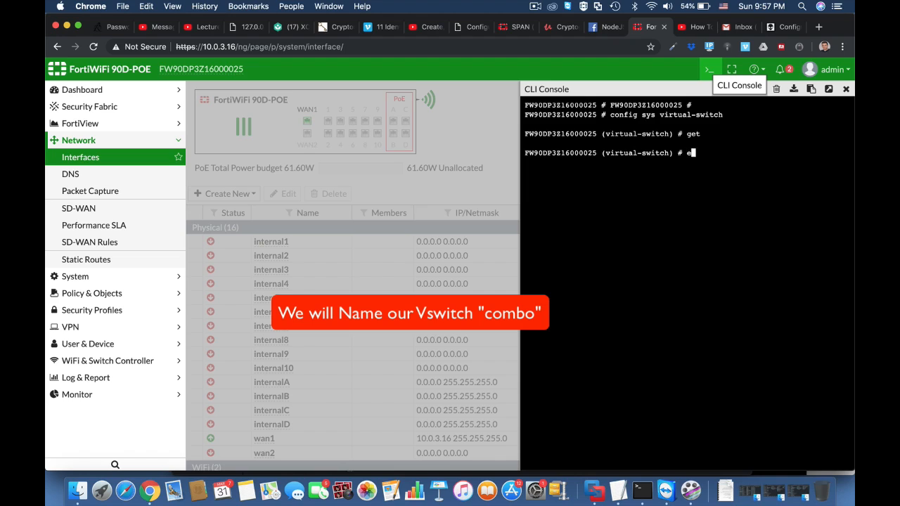
text(dit combo)
key(Return)
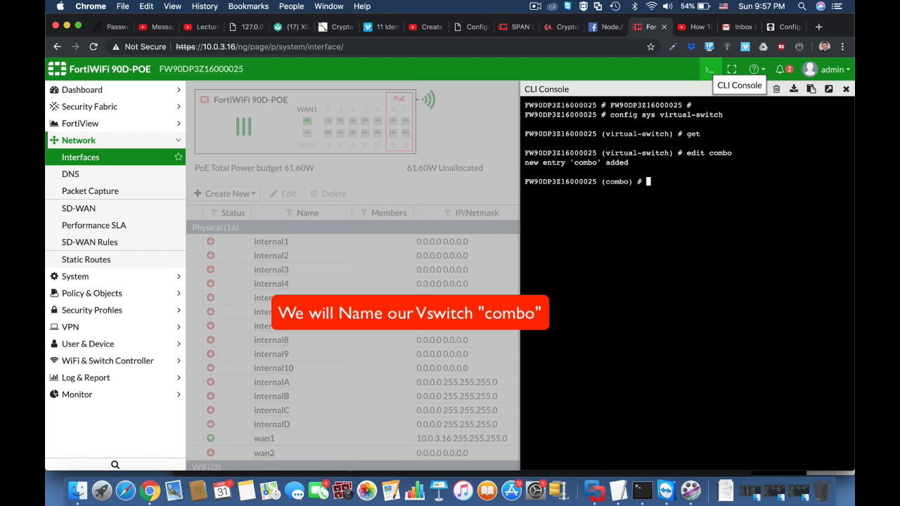
text(set)
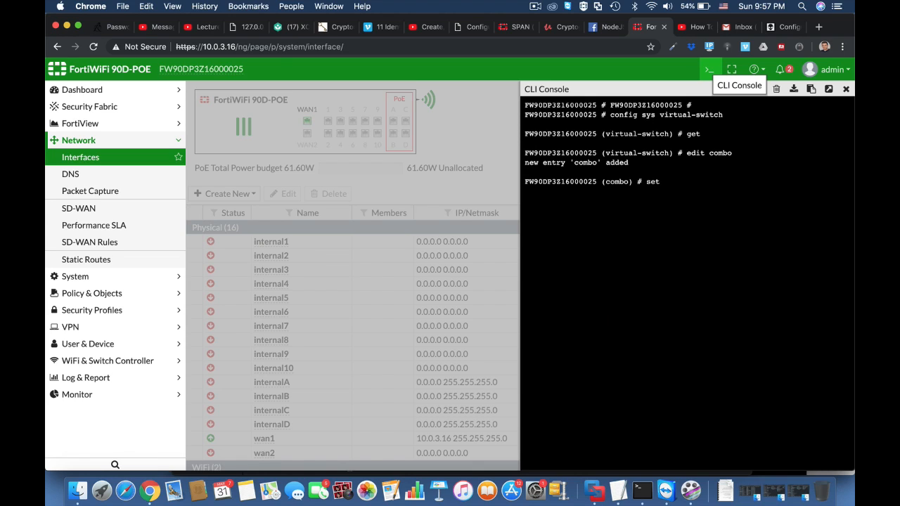
text( physical-switch sw0)
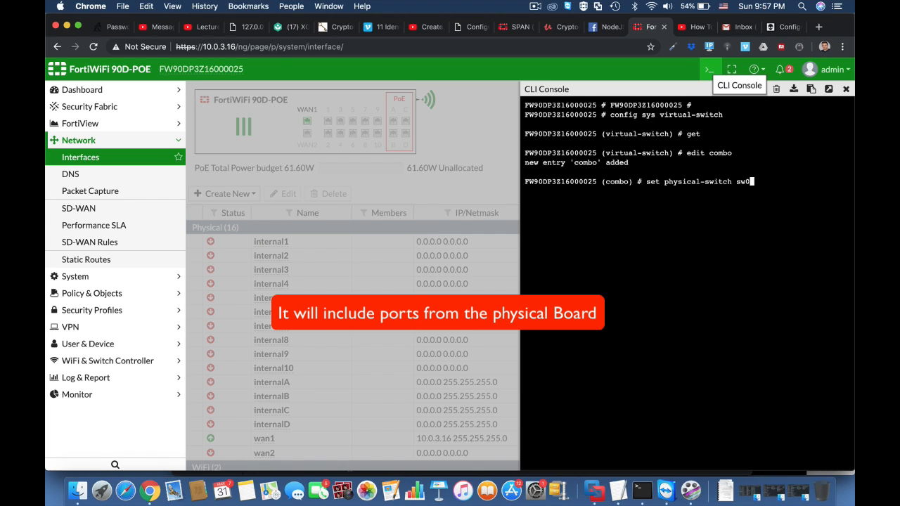
key(Return)
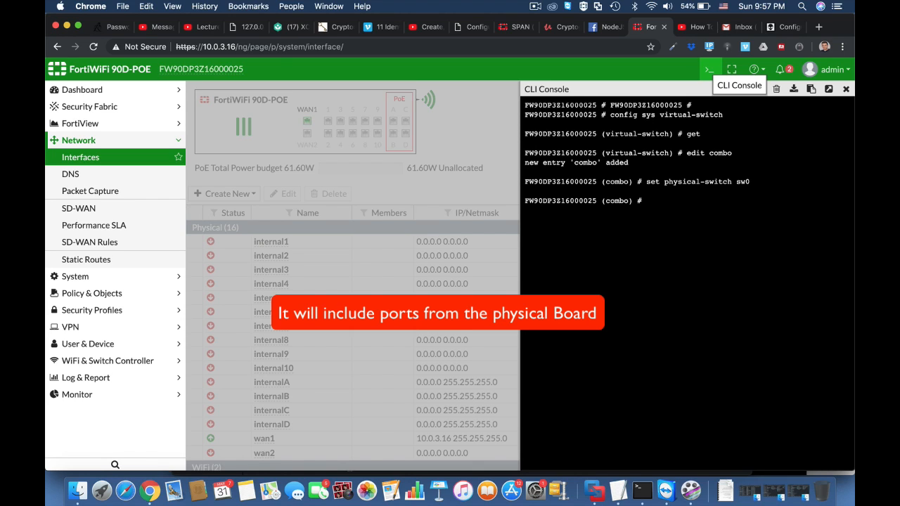
Enter the combo switch's port configuration and add port internal1
text(confi)
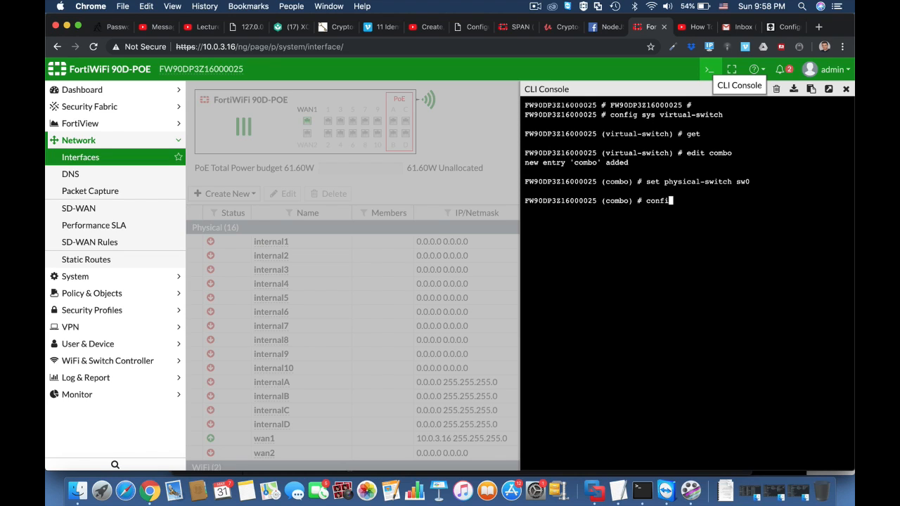
text(g port)
key(Return)
text(ed)
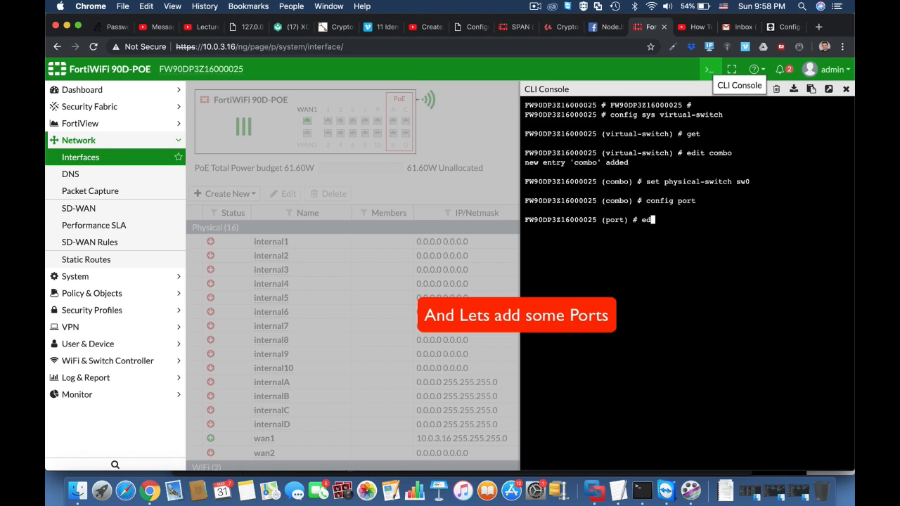
text(it internal1)
key(Return)
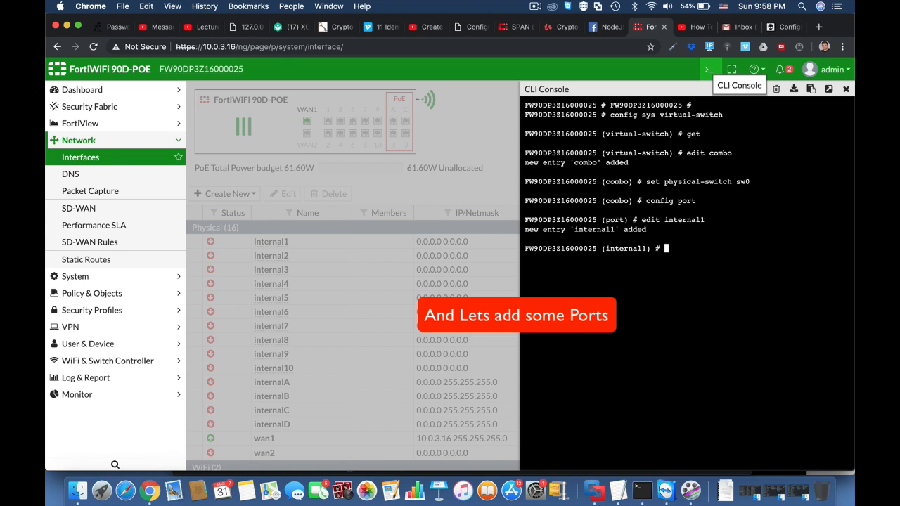
Finish the internal1 entry and add port internal2 to the combo switch
text(edit)
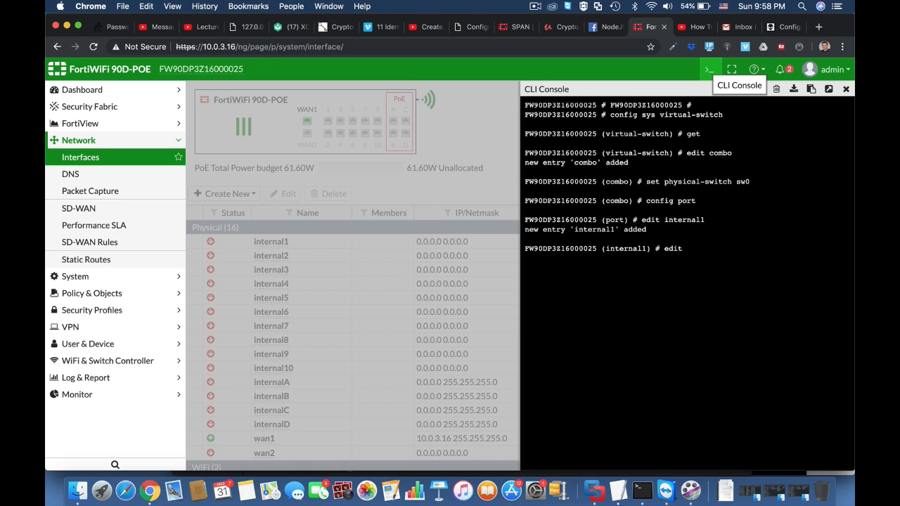
key(BackSpace)
key(BackSpace)
key(BackSpace)
text(next)
key(Return)
text(edit )
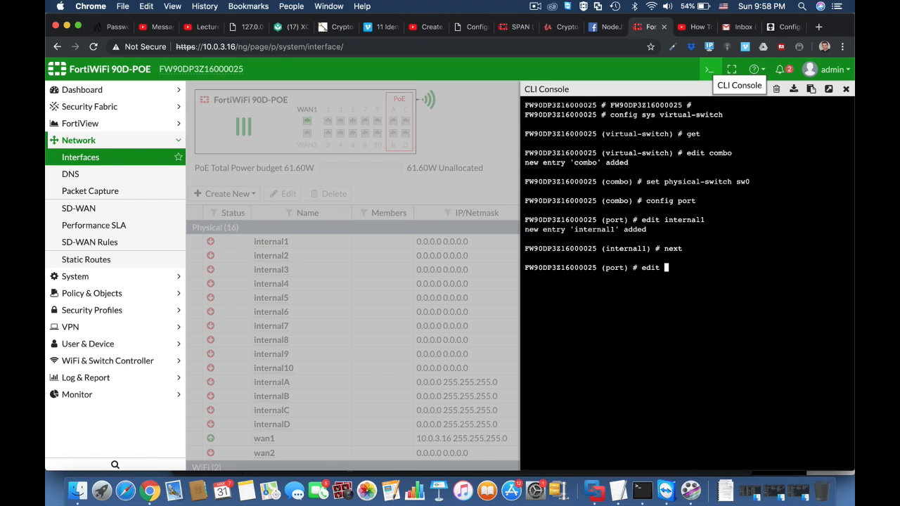
text(internal2)
key(Return)
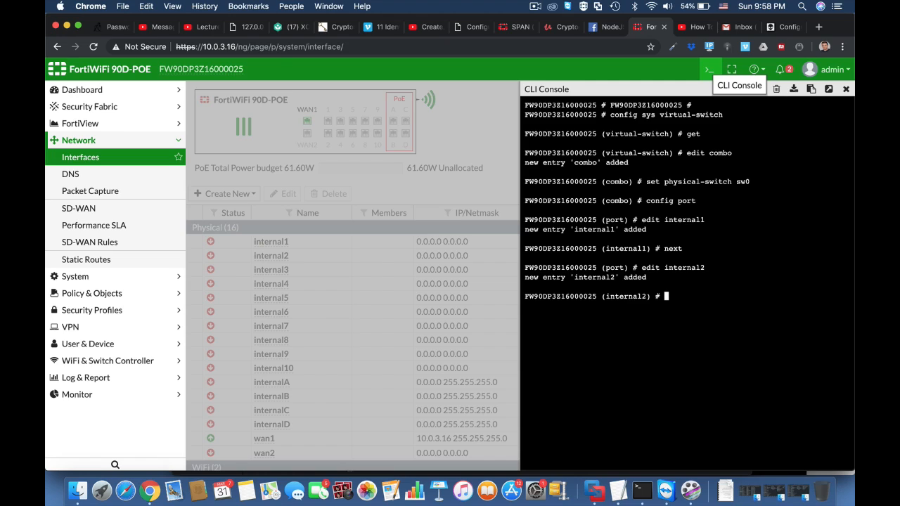
Finish the internal2 entry and add port internal3 to the combo switch
text(next)
key(Return)
text(edit)
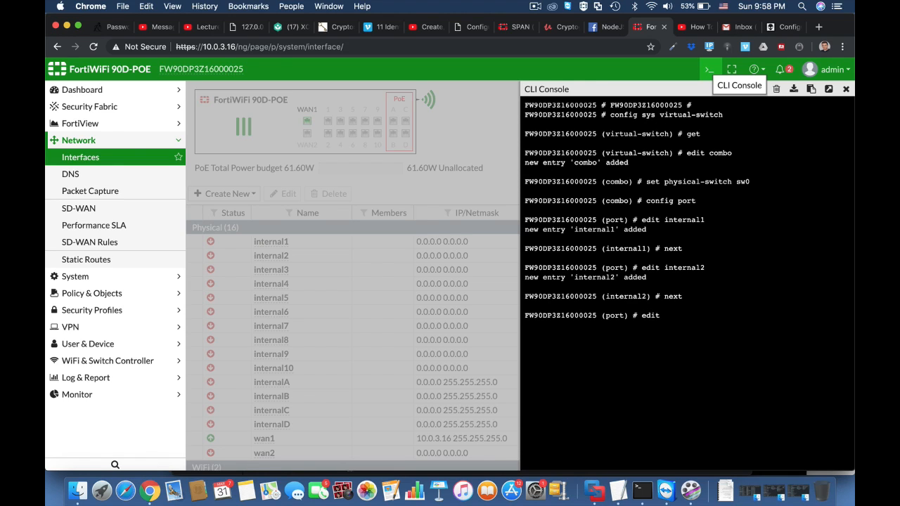
text( internal3)
key(Return)
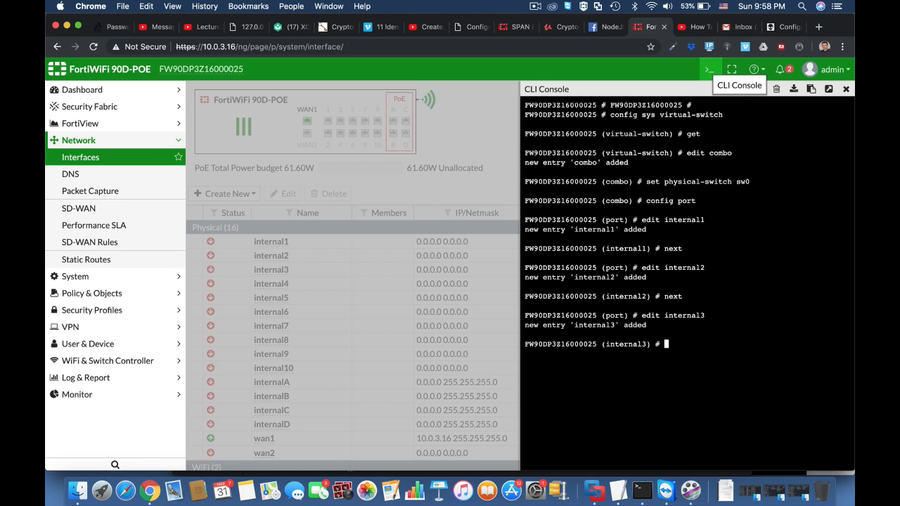
text(next)
key(Return)
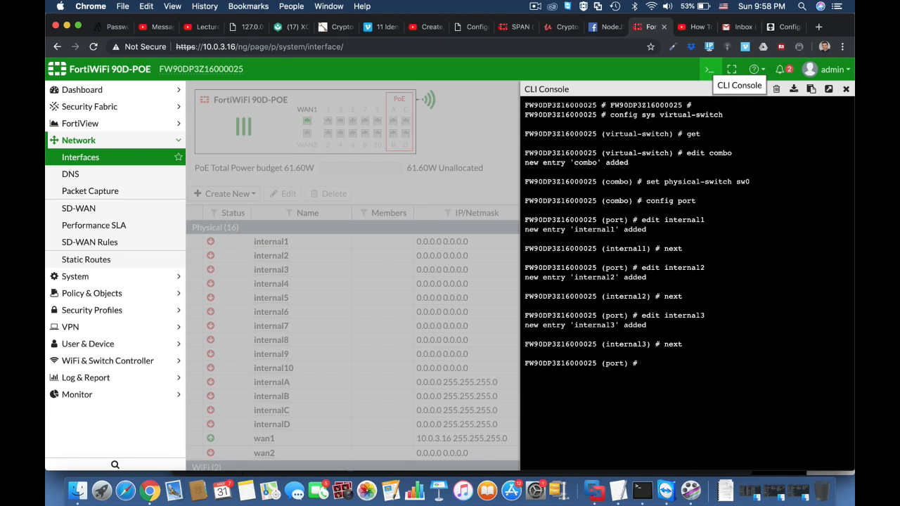
Close the port list, save the combo virtual switch, and list the virtual switches
text(end)
key(Return)
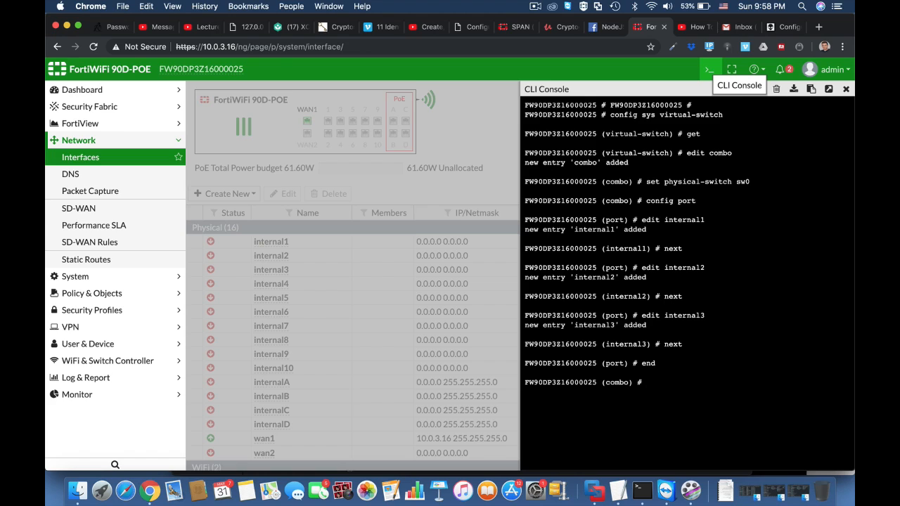
text(next)
key(Return)
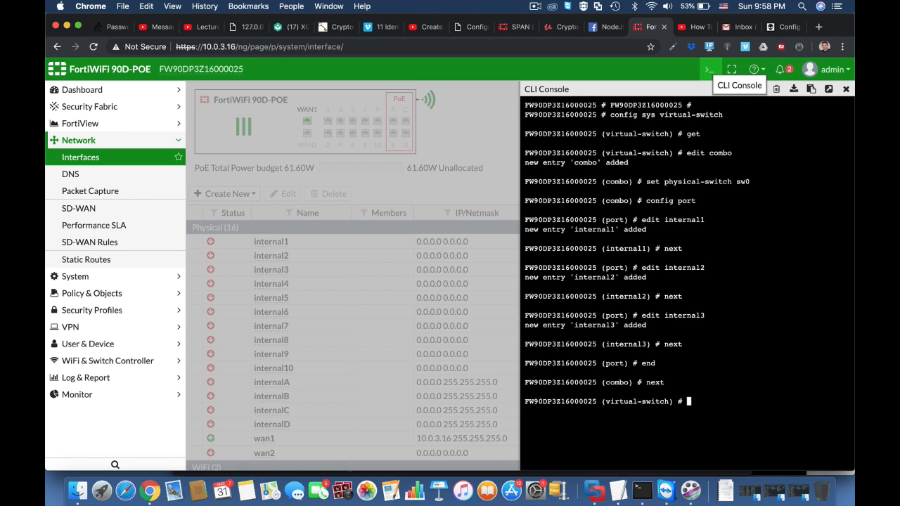
text(get)
key(Return)
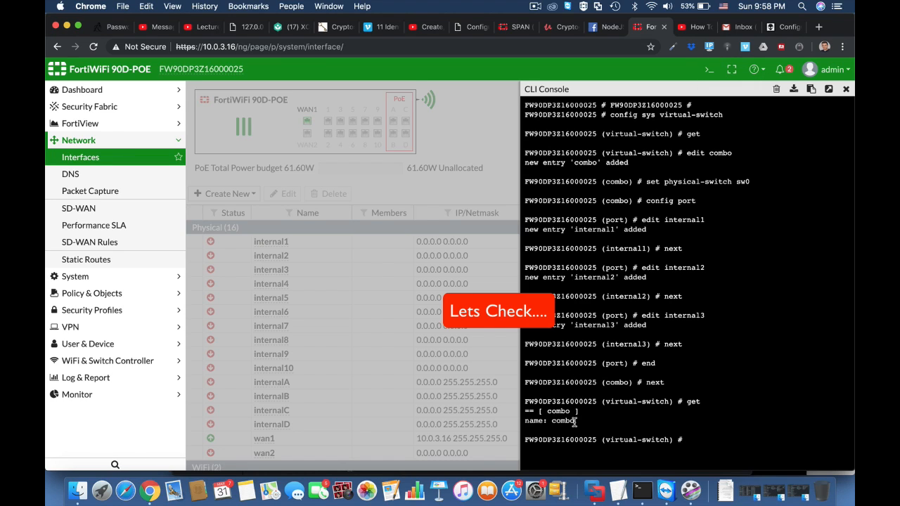
Reload the interfaces page and inspect the combo hardware switch's member ports
click(349, 48)
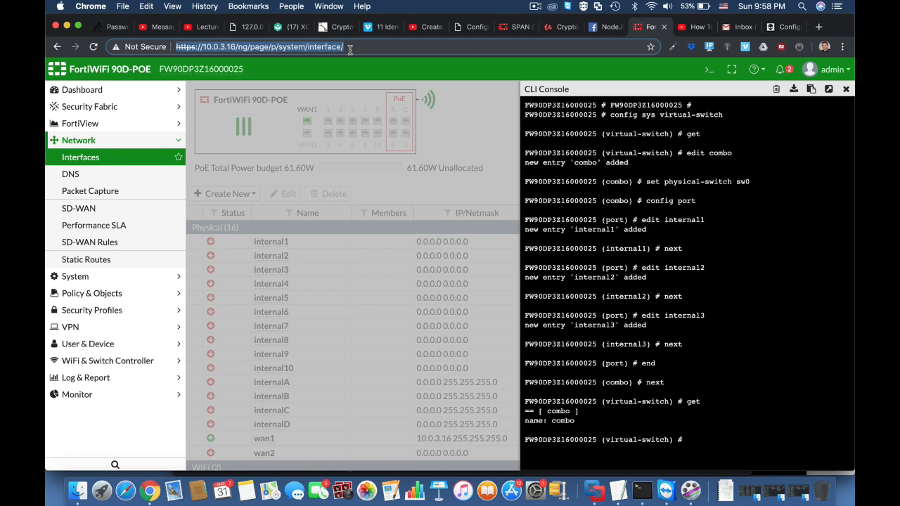
key(Return)
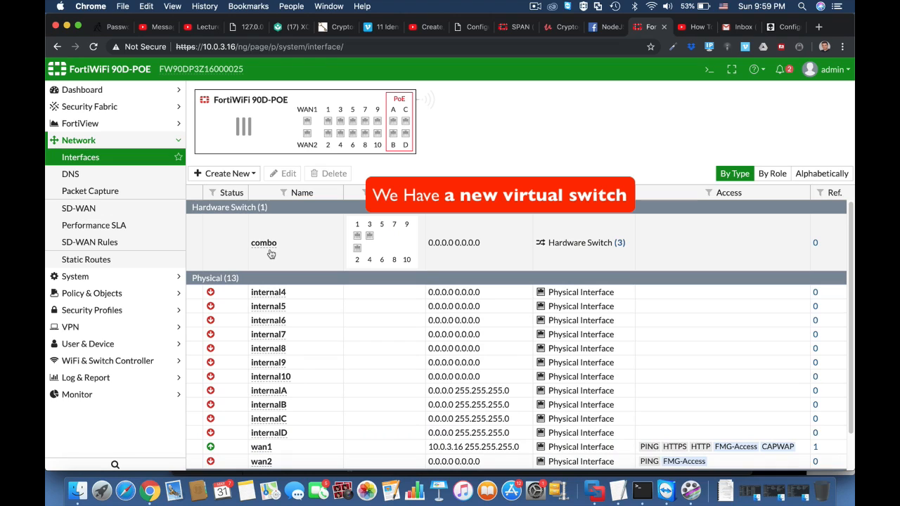
mouse_move(370, 240)
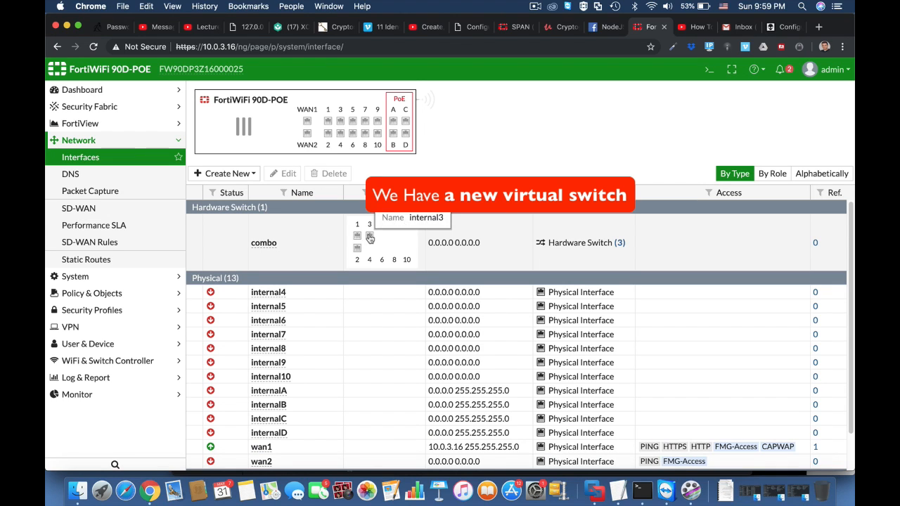
mouse_move(357, 269)
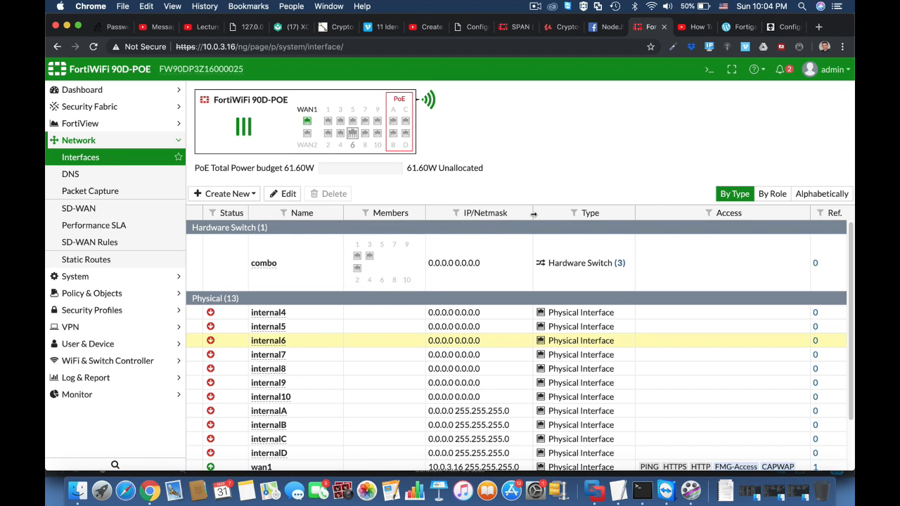
Open the CLI console and edit the combo entry in the system interface configuration
click(706, 74)
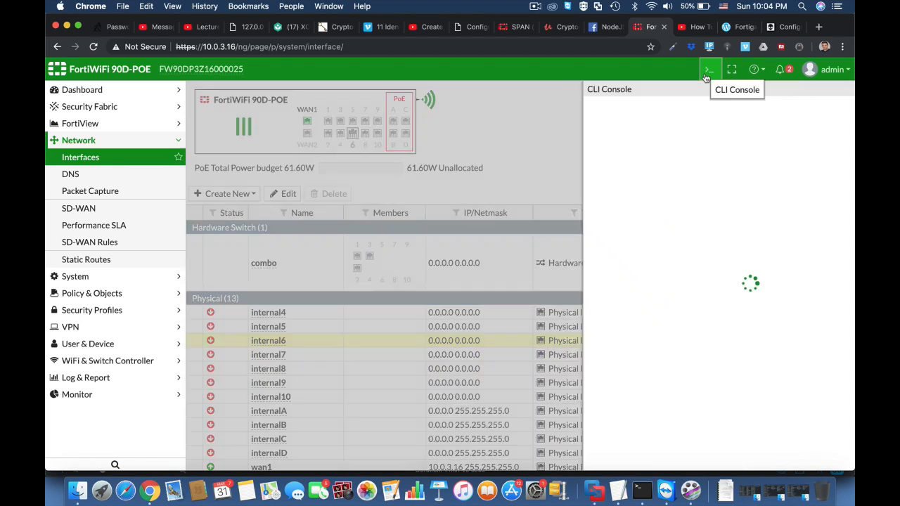
text(conf)
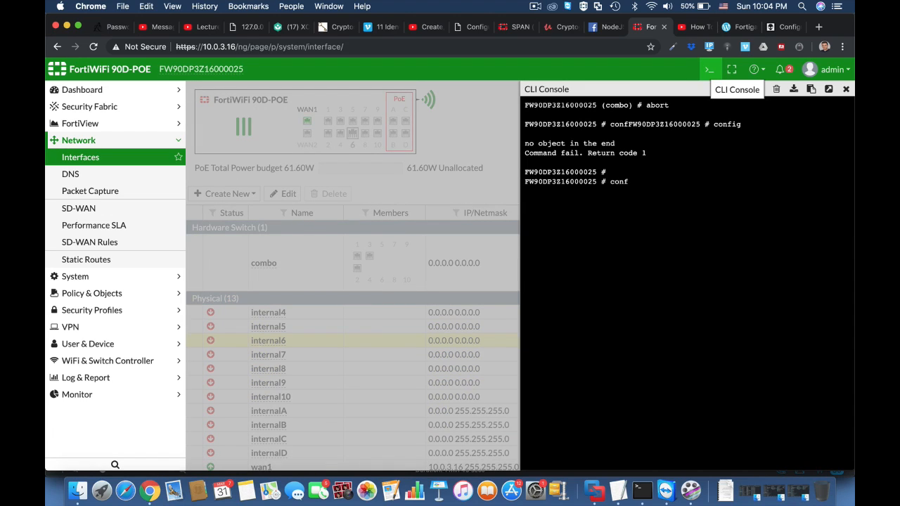
text(ig sys interface)
key(Return)
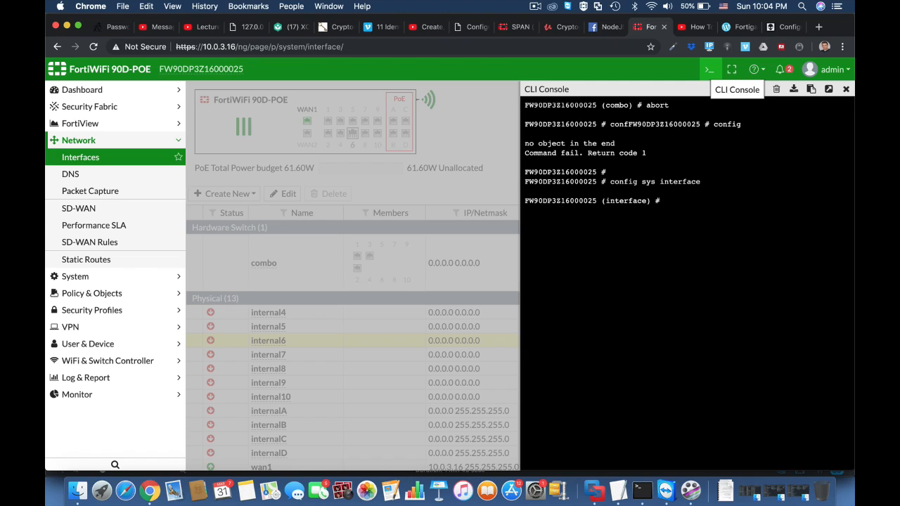
text(edit combo)
key(Return)
Set the combo interface's IP address to 11.11.11.1 with netmask 255.255.255.0
text(se)
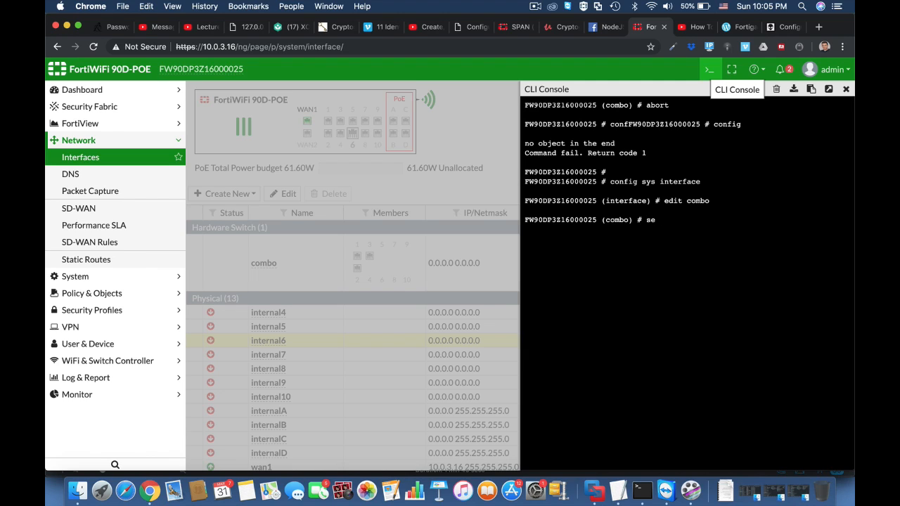
text(t ip)
text( 11.11)
text(.1.)
text(1.1)
text( 255)
text(.255.255.0)
key(Return)
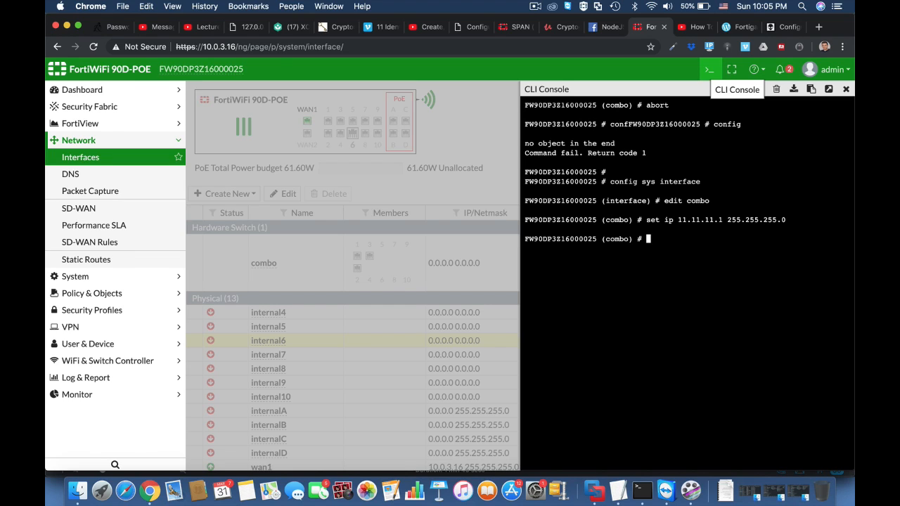
Allow http, https and ping access on the combo interface and save the configuration
text(set allowaccess http https)
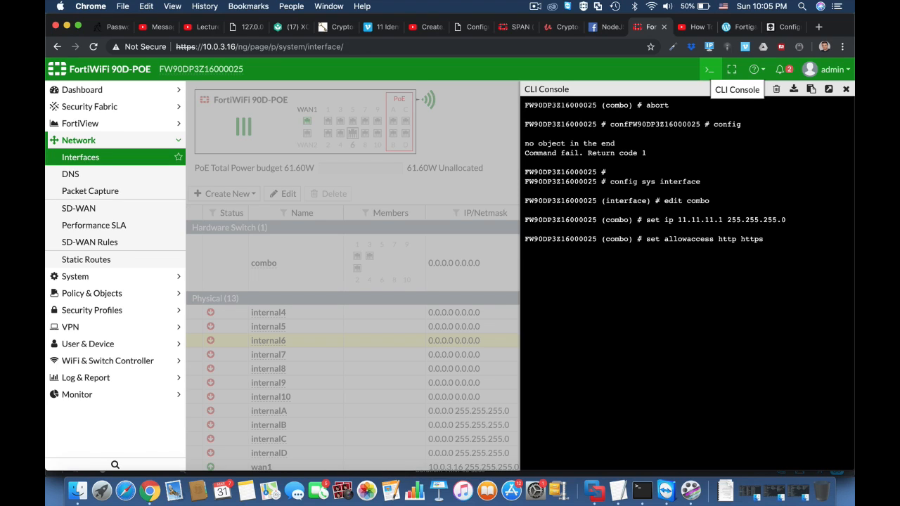
text( ping)
key(Return)
key(Return)
key(Return)
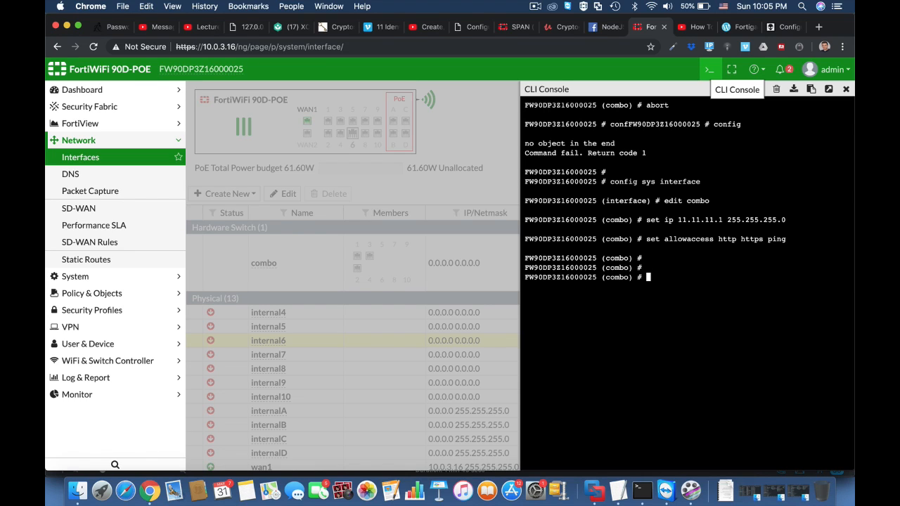
text(end)
key(Return)
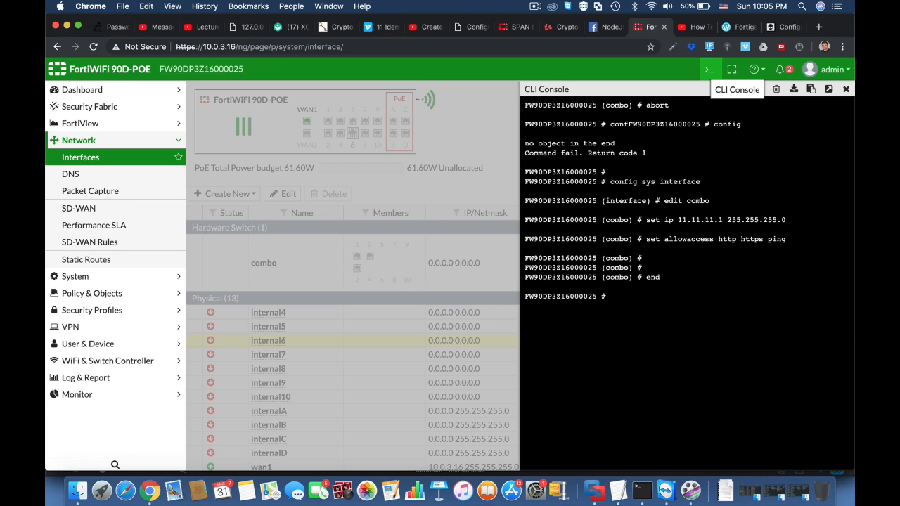
Reload the interfaces page to refresh the combo hardware switch's settings
key(Return)
key(Return)
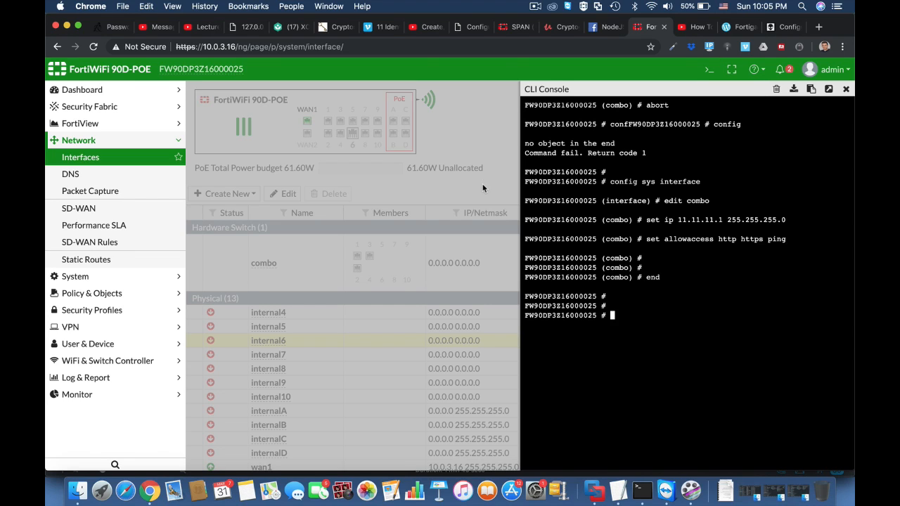
click(409, 45)
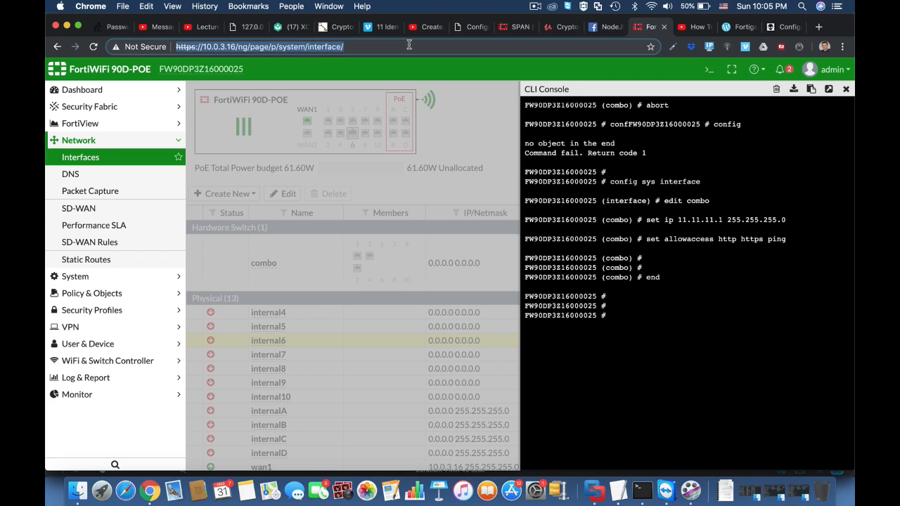
key(Return)
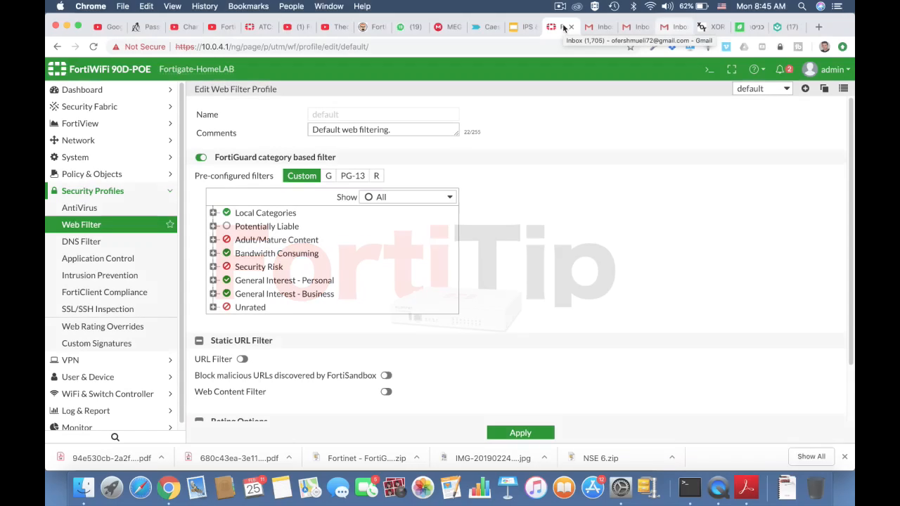
Expand the web filter's Local Categories, Adult/Mature Content and Bandwidth Consuming groups to review their subcategories
click(213, 213)
scroll(376, 294, down, 2)
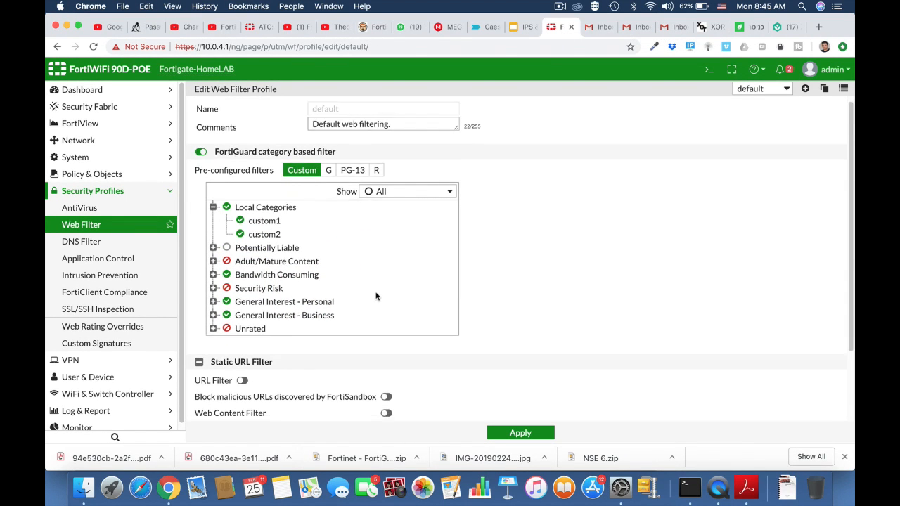
click(213, 228)
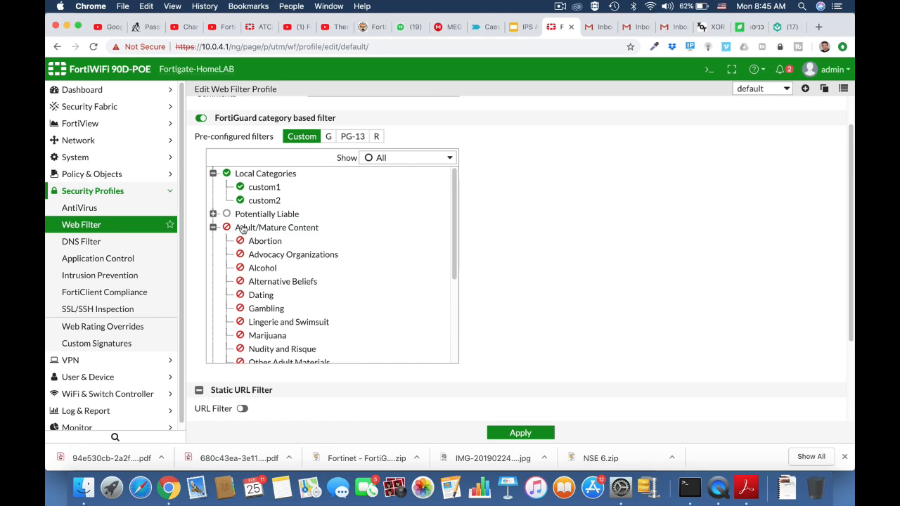
scroll(296, 281, down, 4)
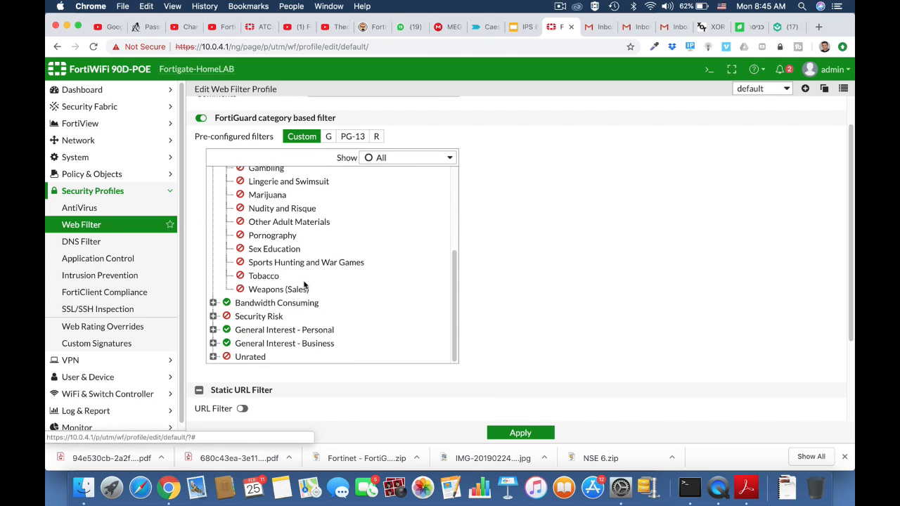
click(213, 303)
scroll(336, 356, down, 3)
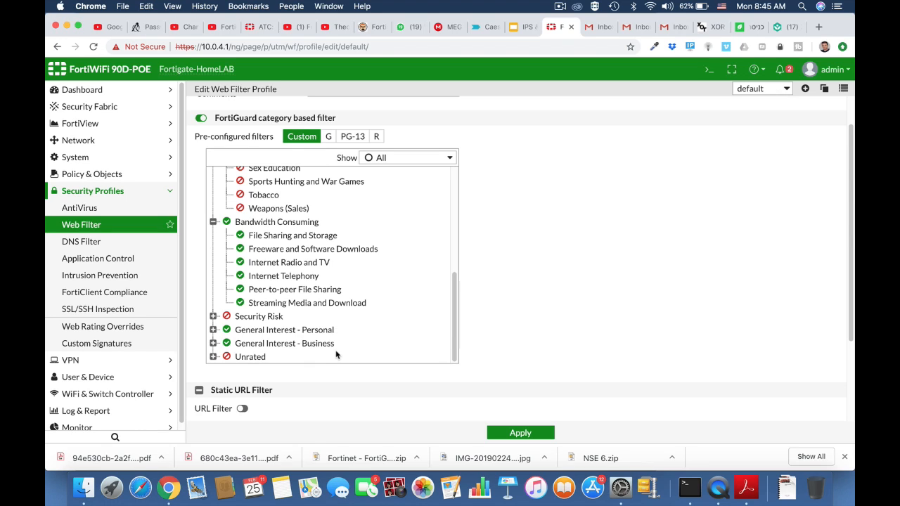
Open the FortiGuard system settings and follow the link to request re-evaluation of a URL's category
click(75, 158)
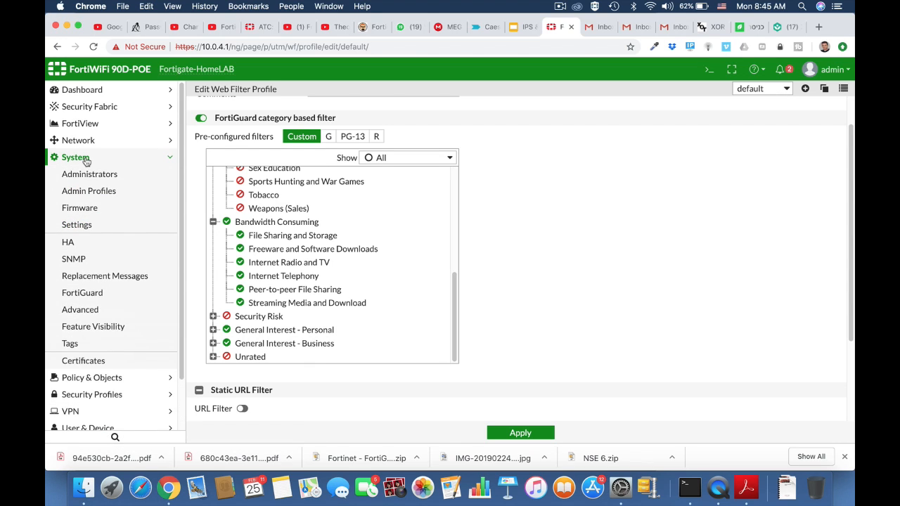
click(79, 226)
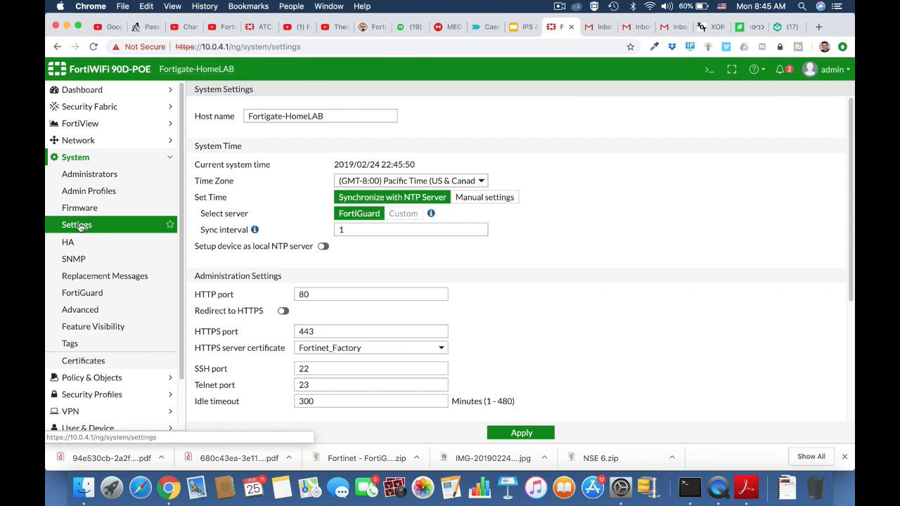
click(82, 294)
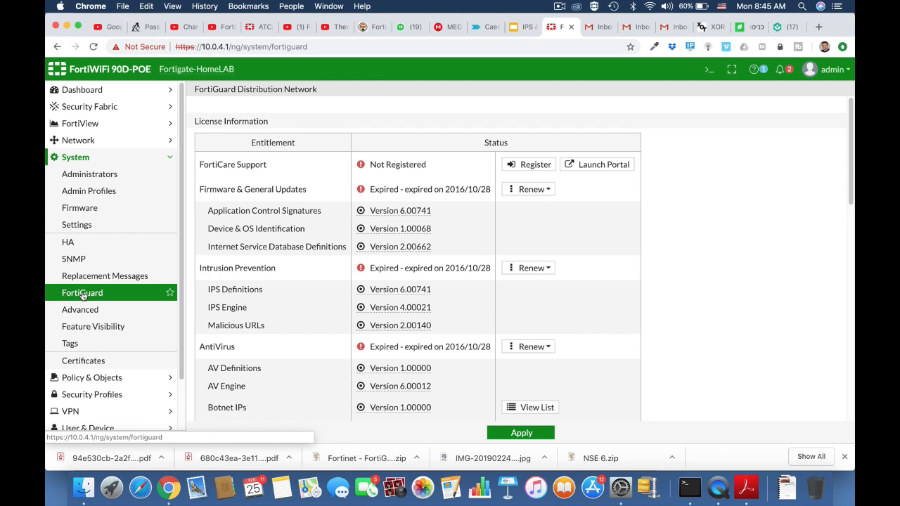
scroll(352, 353, down, 15)
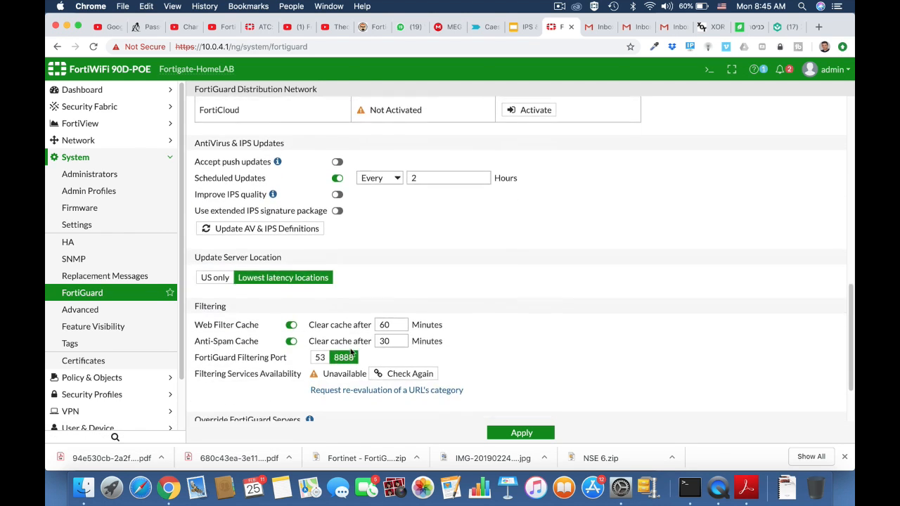
click(352, 313)
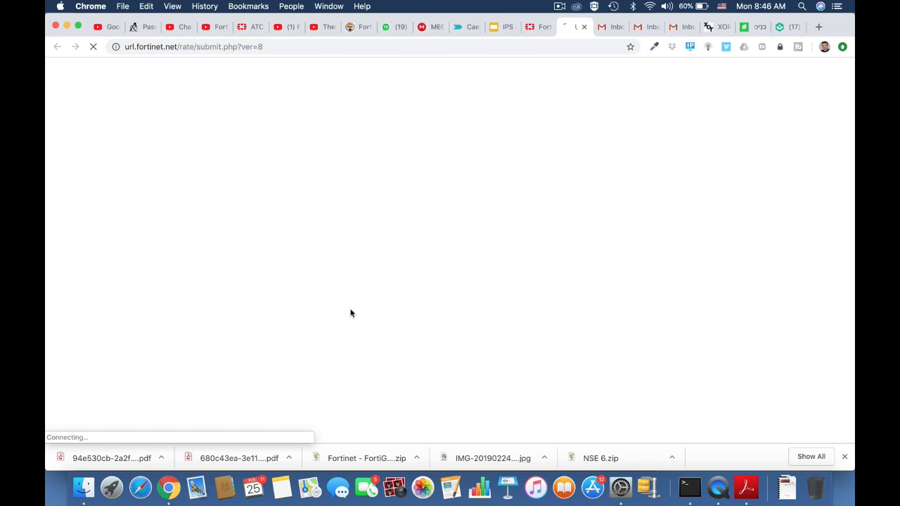
click(315, 191)
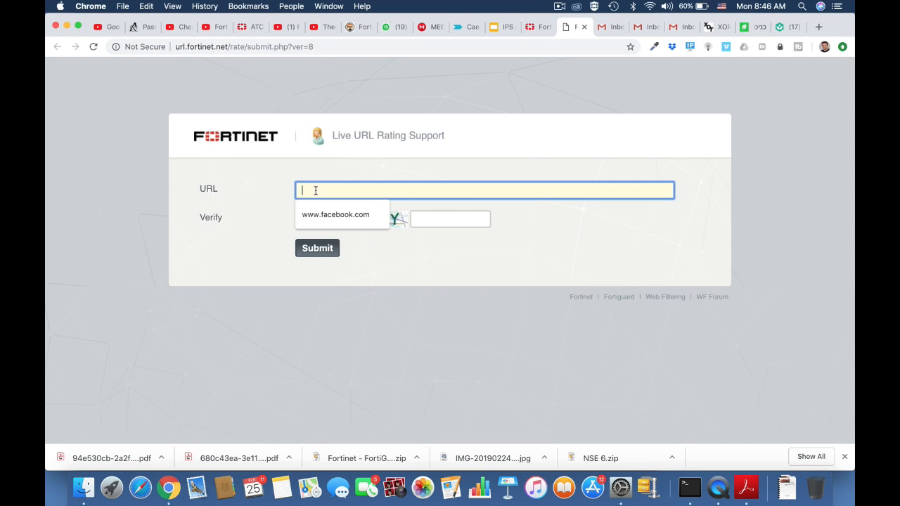
text(www.engad)
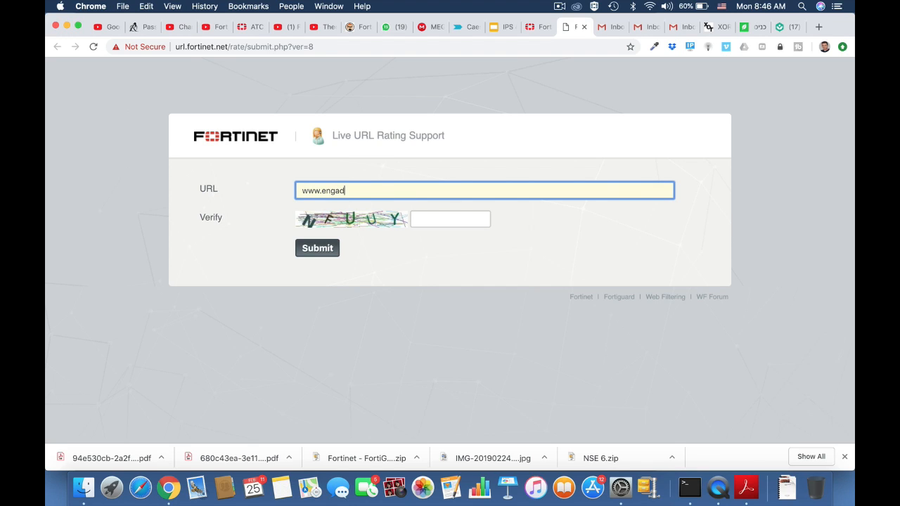
text(get.com)
click(416, 221)
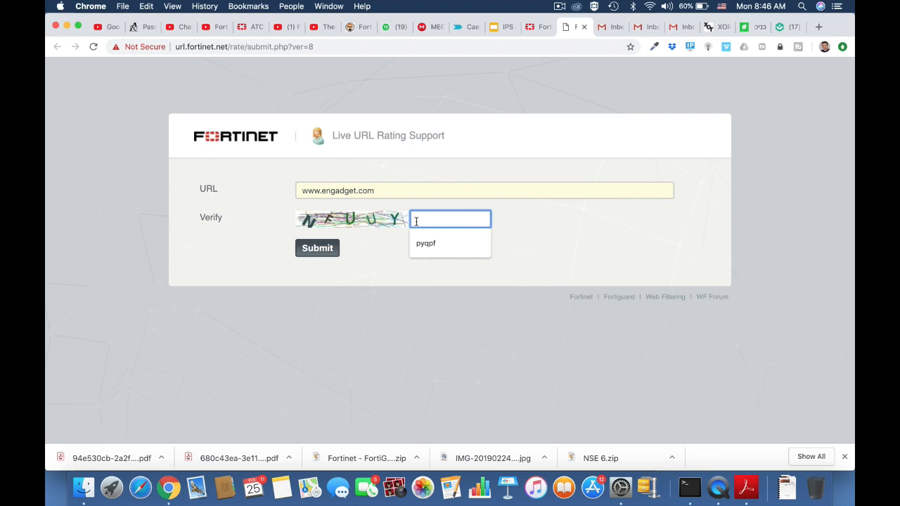
text(nf)
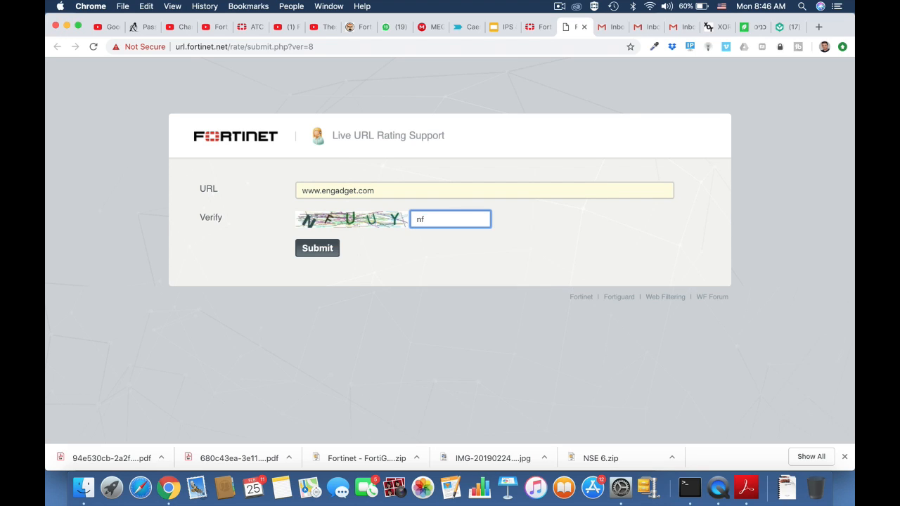
text(uuy)
click(321, 252)
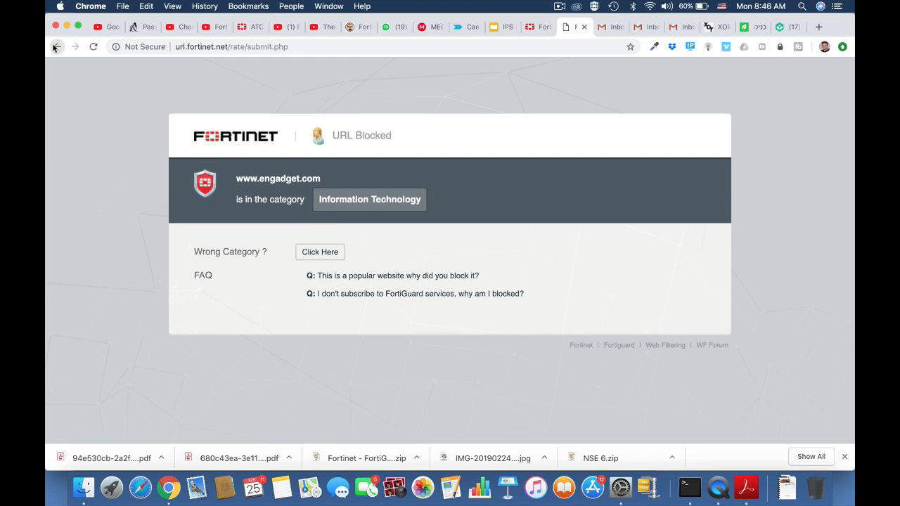
click(57, 47)
triple_click(388, 190)
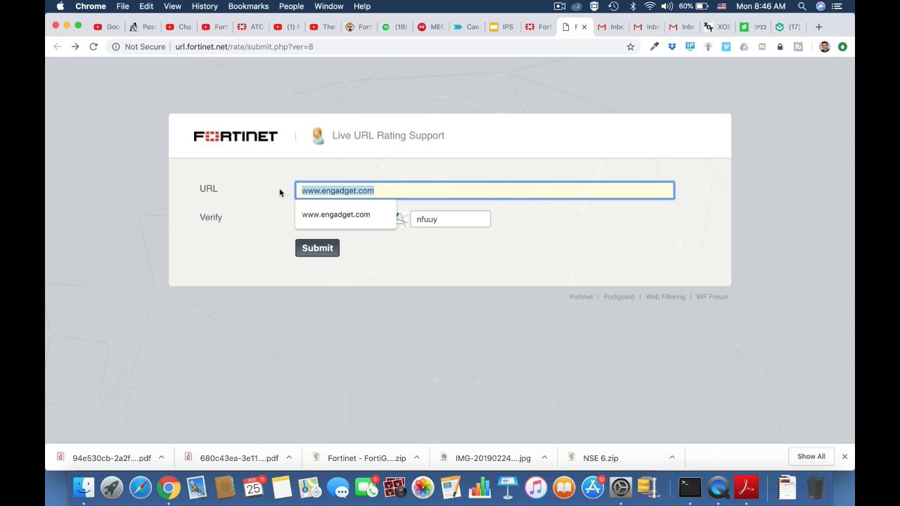
click(294, 50)
key(Return)
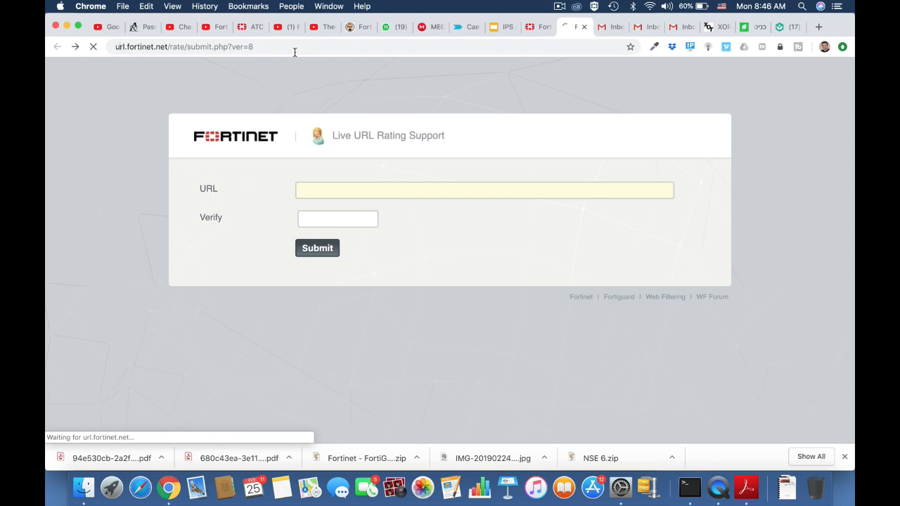
click(358, 190)
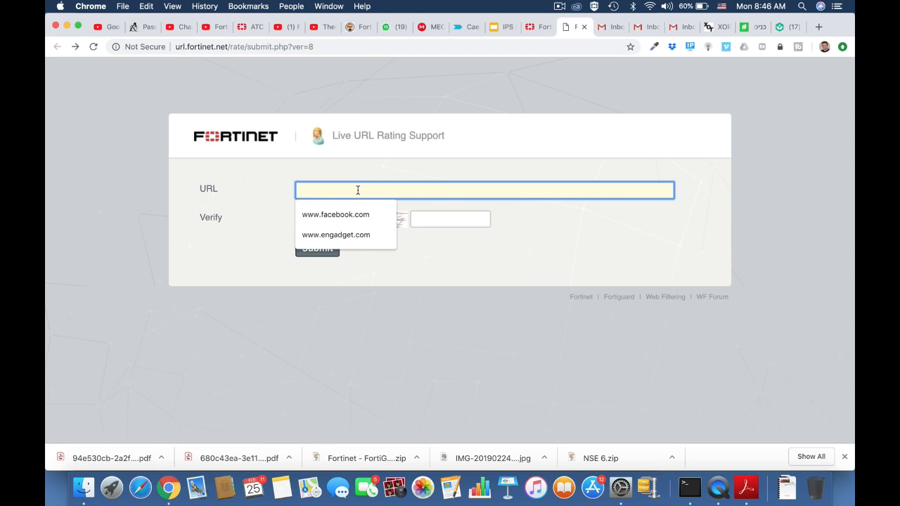
text(www.)
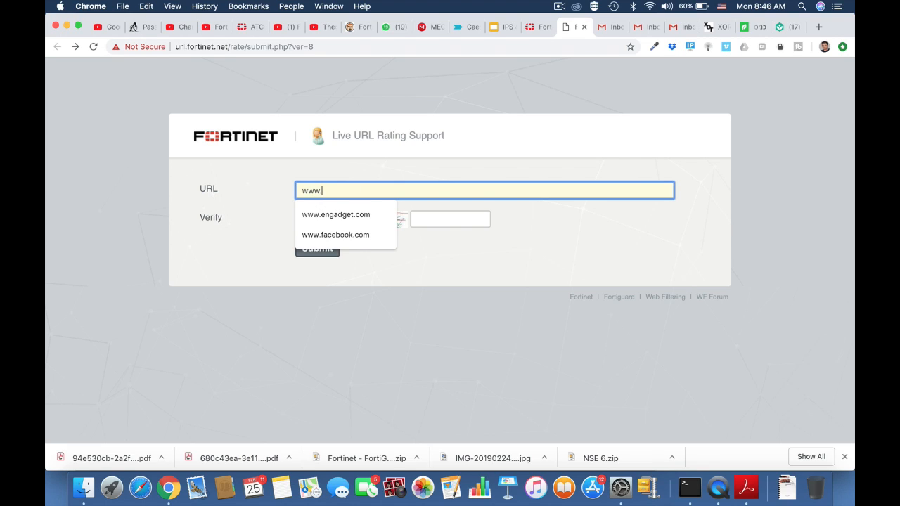
text(forti)
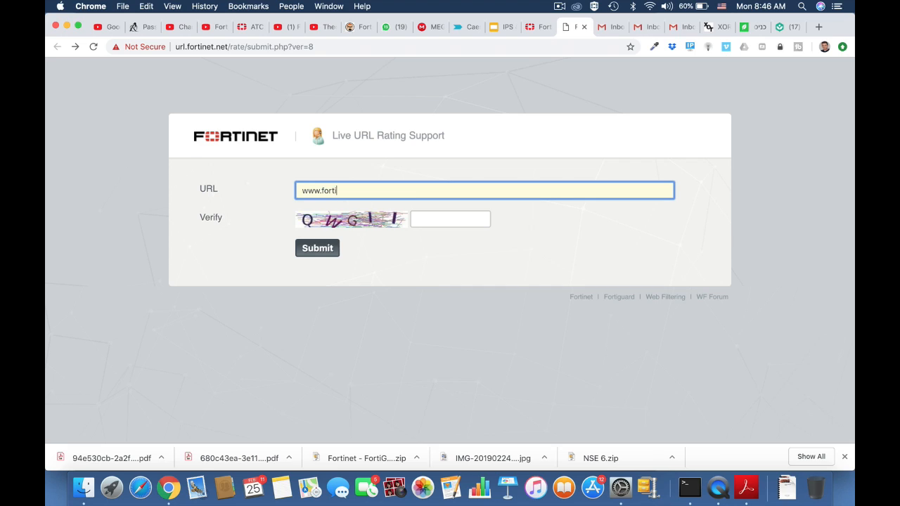
text(net.com)
click(430, 219)
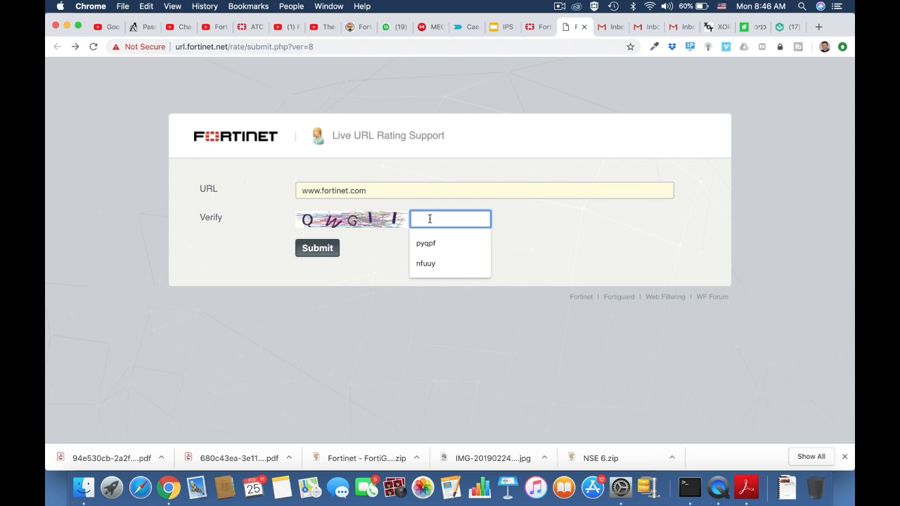
text(qw)
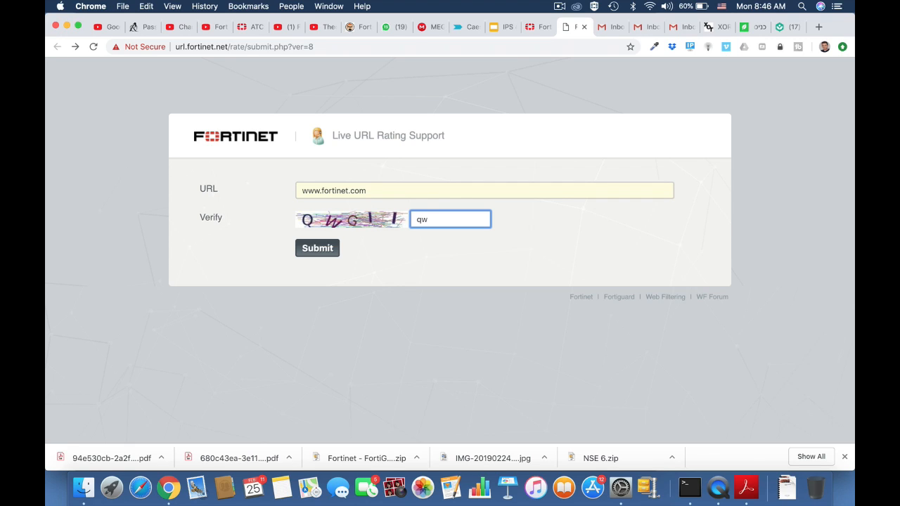
text(gii)
click(321, 251)
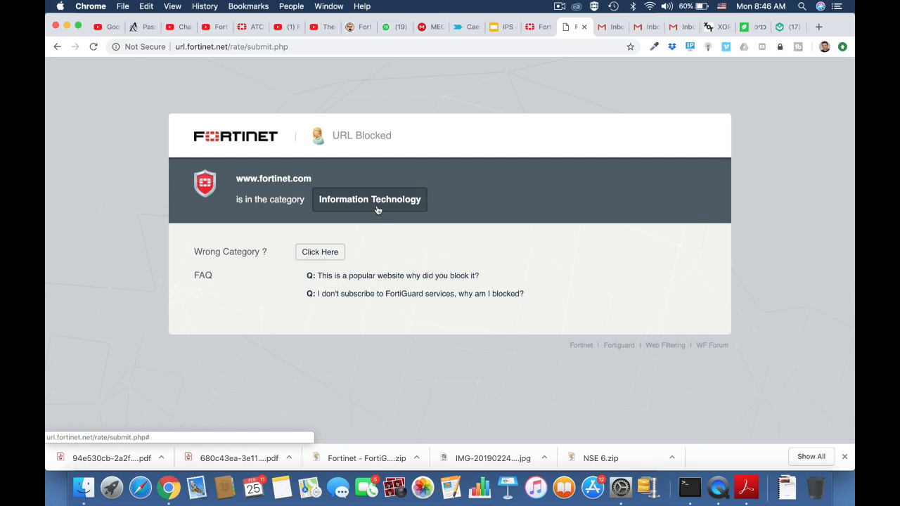
click(57, 46)
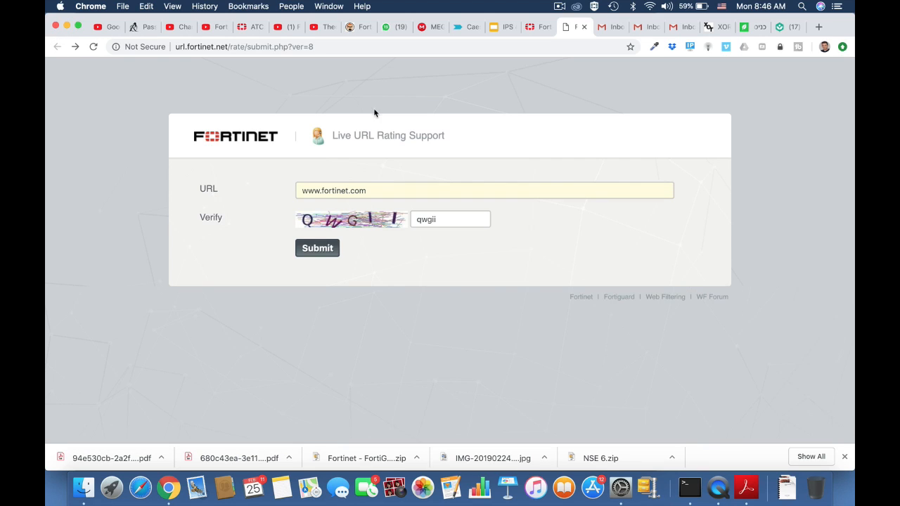
click(321, 49)
key(Return)
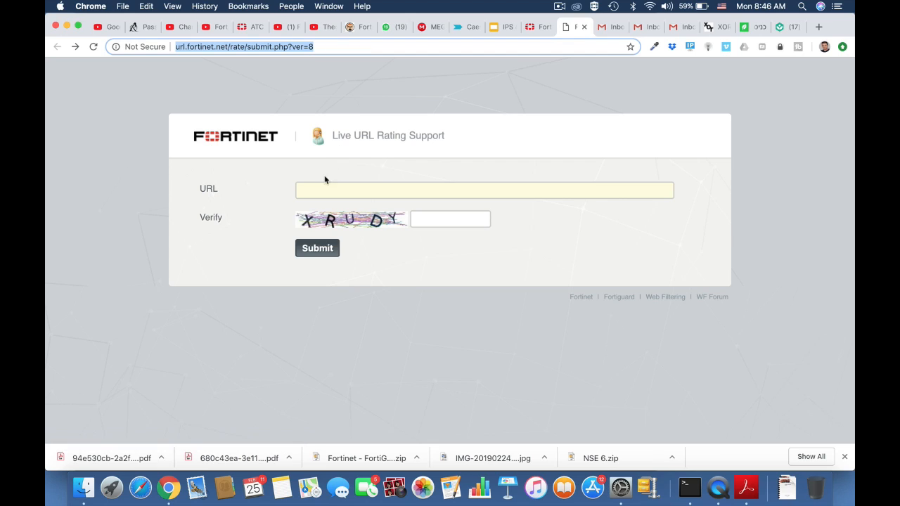
click(315, 190)
text(www.)
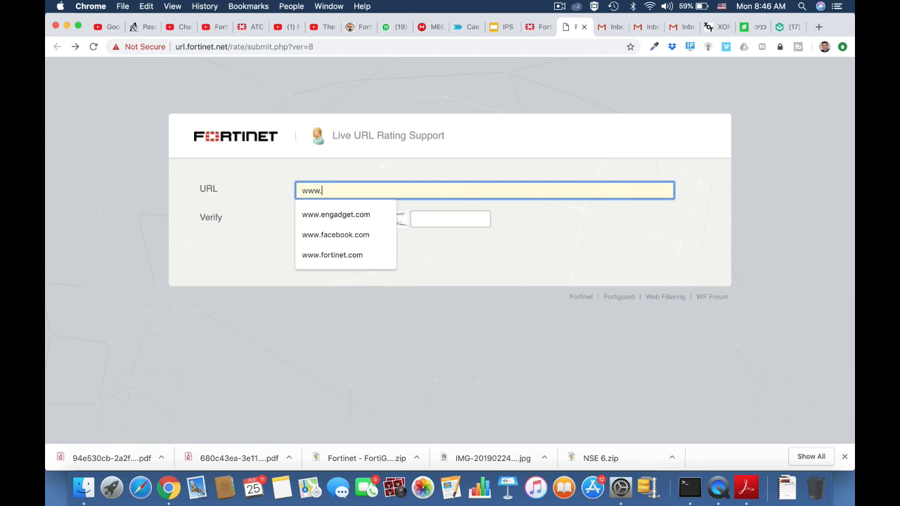
text(twitter)
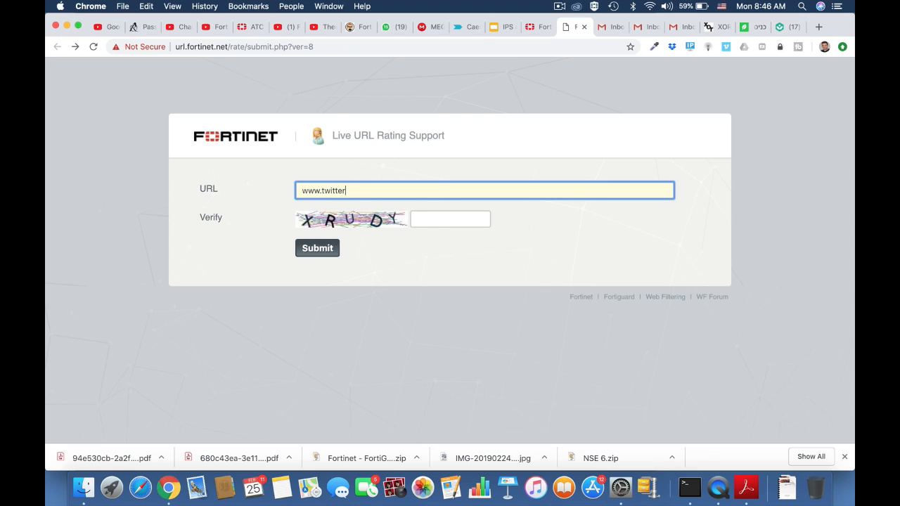
text(.com)
click(428, 219)
text(xr)
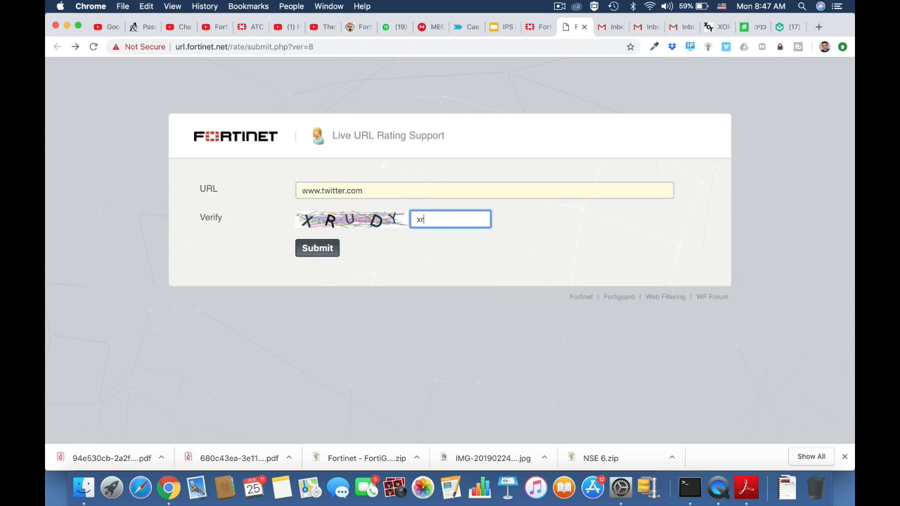
text(udy)
click(315, 251)
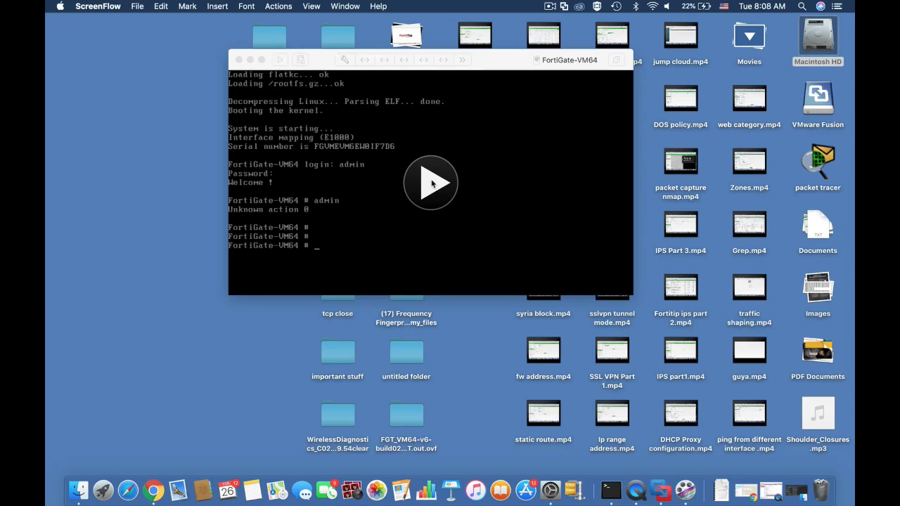
Display the system interface configuration in the FortiGate VM console
click(432, 183)
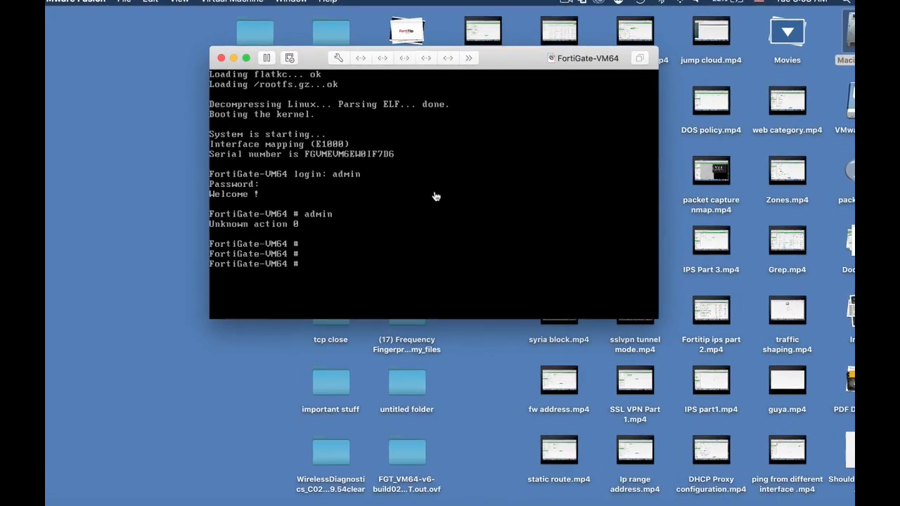
key(Return)
key(Return)
text(show )
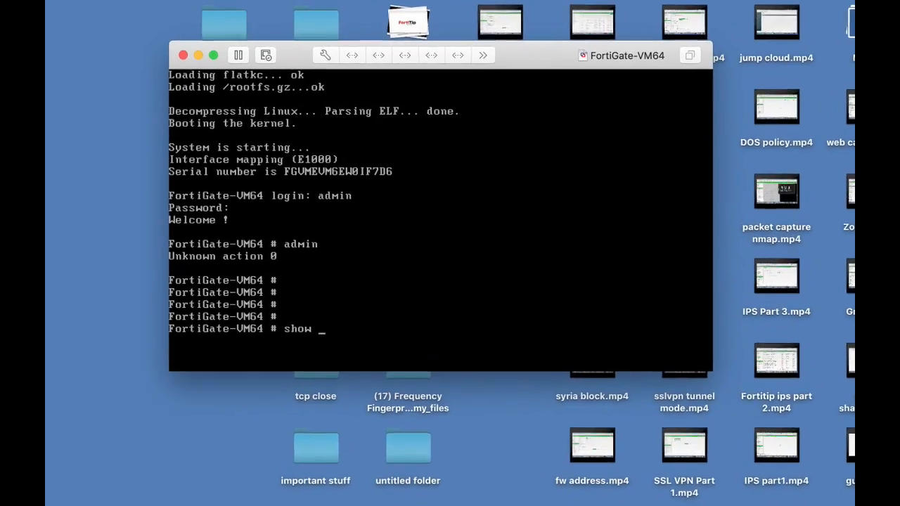
text(system i)
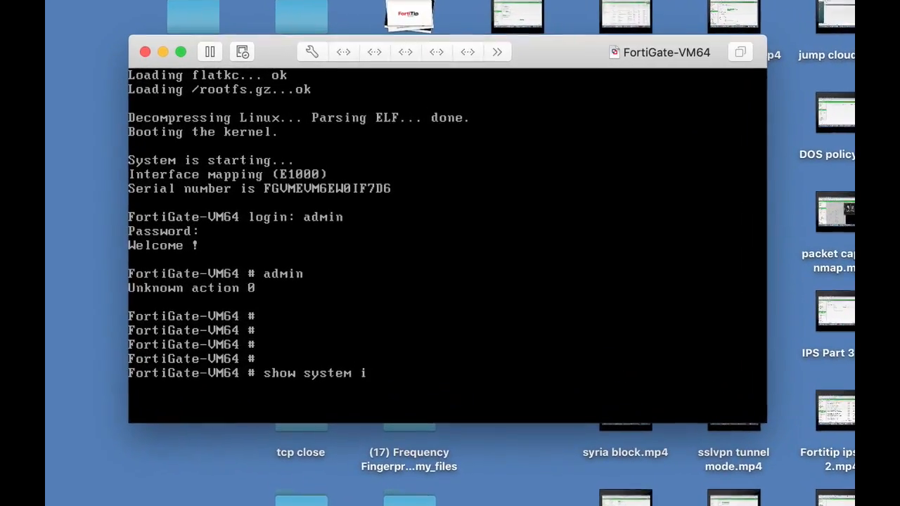
text(nterface)
key(Return)
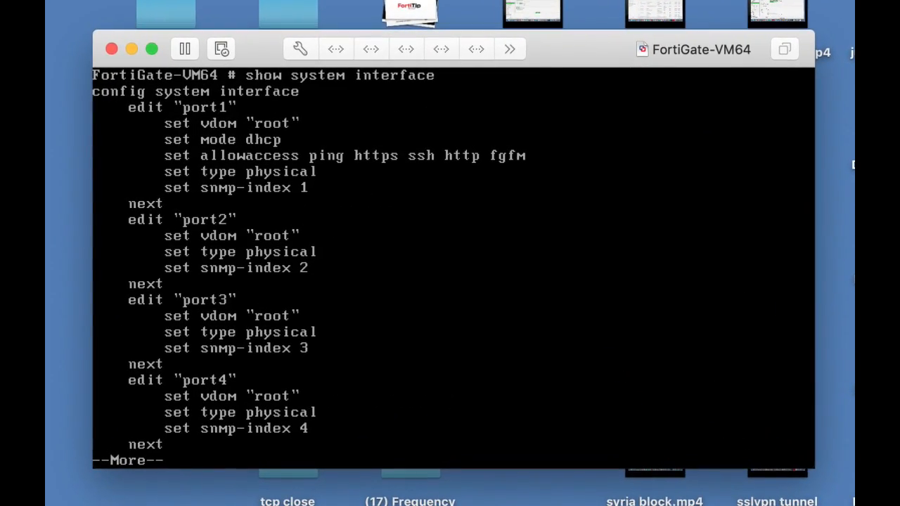
Page through the remaining system interface configuration output
key(Return)
key(Return)
key(Return)
key(Return)
key(Return)
key(Return)
key(Return)
key(Return)
key(Return)
key(Return)
key(Return)
key(Return)
key(Return)
key(Return)
key(Return)
key(Return)
key(Return)
key(Return)
key(Return)
key(Return)
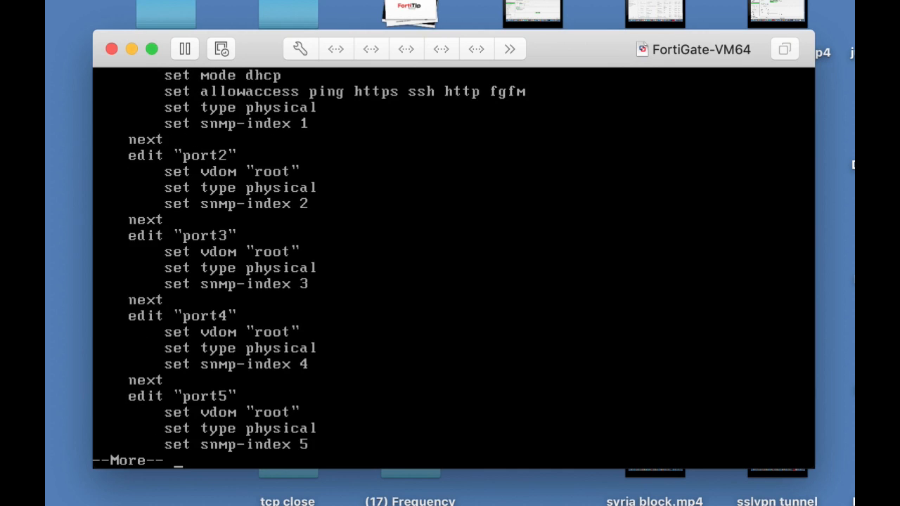
key(Return)
key(Return)
key(Return)
key(Return)
key(Return)
key(Return)
key(Return)
key(Return)
key(Return)
key(Return)
key(Return)
key(Return)
Enter the system interface configuration and start editing port1
text(edit port1)
key(Return)
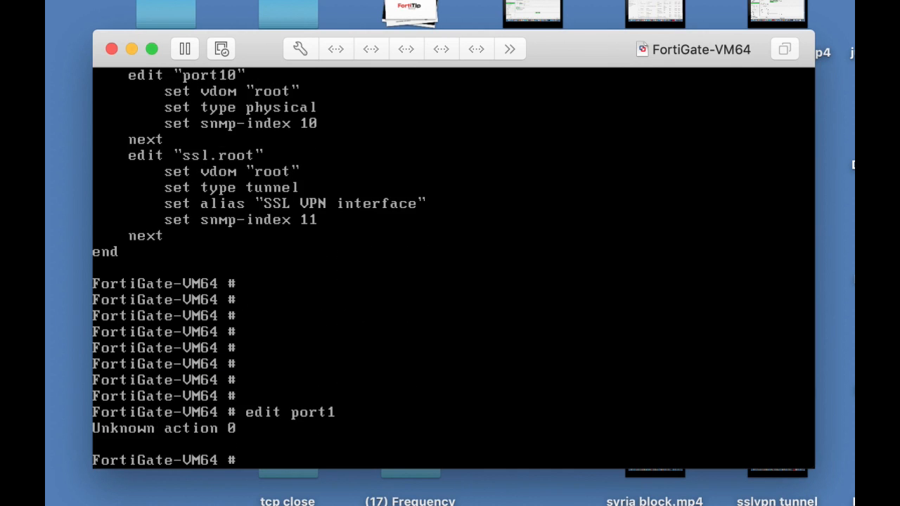
text(config system interface)
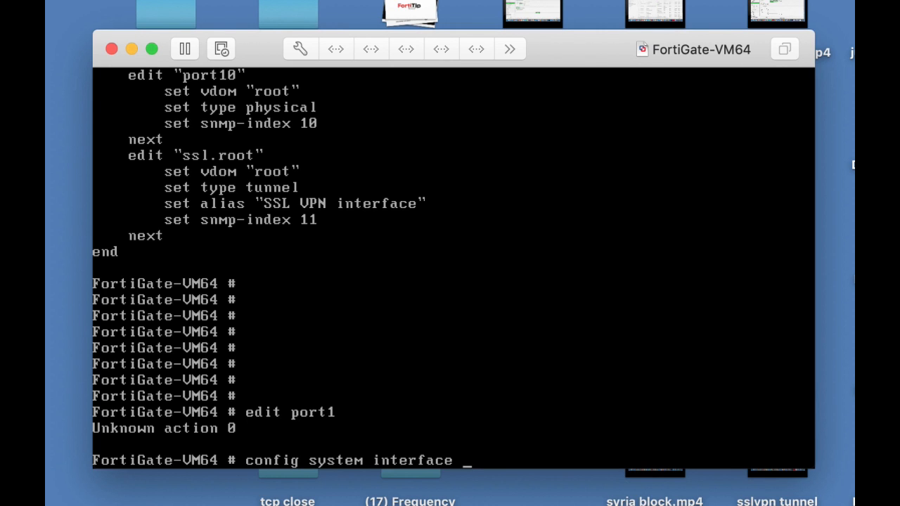
key(Return)
text(edit)
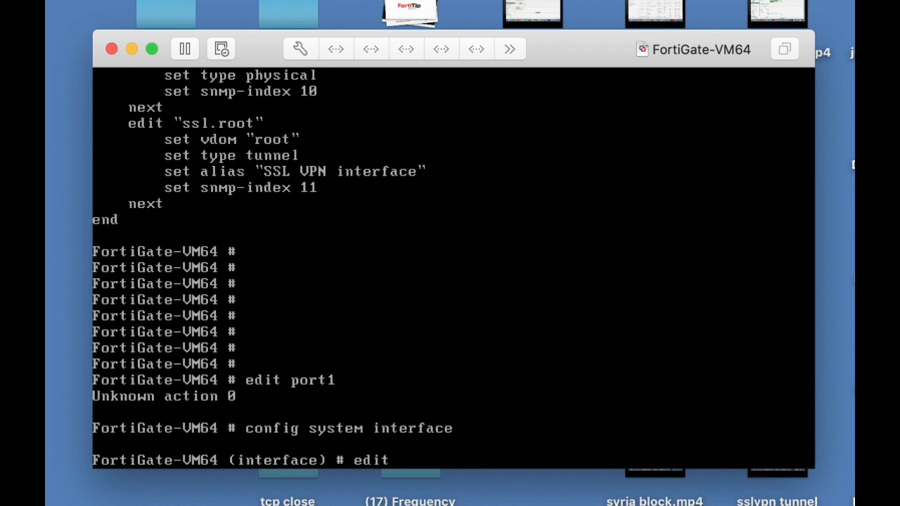
text( port1)
key(Return)
Try to set port1's IP address to 10.0.4.99 255.255.255.0
text(set ip)
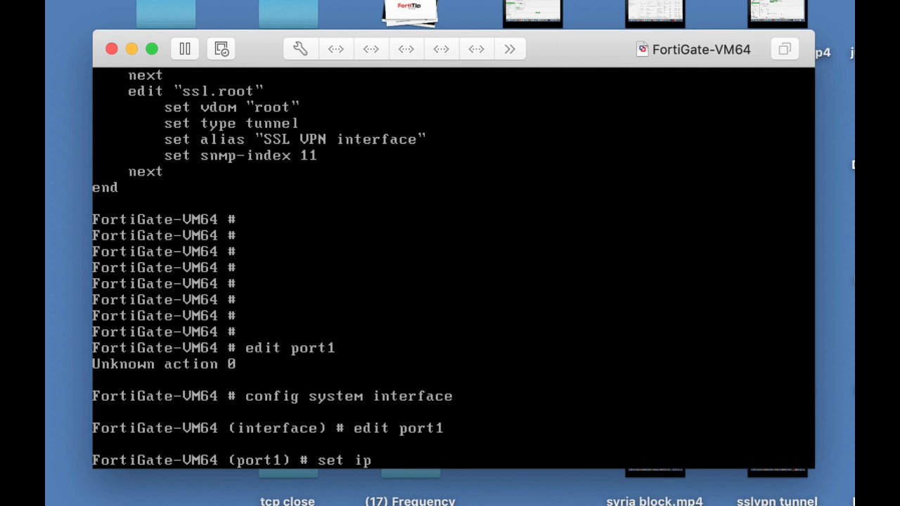
text( 10.0.4.99)
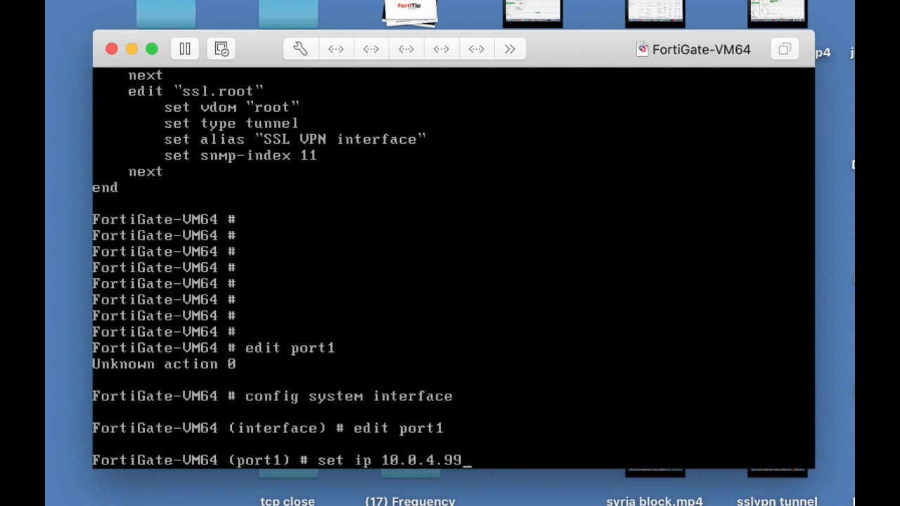
text( 255.255.255)
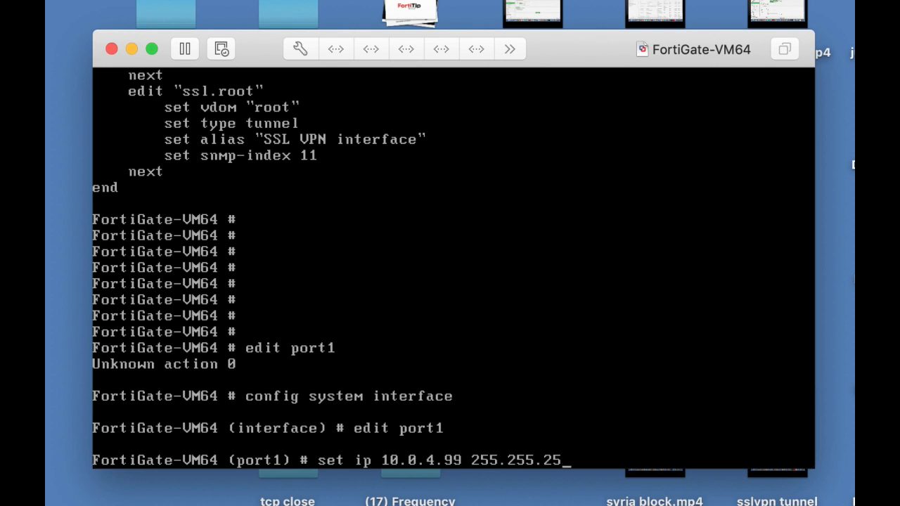
text(.0)
key(Return)
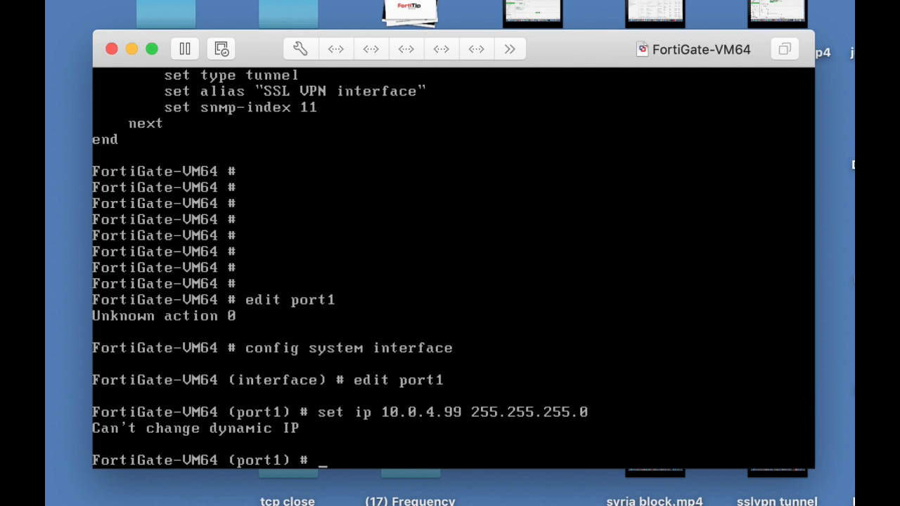
Set port1's allowed access to http, https and ping, then end the configuration
text(set all)
key(Tab)
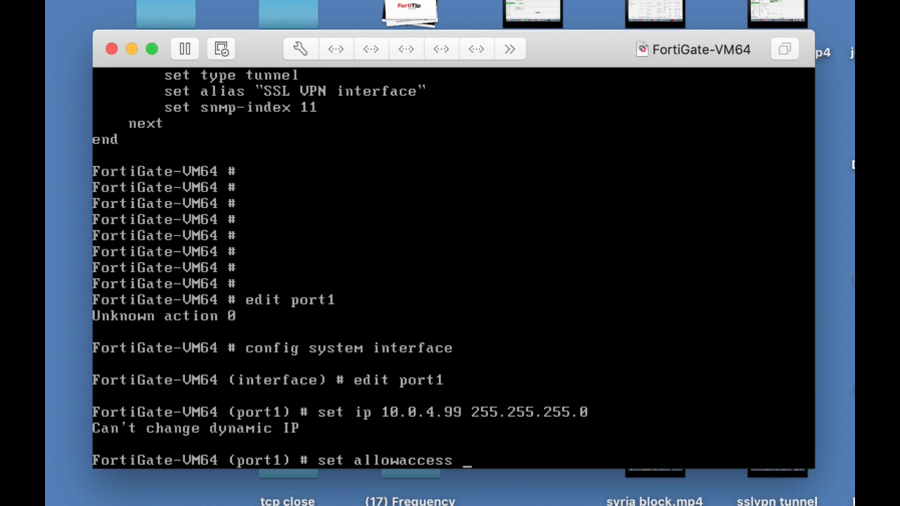
text(http https)
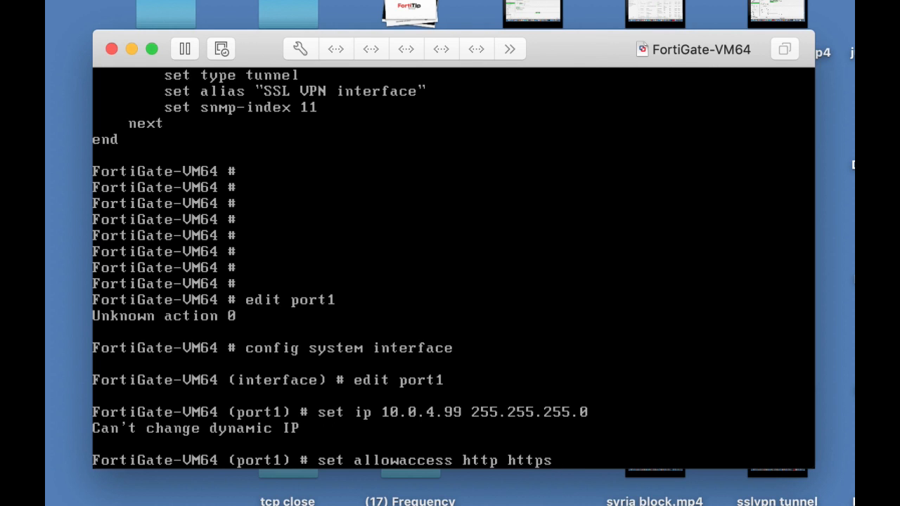
text( ping)
key(Return)
text(end)
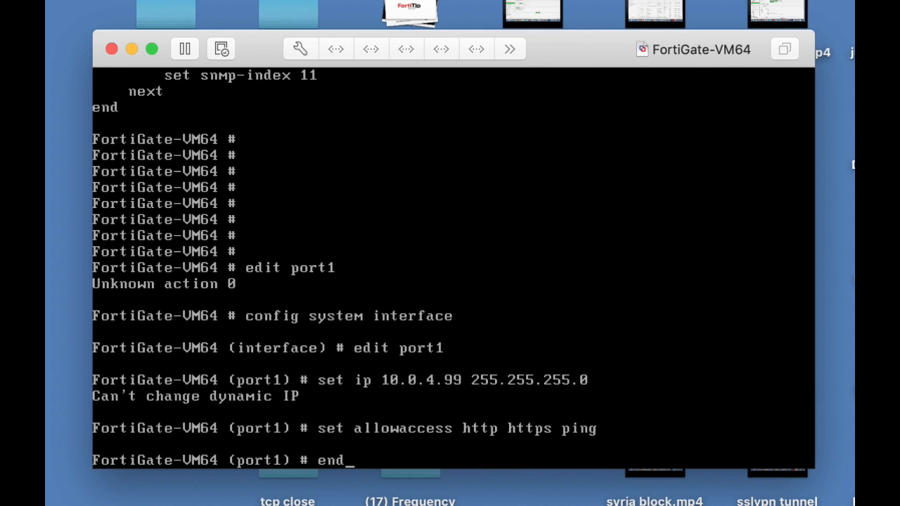
key(Return)
key(Return)
Display the system interface configuration and page through it to review port1
text(s)
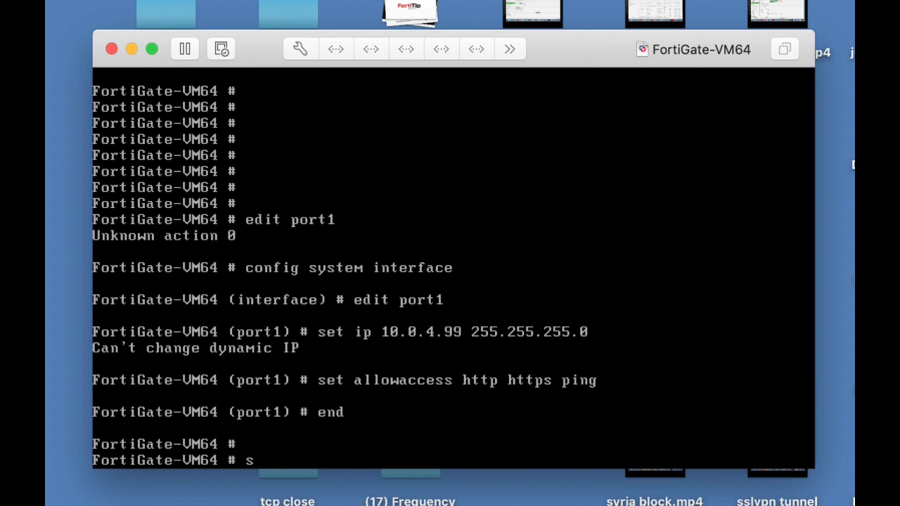
text(how system interface)
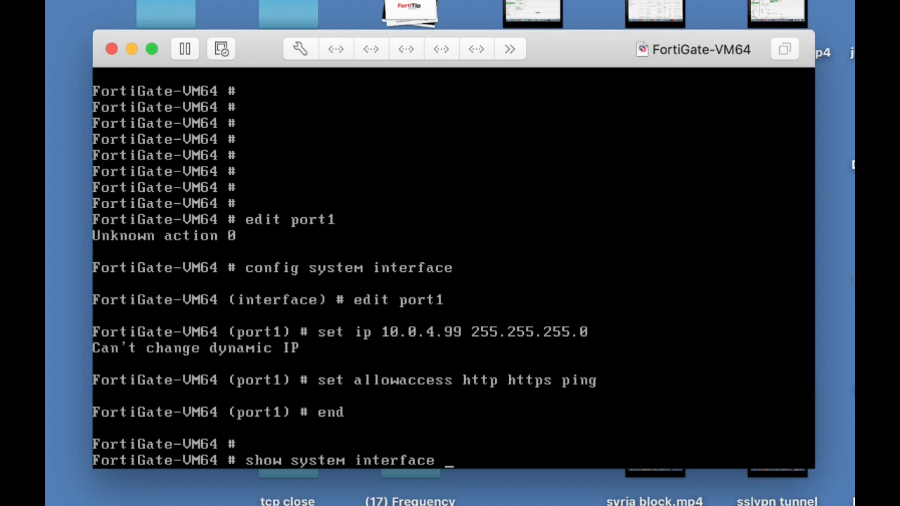
key(Return)
key(Return)
key(Return)
key(Return)
key(Return)
key(Return)
key(Return)
key(Return)
key(Return)
key(Return)
key(Return)
key(Return)
key(Return)
key(Return)
key(Return)
key(Return)
key(Return)
key(Return)
key(Return)
key(Return)
key(Return)
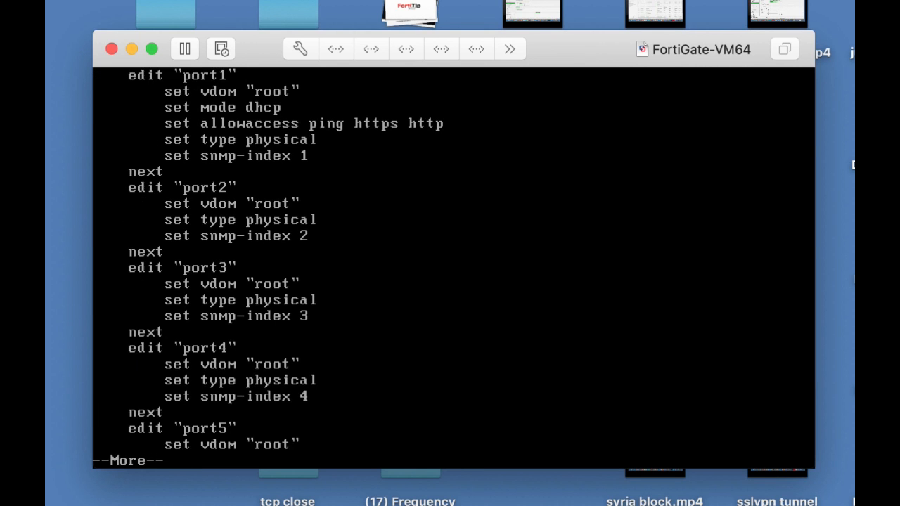
key(Return)
key(Return)
key(Return)
key(Return)
key(Return)
key(Return)
key(Return)
key(Return)
key(Return)
key(Return)
key(Return)
key(Return)
key(Return)
key(Return)
key(Return)
key(Return)
key(Return)
key(Return)
key(Return)
key(Return)
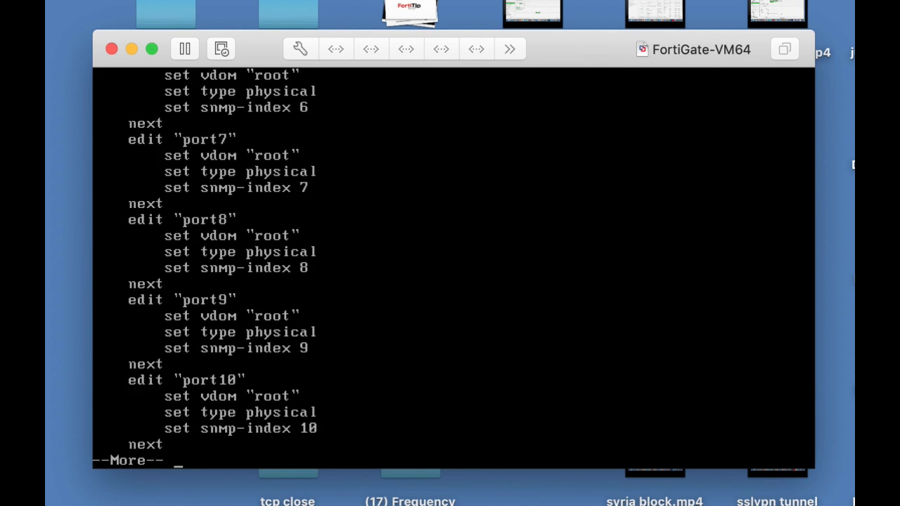
Enter the interface configuration for port1 and set its addressing mode to static
text(config )
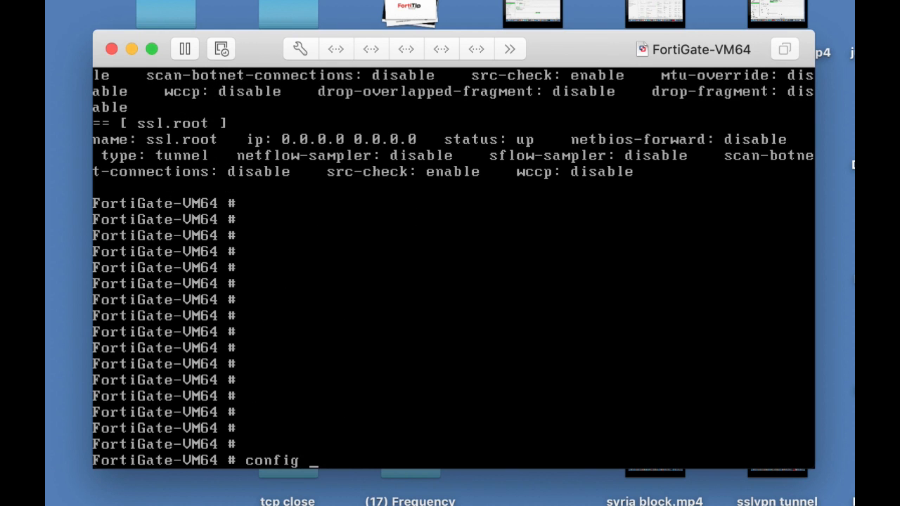
text(system interface)
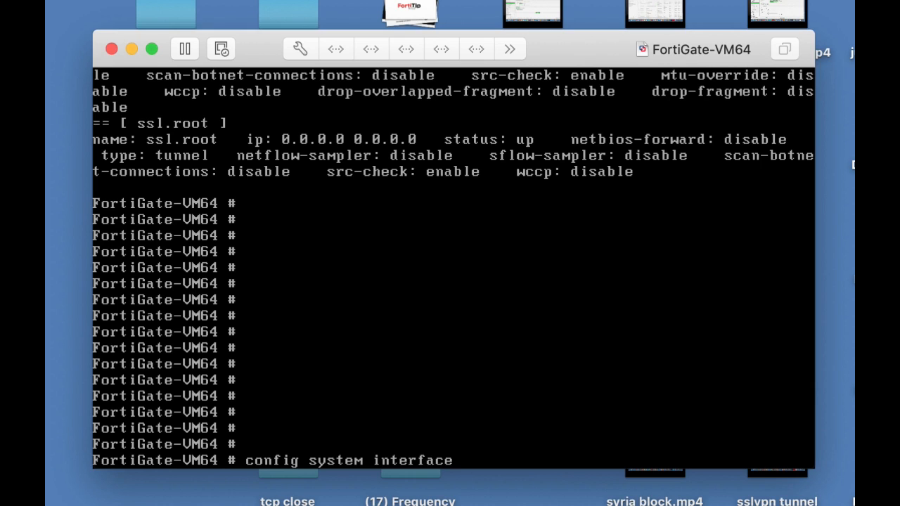
key(Return)
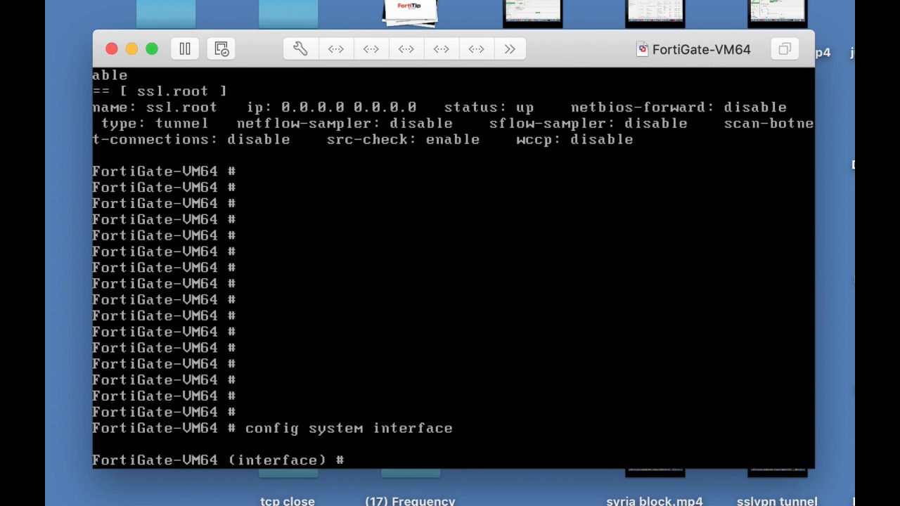
text(edit port1)
key(Return)
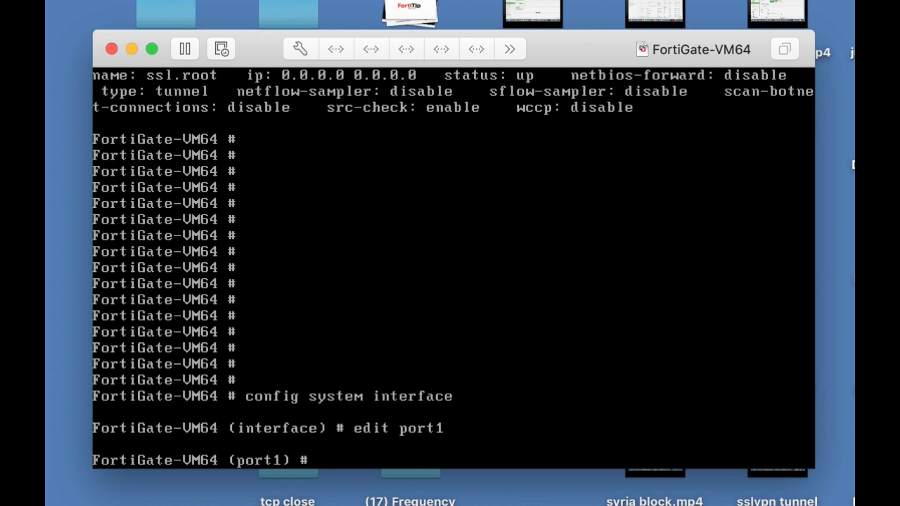
text(set mode static)
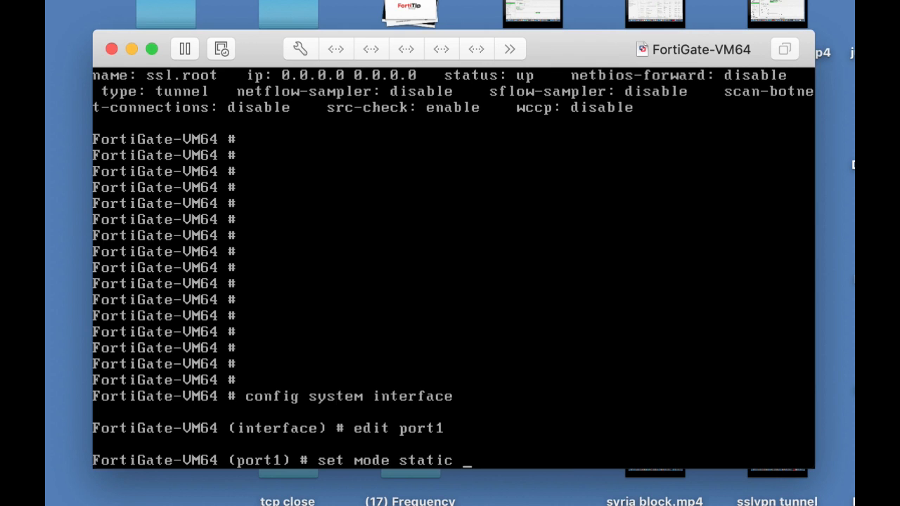
key(Return)
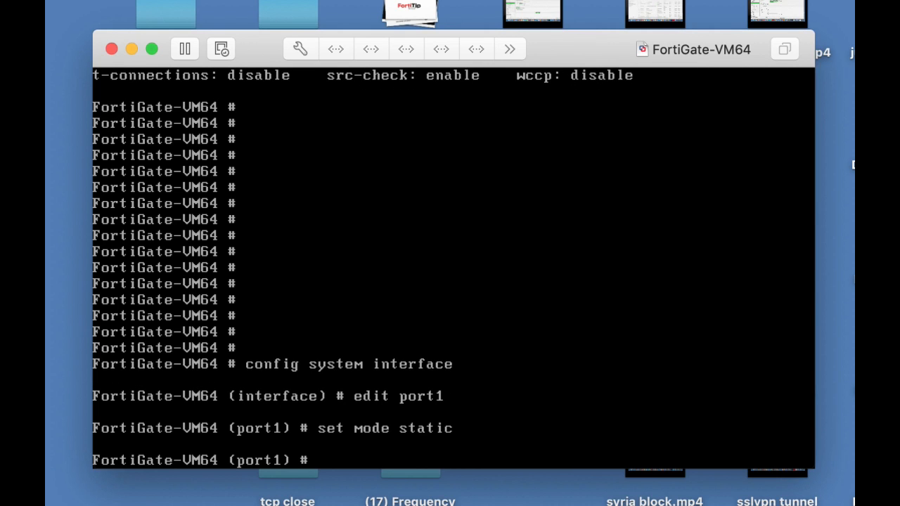
Set port1's IP address to 10.0.4.99/24 and end the configuration
text(set ip 10.0.)
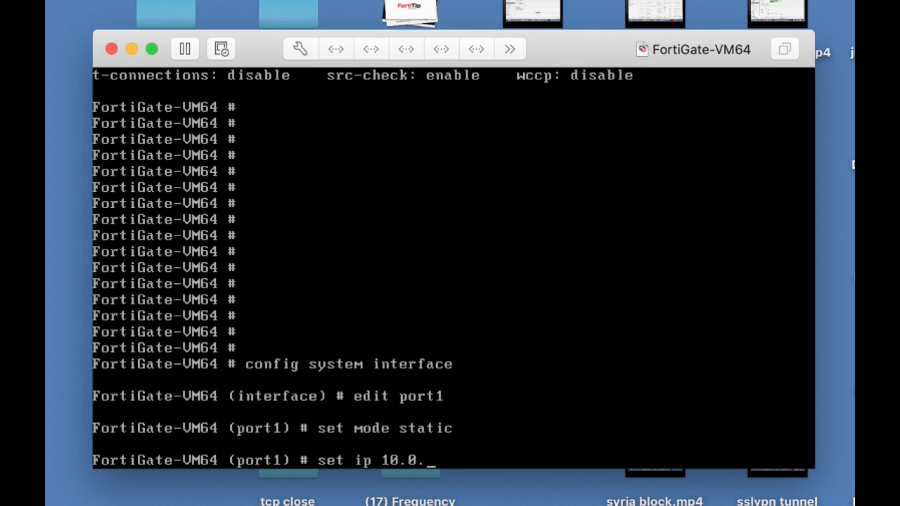
text(4.99/24)
key(Return)
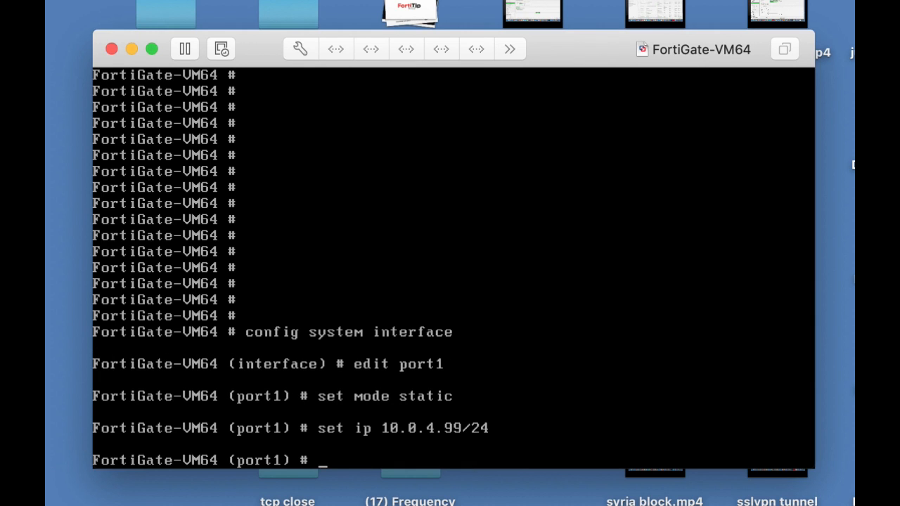
text(end)
key(Return)
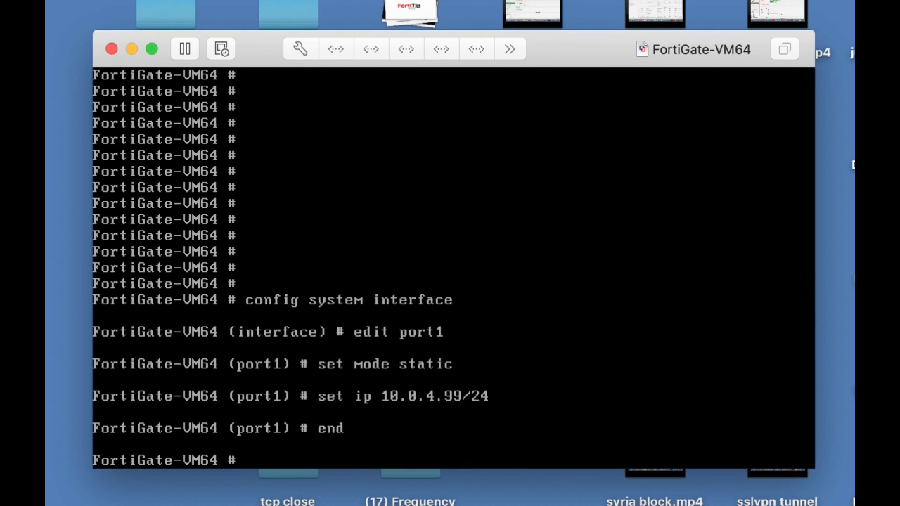
Display the system interface configuration to check port1's new settings
key(Return)
text(sh)
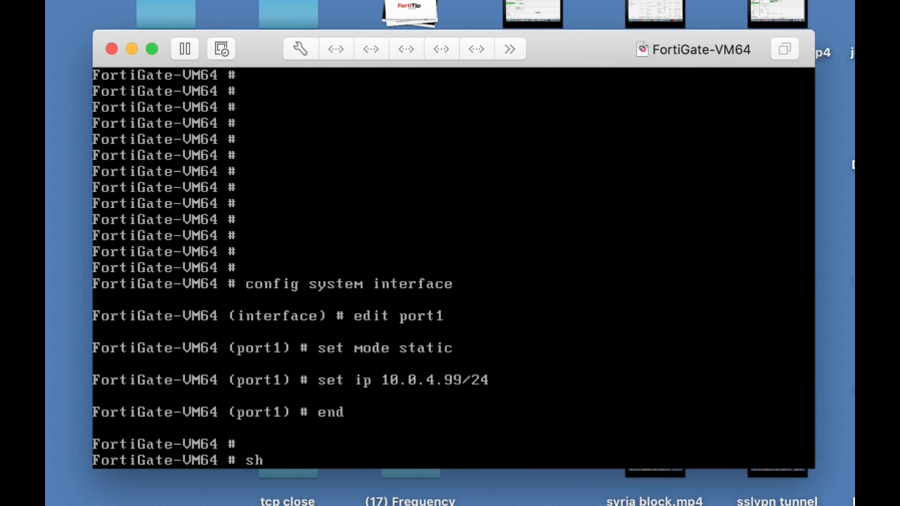
text(i)
key(BackSpace)
key(BackSpace)
text(how system u)
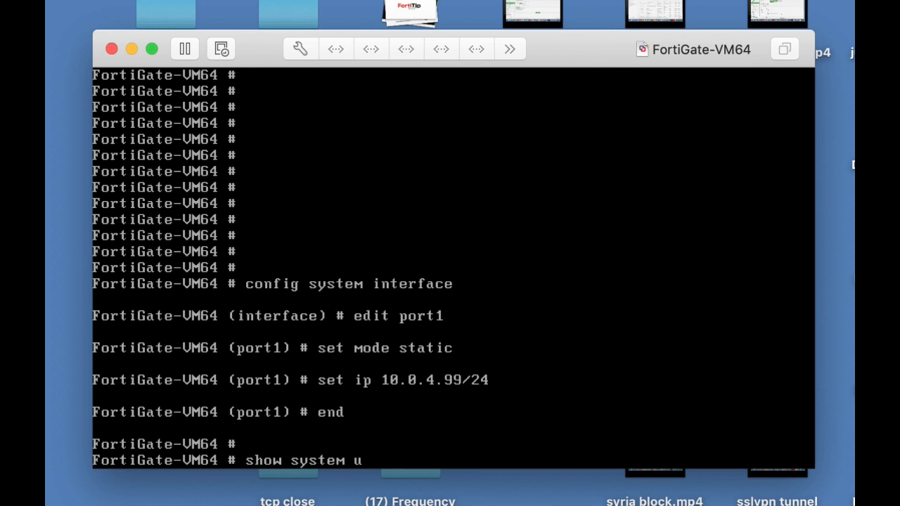
key(BackSpace)
text(in)
key(Tab)
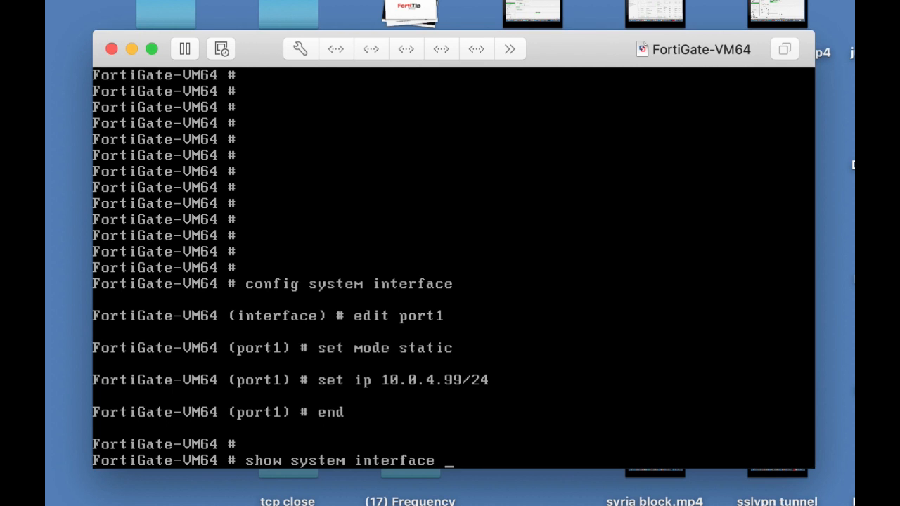
key(Return)
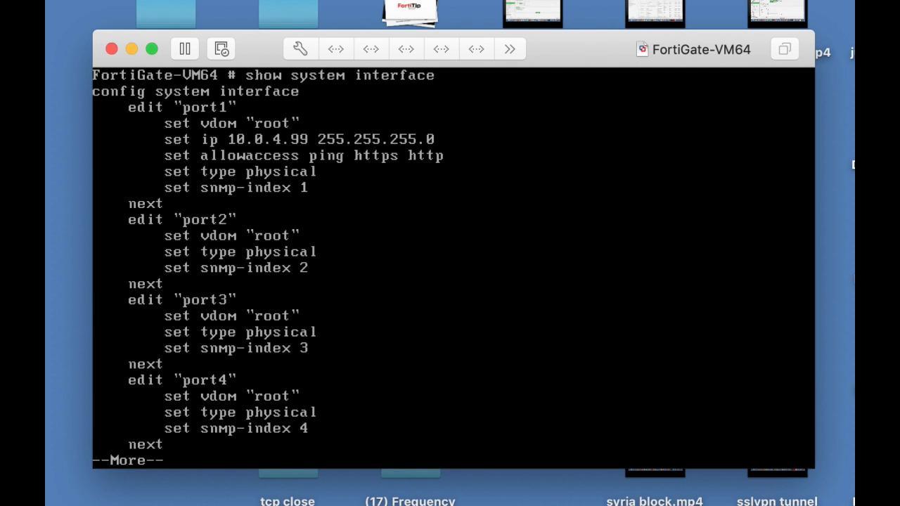
Switch to Chrome and open the FortiGate web interface at 10.0.4.99
key(super+Tab)
key(super+Tab)
key(super+Tab)
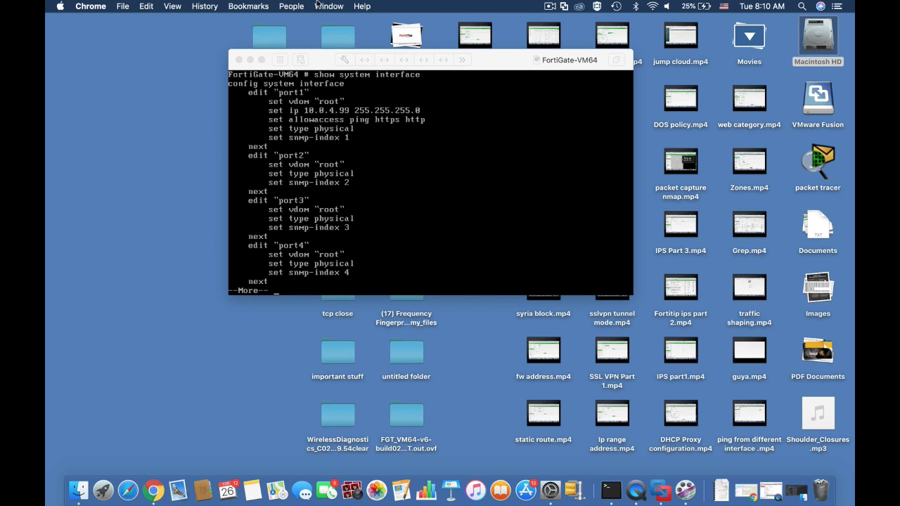
click(318, 4)
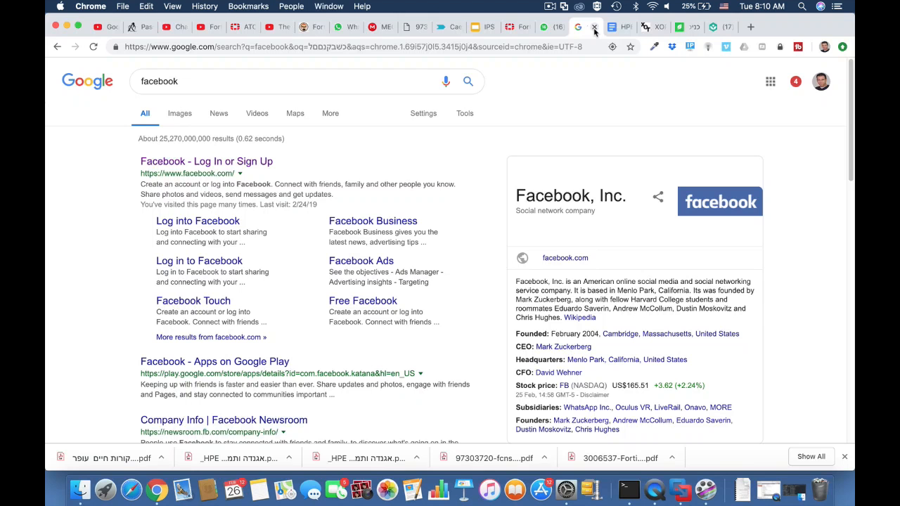
click(504, 47)
text(1)
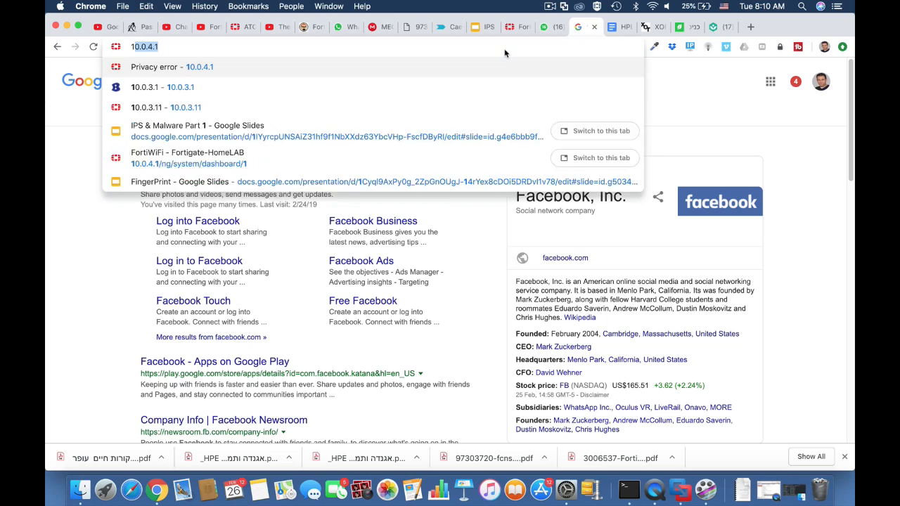
text(0.0.4.)
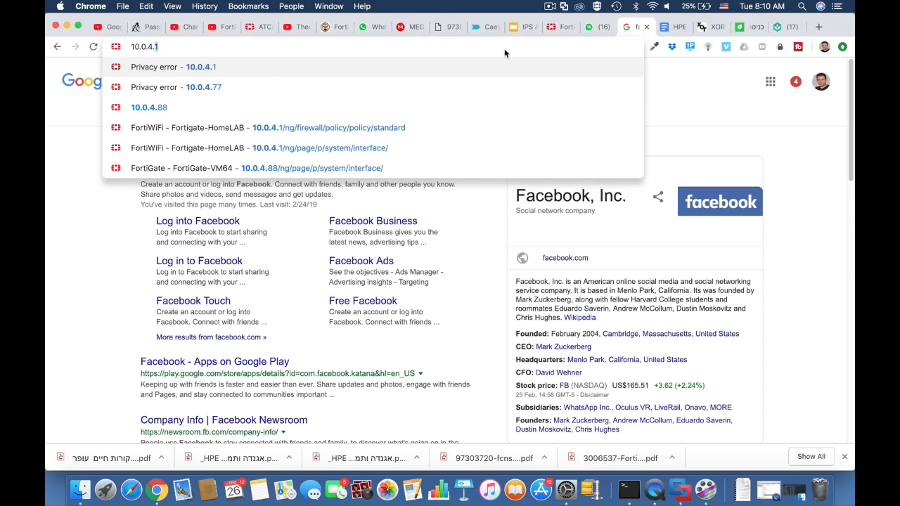
text(99)
key(Return)
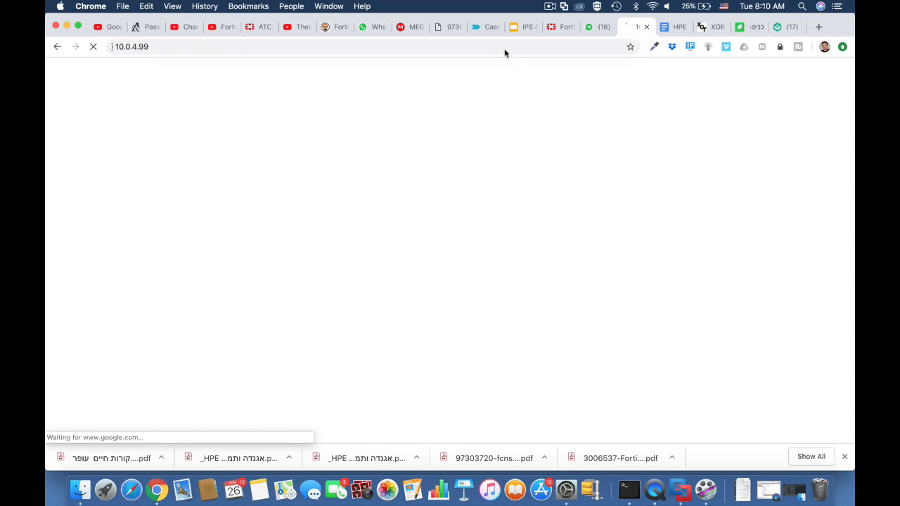
Log in to the FortiGate web interface with the admin username
text(admin)
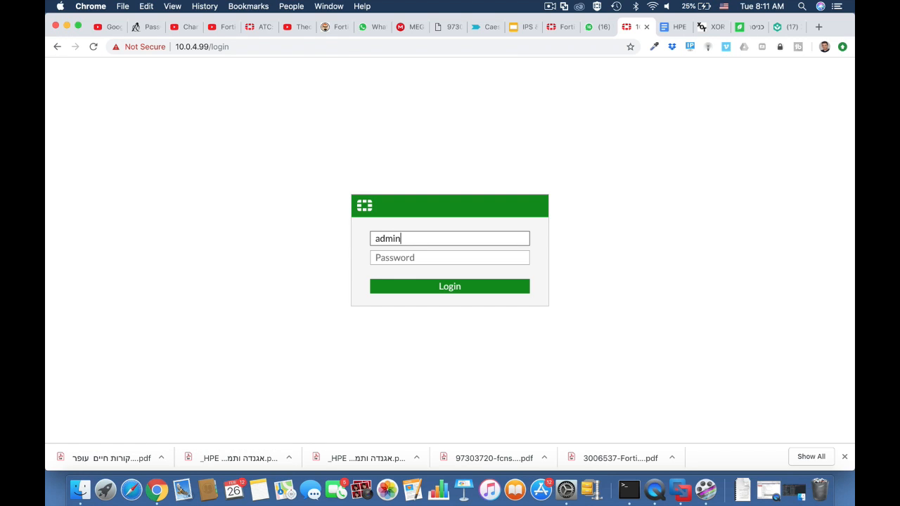
key(Return)
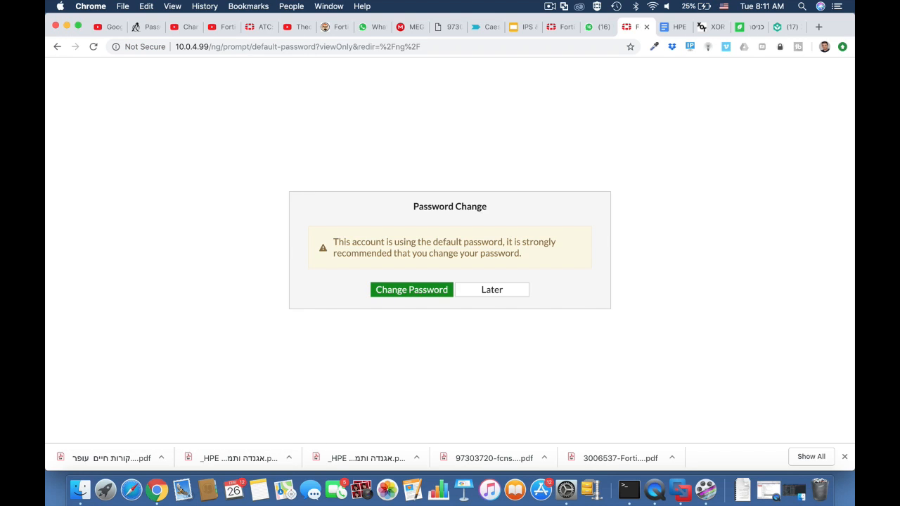
Postpone the default password change and open the FortiGate dashboard
click(491, 292)
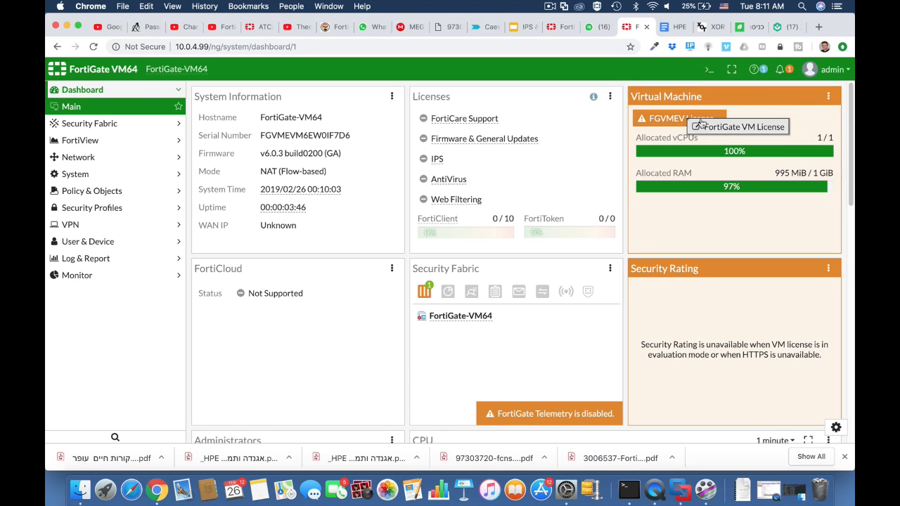
mouse_move(687, 123)
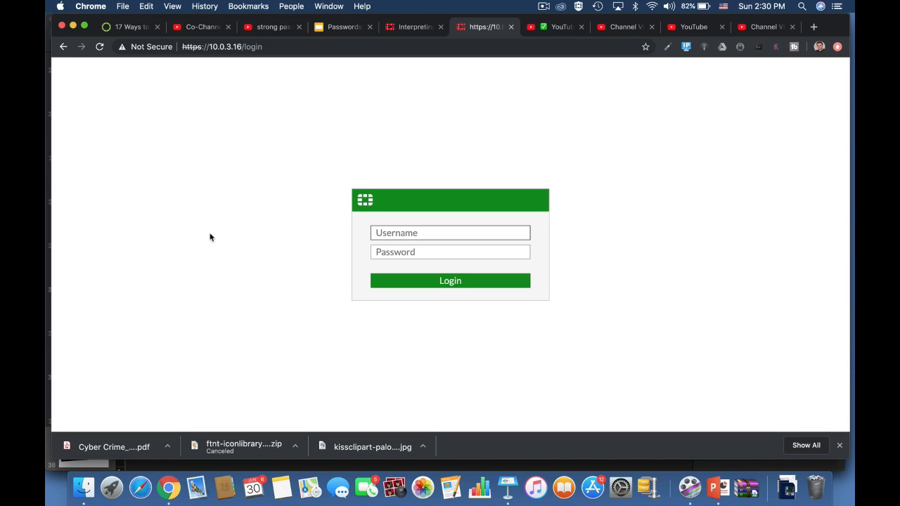
Log in as admin and go through the user wizard for a local user testuser, entering its password
text(admin)
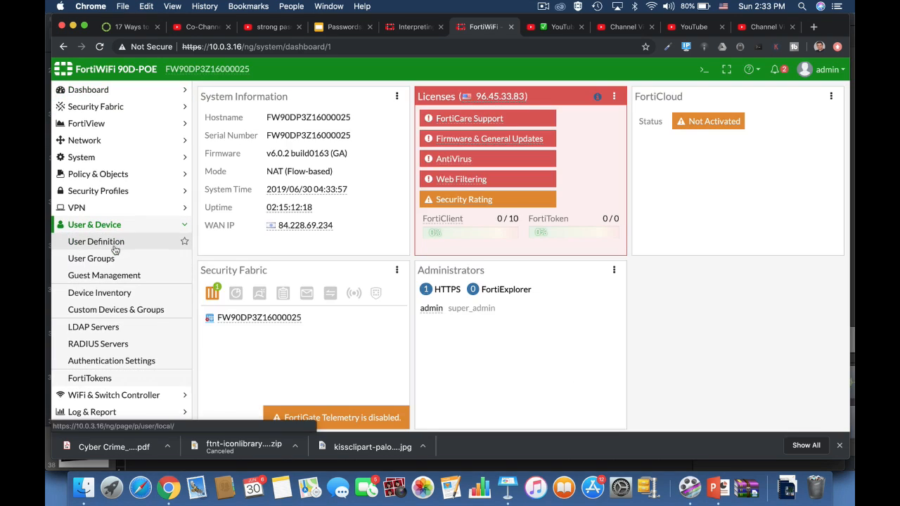
click(112, 247)
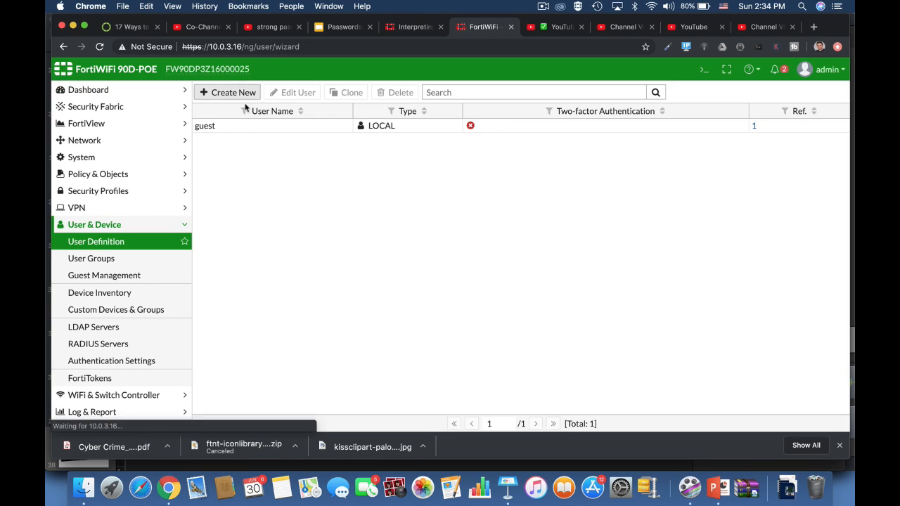
click(232, 90)
click(522, 421)
click(297, 135)
text(testuser)
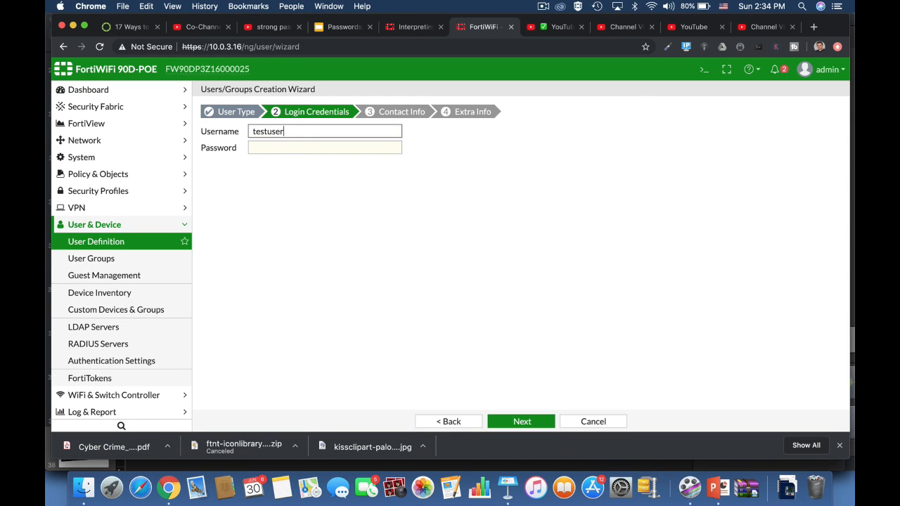
key(Tab)
click(521, 421)
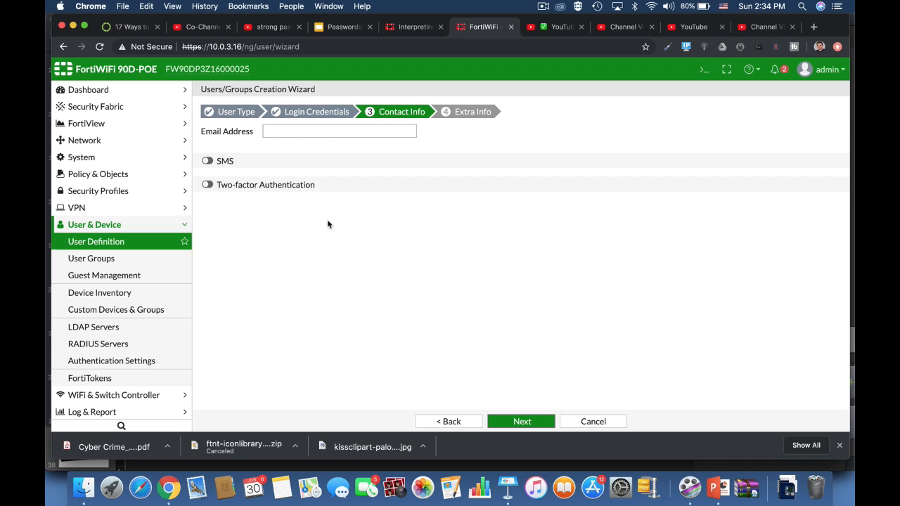
click(532, 424)
Enter a password in a new administrator's form under System Administrators, then cancel the form
click(105, 157)
click(110, 181)
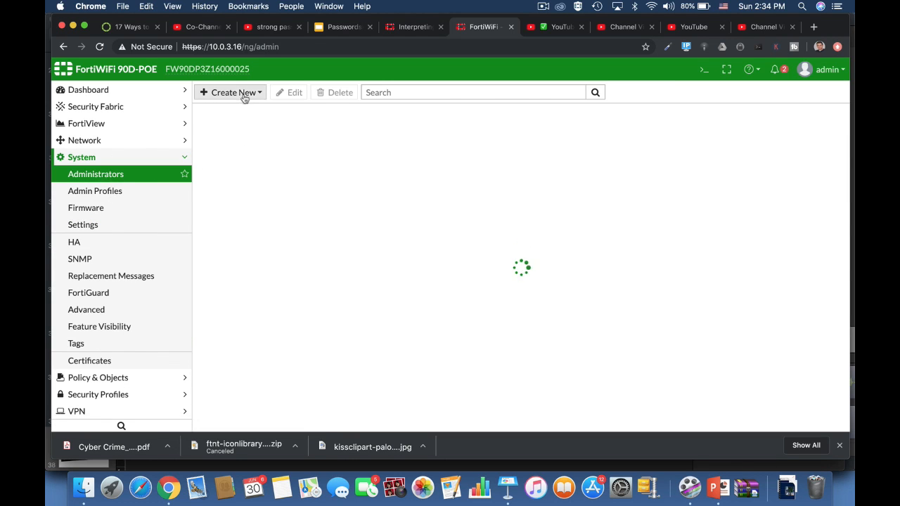
click(233, 92)
click(396, 188)
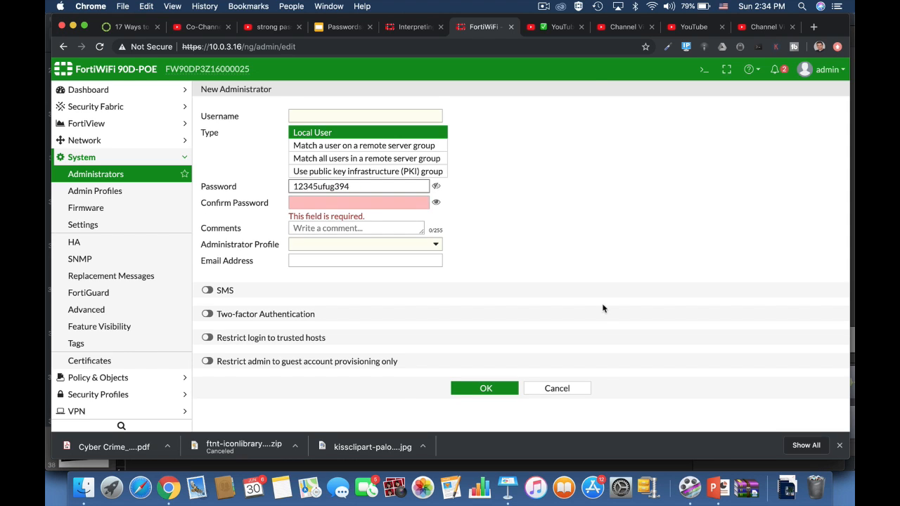
click(556, 388)
Start the IPsec VPN wizard with name fdfdg, enter a pre-shared key, then cancel the wizard
scroll(152, 385, down, 1)
click(153, 385)
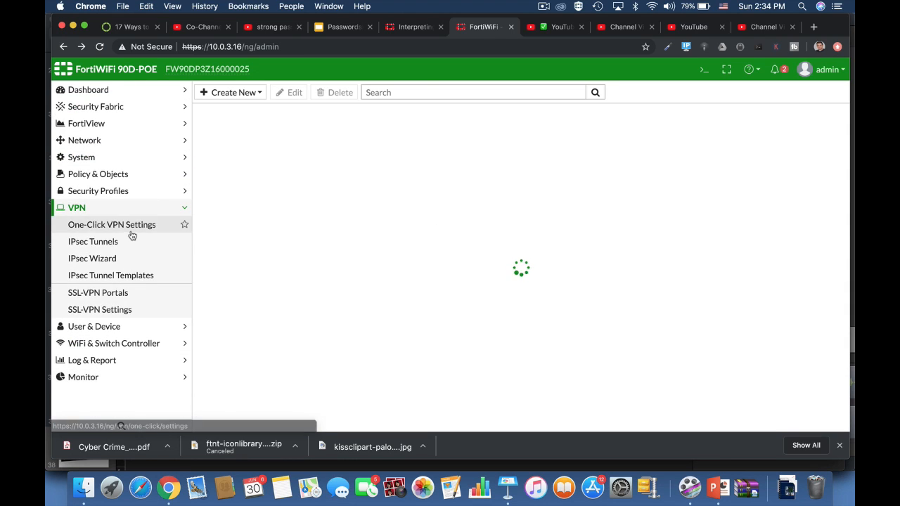
click(106, 259)
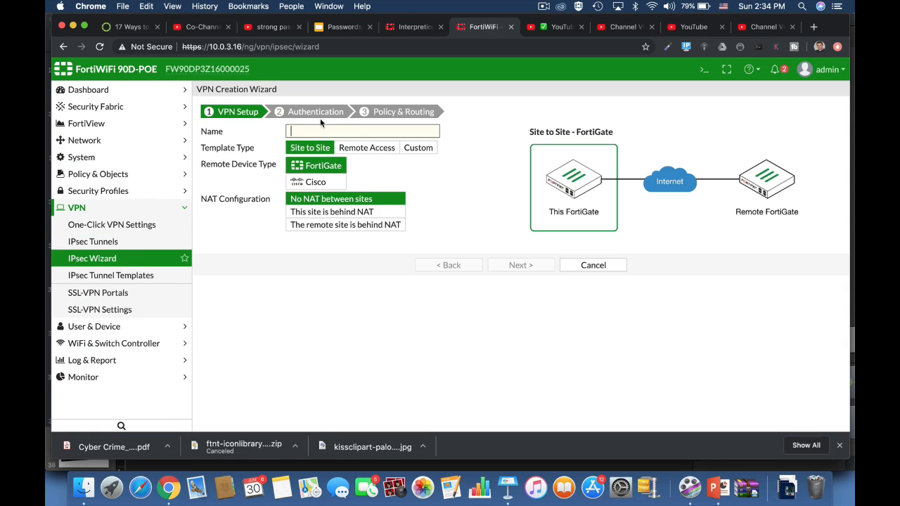
text(fdfdg)
click(518, 264)
click(422, 197)
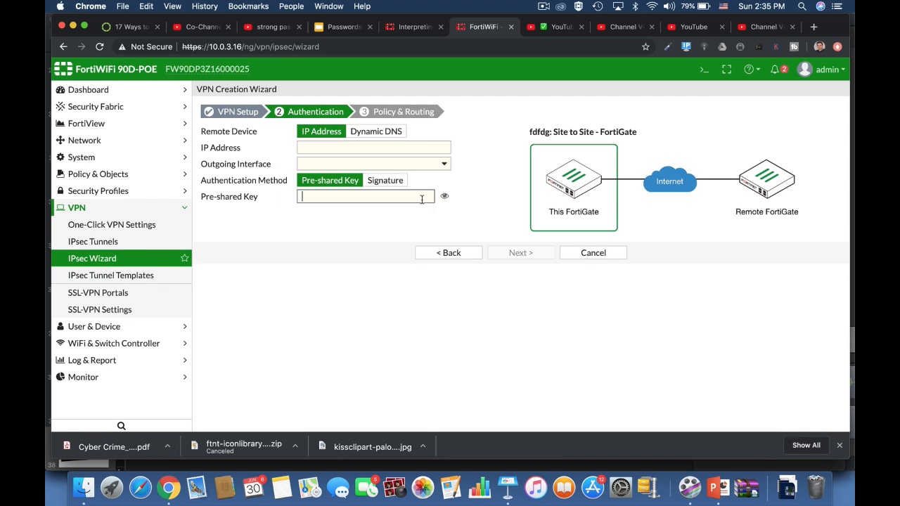
click(587, 255)
Type and erase sample password strings in the login form's username field
click(543, 6)
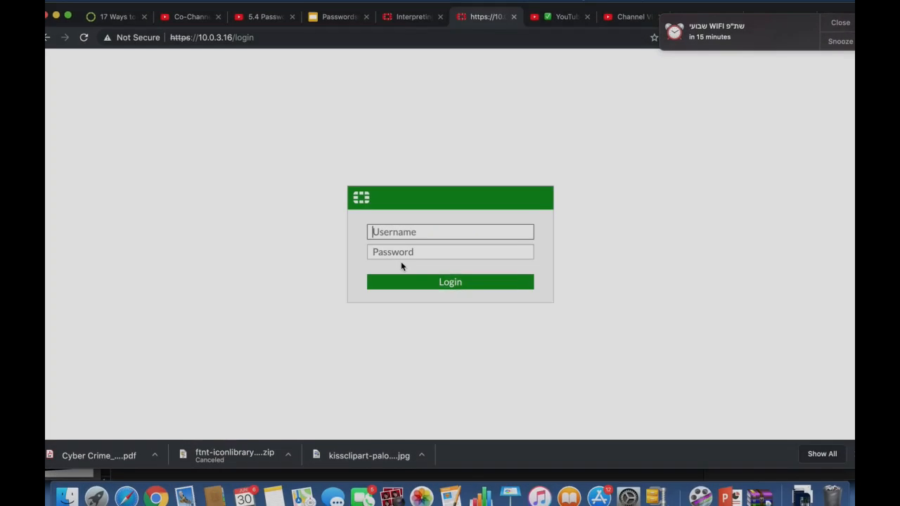
text(adm)
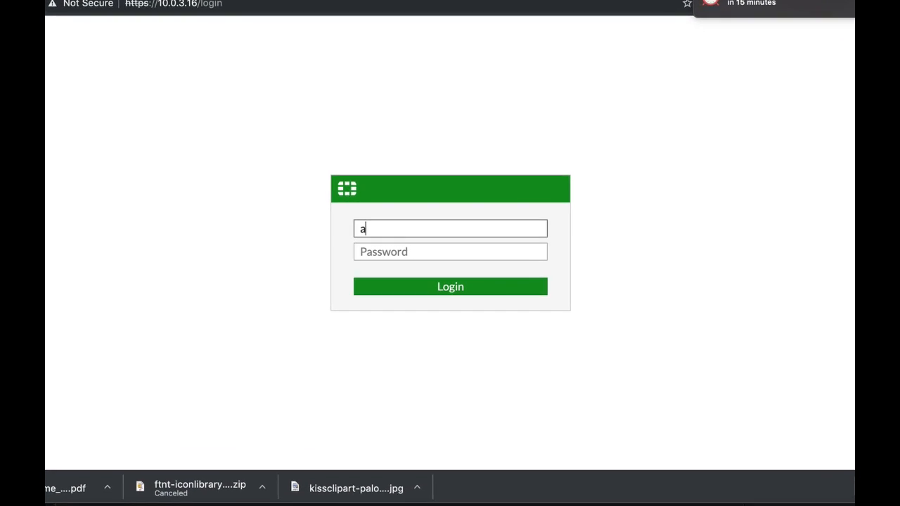
text(in)
key(BackSpace)
key(BackSpace)
key(BackSpace)
key(BackSpace)
key(BackSpace)
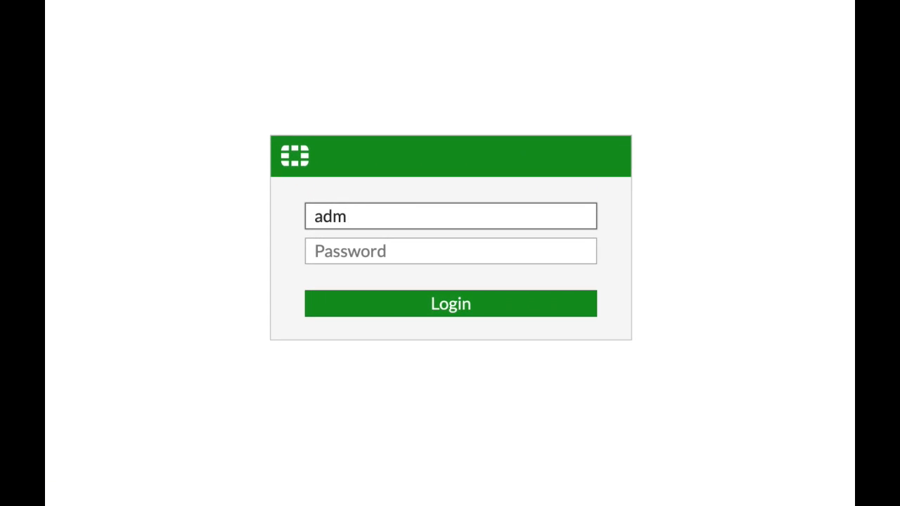
text(ADMIN)
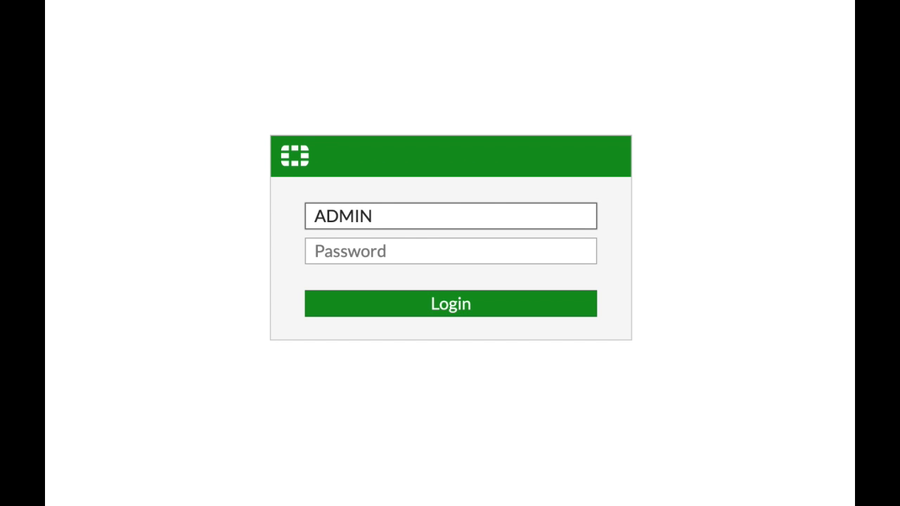
key(BackSpace)
key(BackSpace)
key(BackSpace)
key(BackSpace)
key(BackSpace)
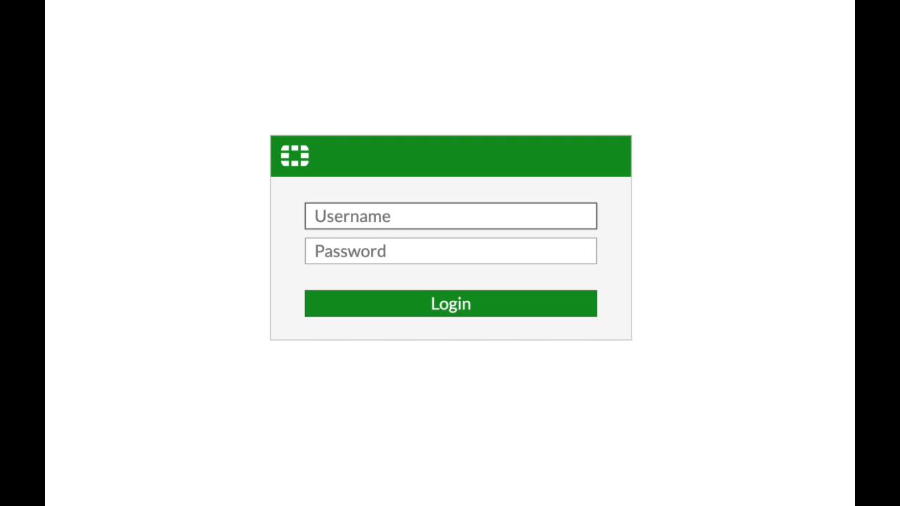
text(ADMIN1)
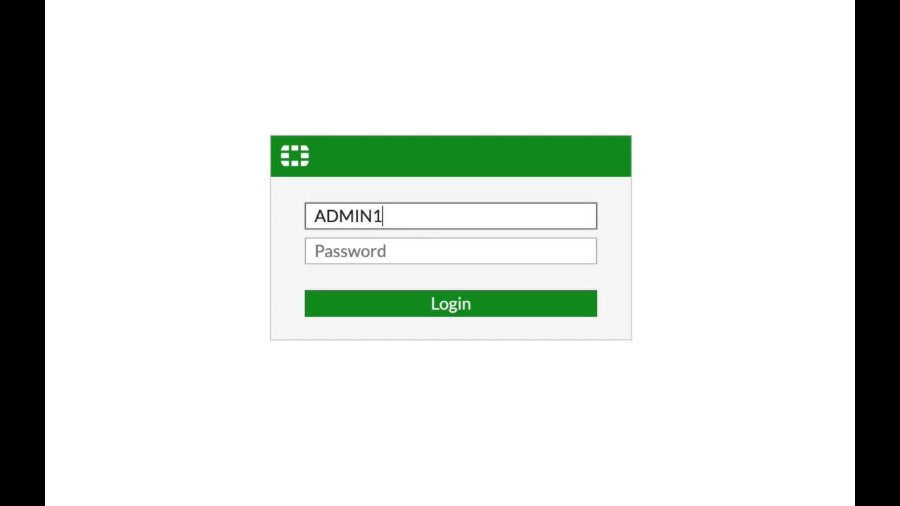
text(234)
key(BackSpace)
key(BackSpace)
key(BackSpace)
key(BackSpace)
key(BackSpace)
key(BackSpace)
key(BackSpace)
key(BackSpace)
key(BackSpace)
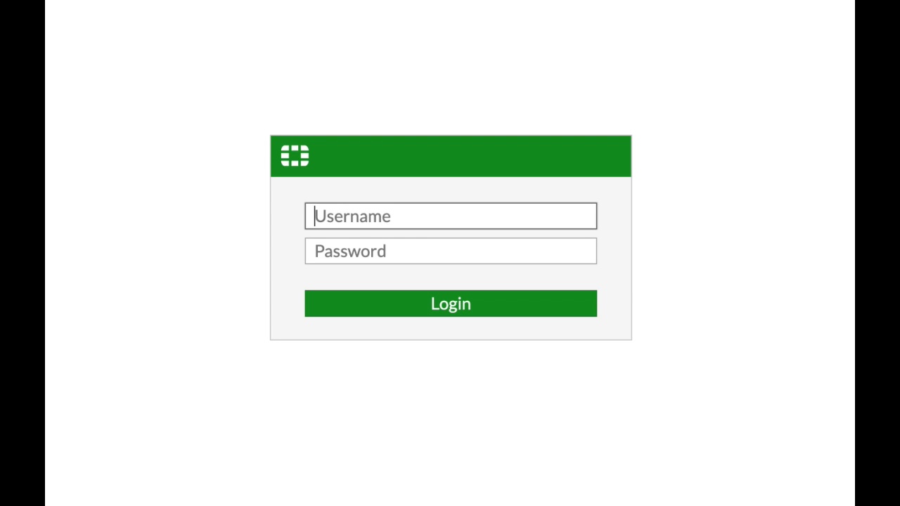
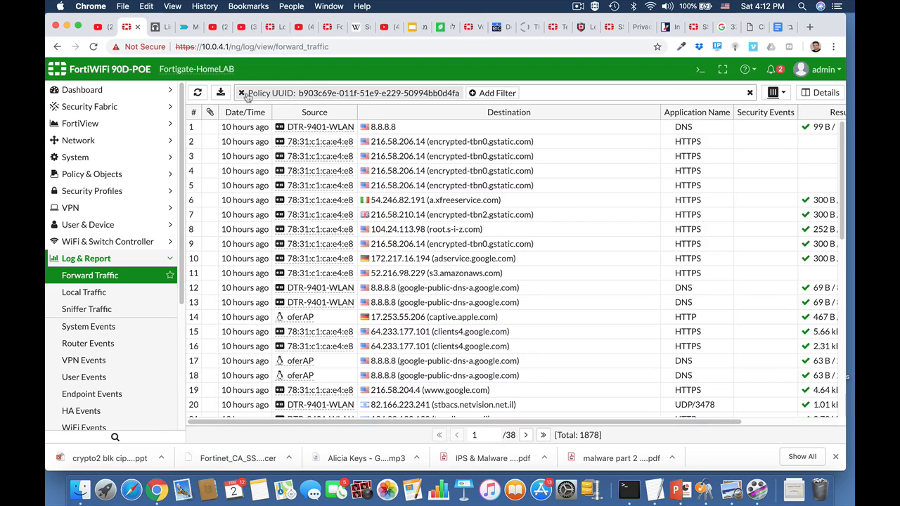
Remove the Policy UUID filter from the Forward Traffic log and browse the unfiltered entries
click(241, 92)
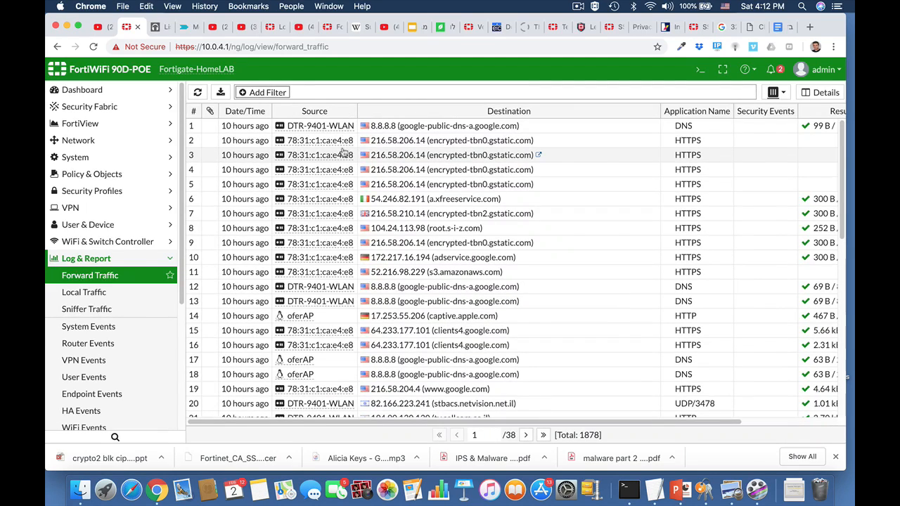
scroll(411, 218, down, 3)
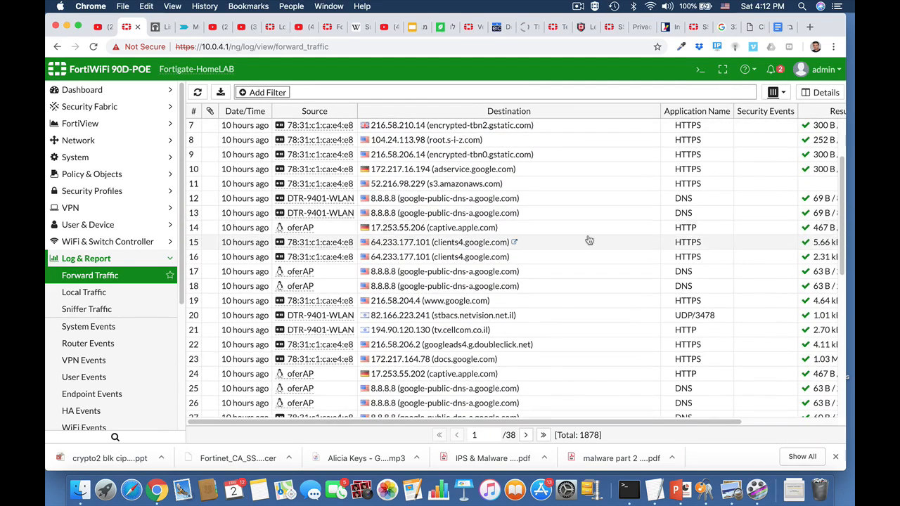
scroll(534, 232, up, 3)
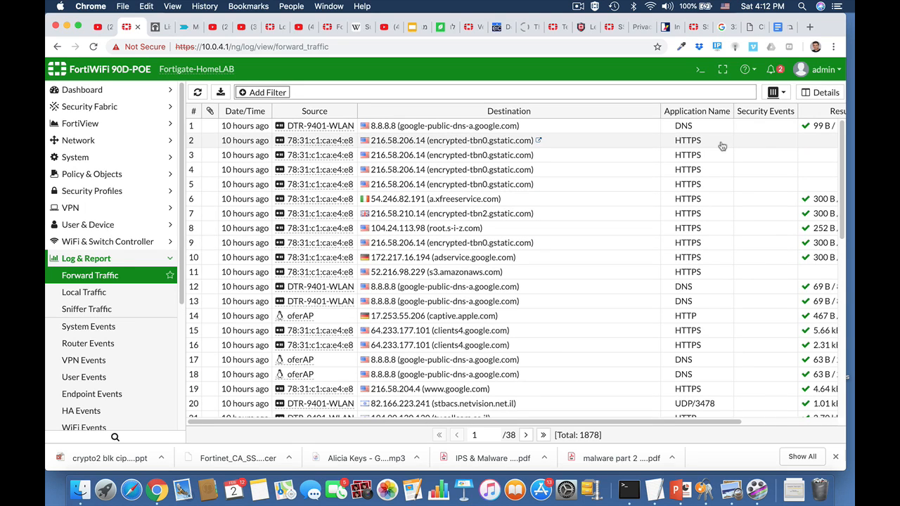
scroll(774, 143, right, 3)
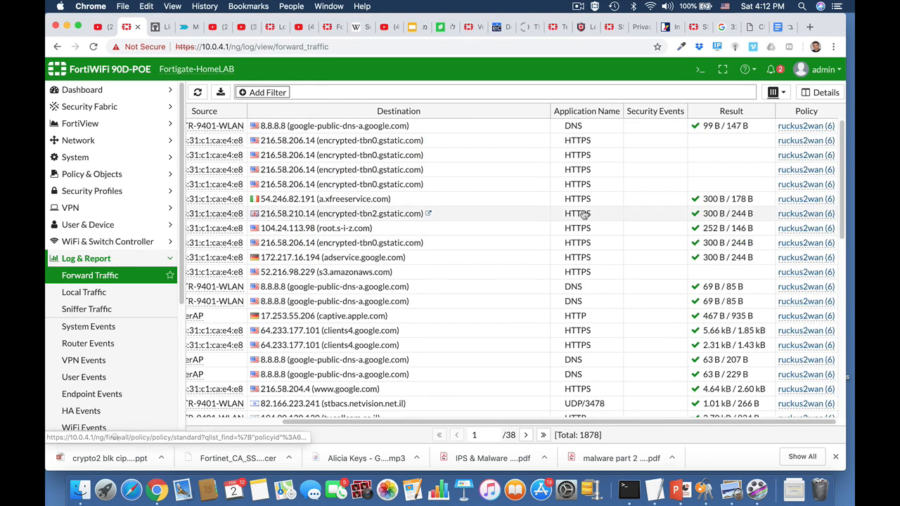
Open the Local Traffic log and browse its entries
click(60, 295)
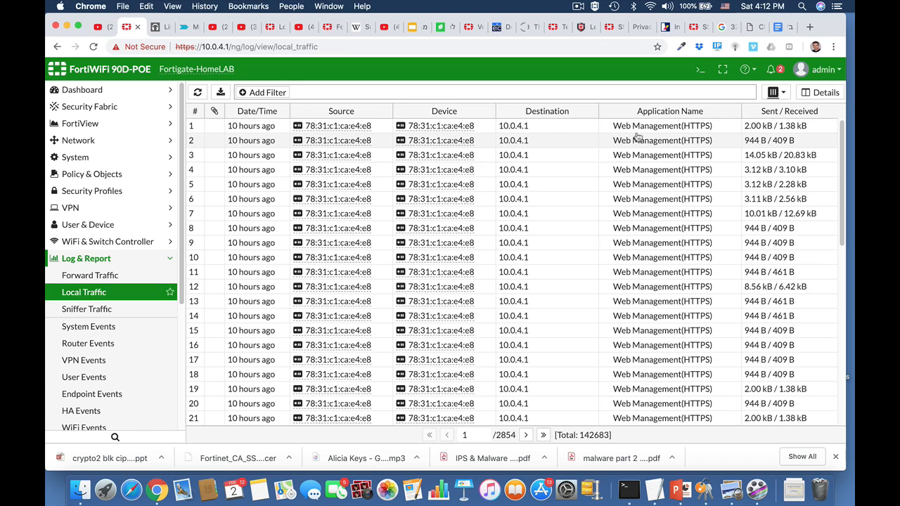
scroll(640, 254, down, 3)
scroll(640, 253, down, 3)
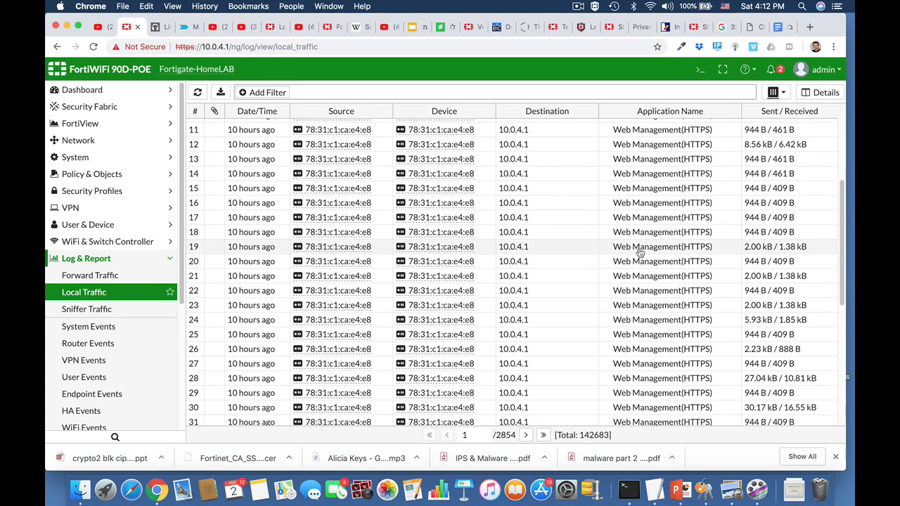
scroll(640, 310, down, 5)
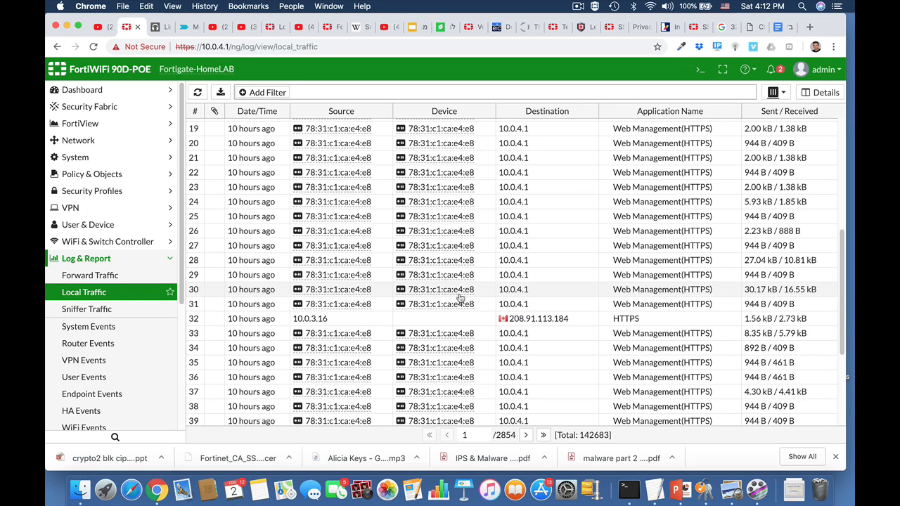
Browse the System Events log, then open the User Events log
click(89, 326)
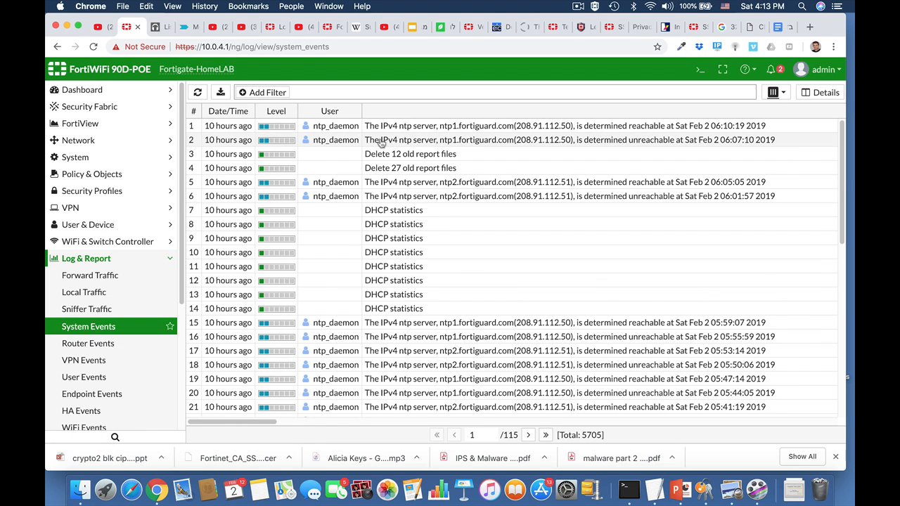
scroll(341, 298, down, 5)
scroll(340, 304, down, 3)
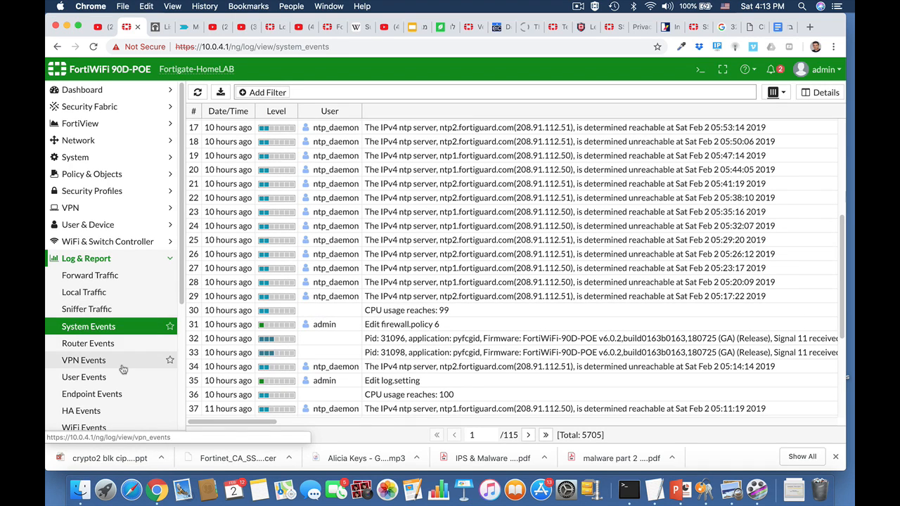
scroll(123, 370, down, 1)
click(97, 357)
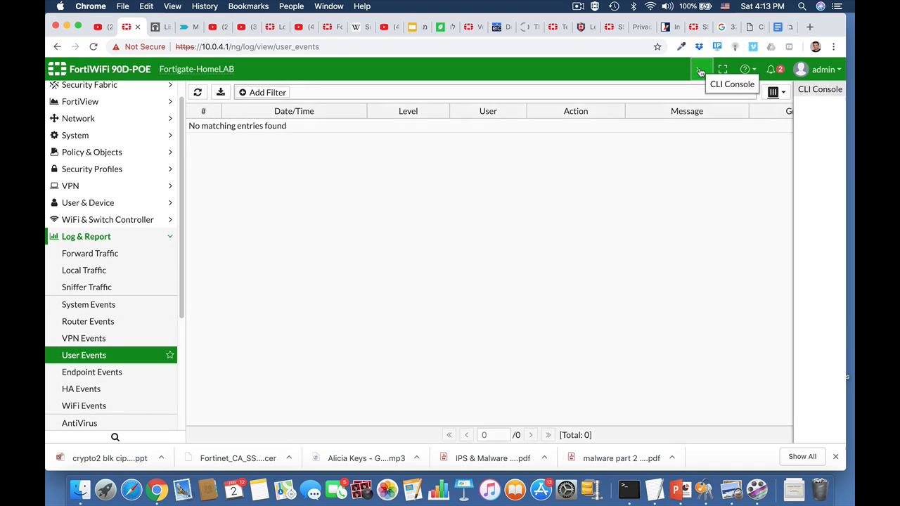
Open the CLI console, enter config log disk setting and show its full settings
click(700, 71)
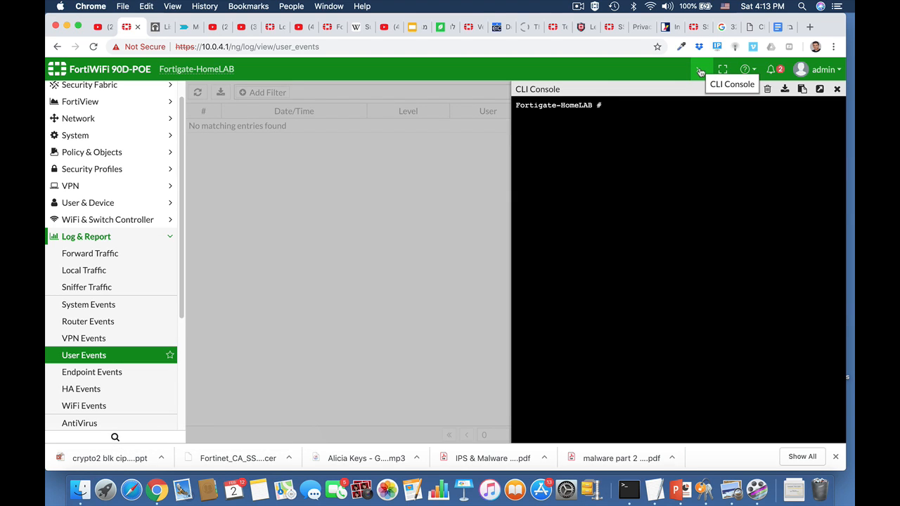
text(config log disk setting)
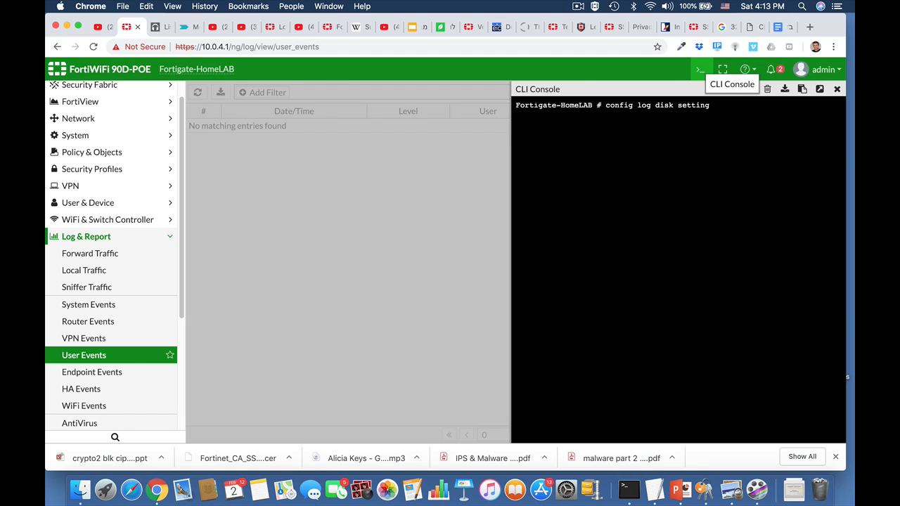
key(Return)
text(show full)
key(Return)
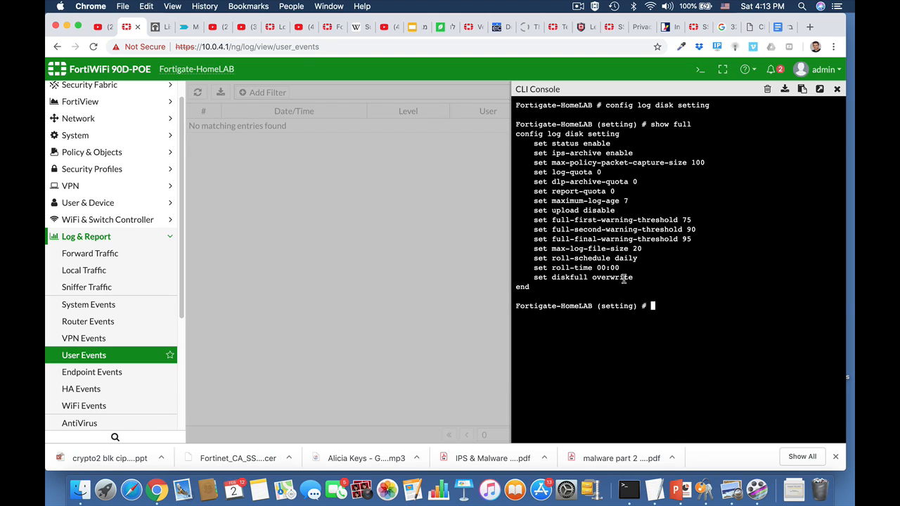
Try to enter config log disk filter from within the setting context, then abort
key(Up)
key(Up)
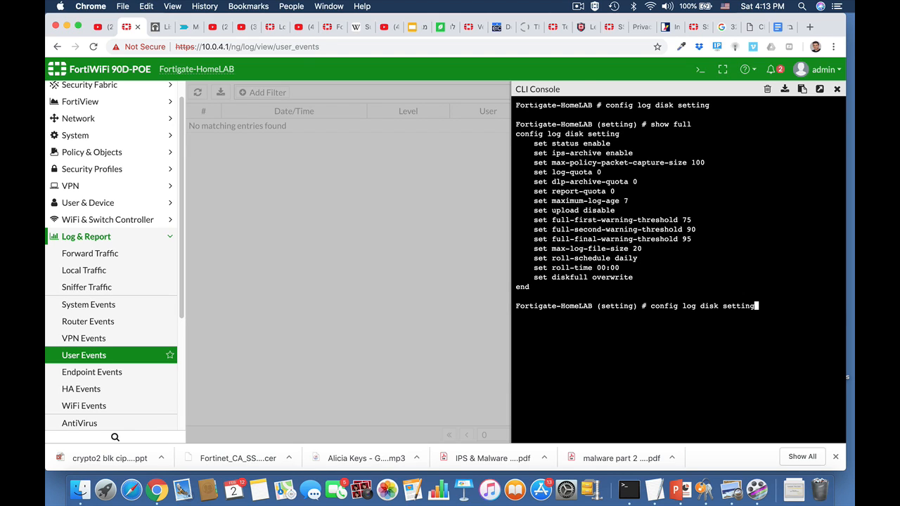
key(BackSpace)
key(BackSpace)
key(BackSpace)
key(BackSpace)
text(filt)
key(Return)
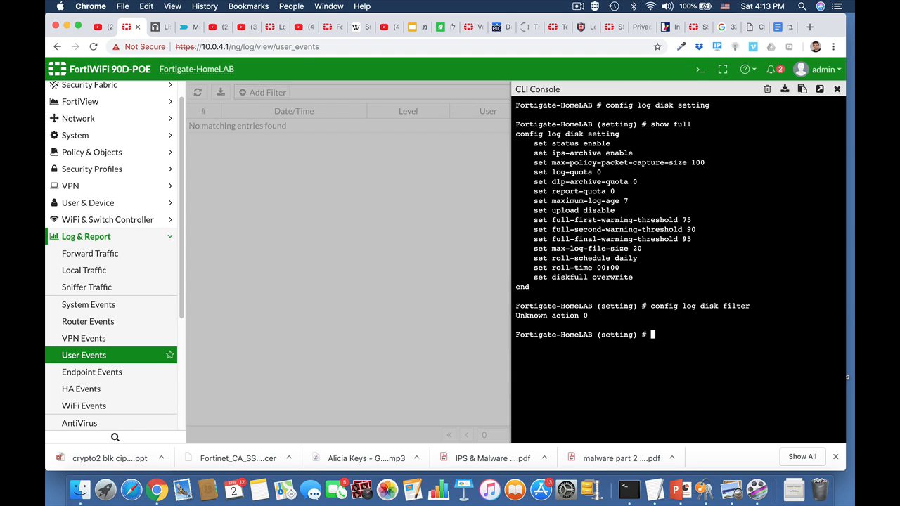
text(abort)
key(Return)
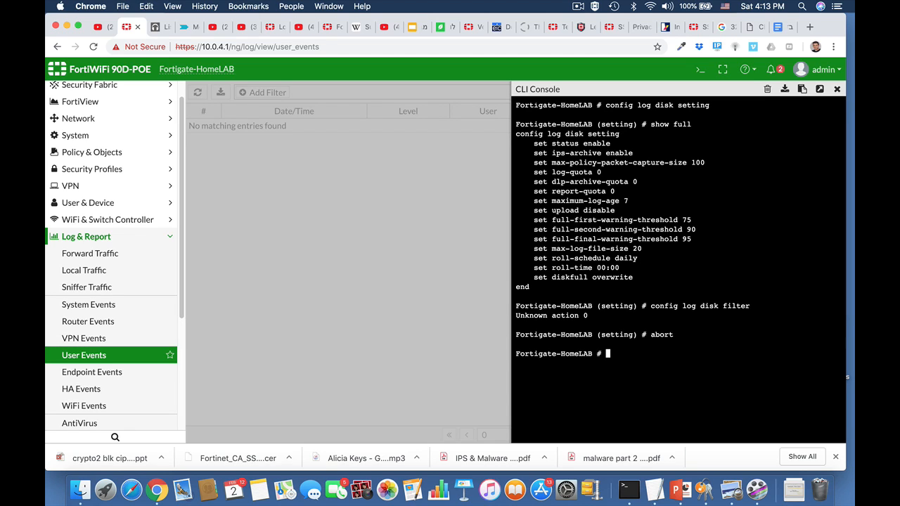
Enter the config log disk filter context and show its full settings
text(config)
key(Tab)
text(log disk )
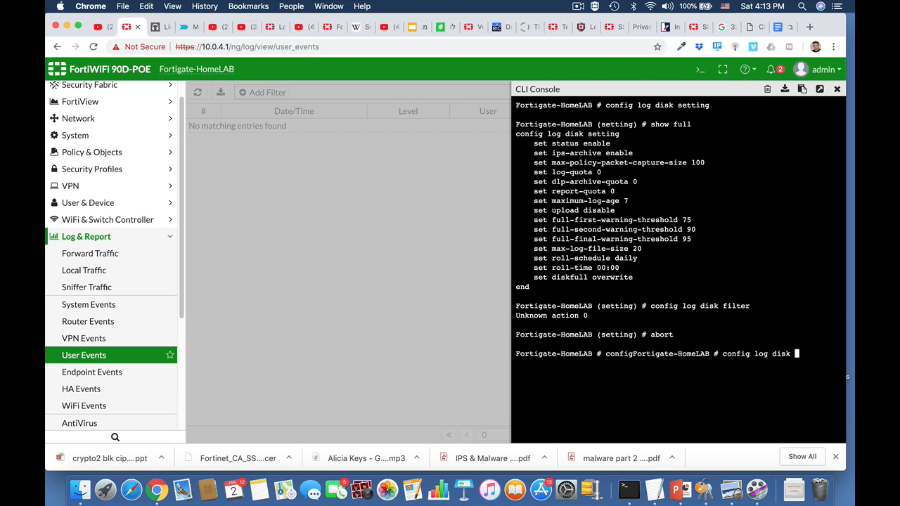
text(filter)
key(Return)
text(show full)
key(Return)
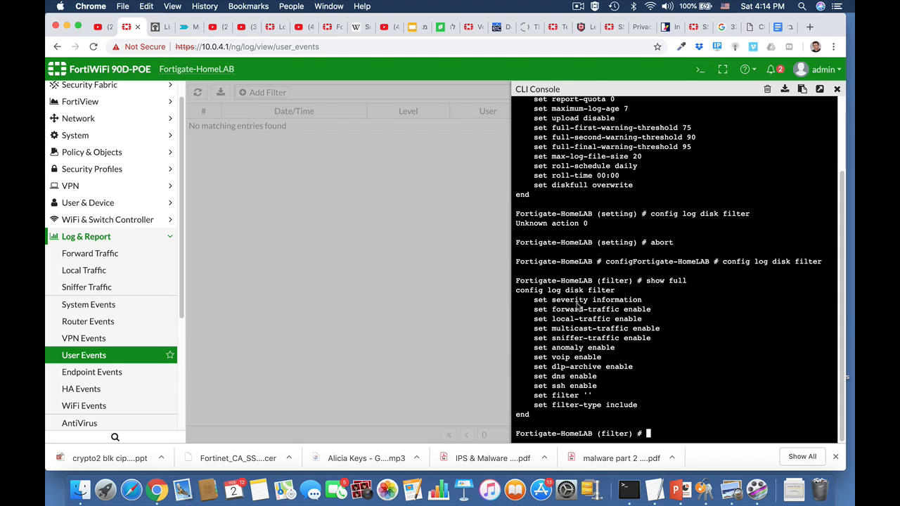
Set the log disk filter severity to notification and end the configuration
text(set severity)
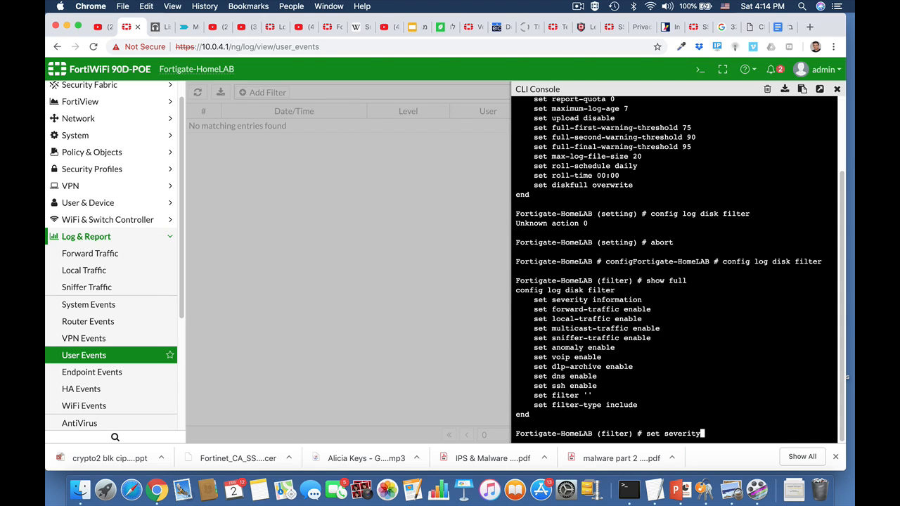
key(Tab)
key(Tab)
key(BackSpace)
key(BackSpace)
key(BackSpace)
text(se)
key(Tab)
text(e)
key(Tab)
key(Tab)
key(Tab)
key(Tab)
key(Tab)
key(Tab)
key(Return)
text(end)
key(Return)
key(Return)
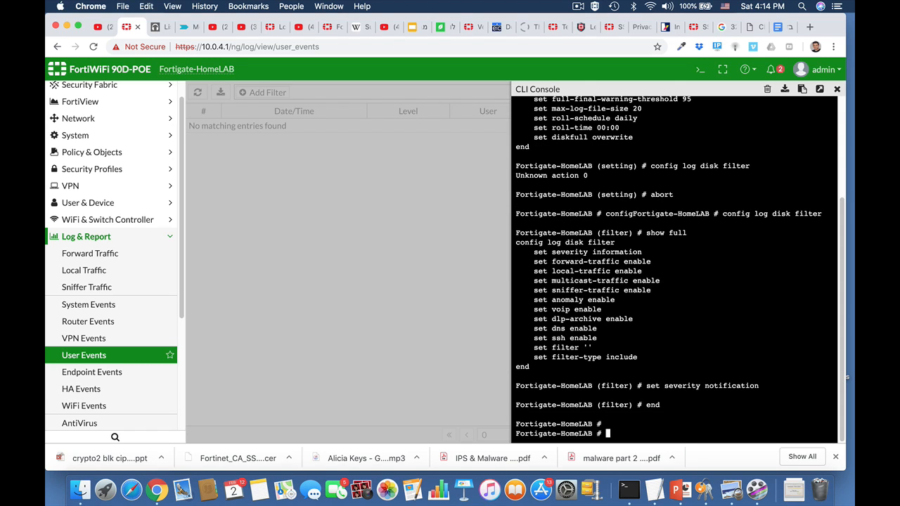
Re-enter config log disk filter and show its full settings again
key(Up)
key(Up)
key(Up)
key(Up)
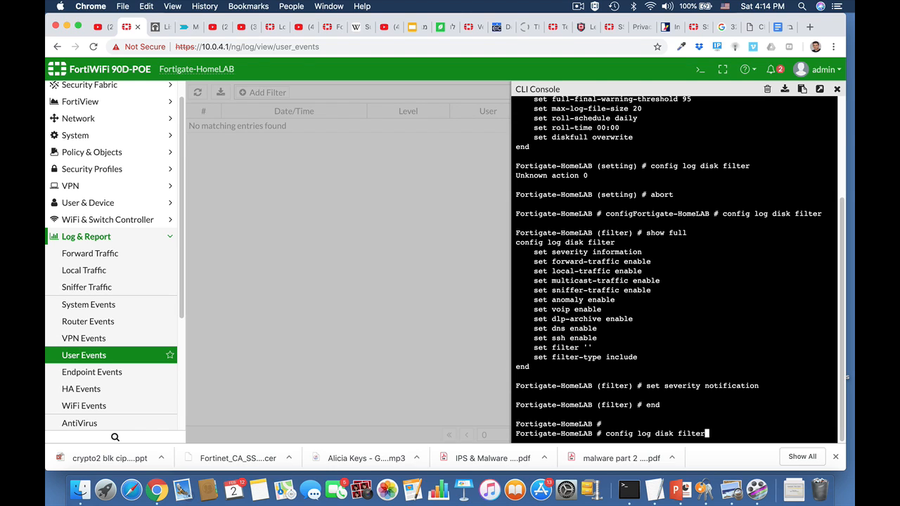
key(Return)
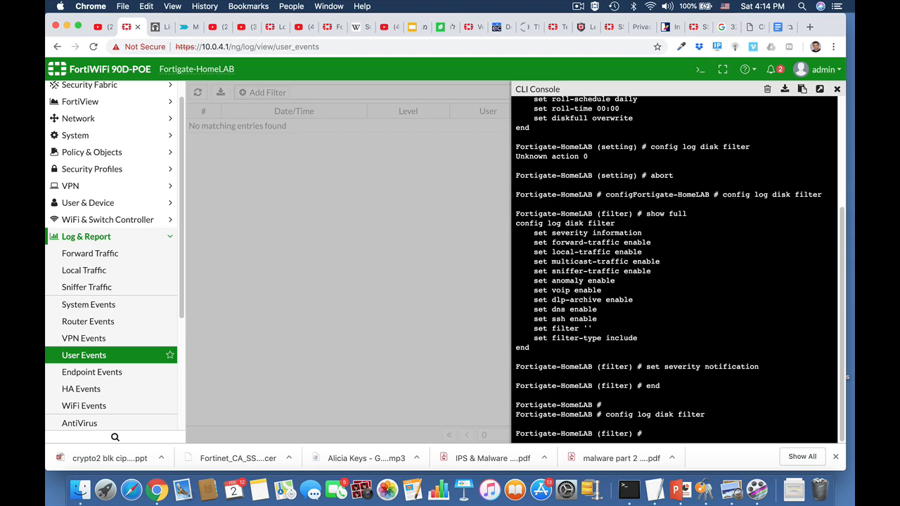
text(show fu)
key(Tab)
key(Return)
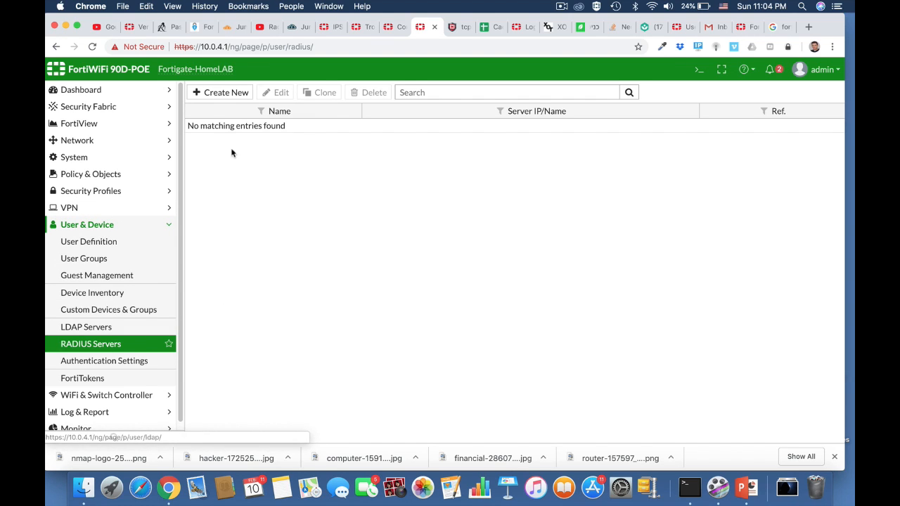
Switch to the JumpCloud console and review its Users, Groups and RADIUS pages
click(290, 28)
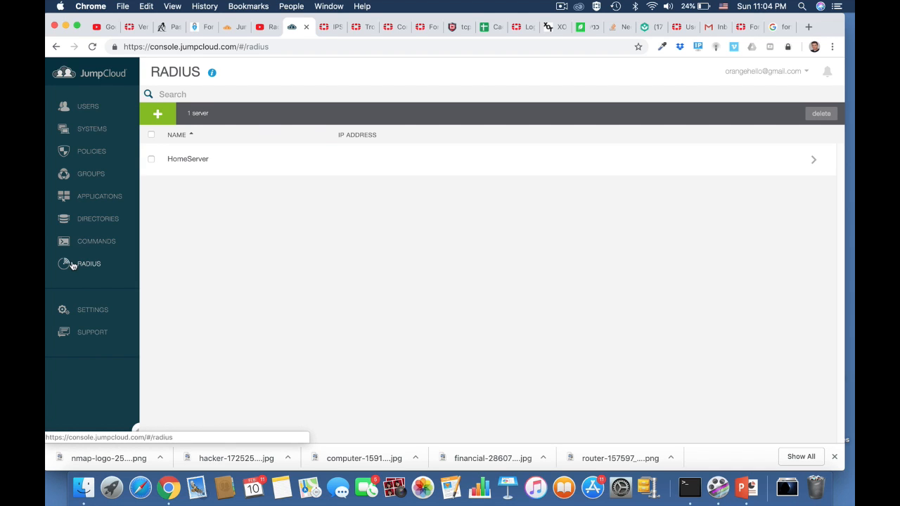
click(89, 112)
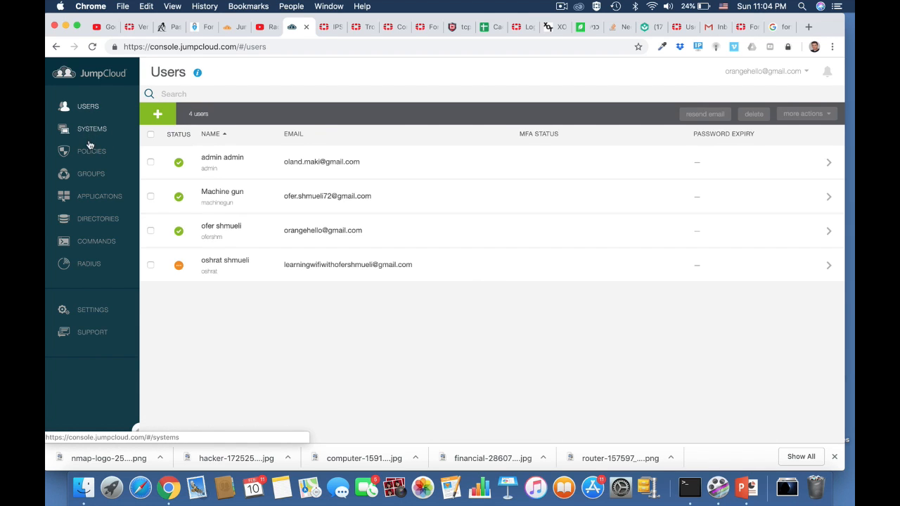
click(90, 175)
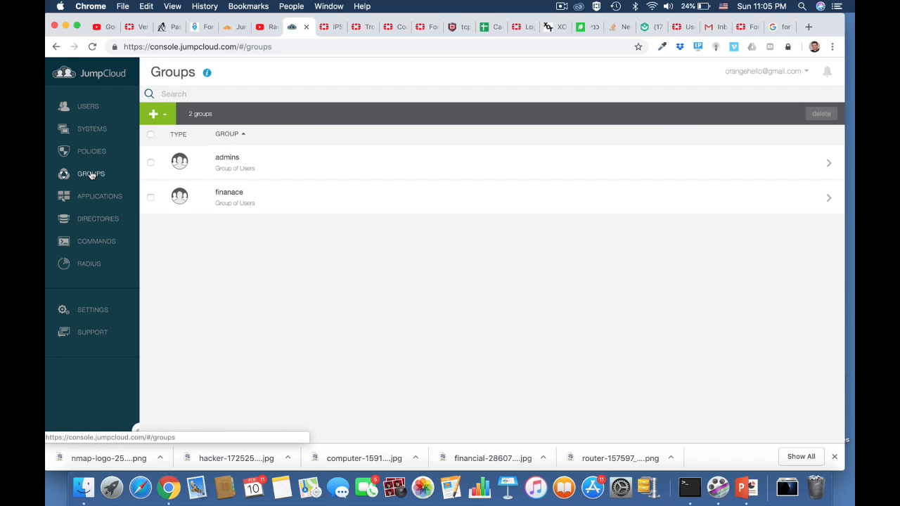
click(88, 264)
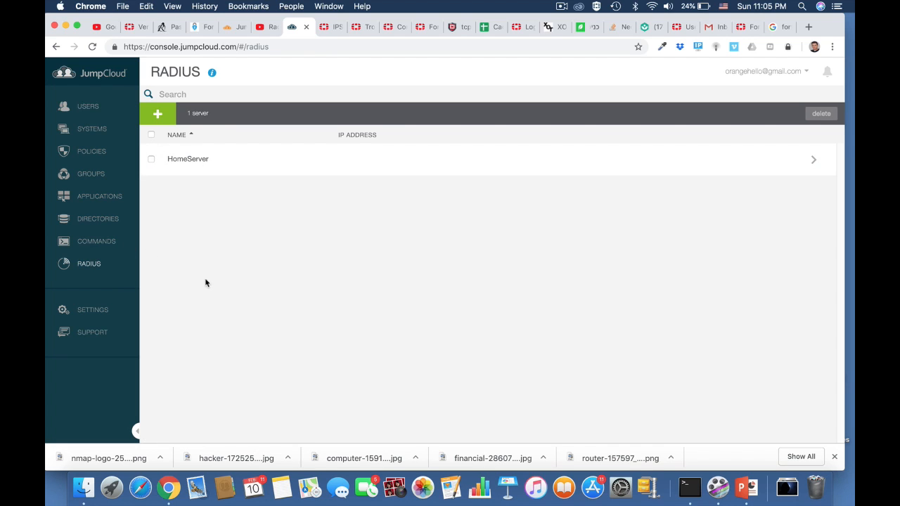
Create a new RADIUS server named HomeServer with primary server IP 18.194.159.20
click(425, 26)
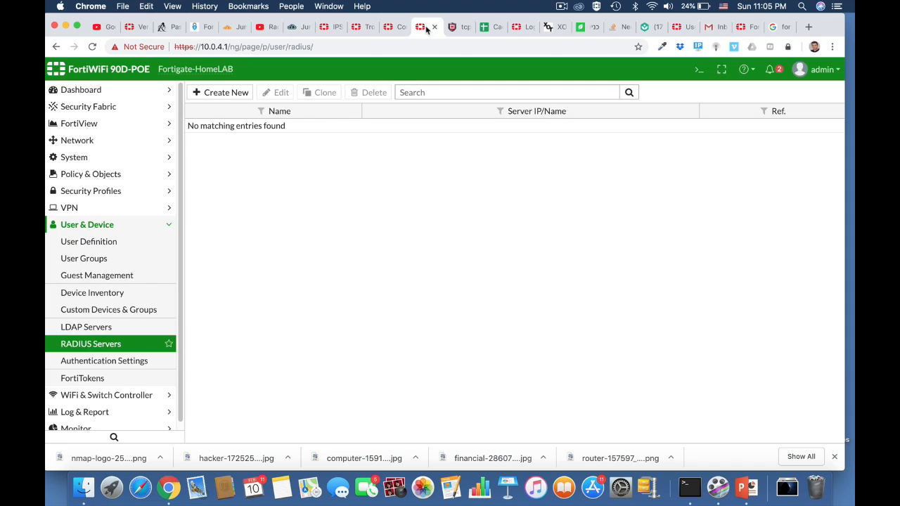
click(234, 94)
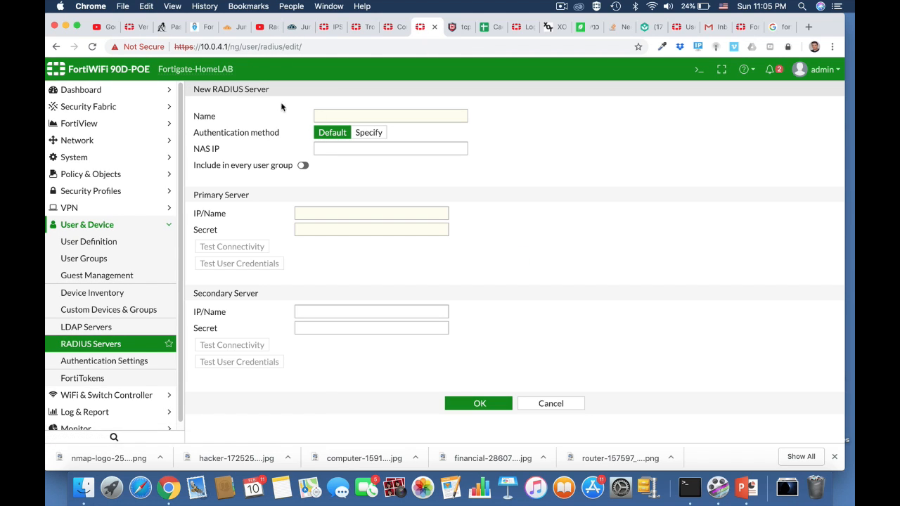
click(343, 115)
text(HomeServer)
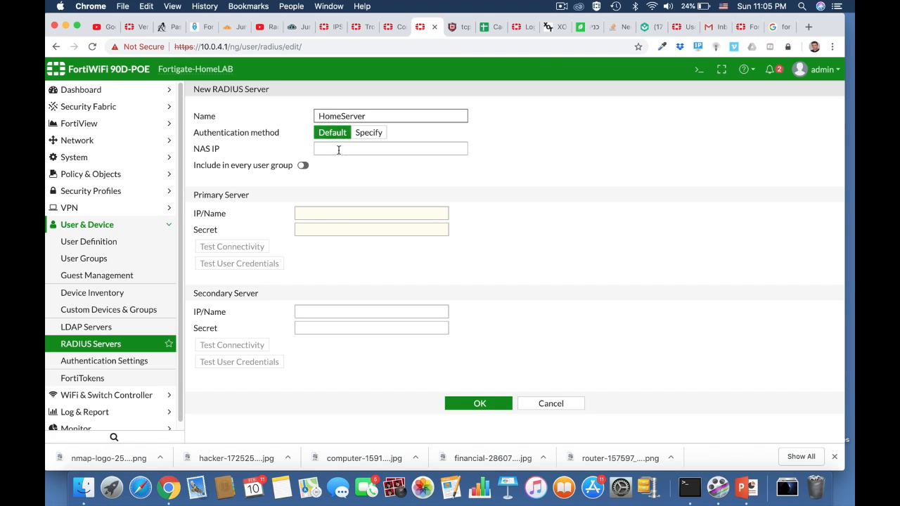
click(314, 214)
text(18.194.159.20)
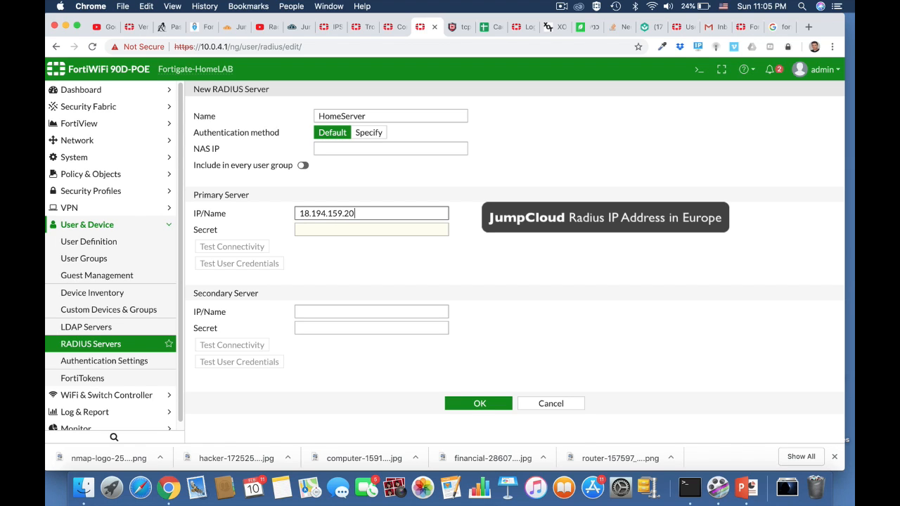
Enter the primary server's shared secret, test connectivity, and save the RADIUS server
click(332, 229)
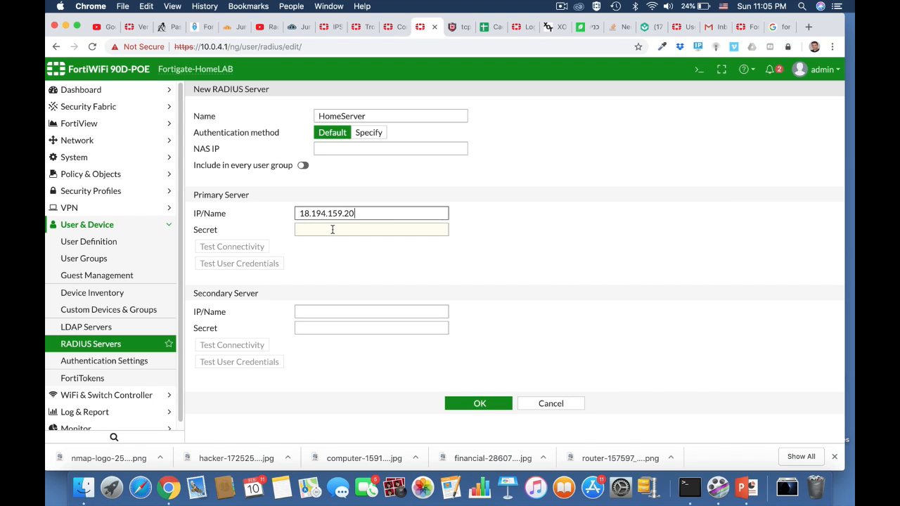
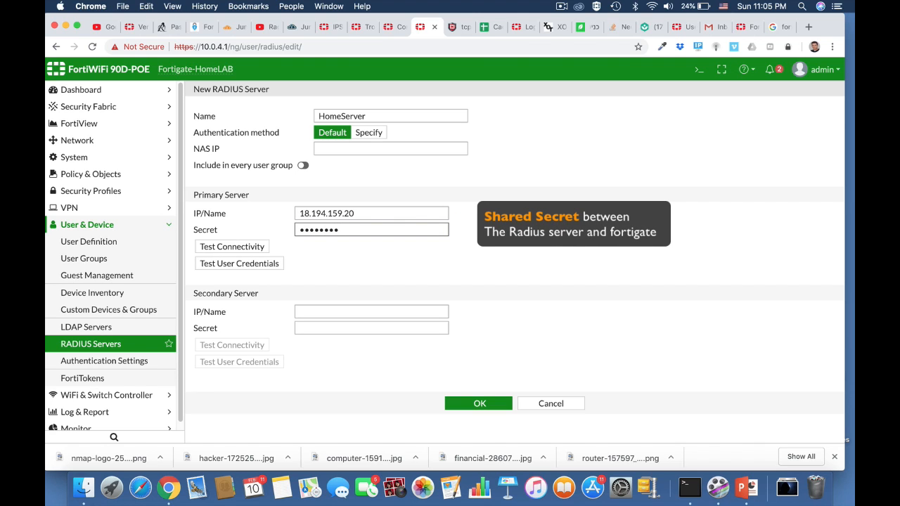
click(257, 246)
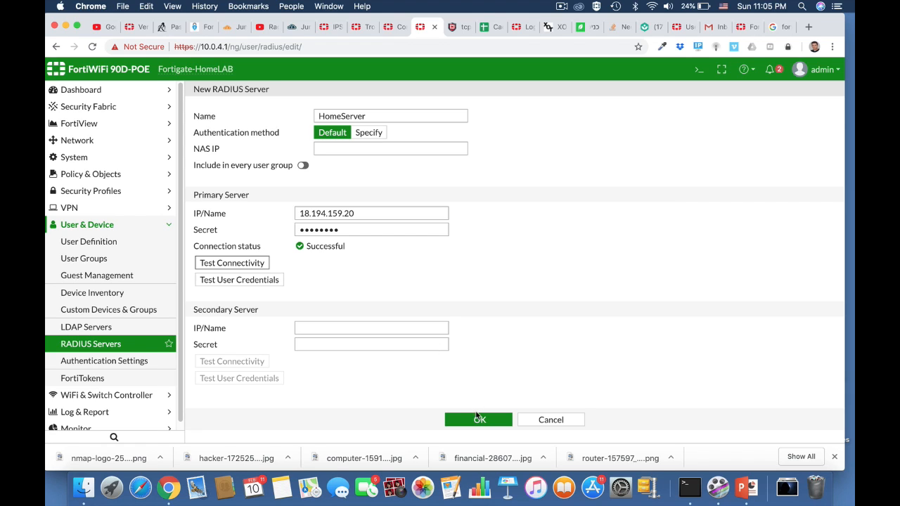
click(478, 419)
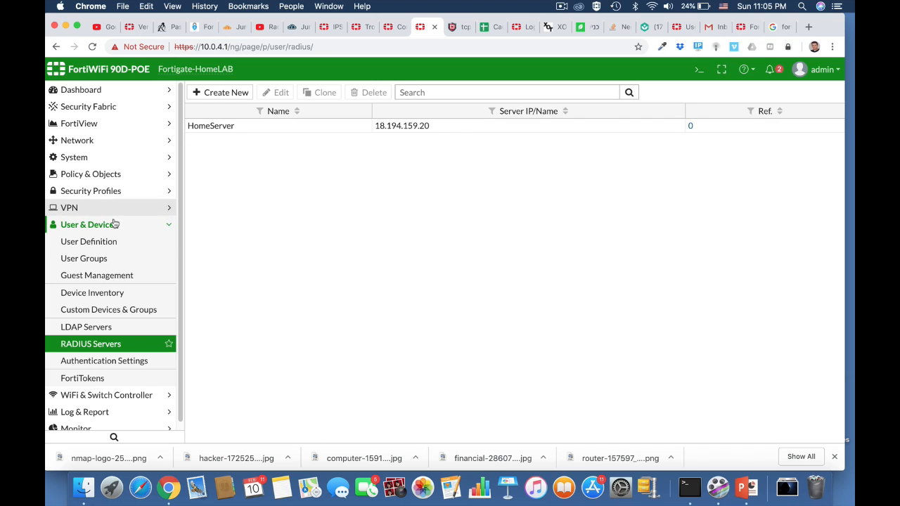
Create a new user group named radius of type Firewall
click(113, 260)
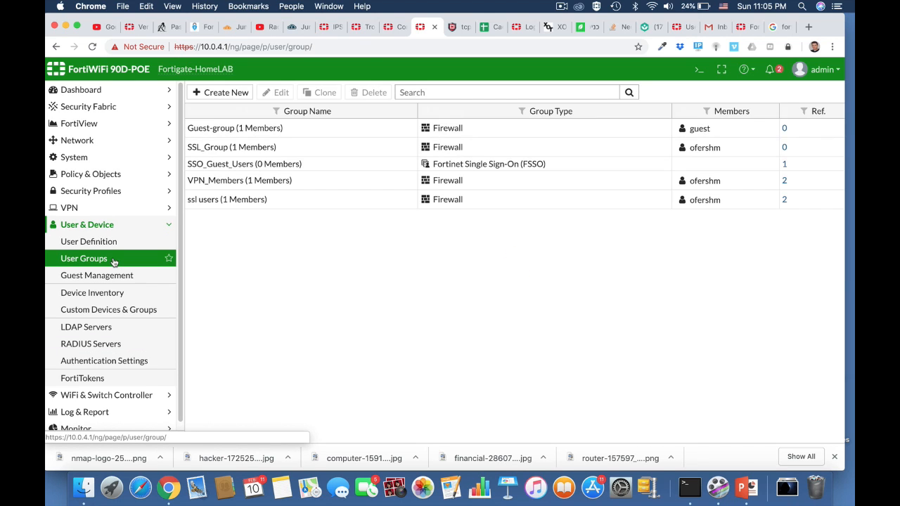
click(226, 92)
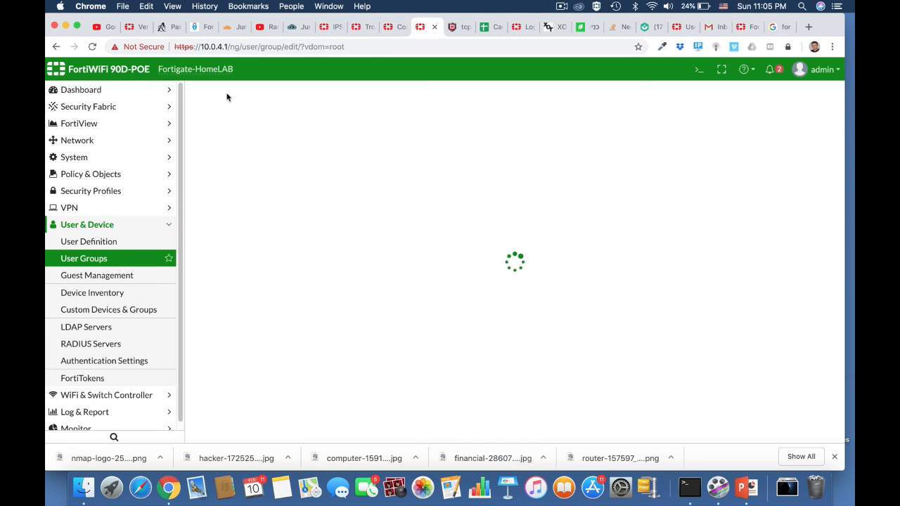
click(254, 117)
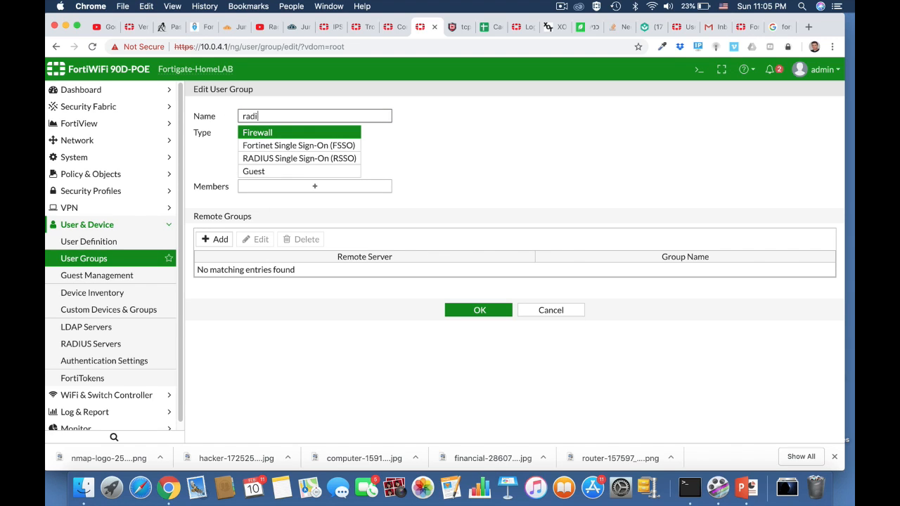
text(radius)
click(327, 133)
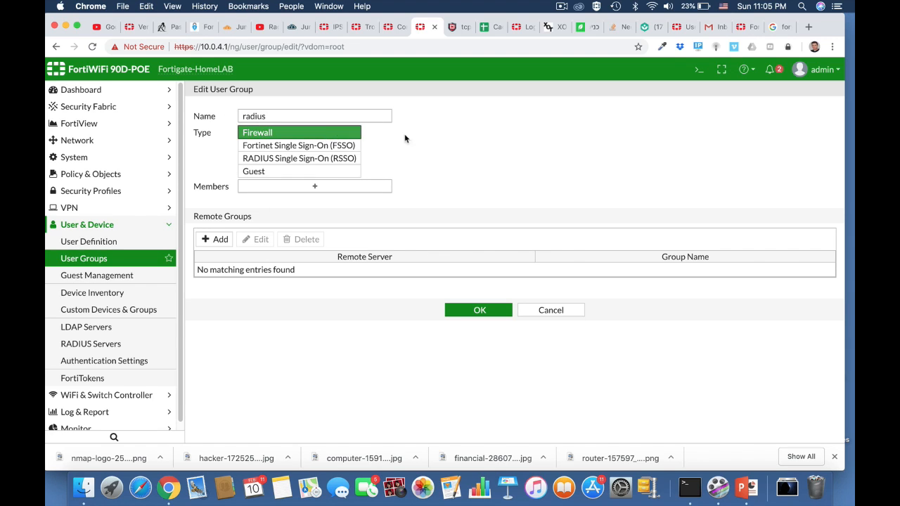
Add a remote group match for HomeServer with group admins and save the user group
click(220, 239)
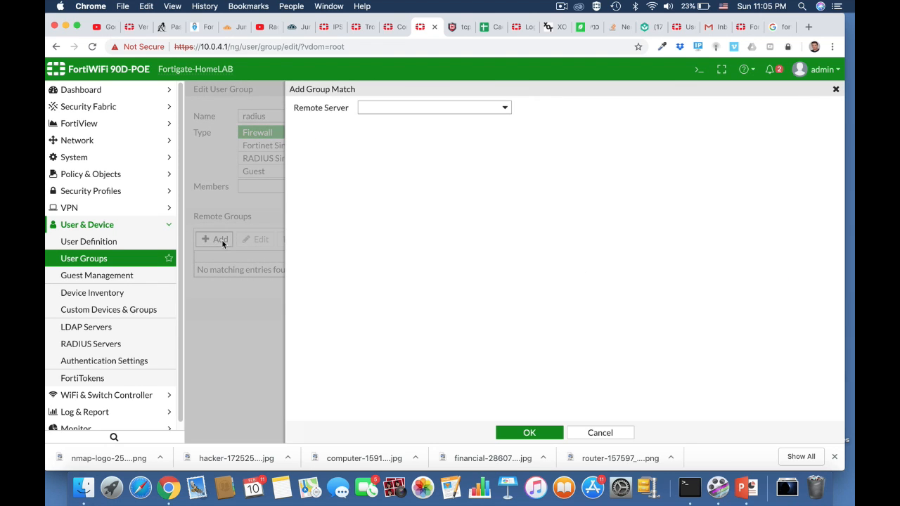
click(424, 109)
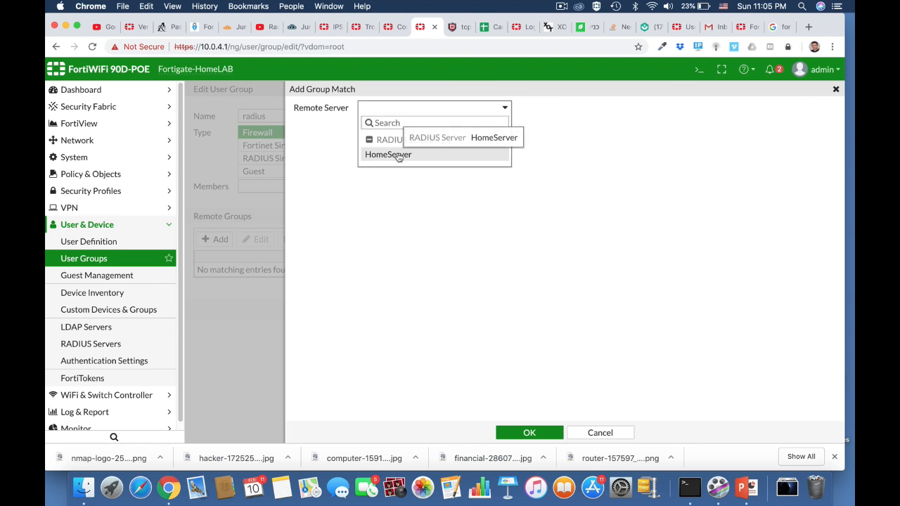
click(398, 154)
click(387, 125)
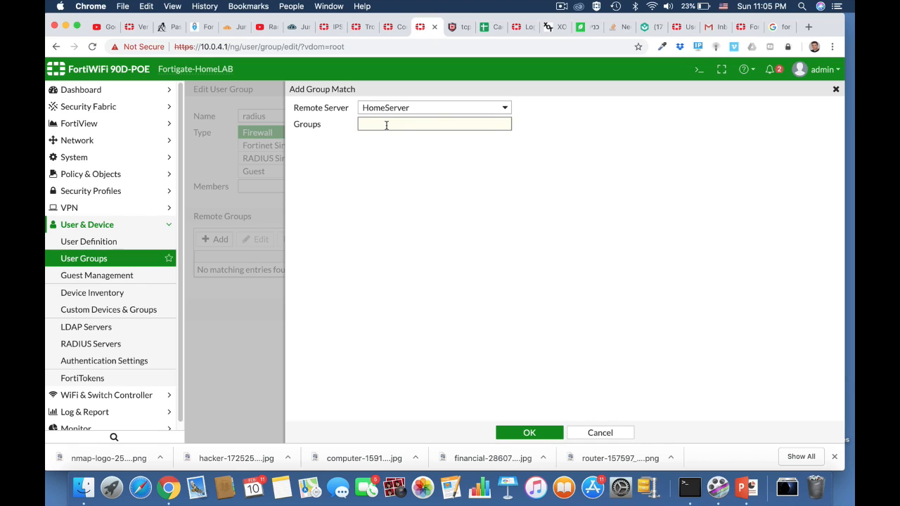
text(admins)
click(533, 433)
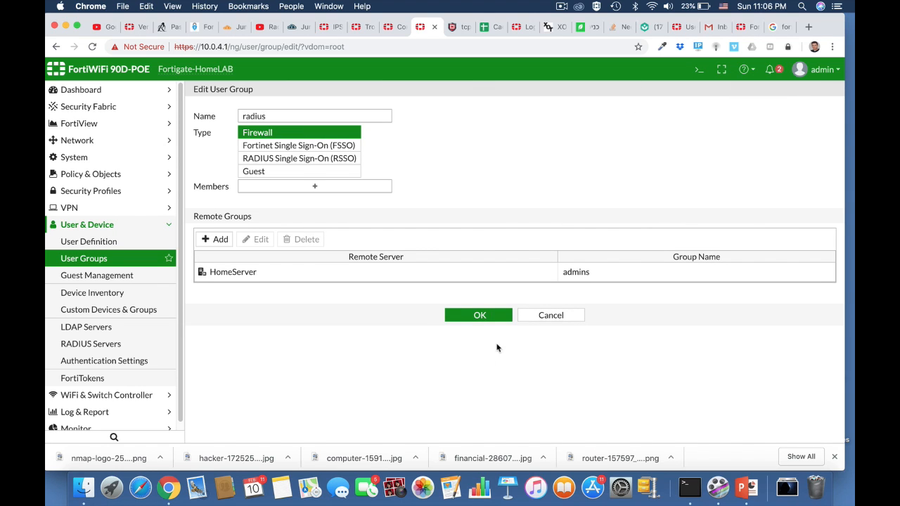
click(483, 318)
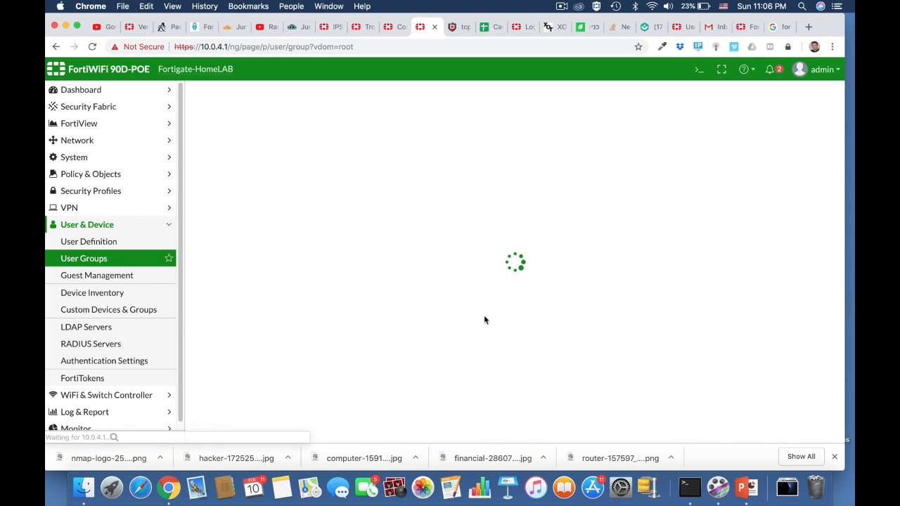
Open the CLI console, begin the diagnose test authserver command, and expand the console to a full window
click(697, 75)
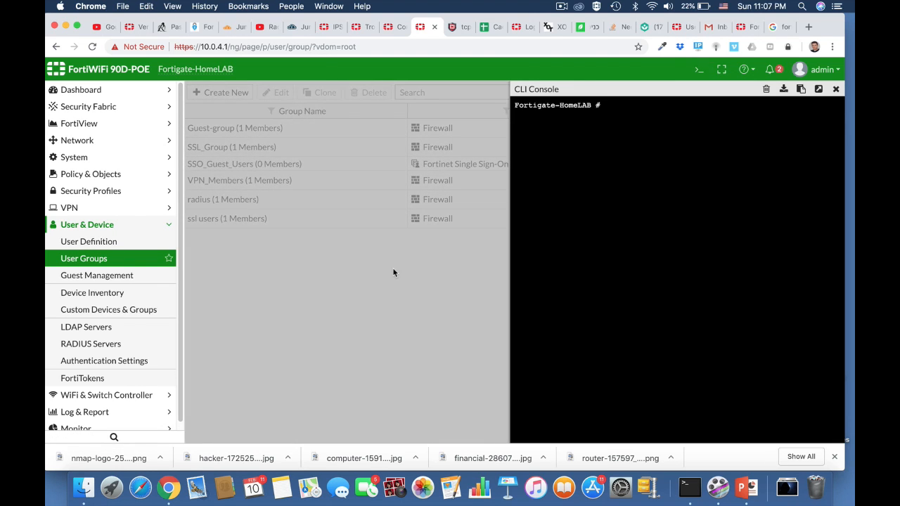
text(diag)
key(Tab)
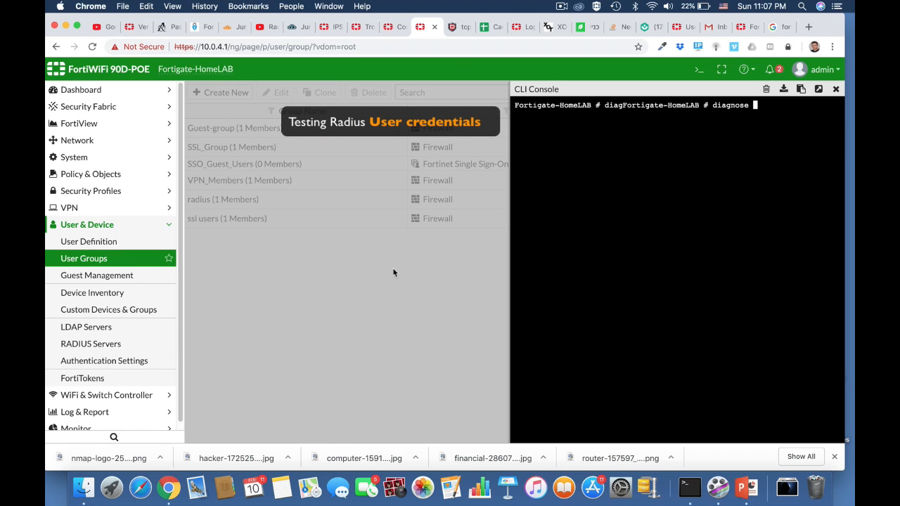
text(test authserver)
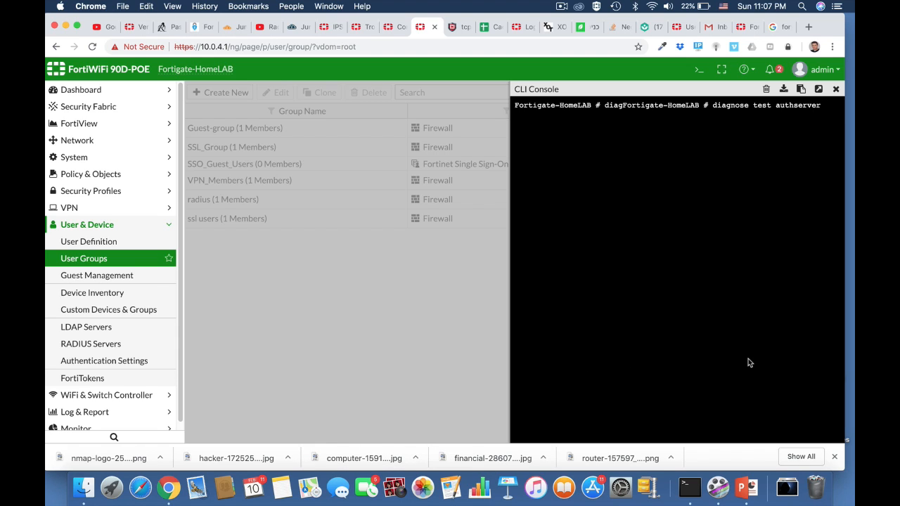
click(819, 89)
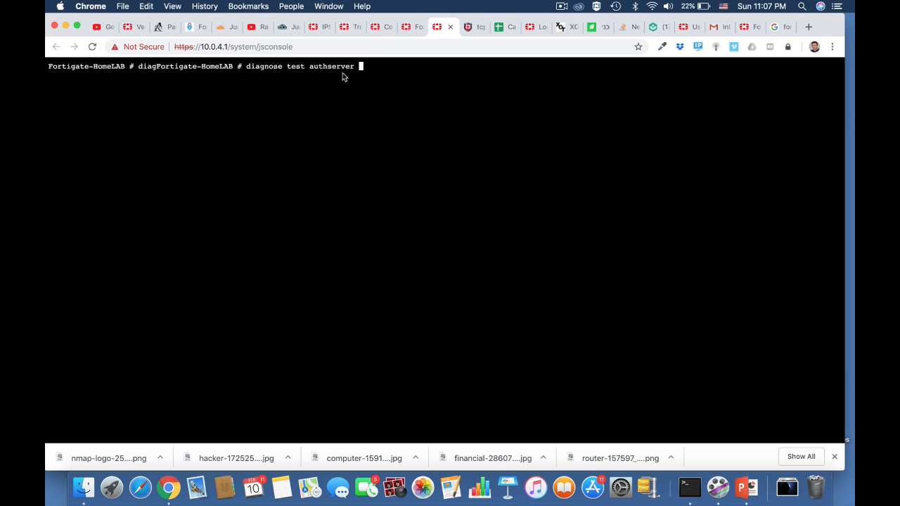
Test RADIUS authentication against HomeServer using PAP with the user's name and account password
text(radius HomeServer)
key(BackSpace)
key(BackSpace)
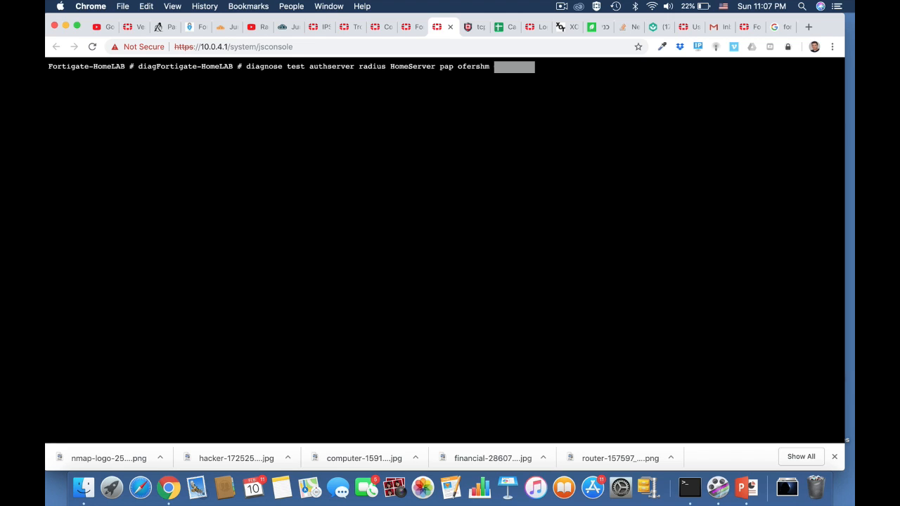
key(Return)
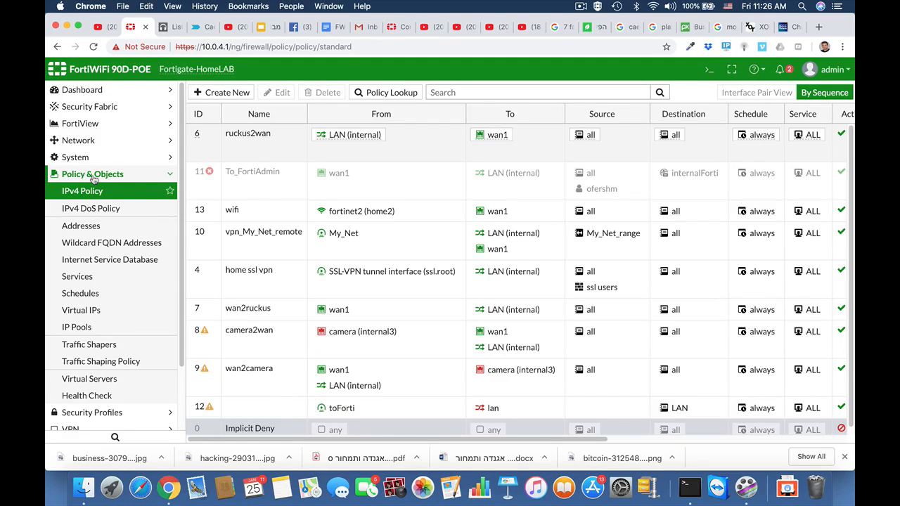
Create a firewall address named finance department with subnet 10.0.9.0/24
click(81, 226)
click(250, 96)
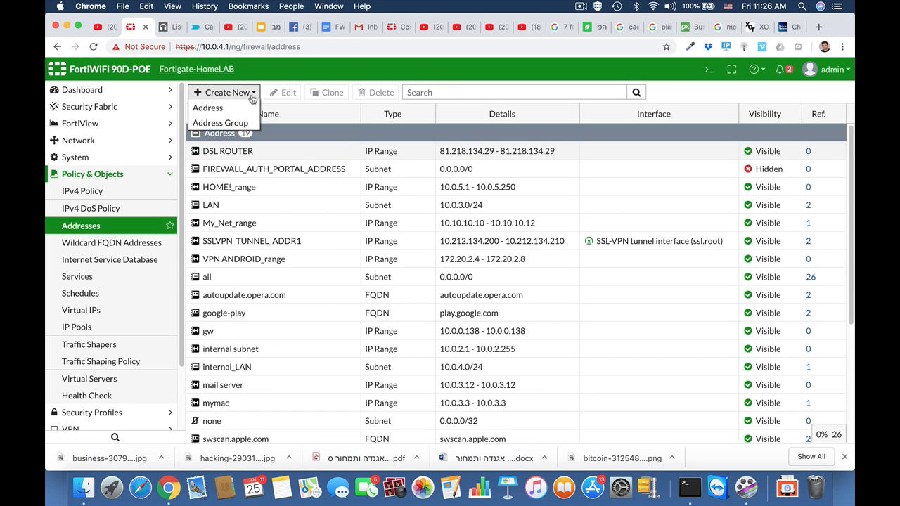
click(239, 110)
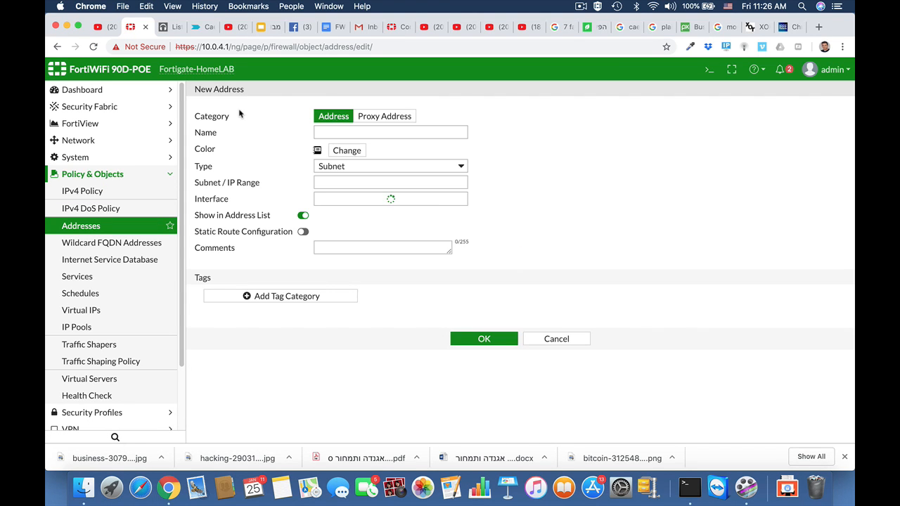
click(329, 133)
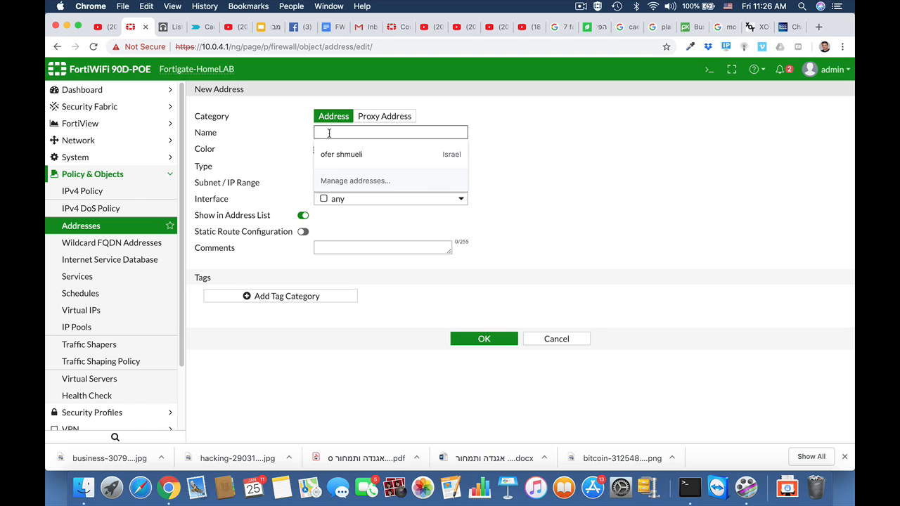
text(finance)
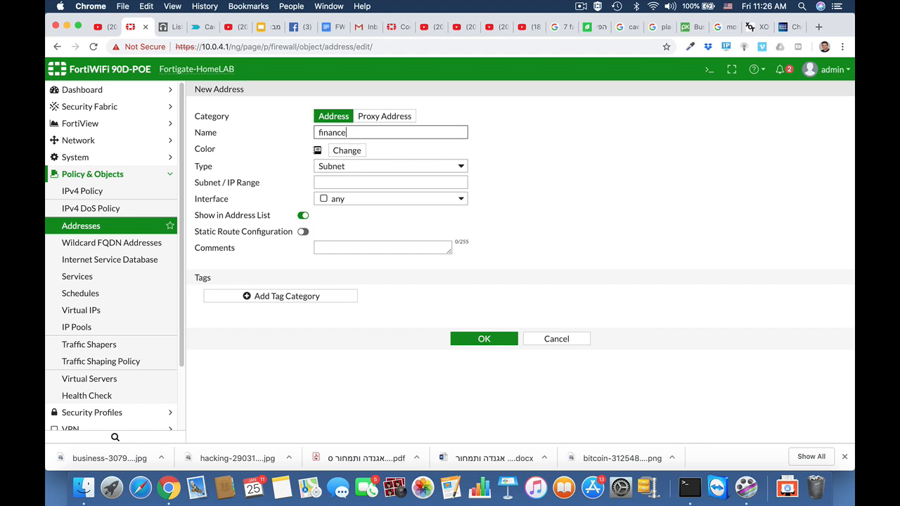
text( department)
click(357, 184)
text(10.)
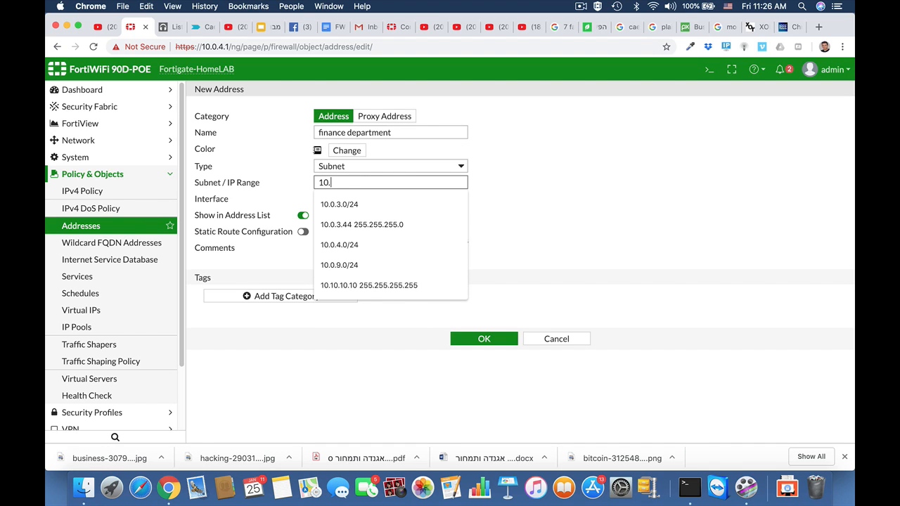
text(0.9.0/)
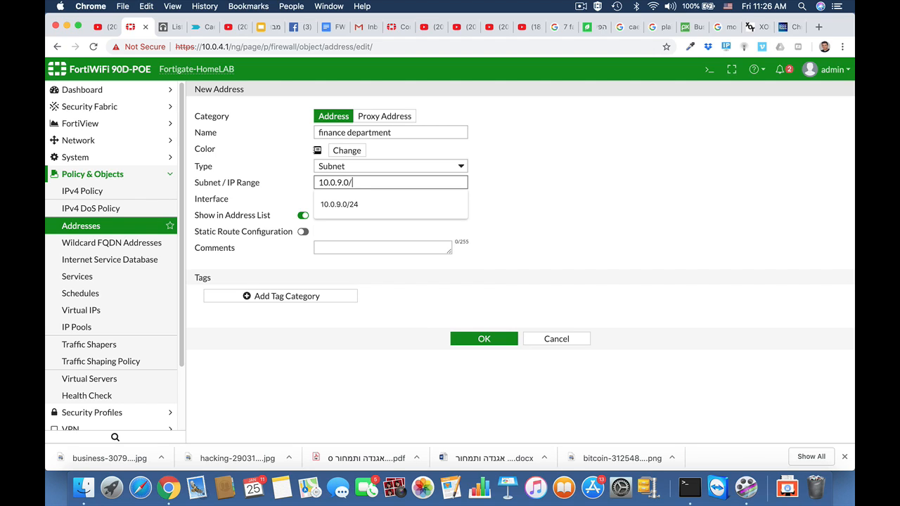
text(24)
click(560, 231)
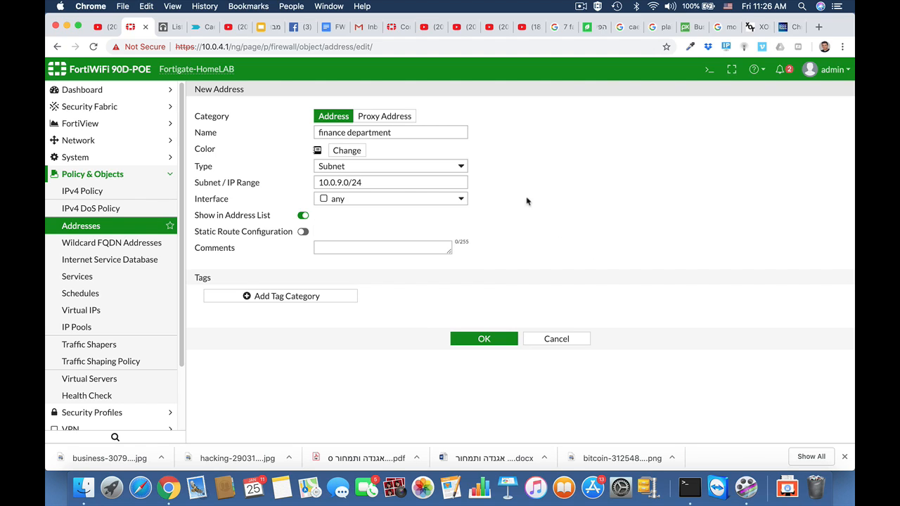
click(493, 341)
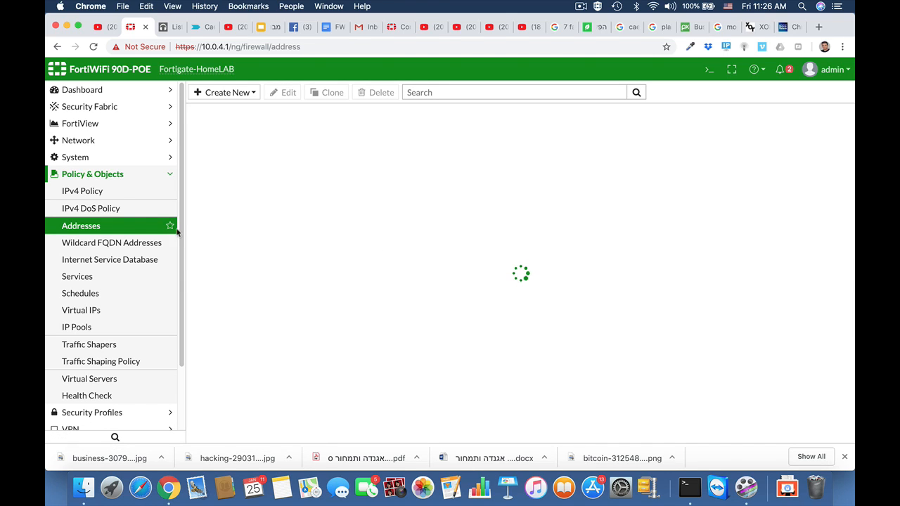
Create a new IPv4 policy named finance with incoming interface any and outgoing interface wan1
click(97, 195)
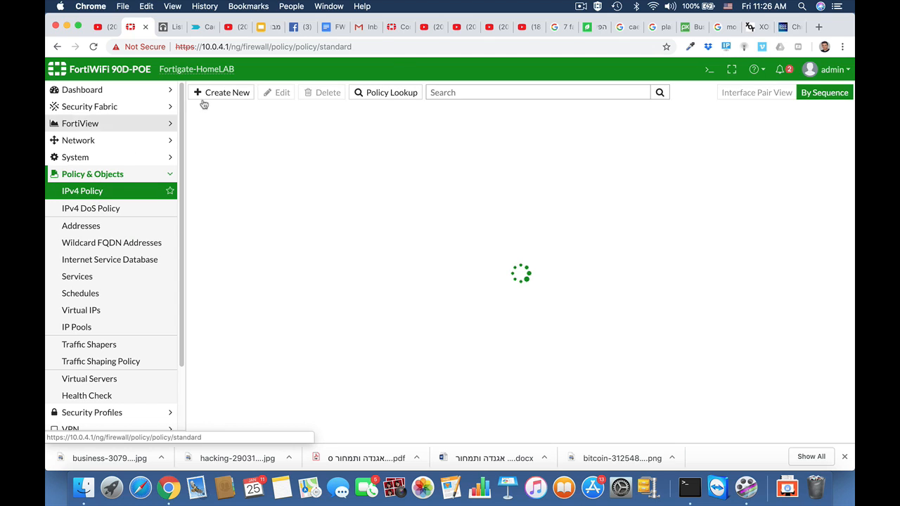
click(226, 93)
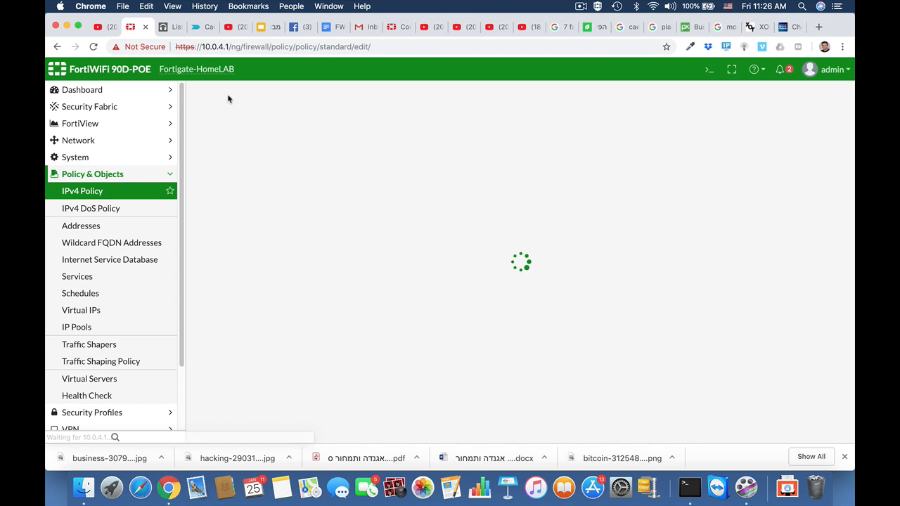
click(293, 125)
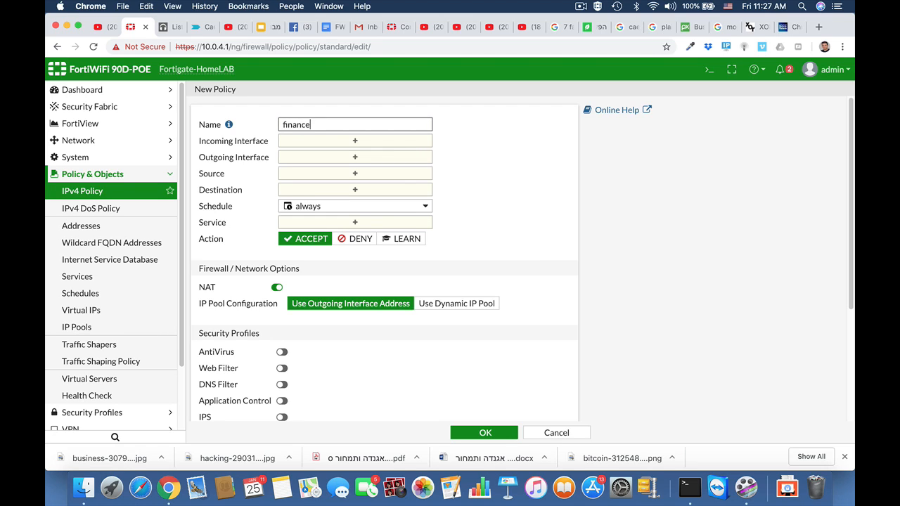
click(313, 140)
scroll(617, 362, down, 3)
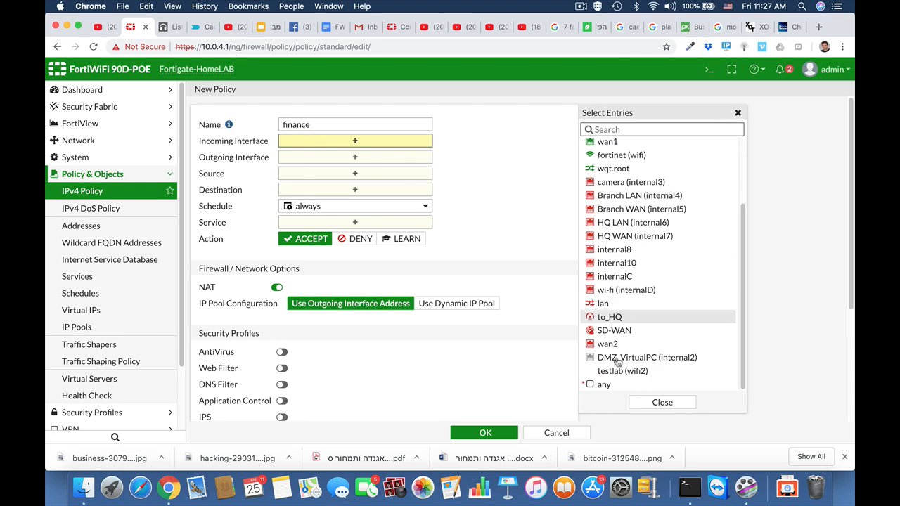
click(603, 384)
click(368, 169)
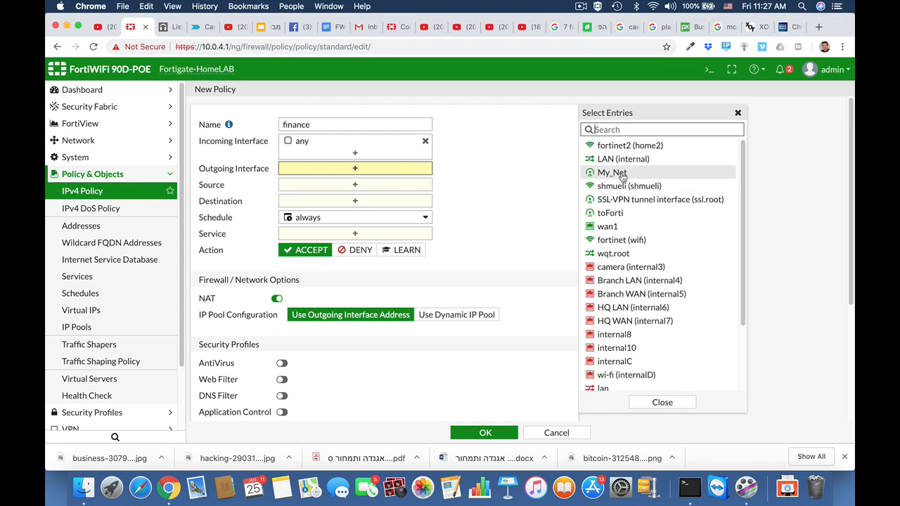
click(619, 228)
Set the policy source to finance department and destination to all
click(391, 196)
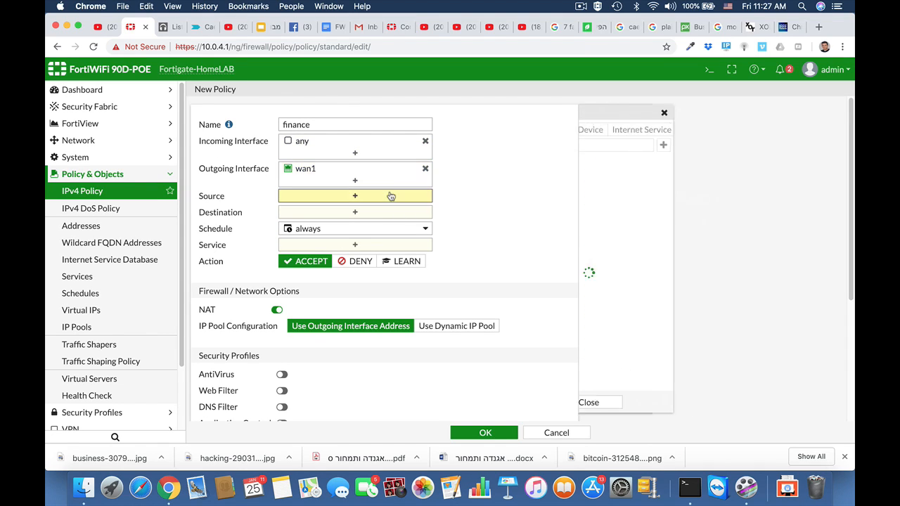
scroll(625, 337, down, 5)
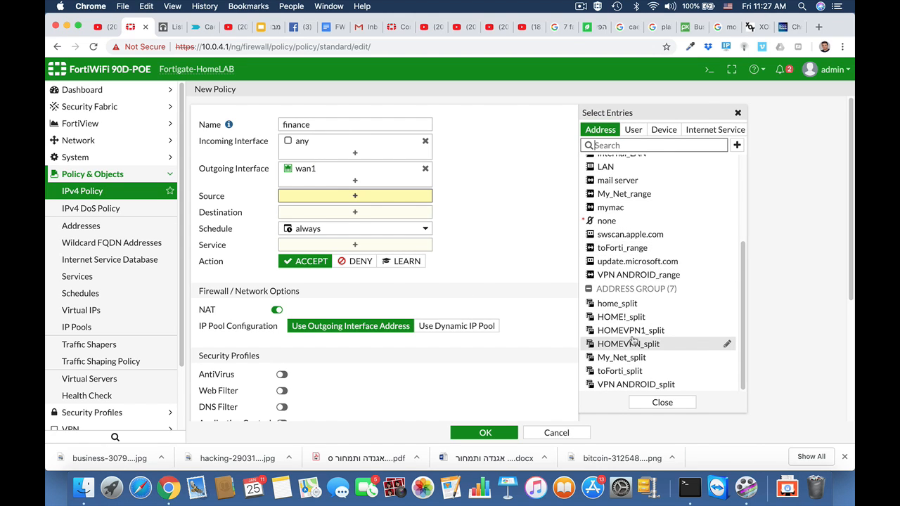
scroll(633, 341, up, 5)
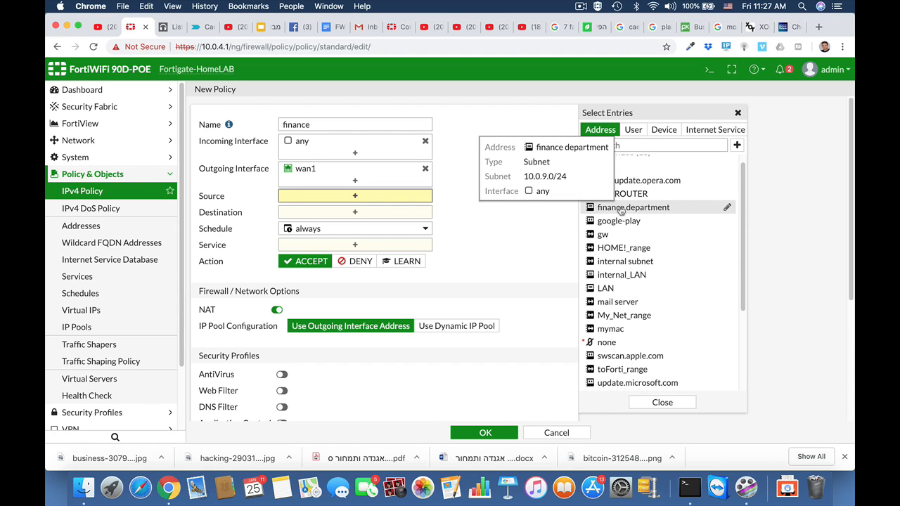
click(621, 209)
click(316, 227)
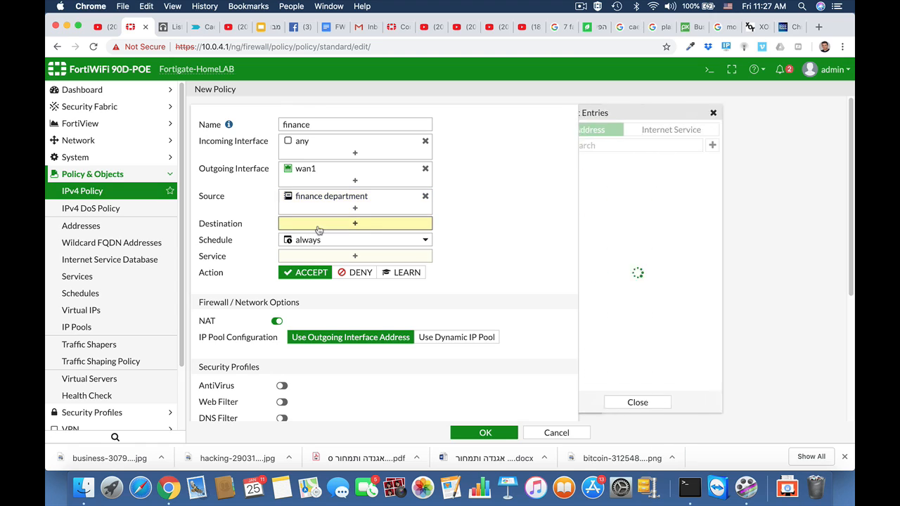
click(615, 178)
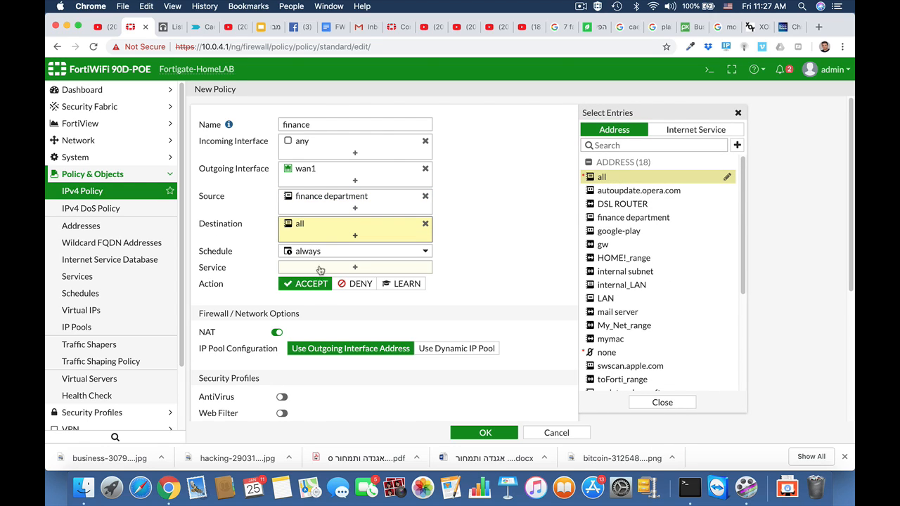
Add HTTP, HTTPS and DNS as the policy's services and save the finance policy
click(354, 268)
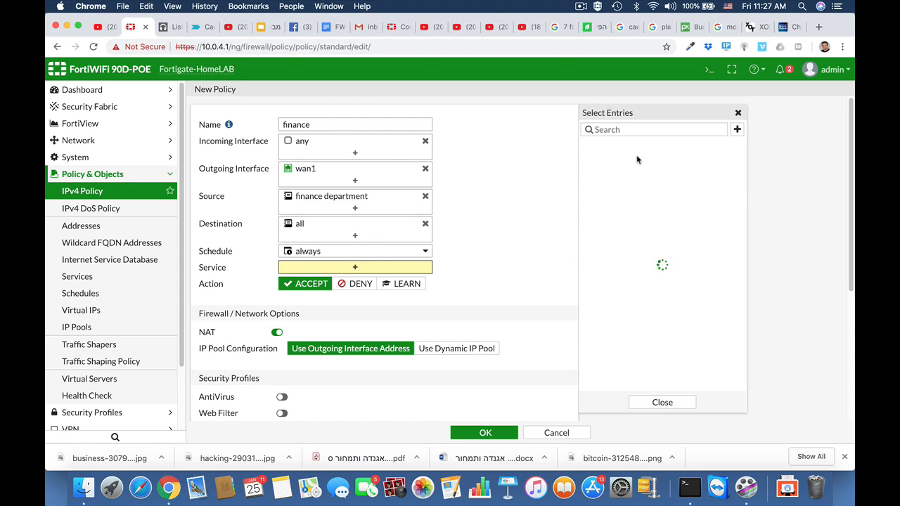
click(614, 128)
text(http)
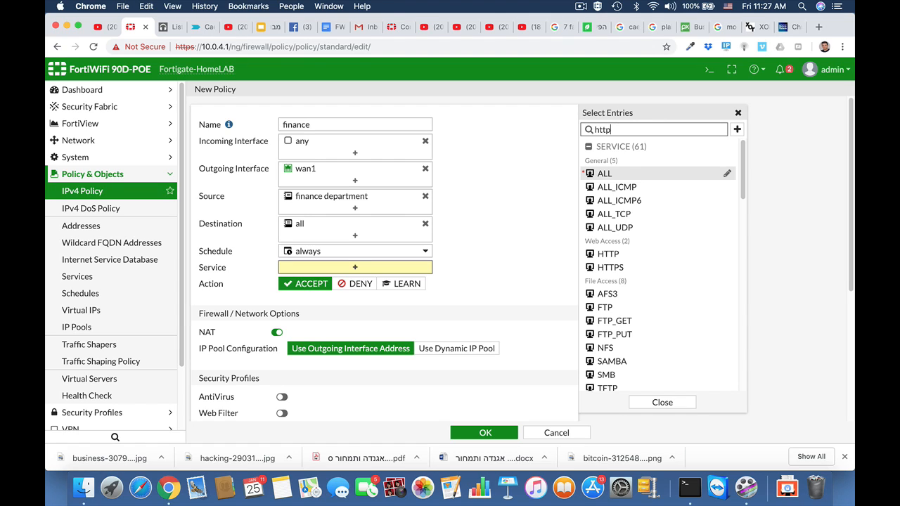
click(617, 175)
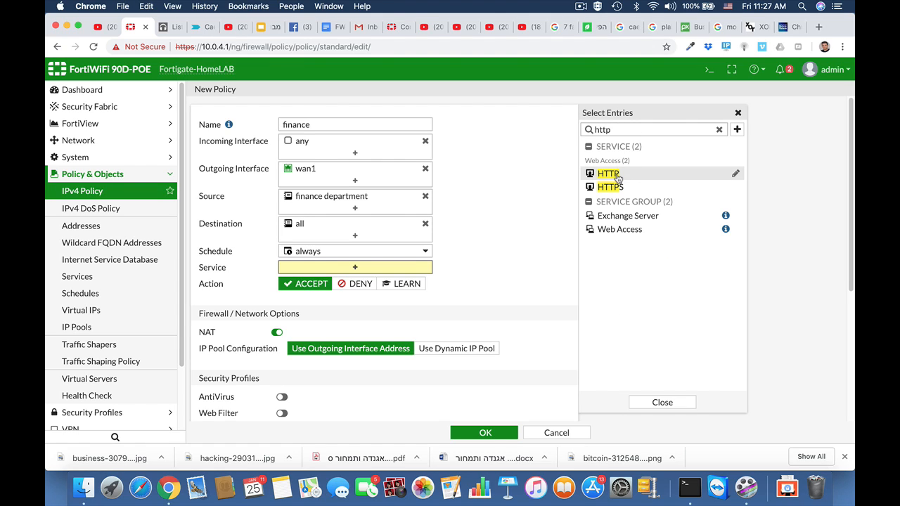
click(616, 189)
double_click(619, 129)
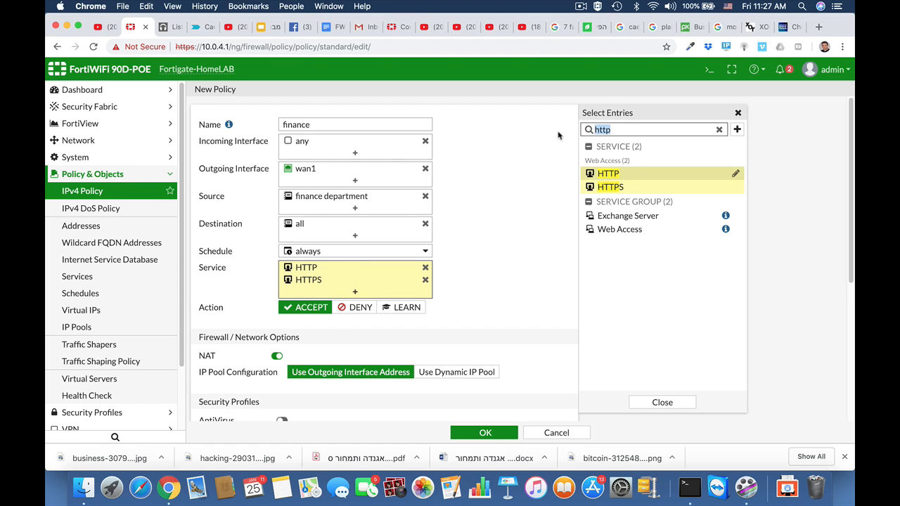
text(dns)
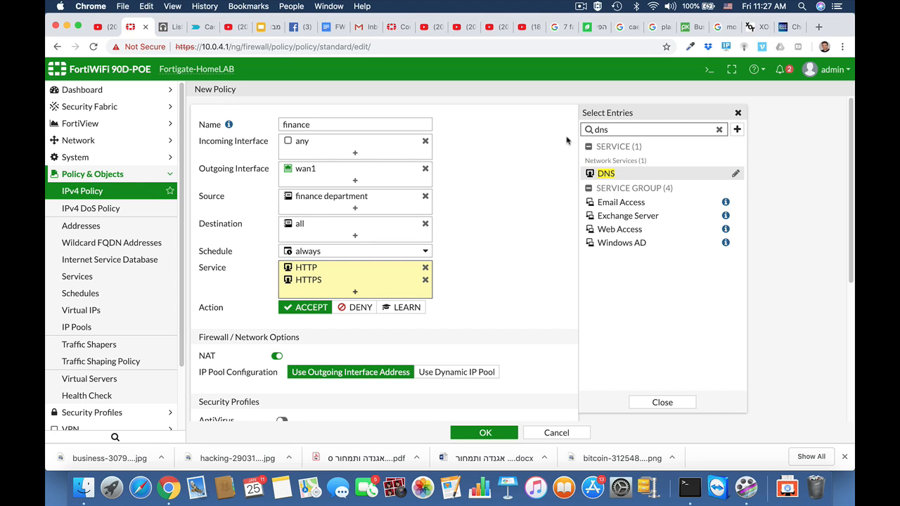
click(601, 173)
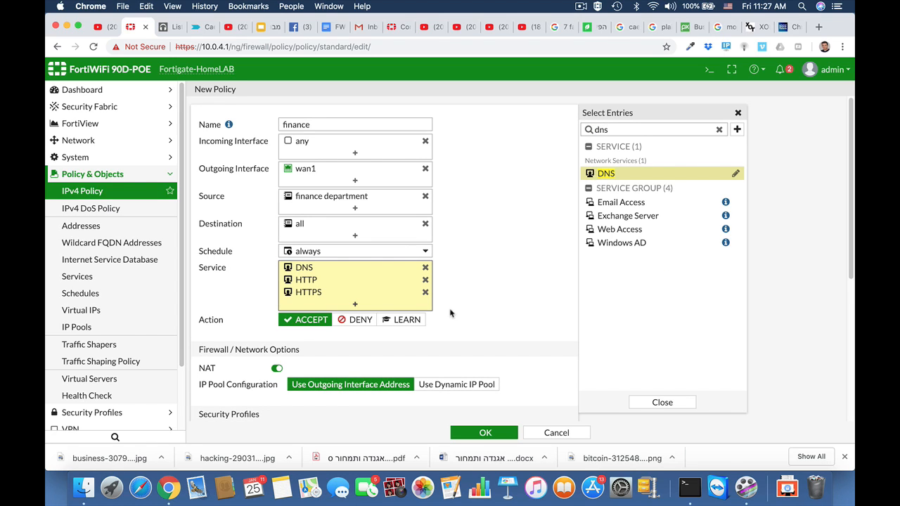
scroll(503, 299, down, 8)
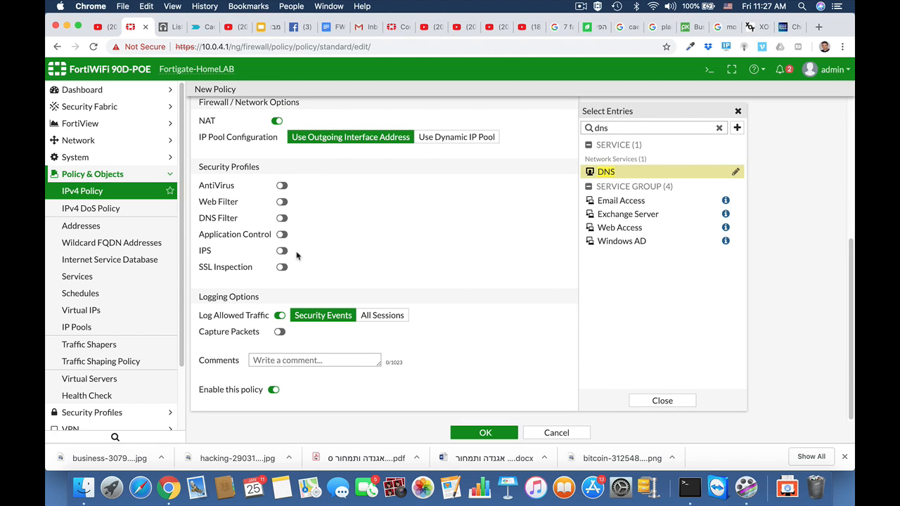
click(476, 436)
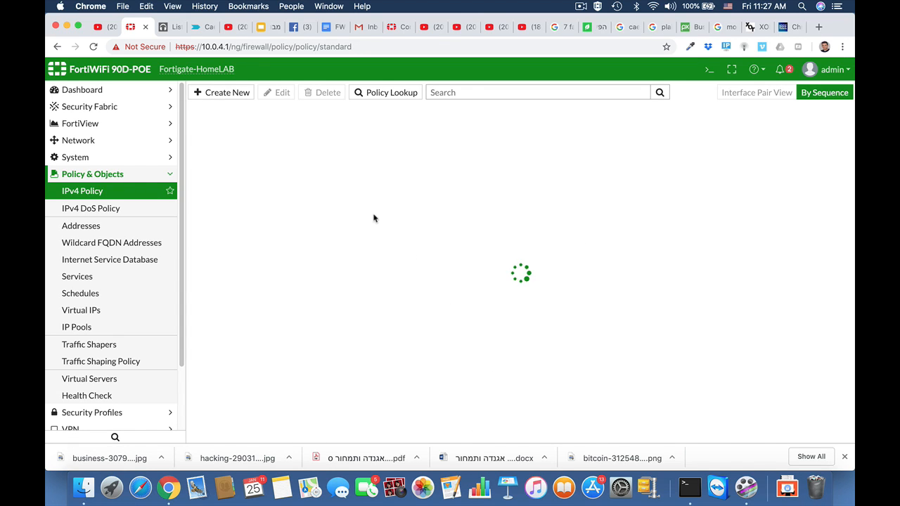
mouse_move(338, 219)
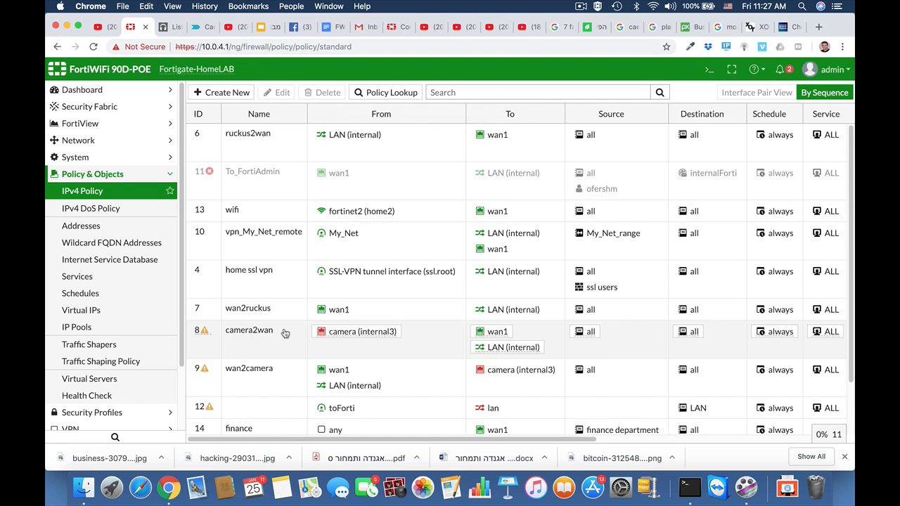
scroll(281, 336, down, 2)
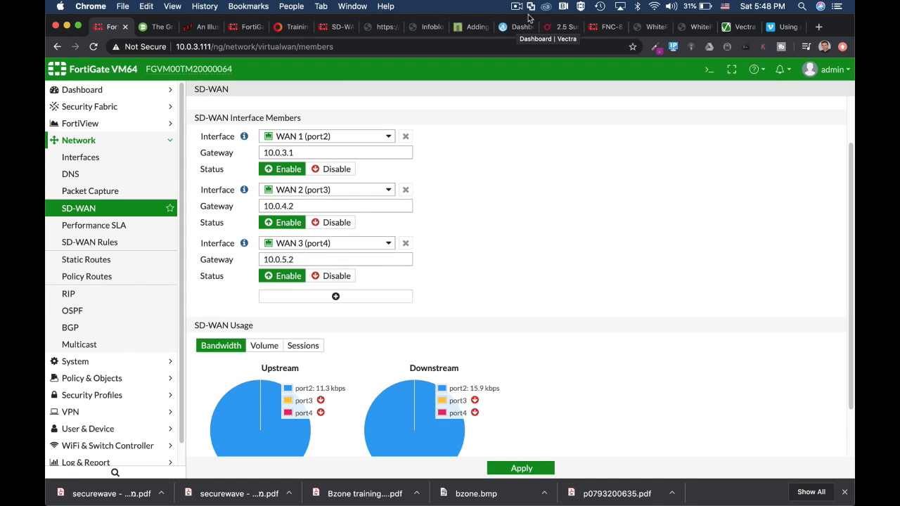
Open the SIP performance SLA for editing
click(710, 71)
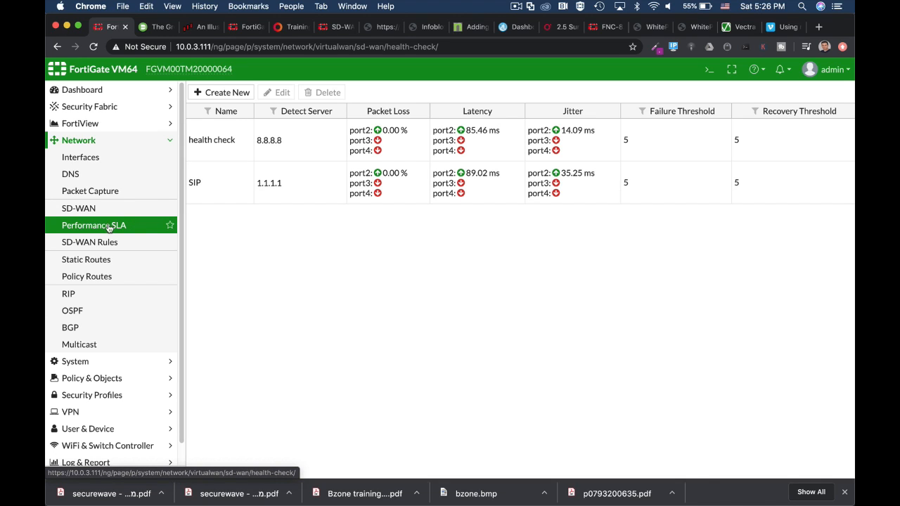
click(225, 190)
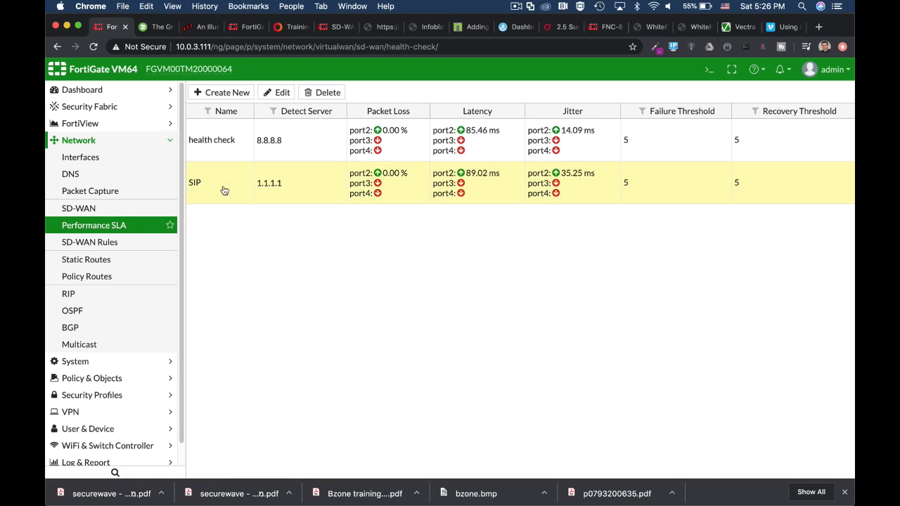
click(285, 94)
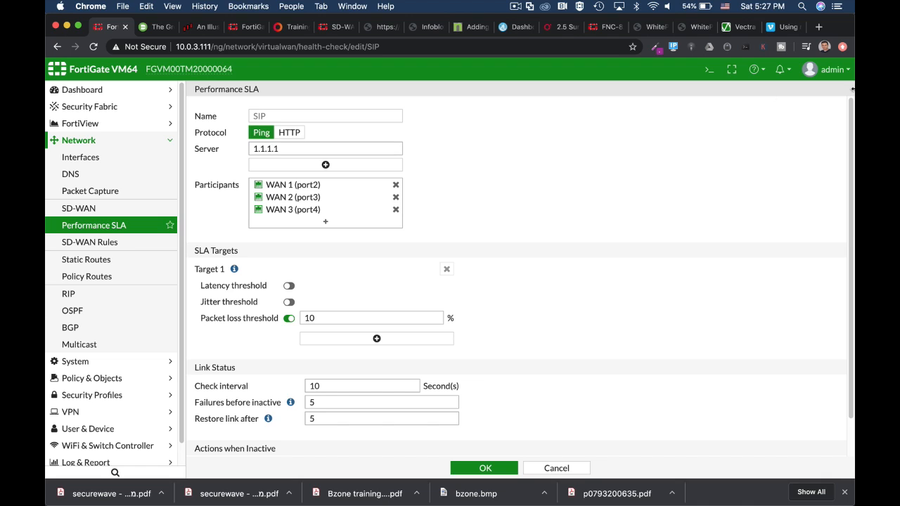
Open the CLI console and edit the SIP health check under config system virtual-wan-link
click(709, 71)
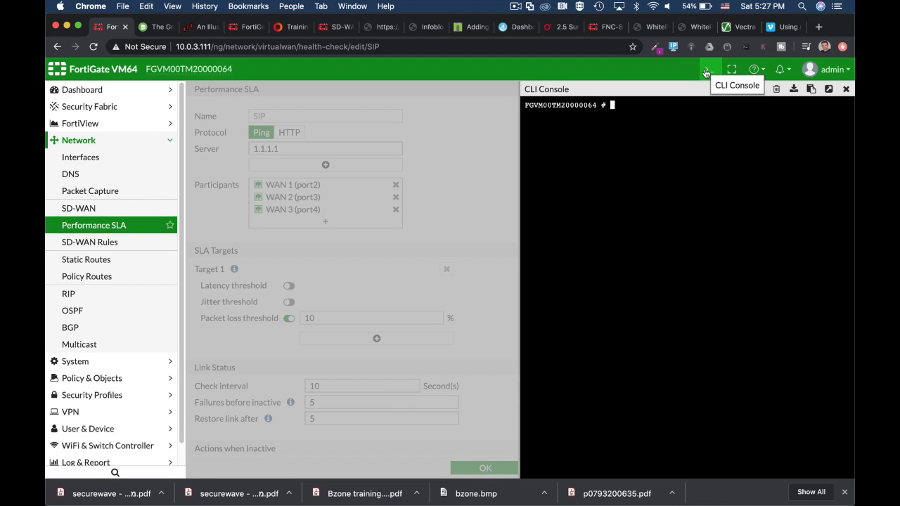
text(config sy)
key(Tab)
text(v)
key(Tab)
key(Return)
text(conf)
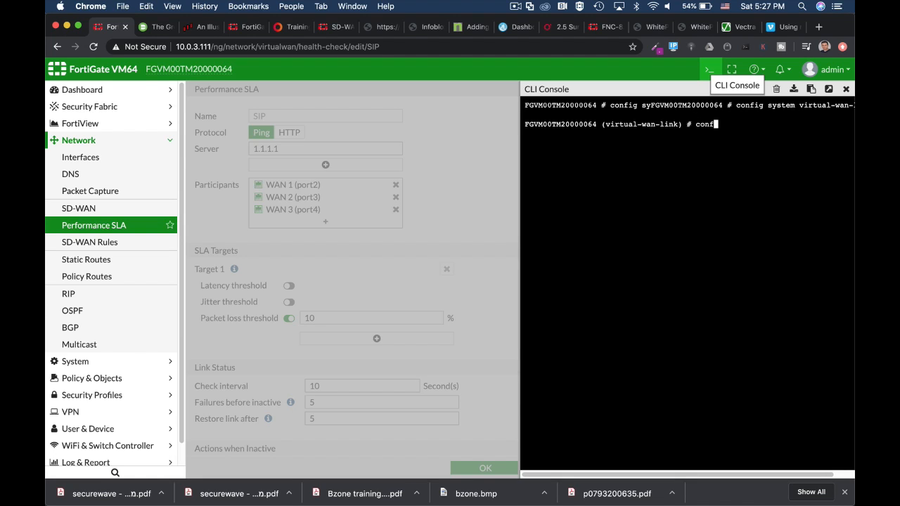
text(ig he)
key(Tab)
key(Return)
text(edit )
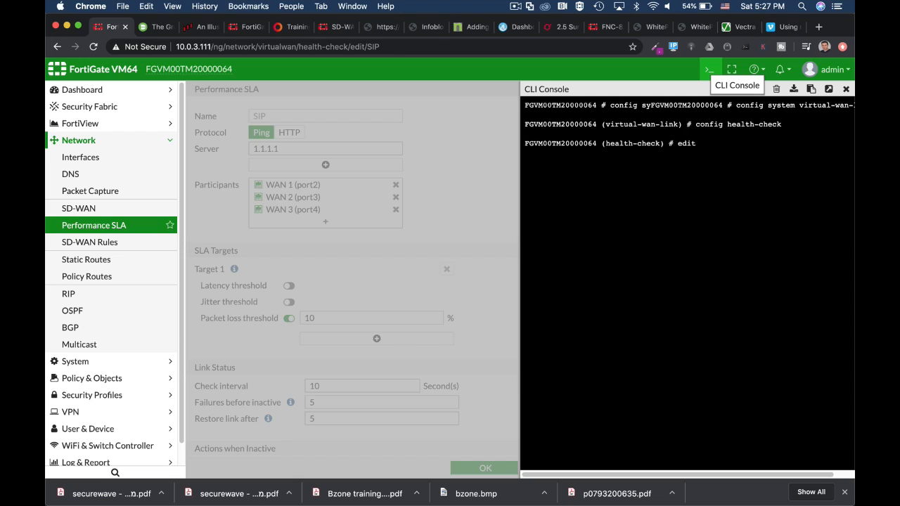
text(SIP)
key(Return)
Show the full configuration of the SIP health check
text(sh)
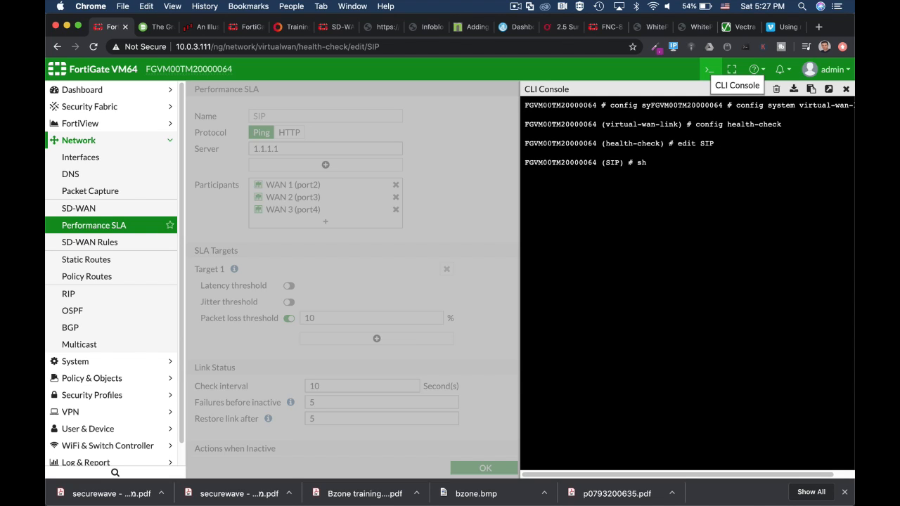
text(ow f)
key(Tab)
key(Return)
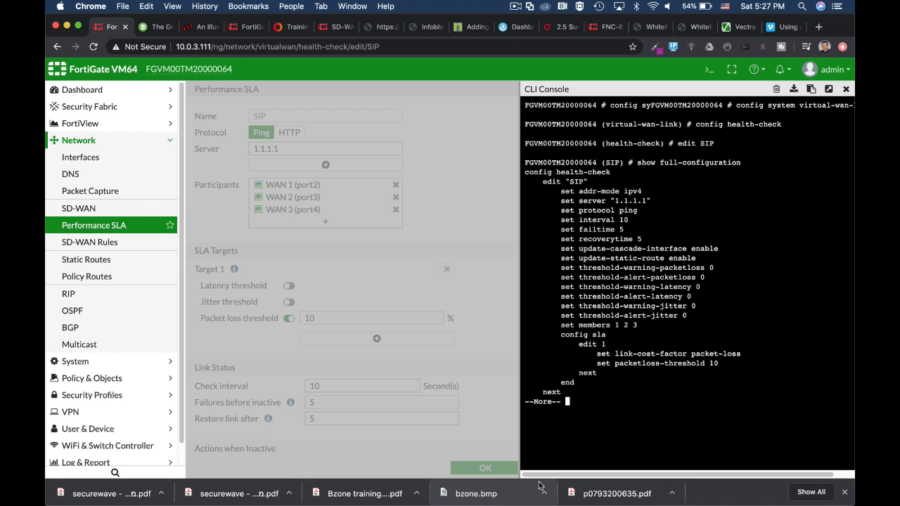
key(space)
key(Return)
key(Return)
Try setting the SIP health check's protocol, then abort the configuration edit
text(set)
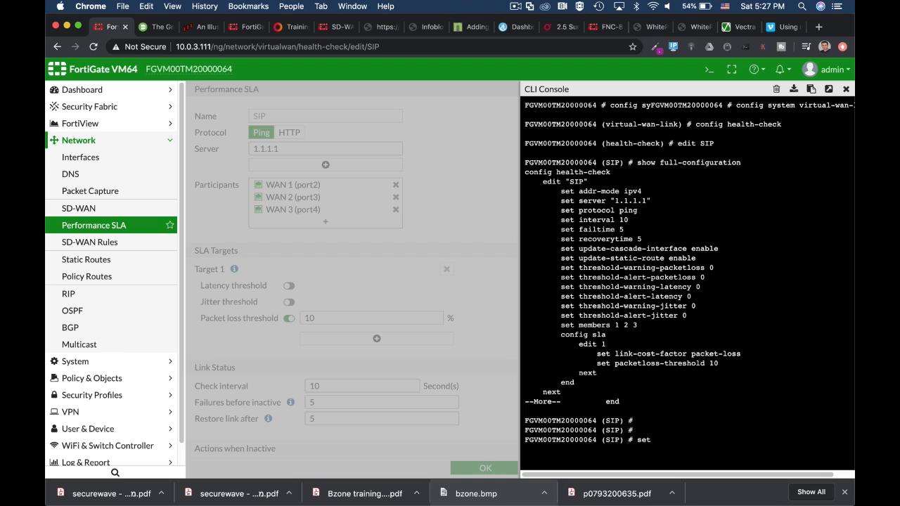
text( protocol tcp-echo)
key(BackSpace)
key(BackSpace)
key(BackSpace)
key(BackSpace)
key(BackSpace)
key(BackSpace)
key(BackSpace)
key(BackSpace)
text(udp-echo)
key(Tab)
key(Tab)
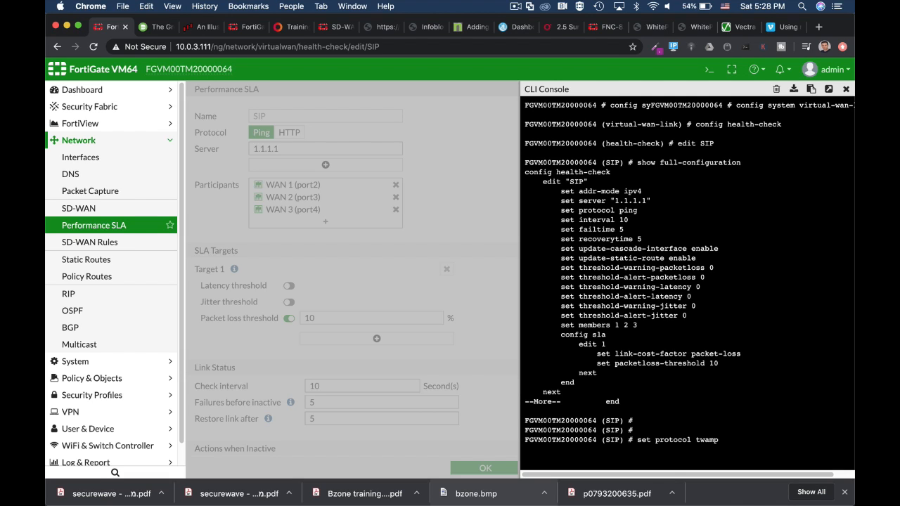
text(abort)
key(Return)
text(abort)
key(Return)
key(Return)
key(Return)
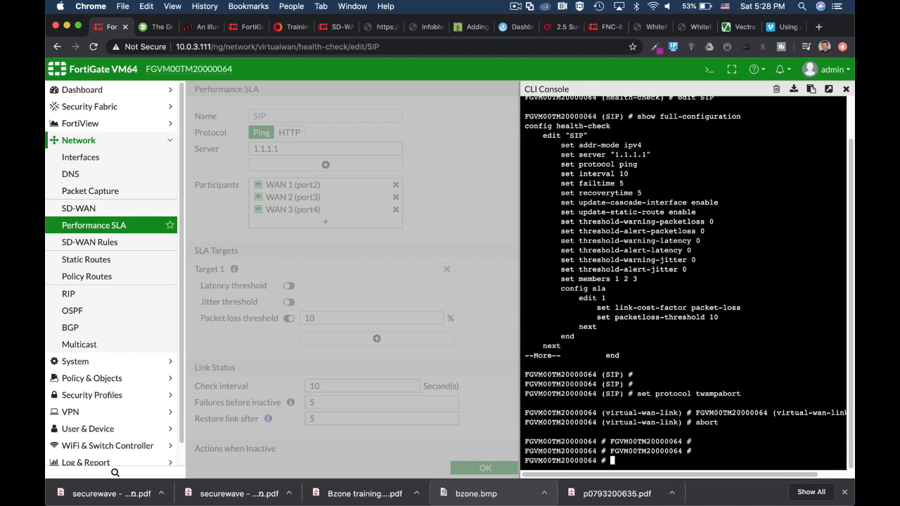
Run diag sys virtual-wan-link health-check SIP in the maximized console
text(conFGVM00TM20000064 #diag)
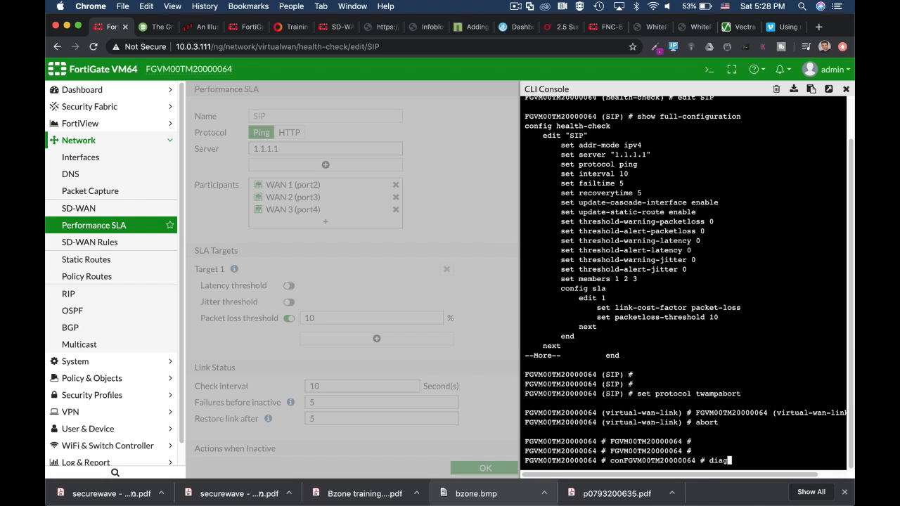
text( sysvirtual-wan-link)
key(Tab)
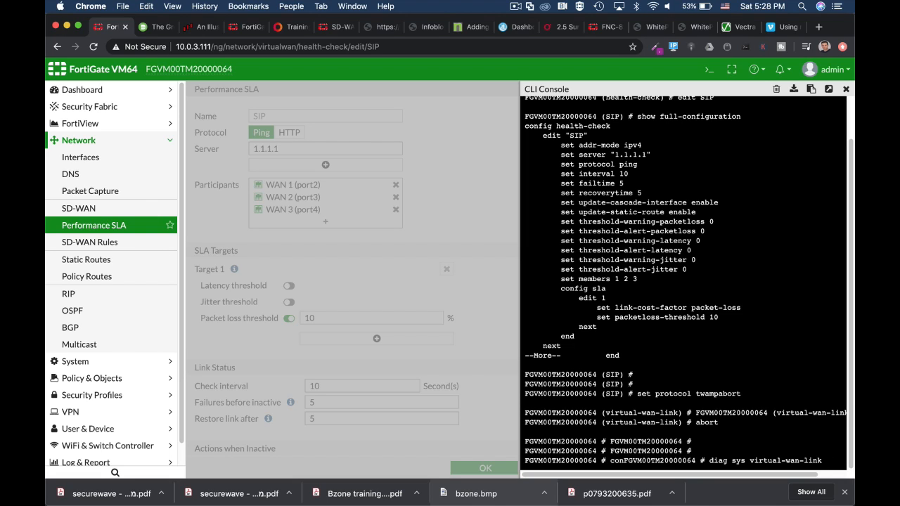
text(s)
key(BackSpace)
text(healt)
click(830, 88)
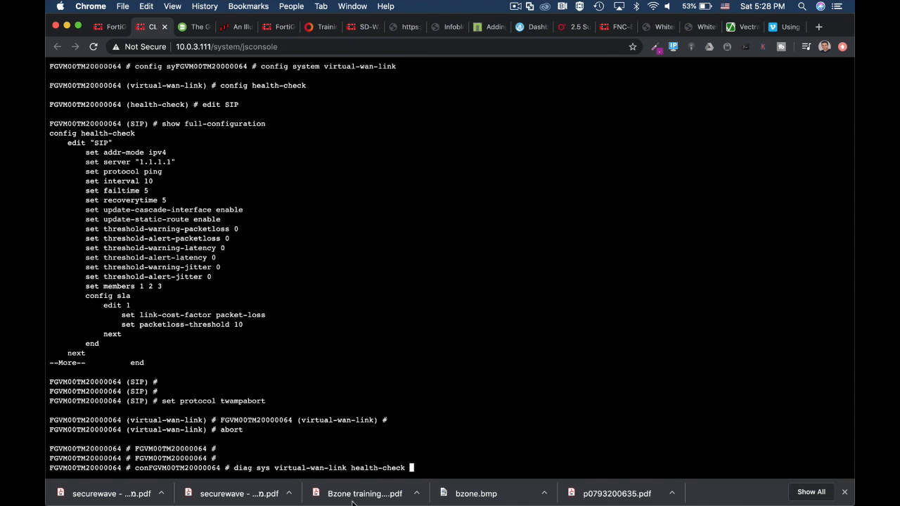
mouse_move(392, 492)
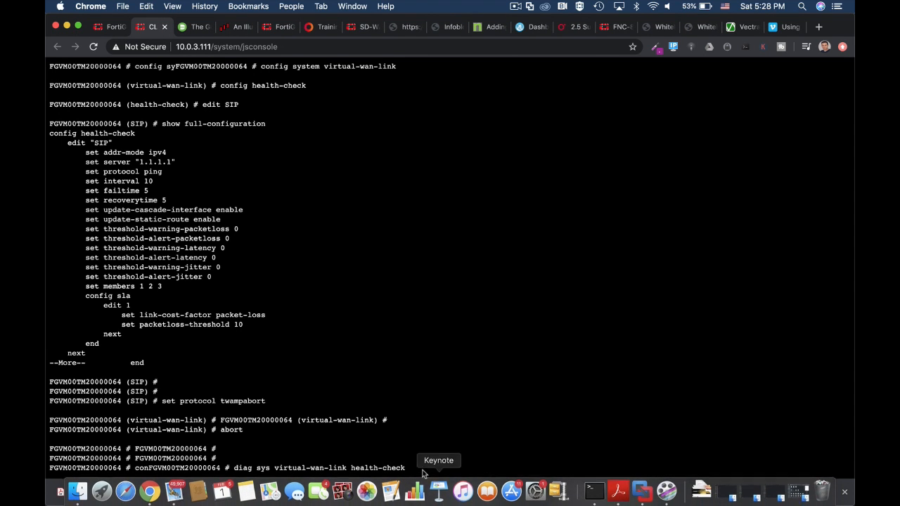
text(SIP)
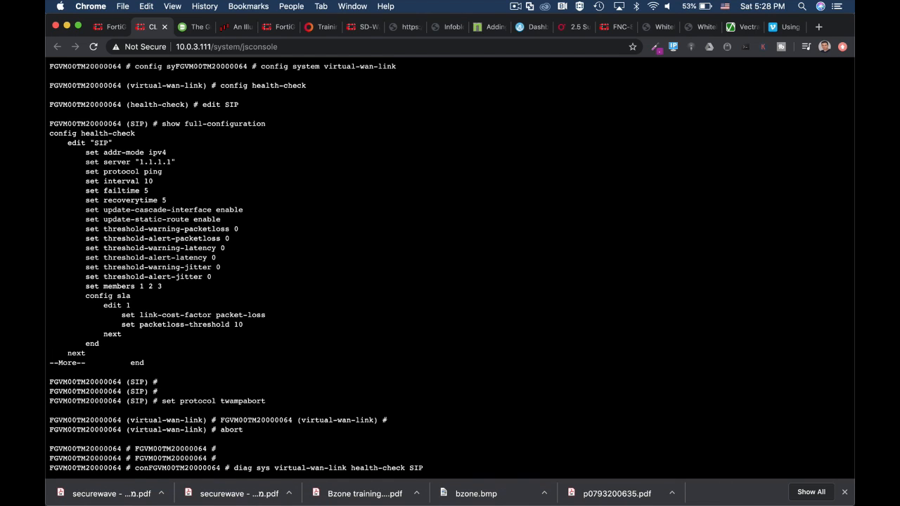
key(Return)
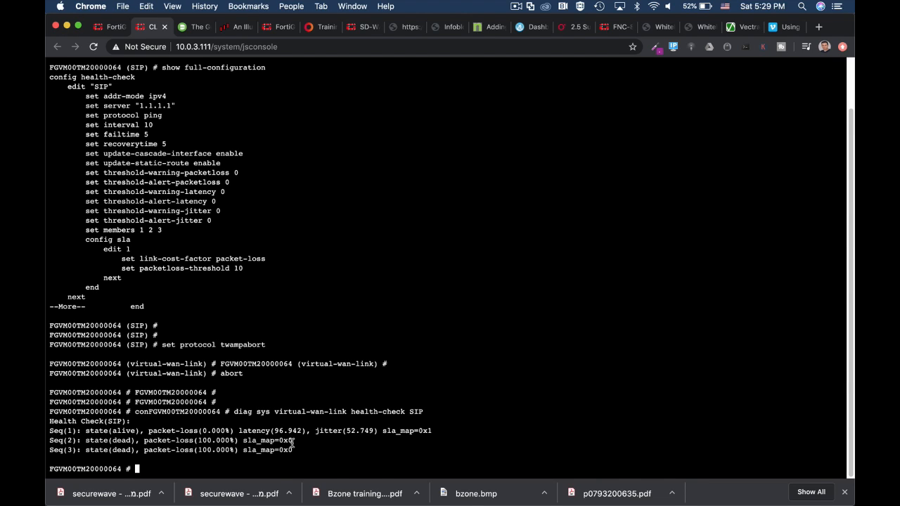
Reopen the CLI console and run get router info kernel | grep "proto=17"
mouse_move(246, 501)
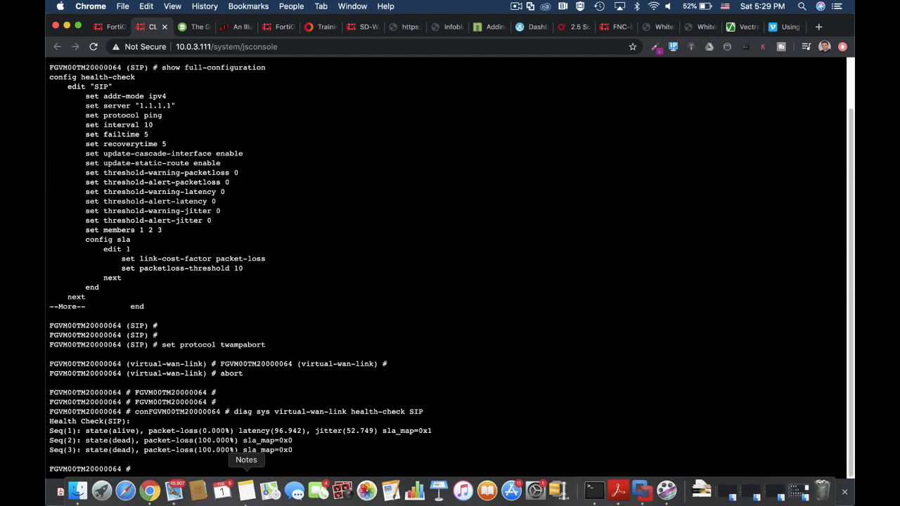
click(164, 27)
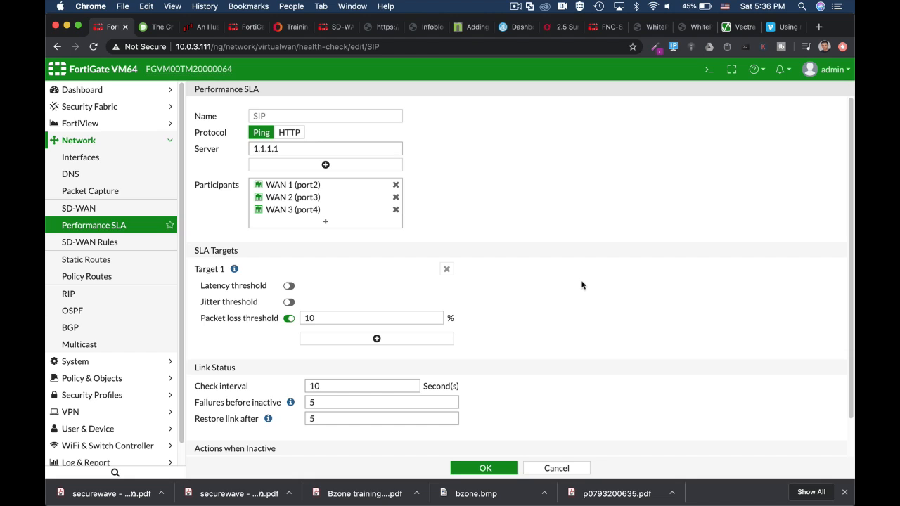
click(708, 72)
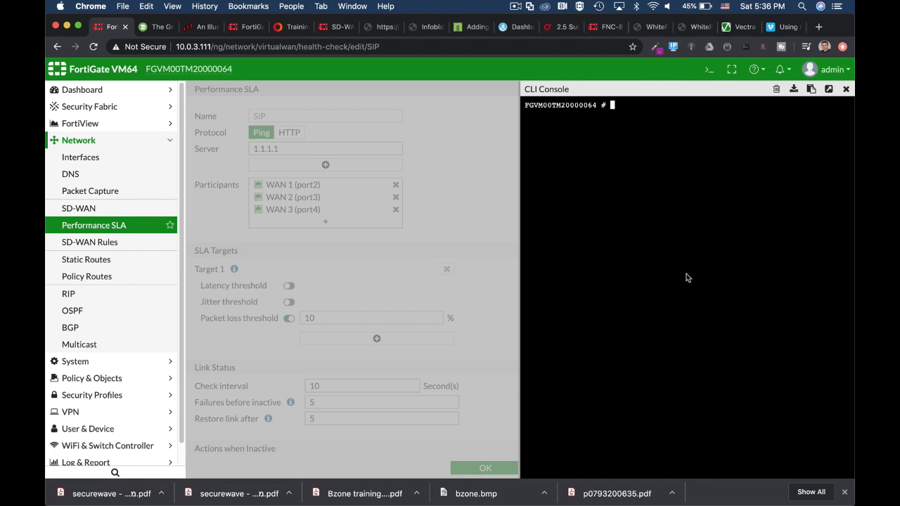
text(get router info ke)
key(Tab)
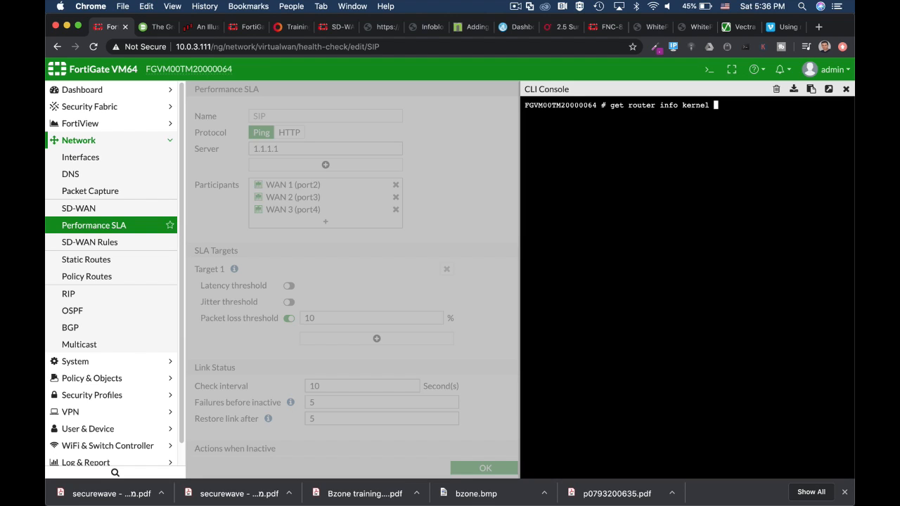
text(|)
text(grep "proto=17")
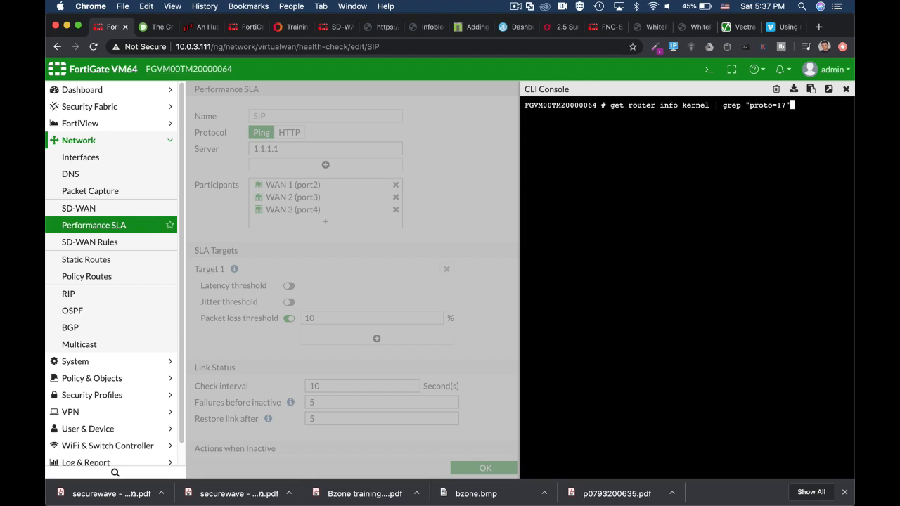
key(Return)
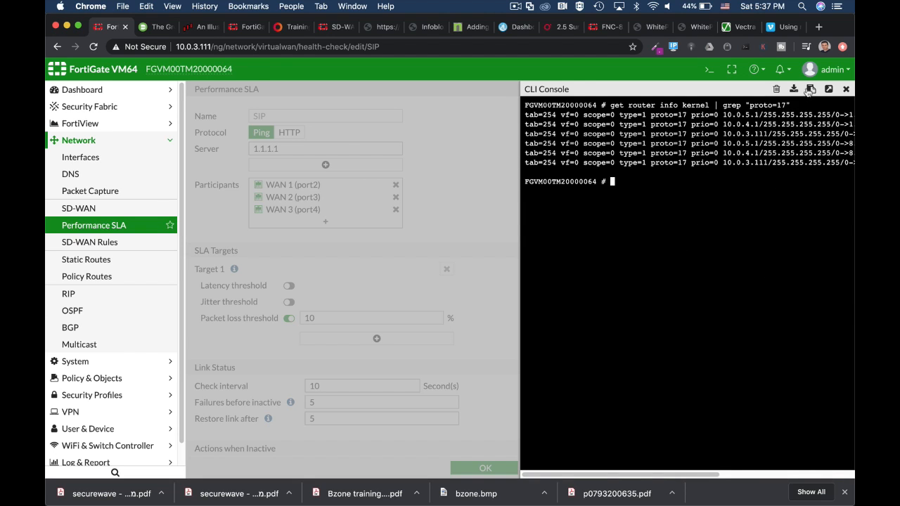
Maximize the console and highlight the 8.8.8.8 and 1.1.1.1 server addresses in the kernel routes
click(829, 89)
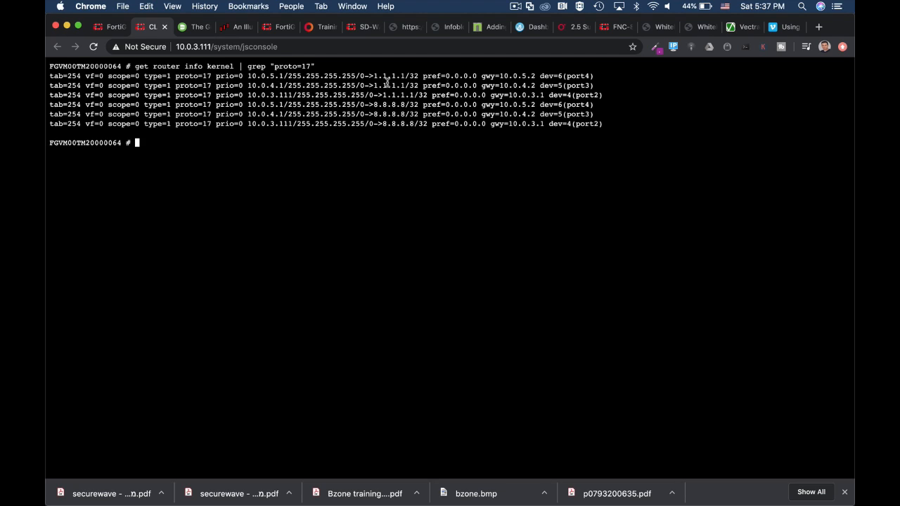
drag(375, 76, 408, 77)
drag(373, 104, 404, 105)
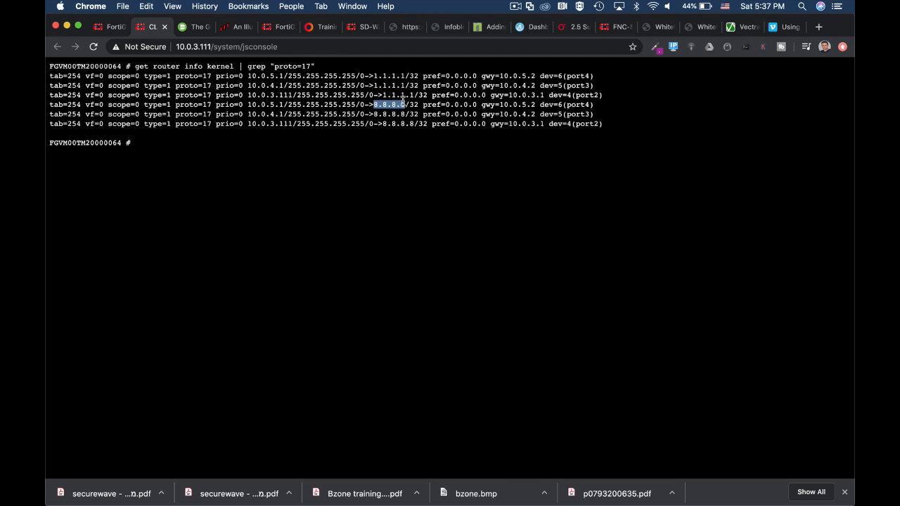
drag(373, 76, 405, 74)
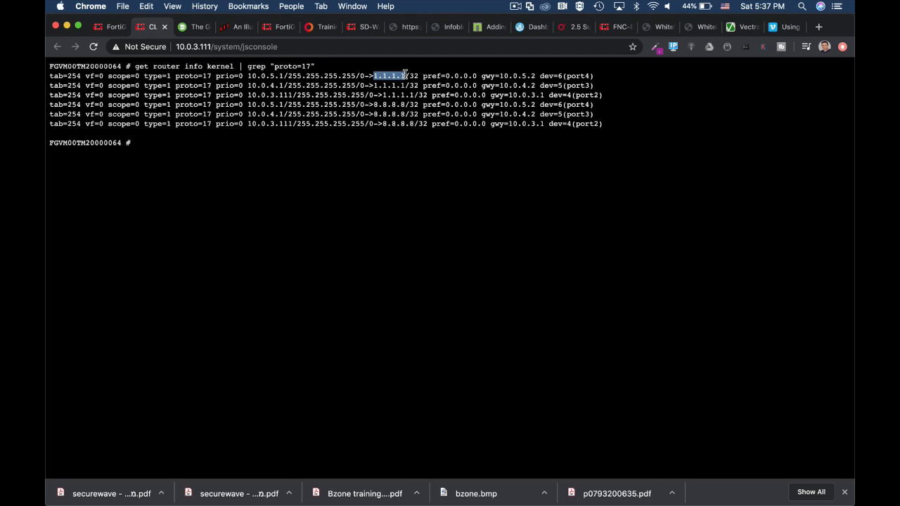
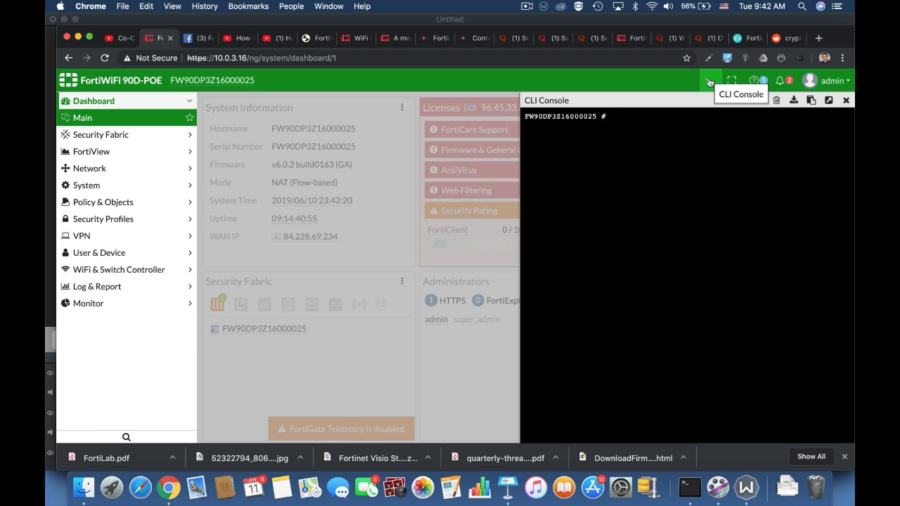
Enter the wireless-controller wtp-profile configuration and edit the 11n-only profile
text(config wir)
key(Tab)
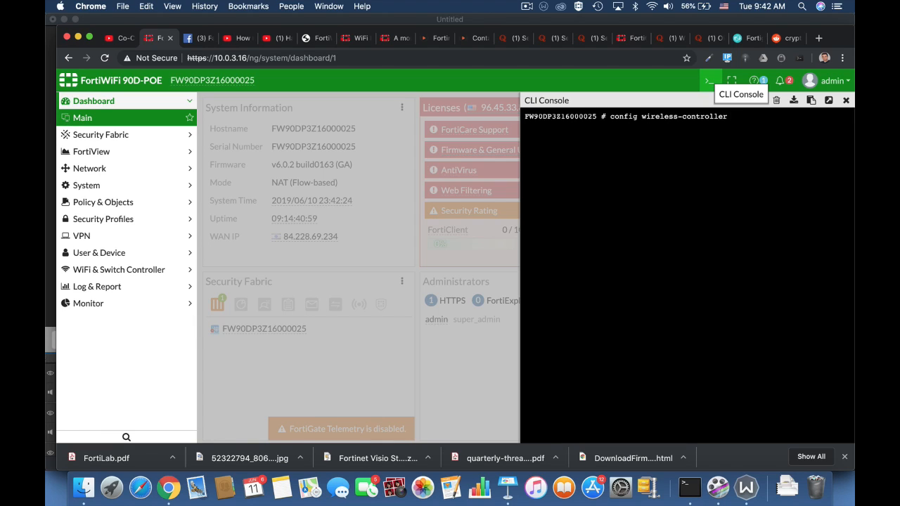
text(wtp -group)
key(Tab)
key(Return)
text(edit 11n-only)
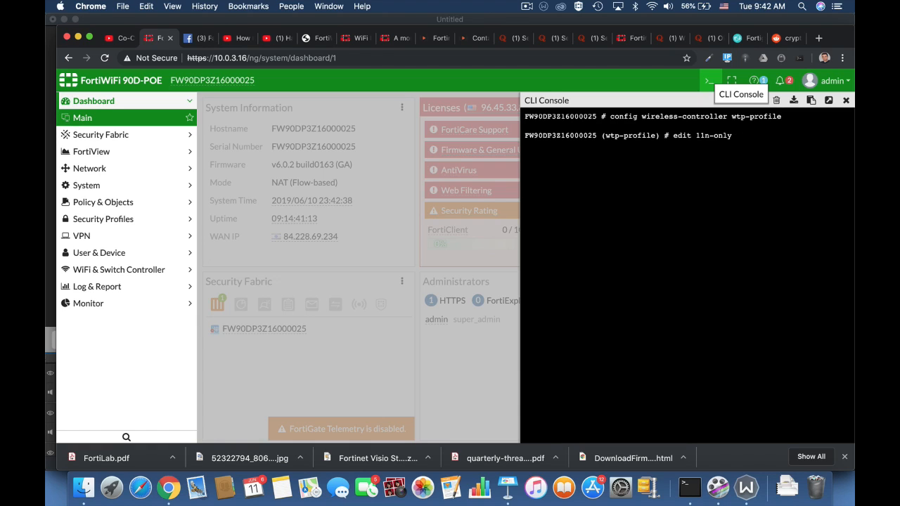
key(Return)
Configure radio-1 of the profile to set ap-handoff enable, then end the radio configuration
text(c)
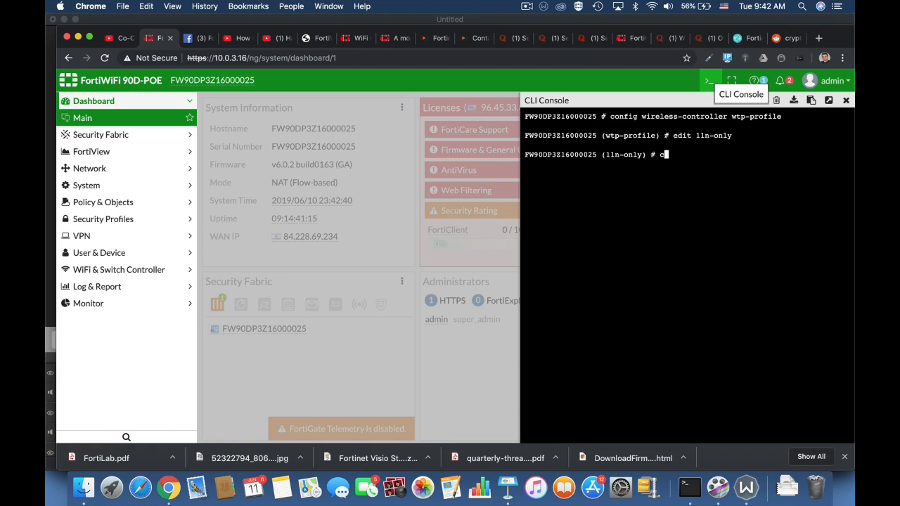
text(onfig radio-1)
key(Return)
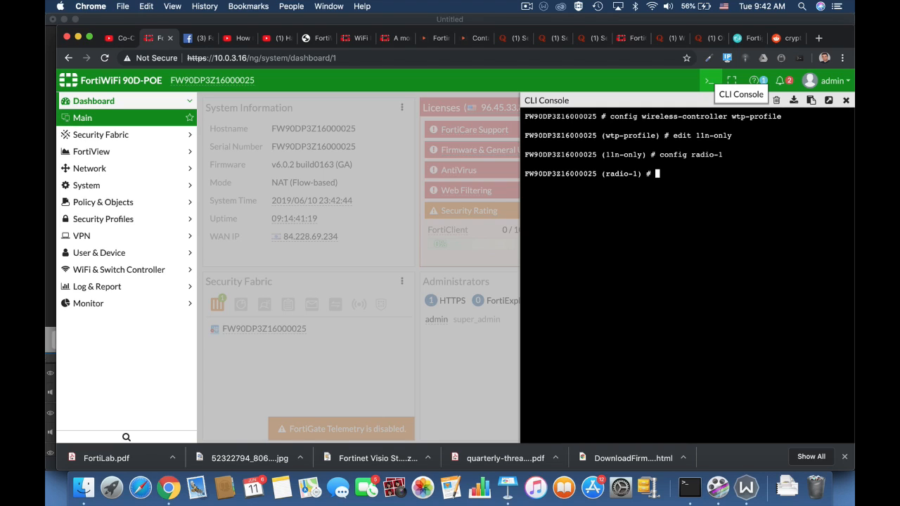
text(set ap-handoff enable)
key(Return)
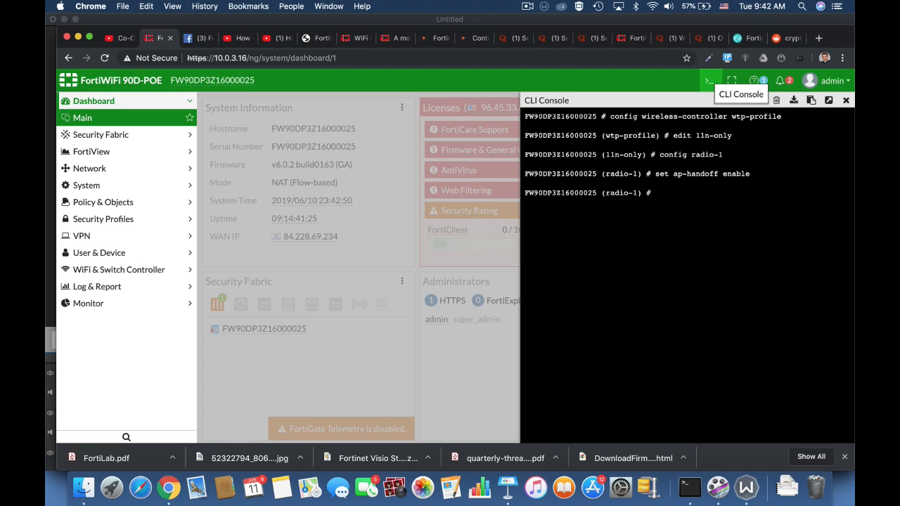
text(end)
key(Return)
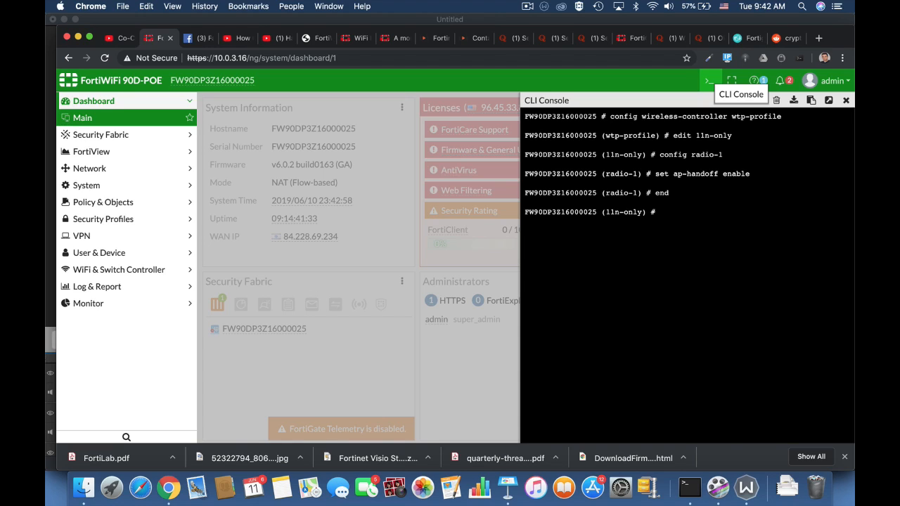
Set the profile's handoff-sta-thresh to 15
text(set handoff-rssi)
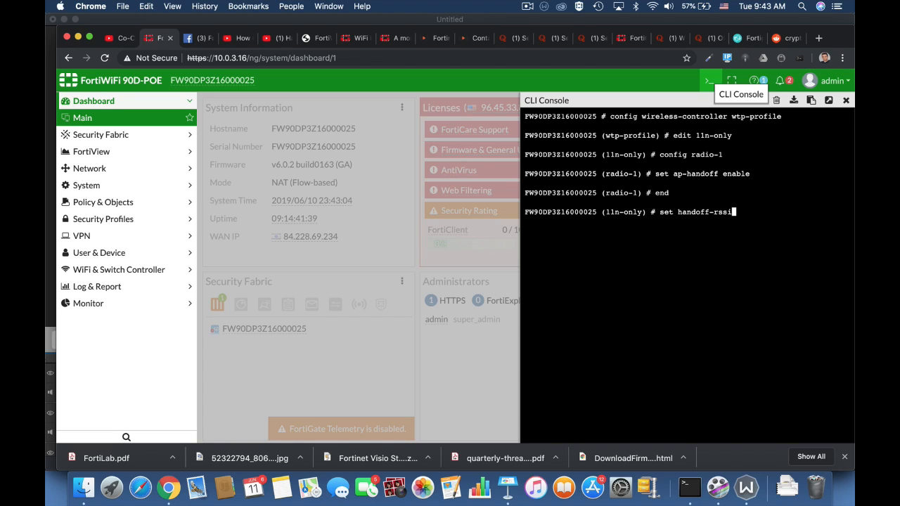
key(ctrl+w)
text(ha)
key(Tab)
key(Tab)
text(15)
key(Return)
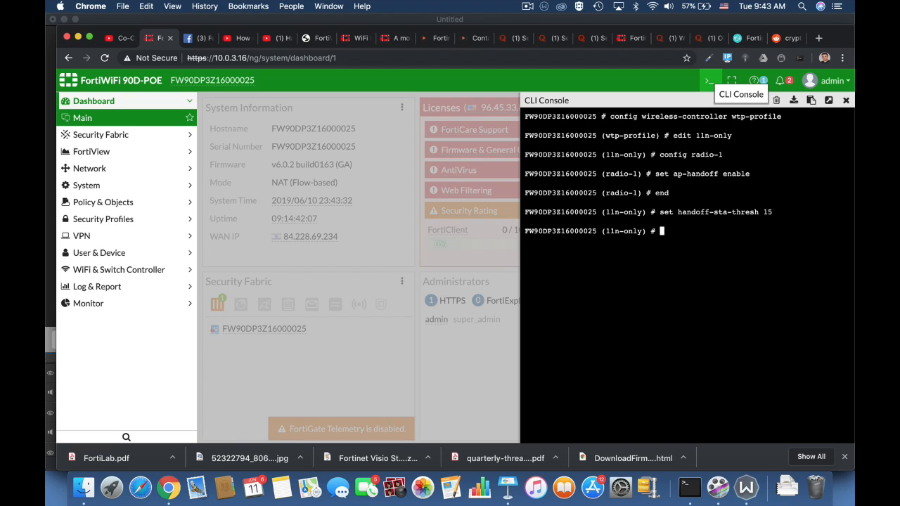
Enter set handoff-rssi 30 for the 11n-only profile
text(set han)
key(Tab)
key(BackSpace)
text(3)
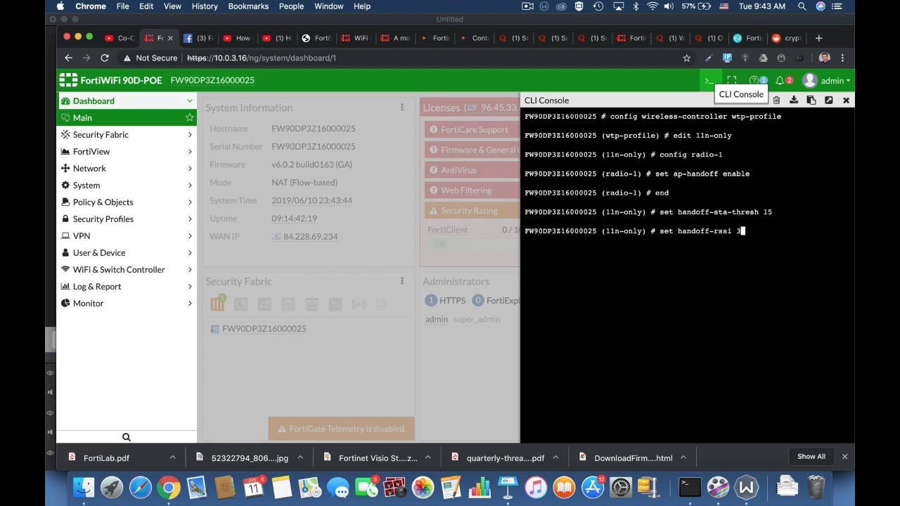
text(0)
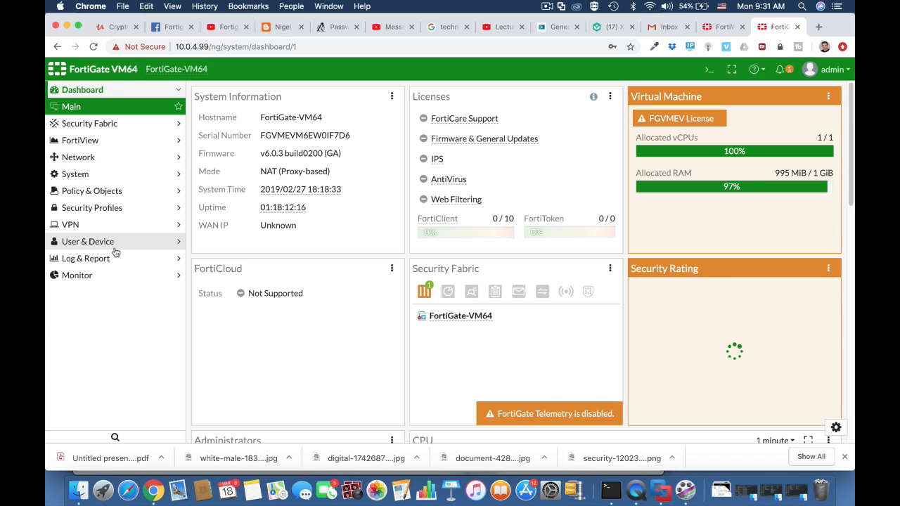
Create a new custom device group named technicians BYOD
click(95, 244)
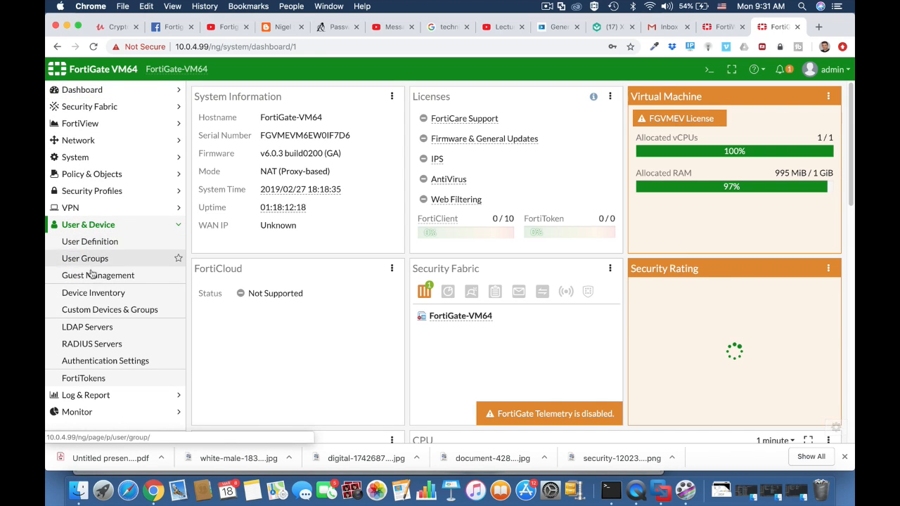
click(94, 312)
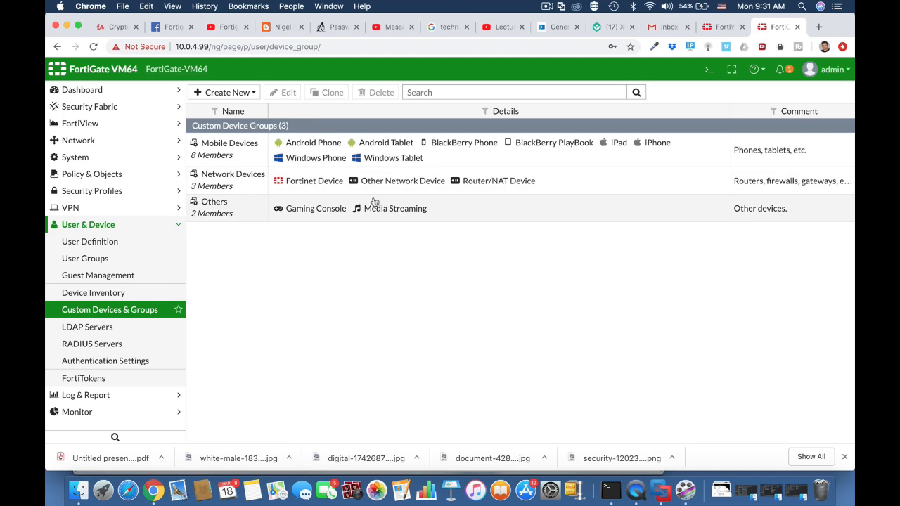
click(240, 94)
click(235, 122)
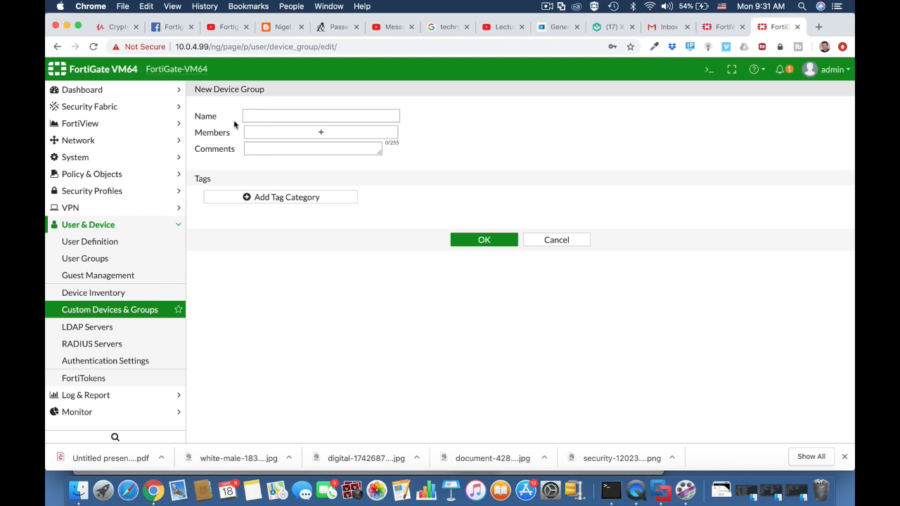
click(258, 116)
text(te)
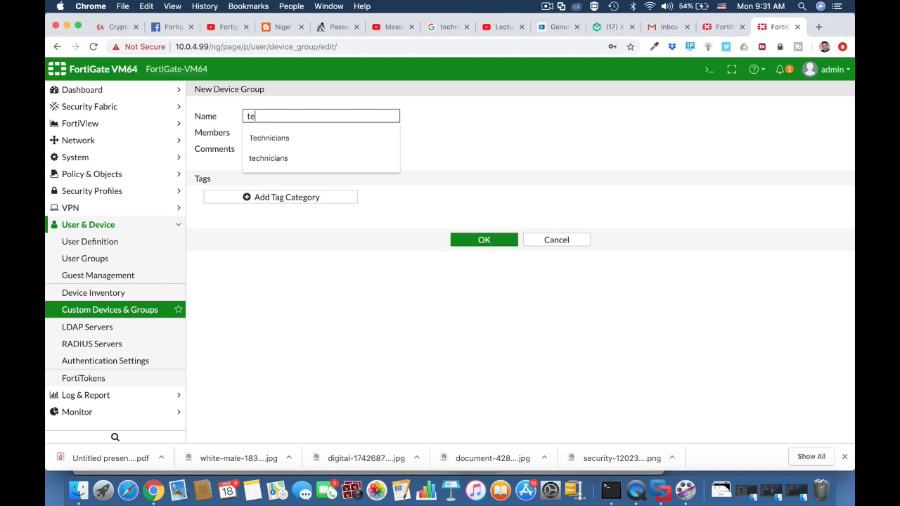
text(chnicians BYOD)
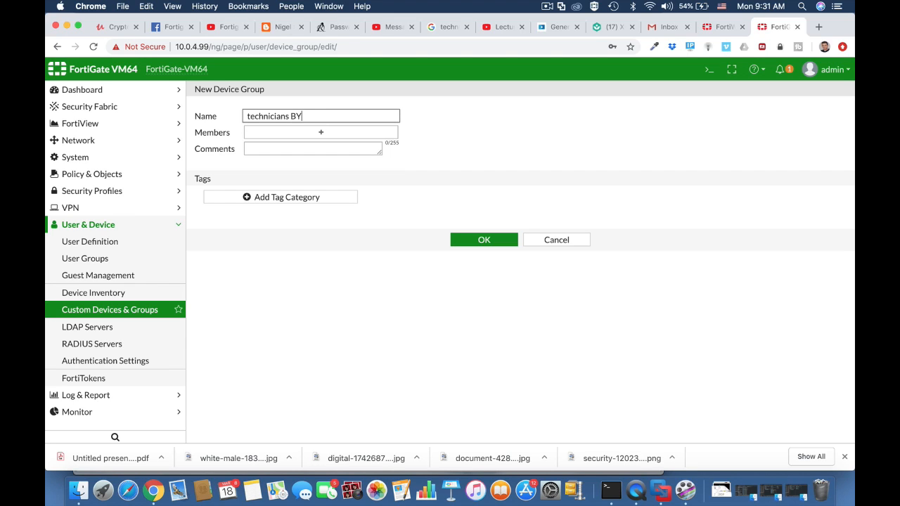
Add iOS Device, Android Phone and Android Tablet as the group's members and save it
click(267, 131)
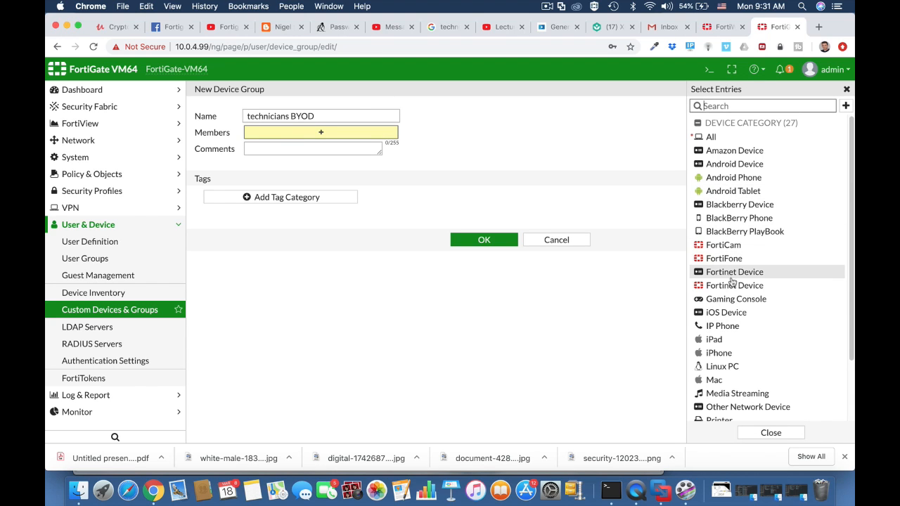
click(724, 312)
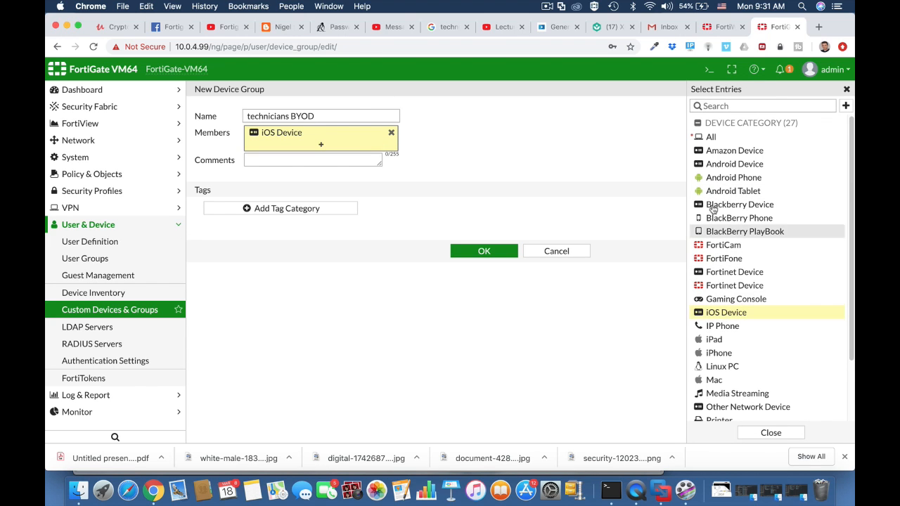
click(718, 164)
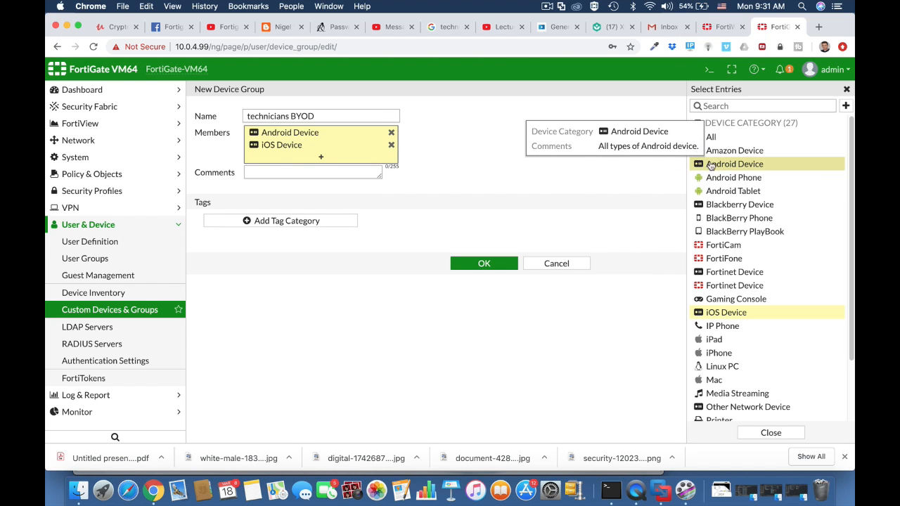
click(391, 132)
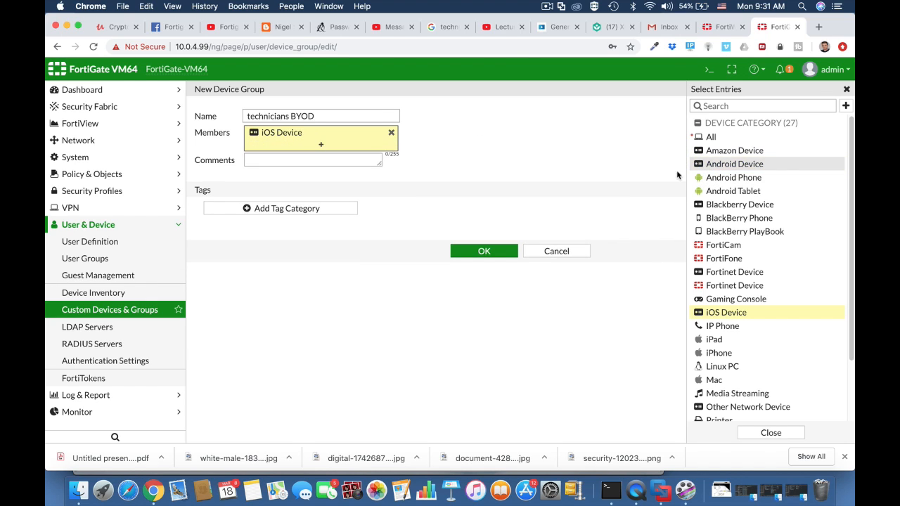
click(737, 180)
click(733, 191)
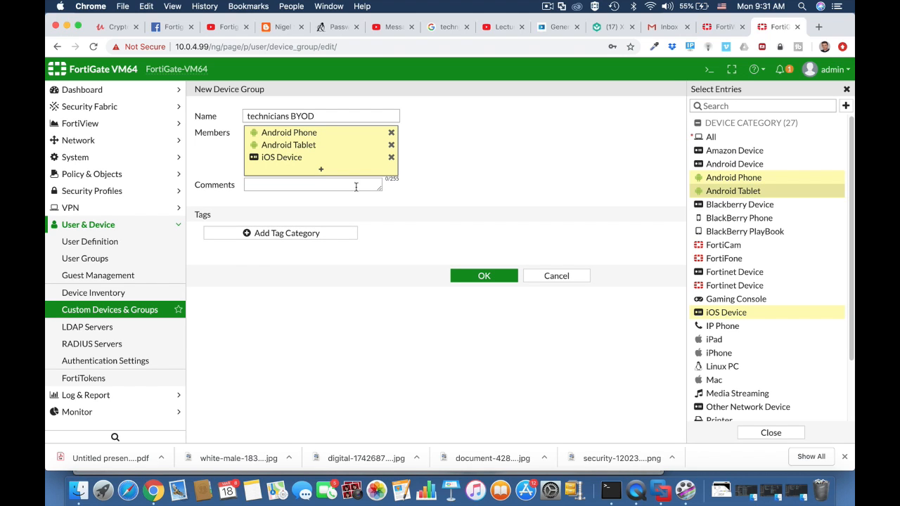
click(302, 185)
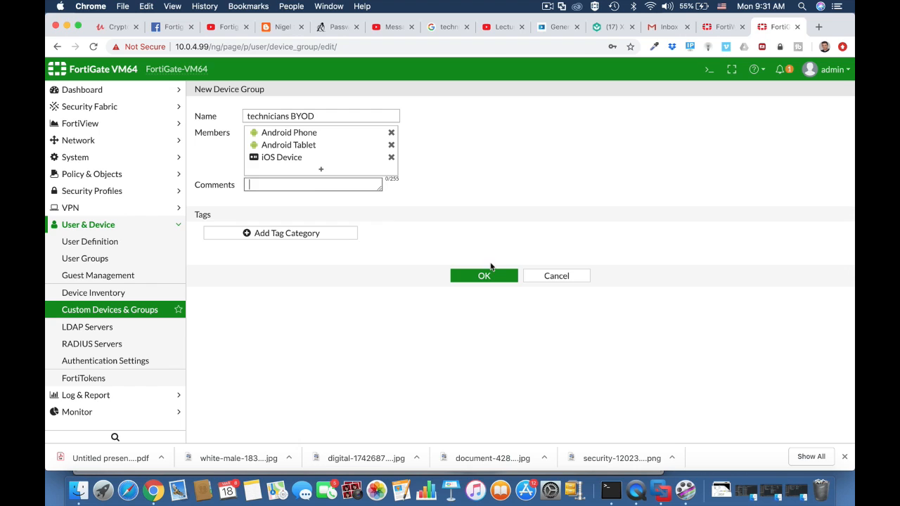
click(484, 276)
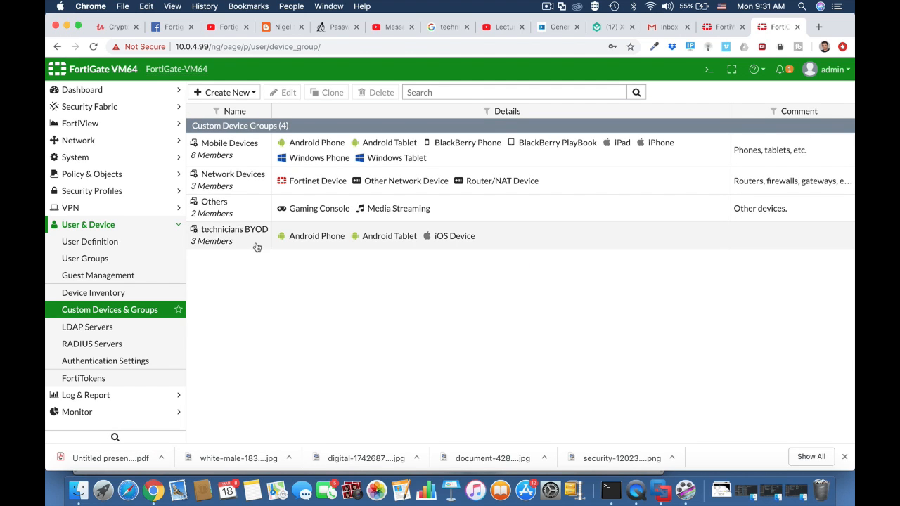
Create a new Firewall user group named technicians
click(111, 246)
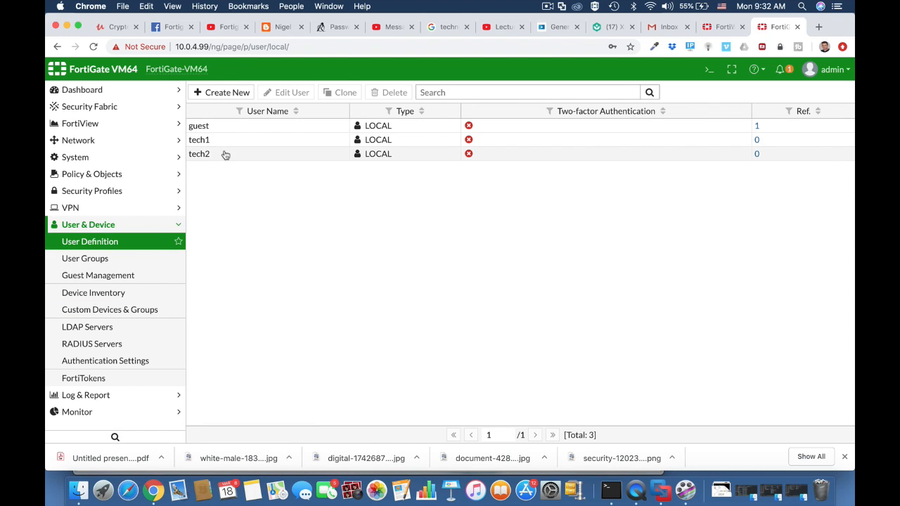
click(122, 259)
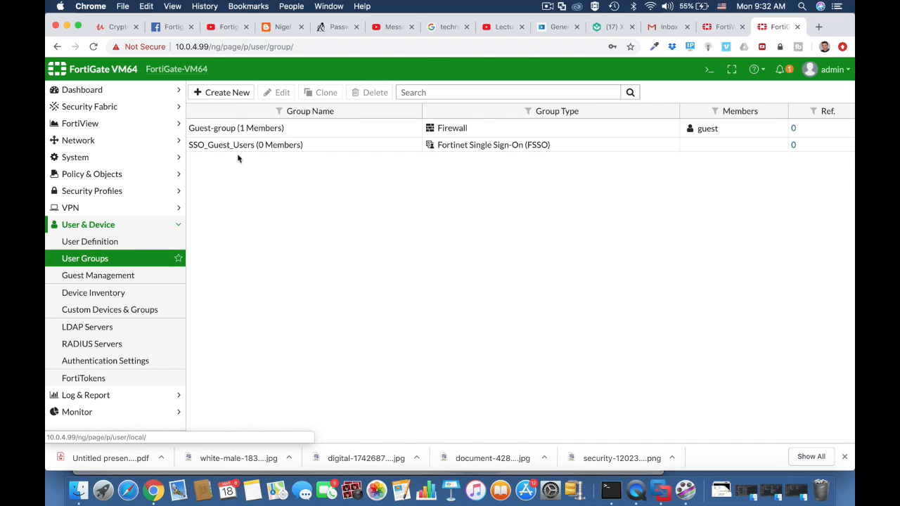
click(226, 94)
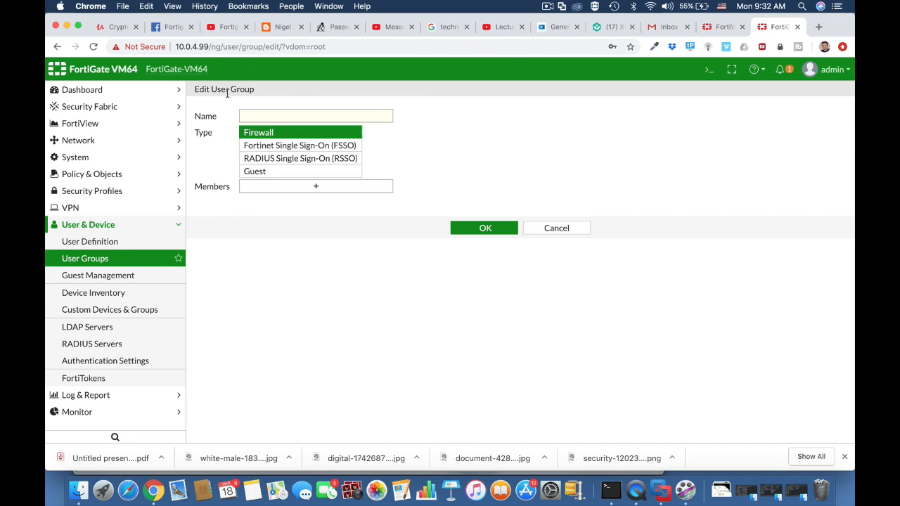
click(261, 117)
text(tech)
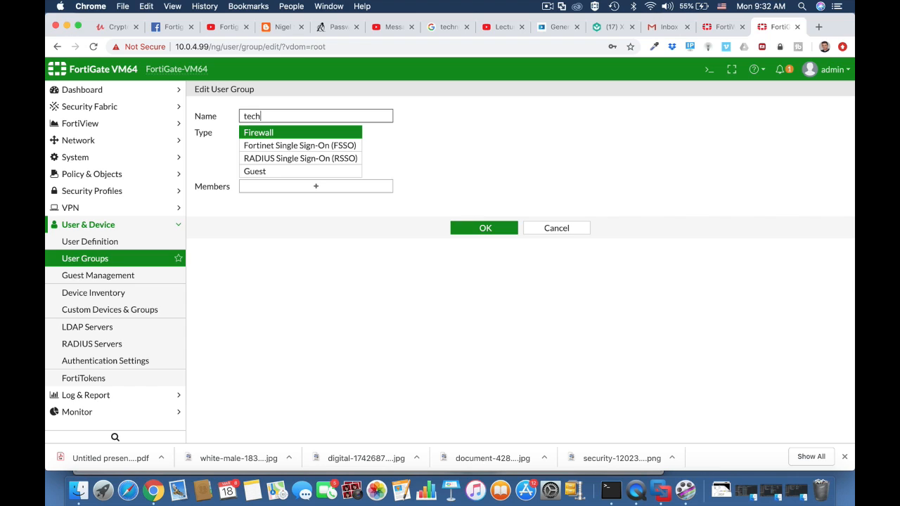
text(nicians)
click(281, 133)
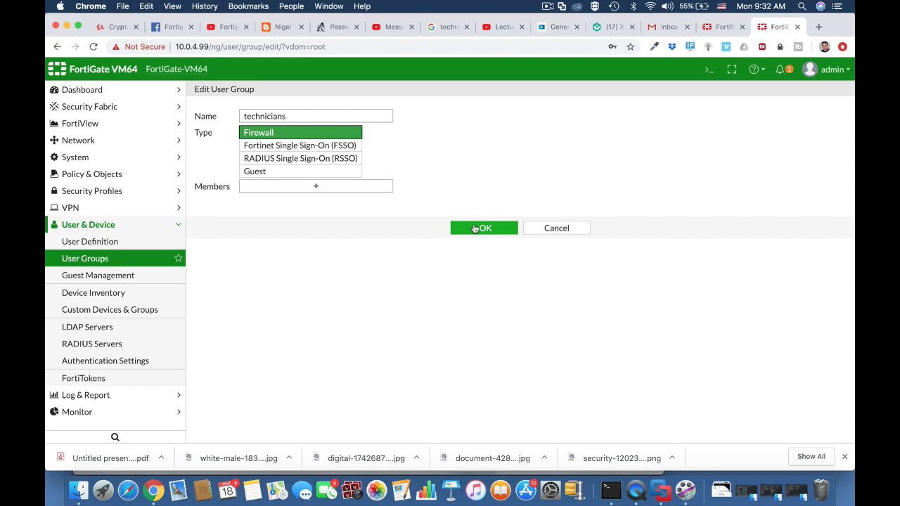
Add tech1 and tech2 as members of the technicians group and save it
click(376, 190)
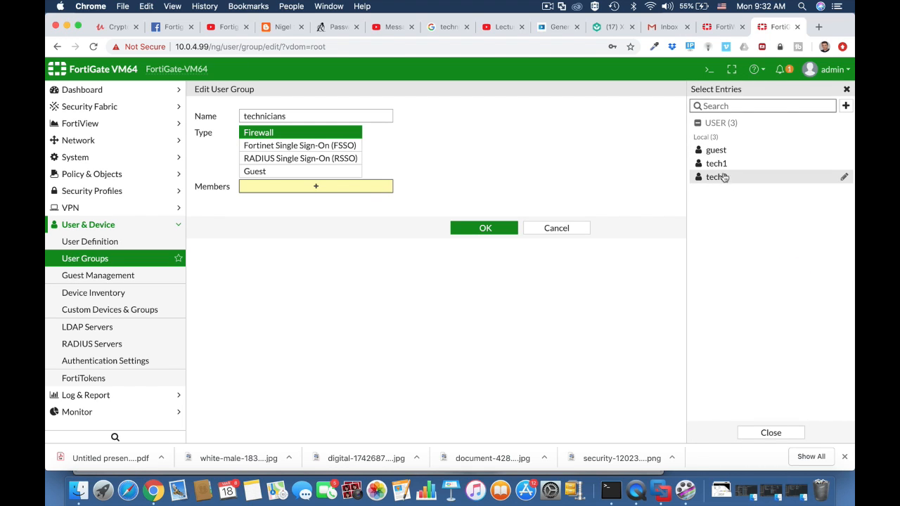
click(716, 163)
click(718, 177)
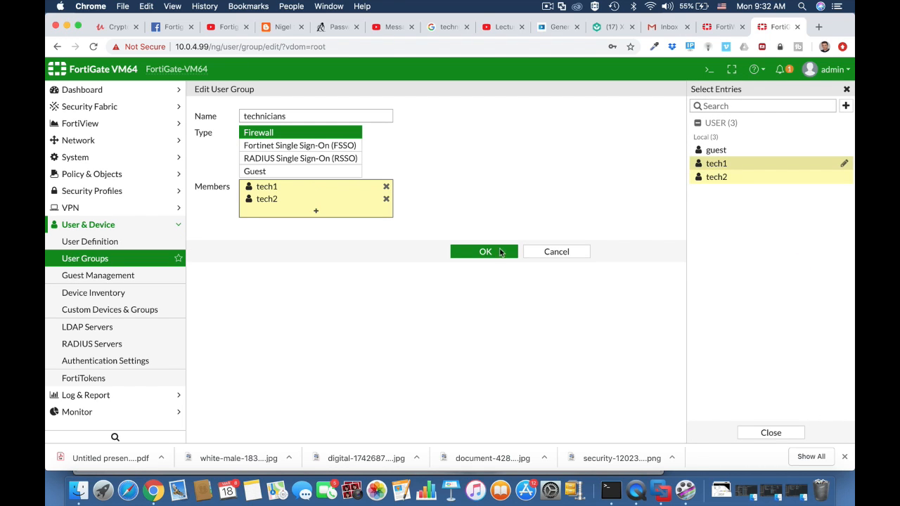
click(485, 252)
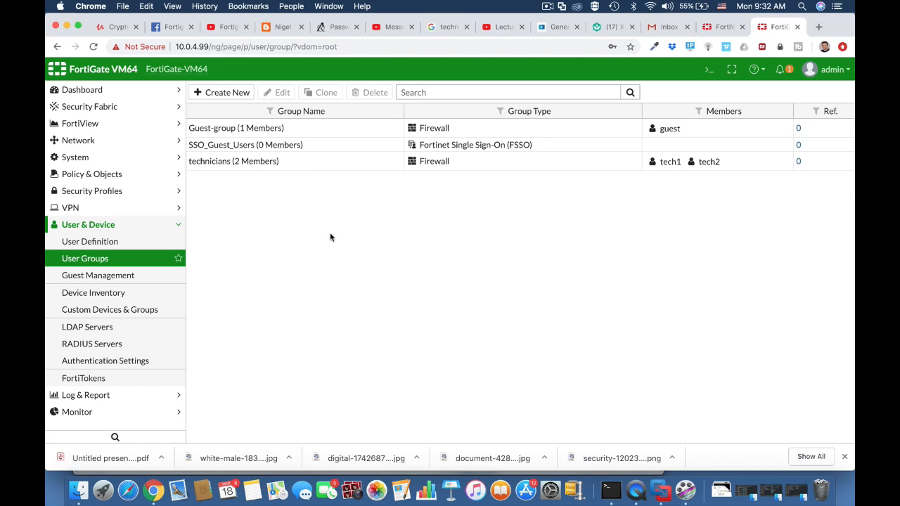
Enable Device Detection and Active Scanning on the Technicians Wi-fi VLAN 10 interface and save it
click(121, 140)
click(111, 162)
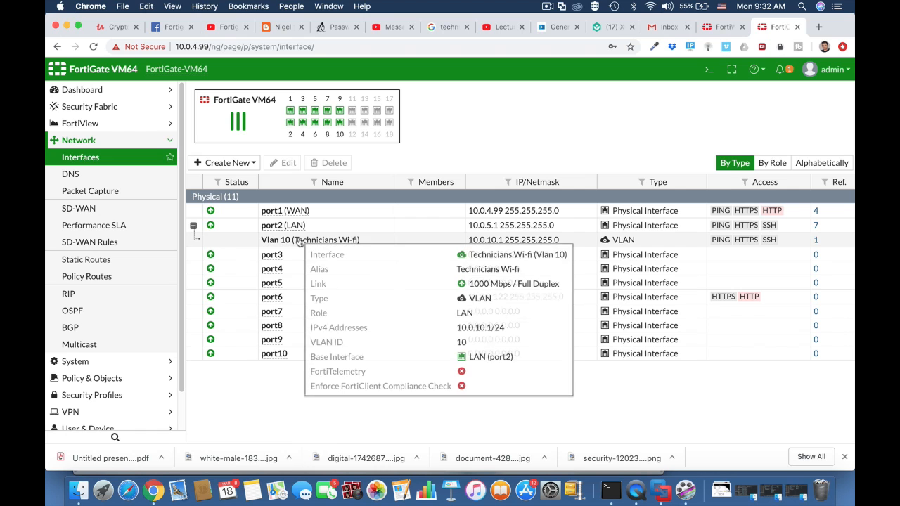
click(299, 240)
click(291, 163)
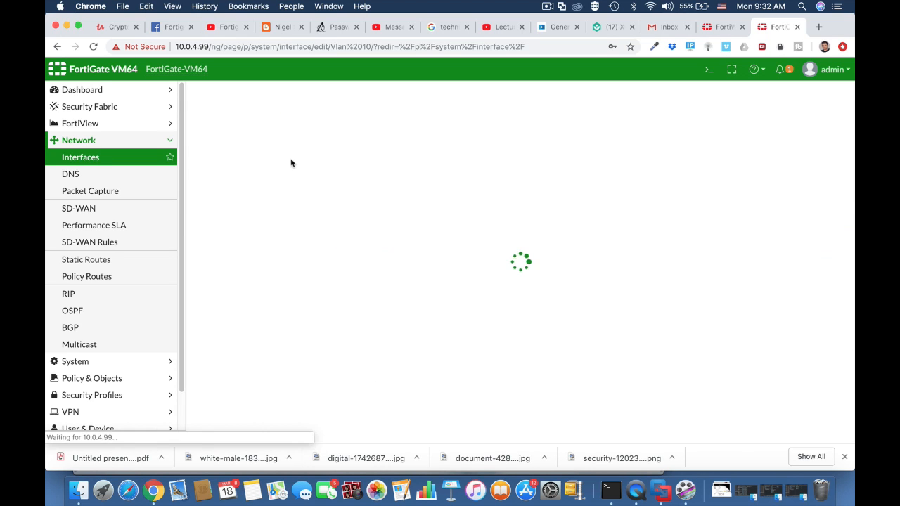
scroll(397, 277, down, 5)
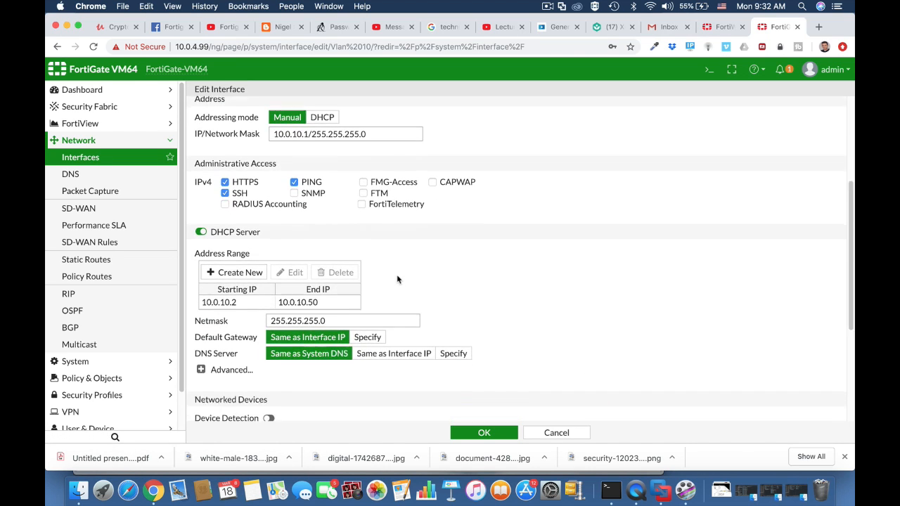
scroll(397, 279, down, 3)
click(270, 330)
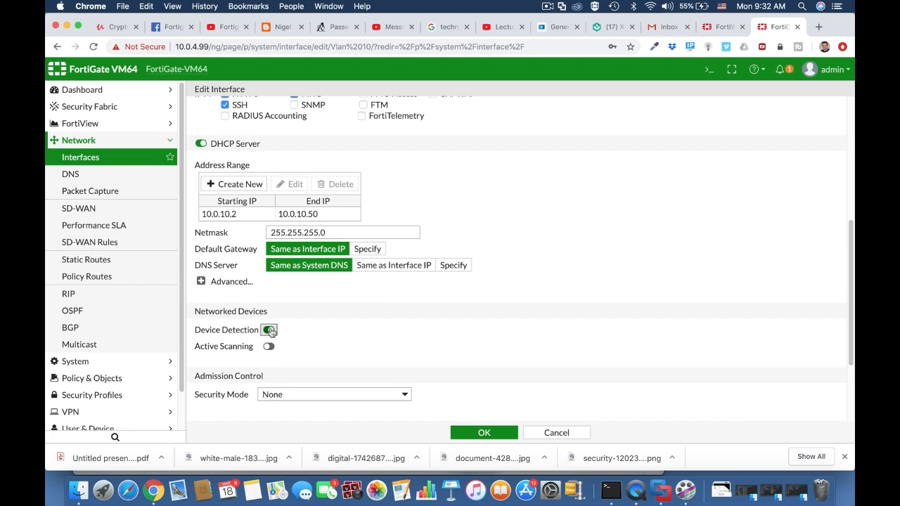
click(269, 346)
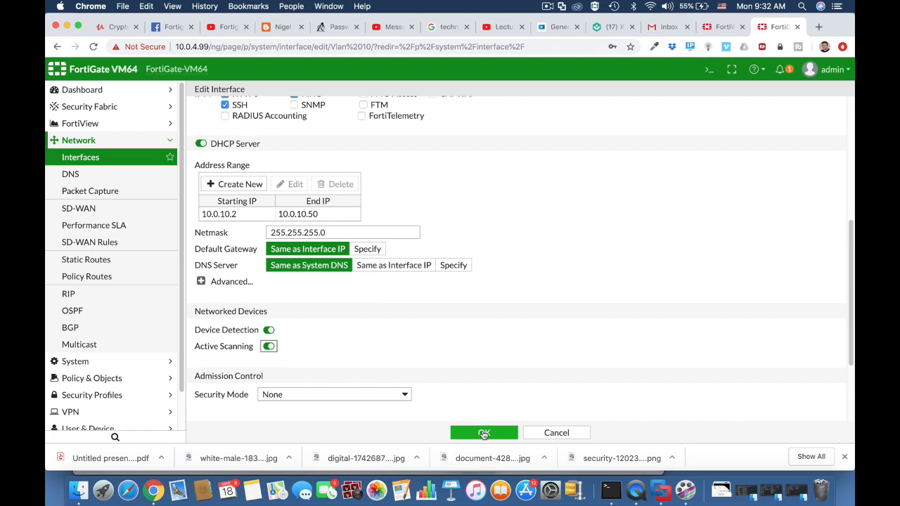
click(483, 433)
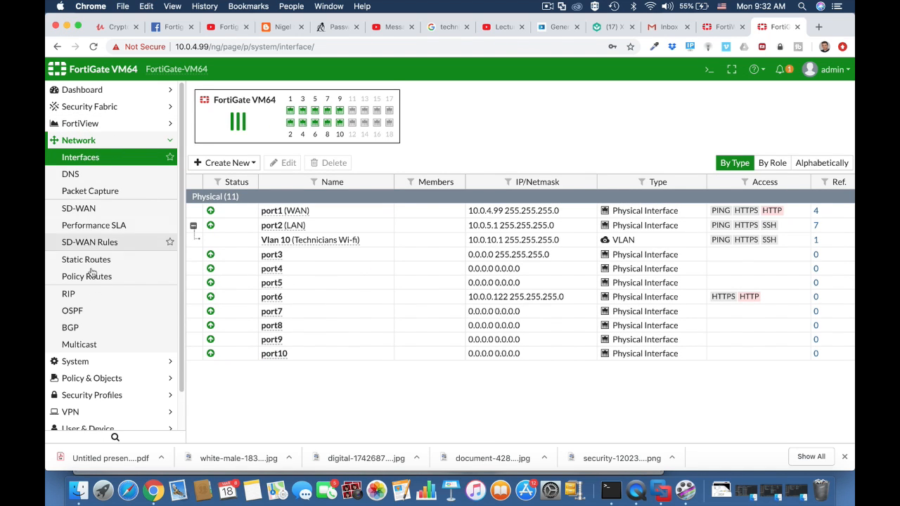
Create a new IPv4 firewall policy named Technicians WIFI access
click(105, 378)
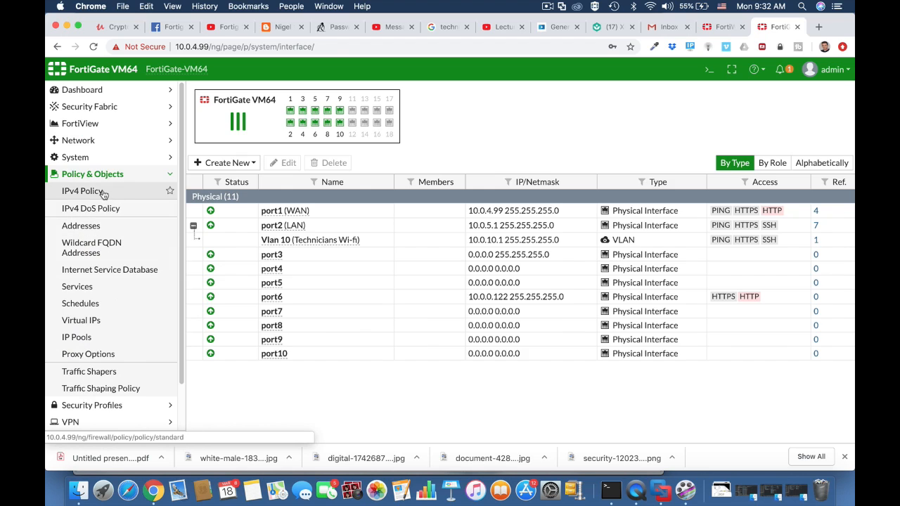
click(103, 192)
click(96, 227)
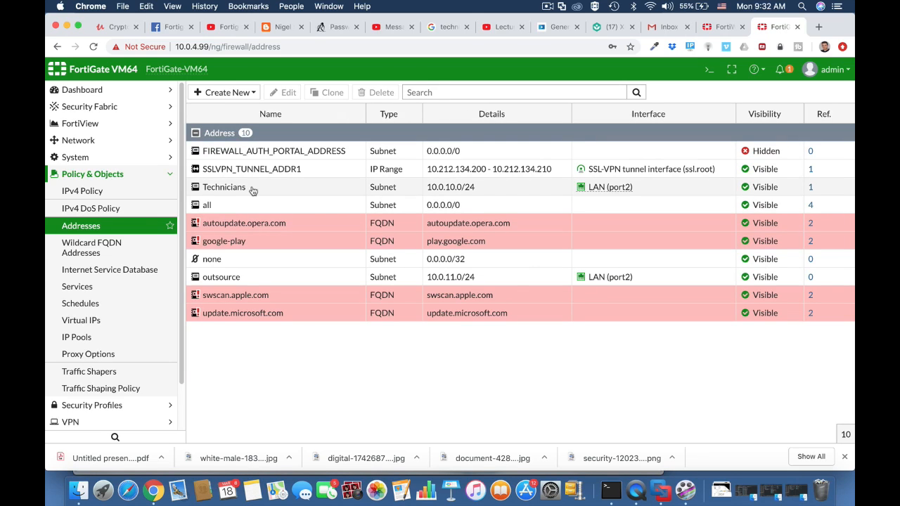
click(253, 190)
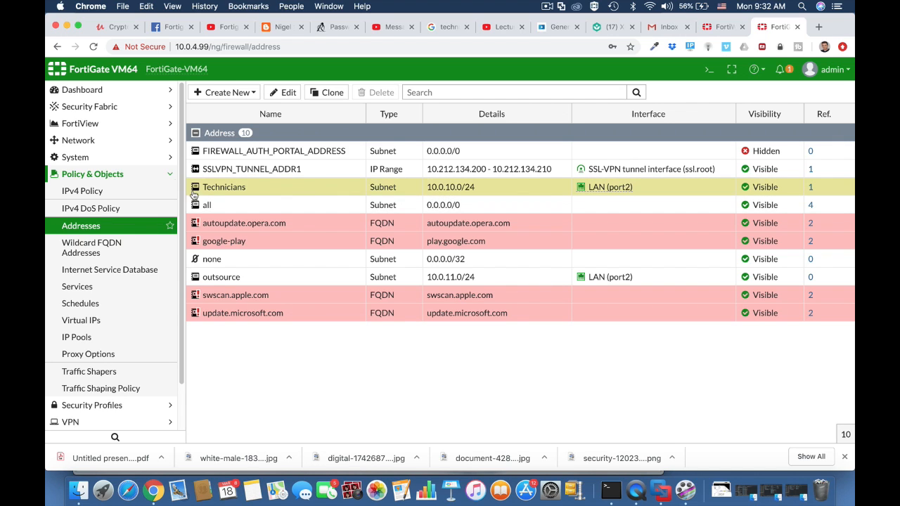
click(121, 194)
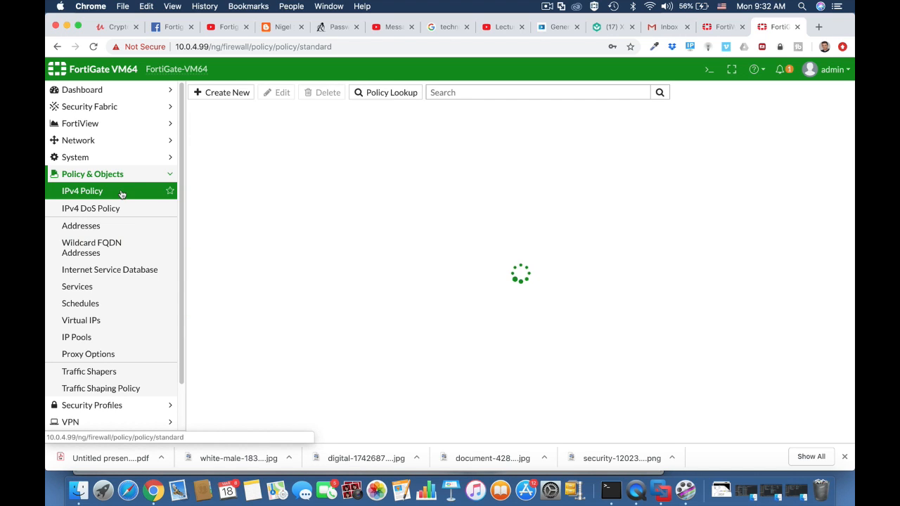
click(221, 96)
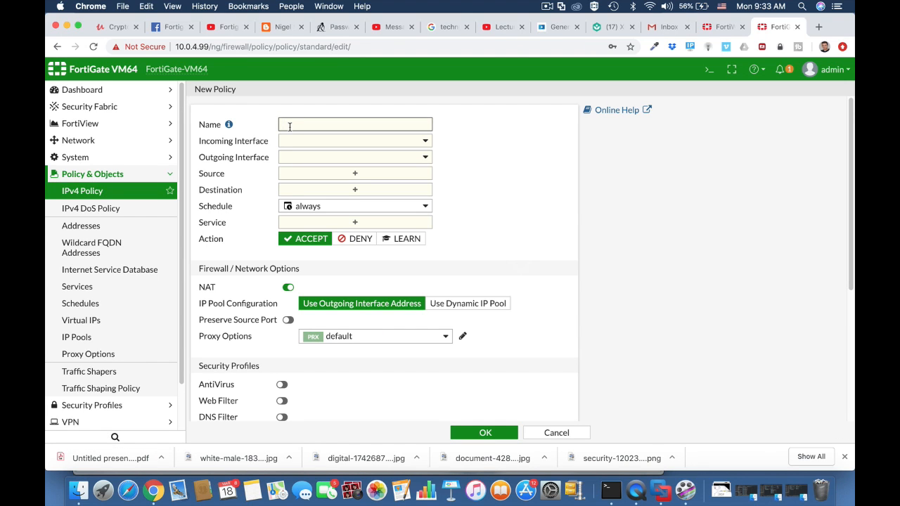
text(Technicians WiFI access)
Set the policy's incoming interface to Technicians Wi-fi (Vlan 10) and outgoing interface to WAN (port1)
click(354, 142)
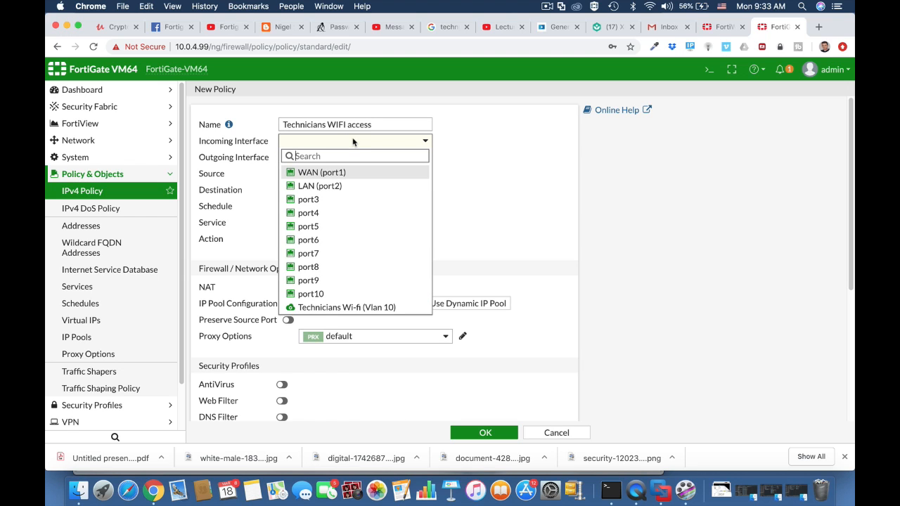
mouse_move(346, 287)
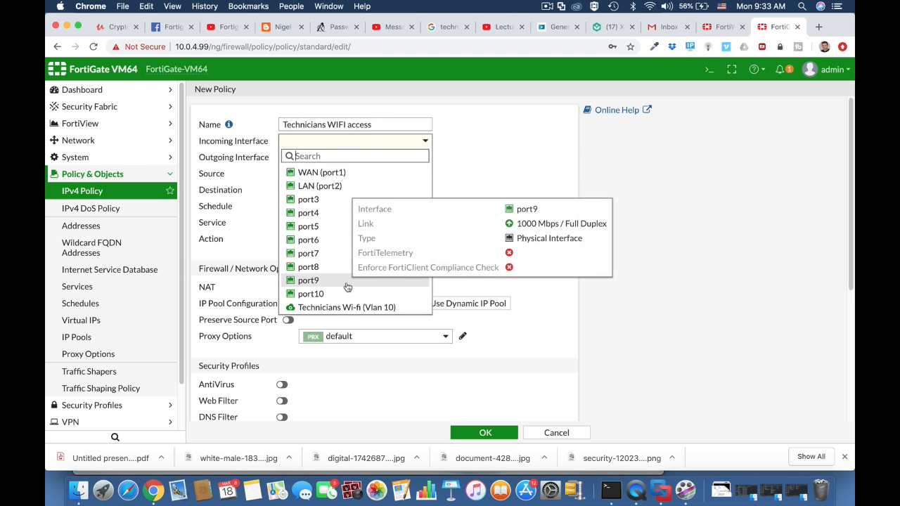
click(345, 308)
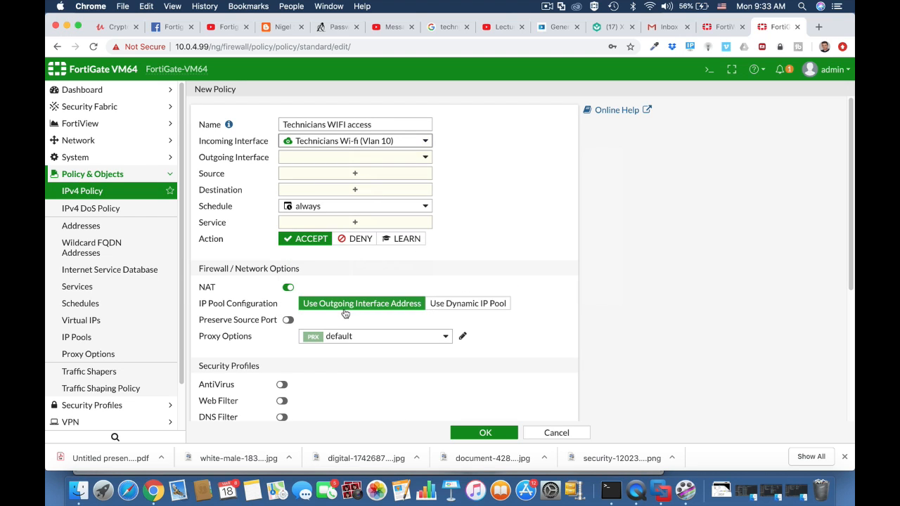
click(352, 161)
click(315, 191)
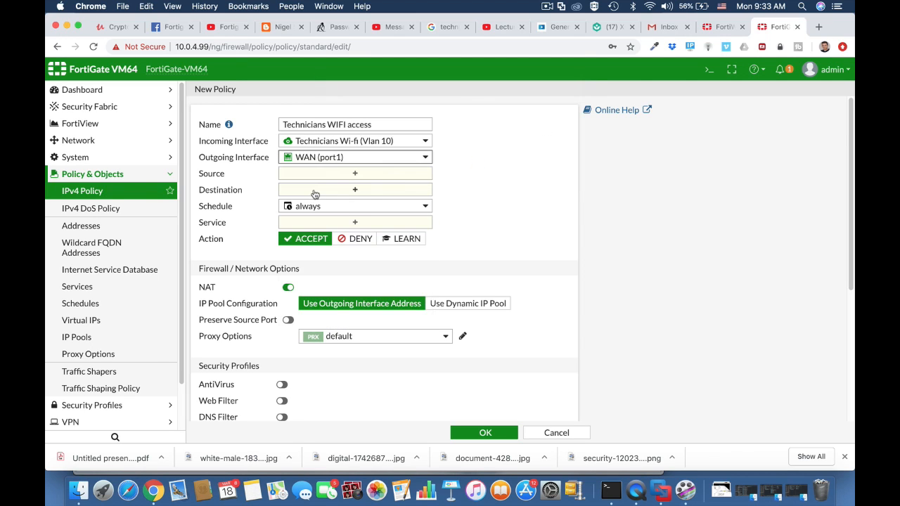
Set the policy source to the technicians user group and the all address
click(335, 177)
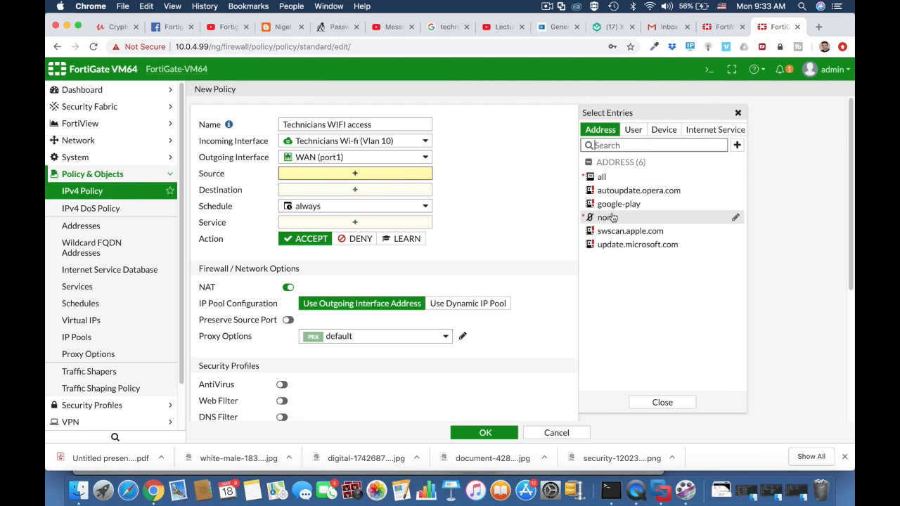
click(634, 130)
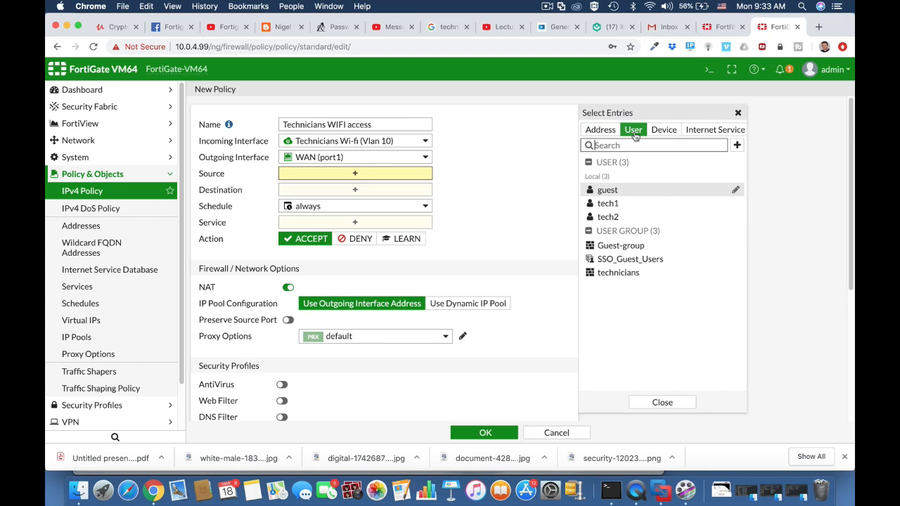
click(636, 280)
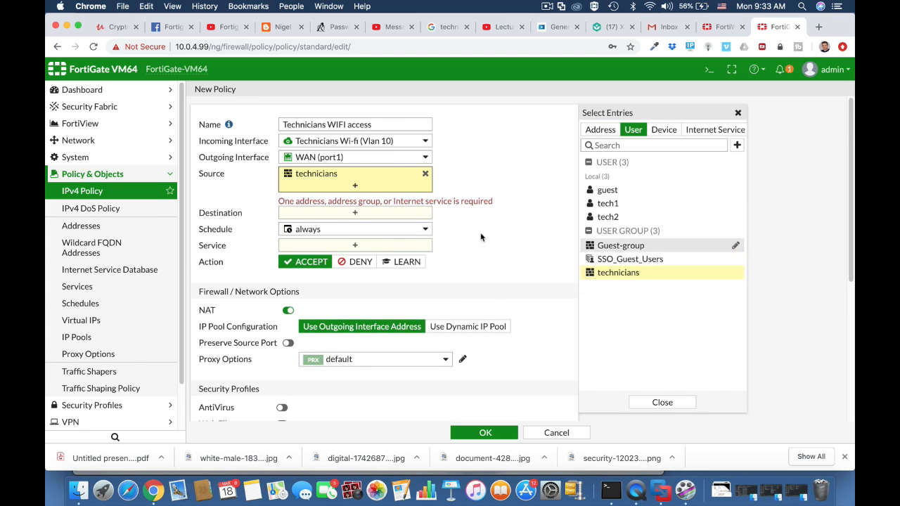
click(600, 130)
click(602, 177)
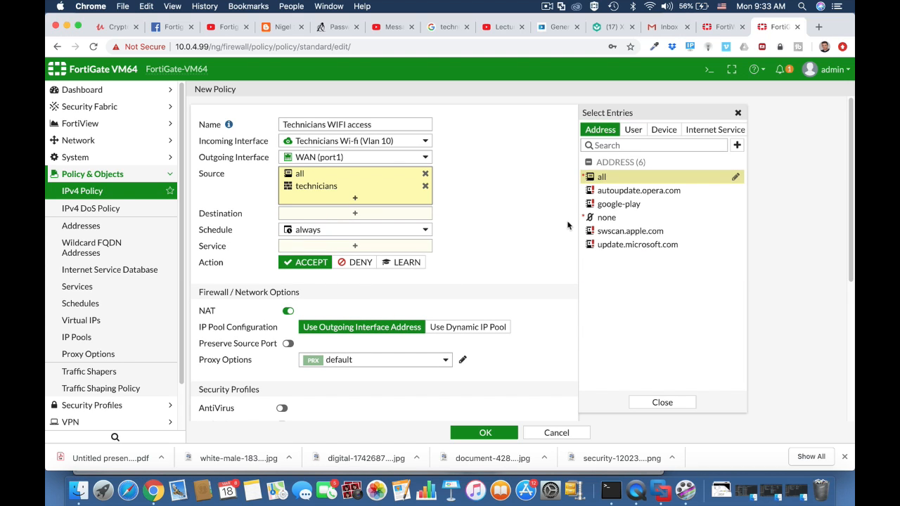
Set the destination to all and the services to HTTP, HTTPS and DNS
click(355, 213)
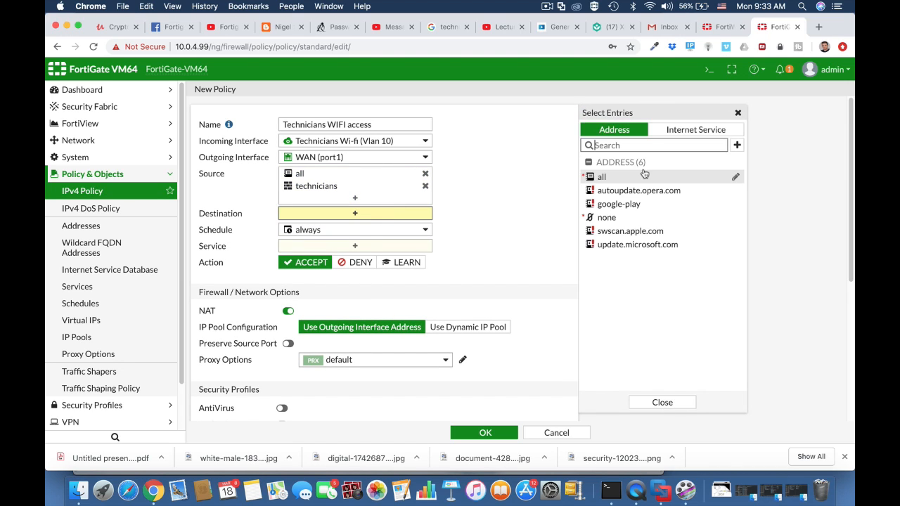
click(602, 177)
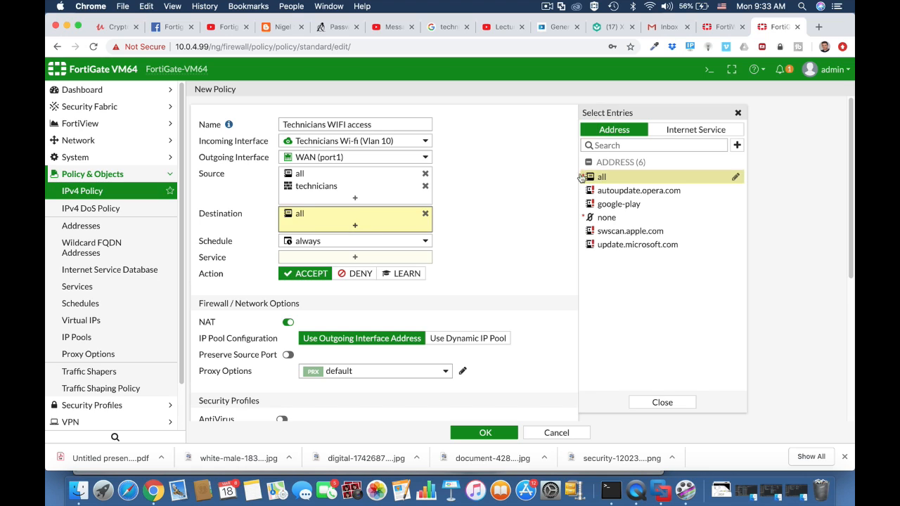
click(364, 260)
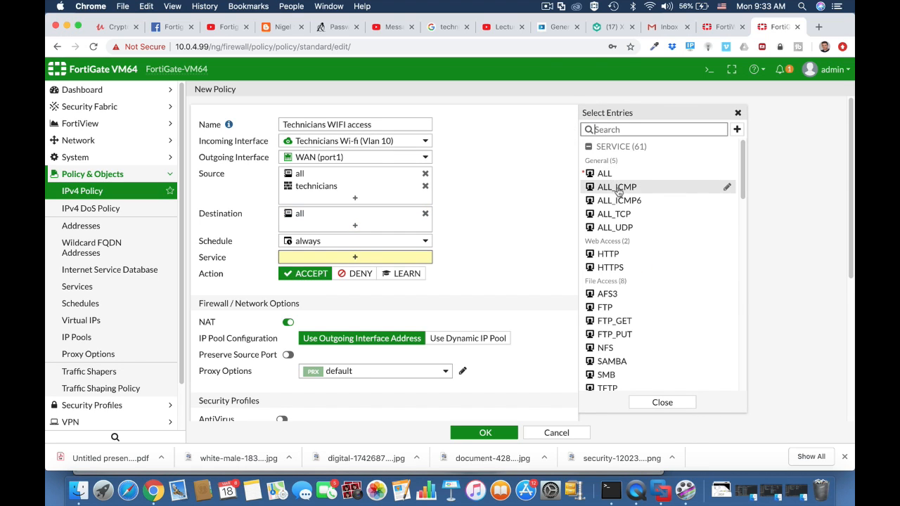
click(613, 268)
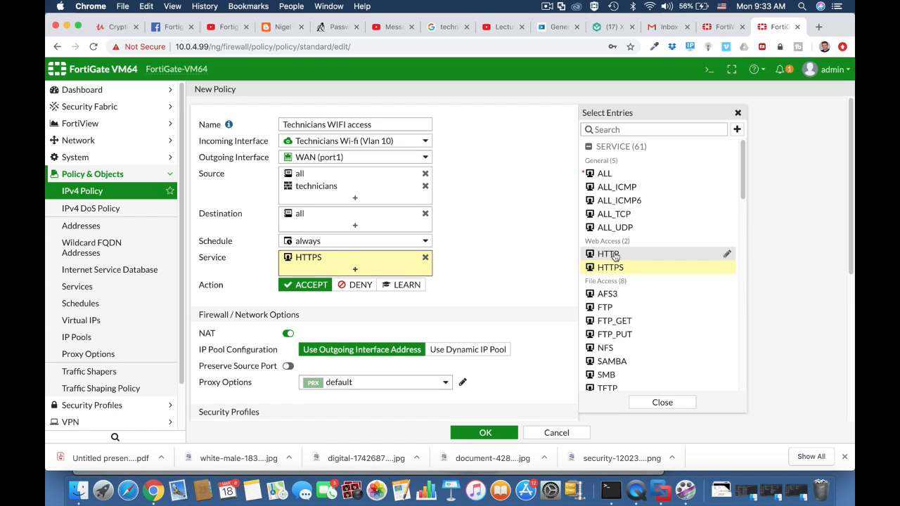
click(609, 253)
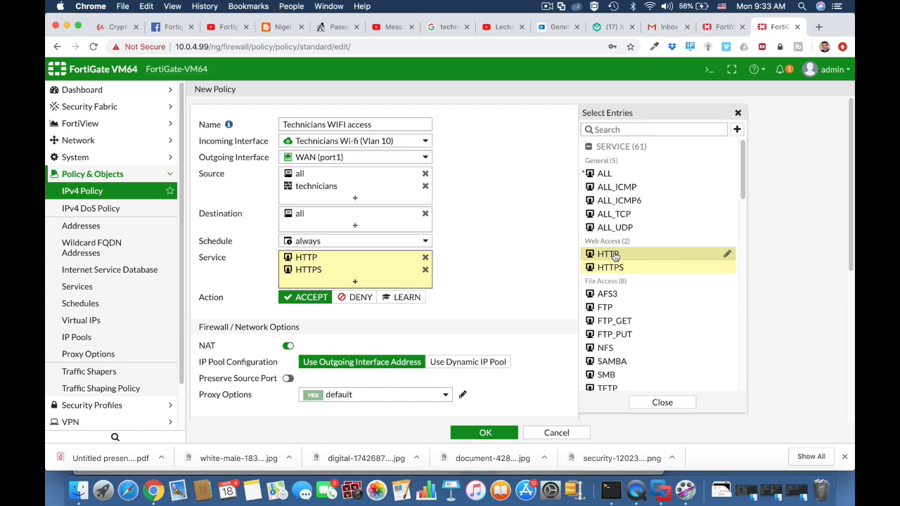
click(628, 130)
text(dns)
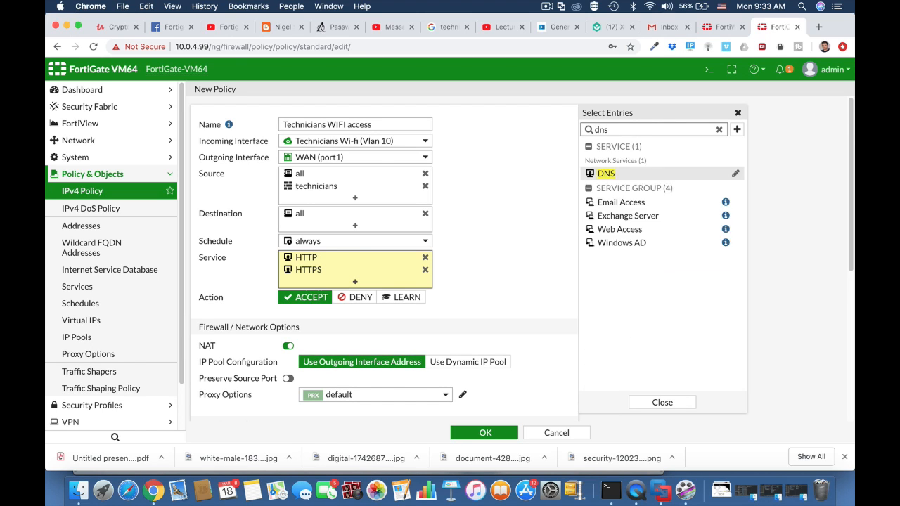
click(607, 174)
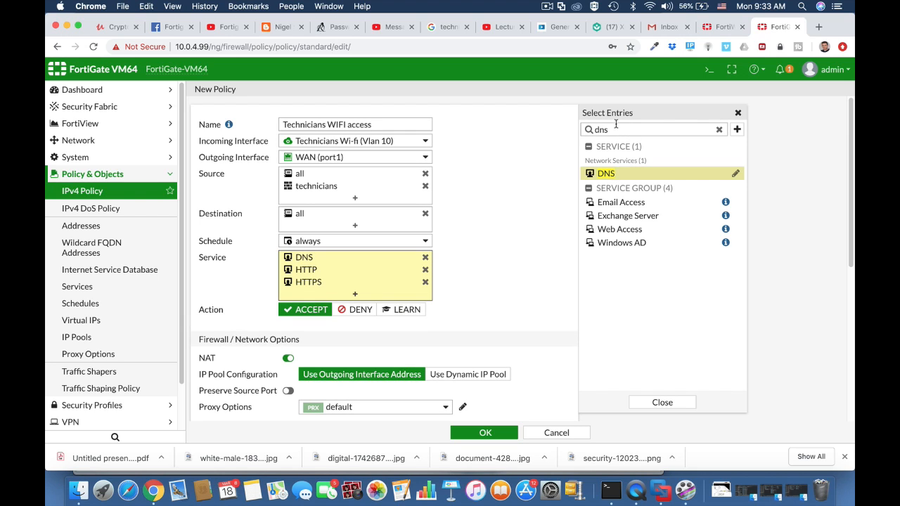
drag(609, 130, 590, 132)
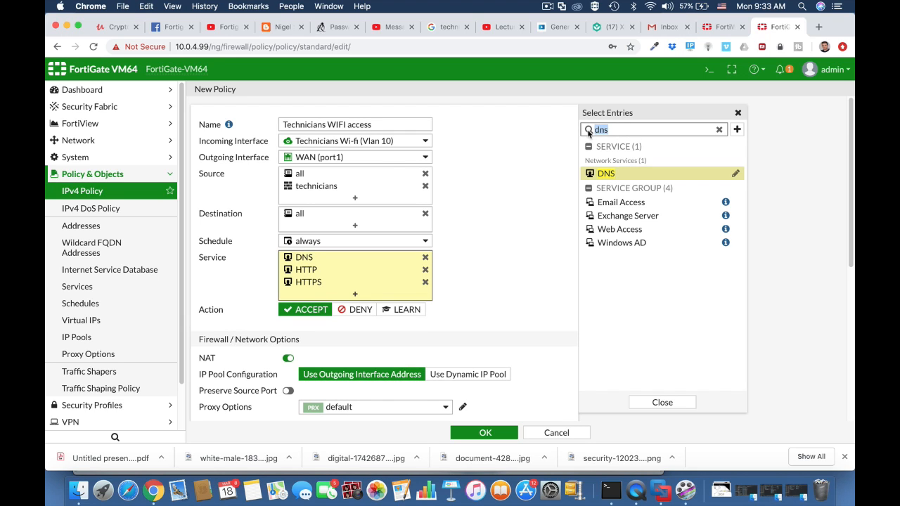
click(502, 292)
Enable the AntiVirus security profile on the policy with the default profile
scroll(379, 356, down, 1)
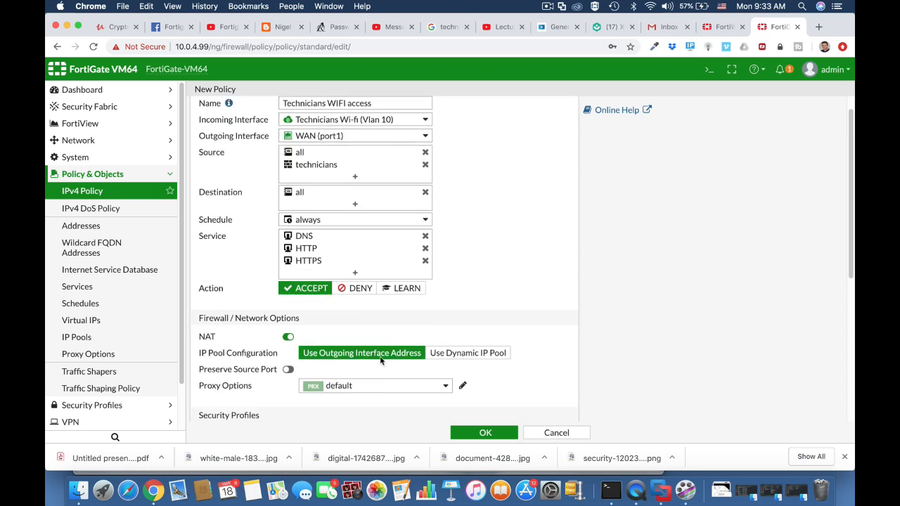
scroll(380, 359, down, 5)
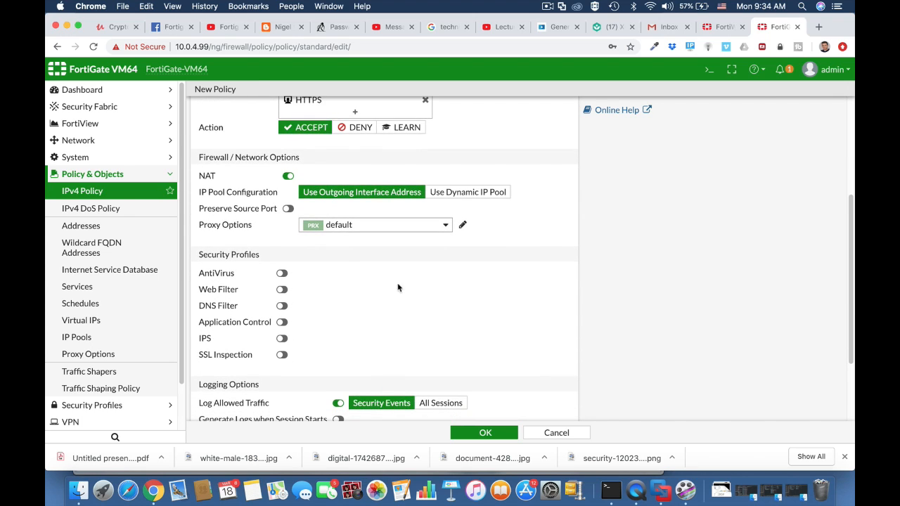
click(281, 273)
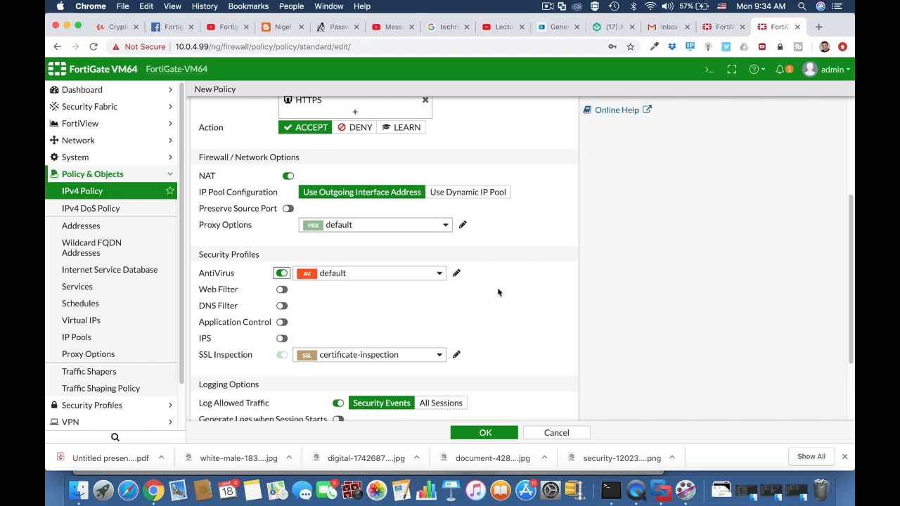
Add the technicians BYOD device group to the policy source, save the policy and expand its Technicians Wi-fi to WAN section
scroll(498, 292, up, 6)
click(371, 198)
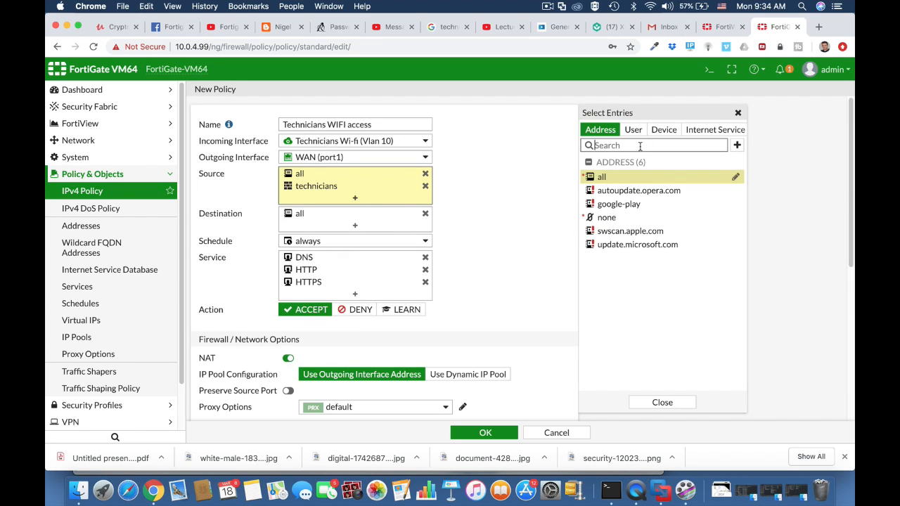
click(663, 131)
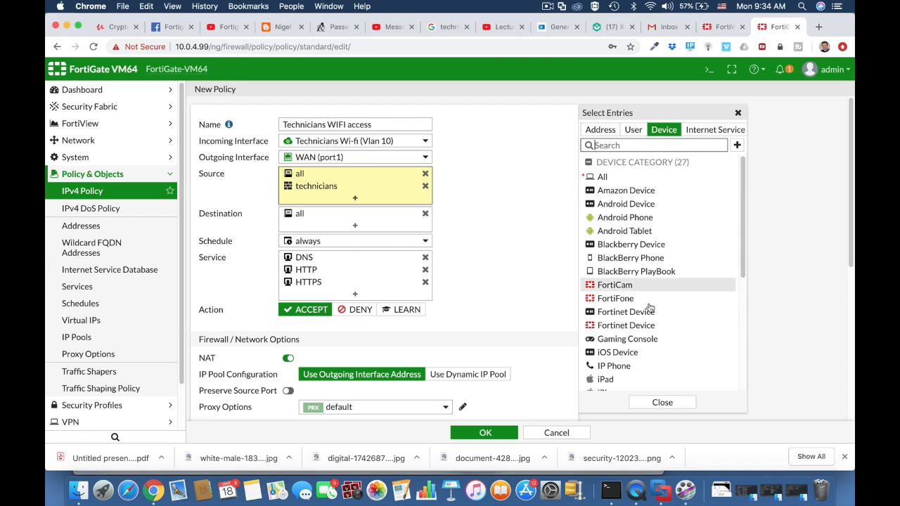
scroll(654, 322, down, 5)
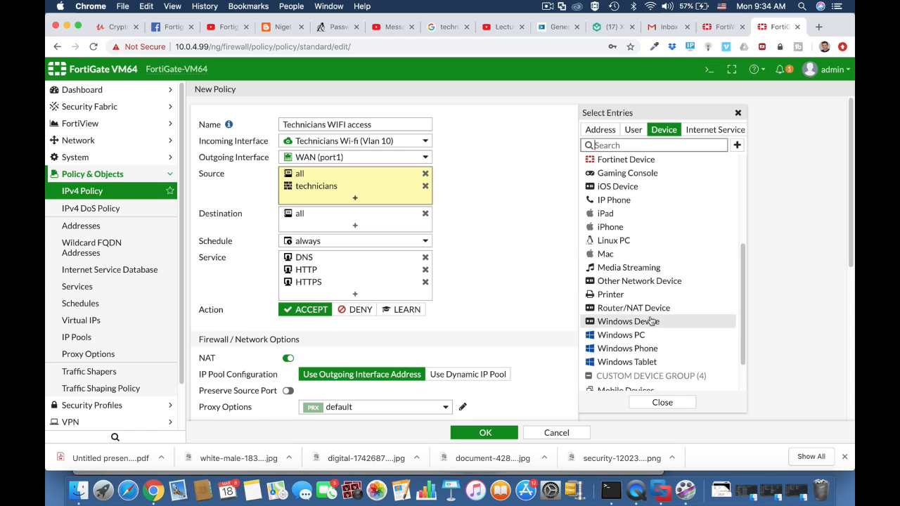
scroll(653, 316, down, 2)
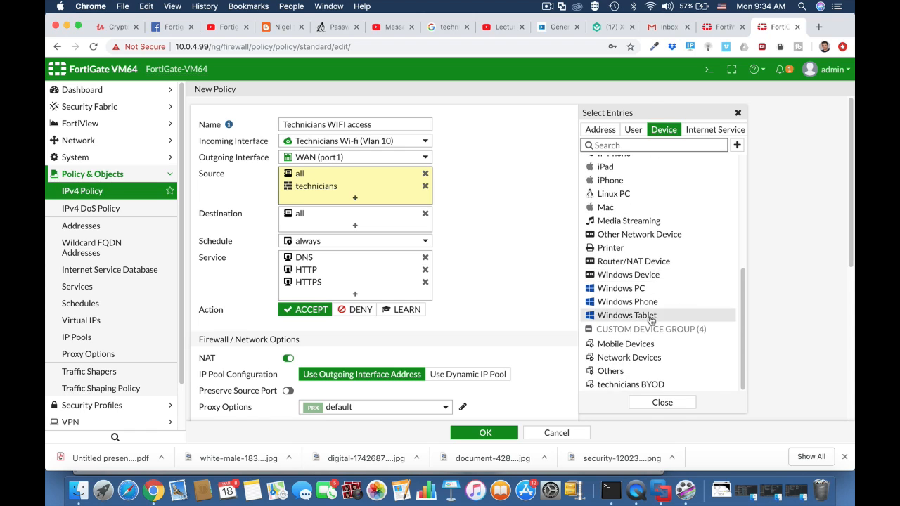
click(644, 388)
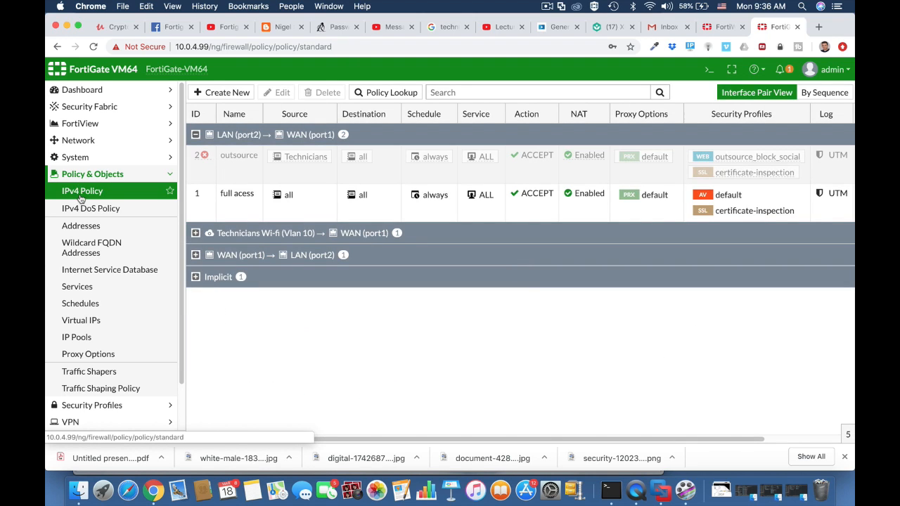
click(195, 235)
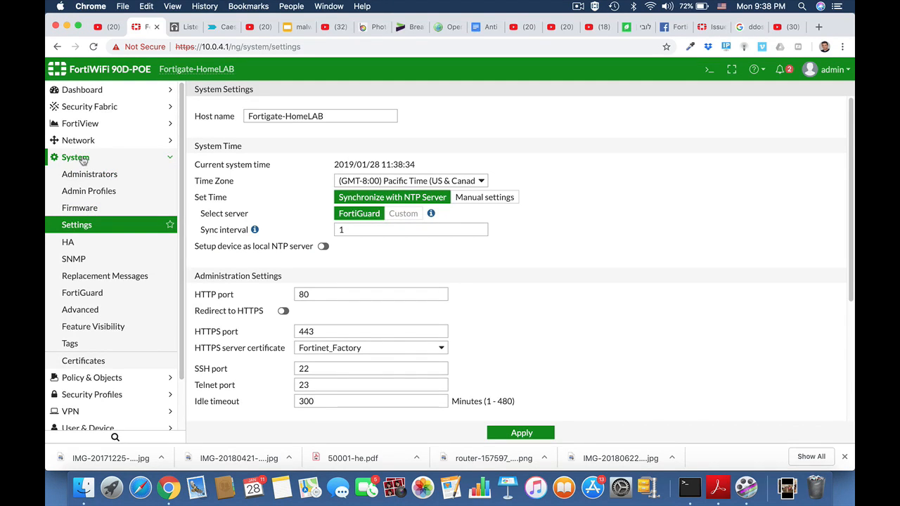
Open the IPv4 policy list
click(83, 160)
click(82, 175)
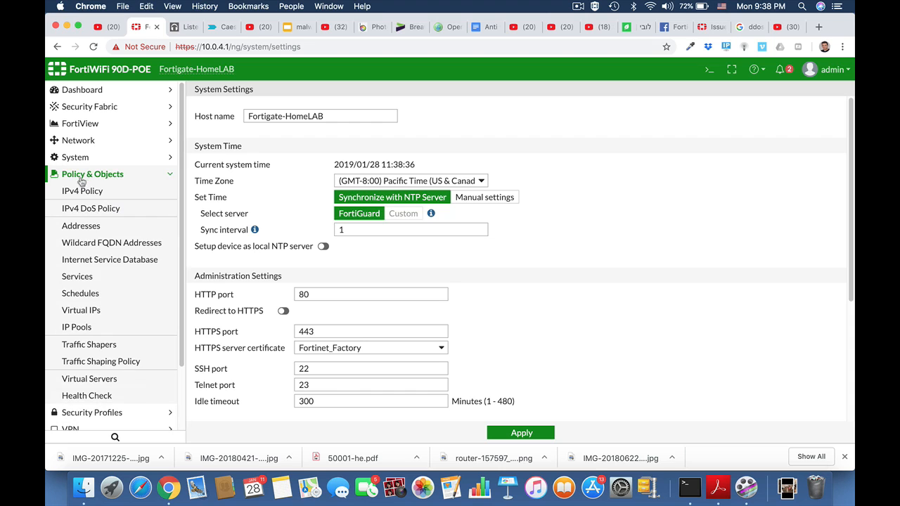
click(80, 192)
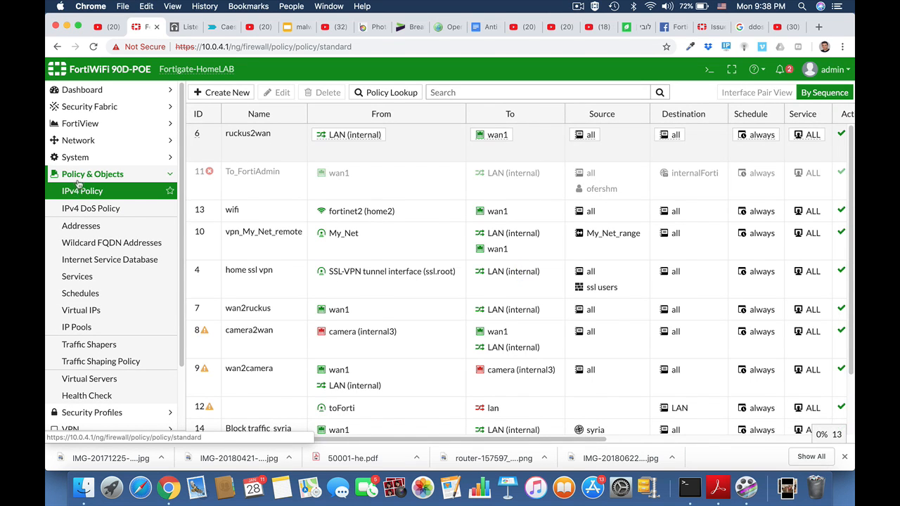
click(78, 176)
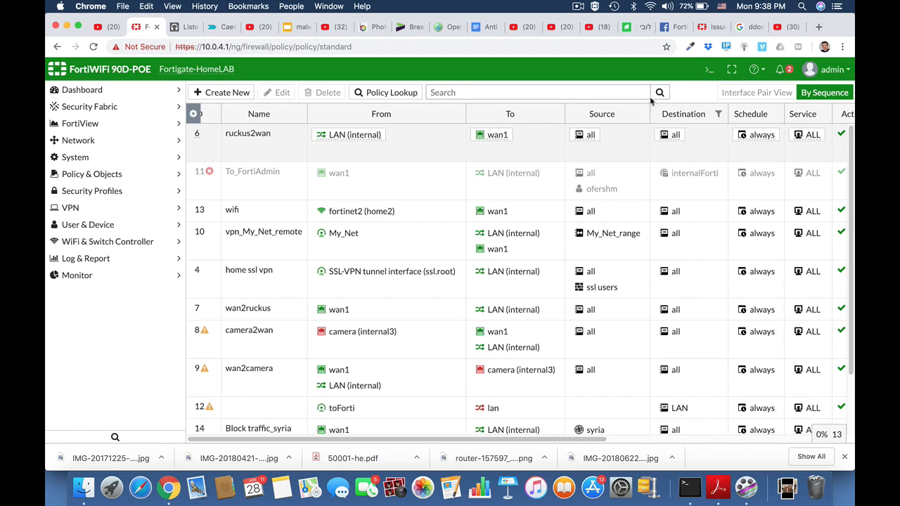
Back up the system configuration to the local PC without encryption
click(843, 73)
mouse_move(811, 140)
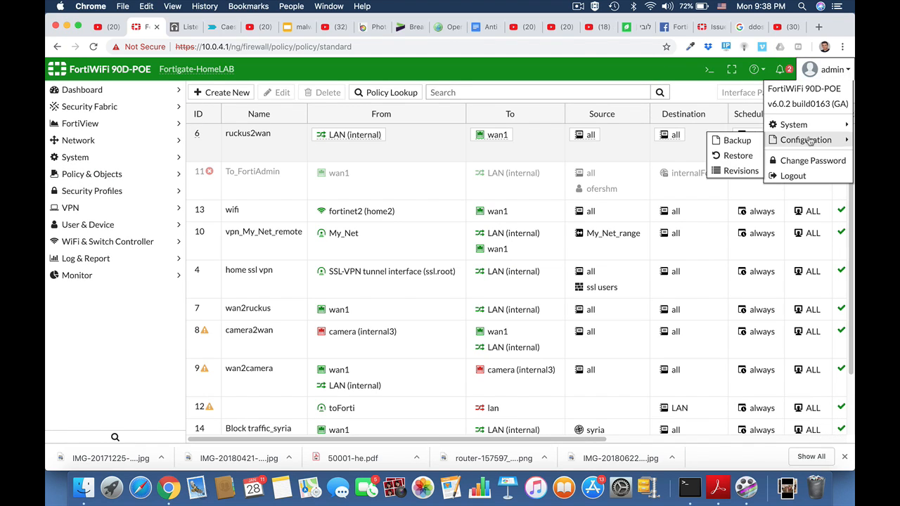
click(744, 145)
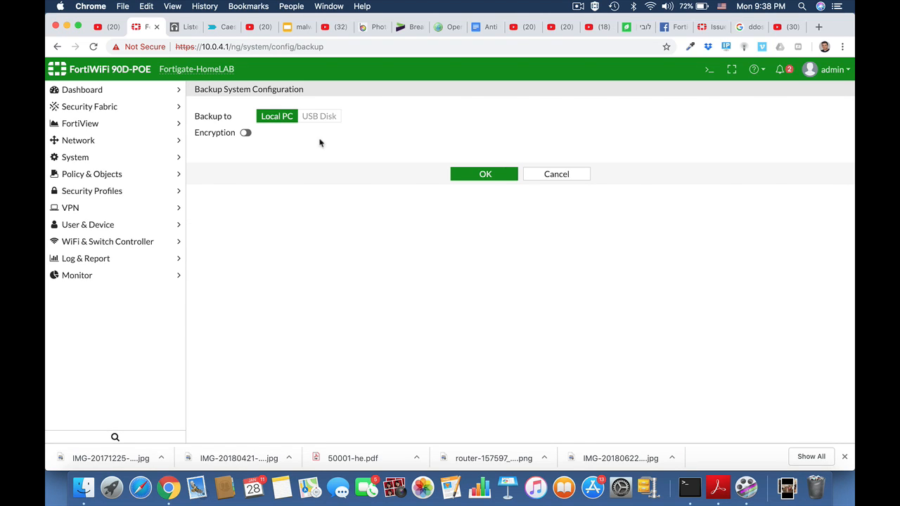
click(247, 134)
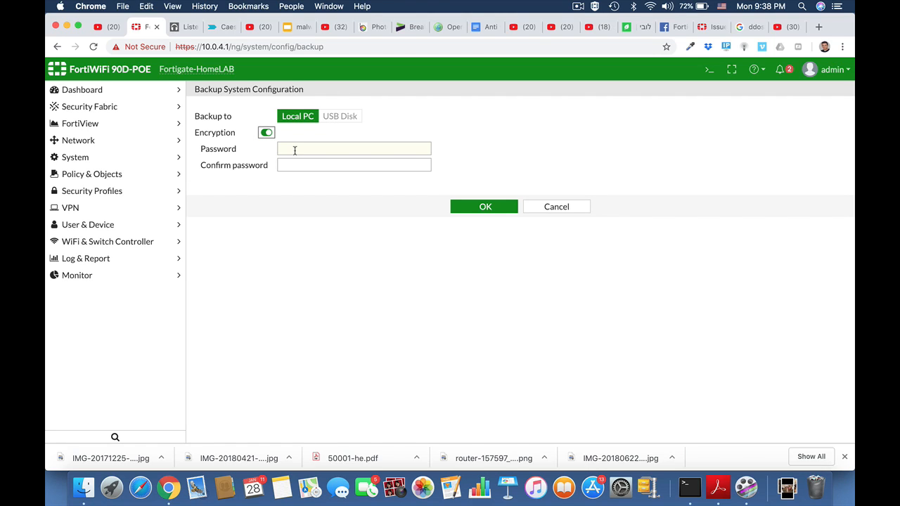
click(264, 132)
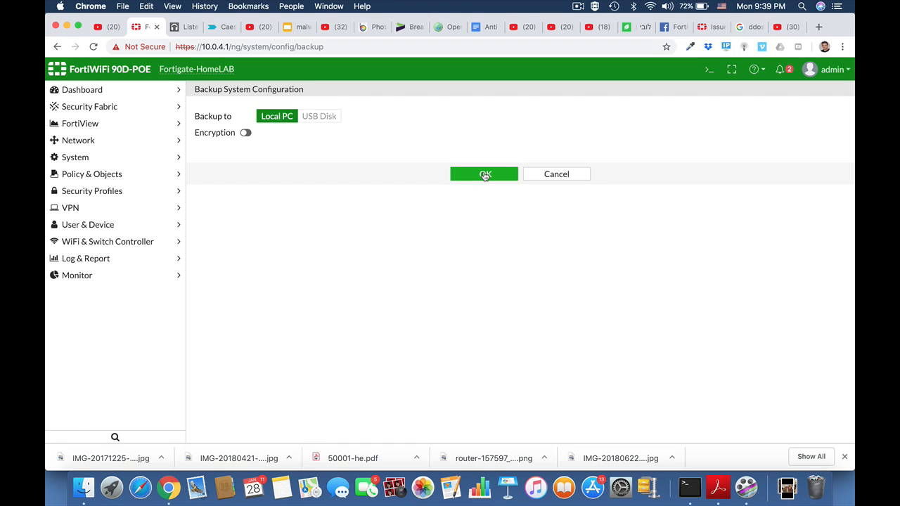
click(485, 175)
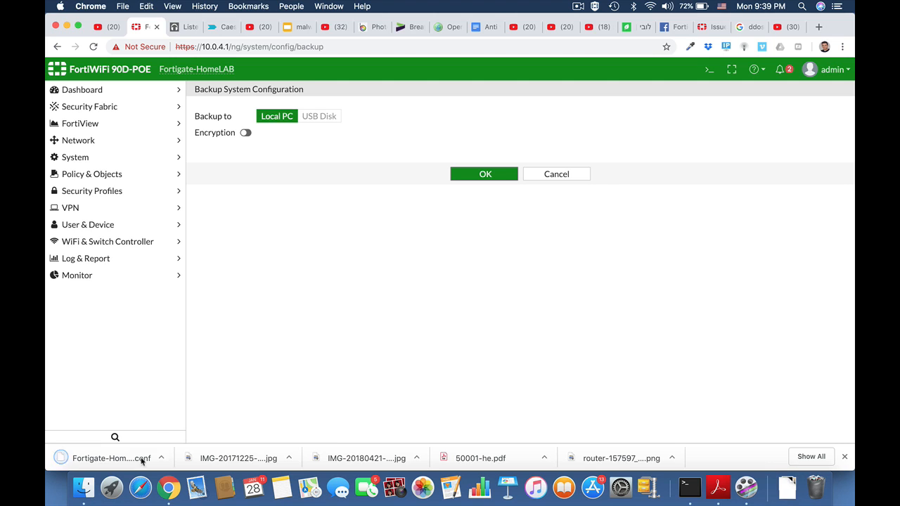
Open the downloaded configuration backup file in TextEdit and maximize its window
click(161, 458)
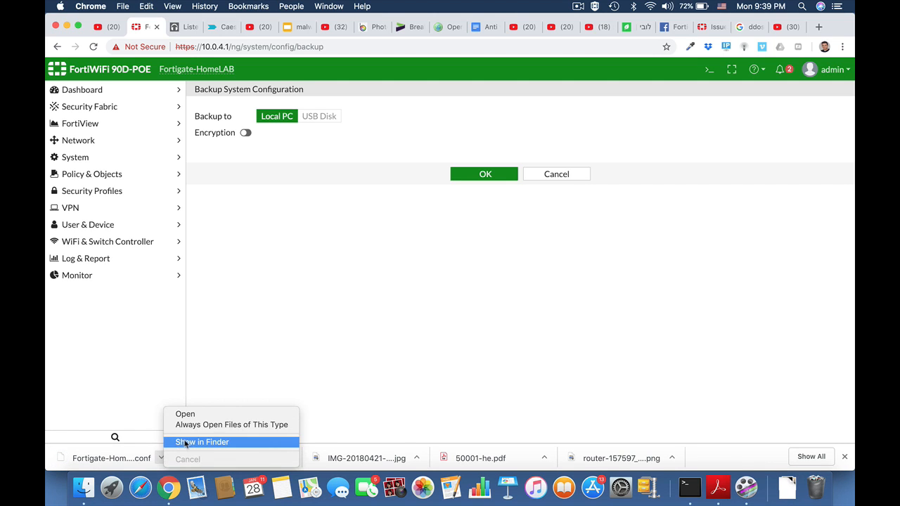
click(185, 441)
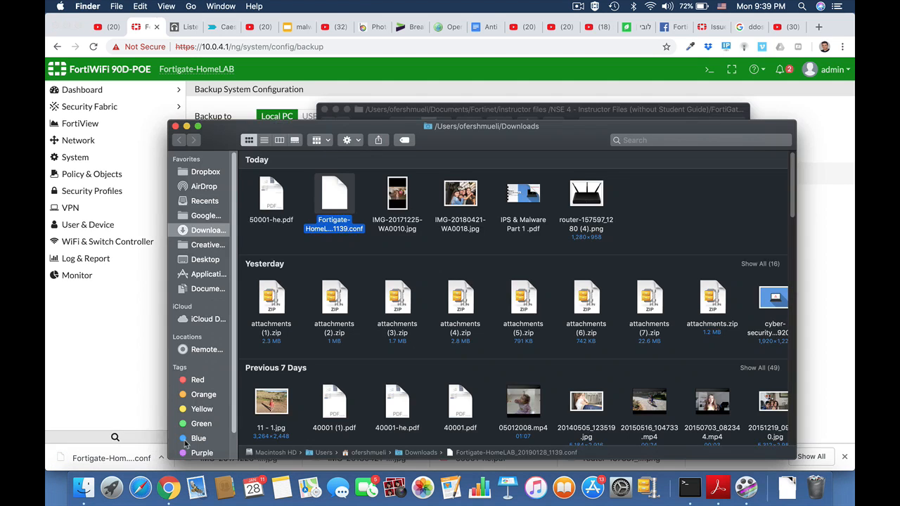
double_click(335, 198)
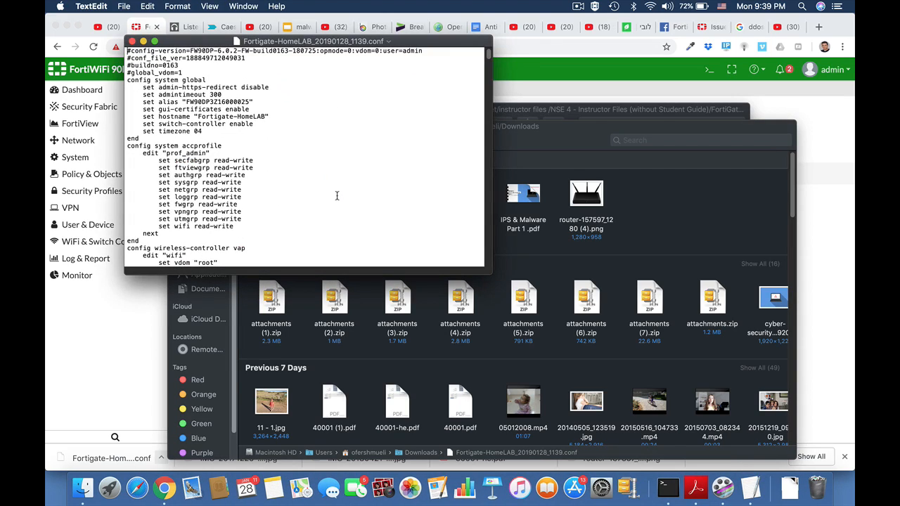
click(155, 41)
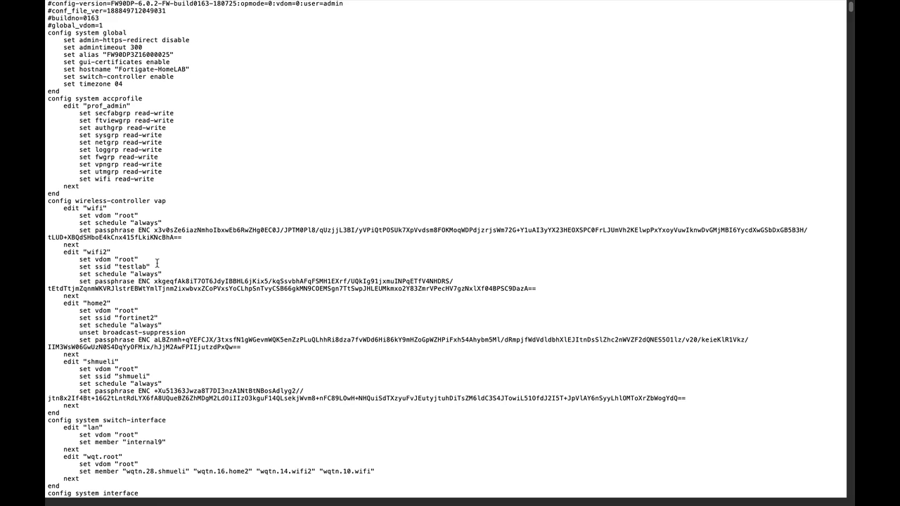
Search the configuration file for pass
key(super+f)
text(pass)
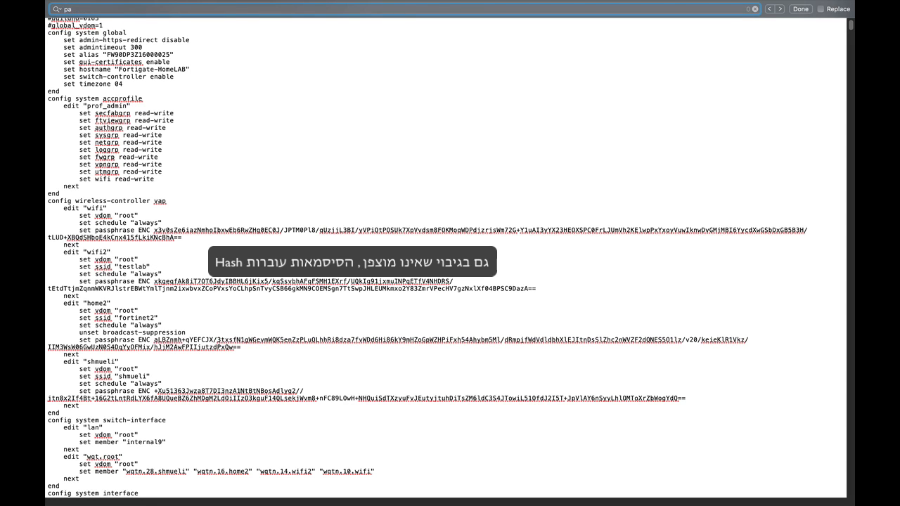
key(Return)
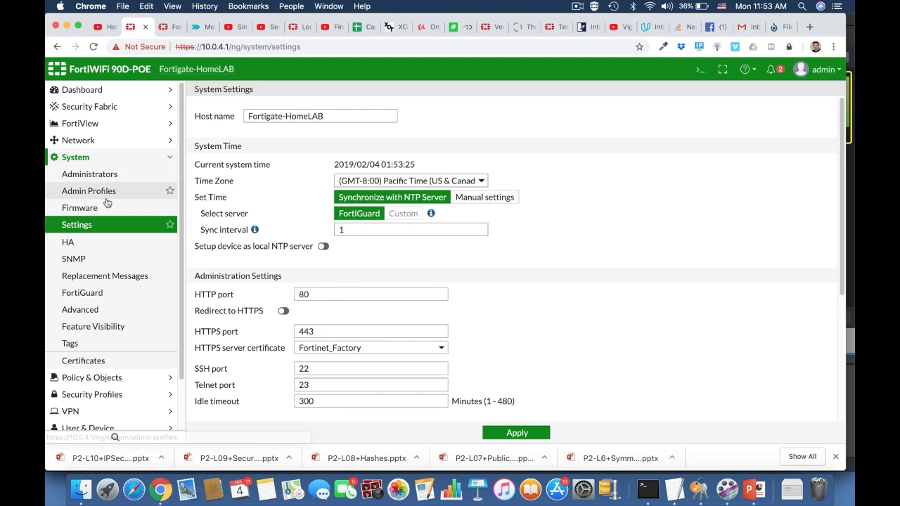
Set the system inspection mode to Proxy and apply the settings
click(90, 226)
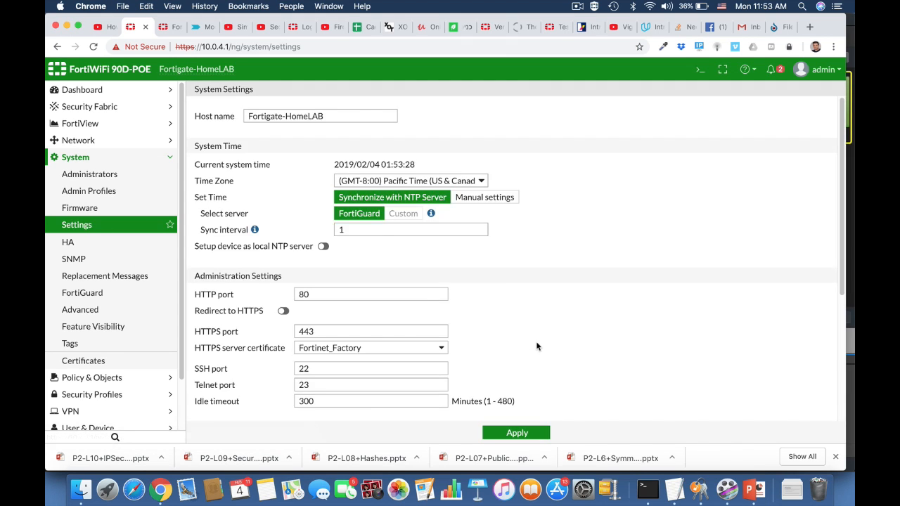
scroll(536, 345, down, 5)
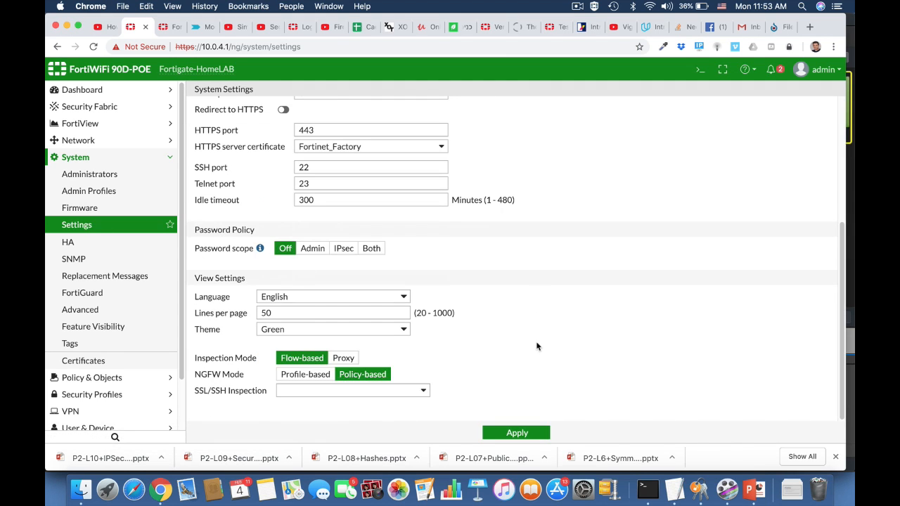
click(350, 362)
click(510, 432)
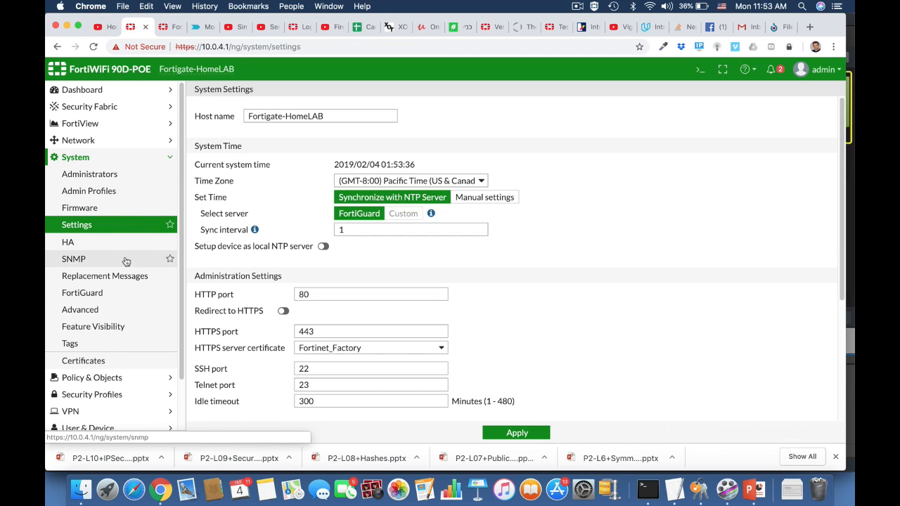
Enable the Explicit Proxy security feature in Feature Visibility and apply the change
click(116, 327)
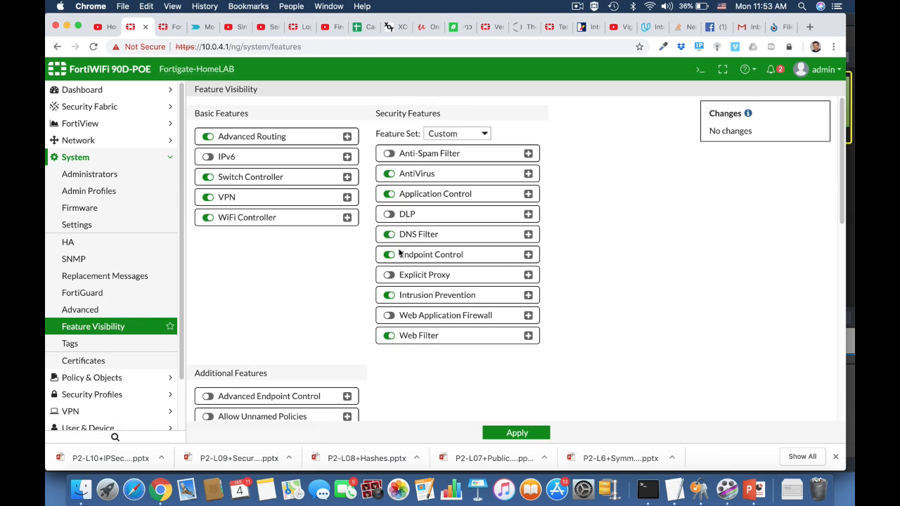
scroll(345, 322, down, 8)
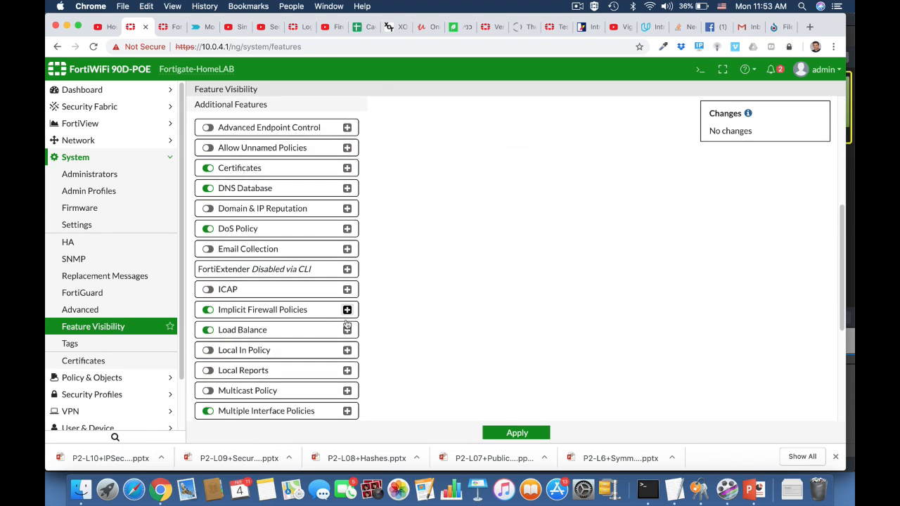
scroll(346, 322, down, 3)
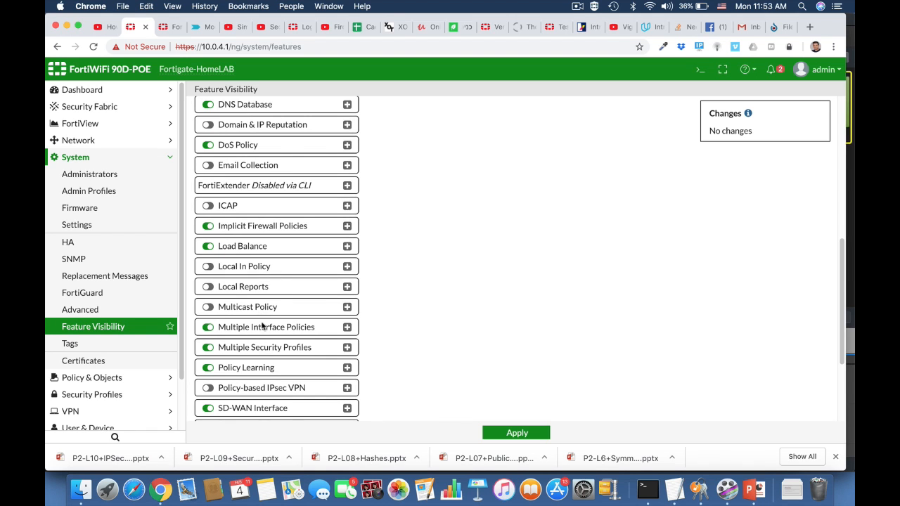
scroll(271, 387, down, 5)
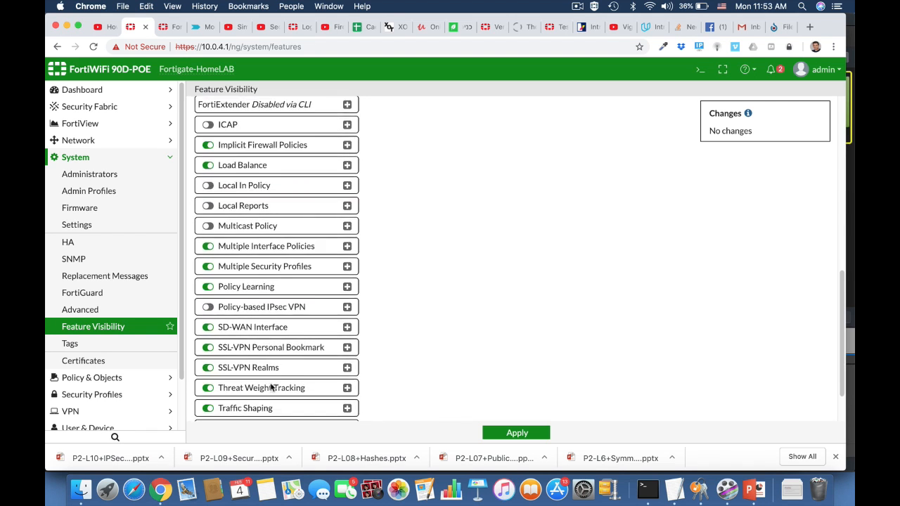
scroll(271, 387, up, 15)
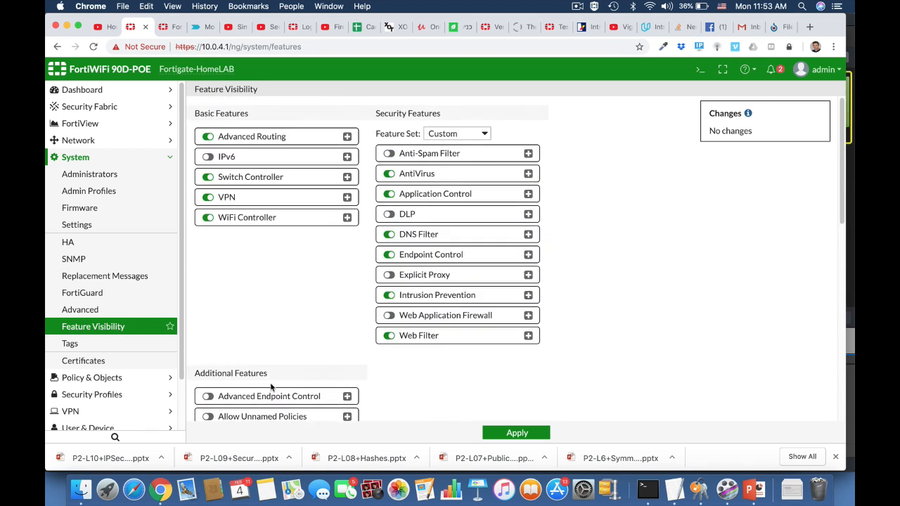
click(391, 275)
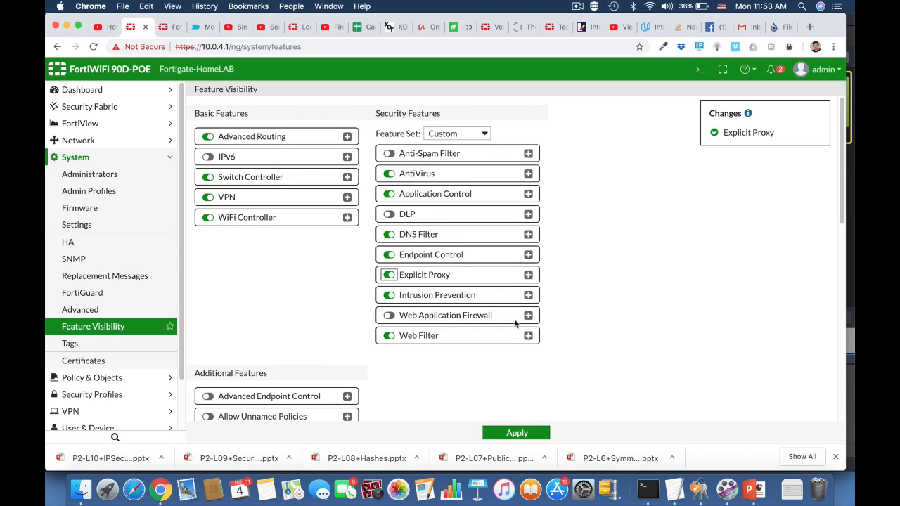
click(503, 434)
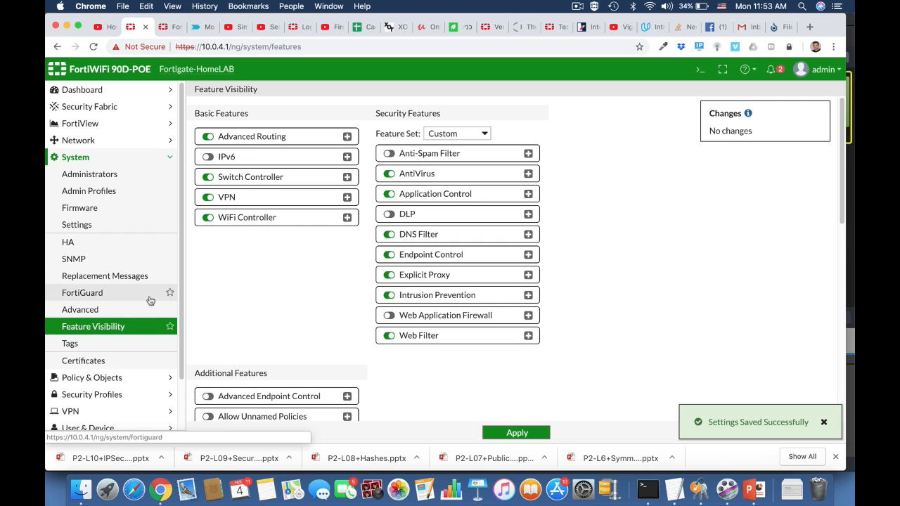
Enable the explicit web proxy listening on LAN (internal) with HTTP port 8080
click(79, 140)
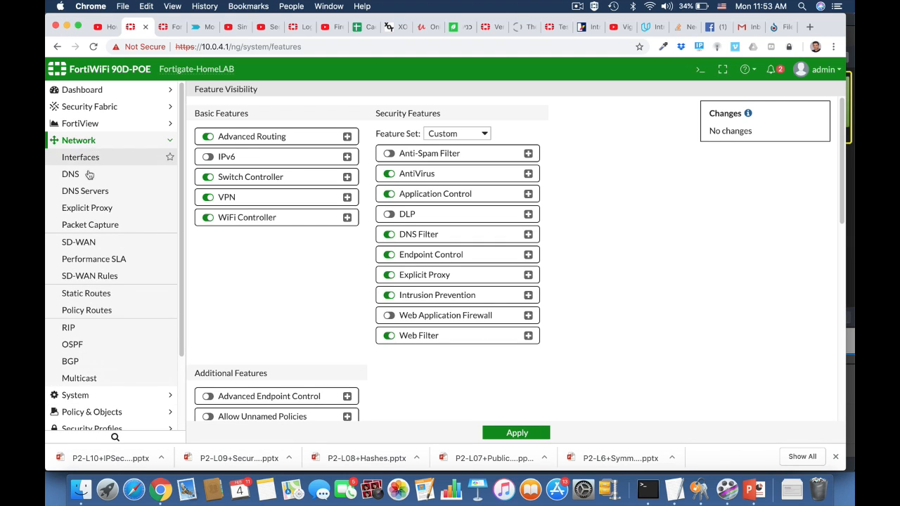
click(108, 215)
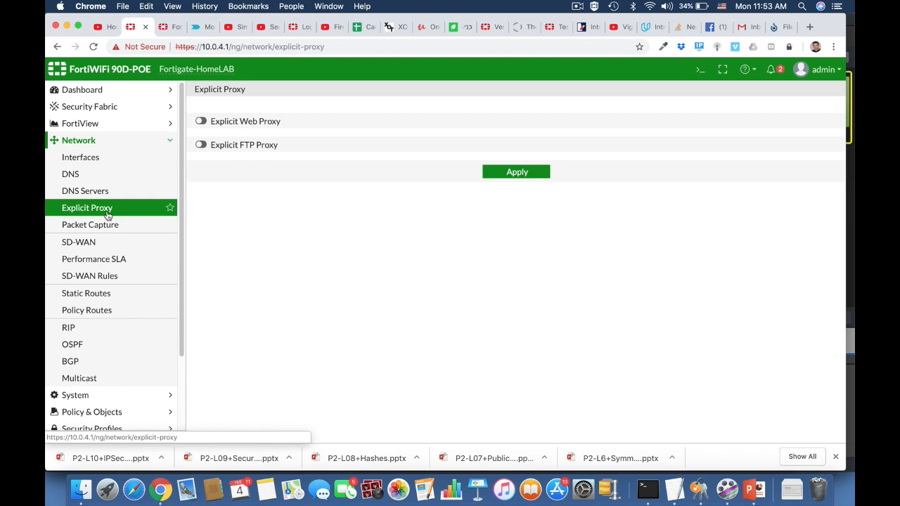
click(202, 122)
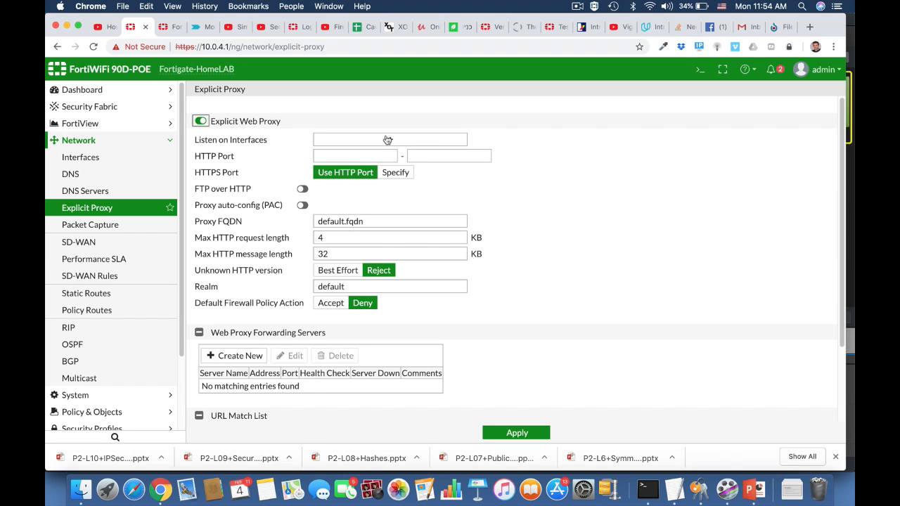
click(388, 140)
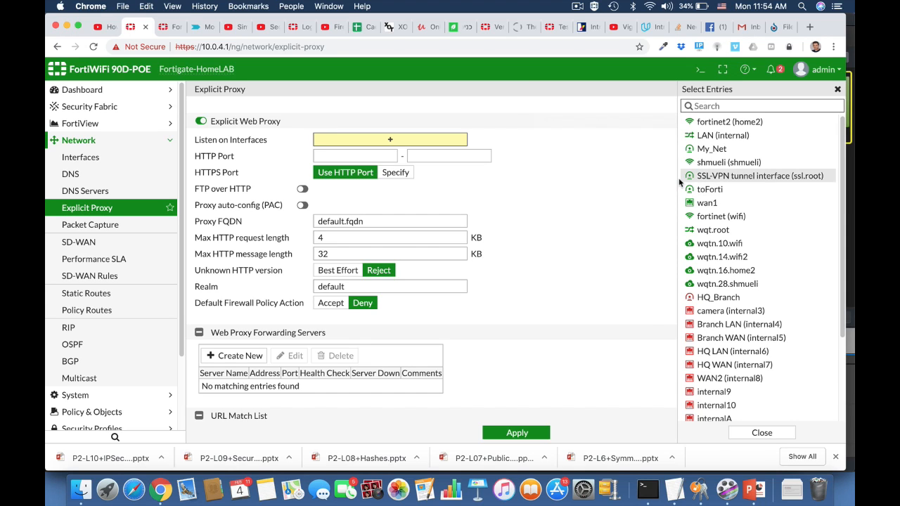
click(710, 136)
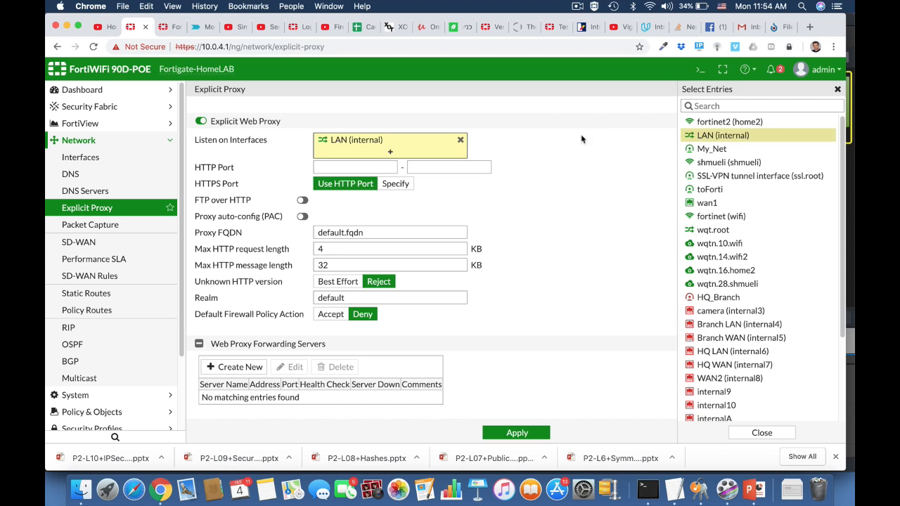
click(370, 168)
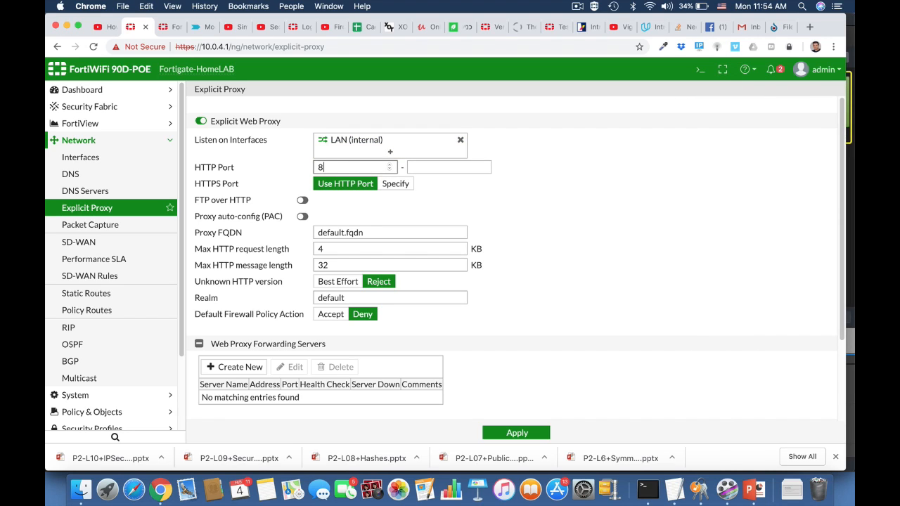
click(459, 166)
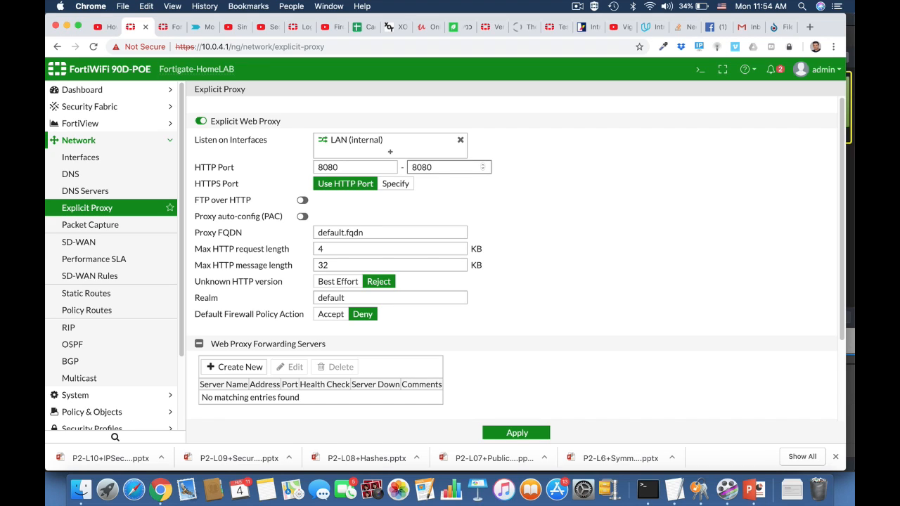
Enable proxy auto-config (PAC) and apply the default PAC file content
click(557, 234)
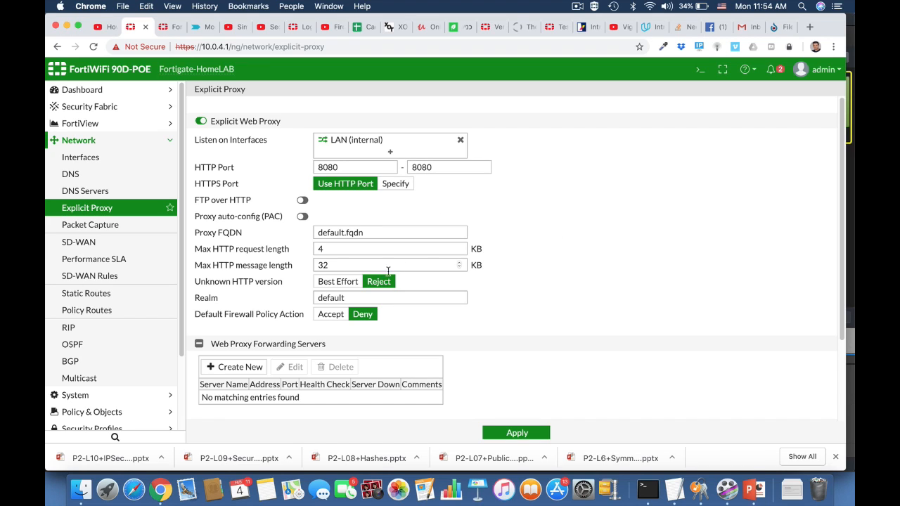
click(303, 219)
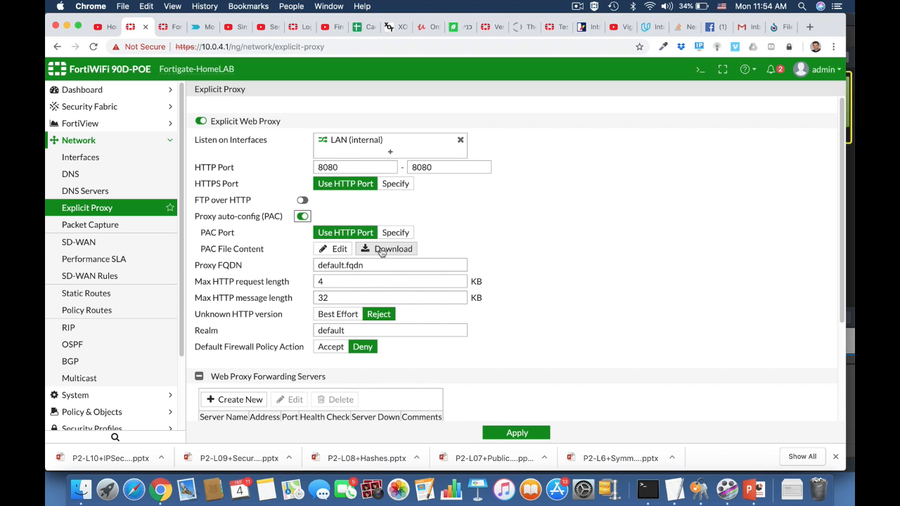
click(345, 250)
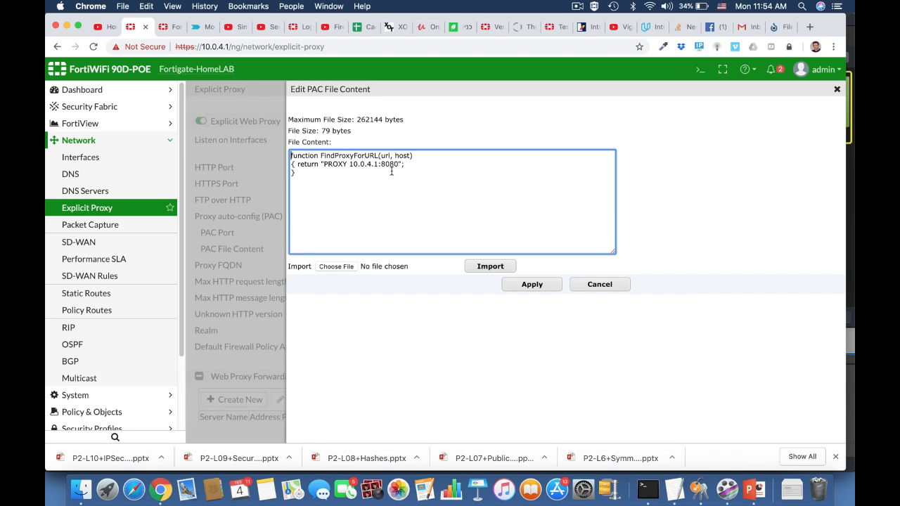
click(532, 285)
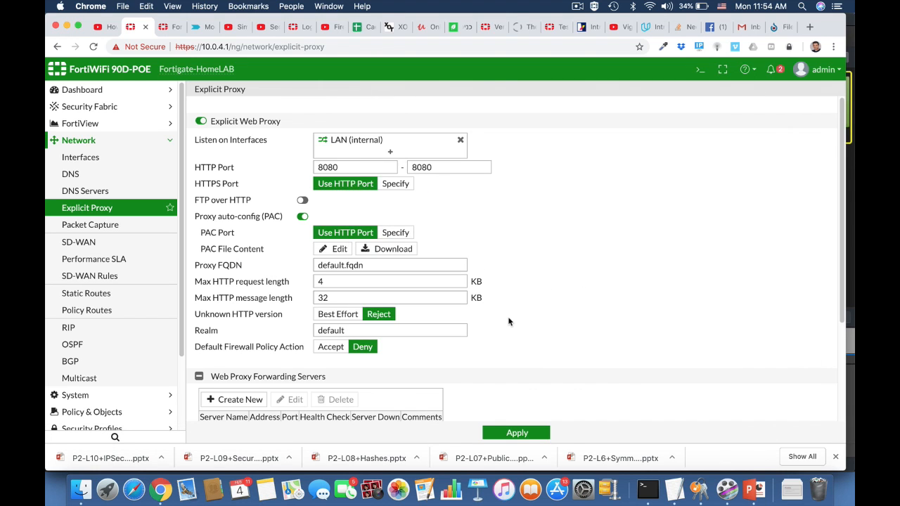
scroll(510, 321, down, 5)
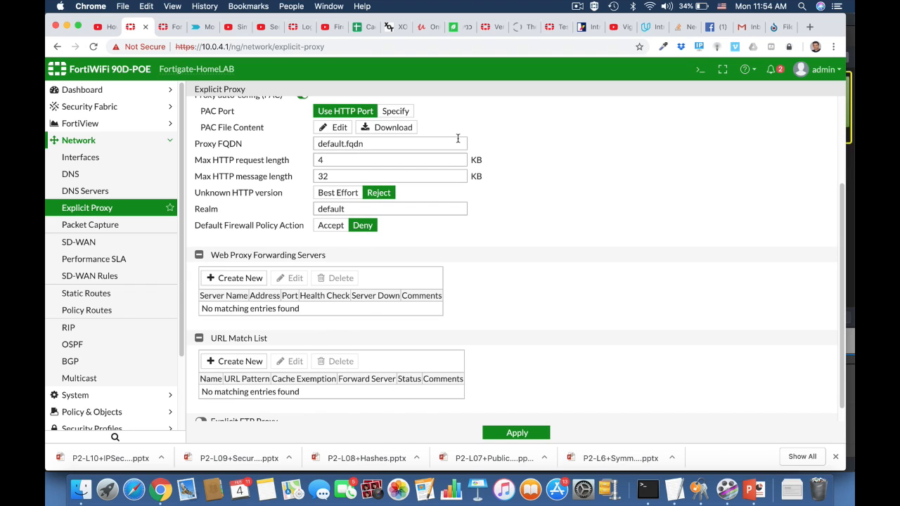
Apply the explicit proxy settings
click(500, 436)
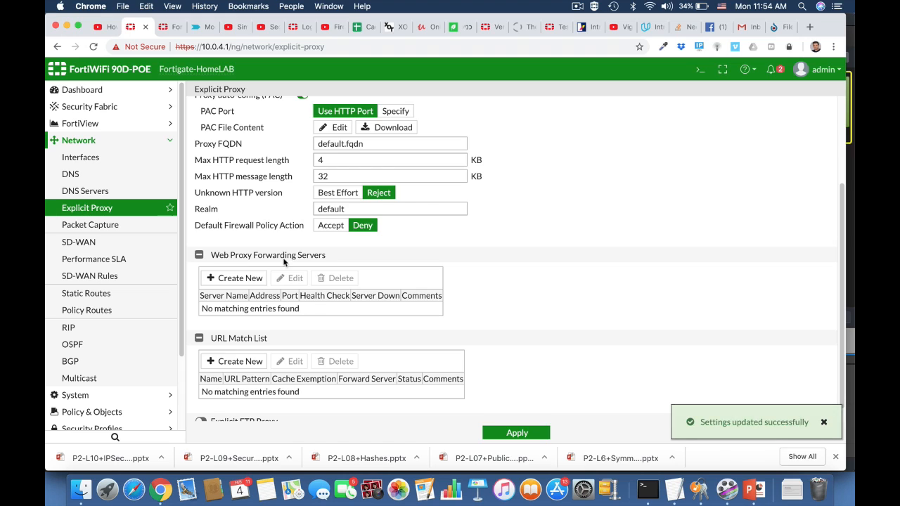
In the LAN (internal) interface's advanced DHCP server settings, add a new DHCP option of type Specify (String) with code 252
click(87, 159)
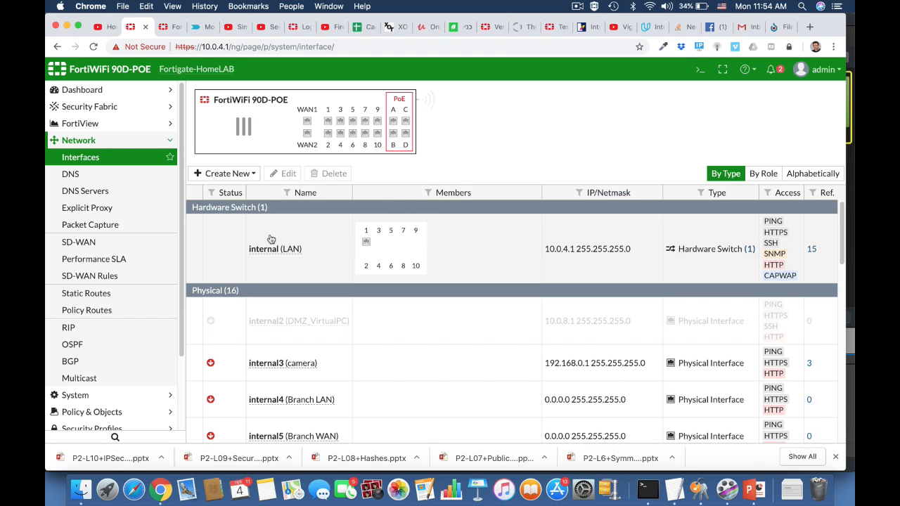
click(274, 254)
click(285, 173)
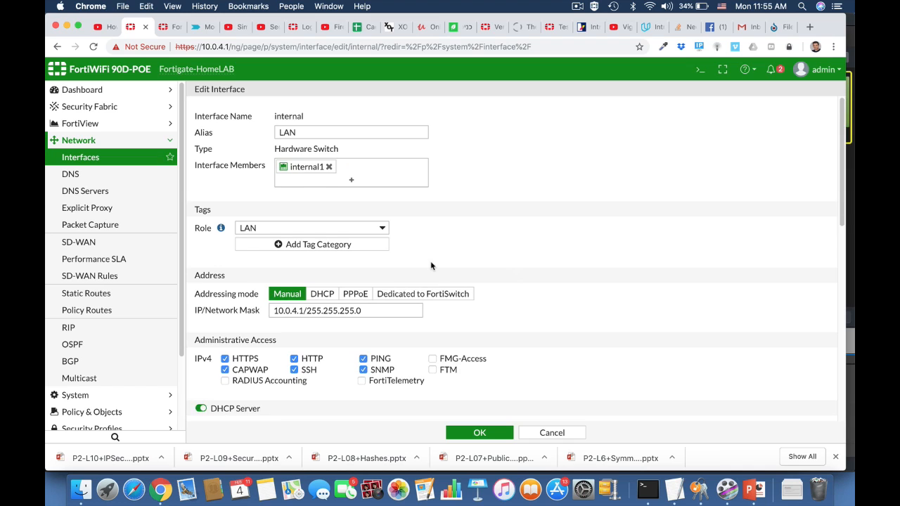
scroll(431, 266, down, 5)
scroll(431, 266, down, 3)
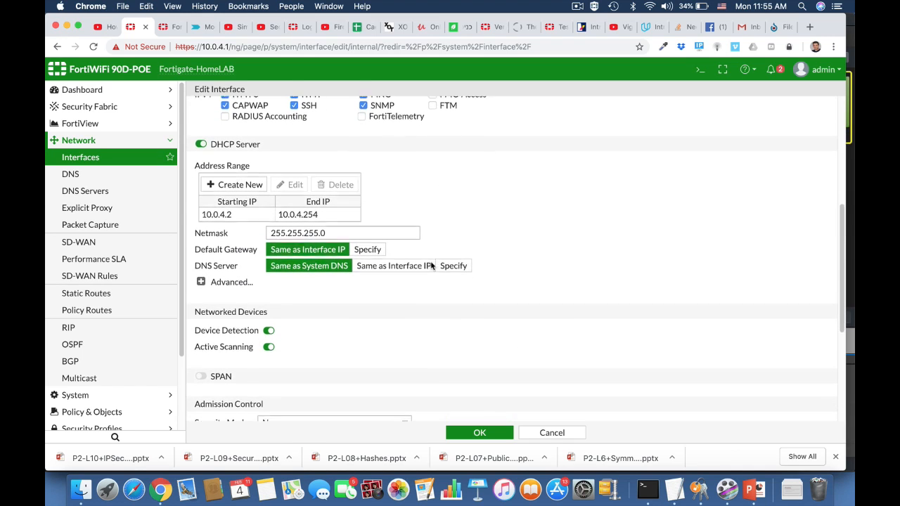
click(201, 278)
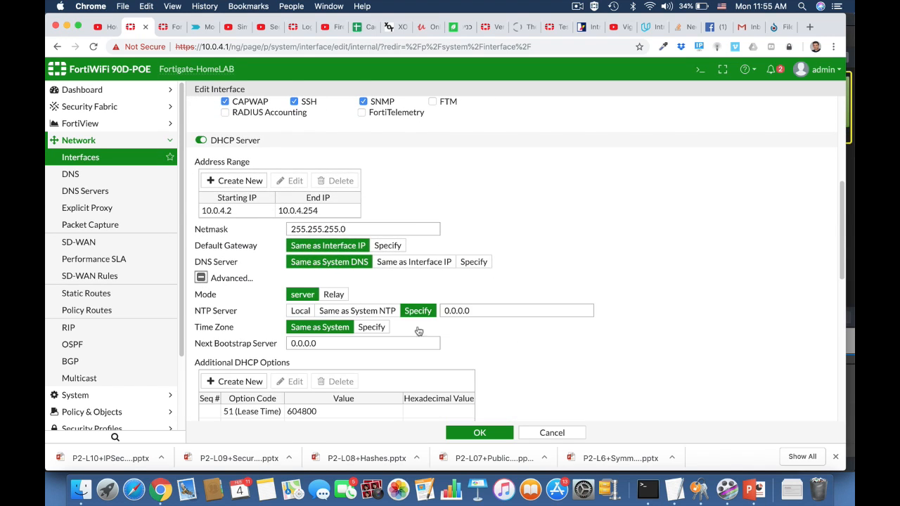
scroll(534, 386, down, 4)
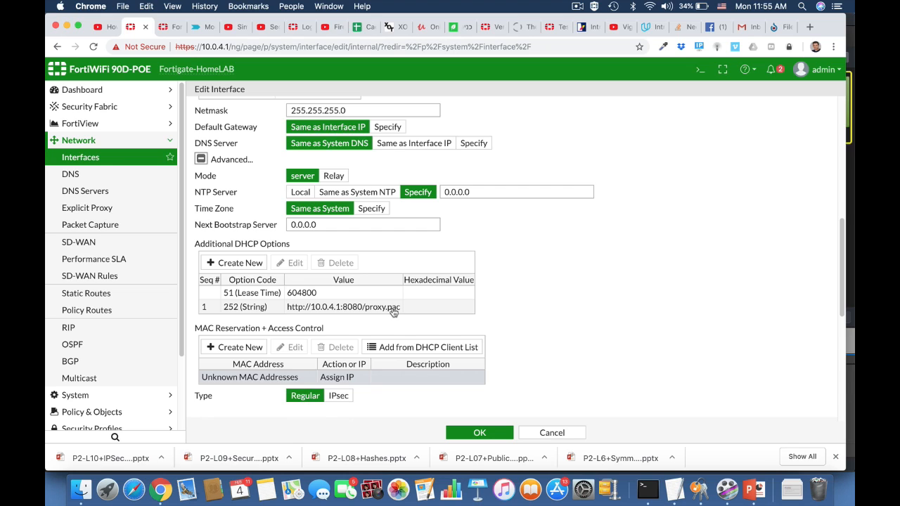
click(239, 263)
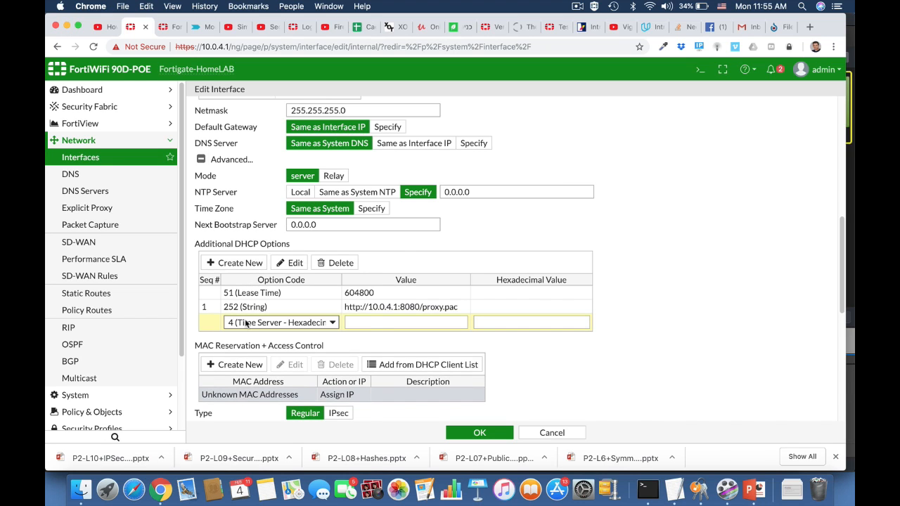
click(246, 322)
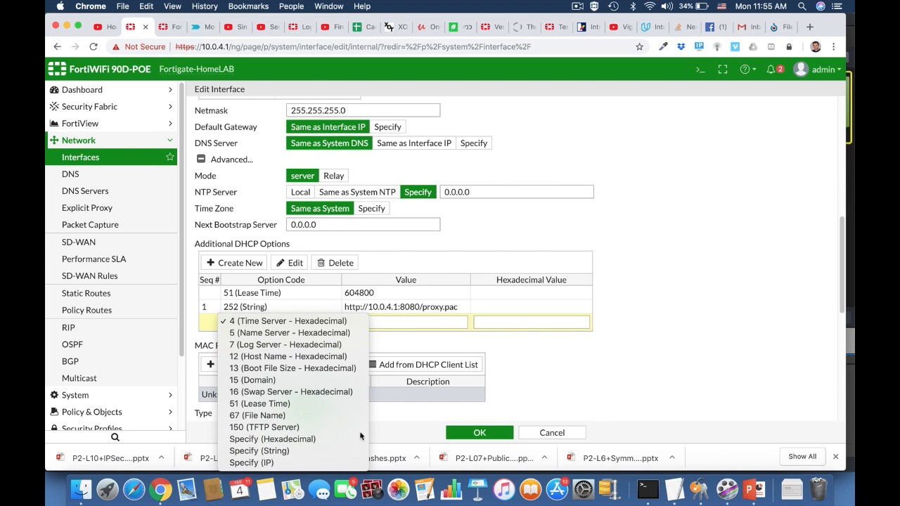
click(313, 453)
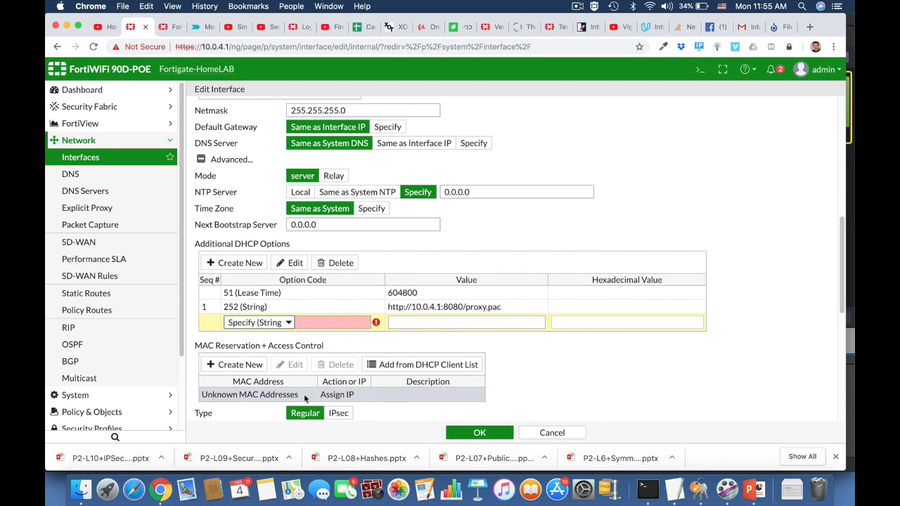
click(316, 323)
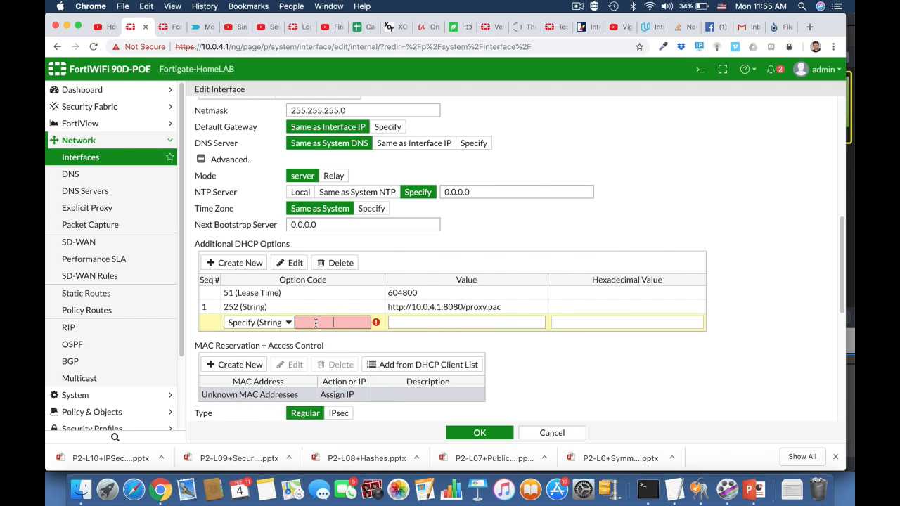
text(252)
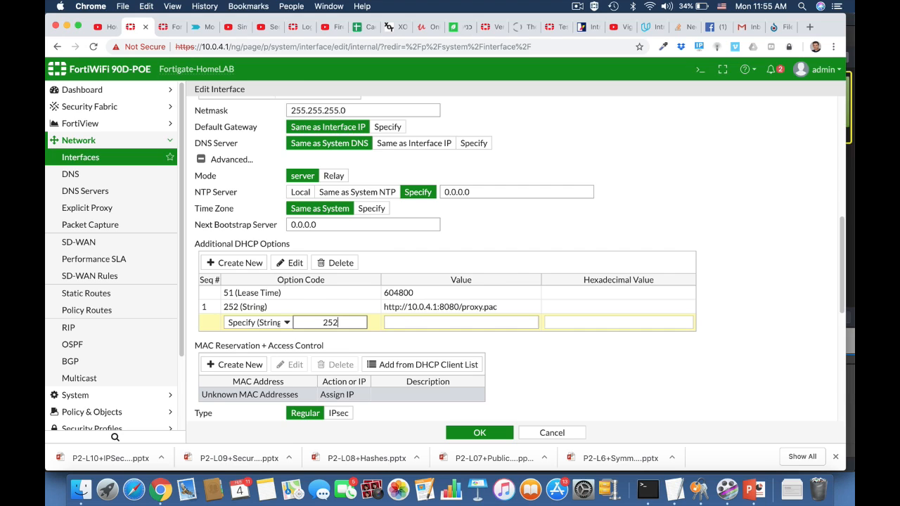
click(421, 325)
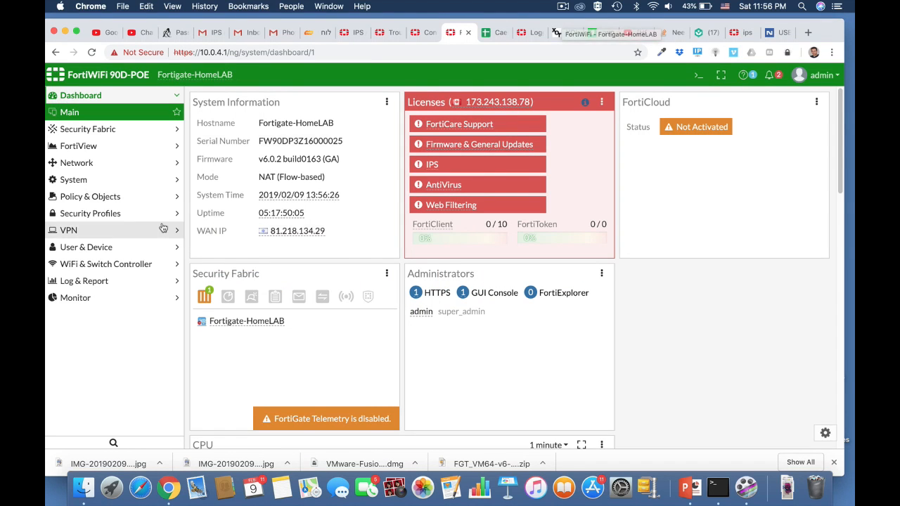
Create a new IPv4 DoS policy on LAN (internal) with source all, destination all and service ALL
click(119, 200)
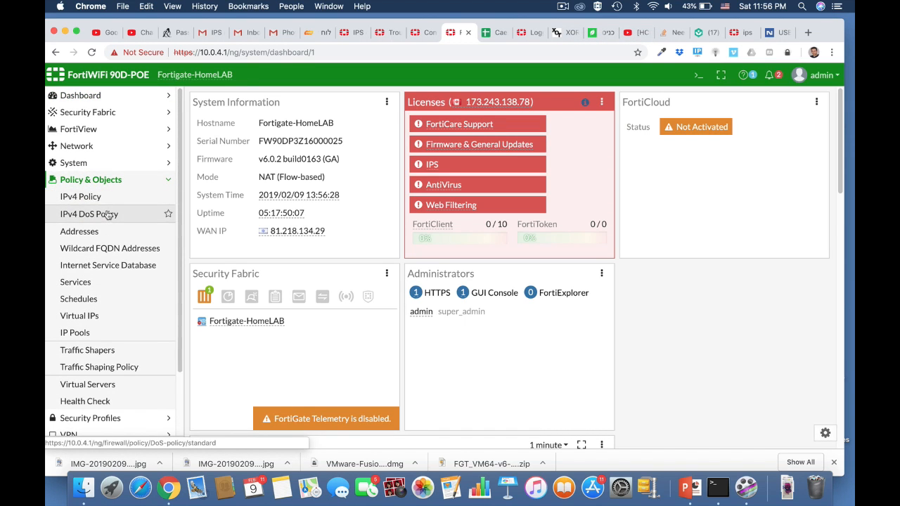
click(106, 214)
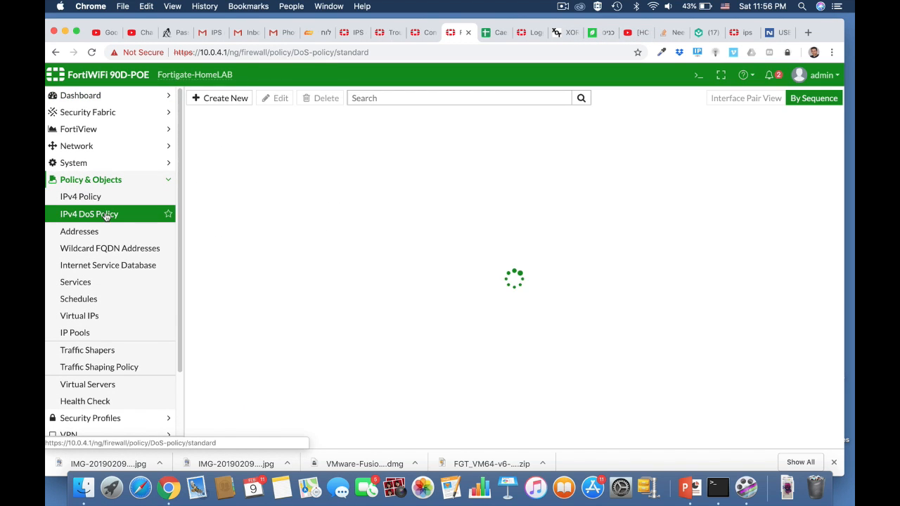
click(230, 99)
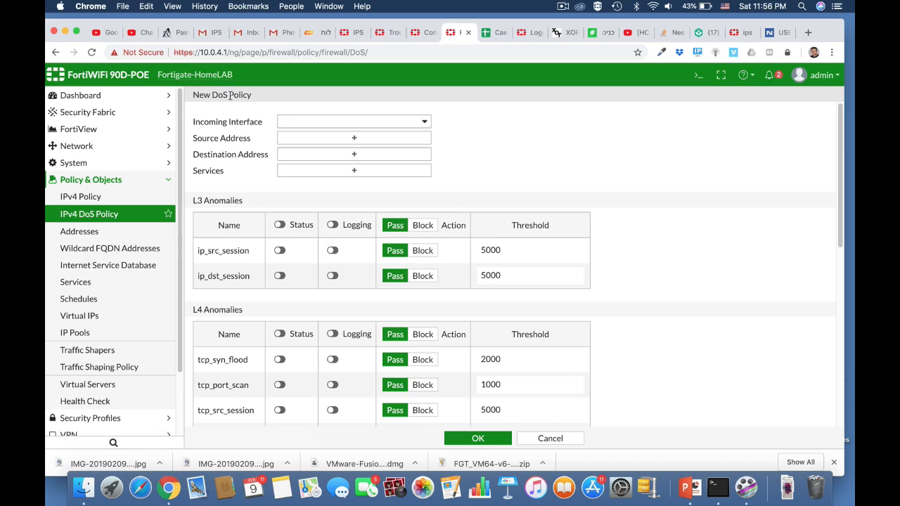
click(400, 126)
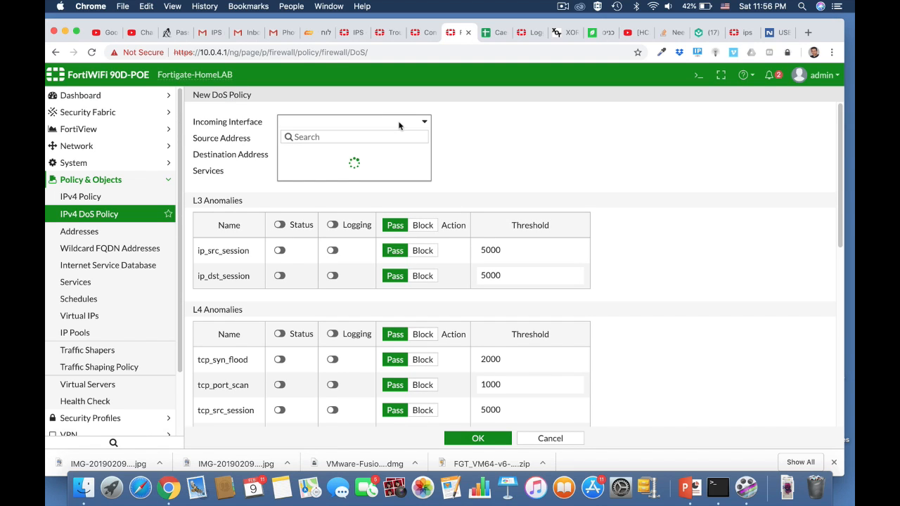
click(351, 163)
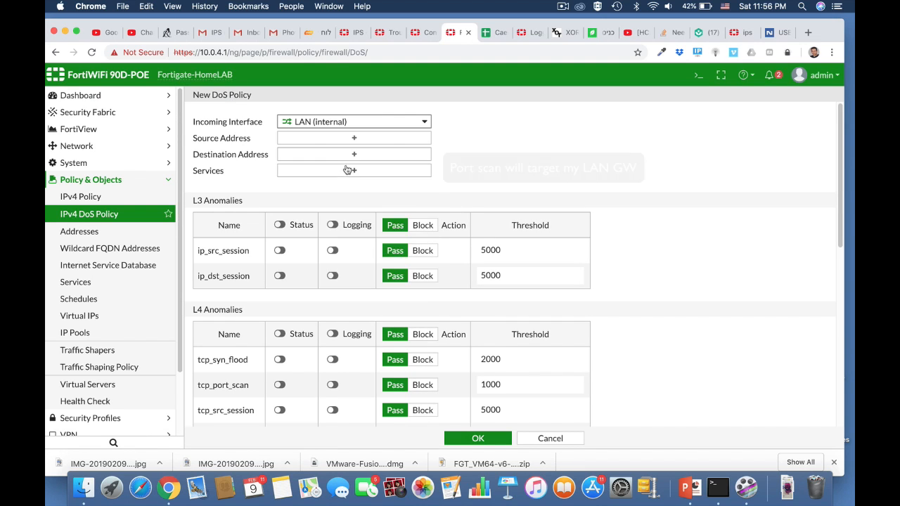
click(355, 139)
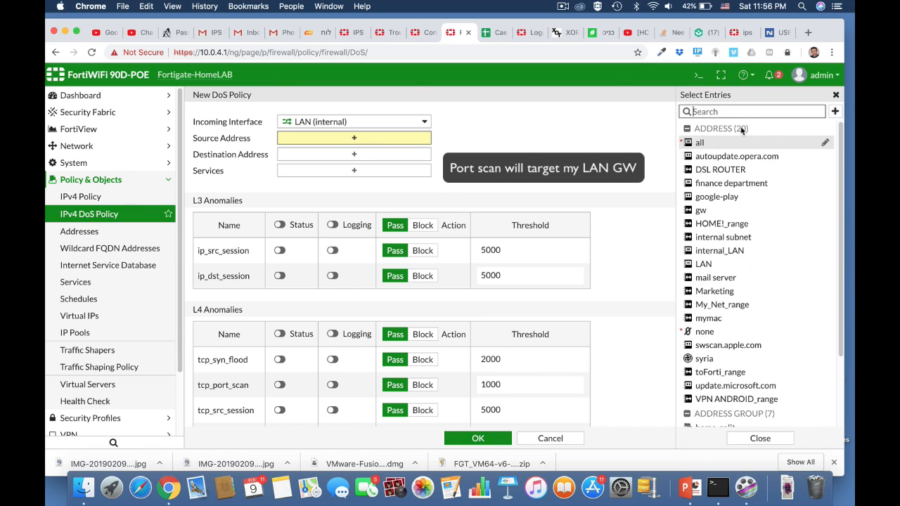
click(699, 143)
click(358, 166)
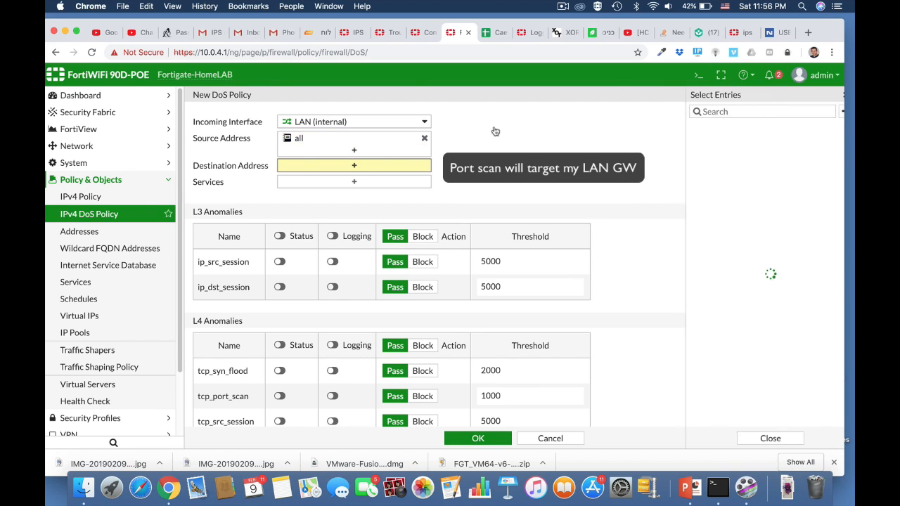
click(720, 146)
click(391, 195)
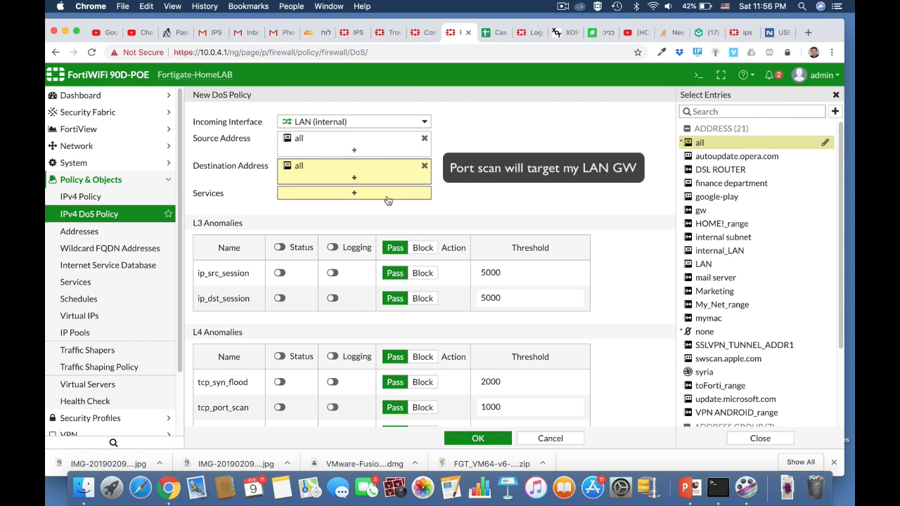
click(697, 155)
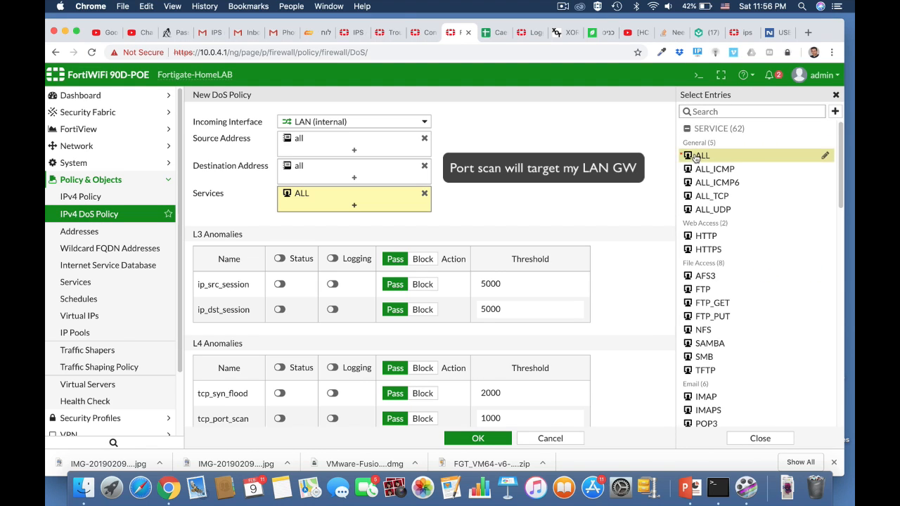
Enable status and logging for the tcp_port_scan anomaly and set its threshold to 100
scroll(575, 267, down, 5)
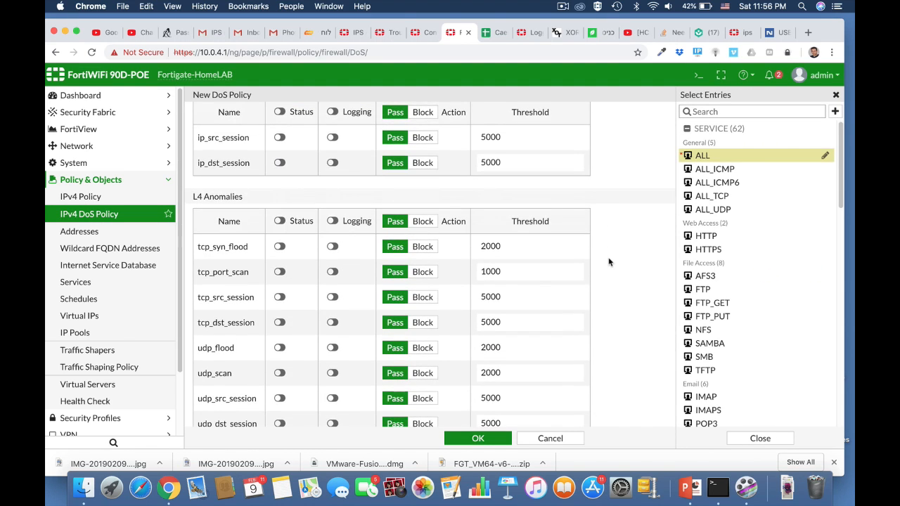
click(279, 272)
click(334, 273)
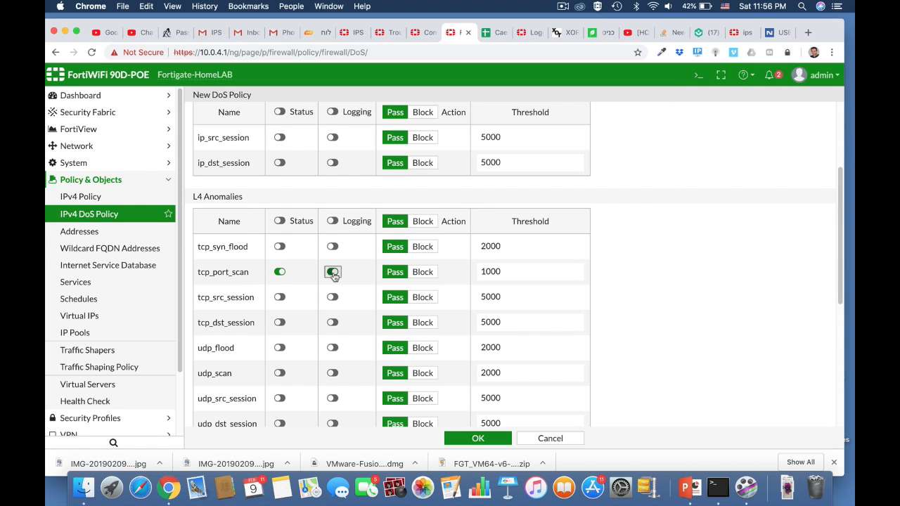
click(503, 271)
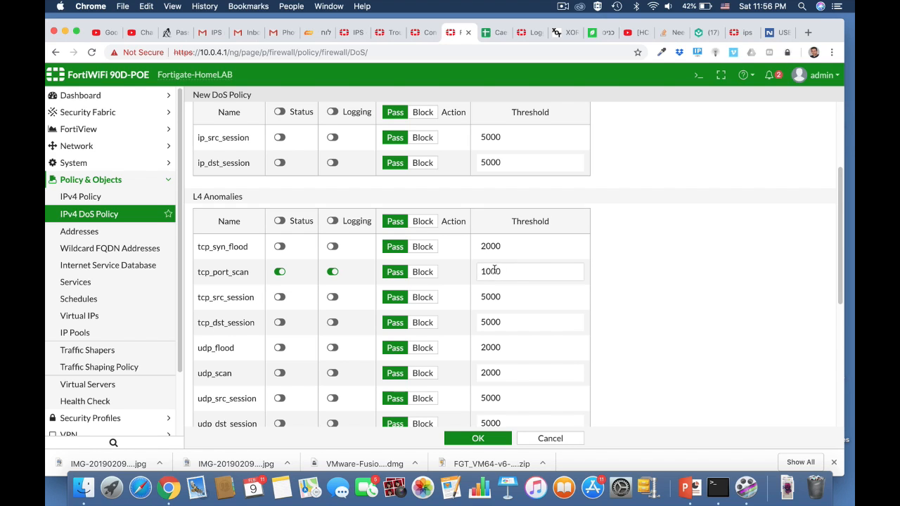
drag(500, 271, 495, 270)
Enable status and logging for the udp_scan anomaly with threshold 1000, and save the DoS policy
scroll(607, 345, down, 3)
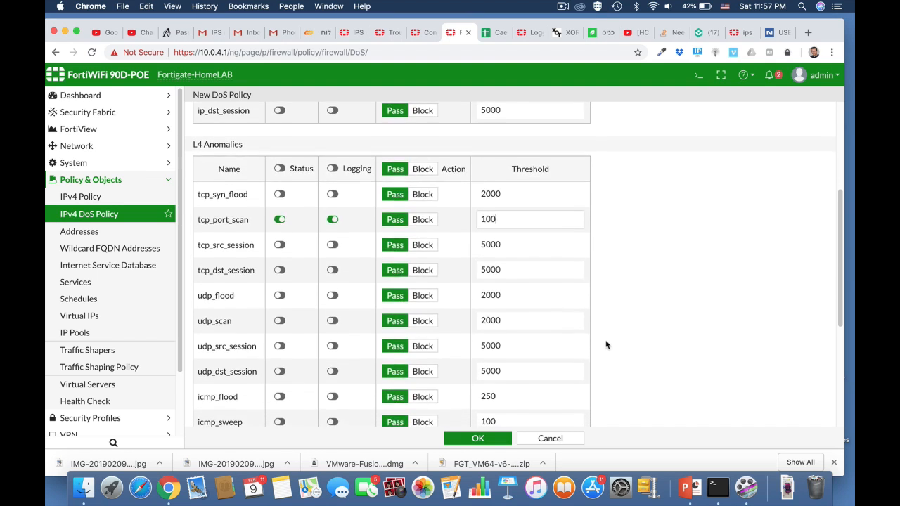
scroll(607, 344, down, 4)
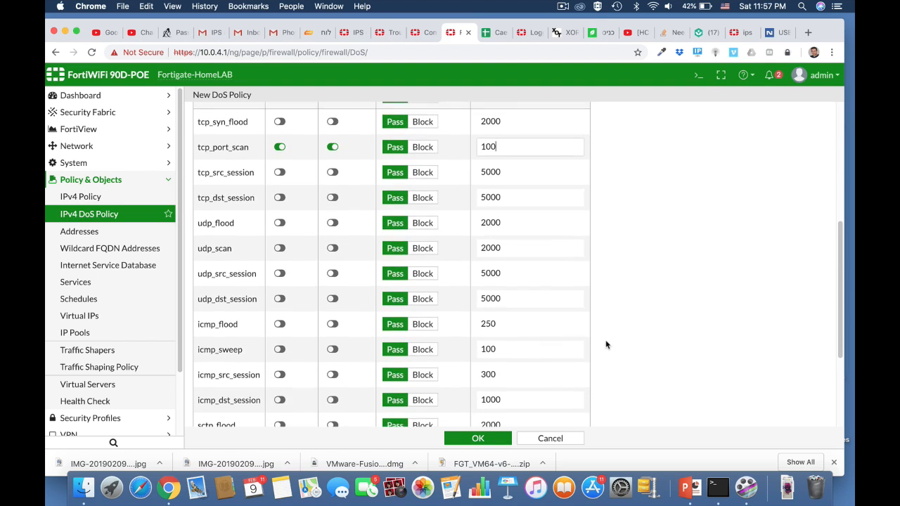
click(281, 243)
click(332, 243)
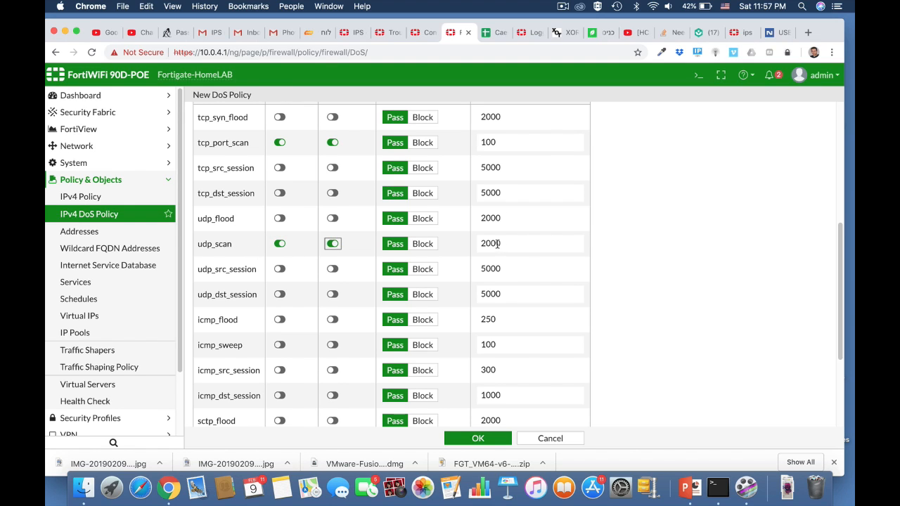
drag(501, 244, 468, 247)
text(100)
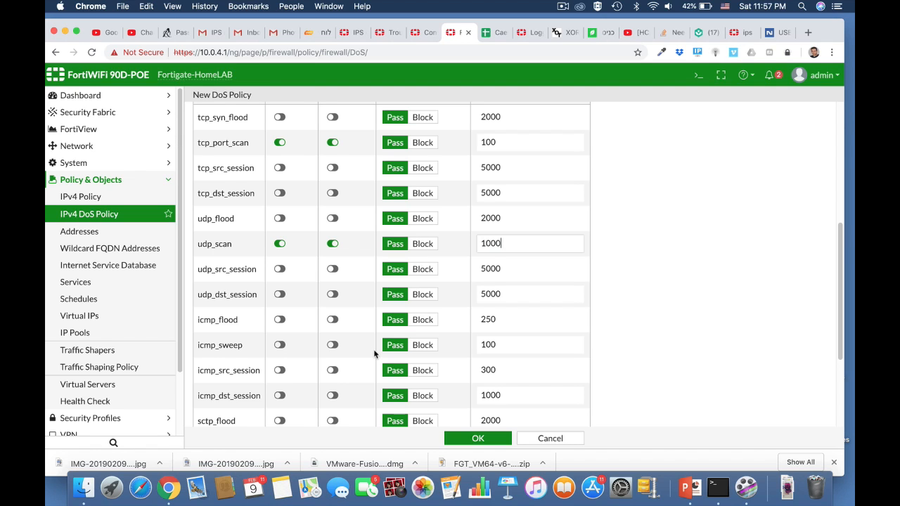
scroll(655, 372, down, 3)
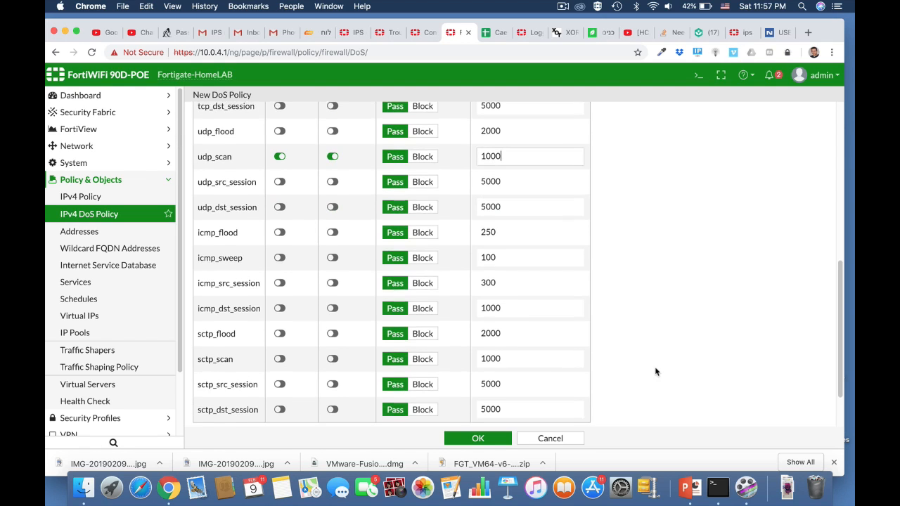
click(484, 439)
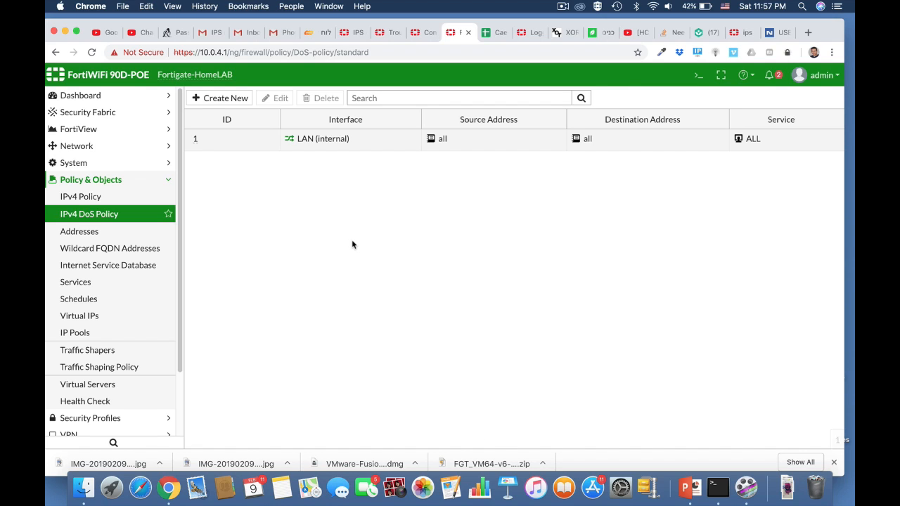
Switch to Terminal and run an nmap scan against 10.0.4.1
key(super+Tab)
key(super+Tab)
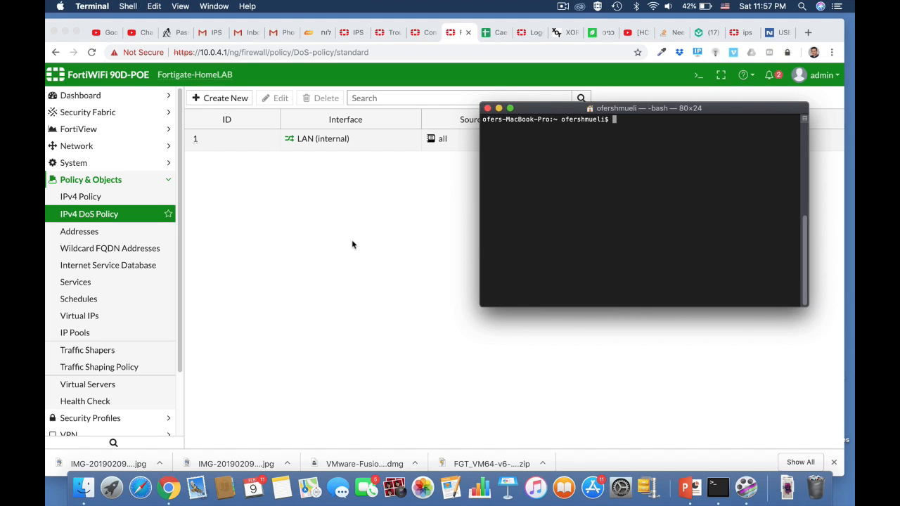
text(nm)
text(ap 10.0.4.1)
key(Return)
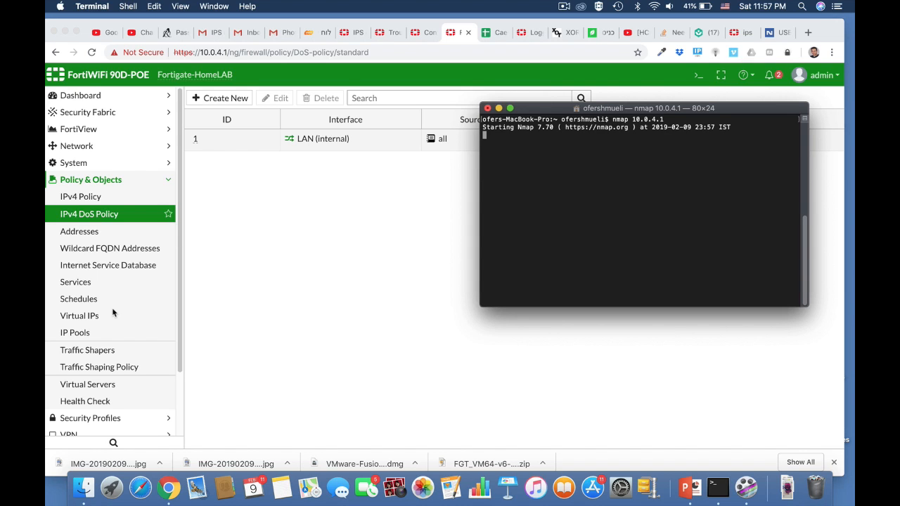
Open the Anomaly log under Log & Report
scroll(113, 312, down, 3)
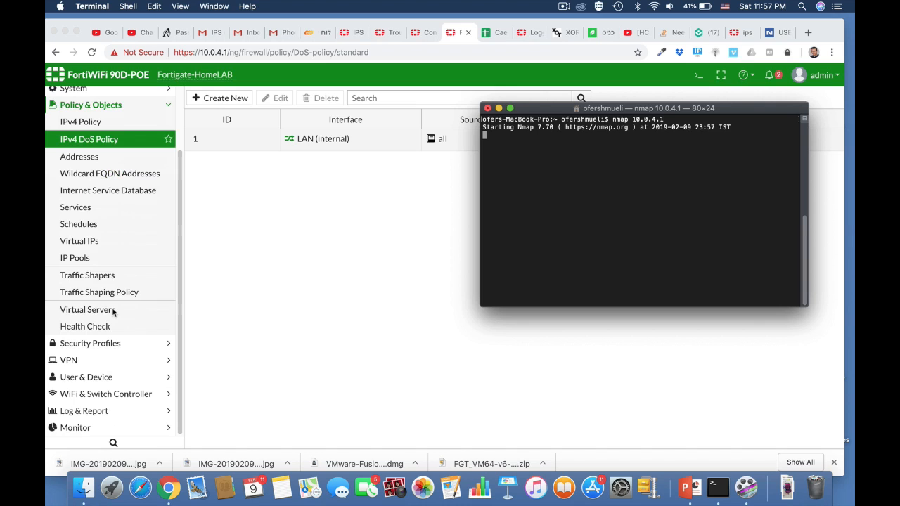
click(86, 415)
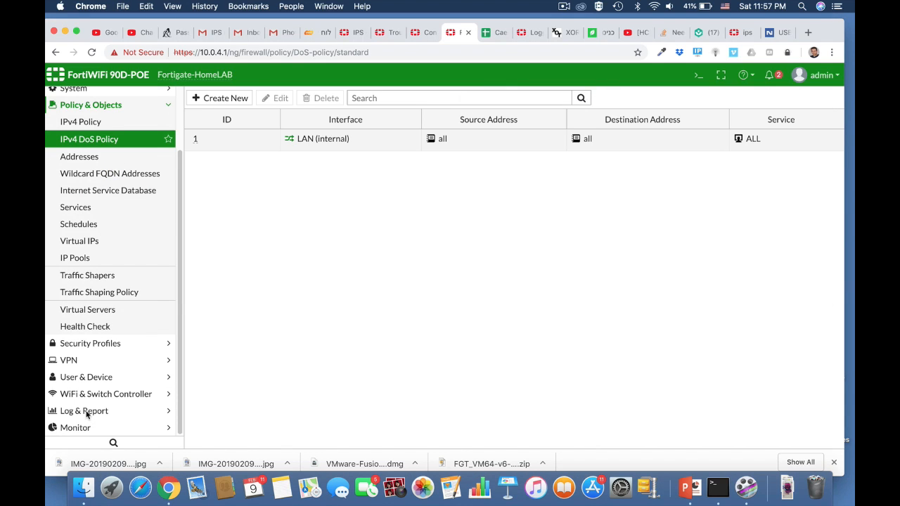
click(86, 414)
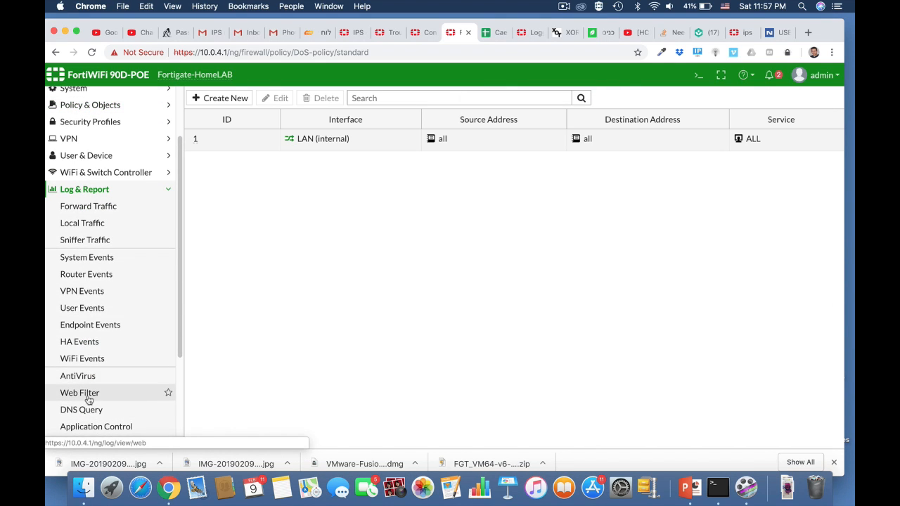
scroll(89, 394, down, 5)
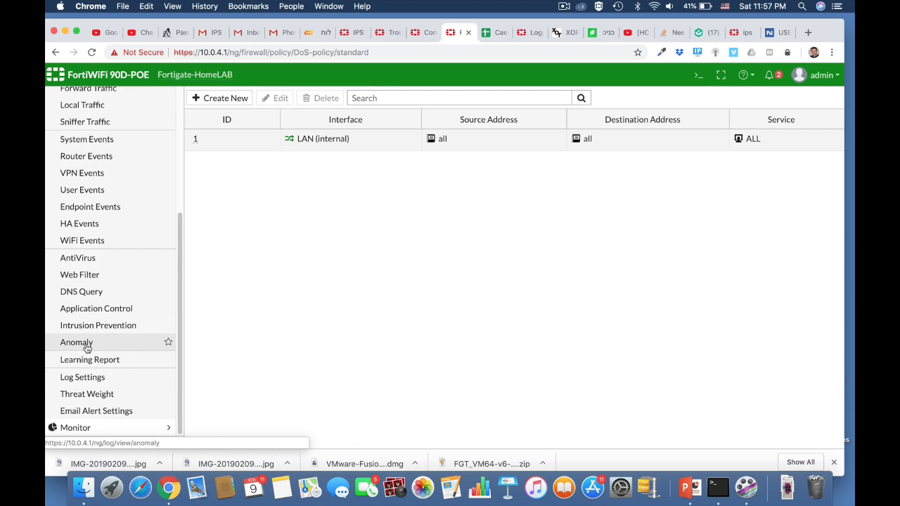
click(76, 342)
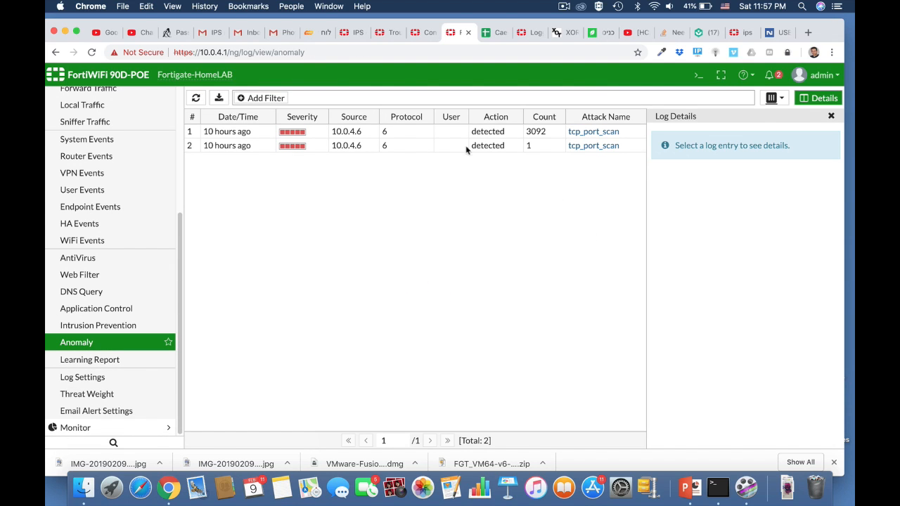
Open the details of the second tcp_port_scan log entry and read its FortiGuard encyclopedia reference
double_click(348, 146)
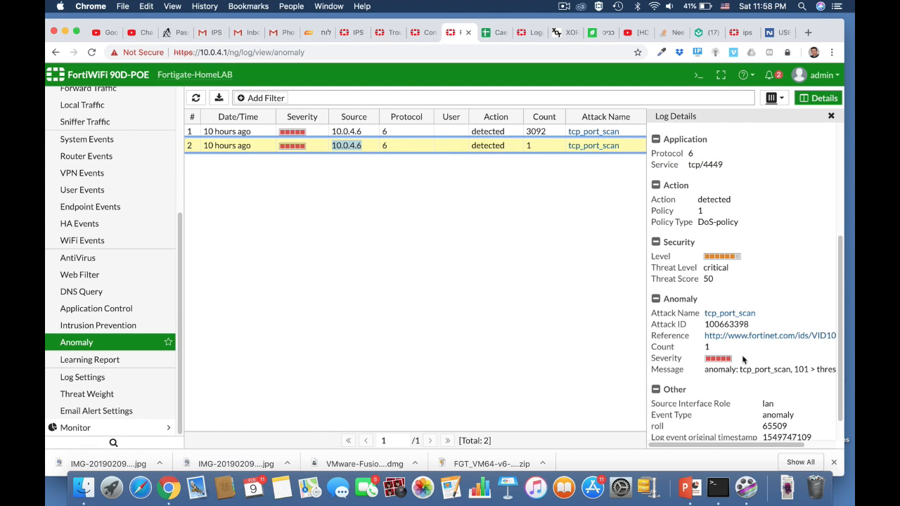
scroll(742, 360, down, 2)
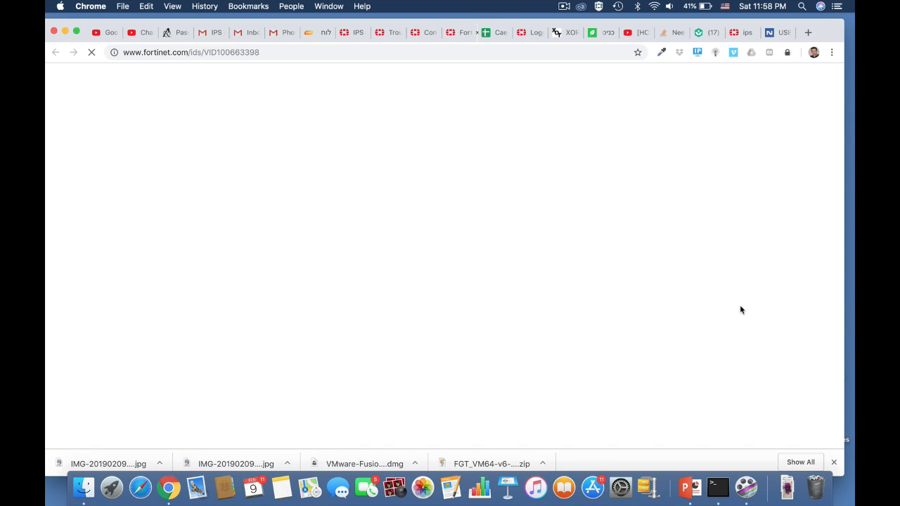
click(741, 308)
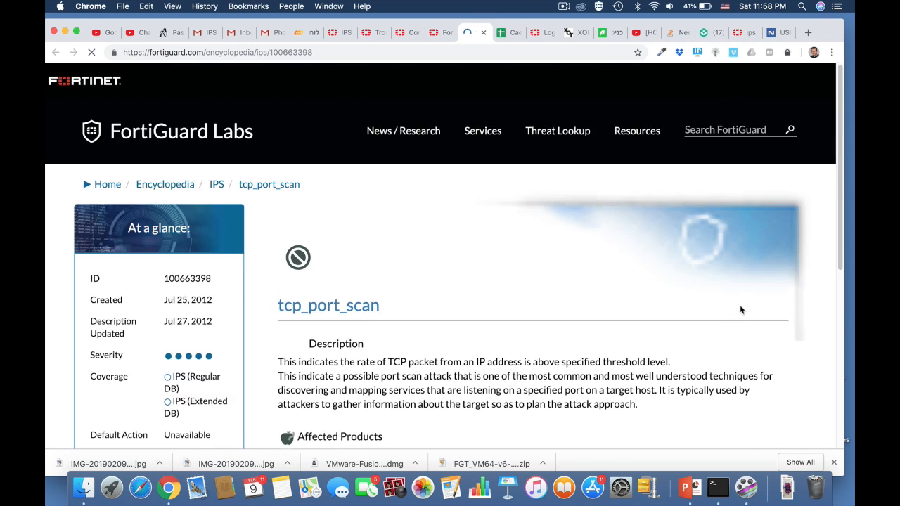
scroll(510, 385, down, 5)
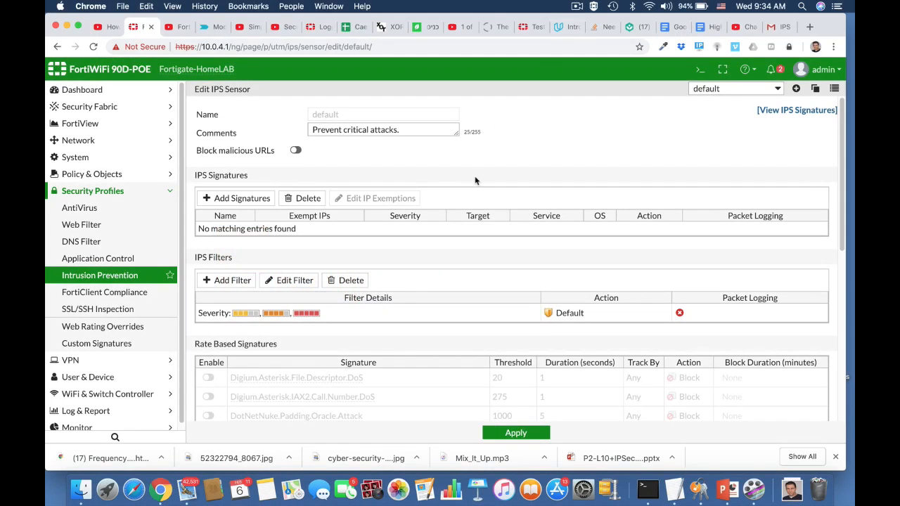
View the IPS signatures list of the default IPS sensor and check the package type information
click(791, 110)
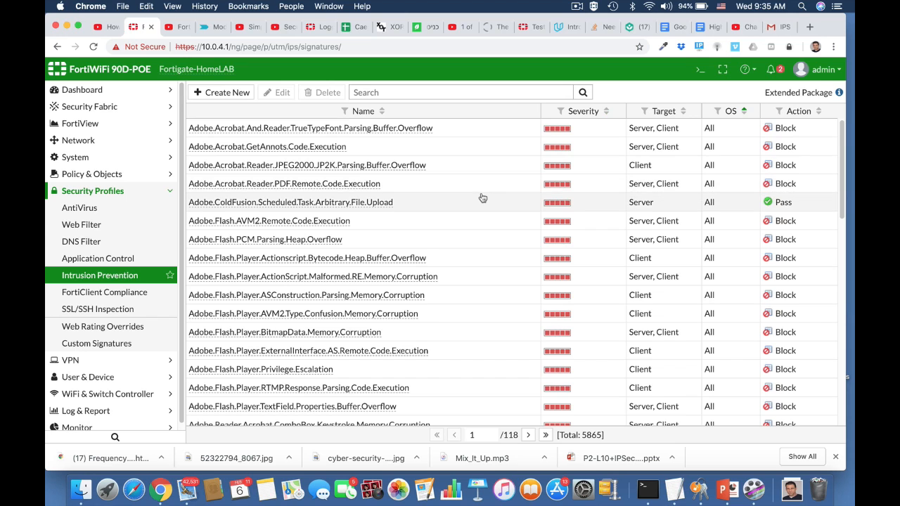
scroll(482, 197, down, 5)
scroll(481, 197, up, 5)
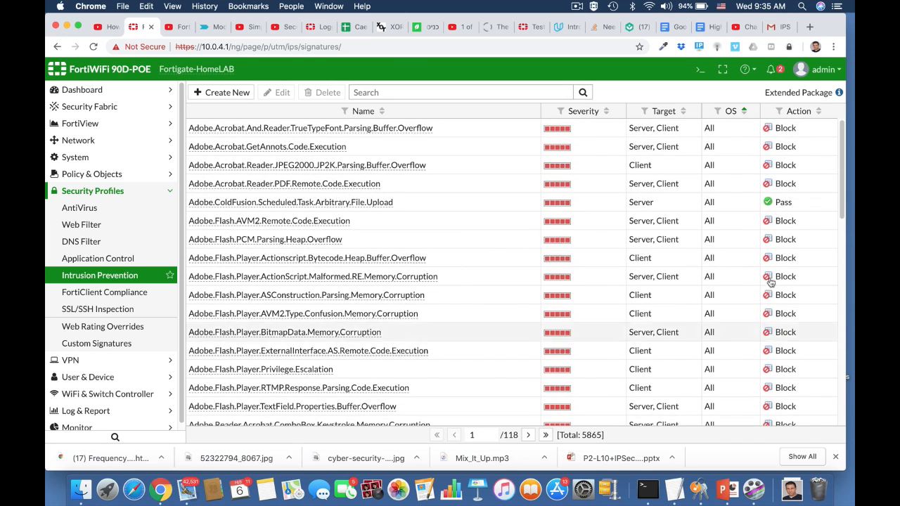
mouse_move(840, 95)
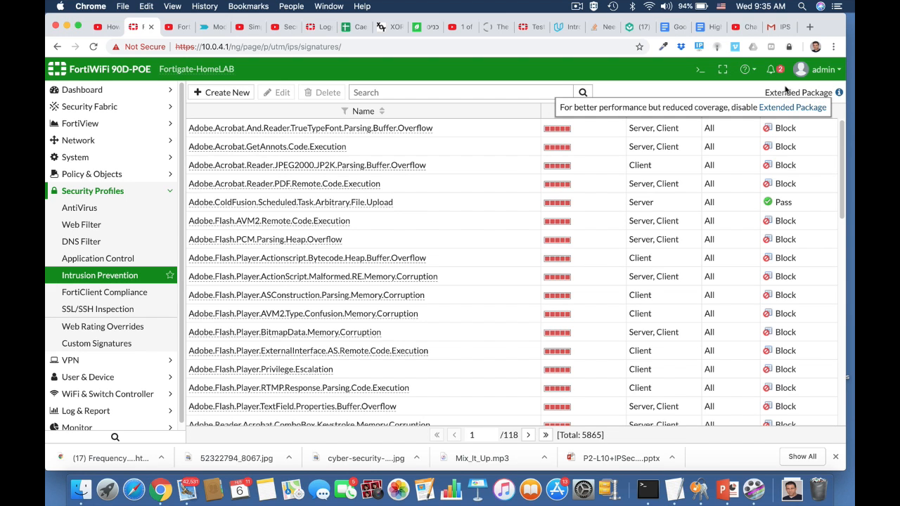
Open the CLI console, abort the mistyped config command, and enter the config ips global context
click(699, 72)
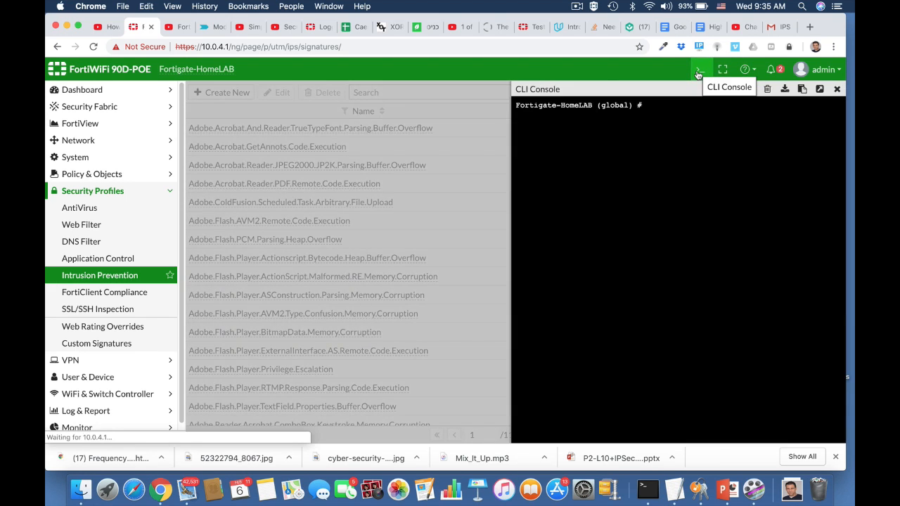
text(con)
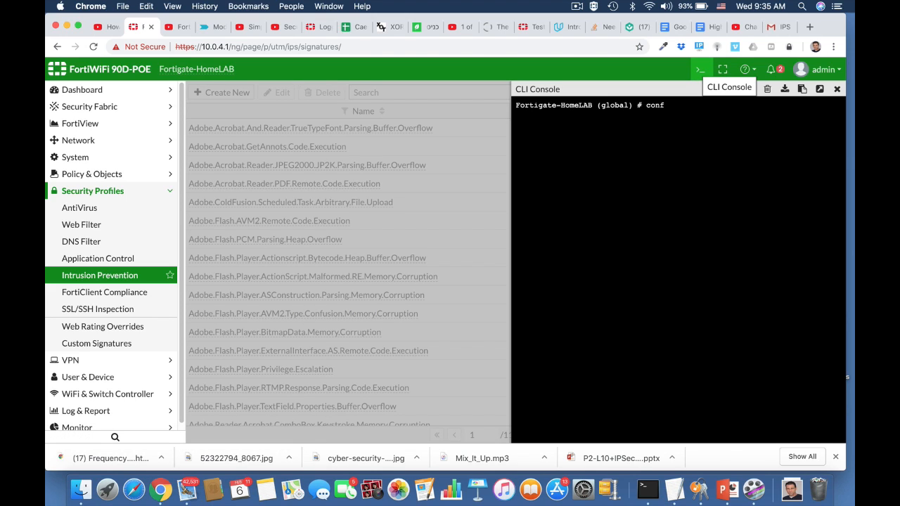
text(fig ip)
key(Tab)
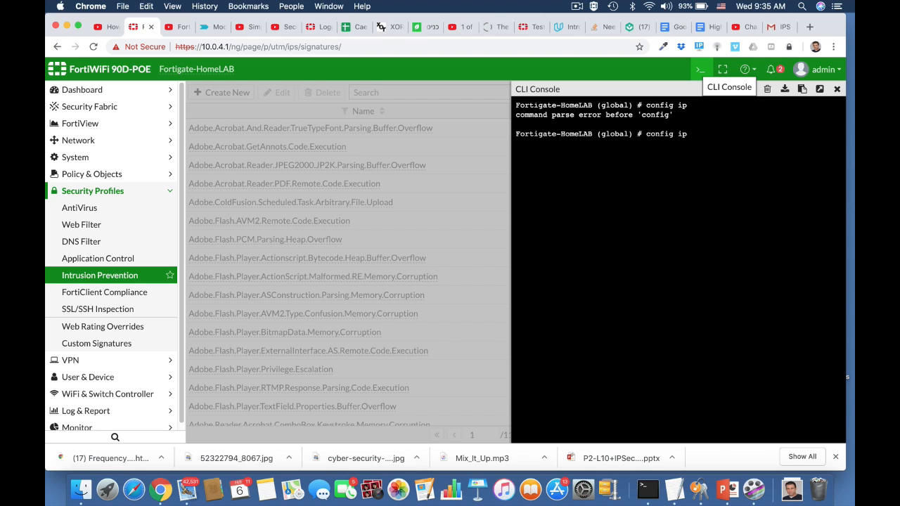
key(BackSpace)
key(BackSpace)
key(BackSpace)
key(BackSpace)
key(BackSpace)
key(BackSpace)
key(BackSpace)
text(abort)
key(Return)
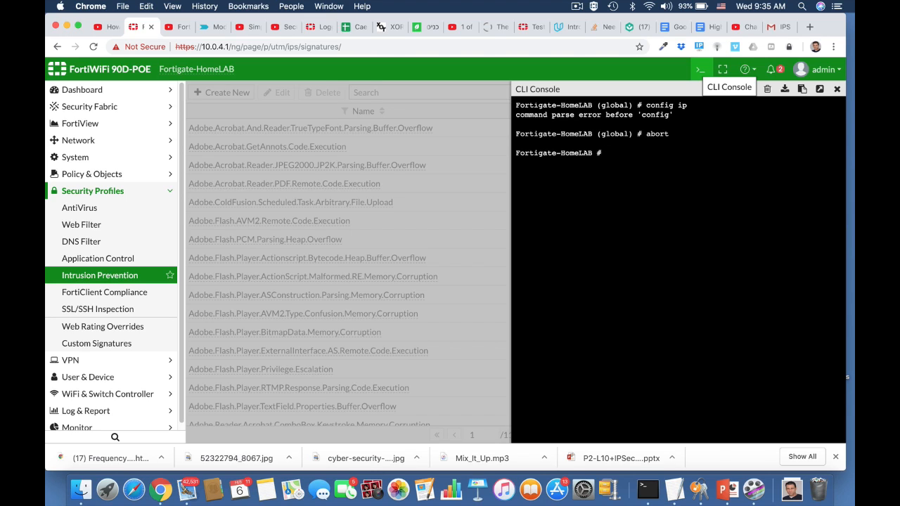
text(conf)
key(Tab)
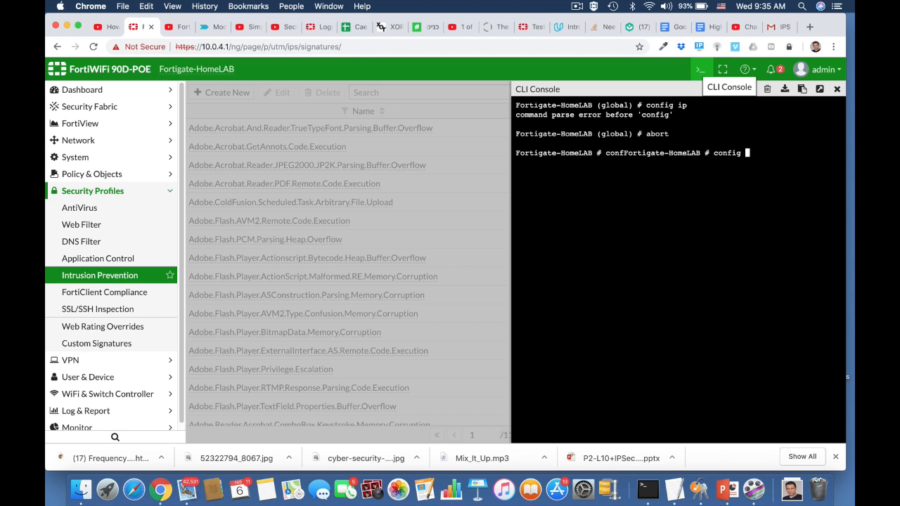
text(ips global)
key(Return)
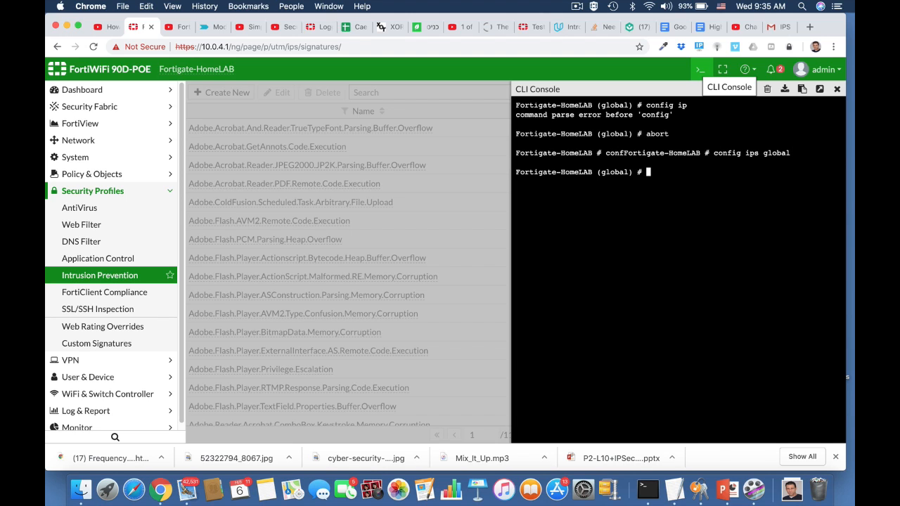
Display the full IPS global configuration
text(show full)
key(Return)
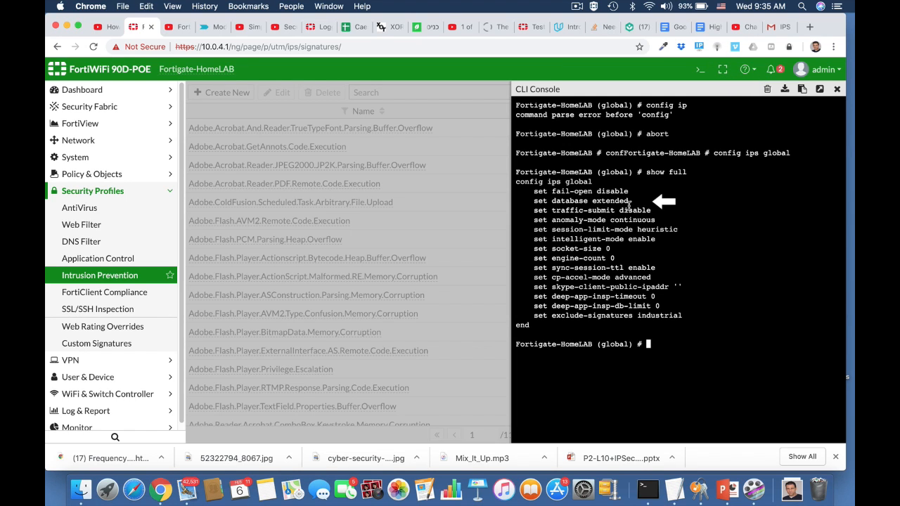
Set the IPS database to regular, end the configuration and close the CLI console
text(set database regular)
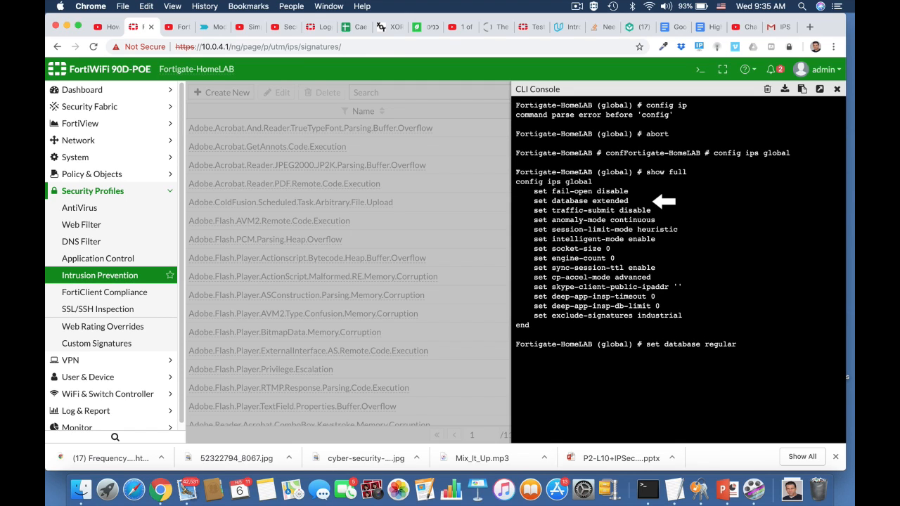
key(Return)
text(end)
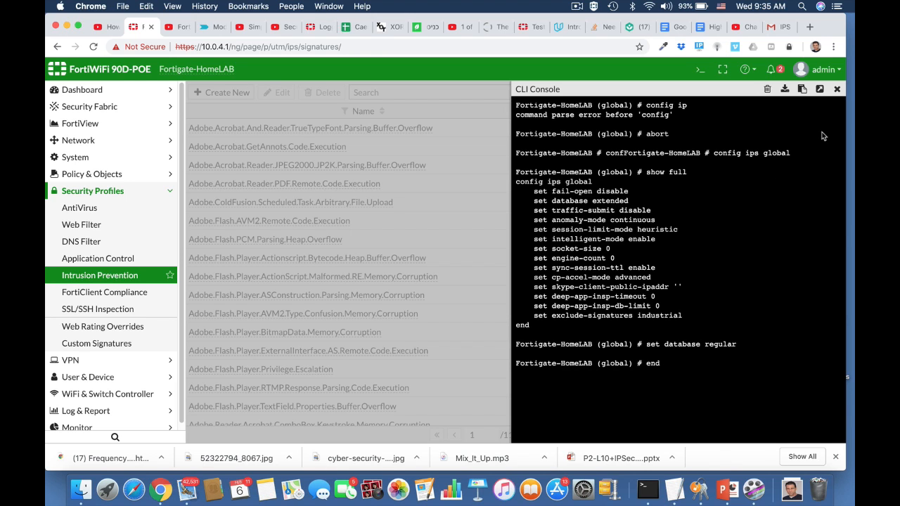
click(837, 89)
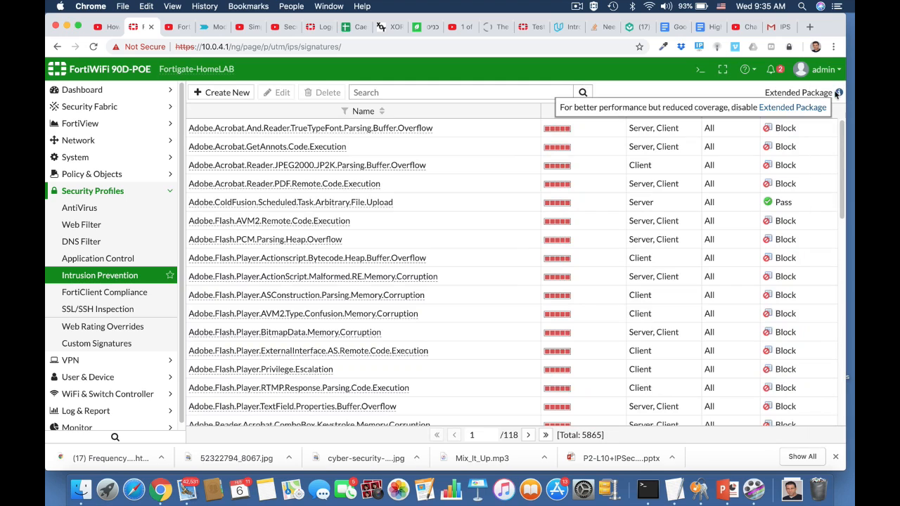
Reload the IPS signatures page and browse the signature list
click(535, 45)
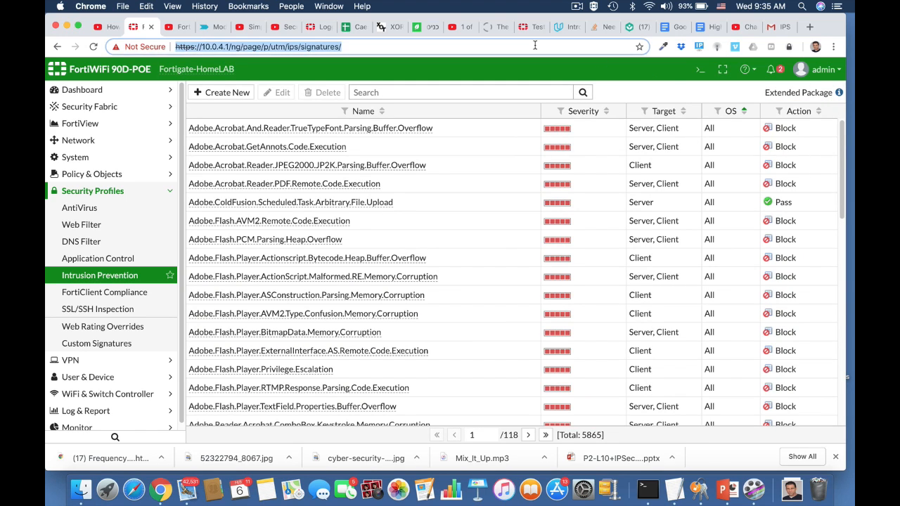
key(Return)
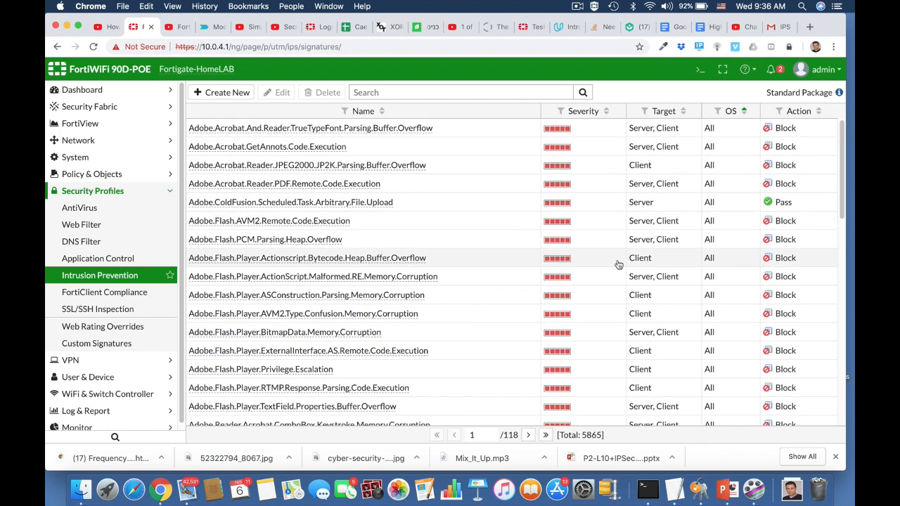
scroll(618, 265, down, 5)
scroll(619, 265, down, 4)
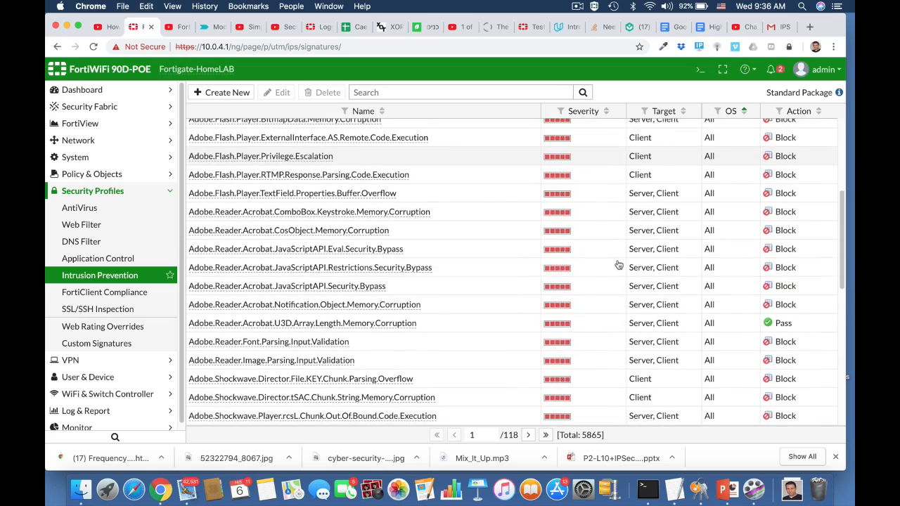
scroll(618, 264, down, 1)
scroll(618, 265, up, 10)
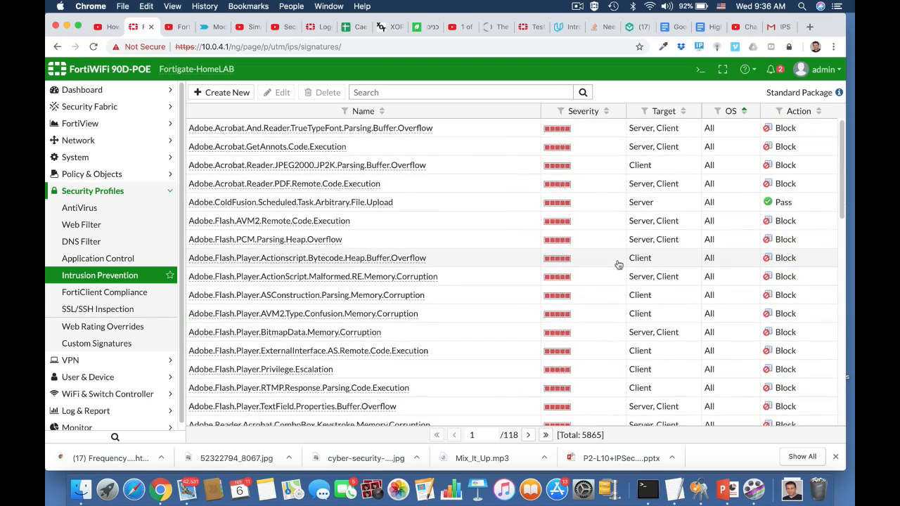
Reopen the CLI console, enter config ips global and show its full settings
click(701, 70)
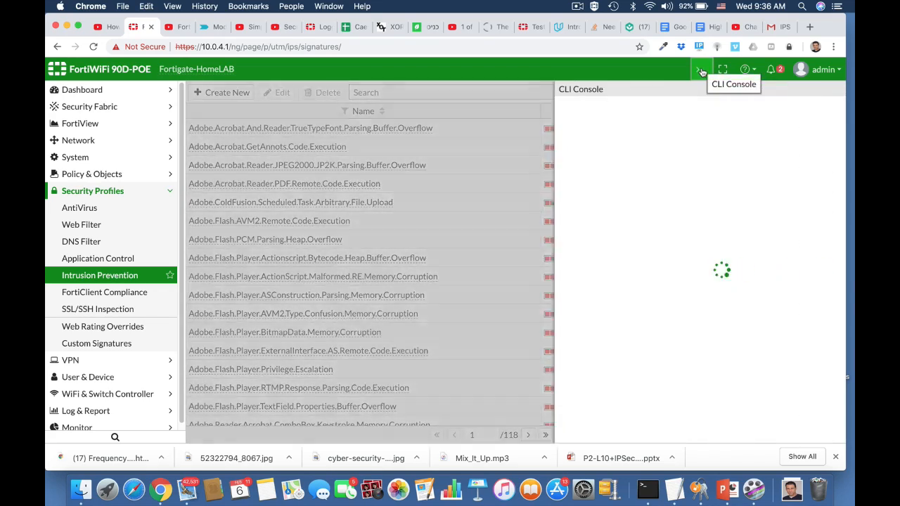
text(co)
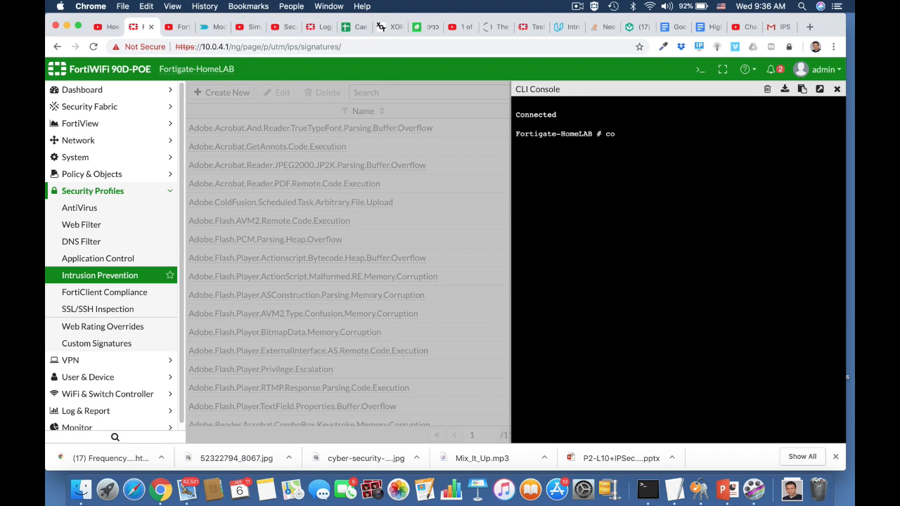
text(nfig ips global)
key(Return)
text(show full)
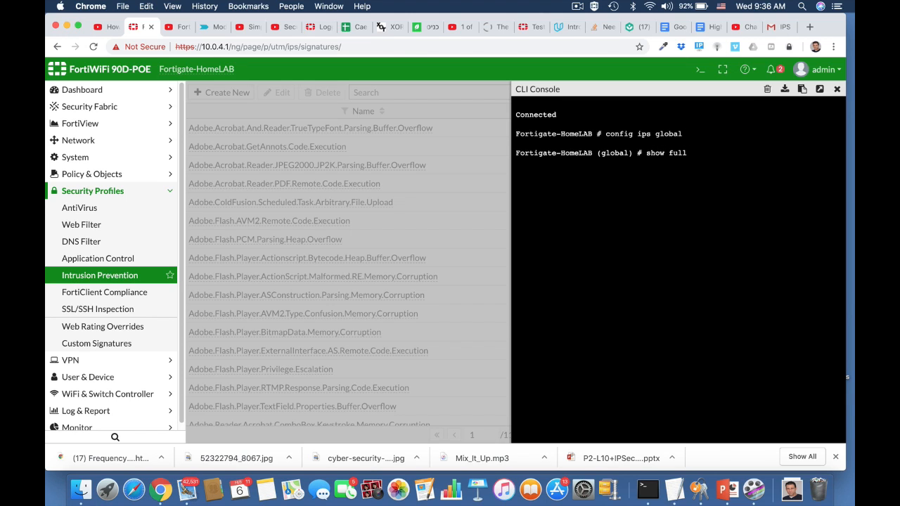
key(Return)
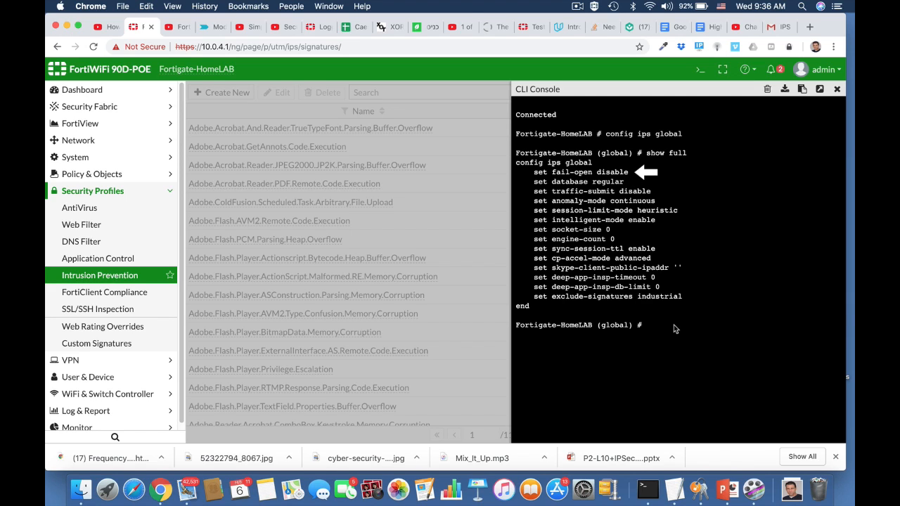
Set IPS fail-open to enable, end the configuration and close the CLI console
text(set fail-open enable)
key(Return)
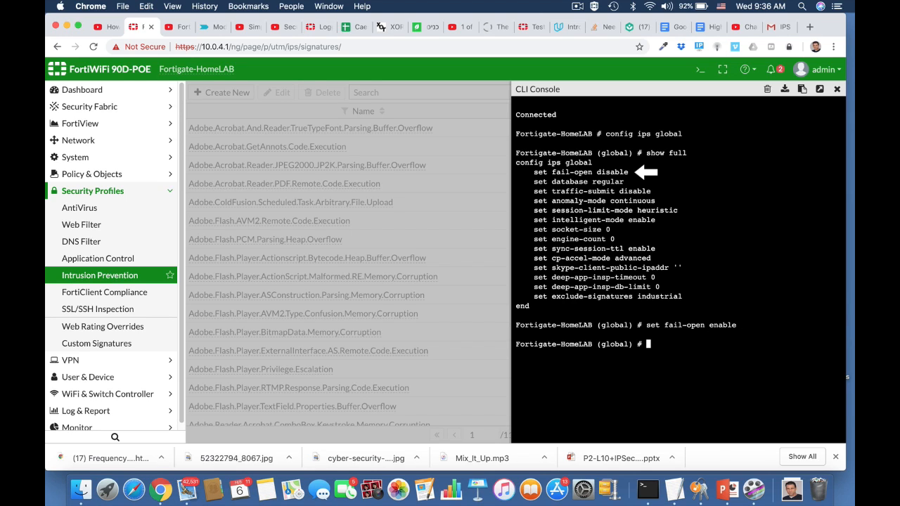
text(end)
key(Return)
key(Return)
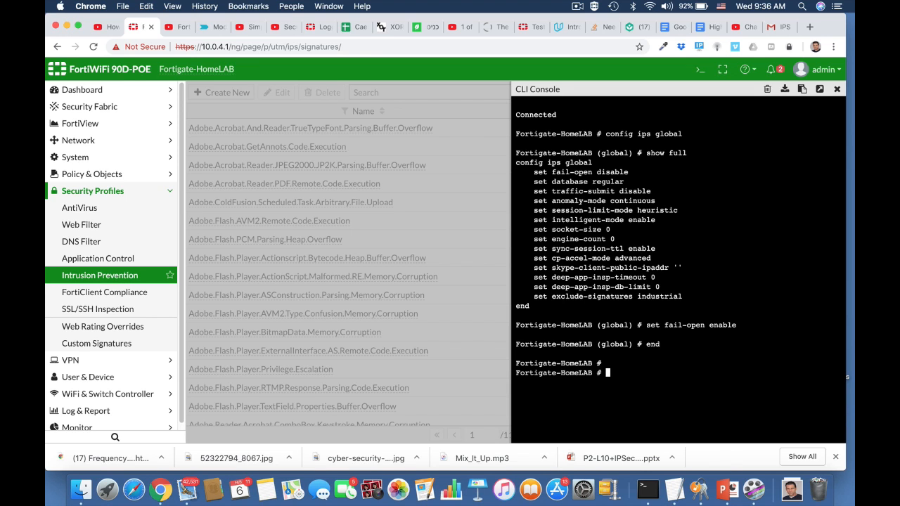
click(837, 89)
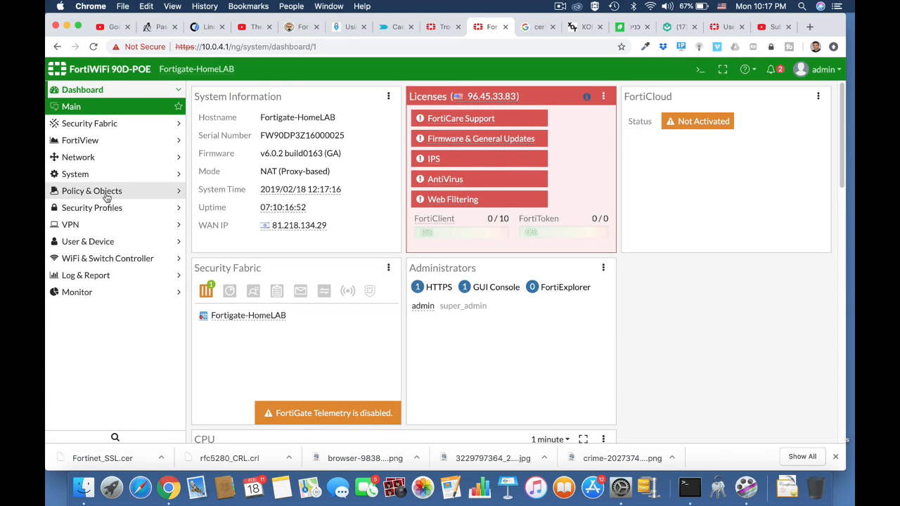
Open the IPv4 Policy list under Policy & Objects
click(107, 194)
click(106, 194)
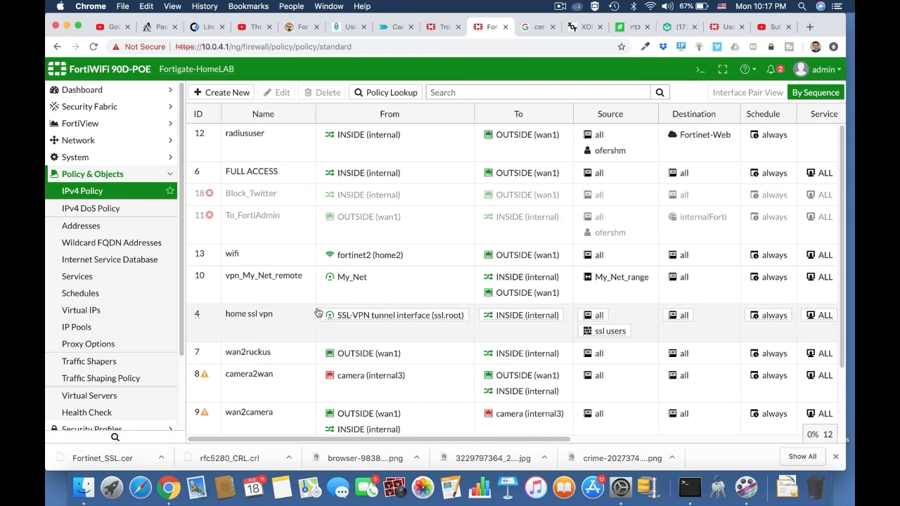
scroll(317, 312, down, 3)
scroll(317, 312, up, 3)
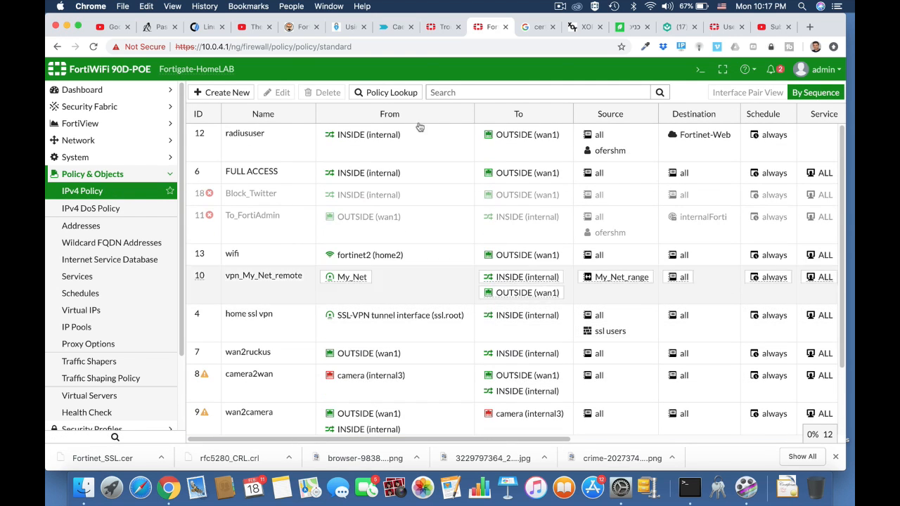
Open the CLI console and show only the firewall policies containing camera using show firewall policy | grep -f camera
click(698, 71)
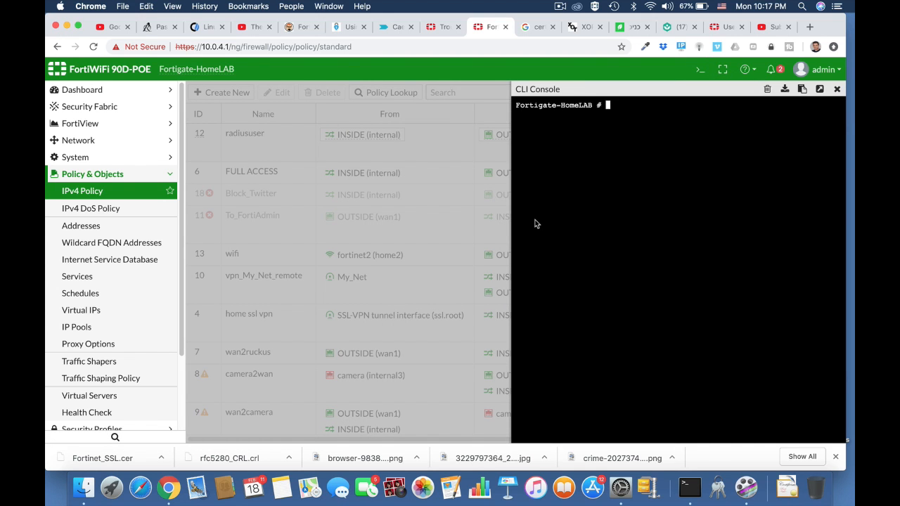
text(show)
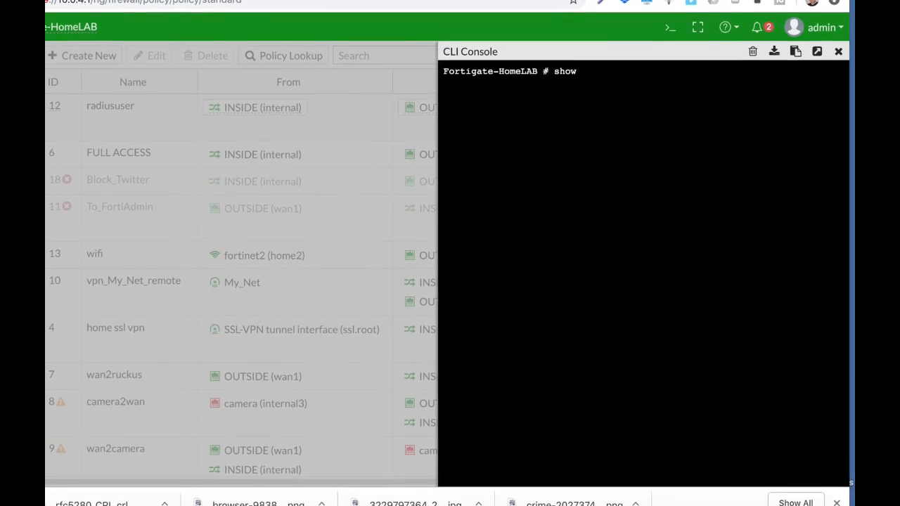
text( fire)
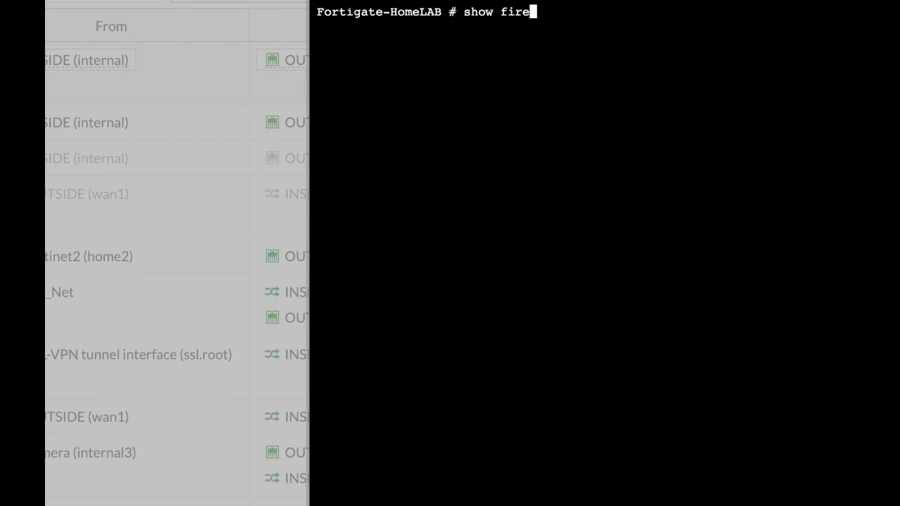
text(wall policy)
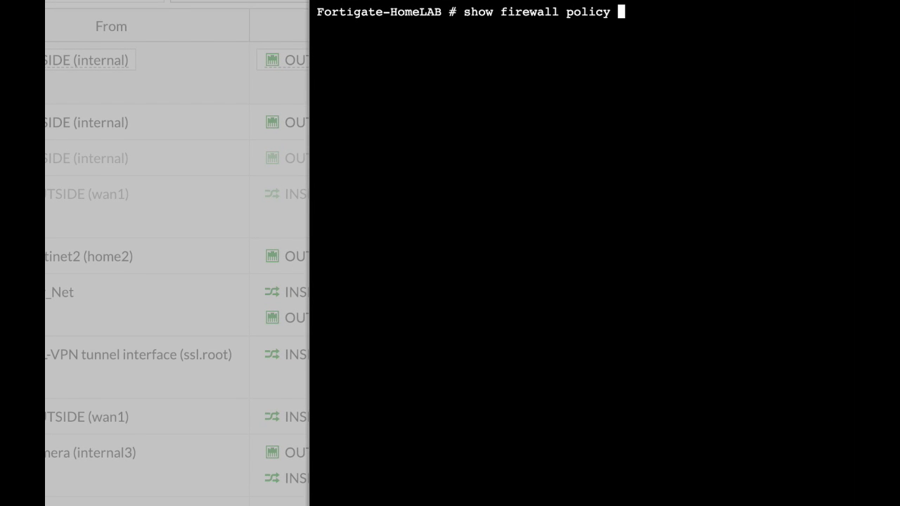
text( | grep)
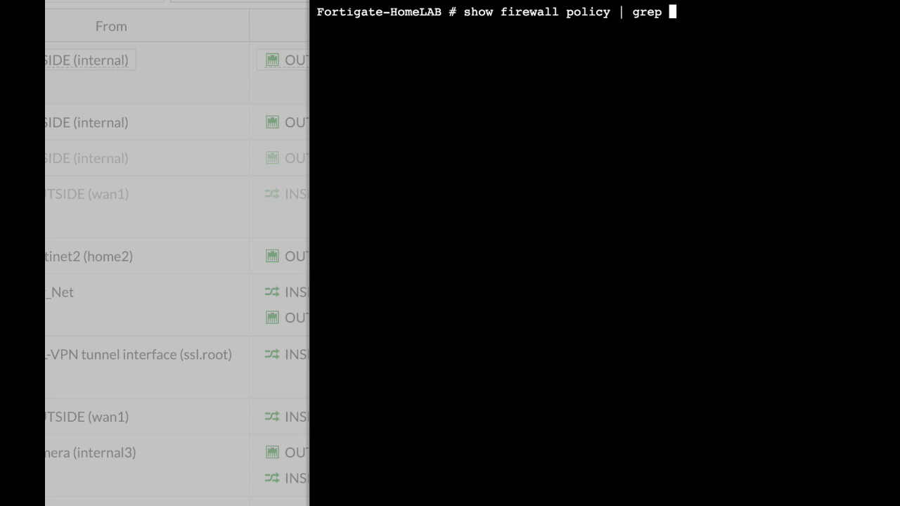
text( -f camera)
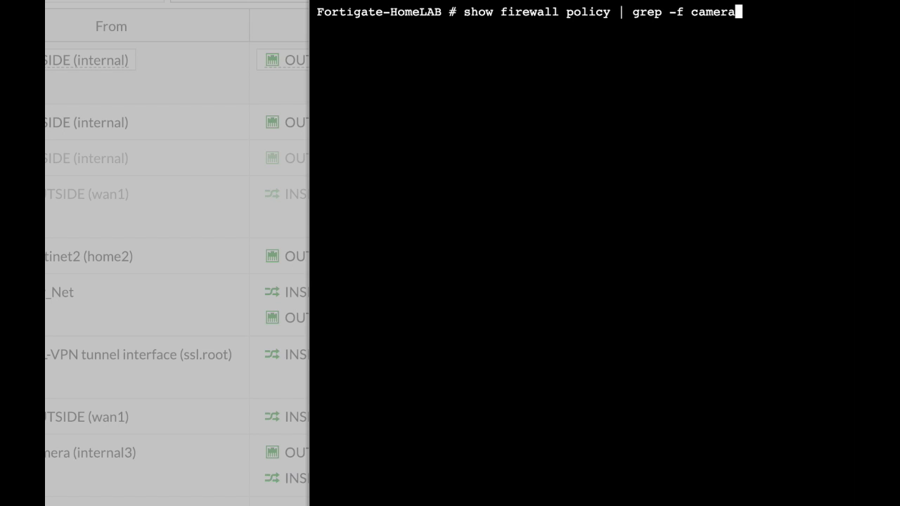
key(Return)
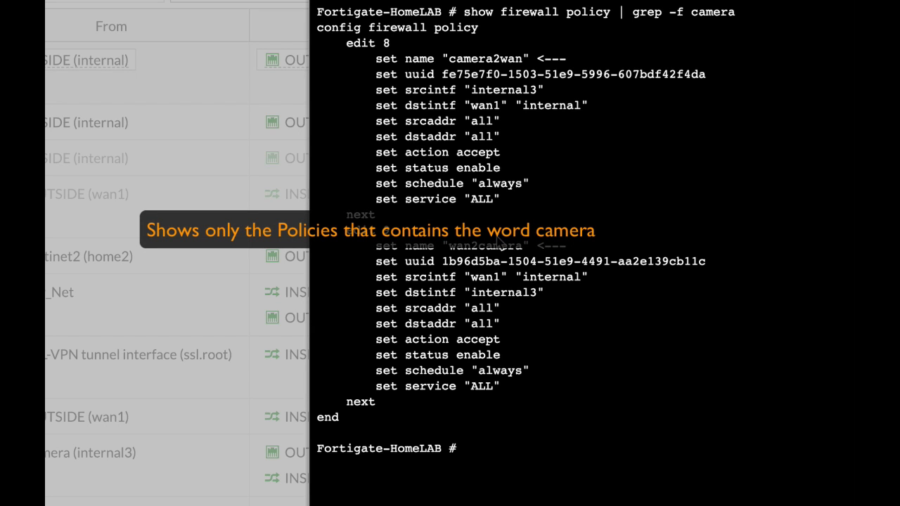
Switch to Terminal and run an nmap scan of the 10.0.4.0/24 subnet, scrolling through the scan report
click(391, 0)
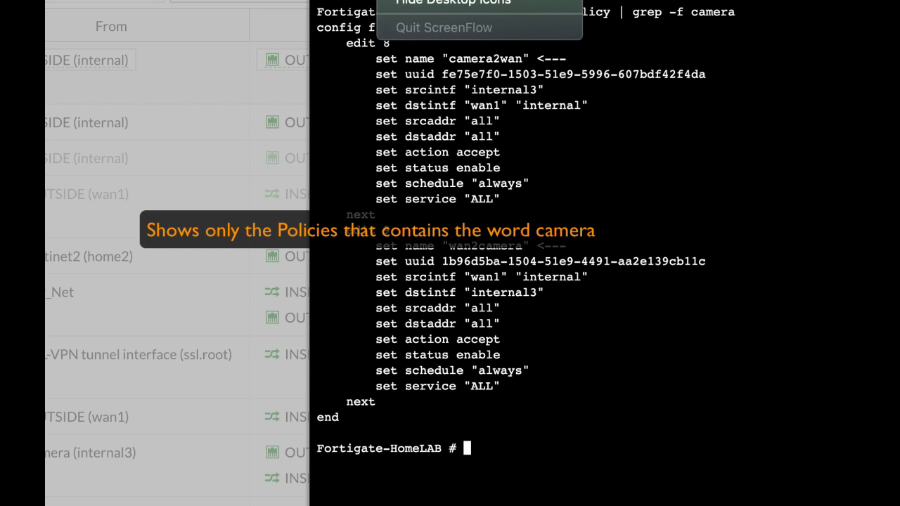
click(422, 0)
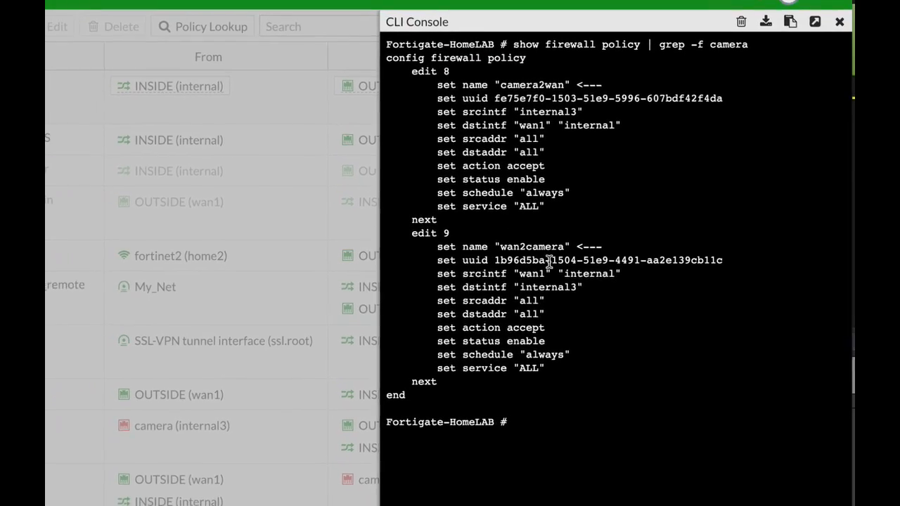
key(super+Tab)
text(n)
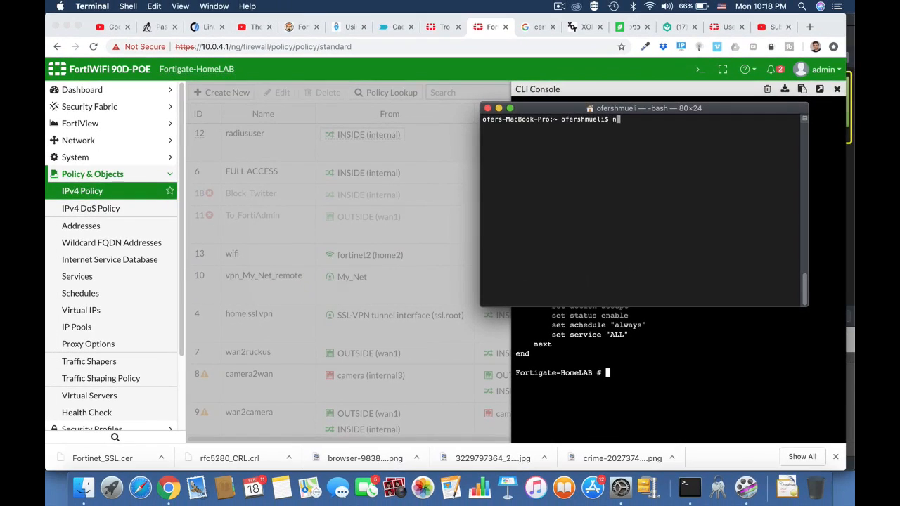
text(map 10.0.4.0/24)
key(Return)
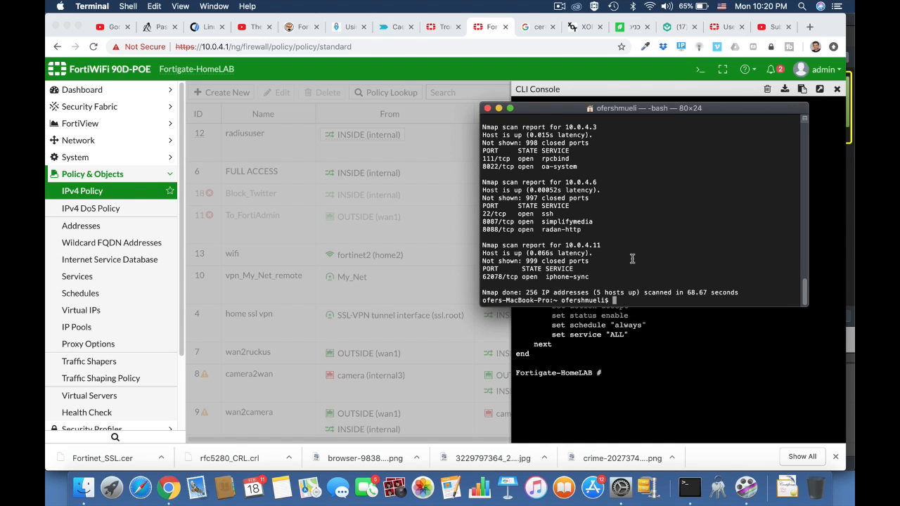
scroll(632, 259, up, 10)
scroll(632, 259, down, 5)
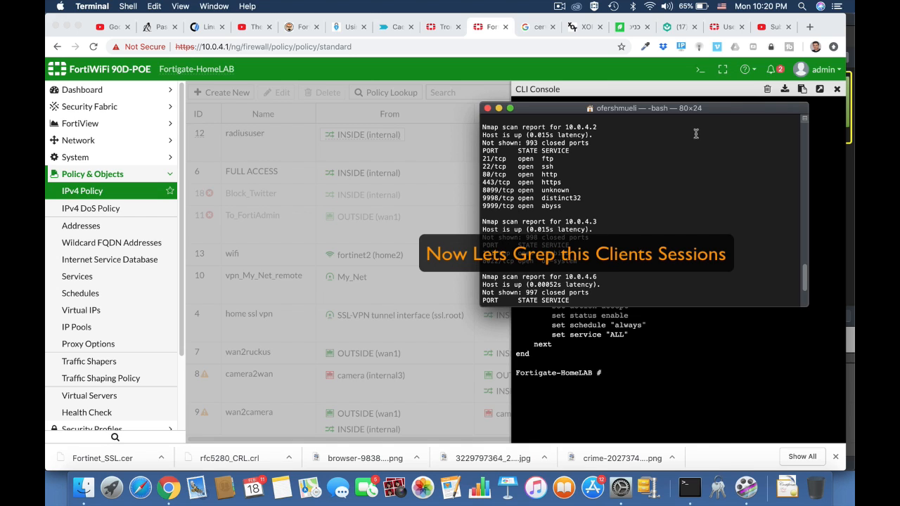
Return to the CLI console and list the sessions for host 10.0.4.6 with diag sys session list | grep 10.0.4.6
click(711, 97)
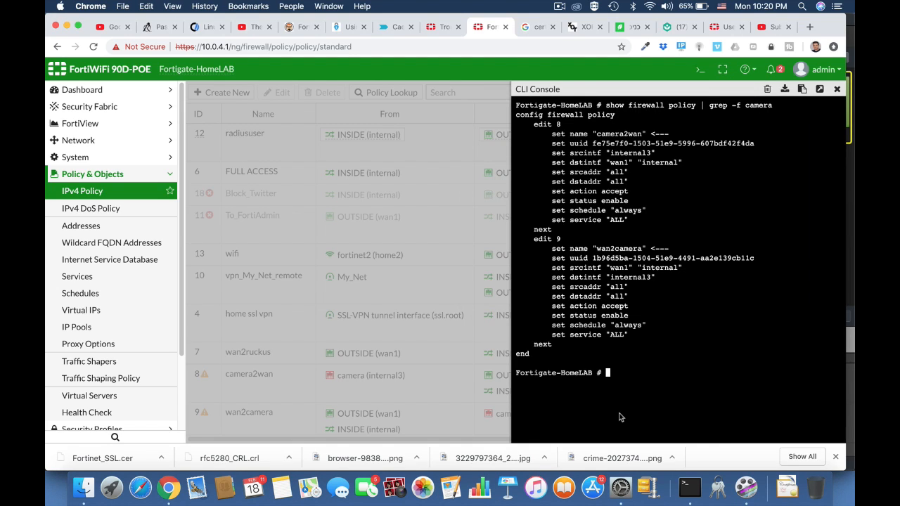
text(diag sys sessionlist)
key(BackSpace)
key(BackSpace)
key(BackSpace)
key(BackSpace)
text(list )
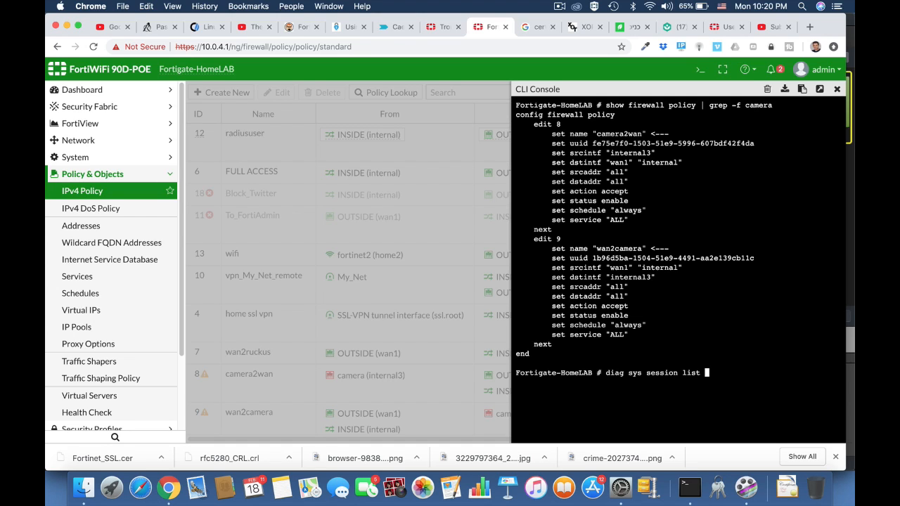
text(| grep 10.0.4.6)
key(Return)
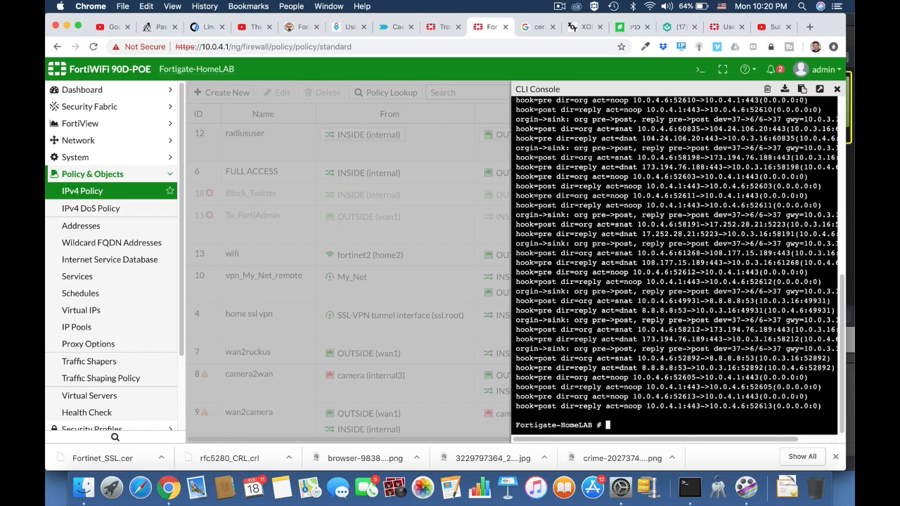
scroll(647, 276, up, 5)
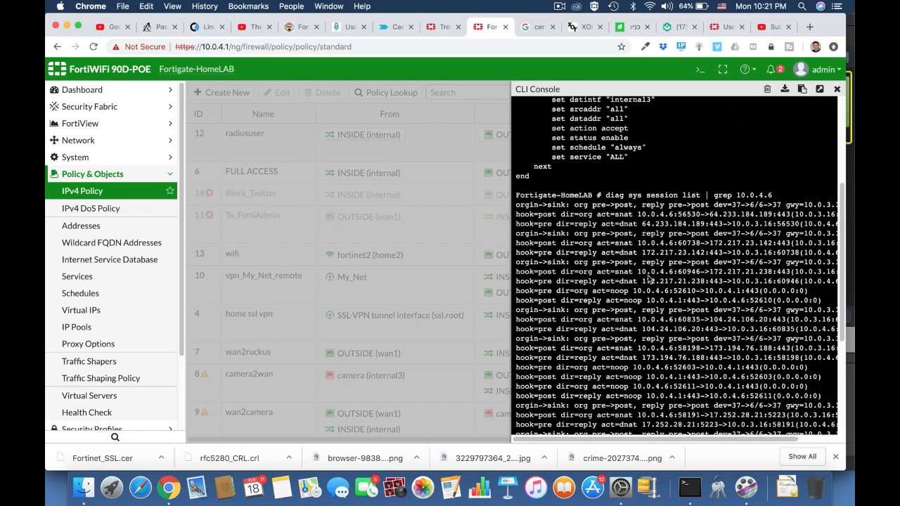
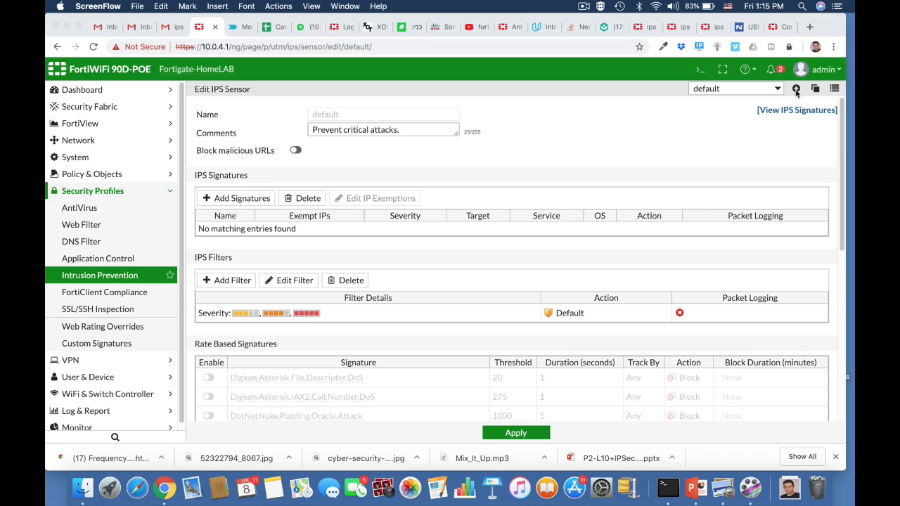
Create a new IPS sensor named FTP_Brute with the comment "stop brute force attacks on FTP server"
click(799, 90)
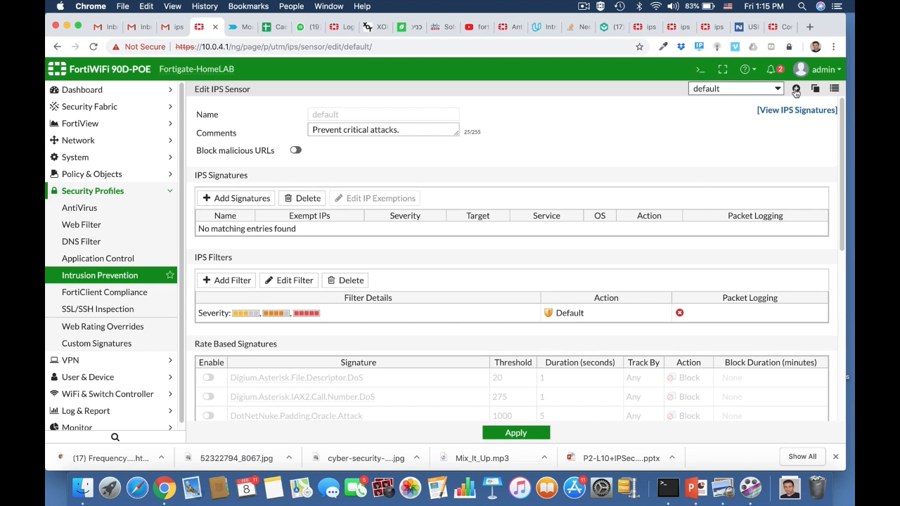
click(797, 89)
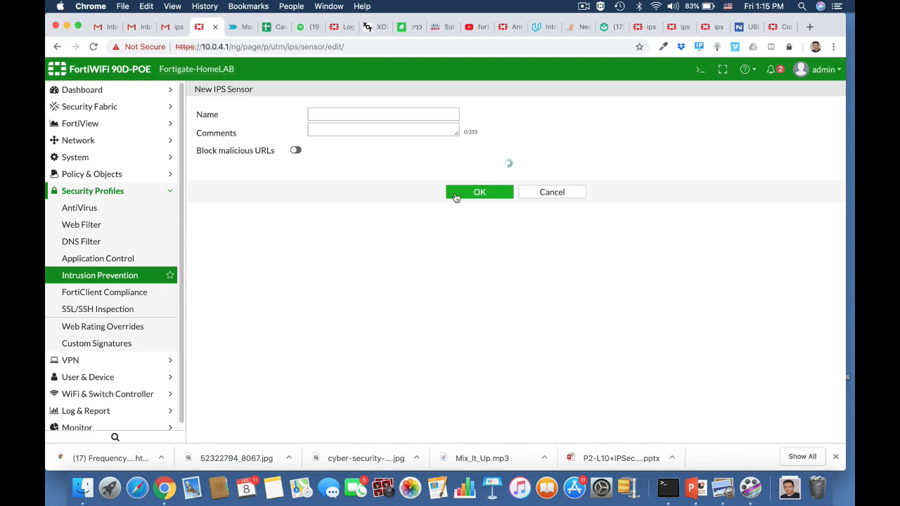
click(339, 115)
text(FTP)
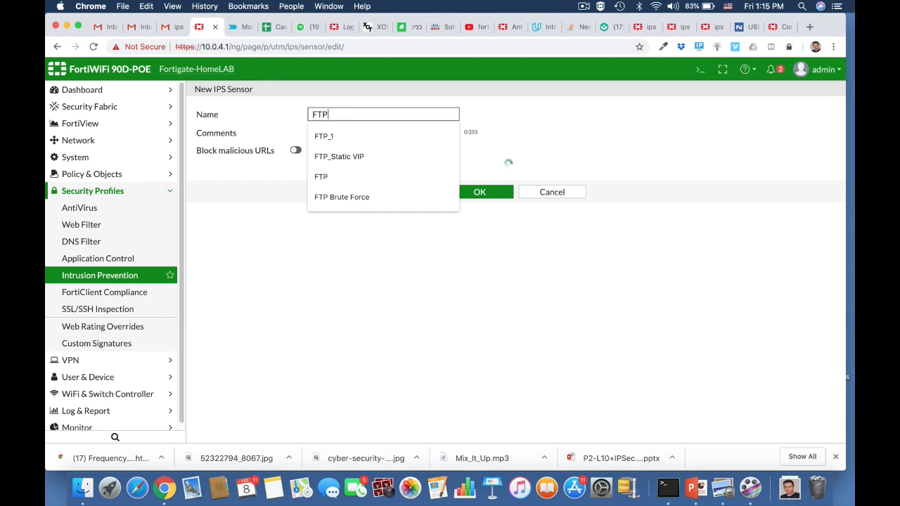
text(_B)
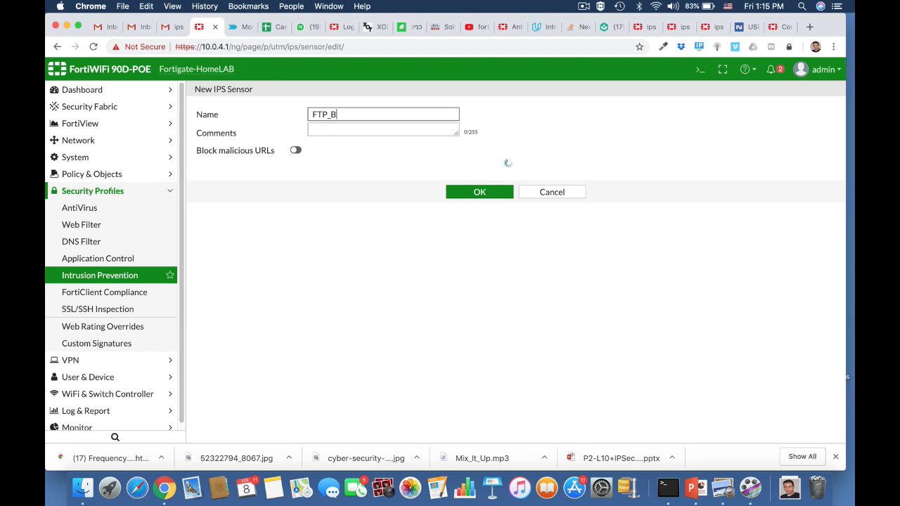
text(rute)
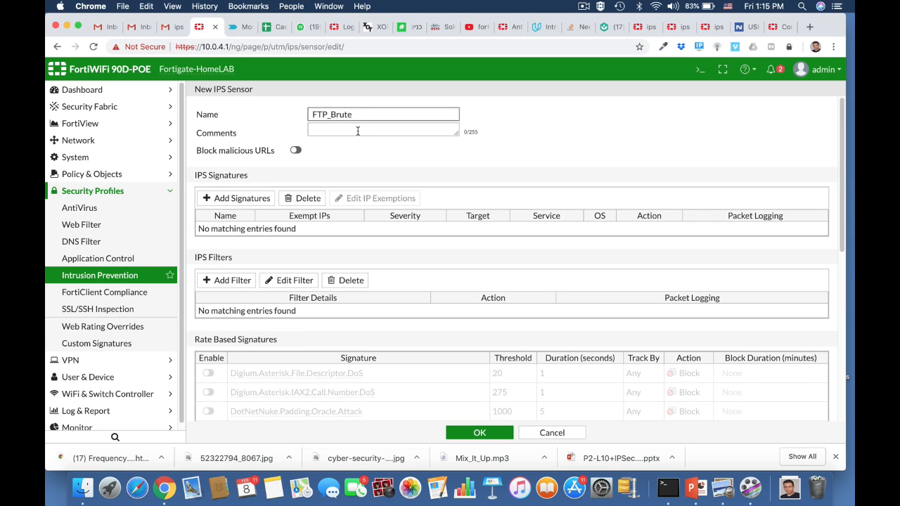
click(358, 131)
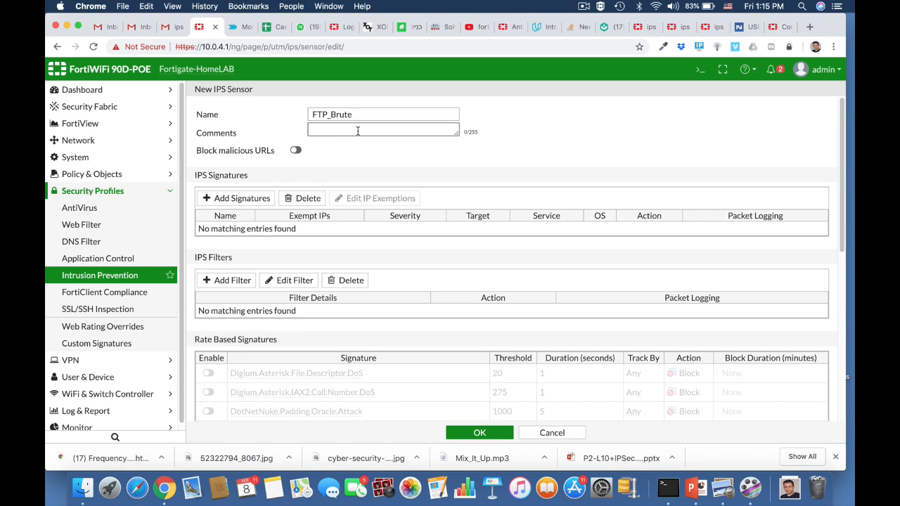
text(stop brute force attacks on FTP server)
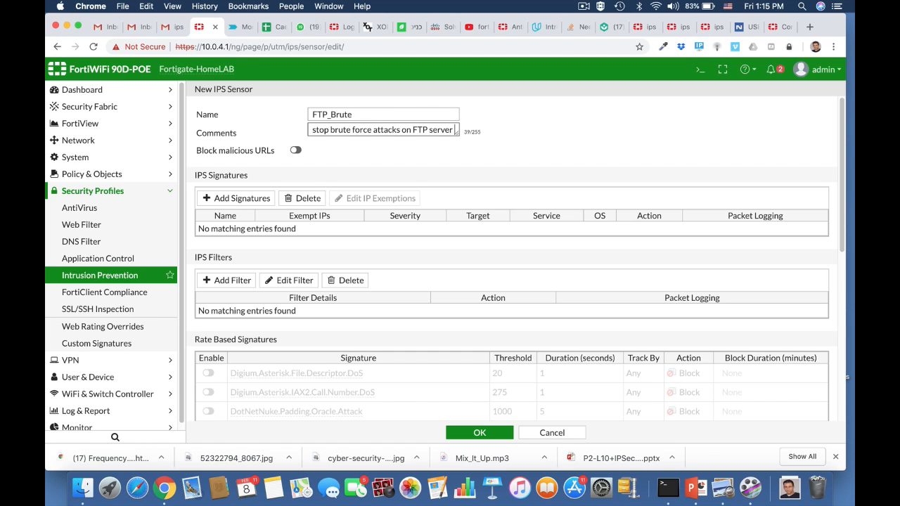
Enable the FTP.Login.Brute.Force rate-based signature with threshold 100 and duration 5 seconds, then save the sensor
scroll(402, 318, down, 3)
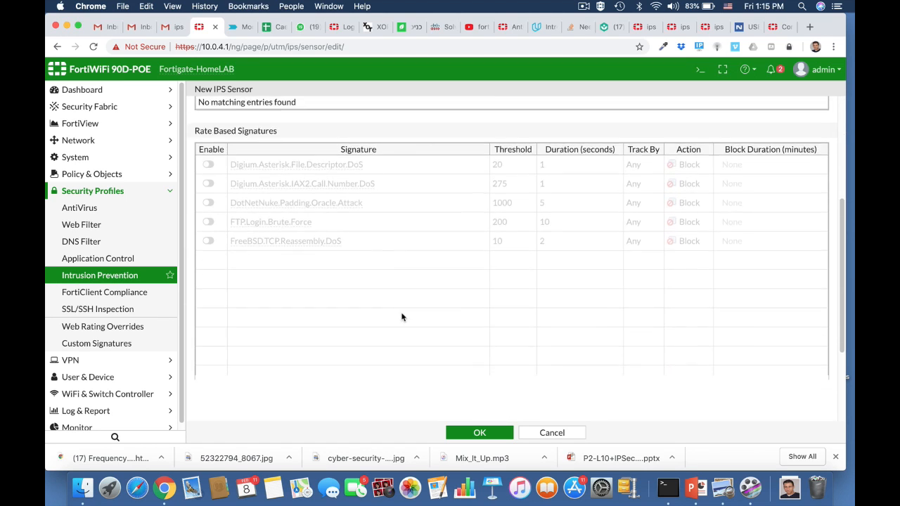
click(208, 220)
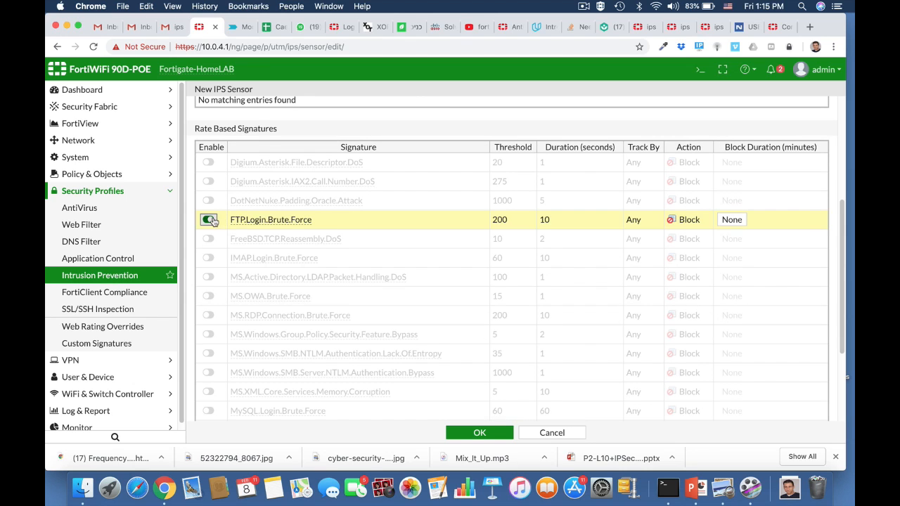
click(505, 221)
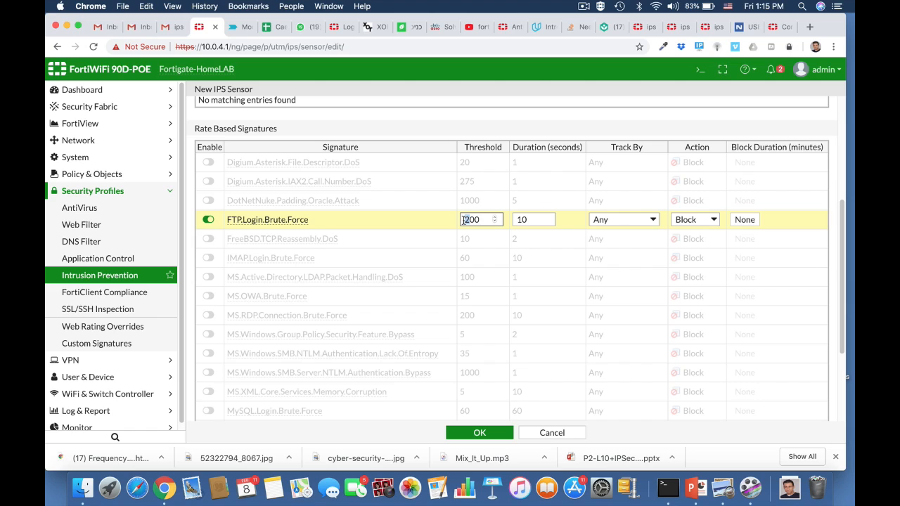
click(525, 221)
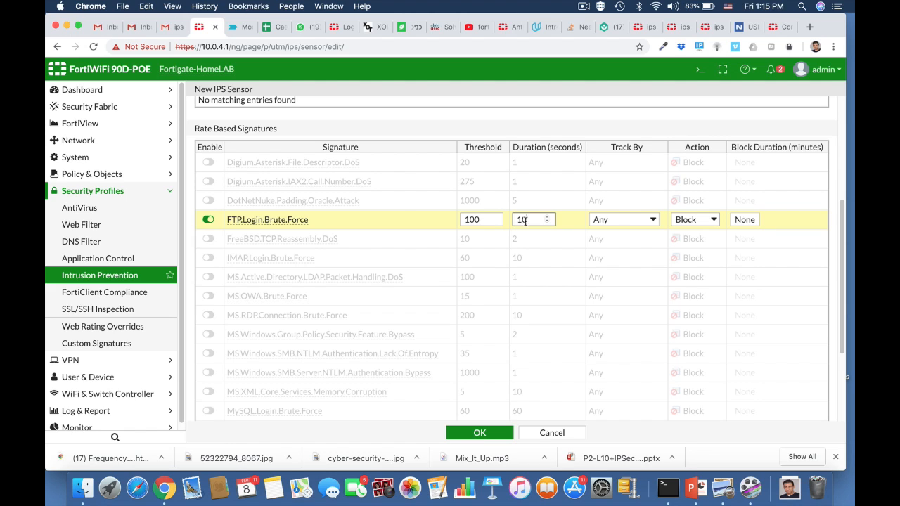
double_click(522, 221)
text(5)
click(476, 433)
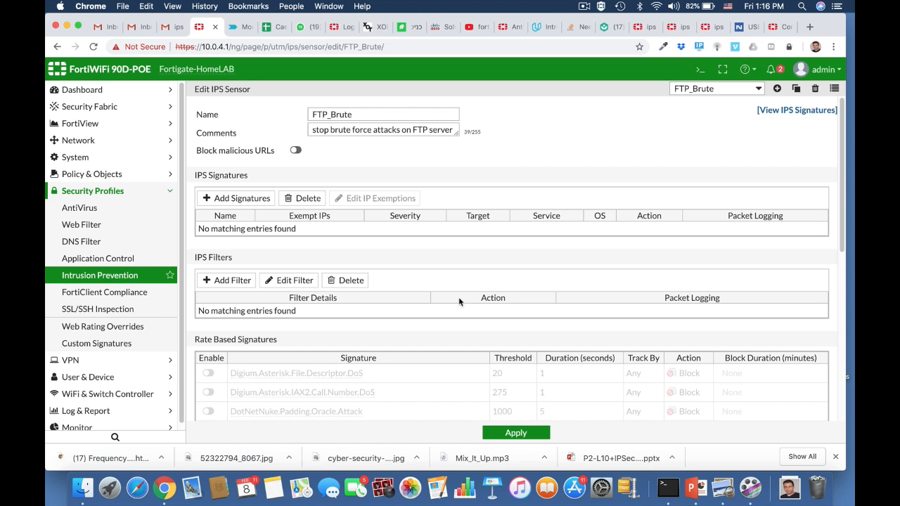
Open the CLI console and enter the IPS sensor configuration with config ips sensor
scroll(458, 301, down, 5)
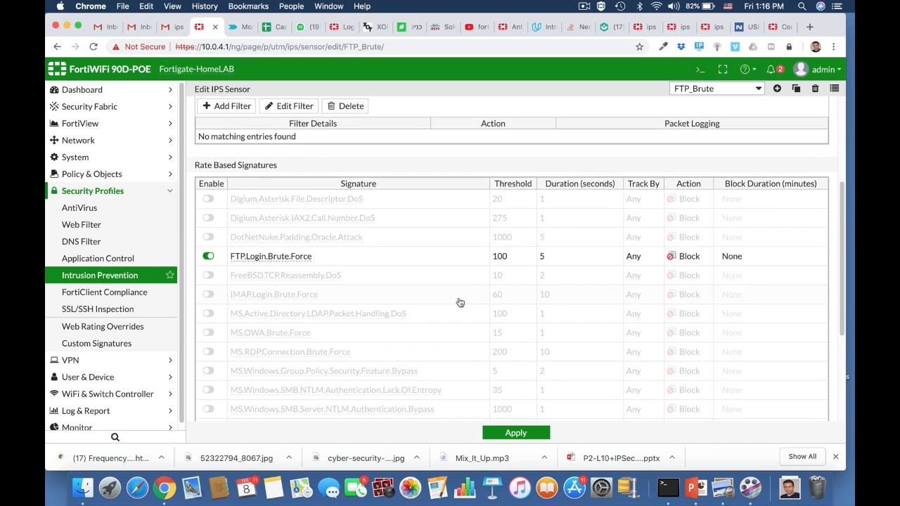
scroll(460, 303, up, 5)
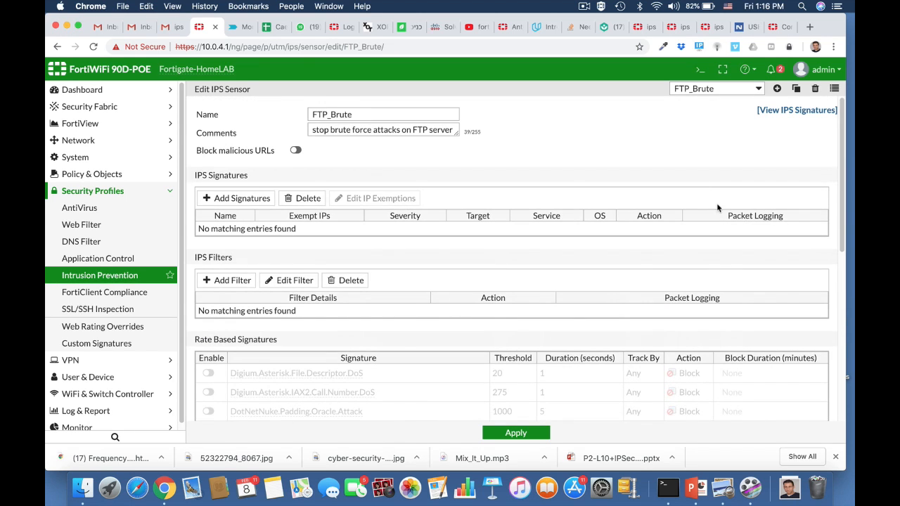
click(700, 69)
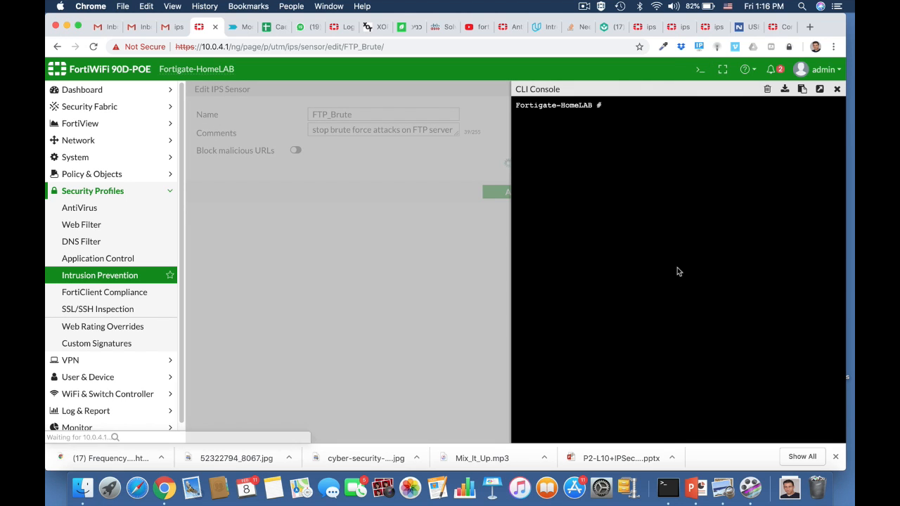
text(conf)
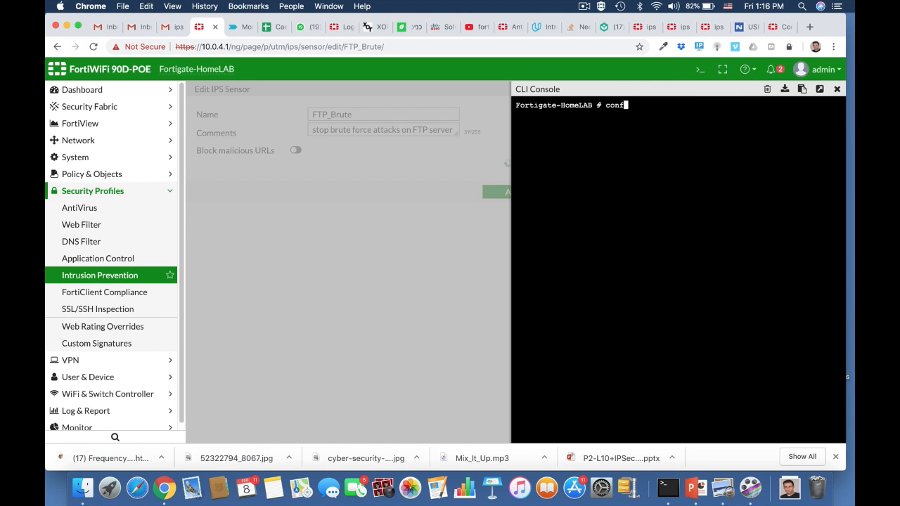
text(i)
key(Tab)
text(i)
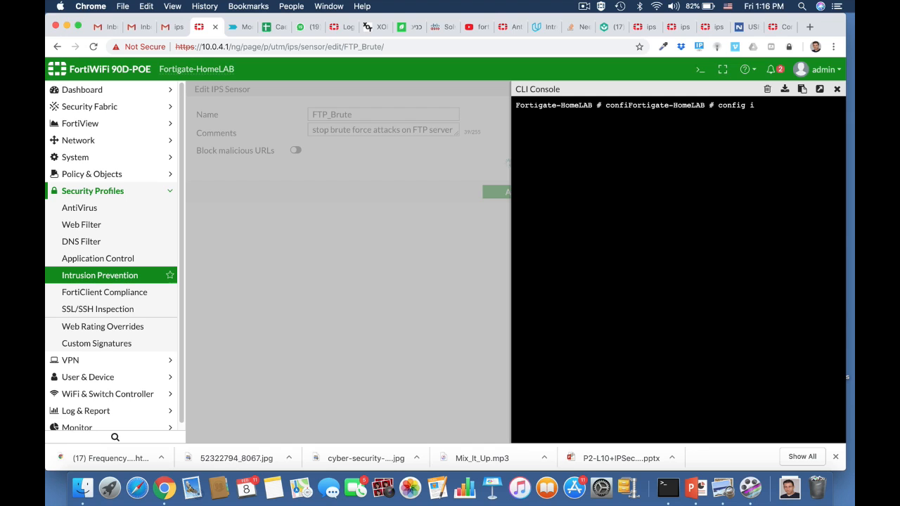
text(ps sensor)
key(Return)
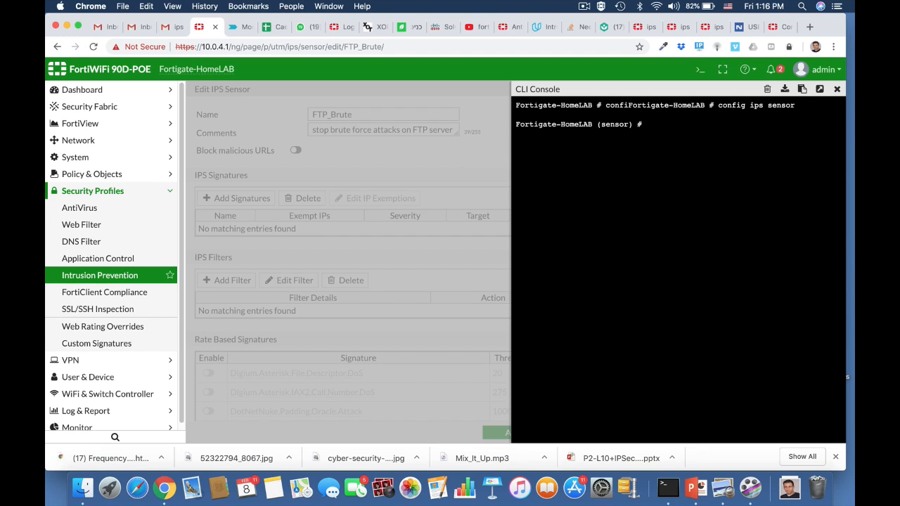
Edit the FTP_Brute sensor in the CLI and display its full configuration with show full
text(edit FTP_Brute)
key(Return)
text(show f)
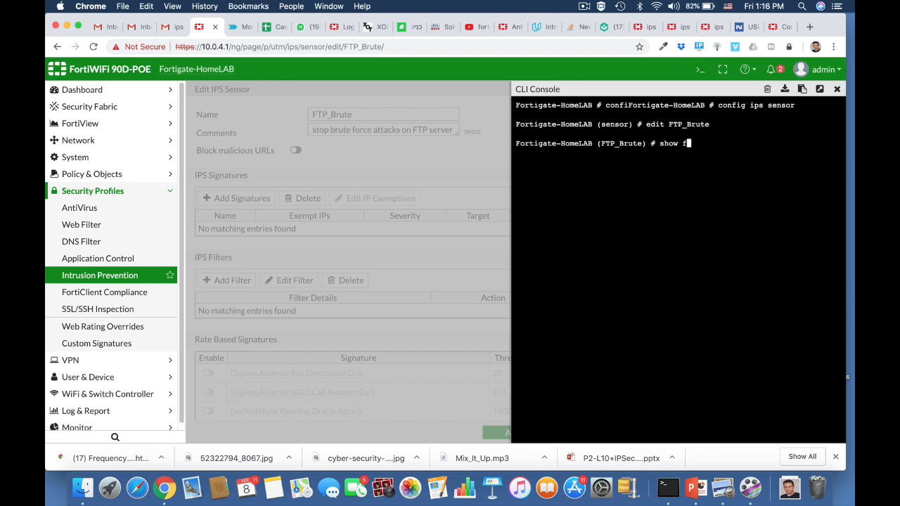
text(ull)
key(Return)
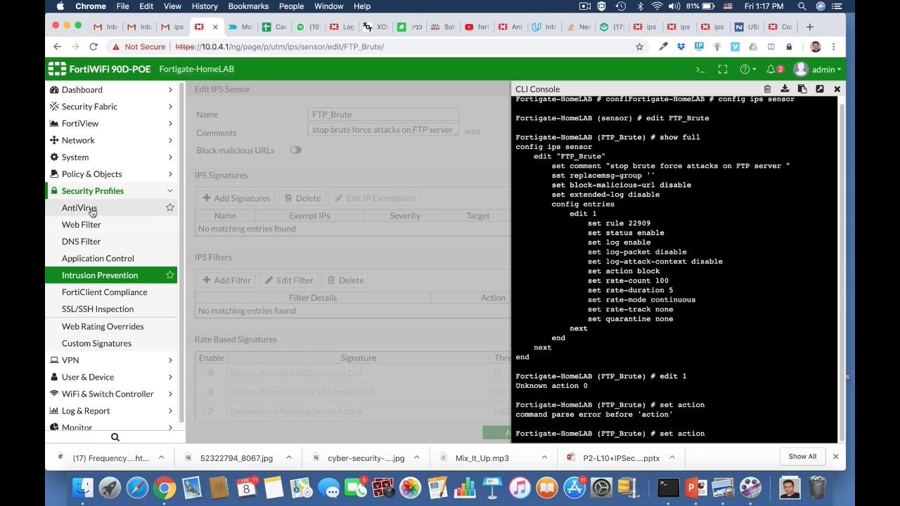
Open the ruckus2wan firewall policy from the IPv4 Policy list for editing
click(84, 176)
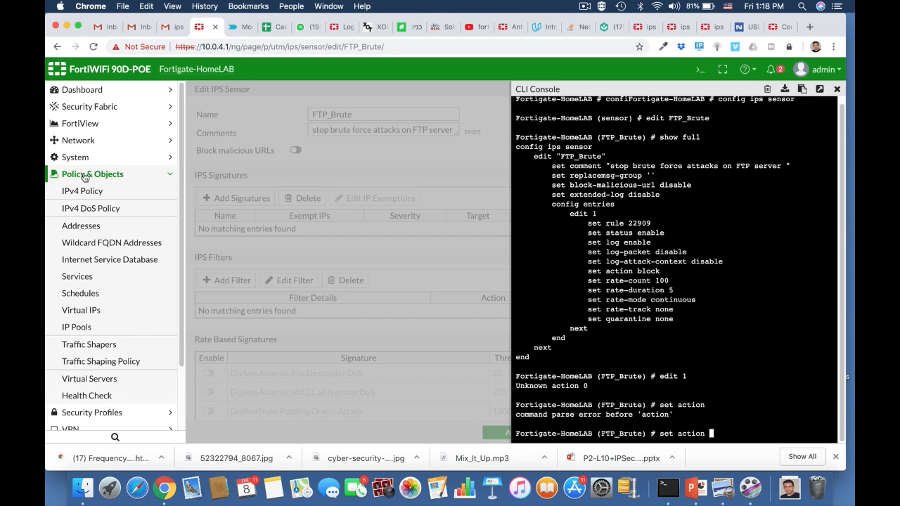
click(83, 187)
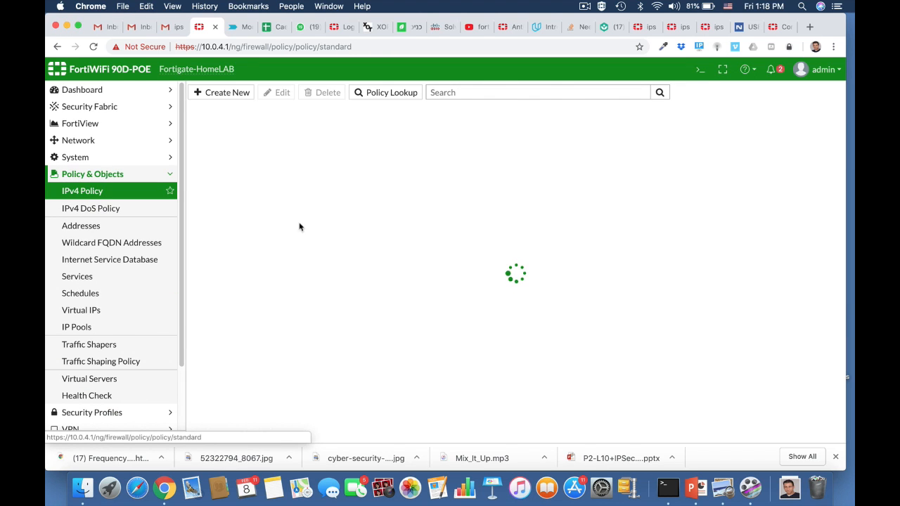
click(265, 137)
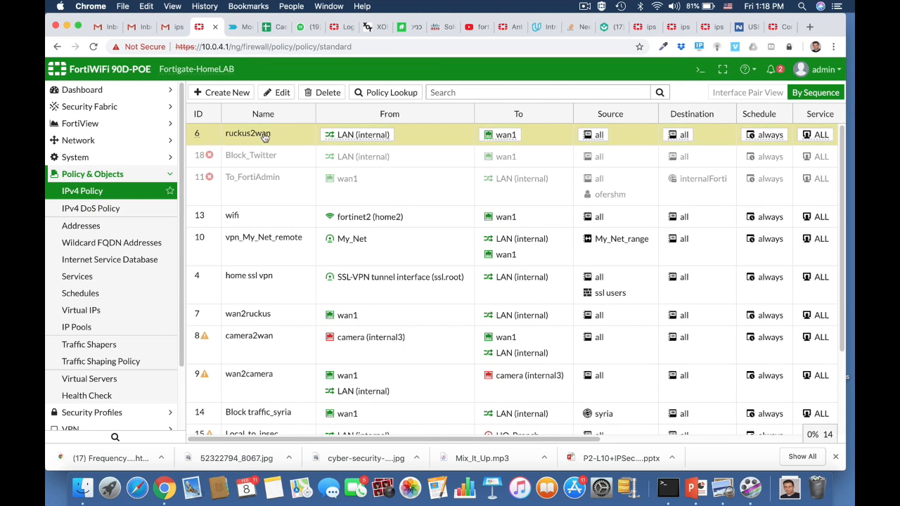
click(280, 95)
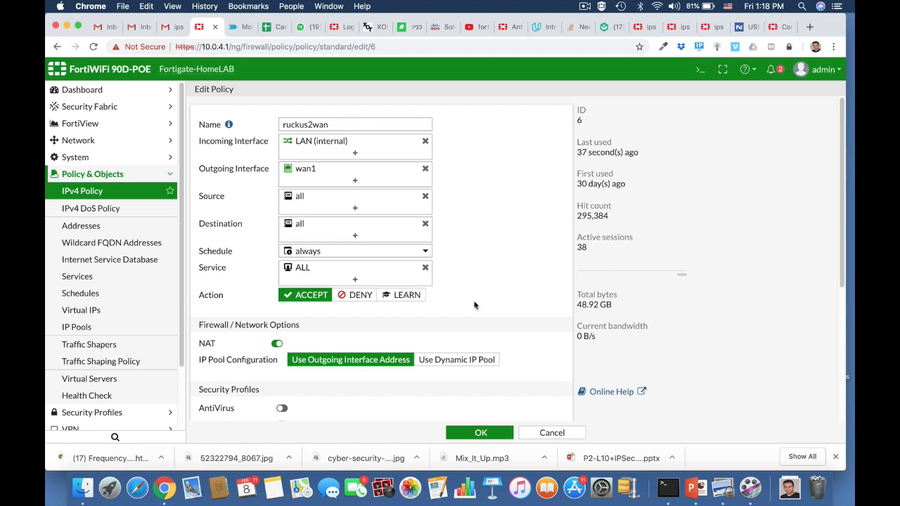
Enable IPS on the ruckus2wan policy using the FTP_Brute sensor and save the policy
scroll(474, 306, down, 1)
scroll(475, 305, down, 4)
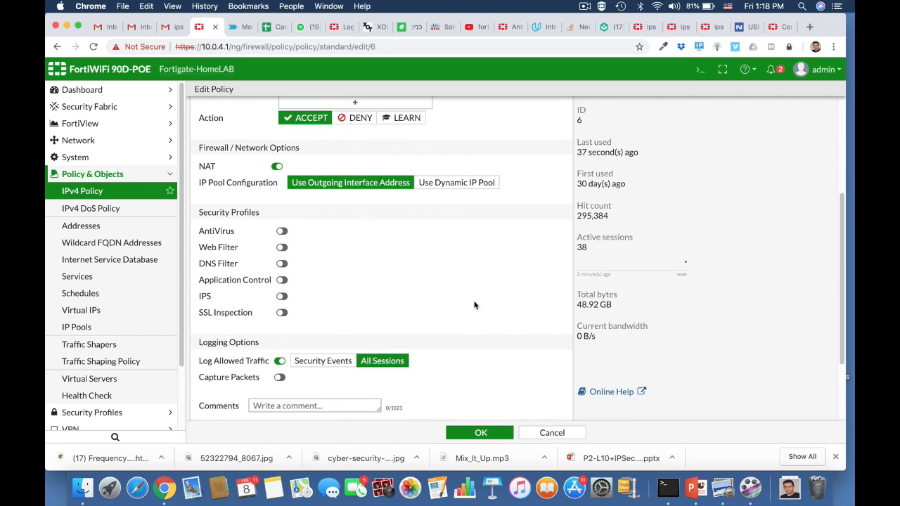
click(281, 296)
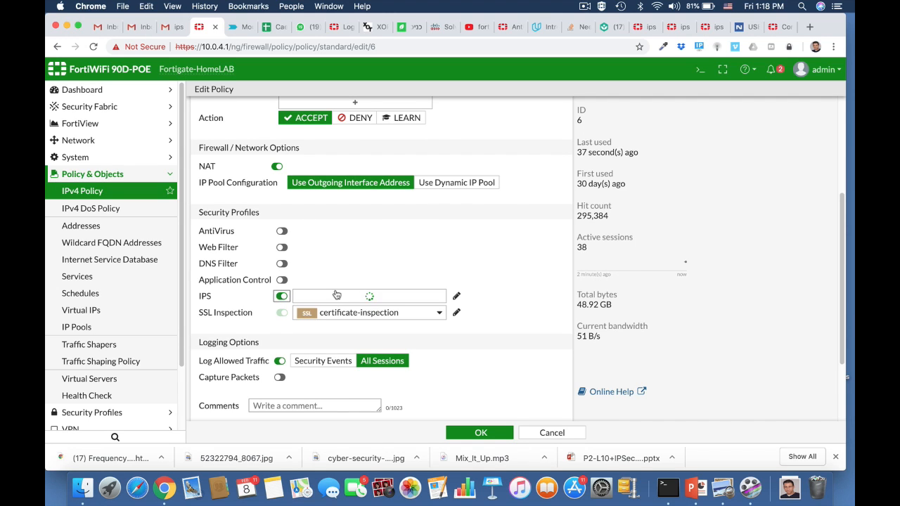
click(418, 297)
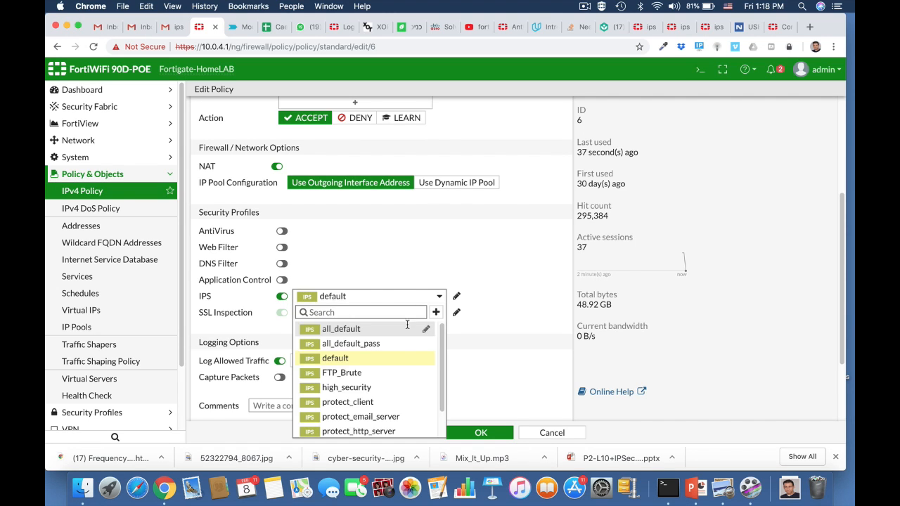
click(363, 373)
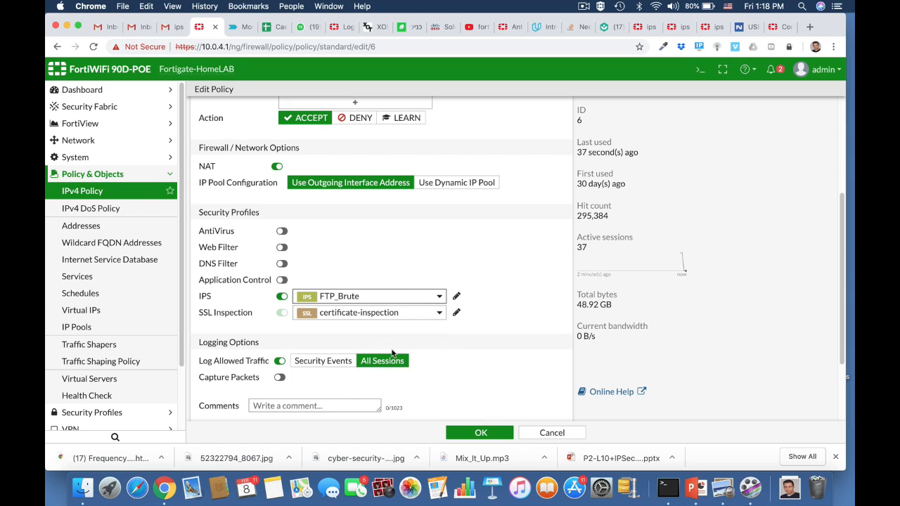
click(476, 437)
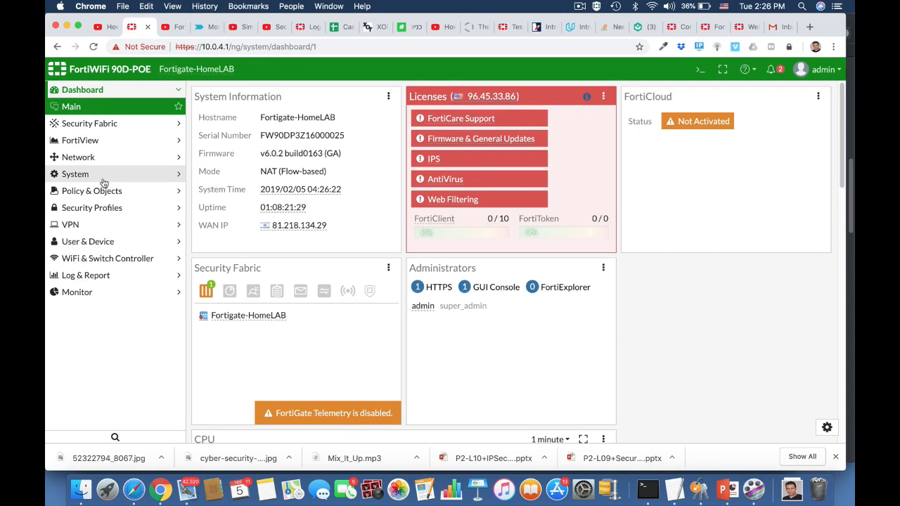
Create a new IPS sensor named windows Machine with the comment Block windows threats
click(98, 208)
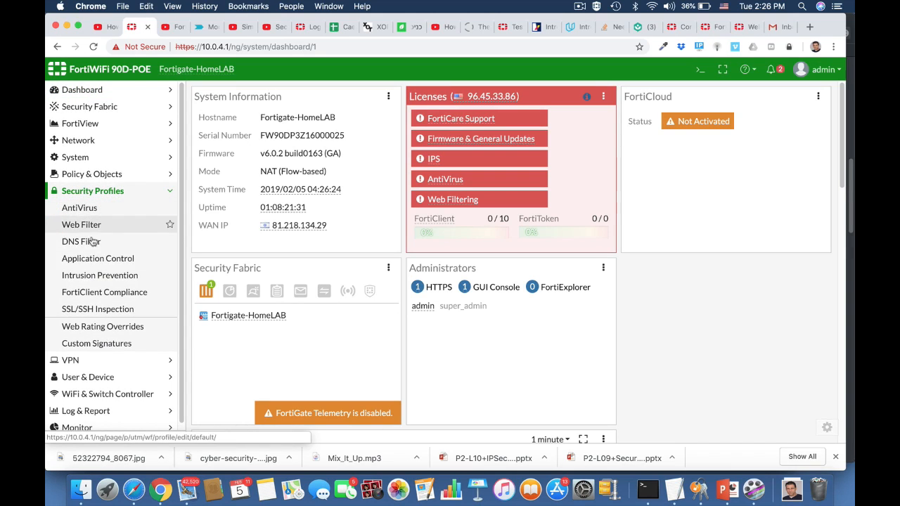
click(91, 275)
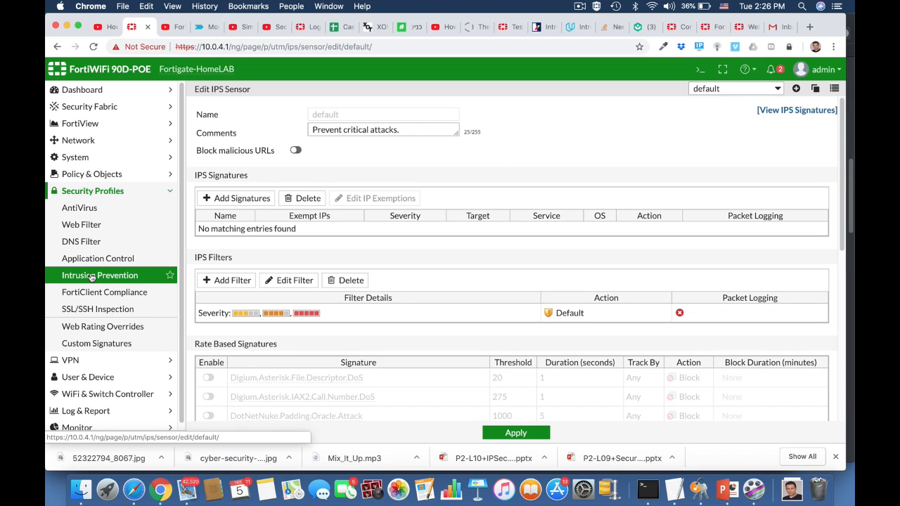
click(797, 89)
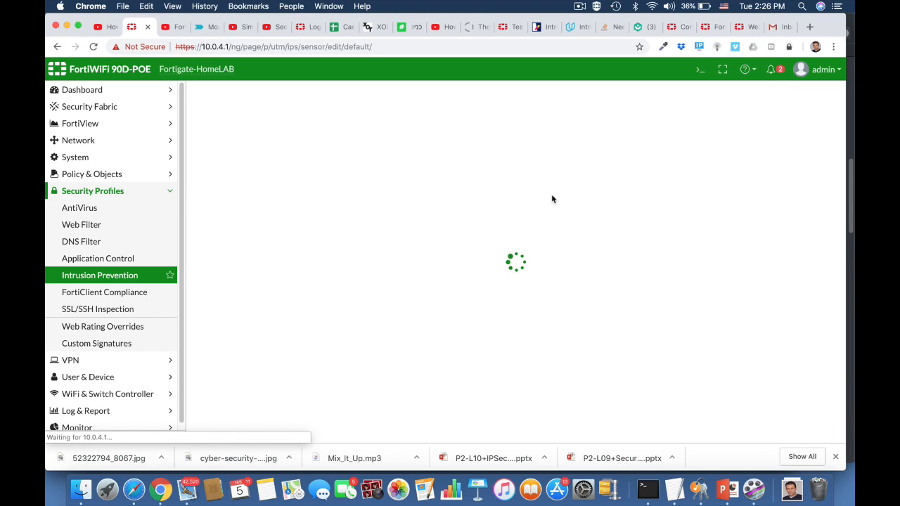
click(332, 114)
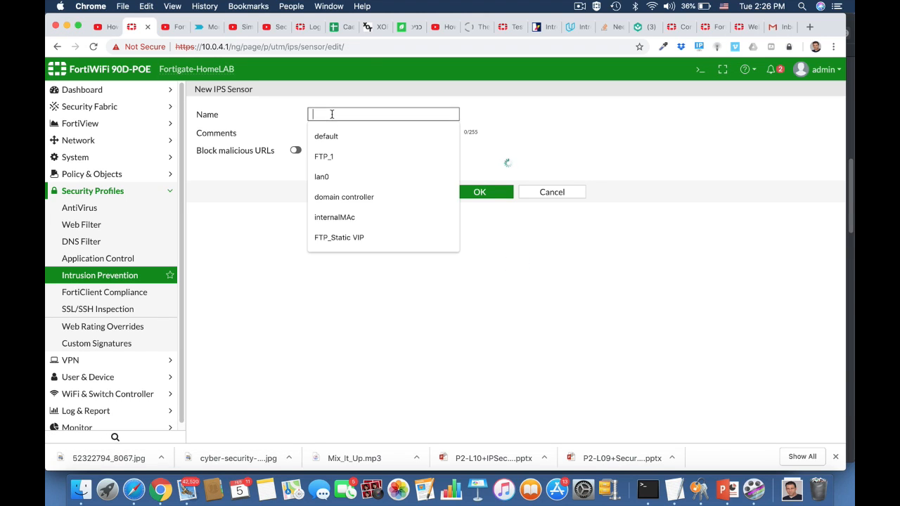
text(windows)
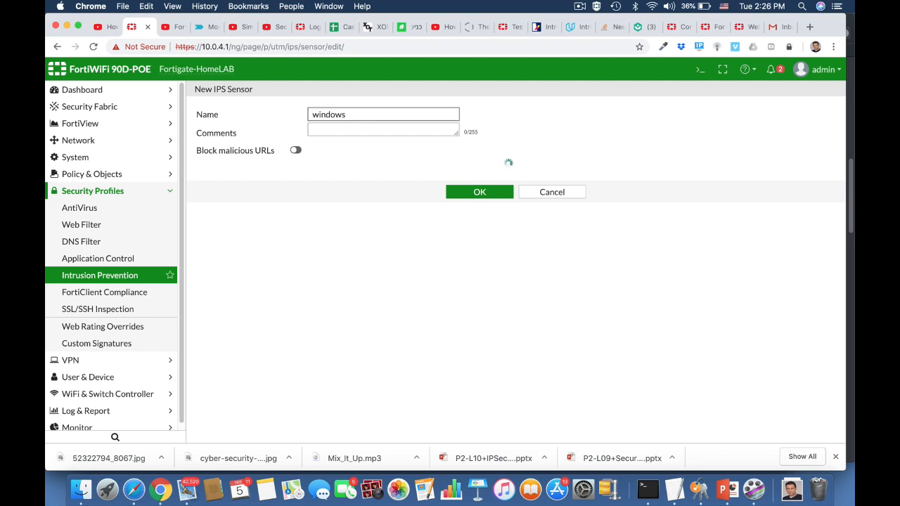
text( Machine)
click(344, 133)
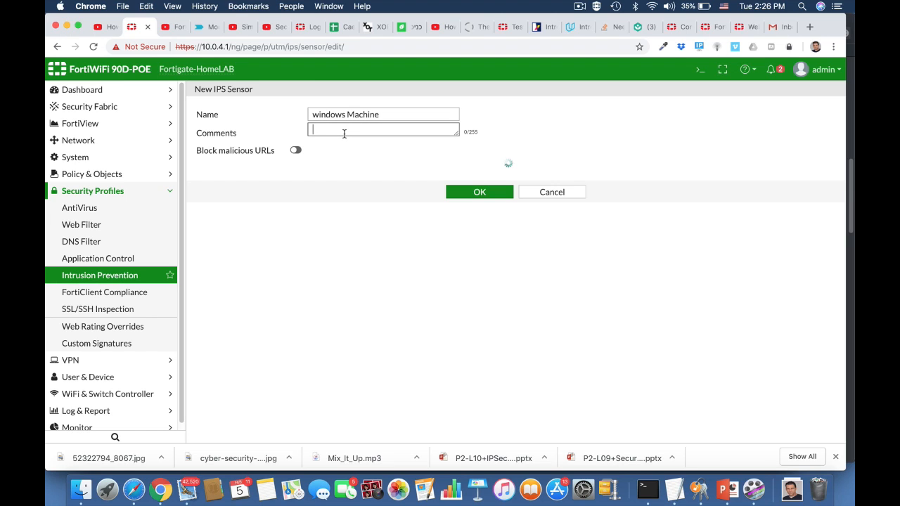
text(Block)
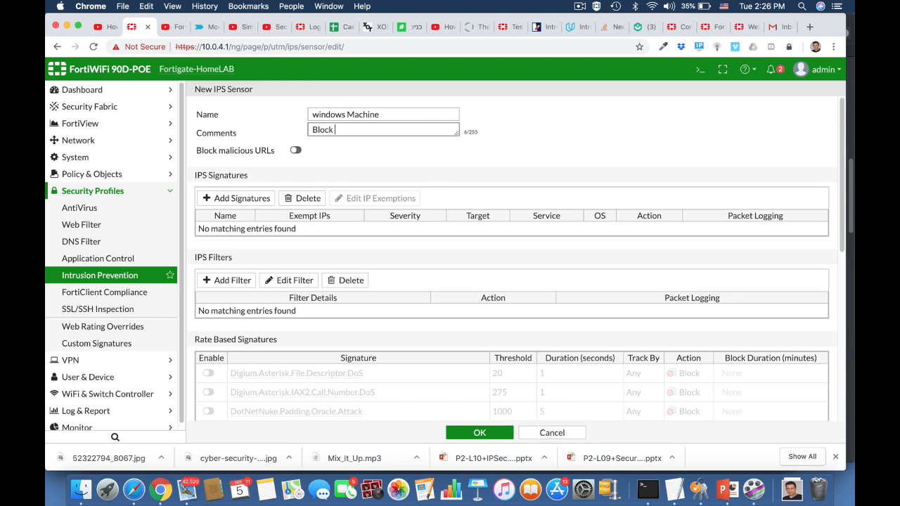
text( windows threats)
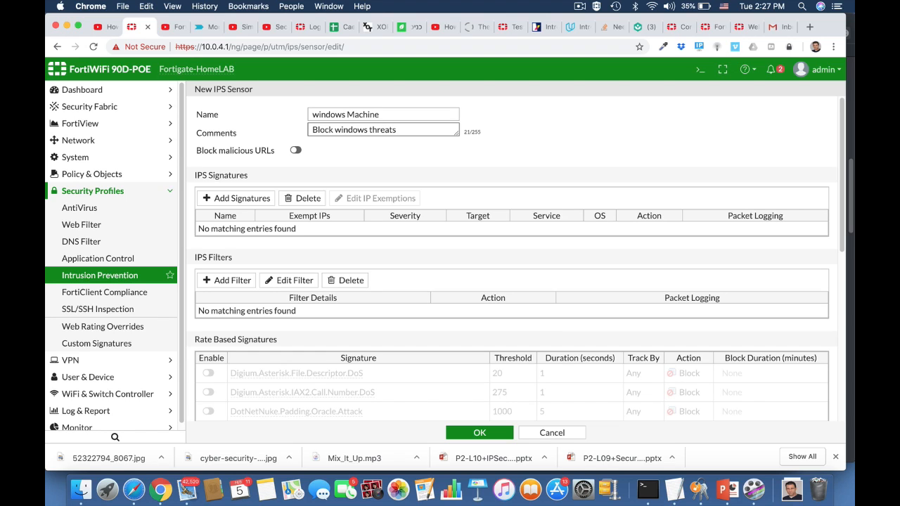
Start a new IPS filter in the sensor and set its OS criterion to Windows
click(236, 281)
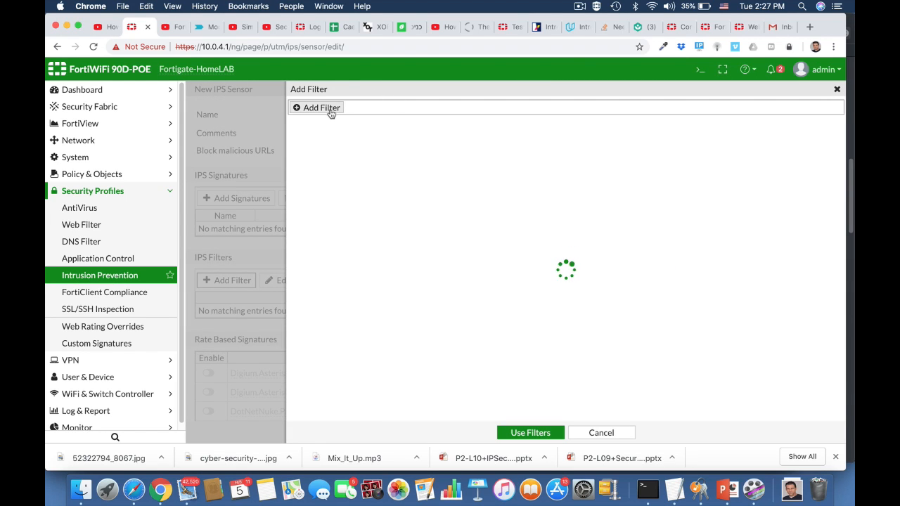
click(330, 112)
click(303, 135)
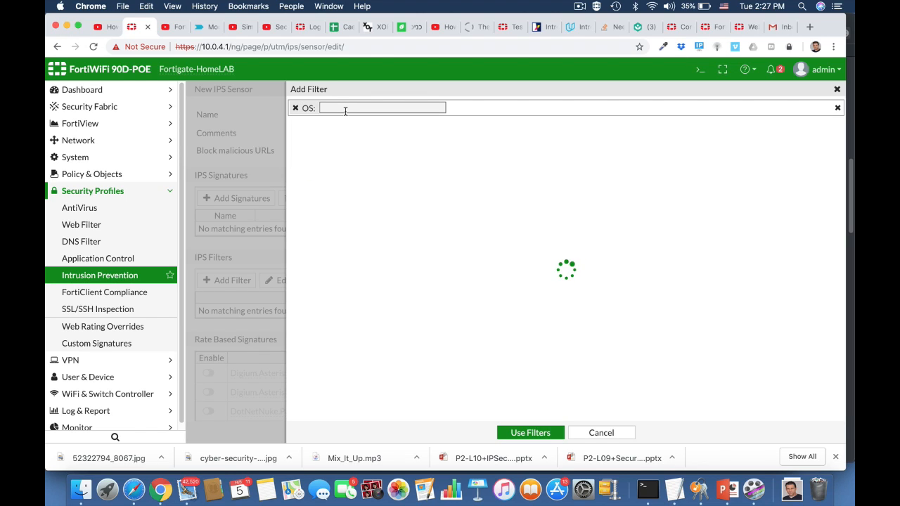
text(wind)
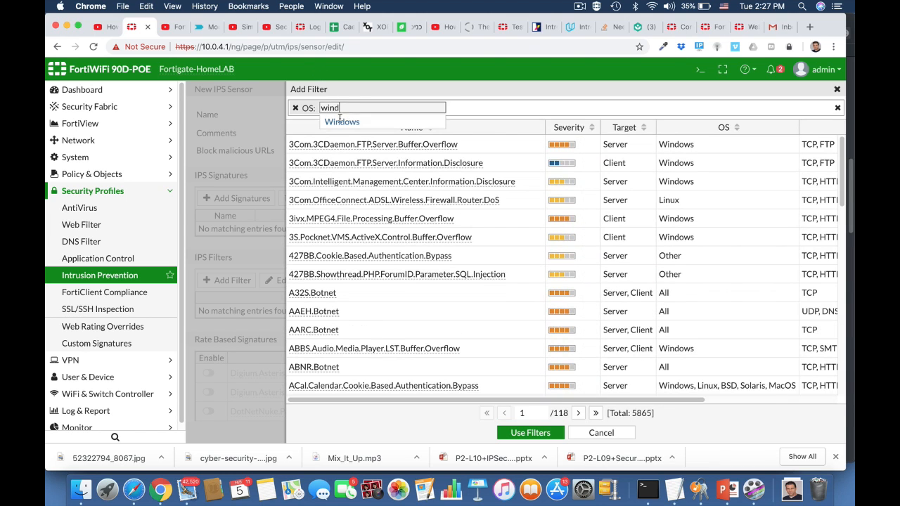
click(341, 122)
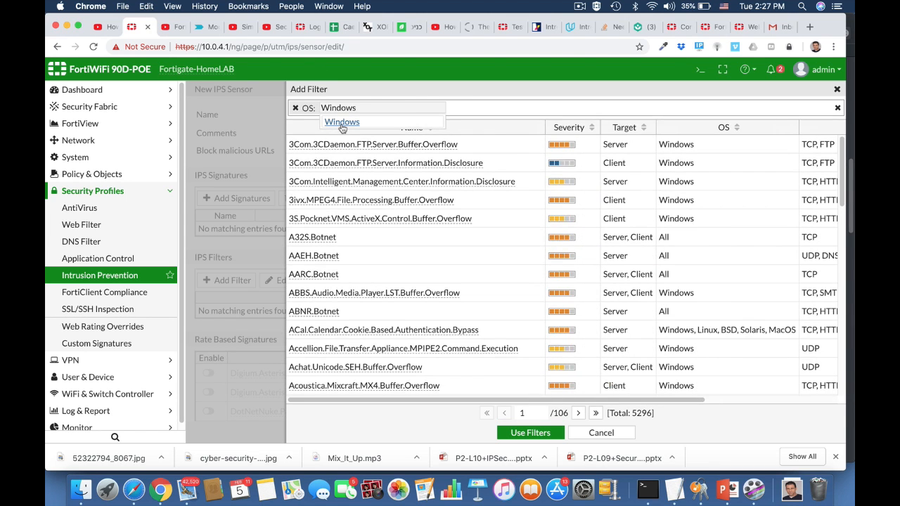
Add High and Critical severity and a client target to the filter, then apply the filters to the sensor
click(452, 110)
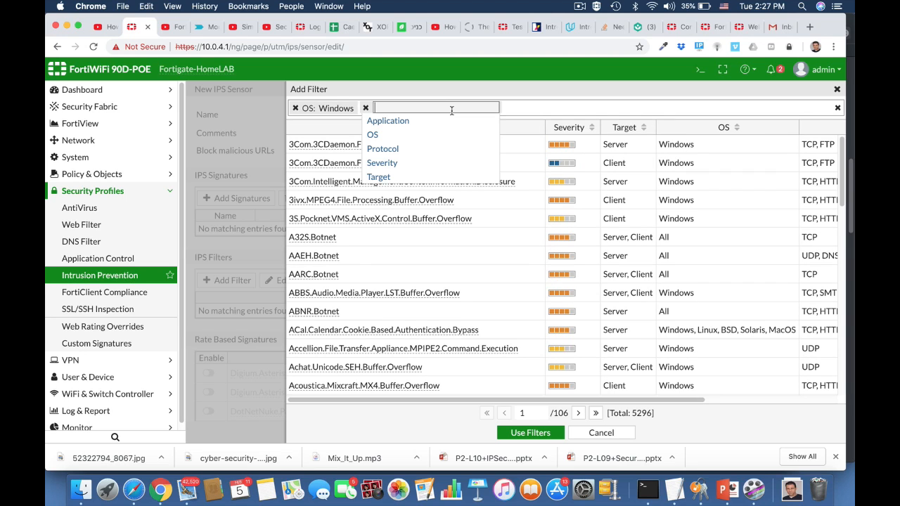
click(382, 163)
click(424, 166)
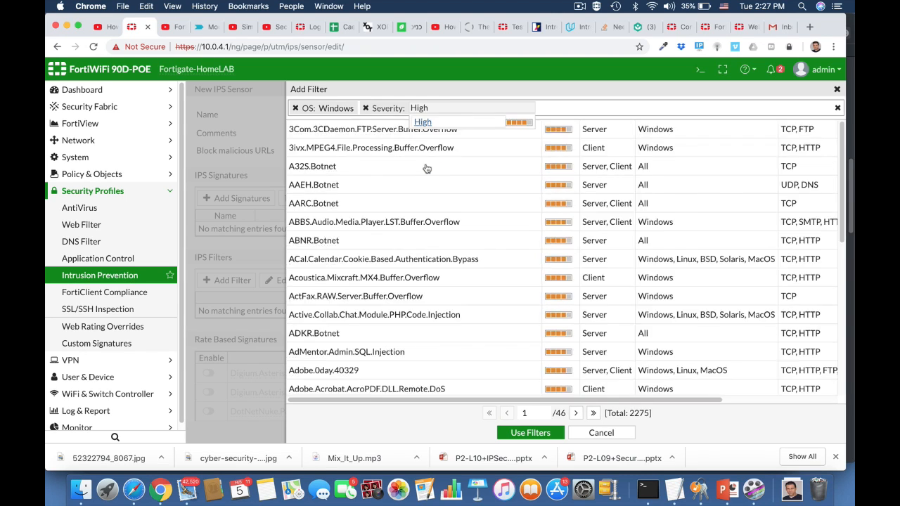
click(544, 108)
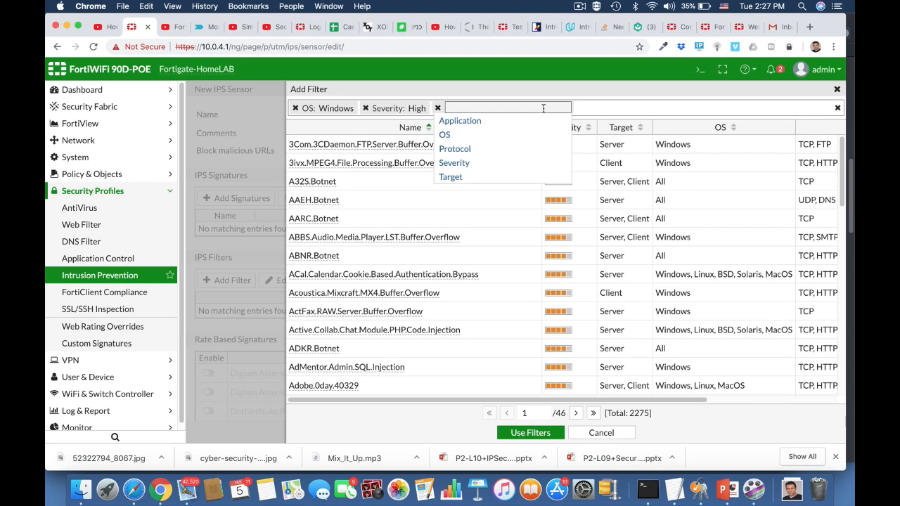
click(458, 164)
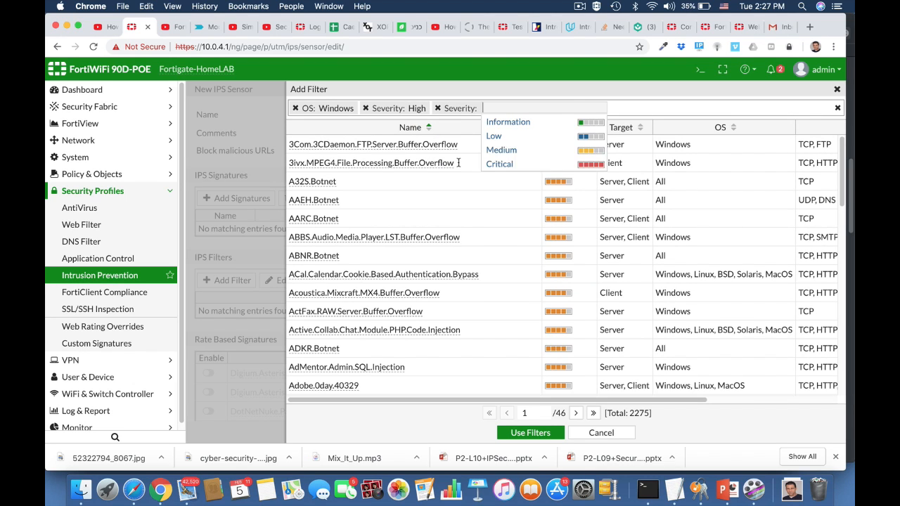
click(497, 164)
click(613, 107)
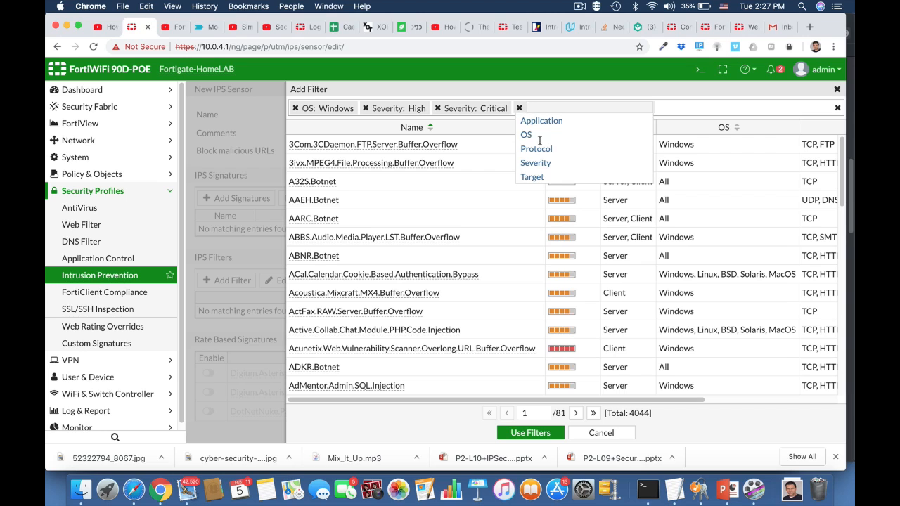
click(532, 177)
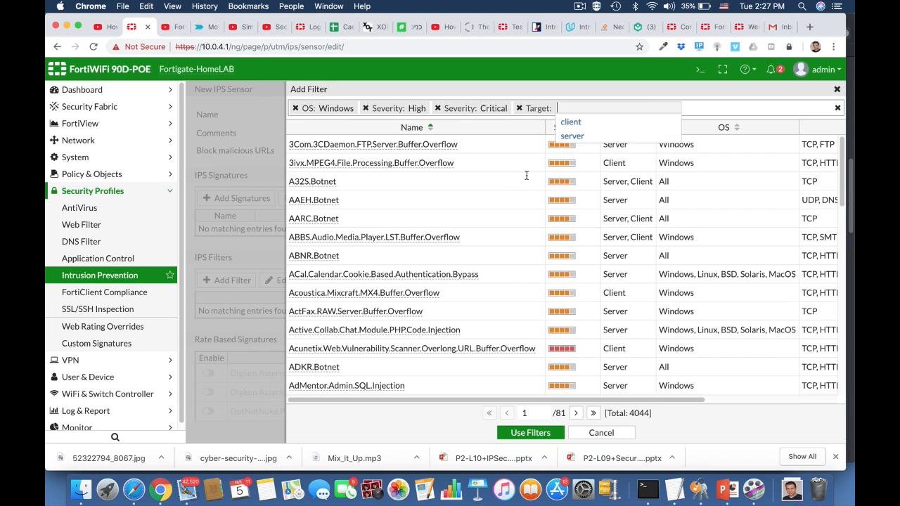
click(573, 123)
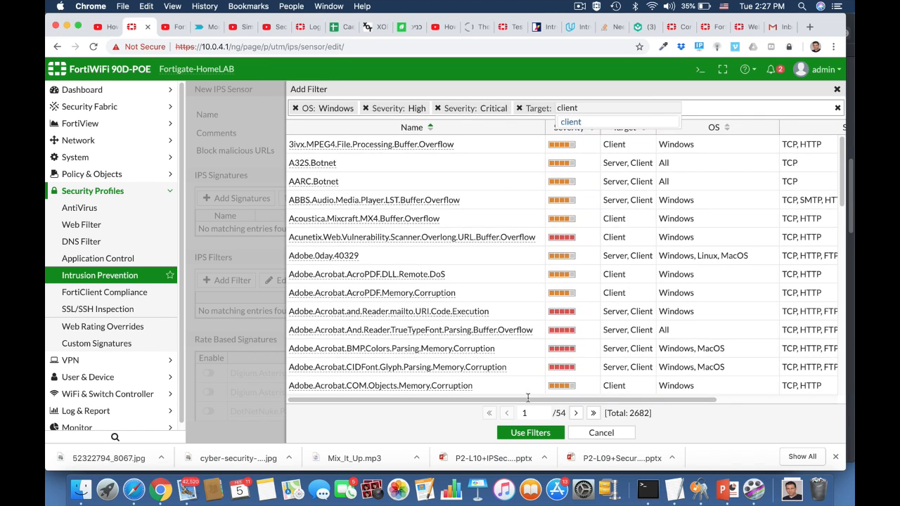
click(521, 433)
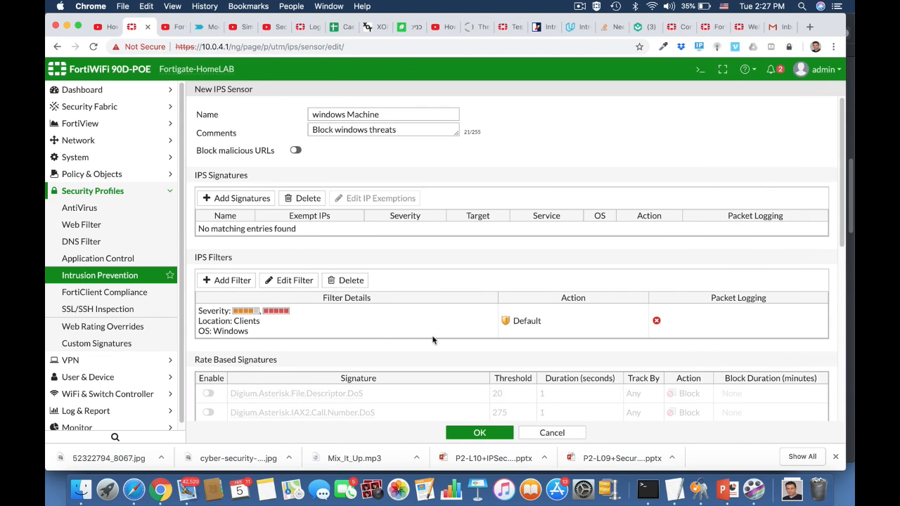
Save the new windows Machine IPS sensor
scroll(377, 336, down, 7)
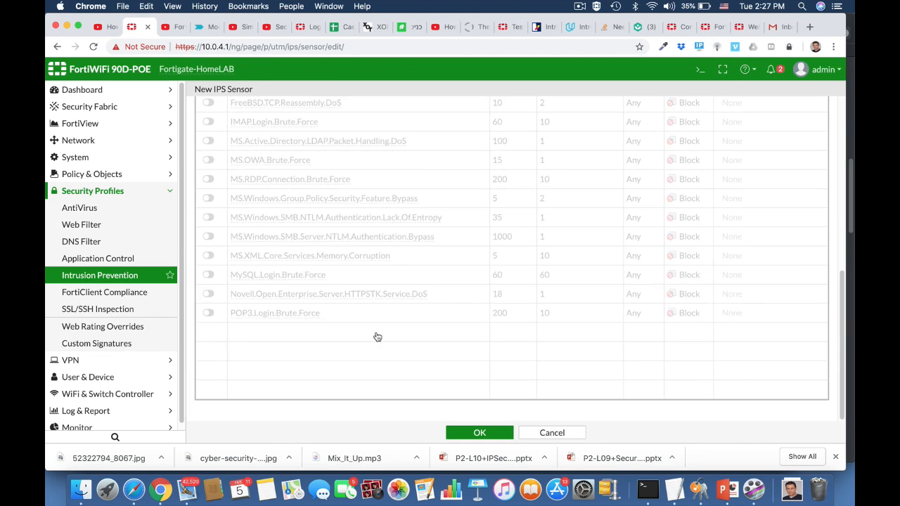
scroll(377, 337, up, 7)
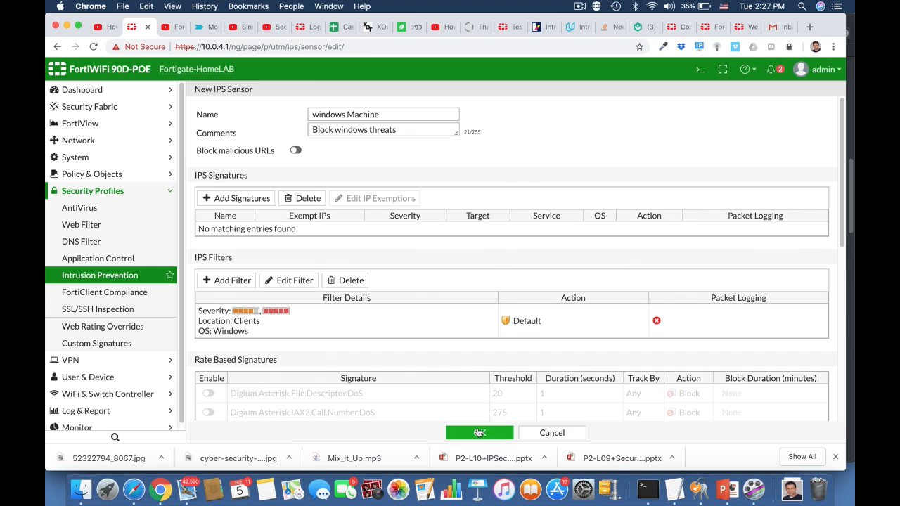
click(480, 433)
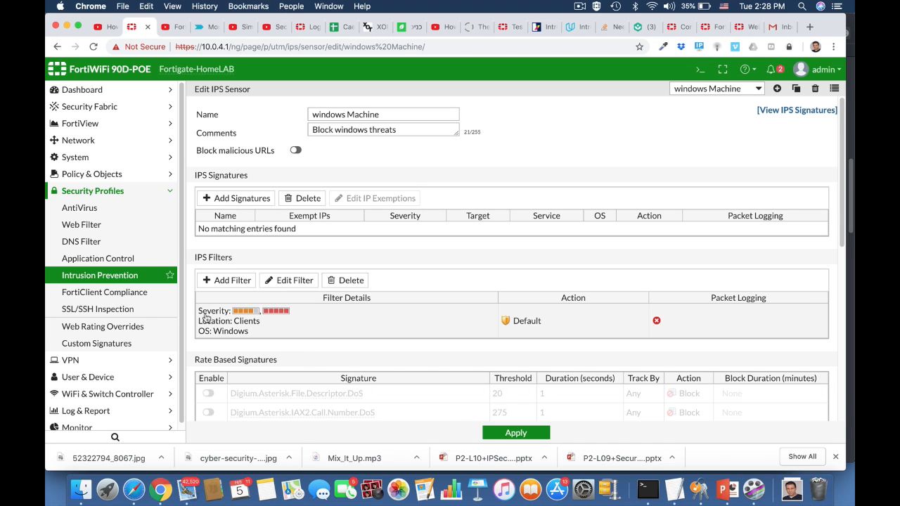
Go to the IPv4 policy list and open the ruckus2wan policy for editing
click(91, 175)
click(83, 195)
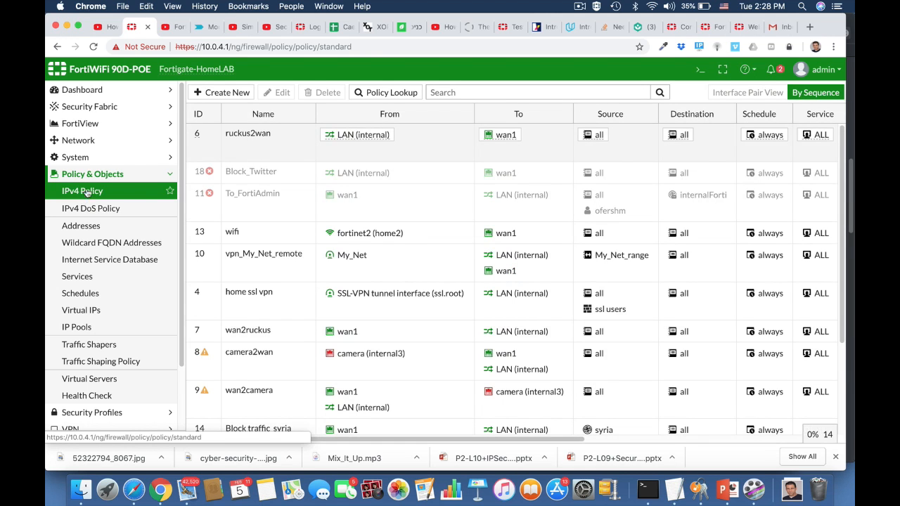
click(232, 143)
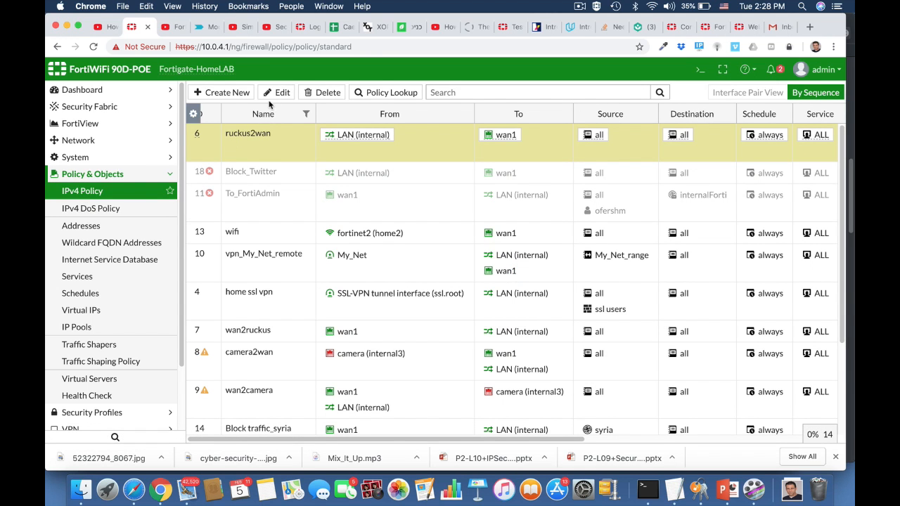
click(274, 92)
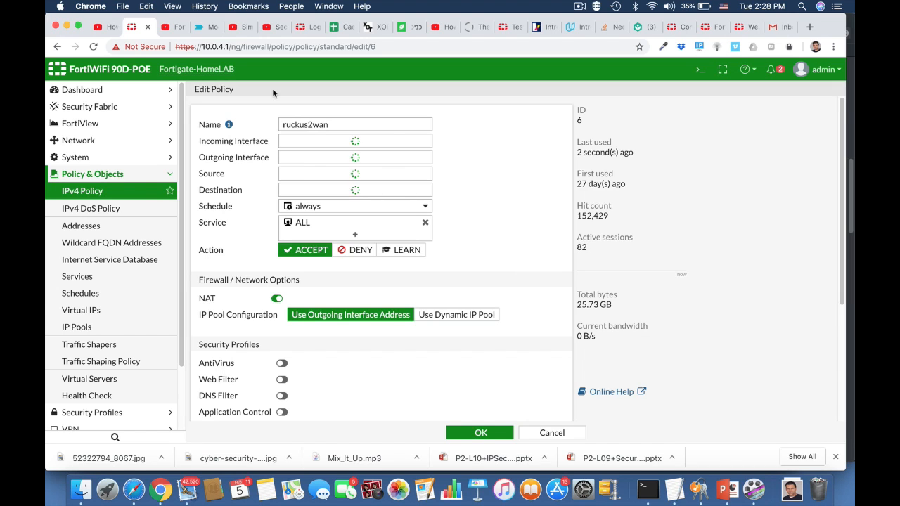
Switch the ruckus2wan policy's IPS profile to windows Machine and save the policy
mouse_move(403, 148)
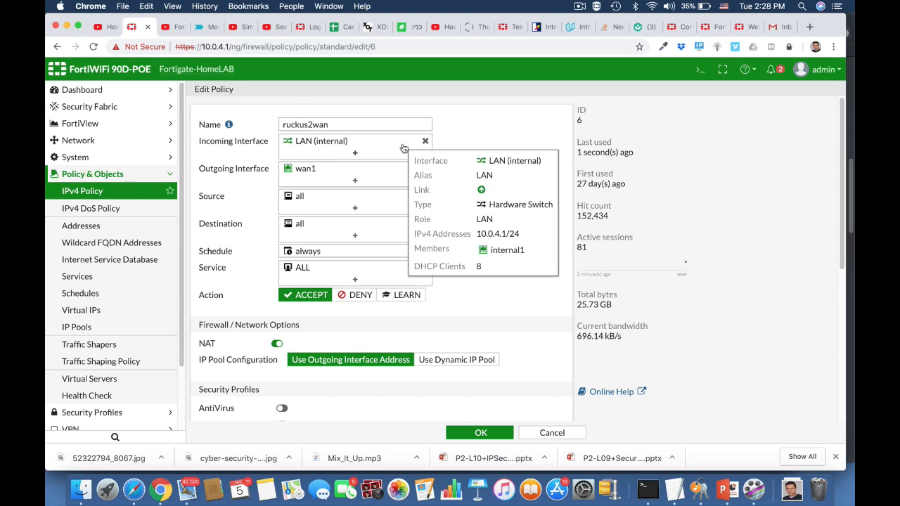
scroll(399, 242, down, 5)
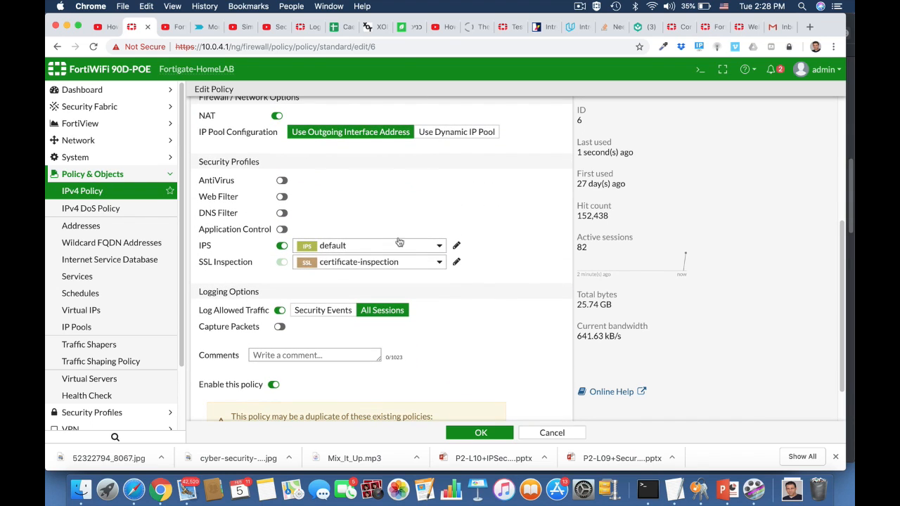
click(341, 248)
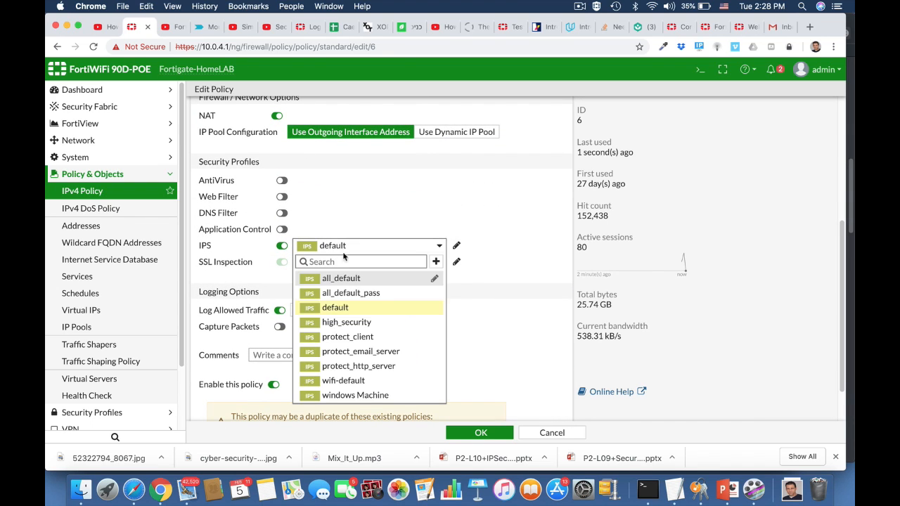
click(354, 396)
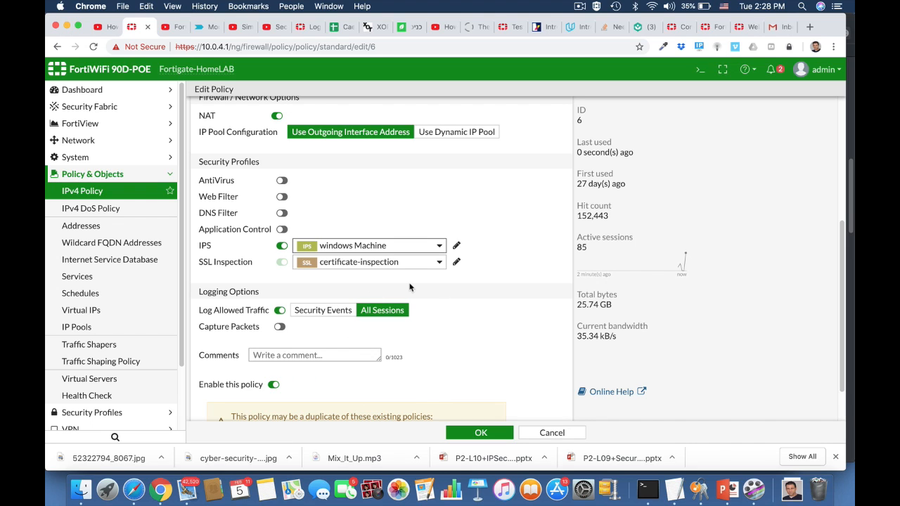
scroll(471, 365, down, 3)
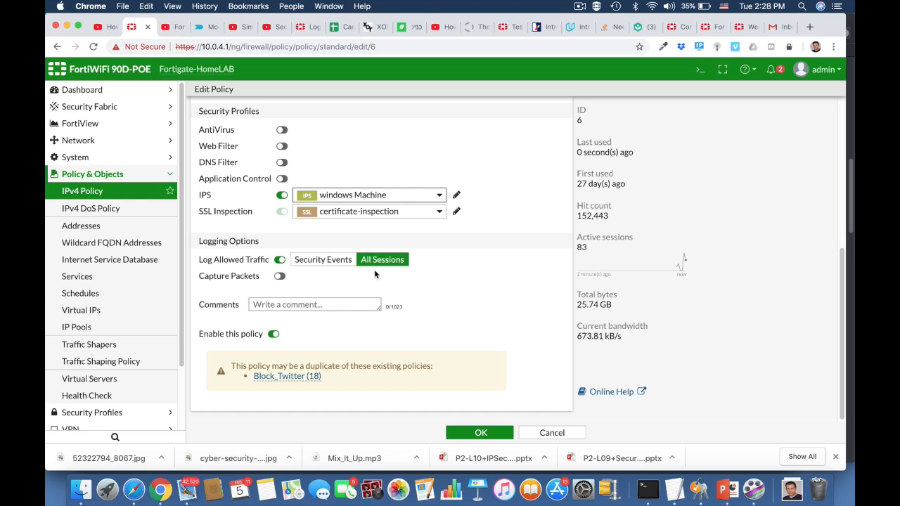
click(480, 432)
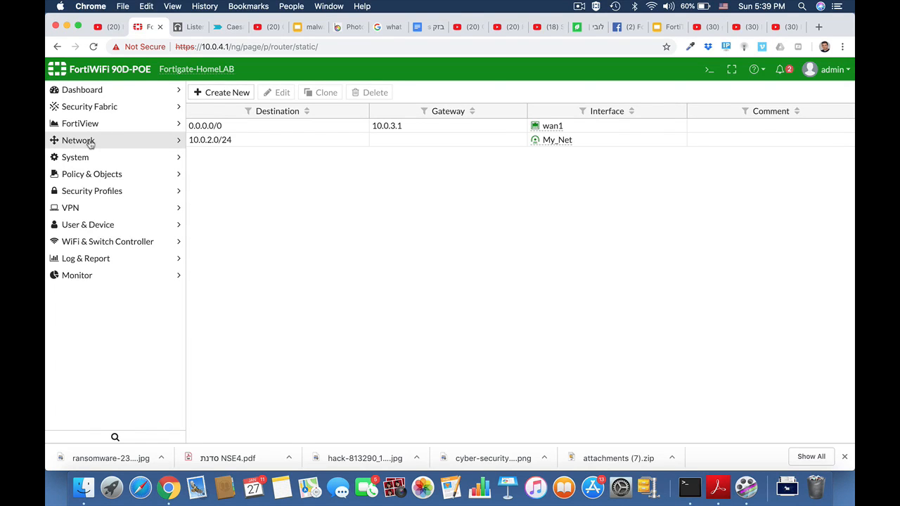
Start a new static route with destination subnet 10.10.10.0/24
click(89, 142)
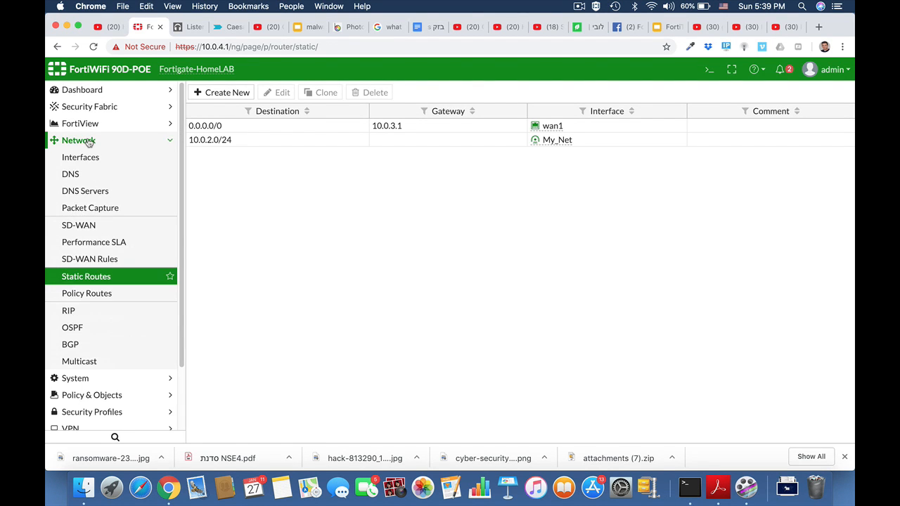
click(88, 279)
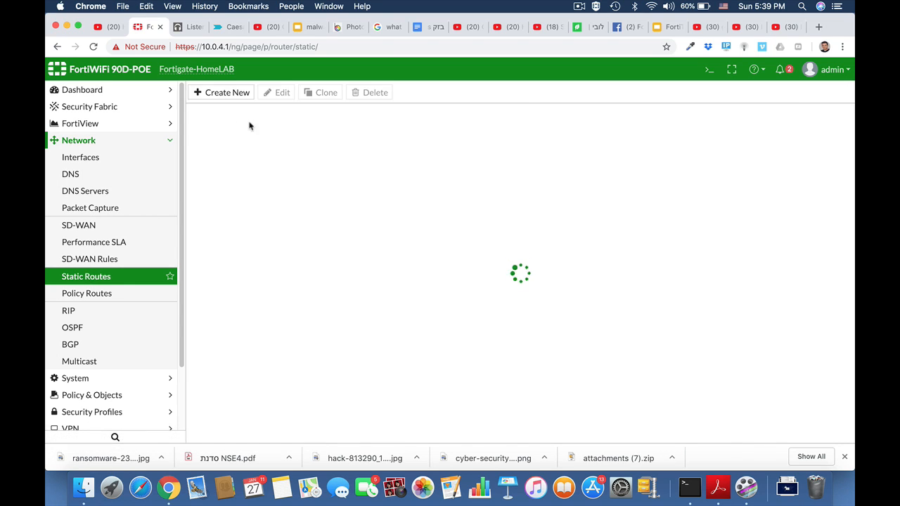
click(225, 98)
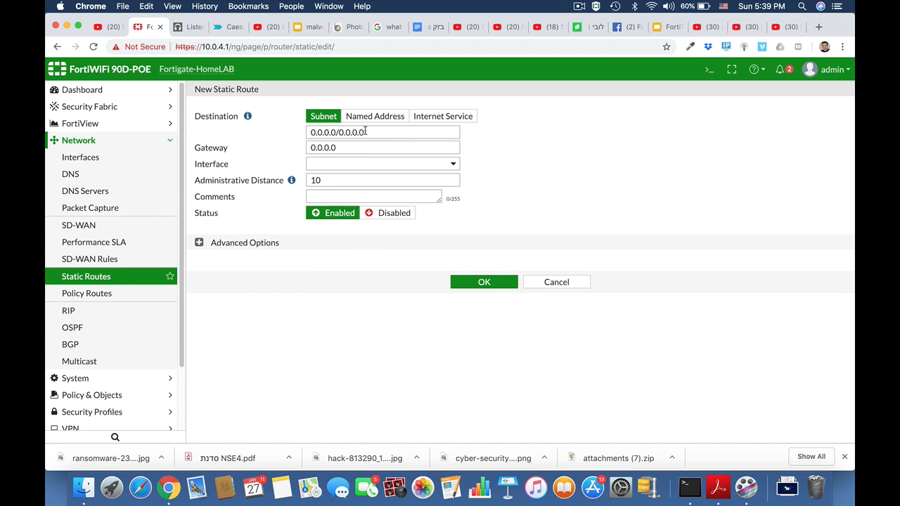
text(1)
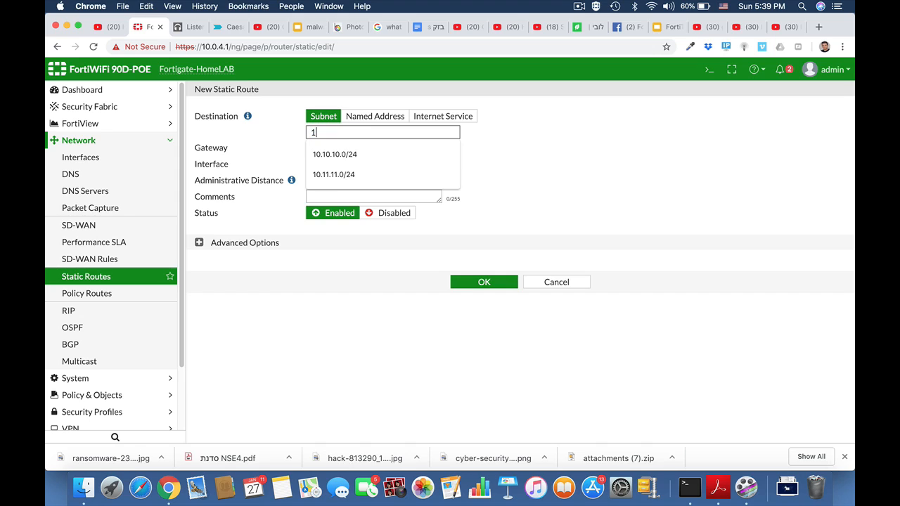
text(0.10.10.0/2)
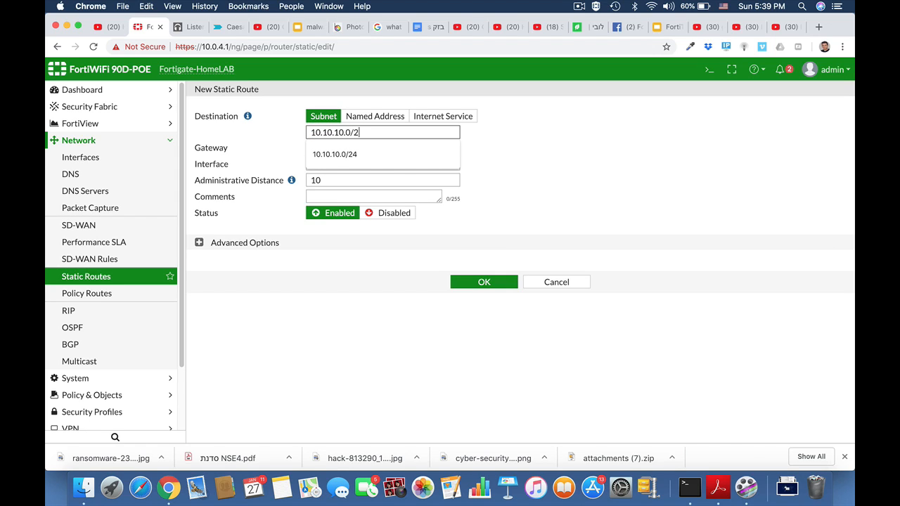
text(4)
click(455, 147)
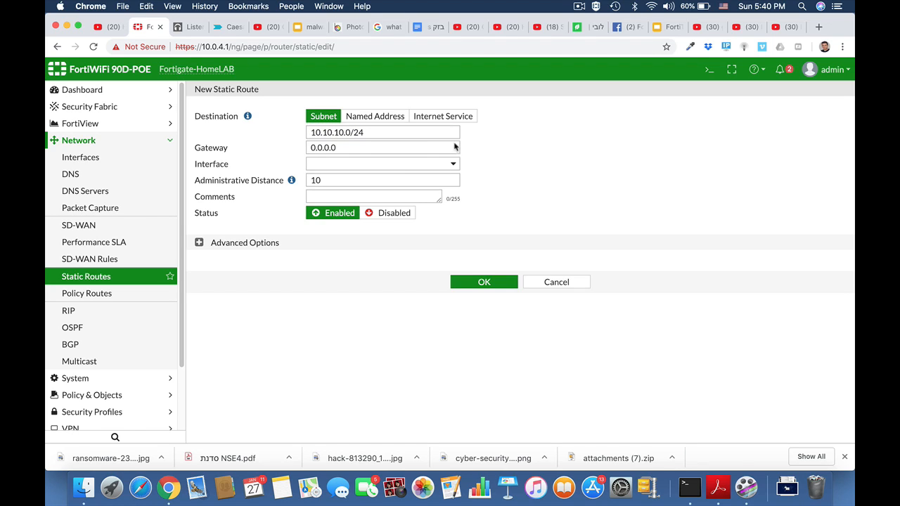
Set the static route's interface to HQ_Branch and save the route
click(405, 164)
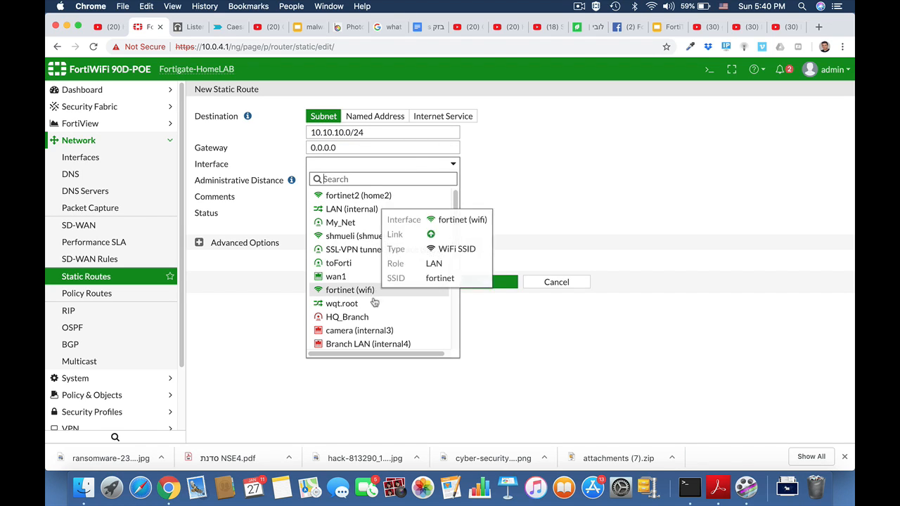
mouse_move(364, 319)
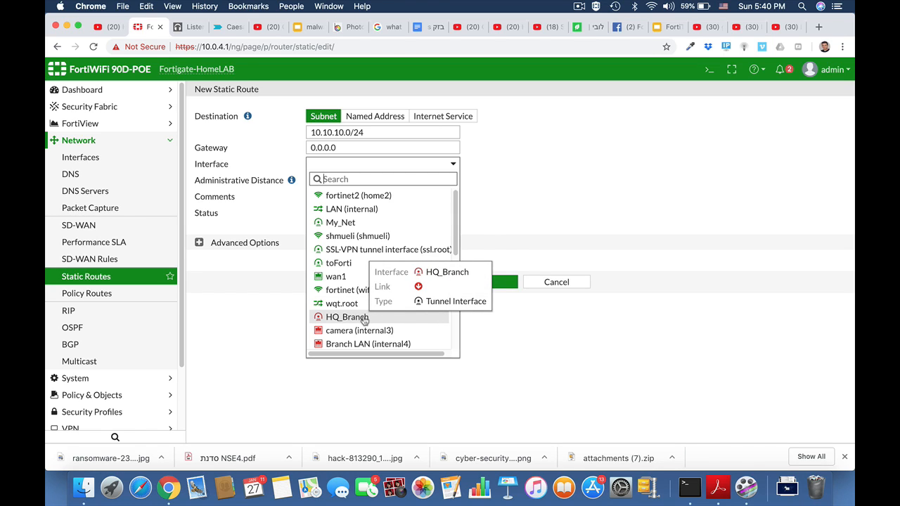
click(364, 319)
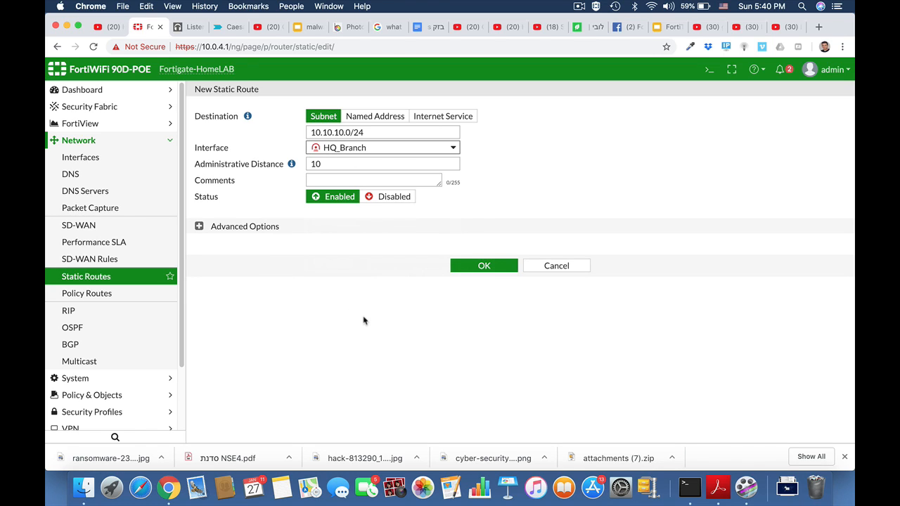
click(485, 266)
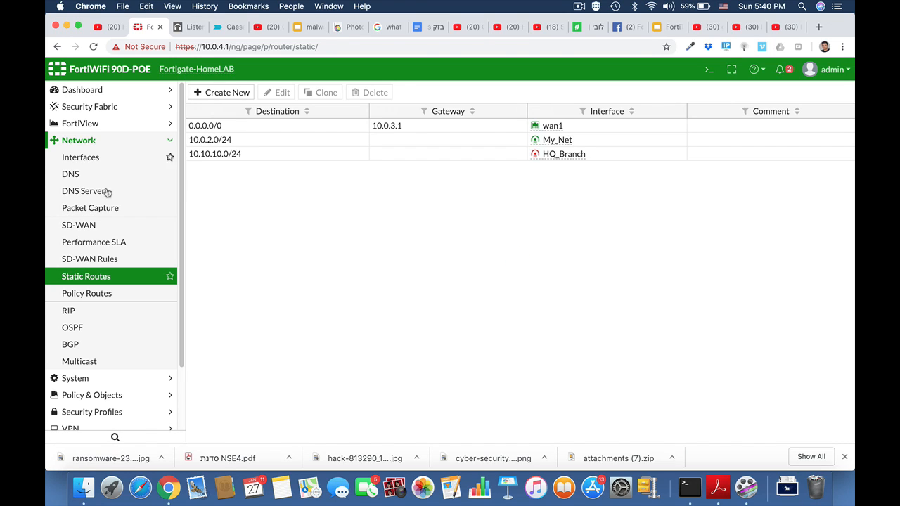
Create a new IPv4 policy named Local_to_ipsec from LAN (internal) to the HQ_Branch interface
click(88, 142)
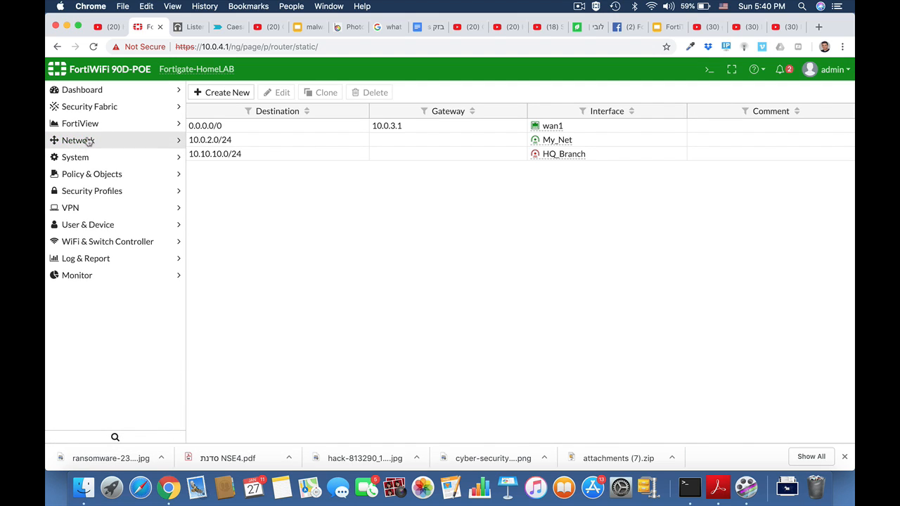
click(102, 177)
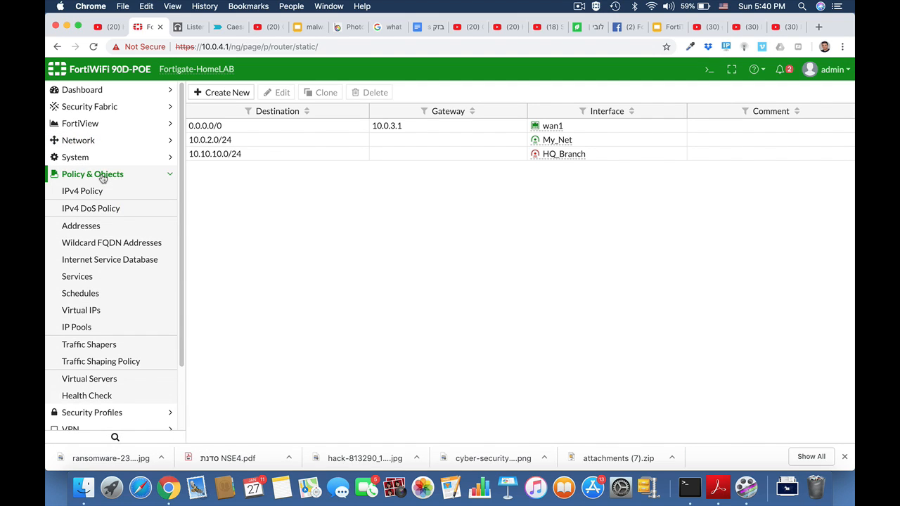
click(95, 191)
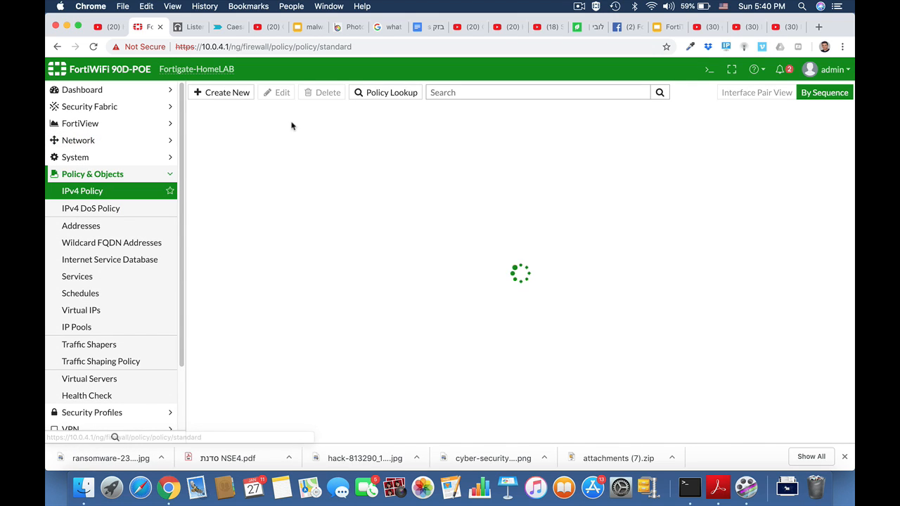
click(243, 93)
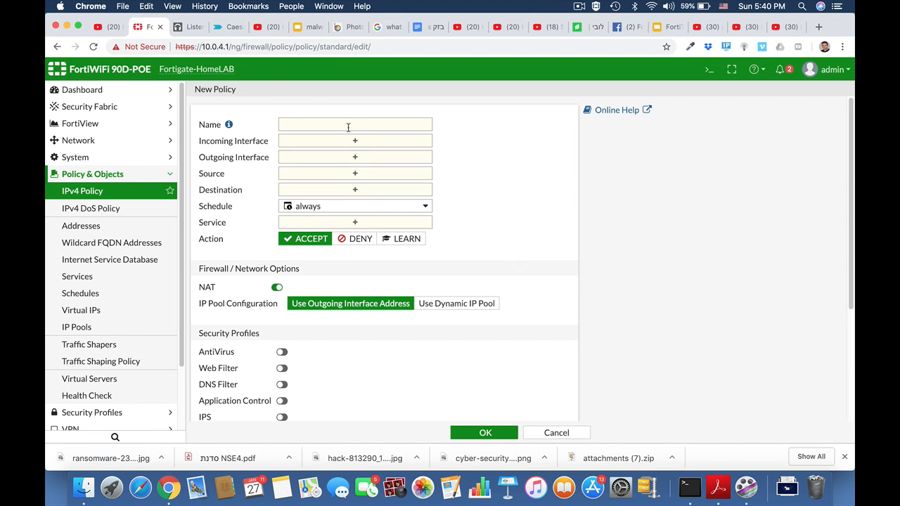
click(347, 125)
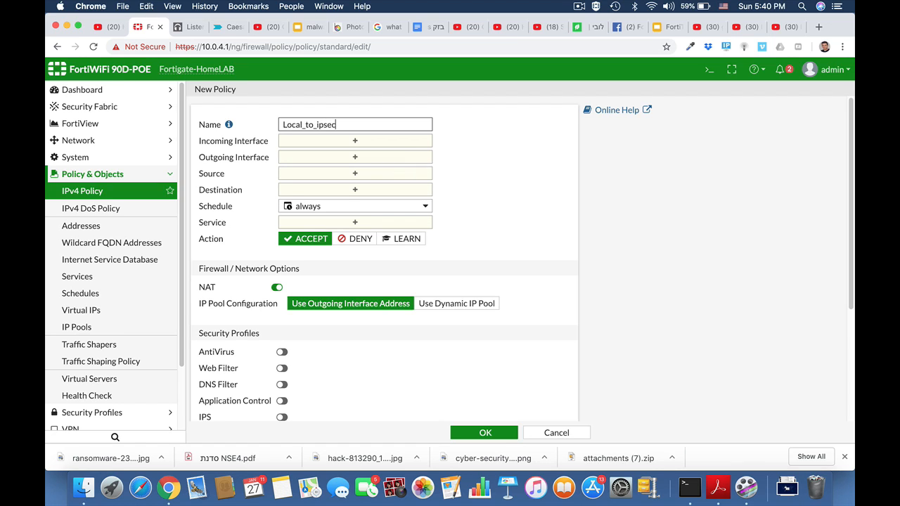
click(393, 144)
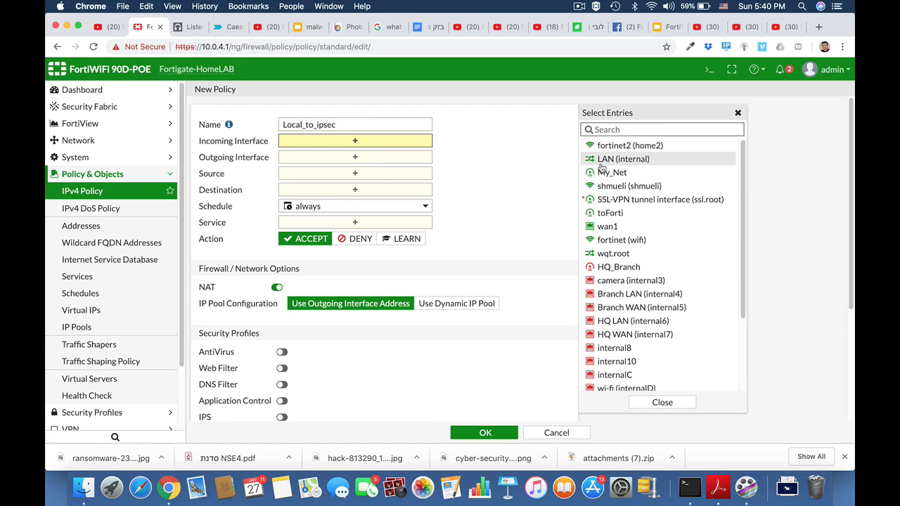
click(602, 162)
click(380, 172)
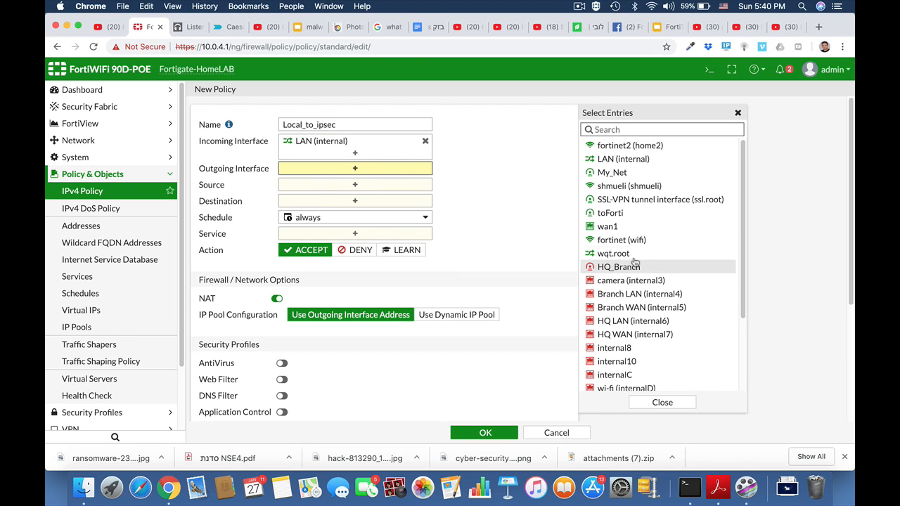
click(636, 270)
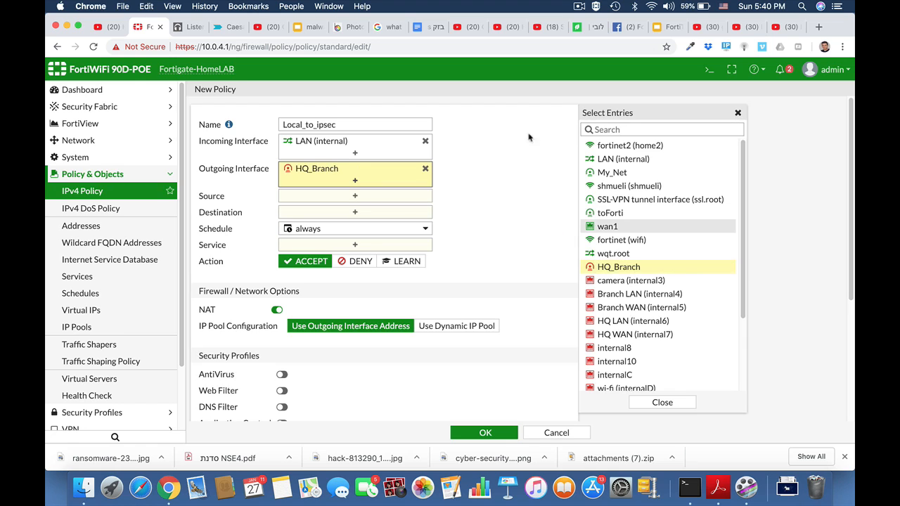
Set the Local_to_ipsec policy's source and destination to all and service to ALL, then save it
click(361, 199)
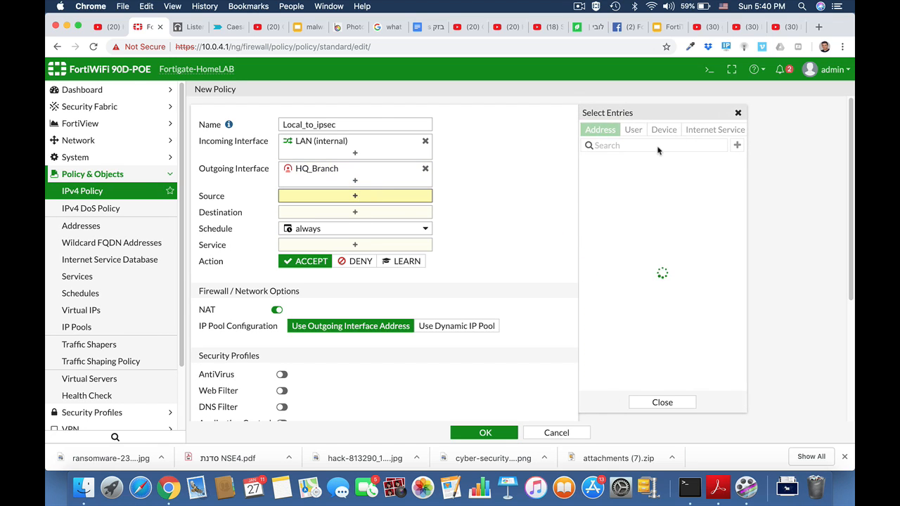
click(602, 177)
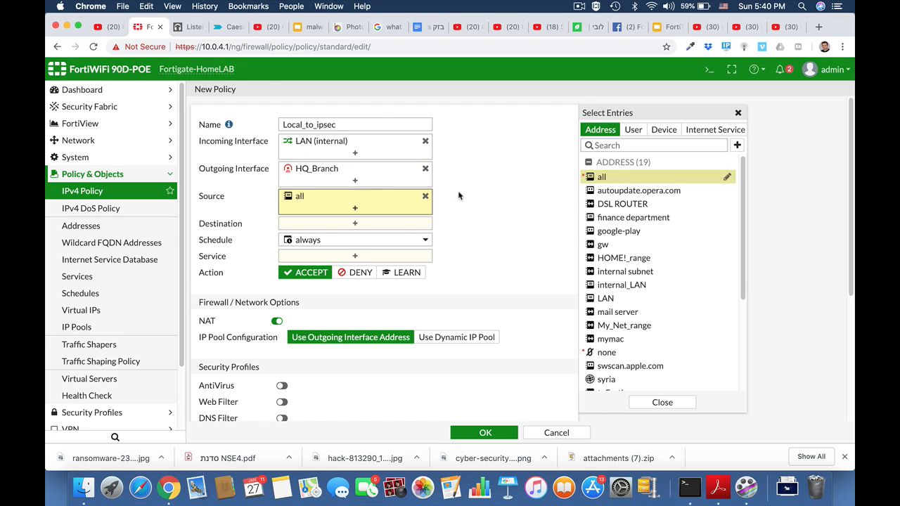
click(397, 226)
click(603, 177)
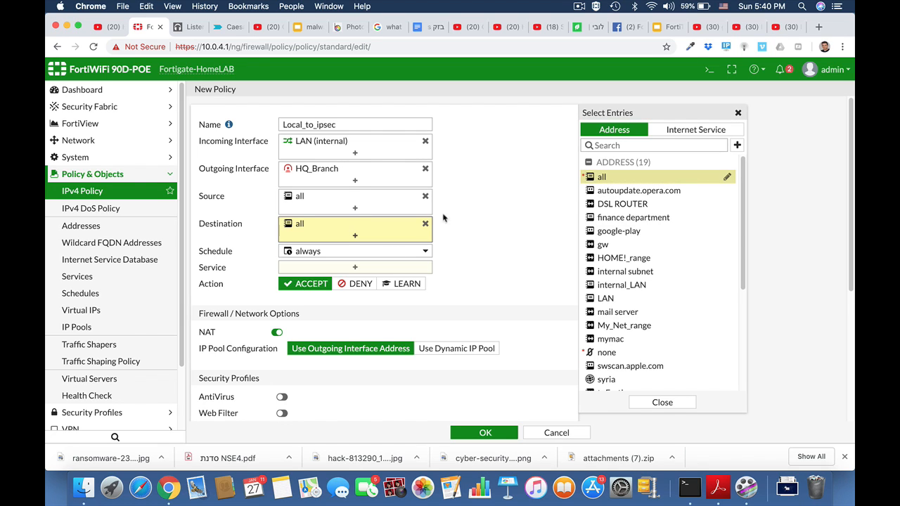
click(355, 269)
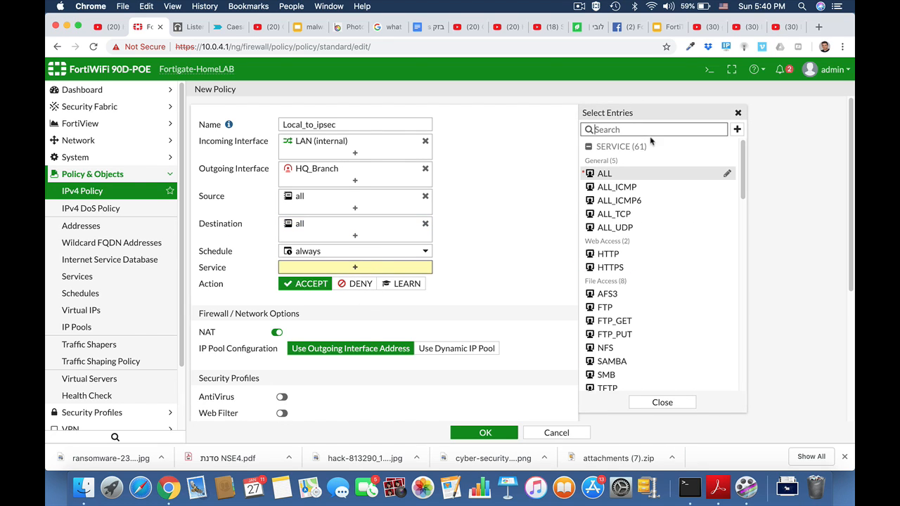
click(603, 173)
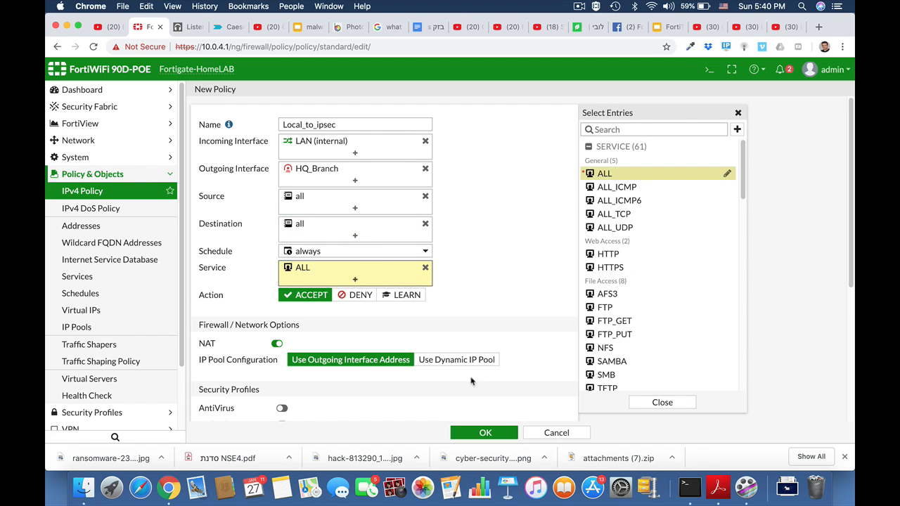
click(485, 434)
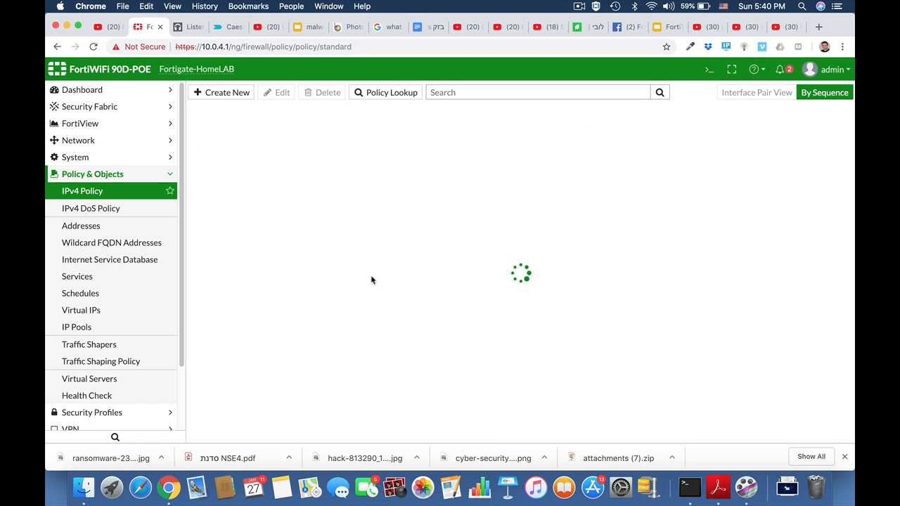
Create another IPv4 policy named Ipsec_local from HQ_Branch to LAN (internal)
click(228, 94)
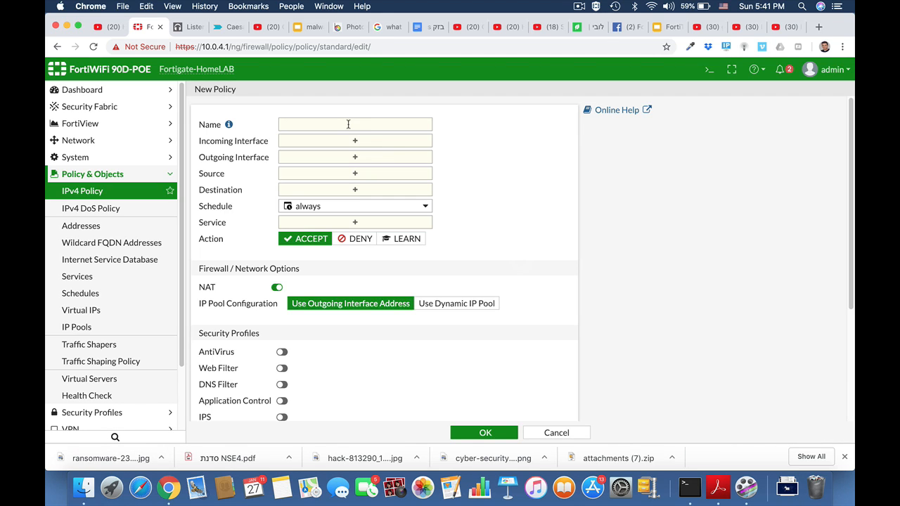
click(348, 124)
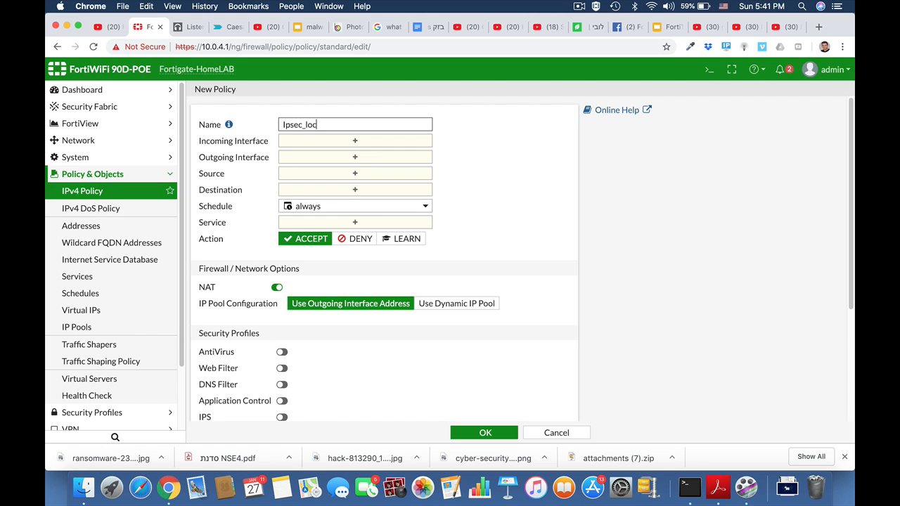
click(355, 141)
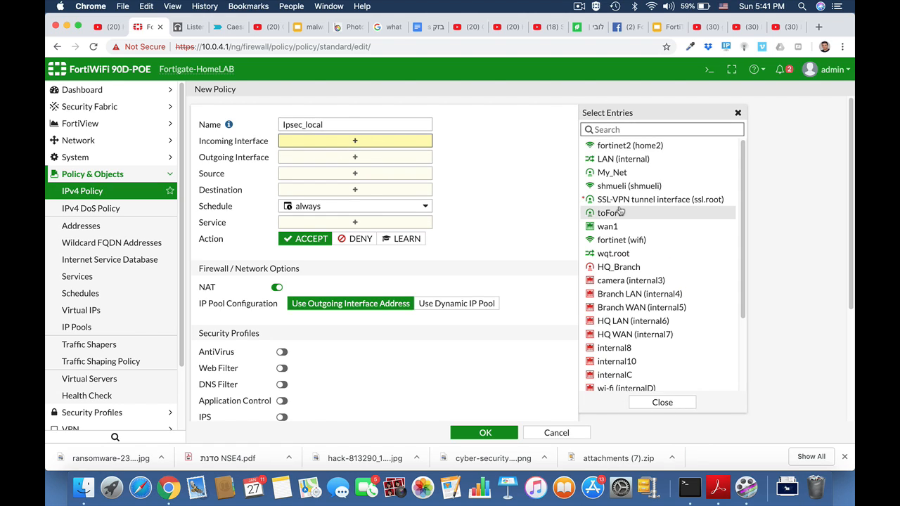
click(611, 268)
click(413, 173)
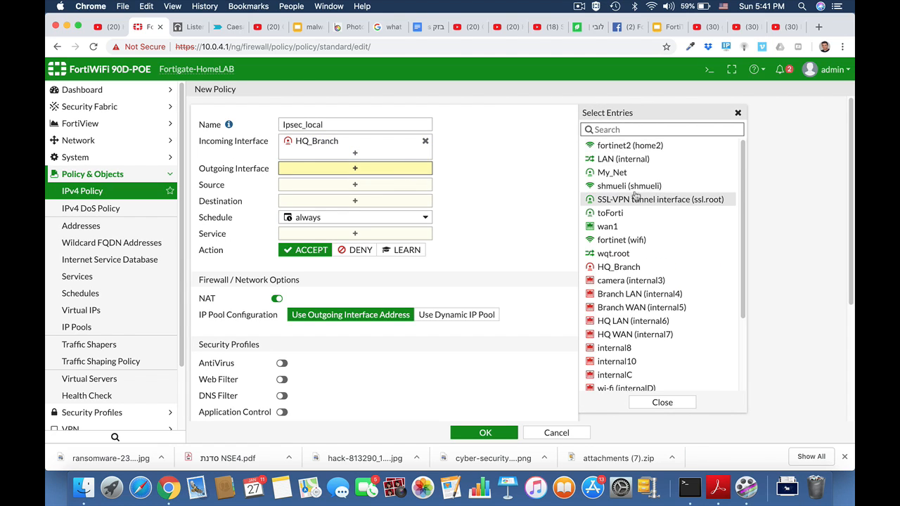
click(612, 159)
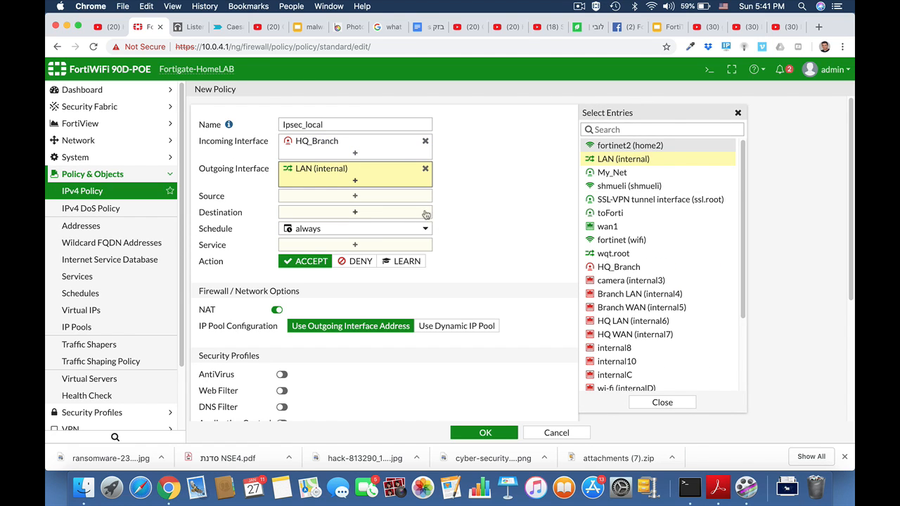
Set the Ipsec_local policy's source and destination to all and service to ALL, then save it
click(379, 199)
click(600, 178)
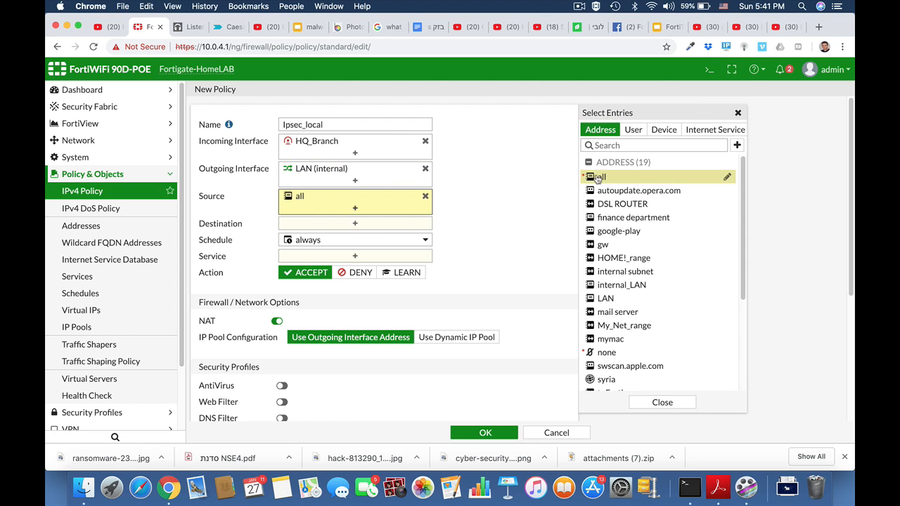
click(430, 227)
click(599, 177)
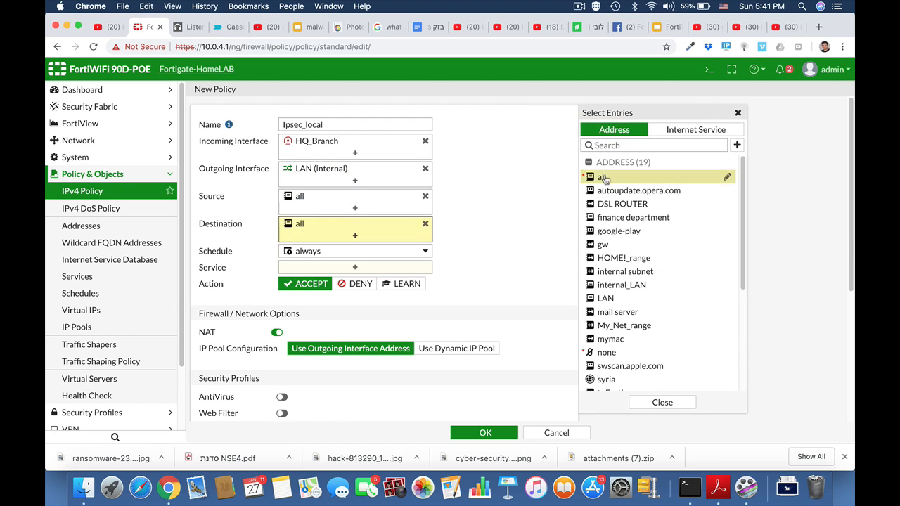
click(393, 269)
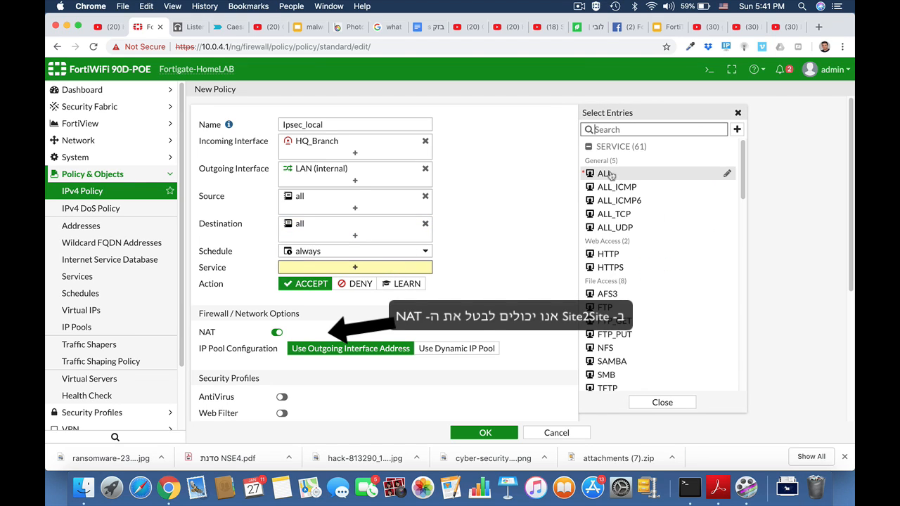
click(600, 174)
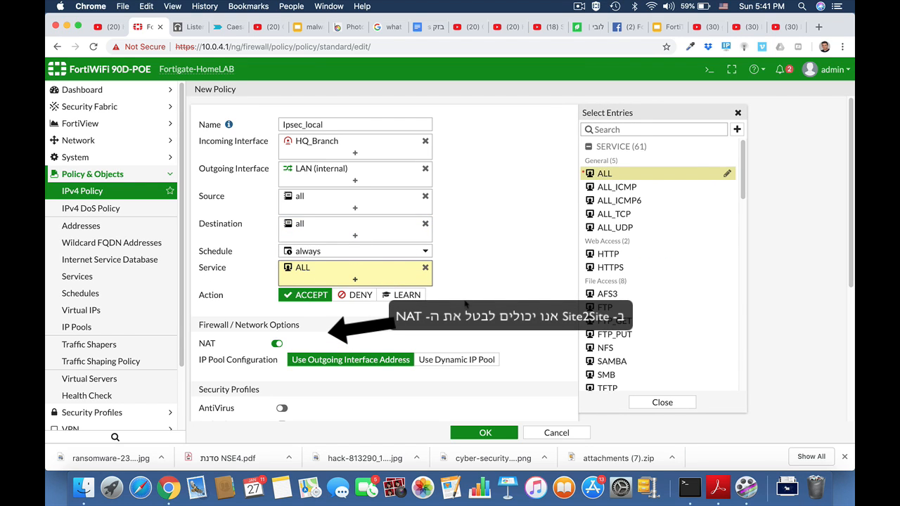
click(485, 433)
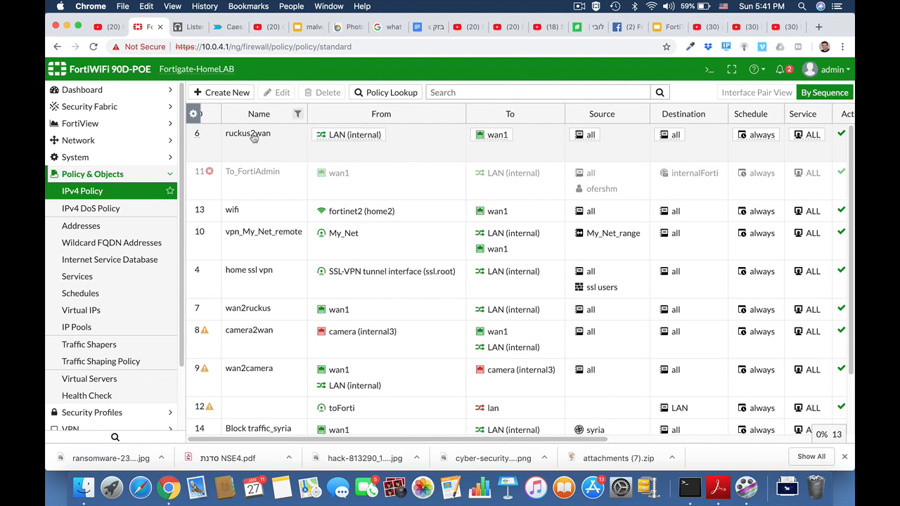
click(579, 6)
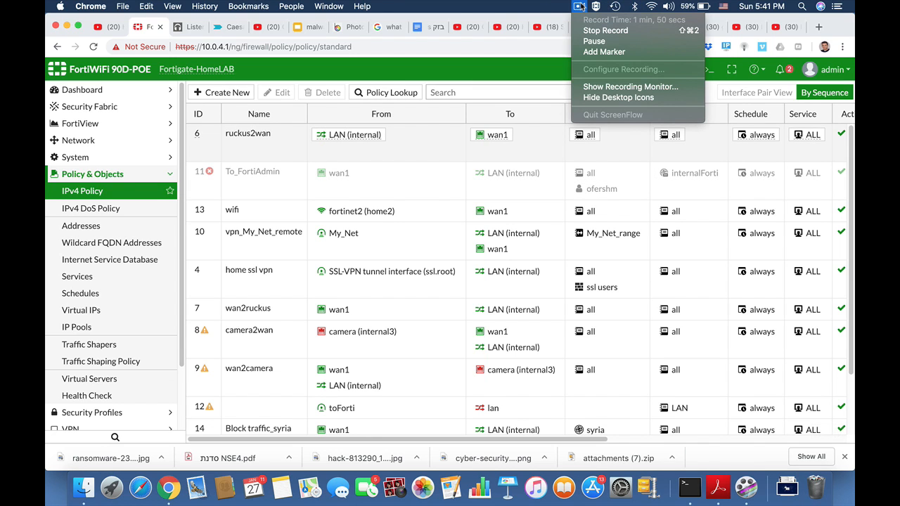
Disable NAT on the Local_to_ipsec policy and save the change
click(580, 6)
scroll(337, 303, down, 3)
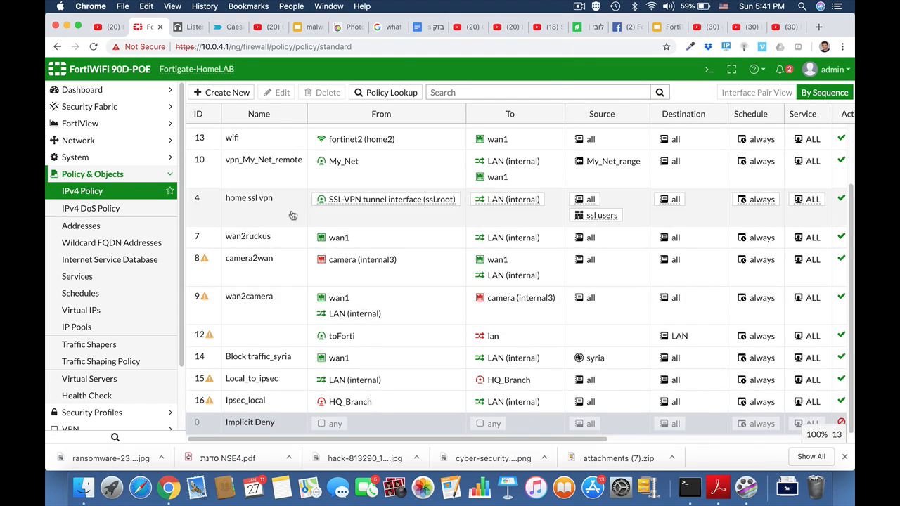
click(262, 383)
click(282, 92)
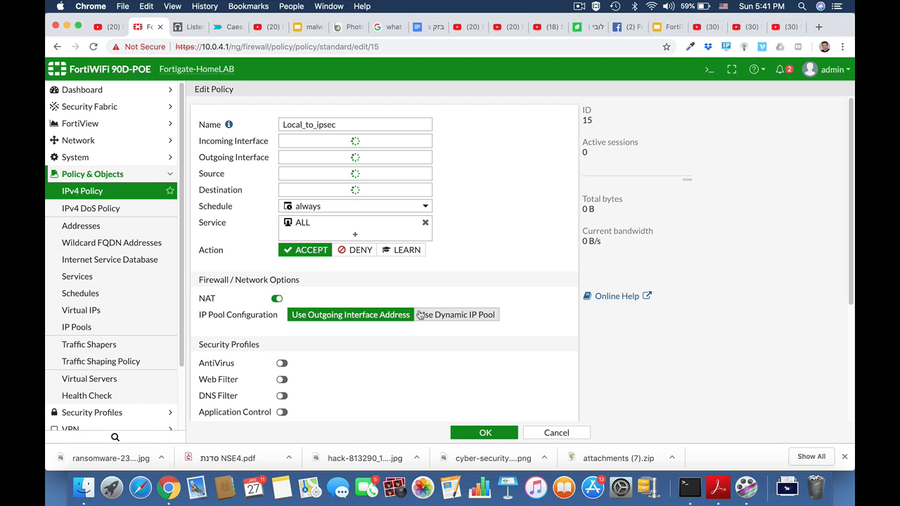
scroll(420, 314, down, 3)
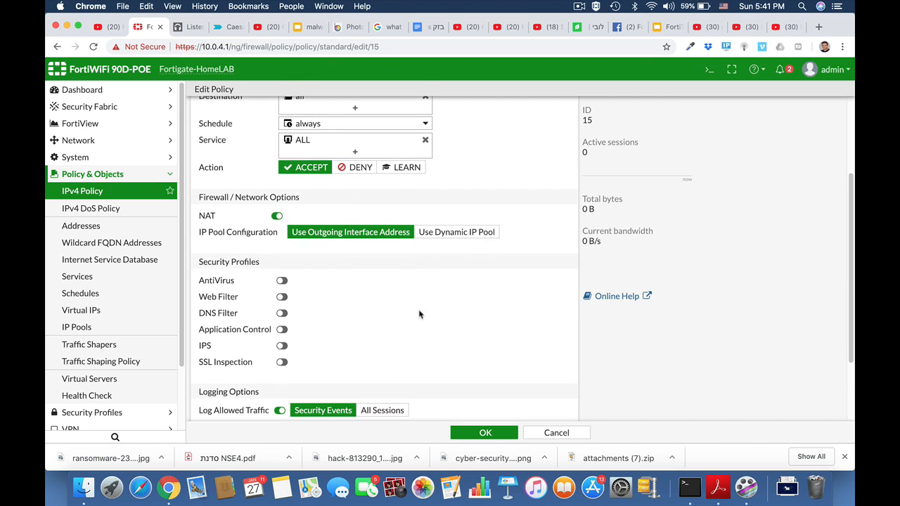
click(277, 216)
click(494, 430)
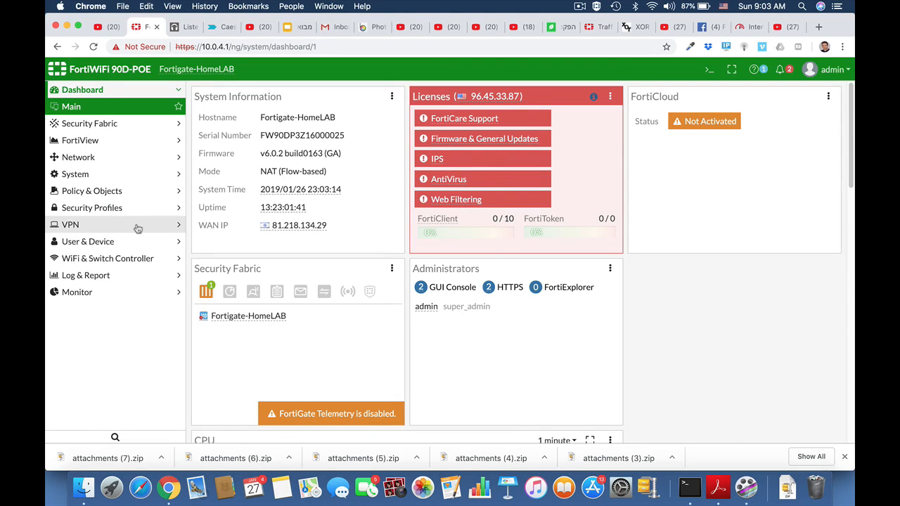
Start a new custom IPsec VPN tunnel named HQ_Branch
click(70, 224)
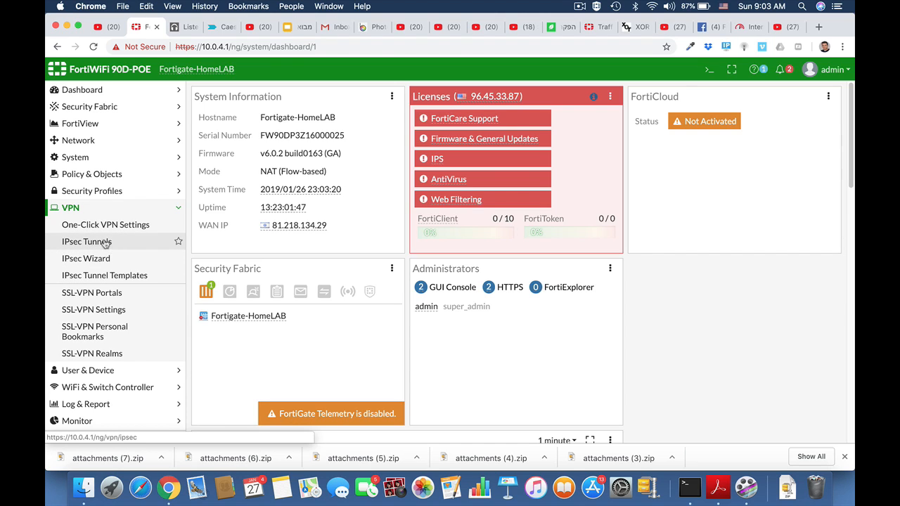
click(106, 243)
click(221, 92)
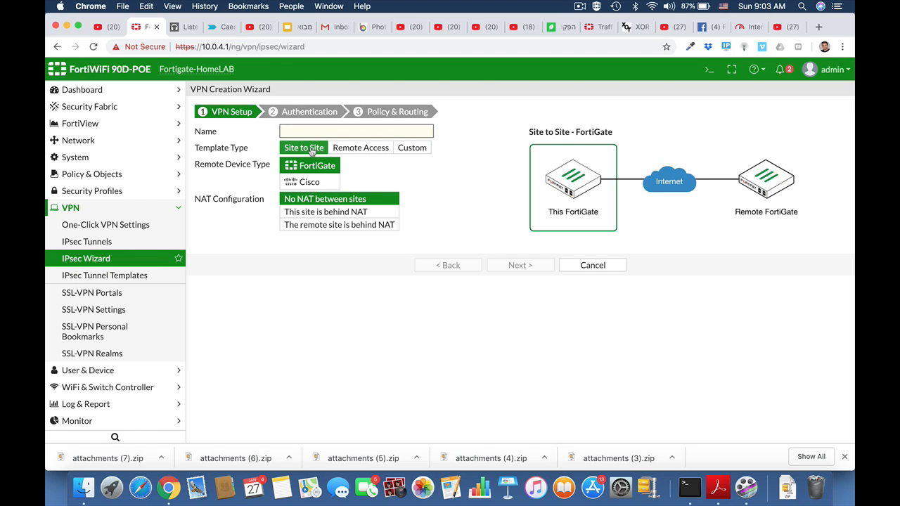
click(420, 150)
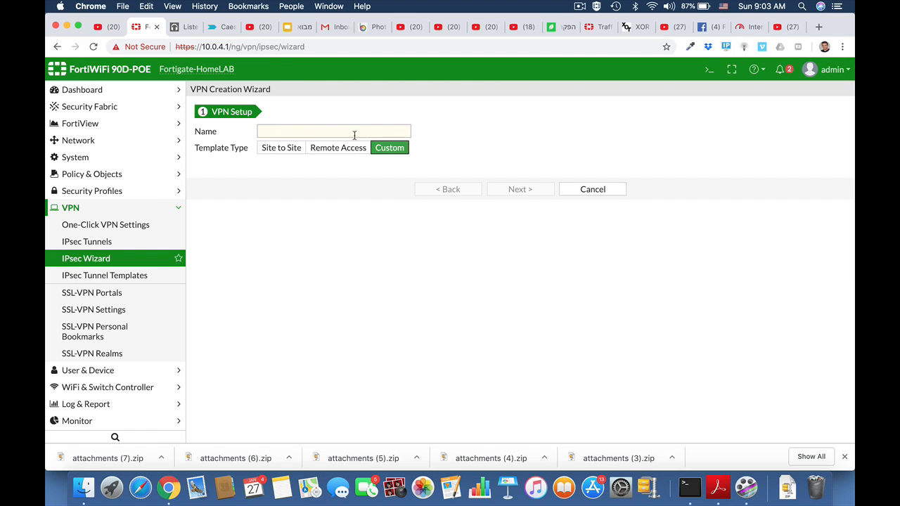
click(295, 131)
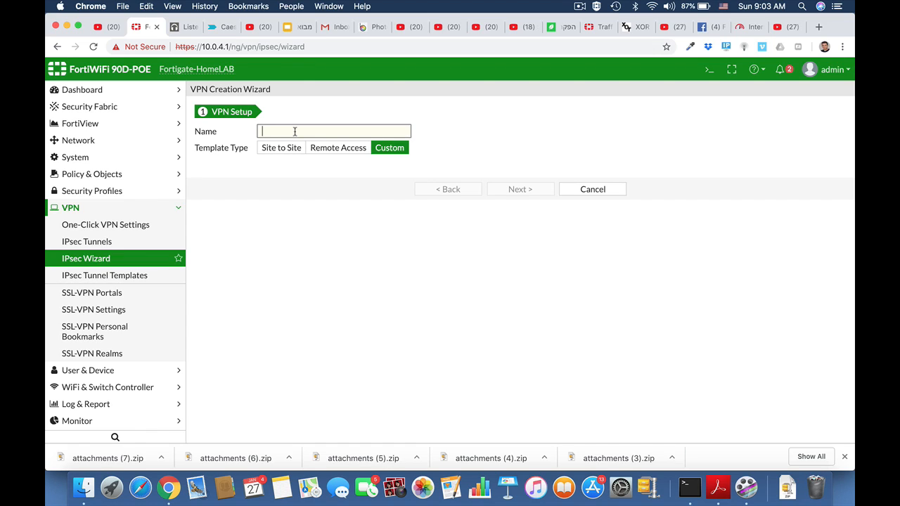
text(HQ_Branch)
click(521, 190)
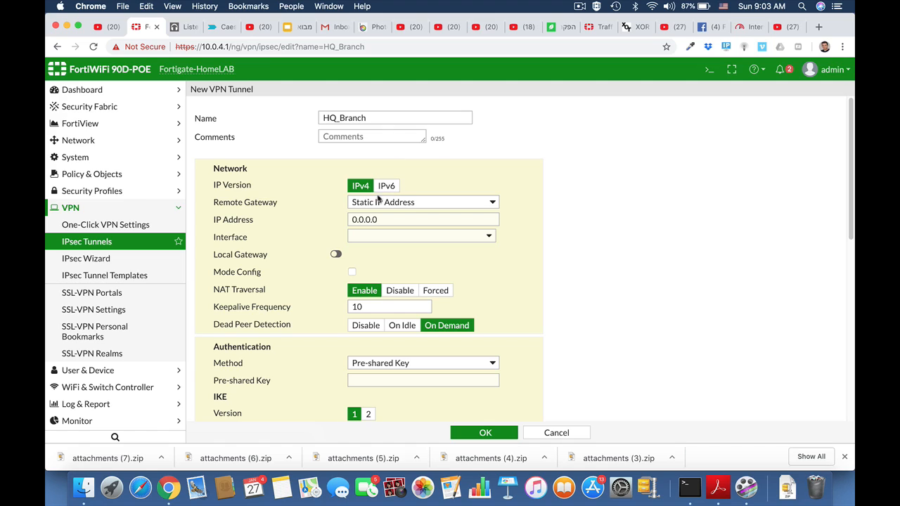
Set the tunnel's remote gateway IP address to 2.2.2.2 and its interface to wan1
click(377, 221)
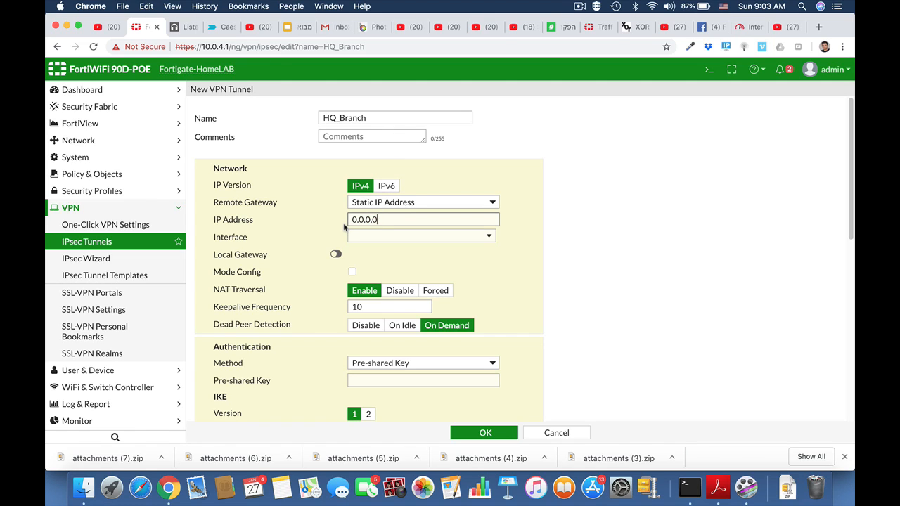
drag(380, 219, 351, 220)
text(2.2.2)
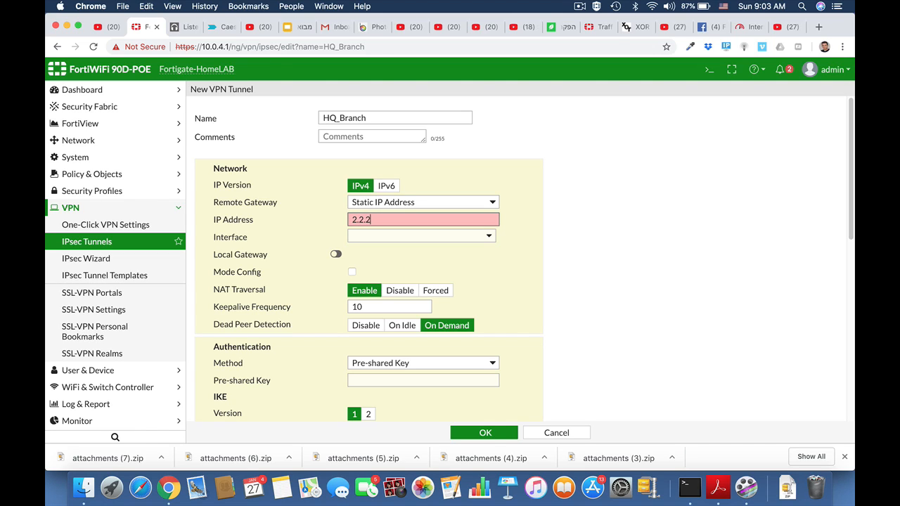
text(.2)
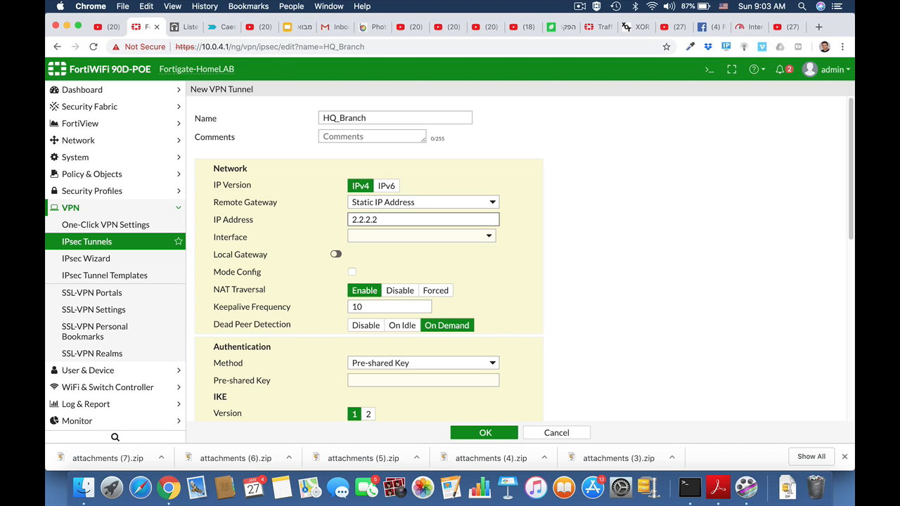
click(407, 237)
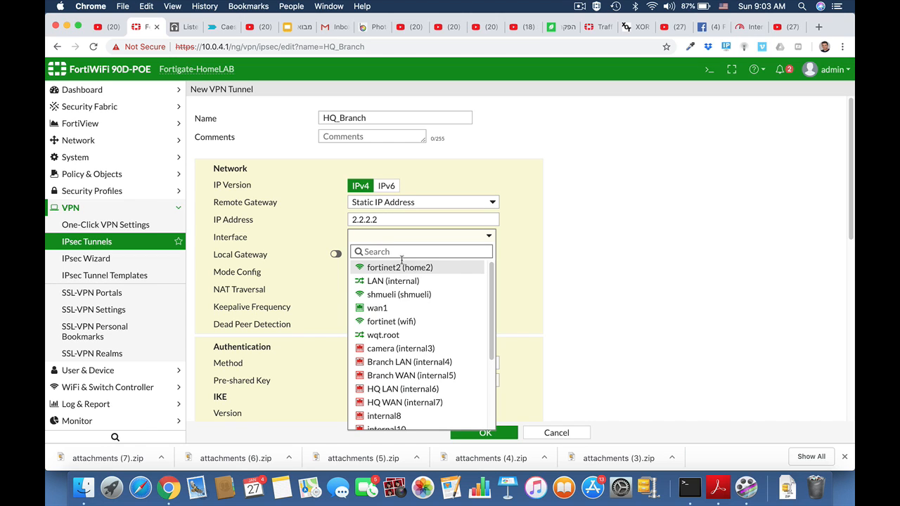
click(392, 311)
Enter the tunnel's pre-shared key
scroll(540, 270, down, 1)
scroll(540, 270, down, 5)
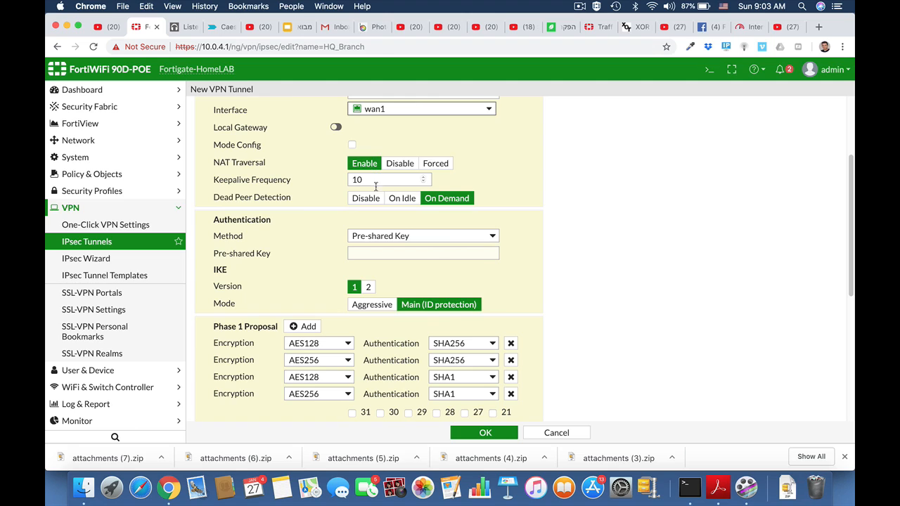
click(380, 253)
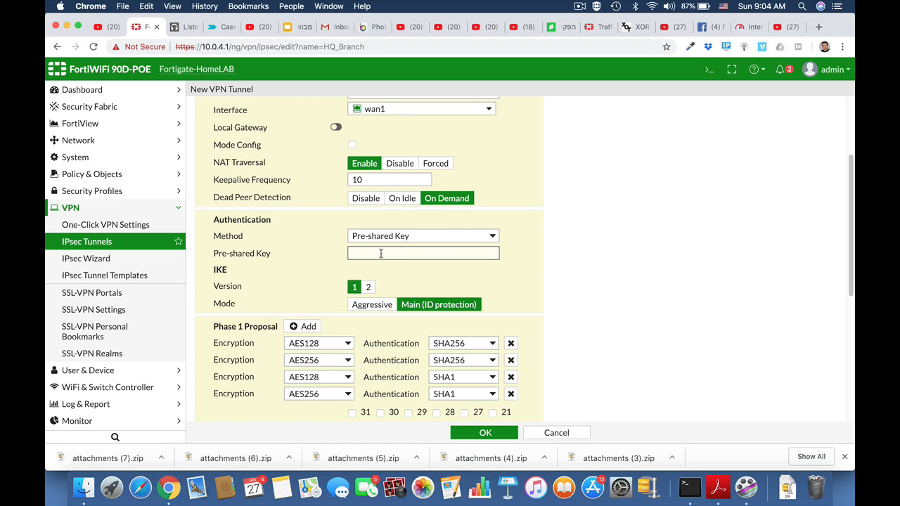
Reduce the Phase 1 proposals to a single pair using AES192 encryption with SHA256 authentication
scroll(544, 313, down, 3)
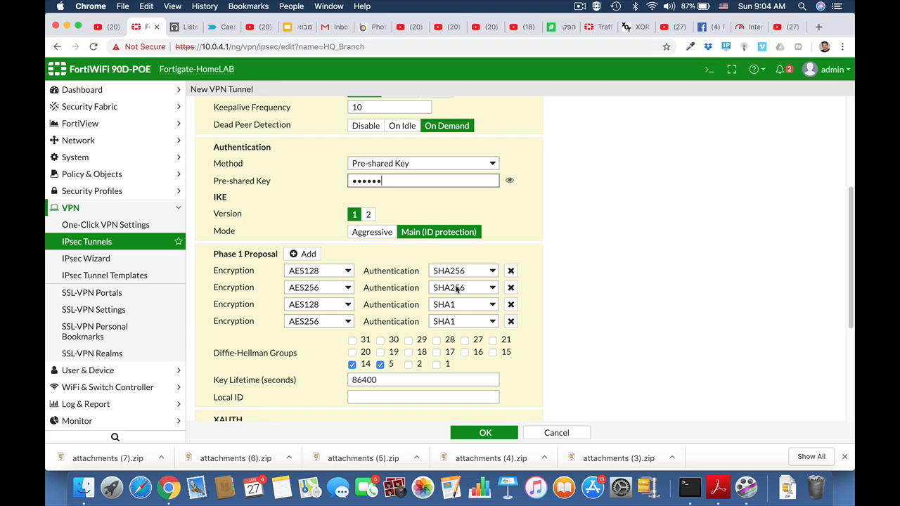
click(511, 289)
click(511, 290)
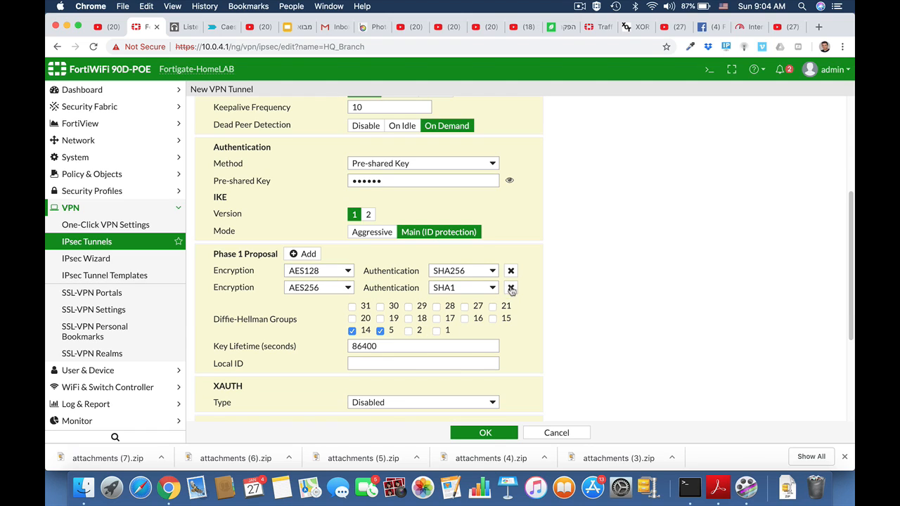
click(511, 289)
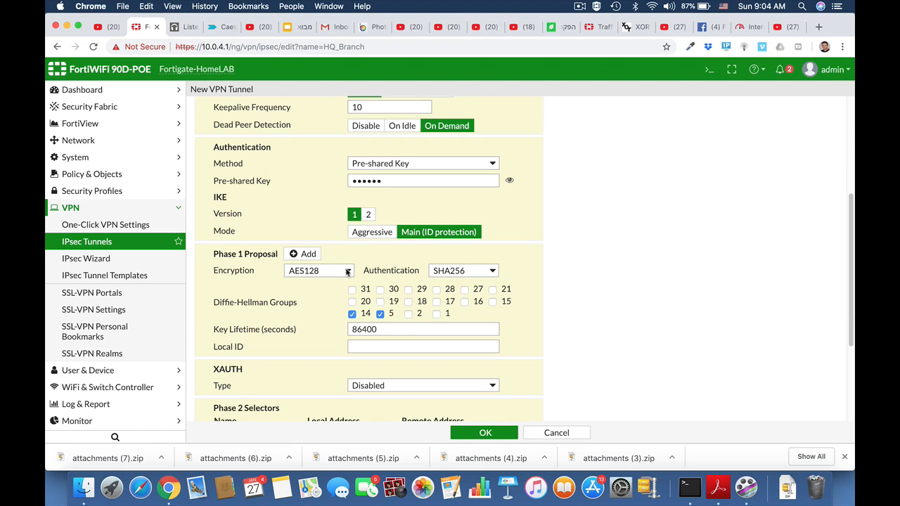
click(347, 272)
click(331, 284)
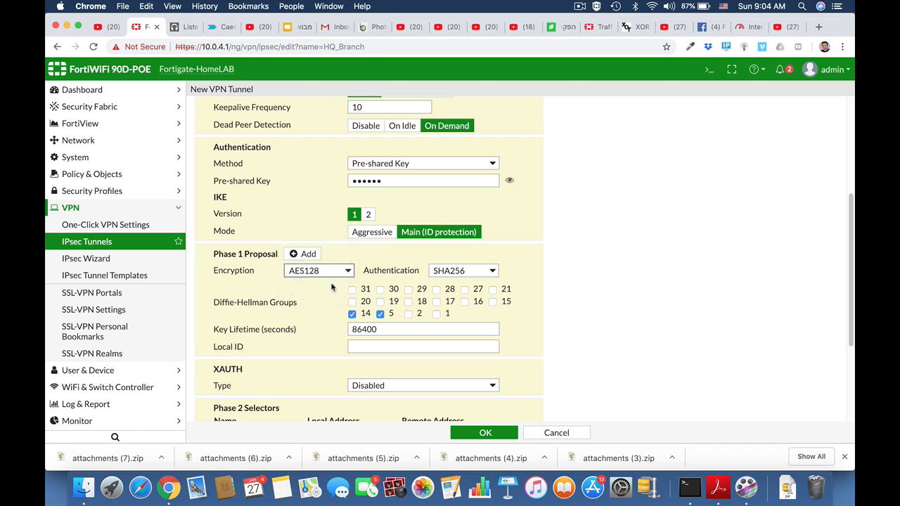
click(493, 272)
click(493, 272)
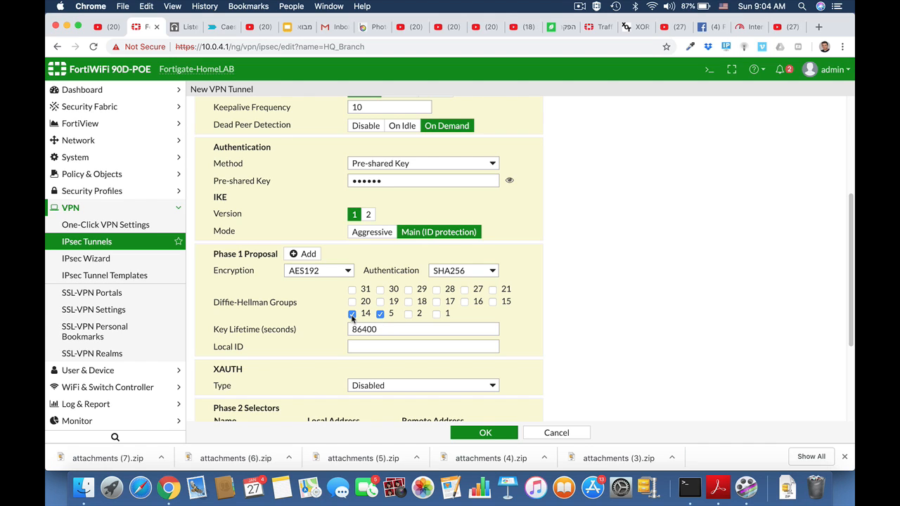
Set the Phase 2 selector's local address to 192.168.1.0/24 and remote address to 10.10.10.0/24
scroll(565, 330, down, 3)
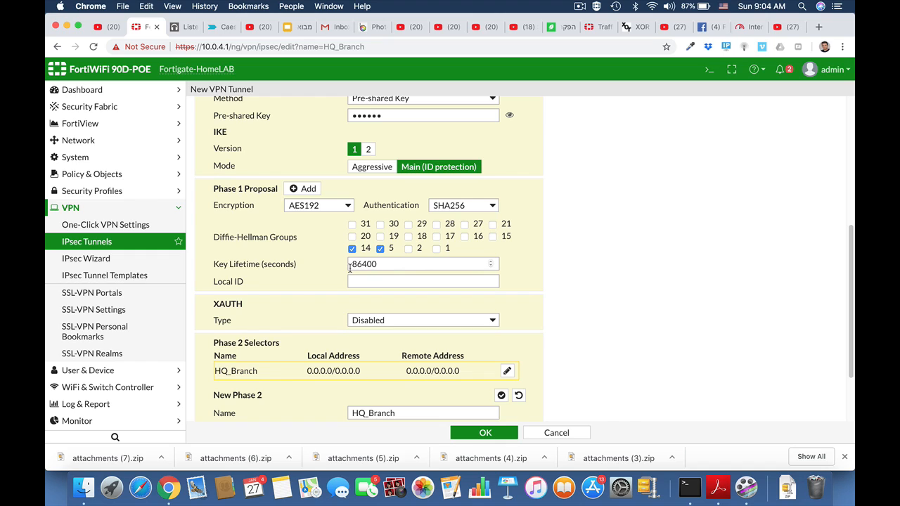
scroll(378, 331, down, 3)
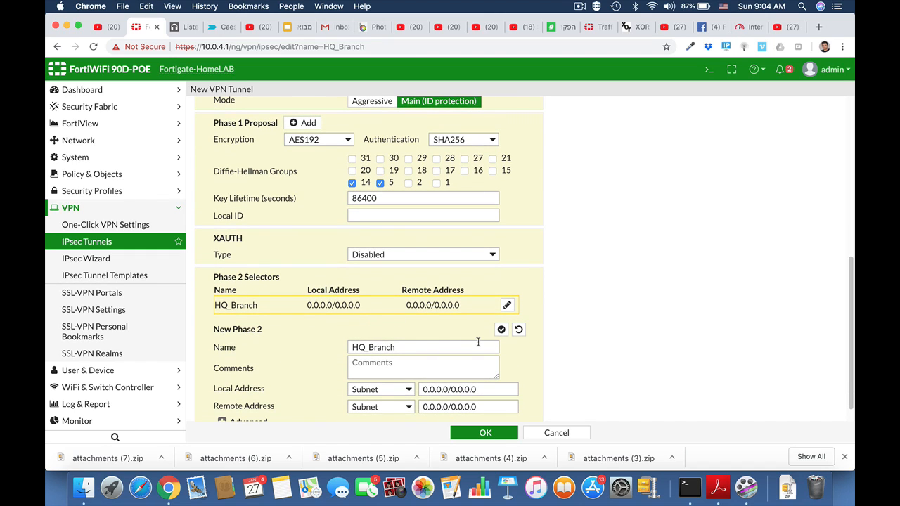
scroll(478, 362, down, 1)
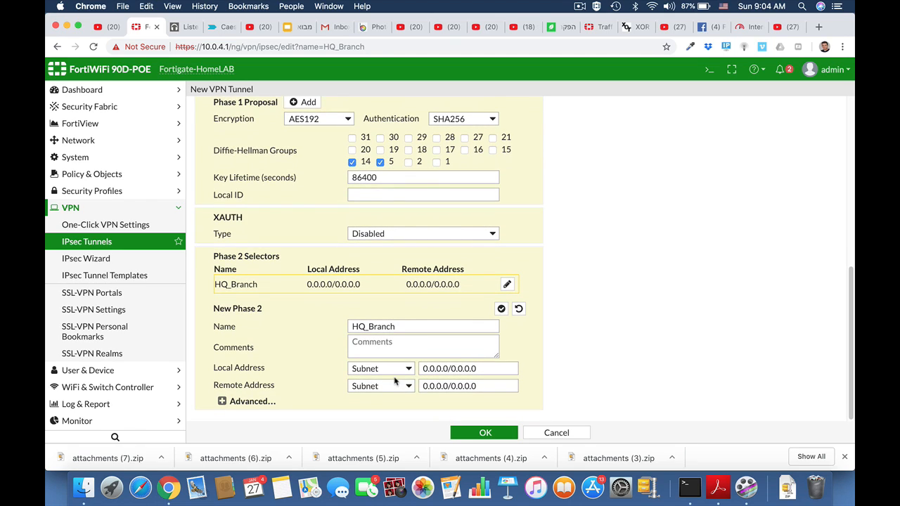
click(437, 369)
drag(482, 367, 420, 366)
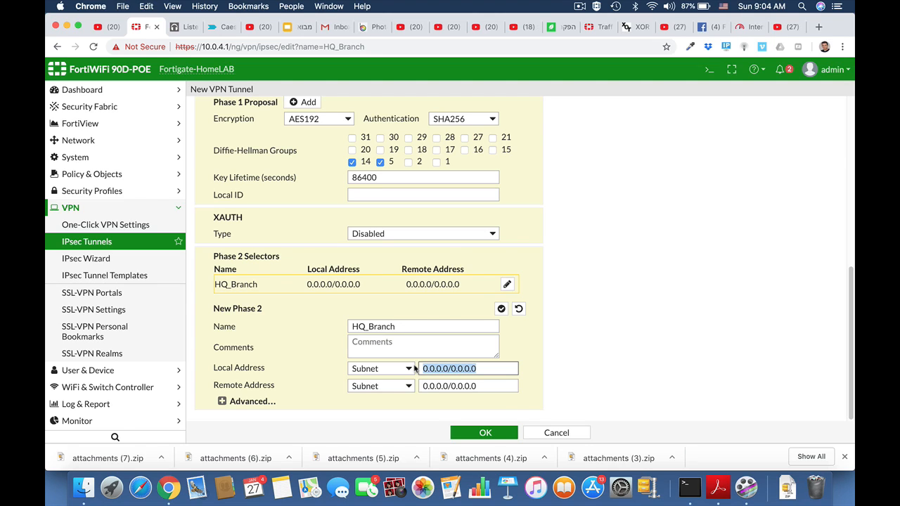
text(192.168.)
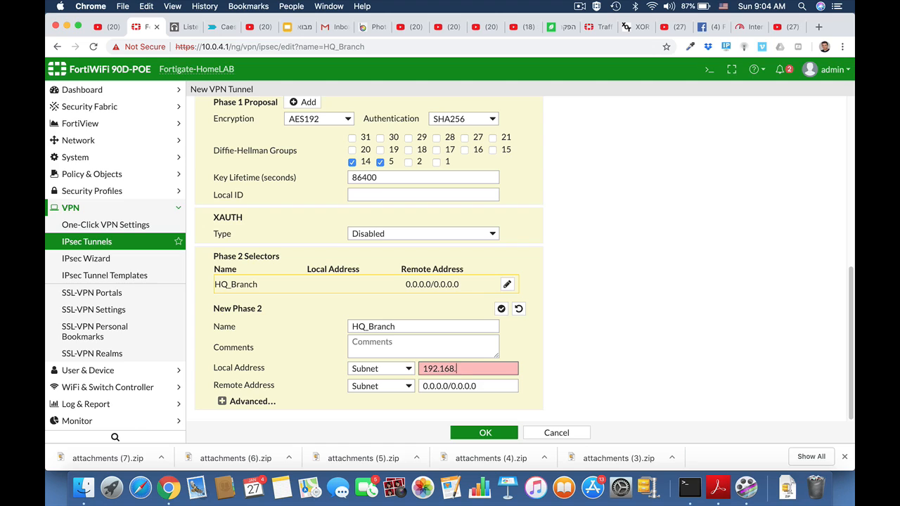
text(1.0/24)
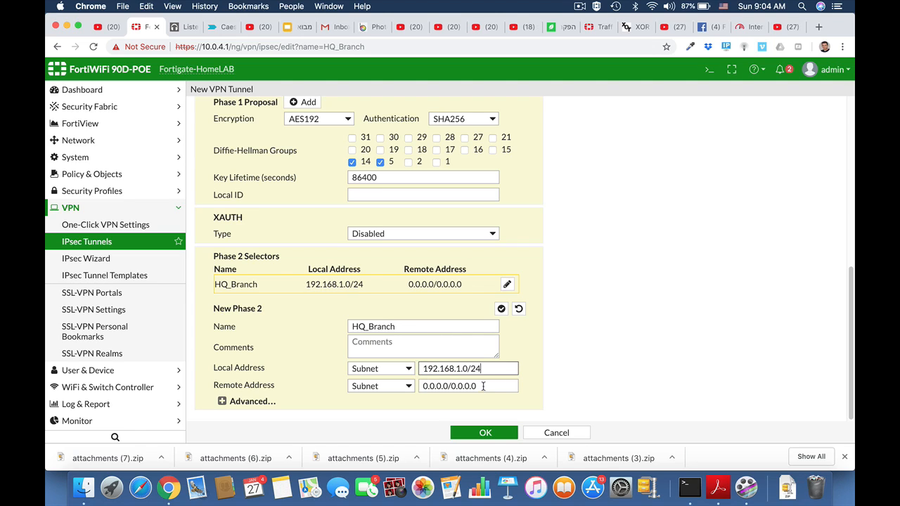
click(430, 383)
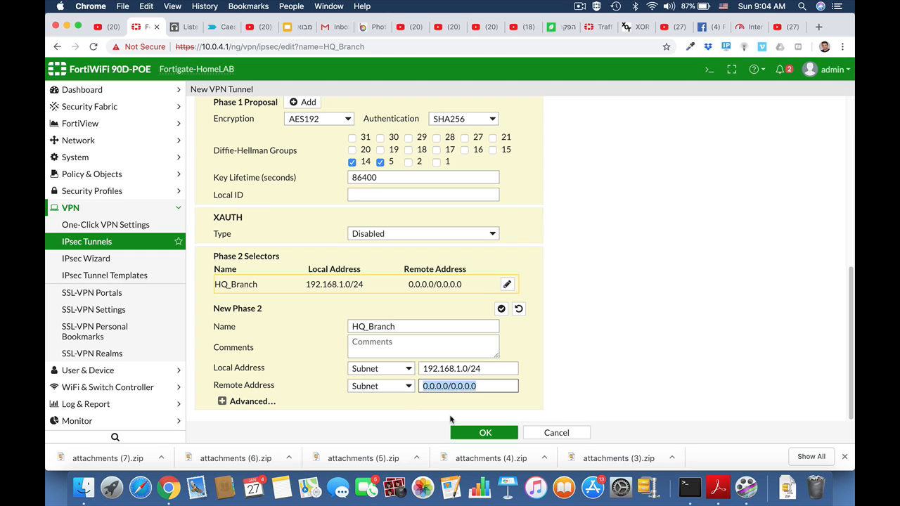
text(10.1)
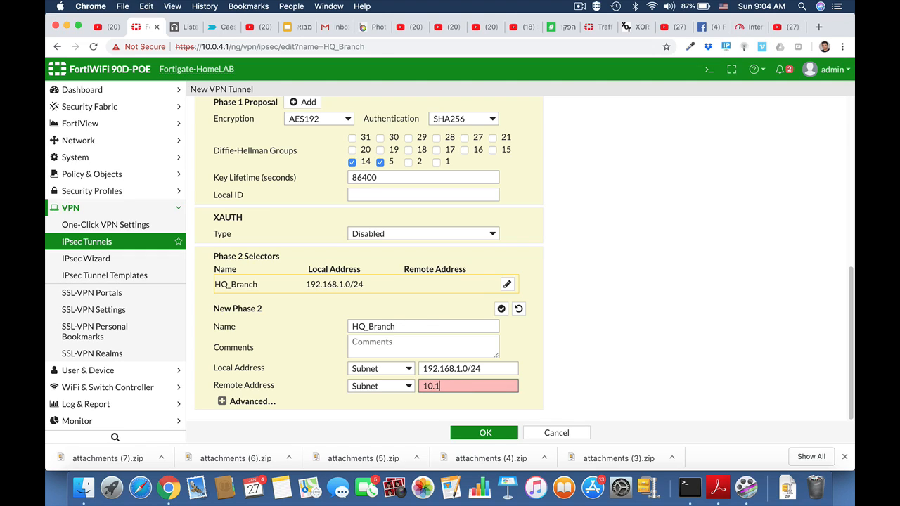
text(0.10.0/24)
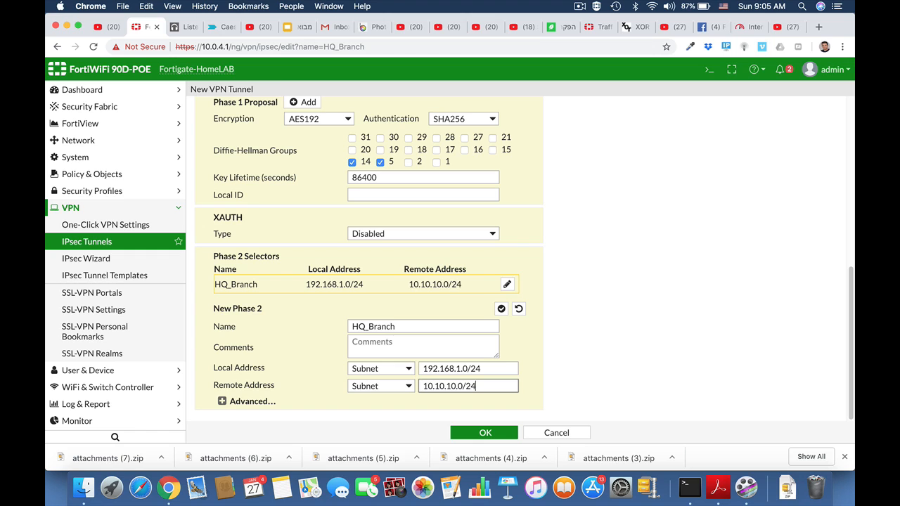
Open advanced Phase 2 settings and reduce the proposals to a single AES192 encryption with SHA256 authentication
click(222, 401)
scroll(542, 389, down, 5)
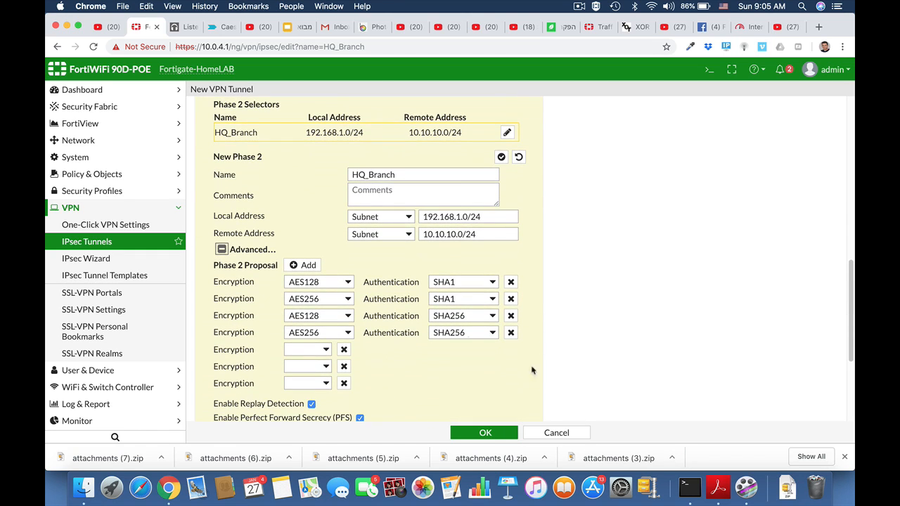
click(511, 333)
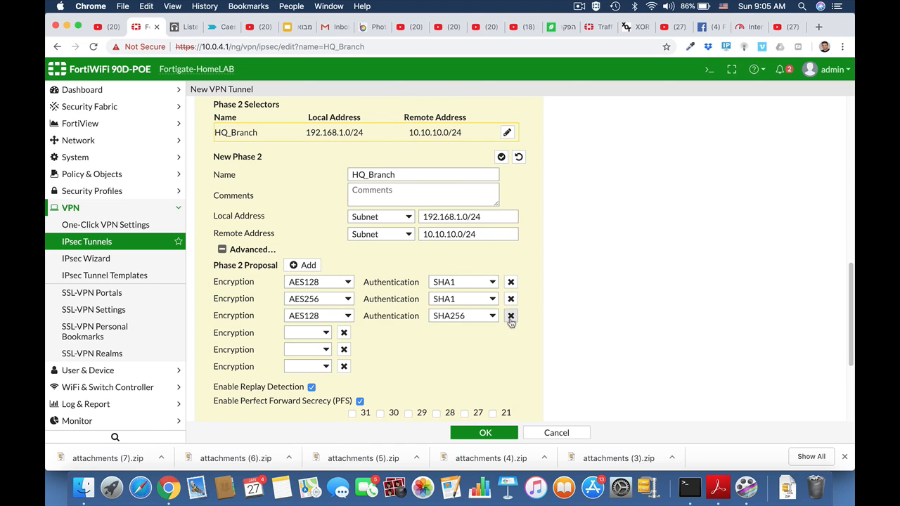
click(511, 316)
click(511, 300)
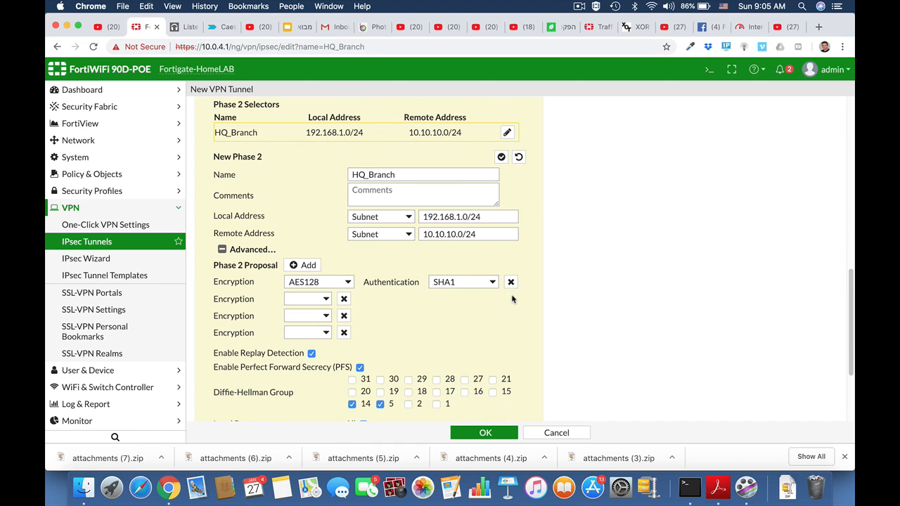
click(348, 283)
click(341, 295)
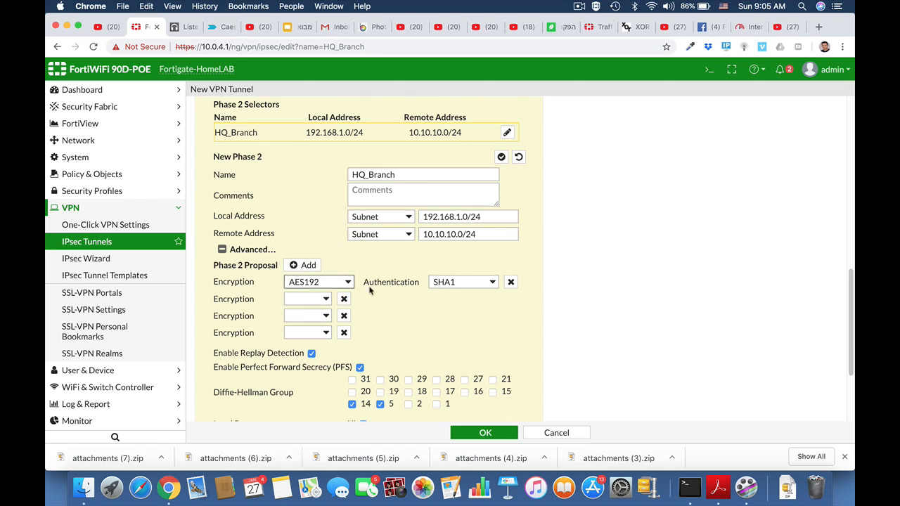
click(487, 285)
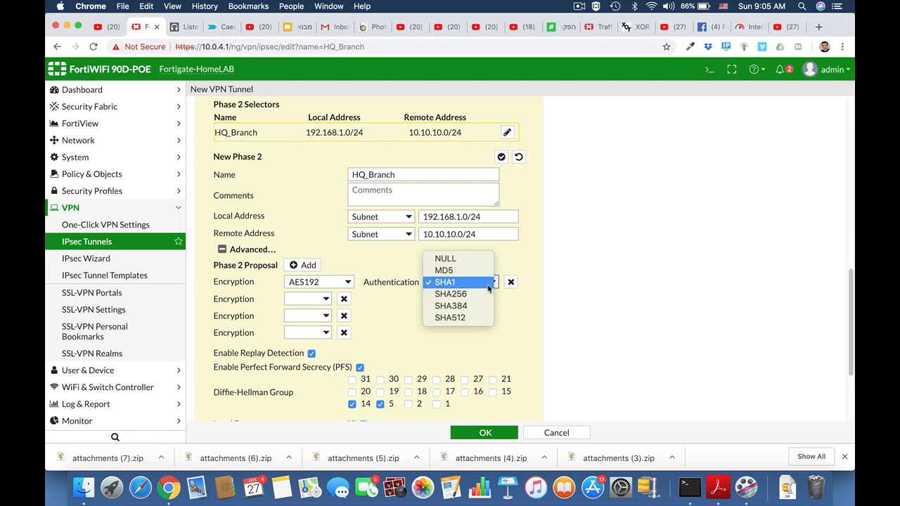
click(483, 297)
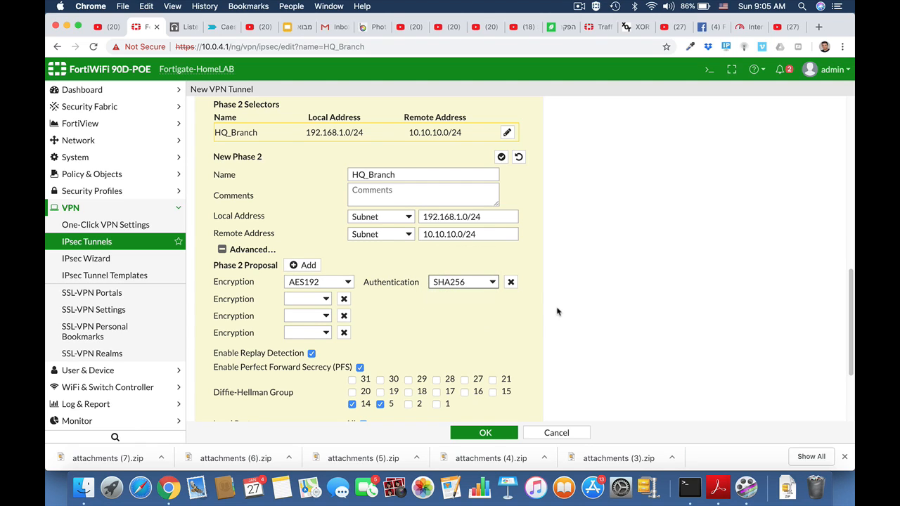
Remove the empty Phase 2 encryption rows and save the new HQ_Branch VPN tunnel
click(344, 299)
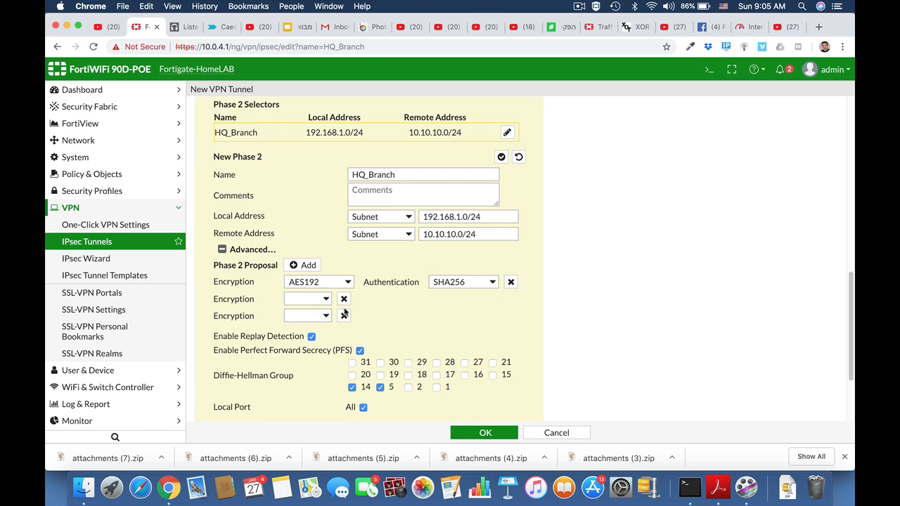
click(344, 299)
click(344, 299)
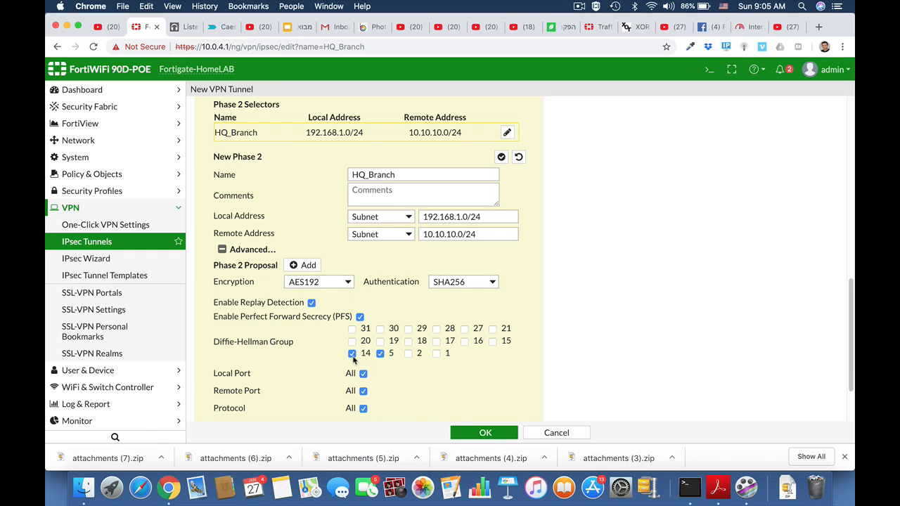
scroll(434, 368, down, 3)
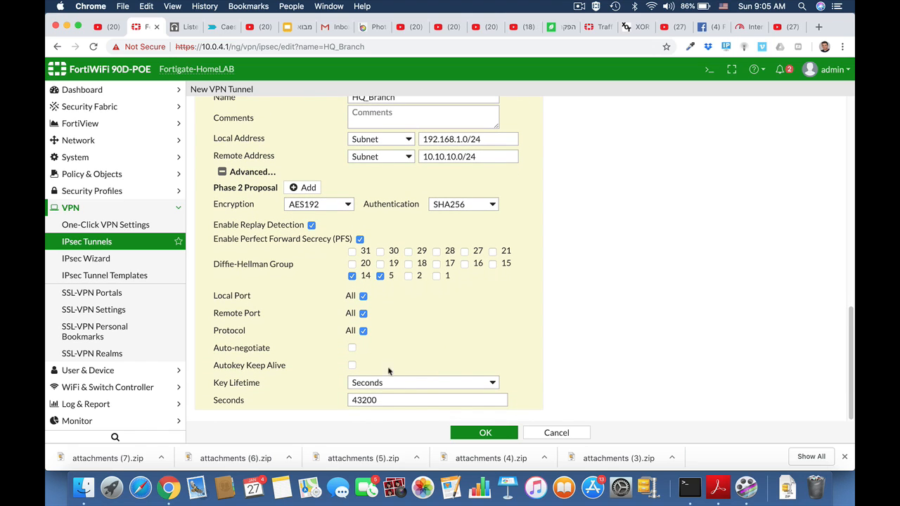
click(477, 436)
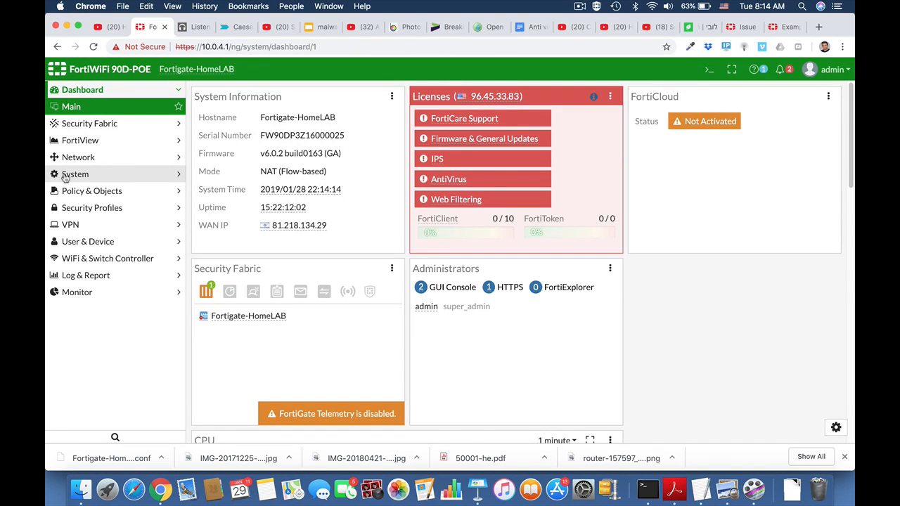
Create a new firewall address and name it Marketing
click(67, 194)
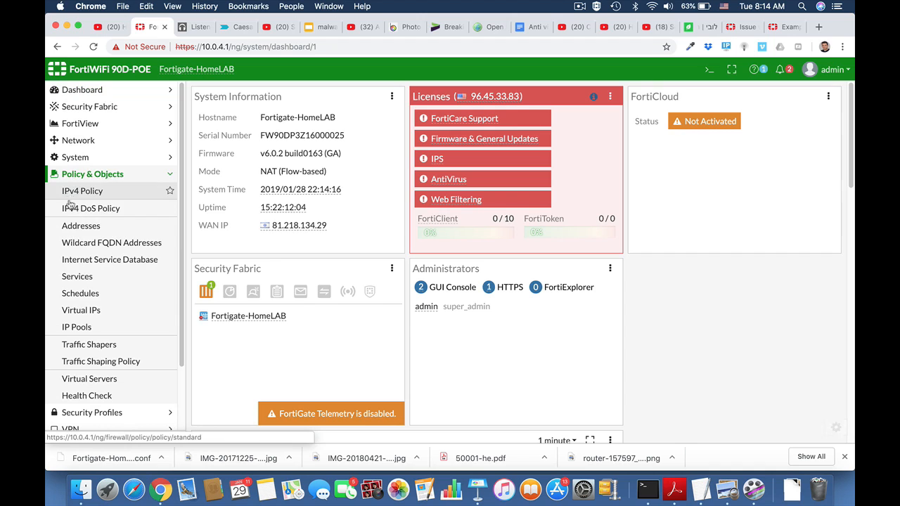
click(74, 228)
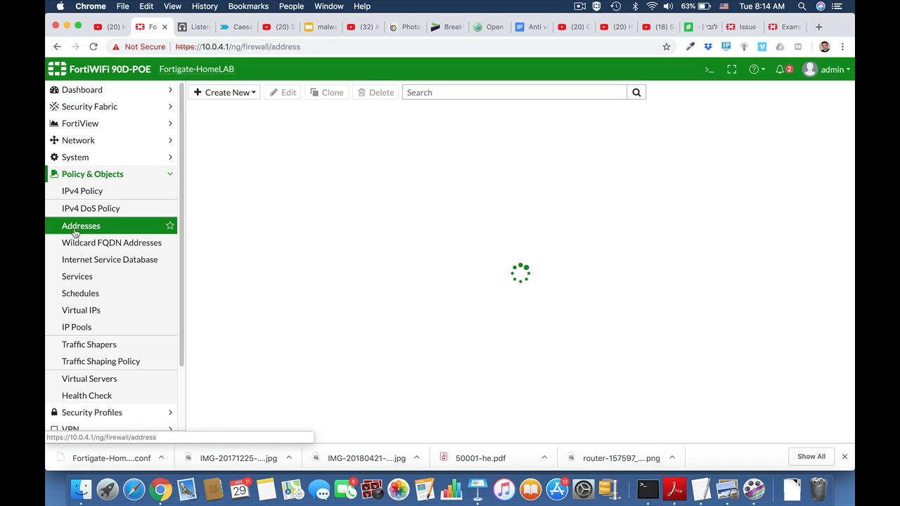
click(227, 92)
click(231, 107)
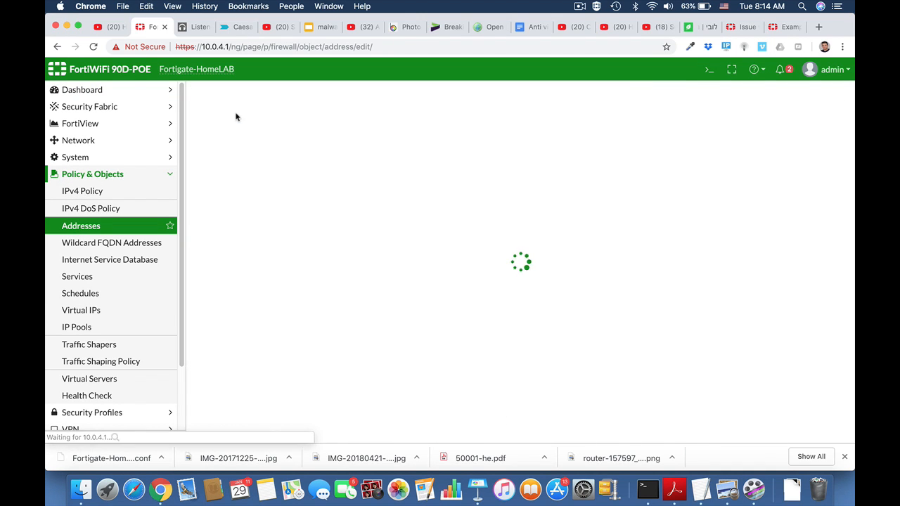
click(335, 132)
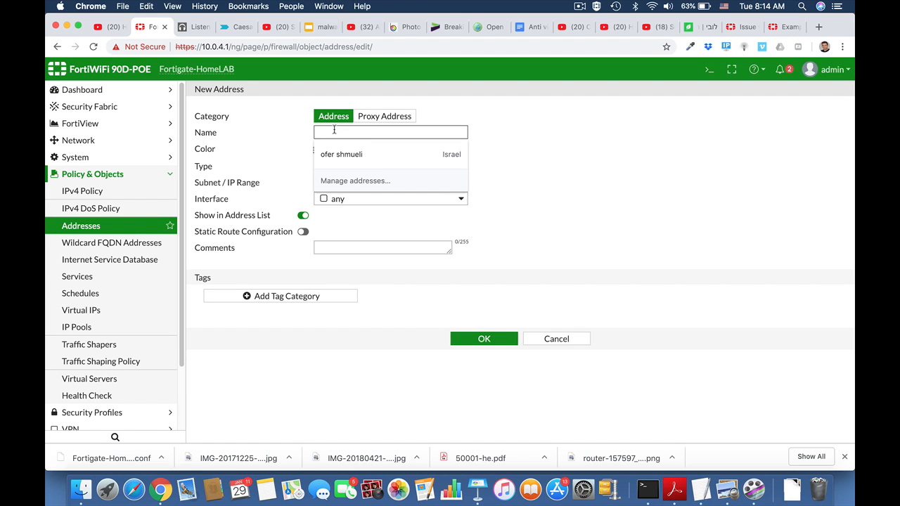
text(Marketing)
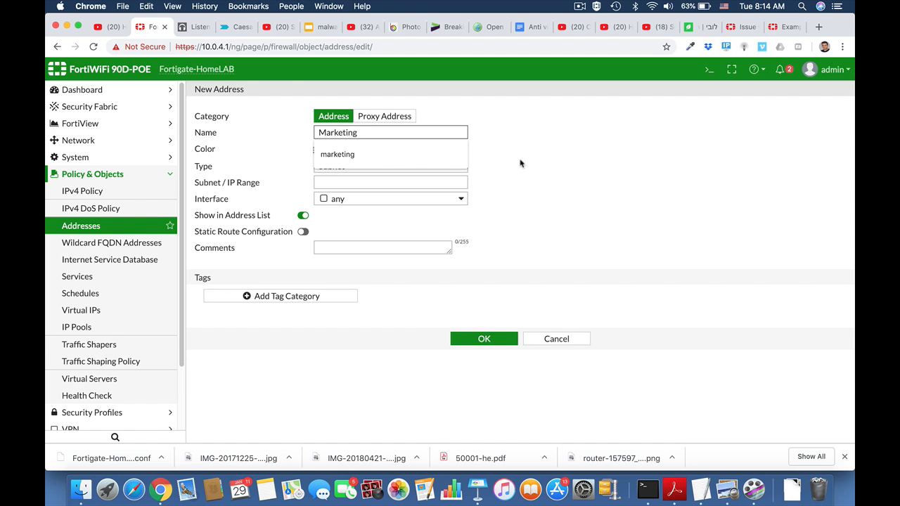
click(520, 163)
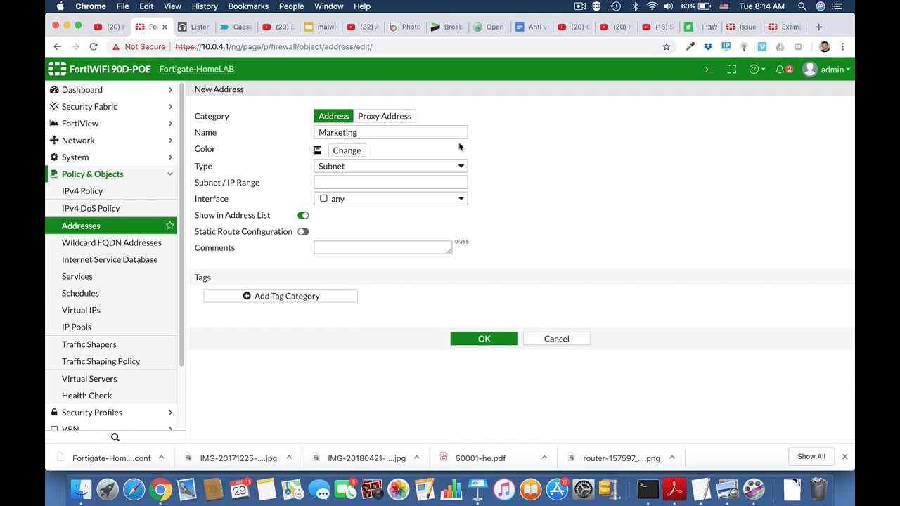
Set the Marketing address type to IP Range covering 10.0.4.15-10.0.4.19 and save it
click(416, 164)
click(415, 156)
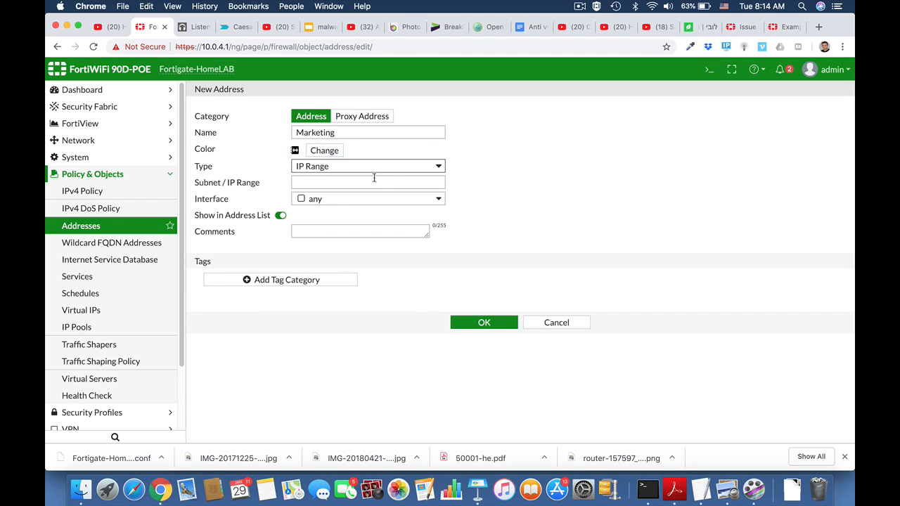
click(362, 182)
text(10)
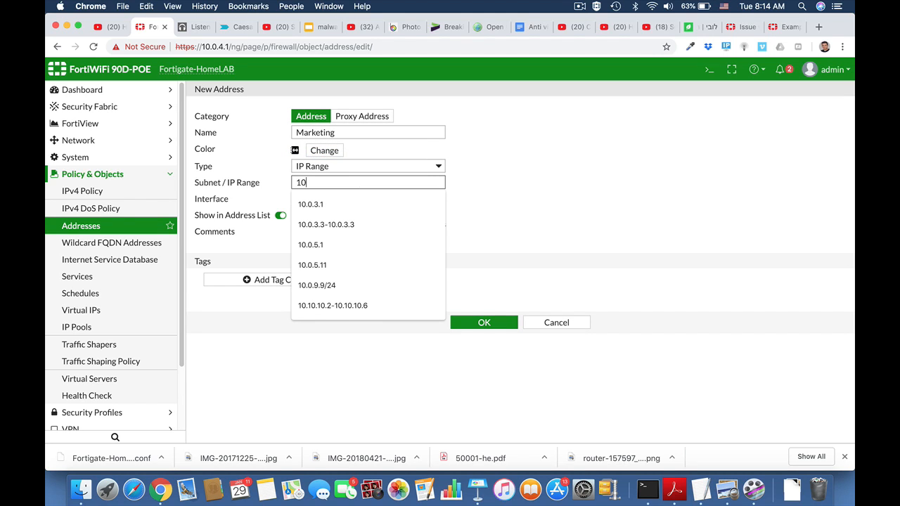
text(.0.4.15-10.0.4.19)
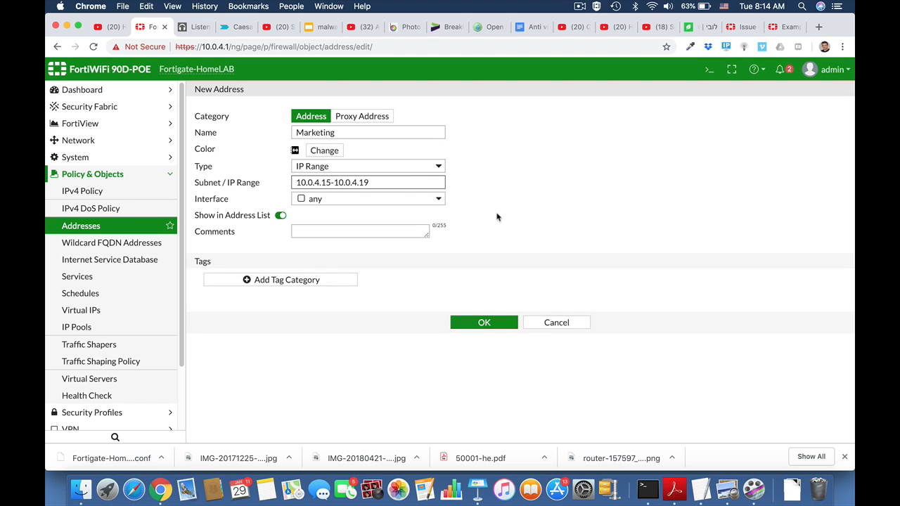
click(485, 324)
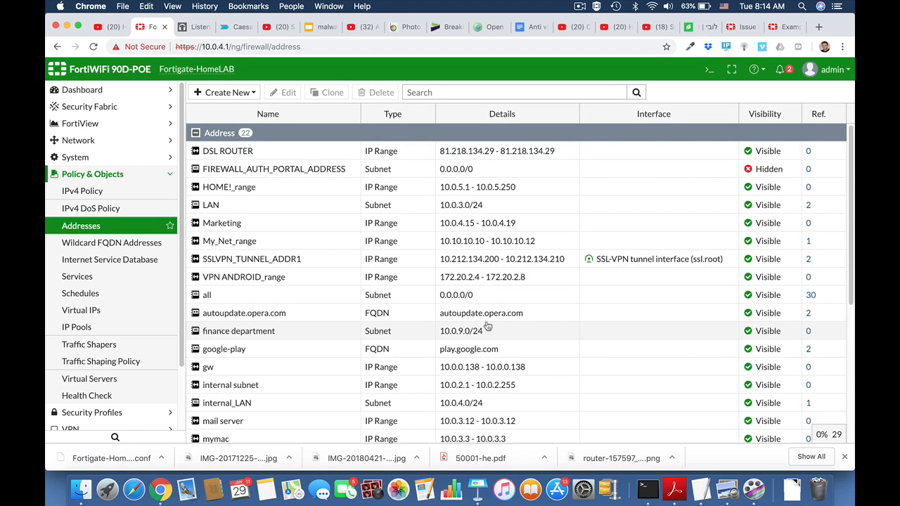
Start a new IPv4 policy named Marketing_FTP_Access
click(120, 174)
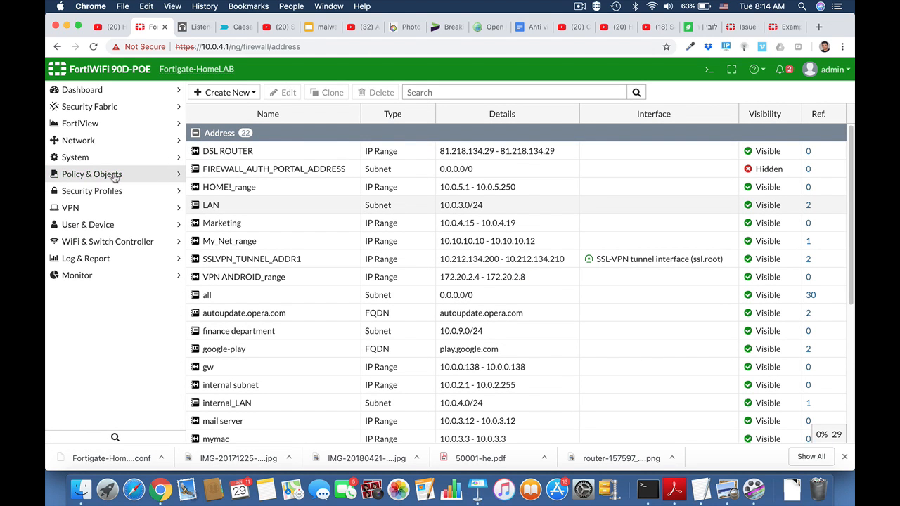
click(75, 179)
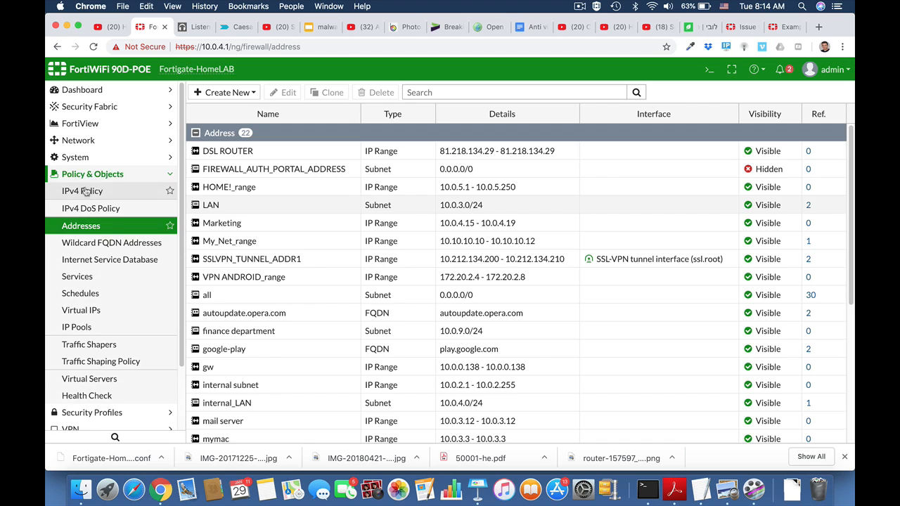
click(83, 194)
click(218, 94)
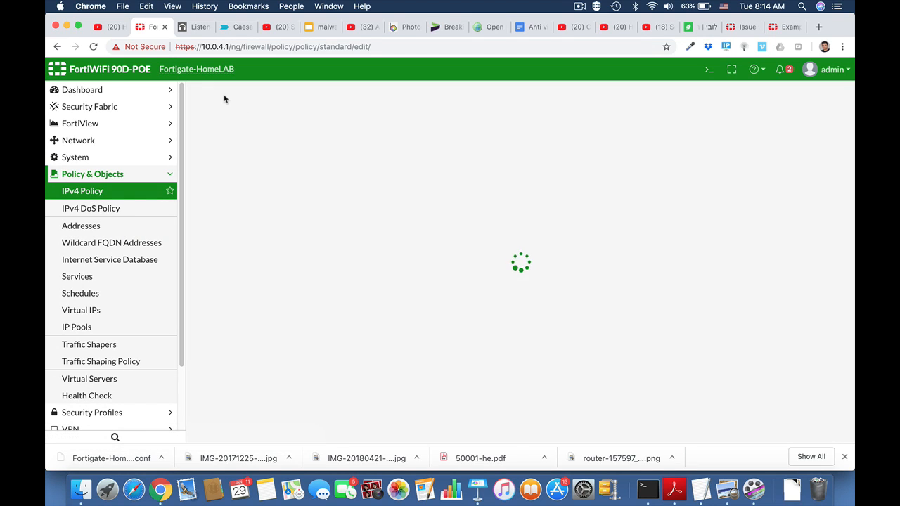
click(322, 124)
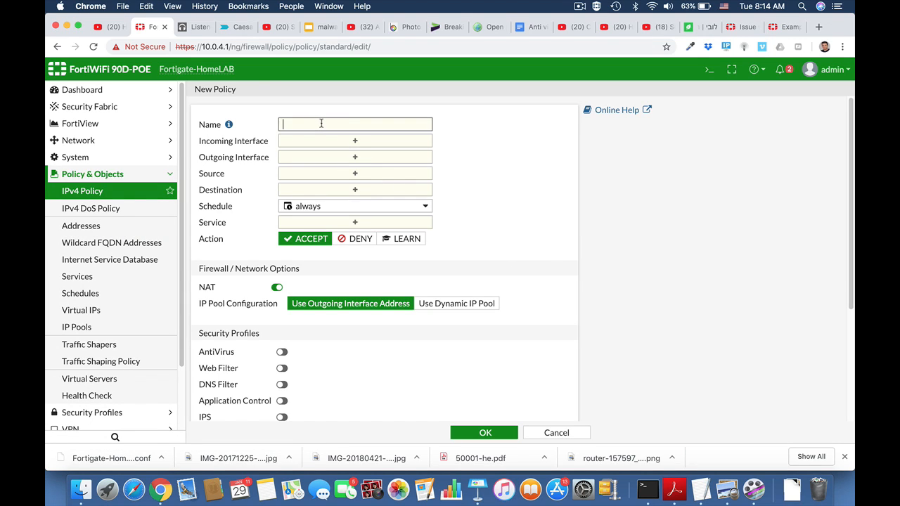
text(Marketing_FTP_Access)
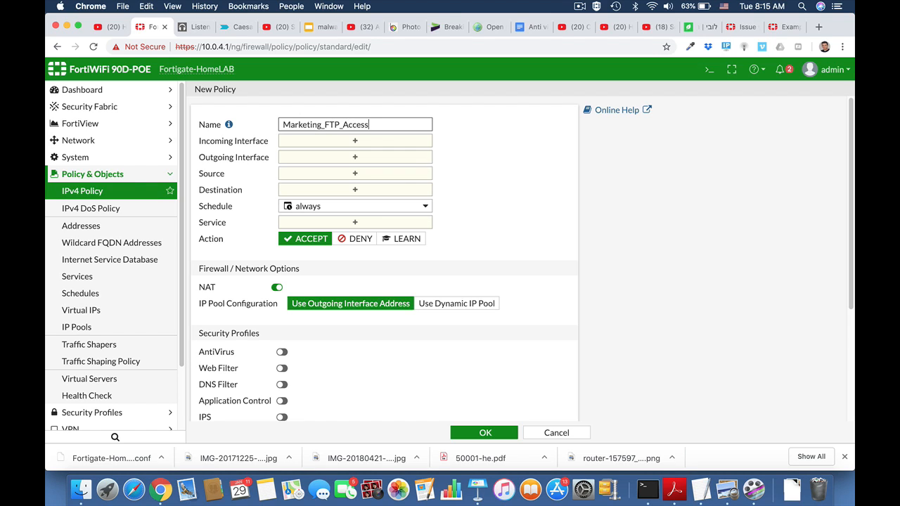
Set the policy's incoming interface to LAN (internal) and outgoing interface to wan1
click(398, 144)
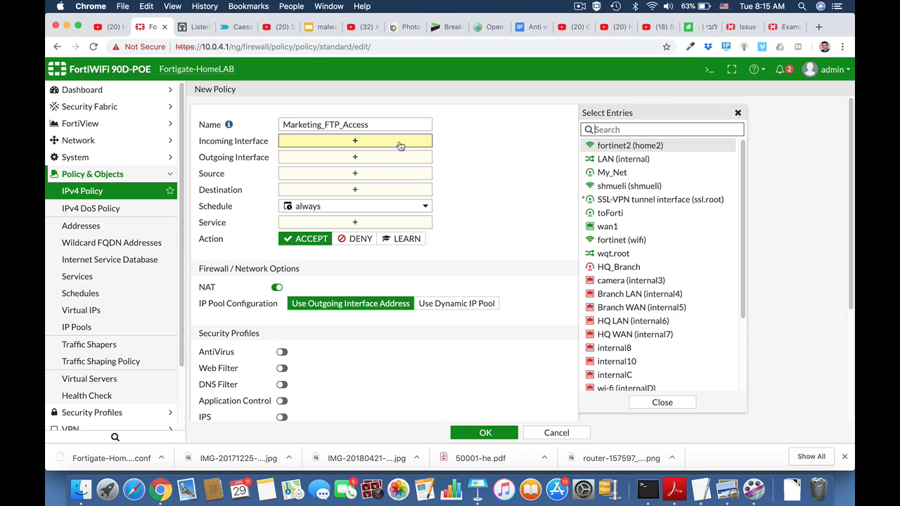
click(607, 160)
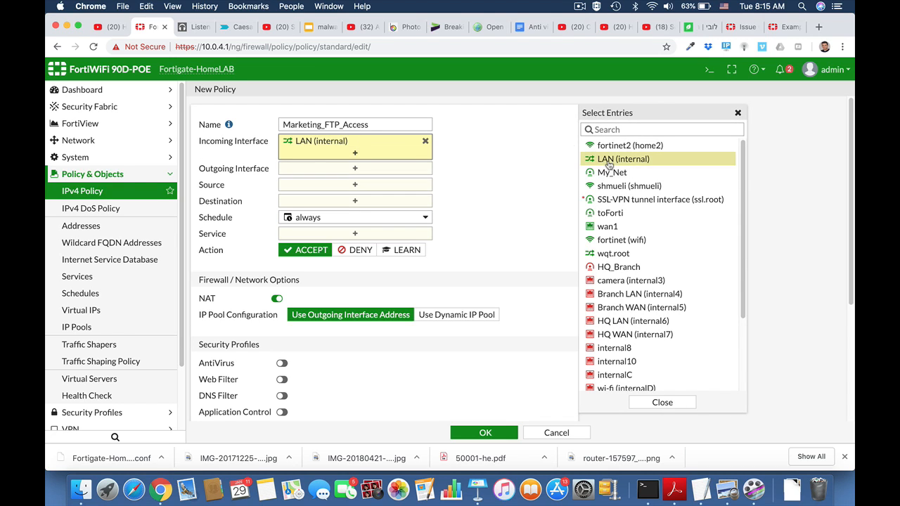
click(371, 170)
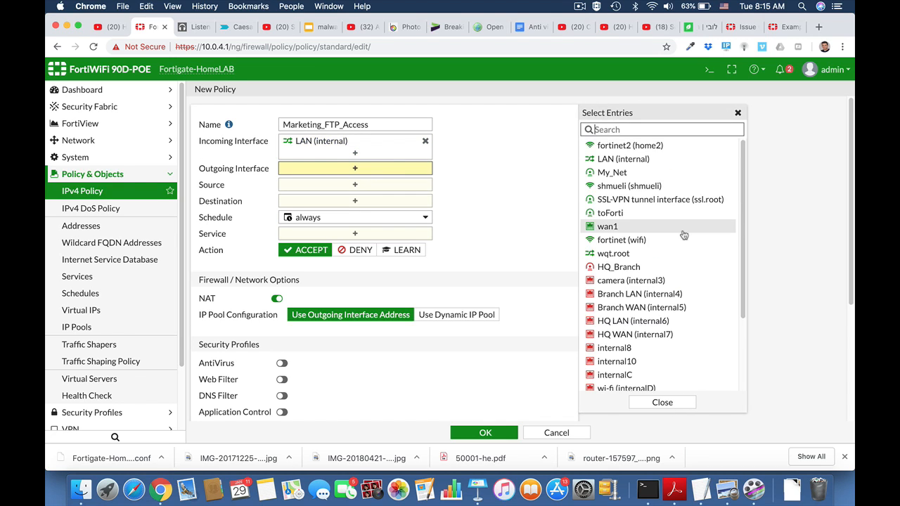
click(645, 231)
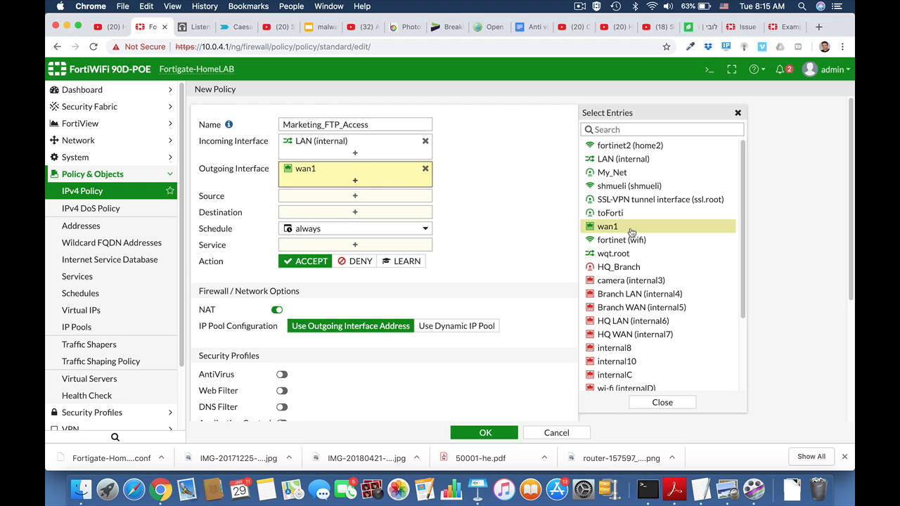
Set the policy's source address to Marketing and destination to all
click(382, 199)
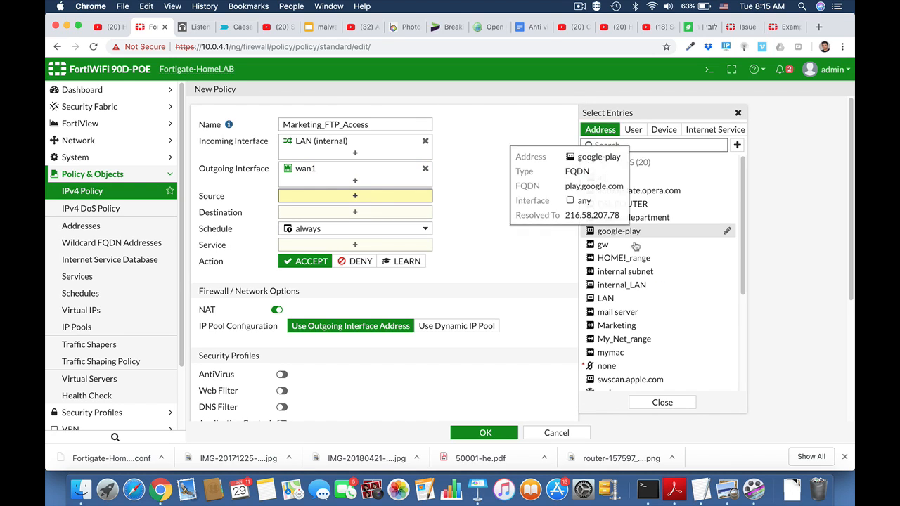
scroll(631, 307, down, 2)
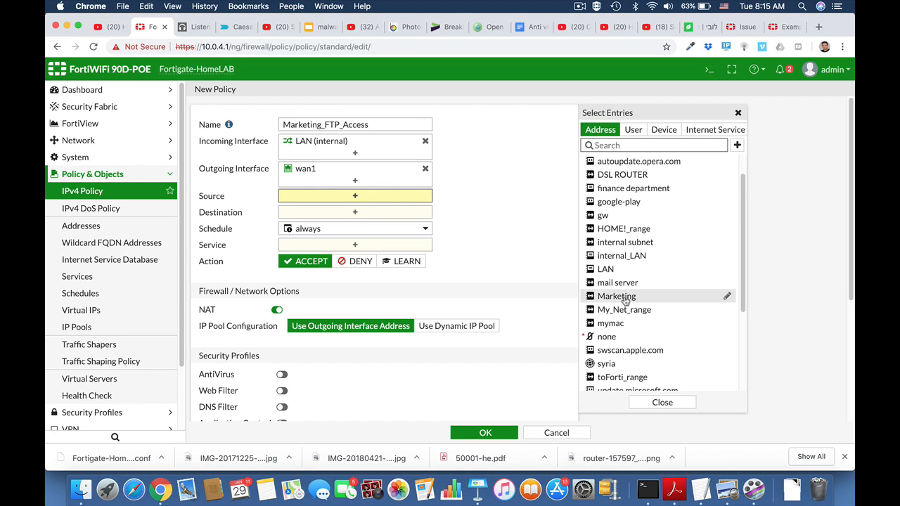
click(626, 299)
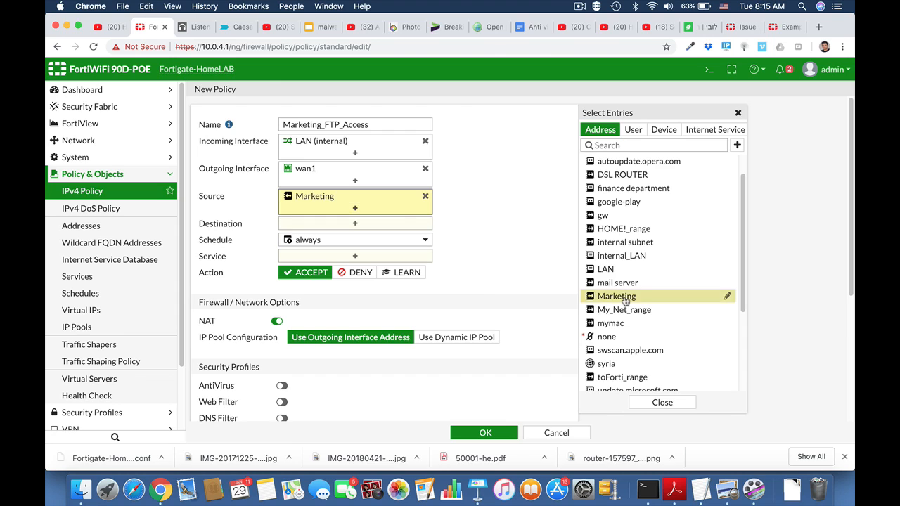
click(374, 225)
click(606, 178)
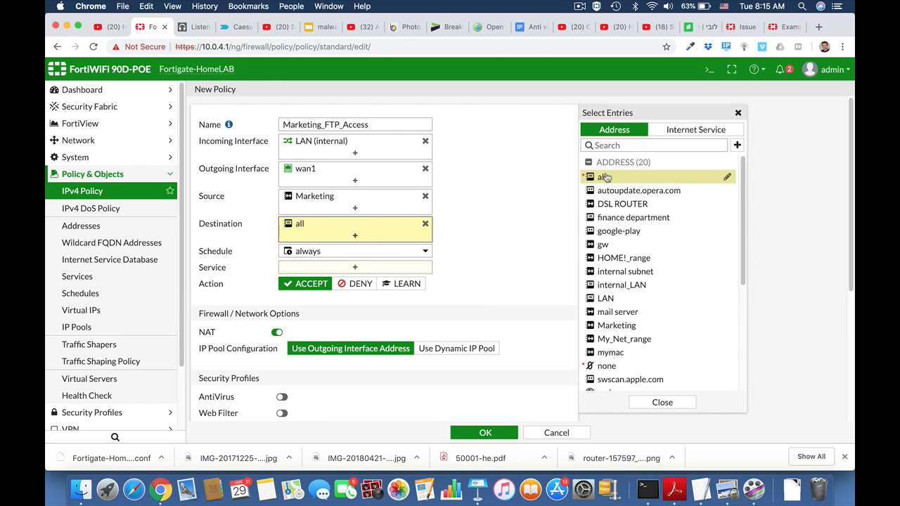
Add the FTP, FTP_GET and FTP_PUT services to the policy and save it
click(366, 269)
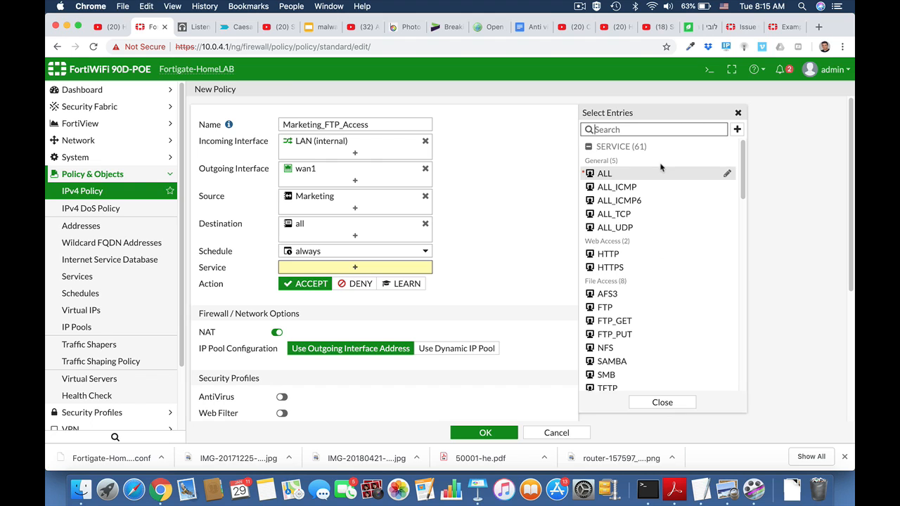
click(625, 310)
click(625, 321)
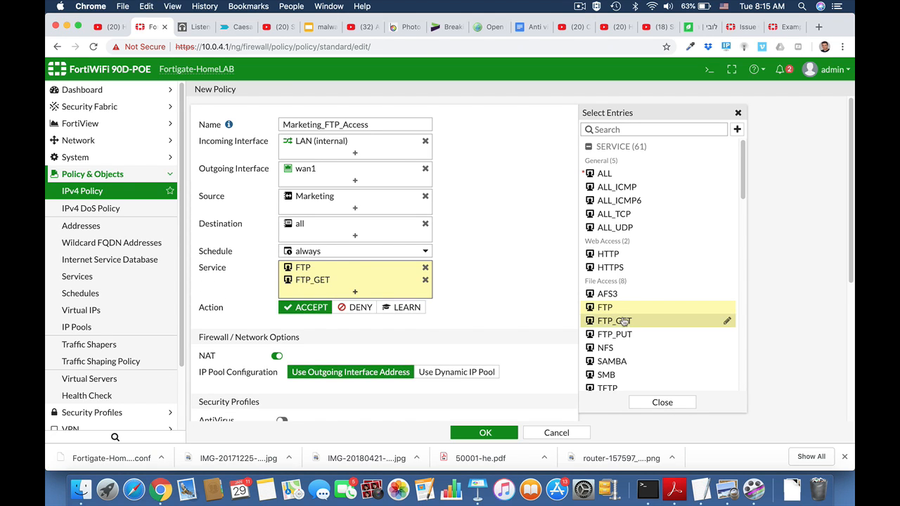
click(624, 335)
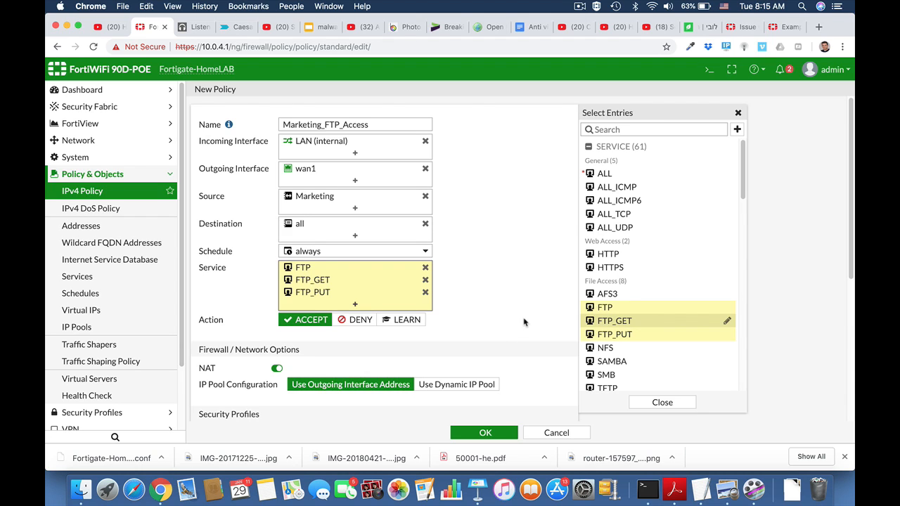
scroll(524, 322, down, 3)
scroll(524, 322, down, 2)
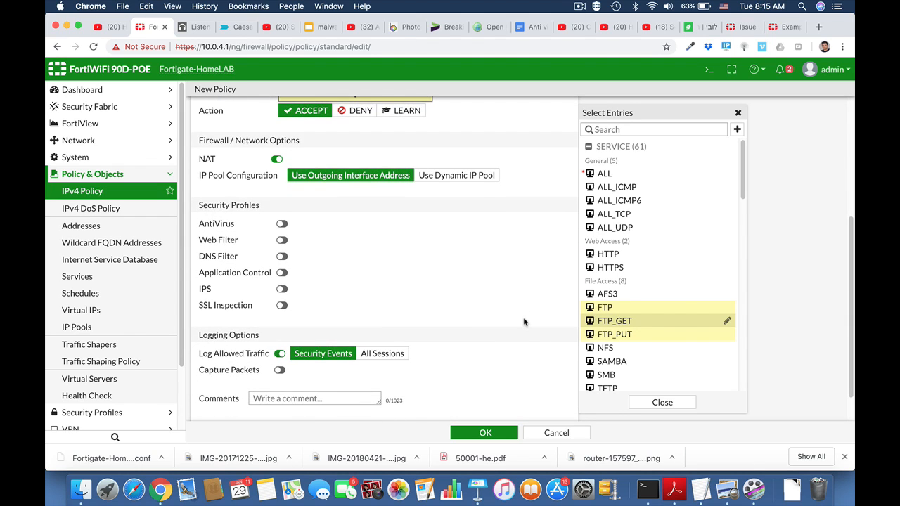
click(487, 433)
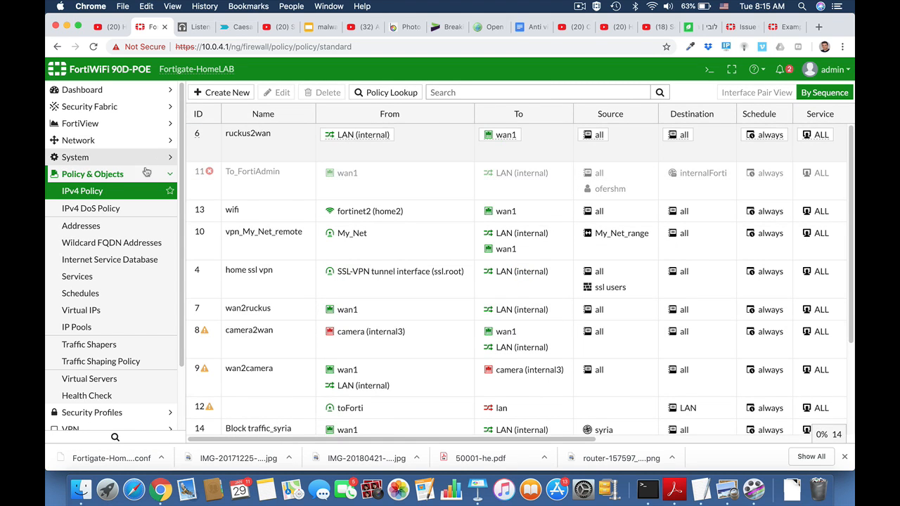
click(172, 174)
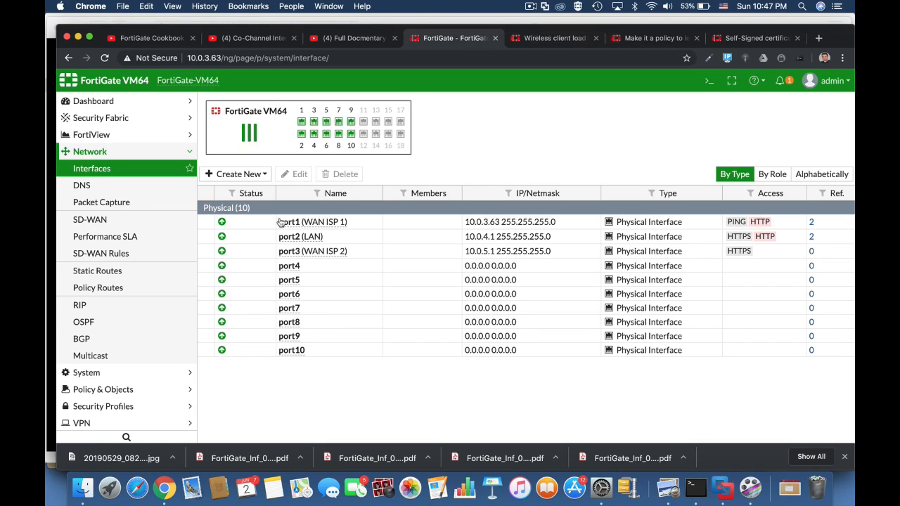
click(283, 240)
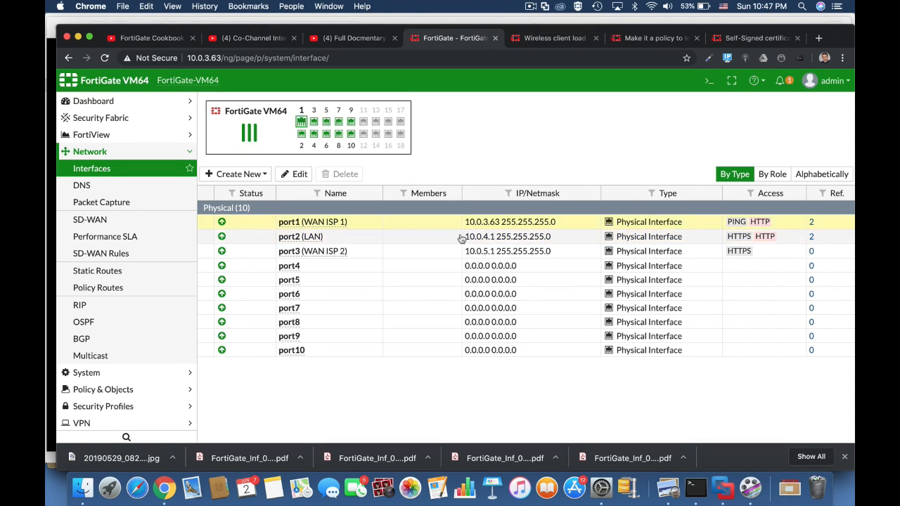
click(505, 217)
click(128, 389)
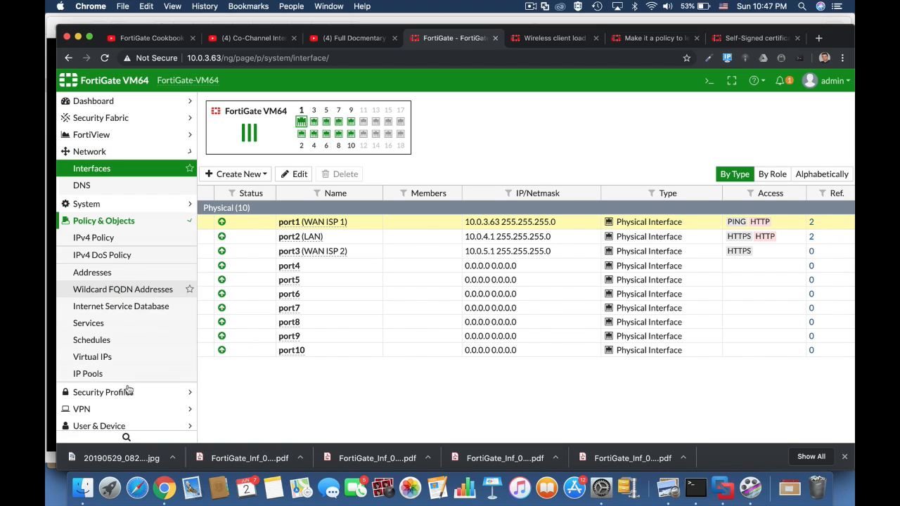
Open the Full Access IPv4 policy for editing
click(99, 203)
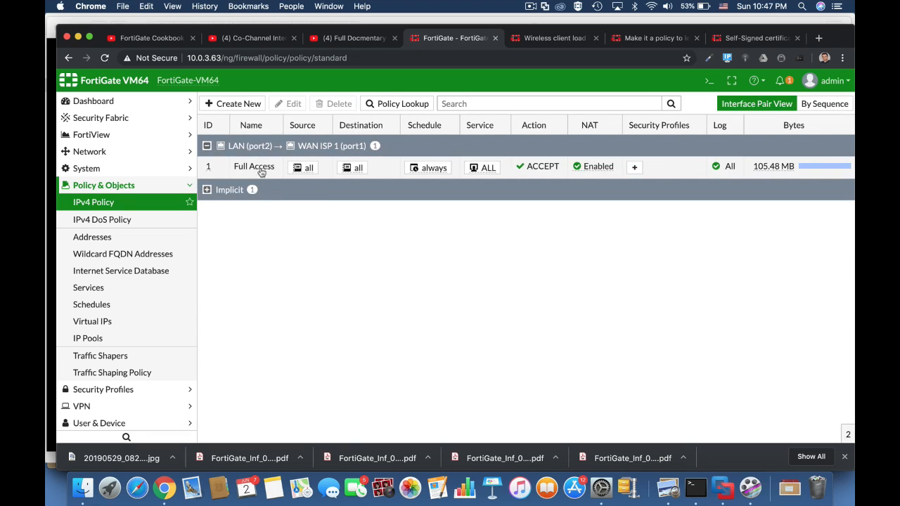
click(260, 172)
click(294, 104)
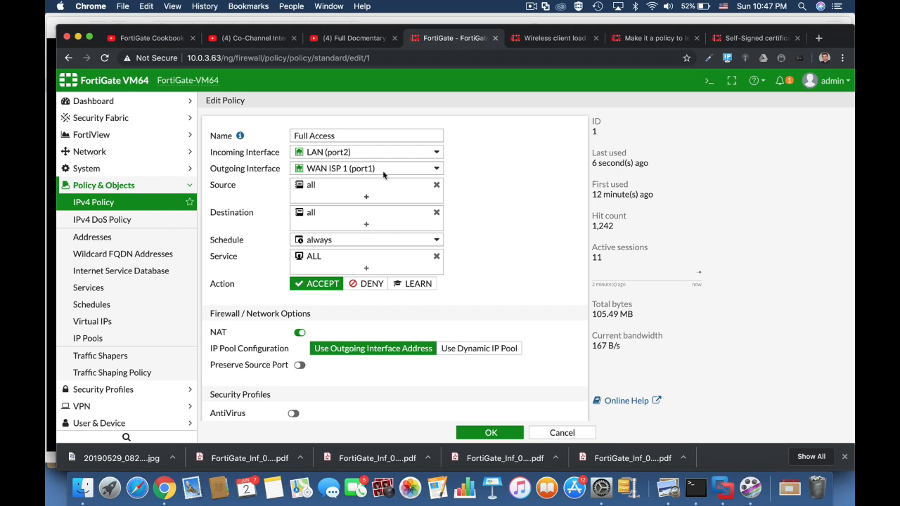
Switch to the Ubuntu virtual machine and unlock it with the account password
click(343, 156)
click(345, 155)
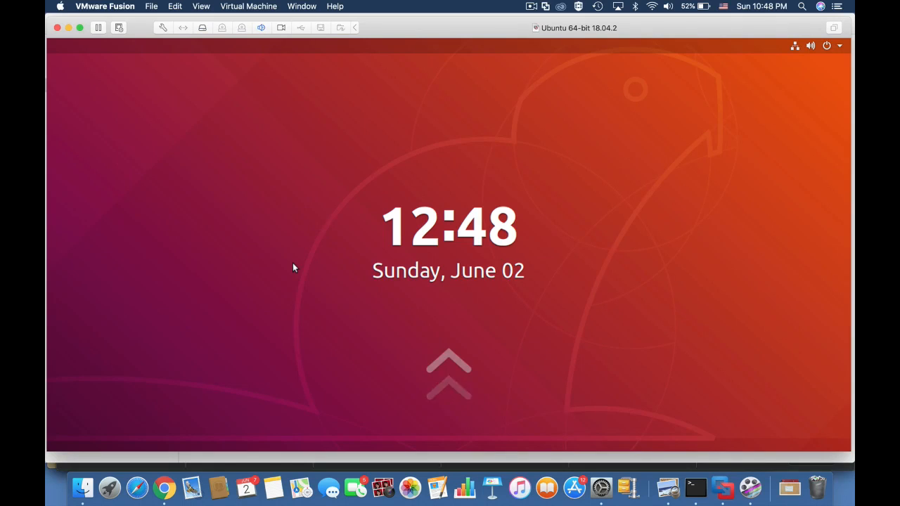
text(***)
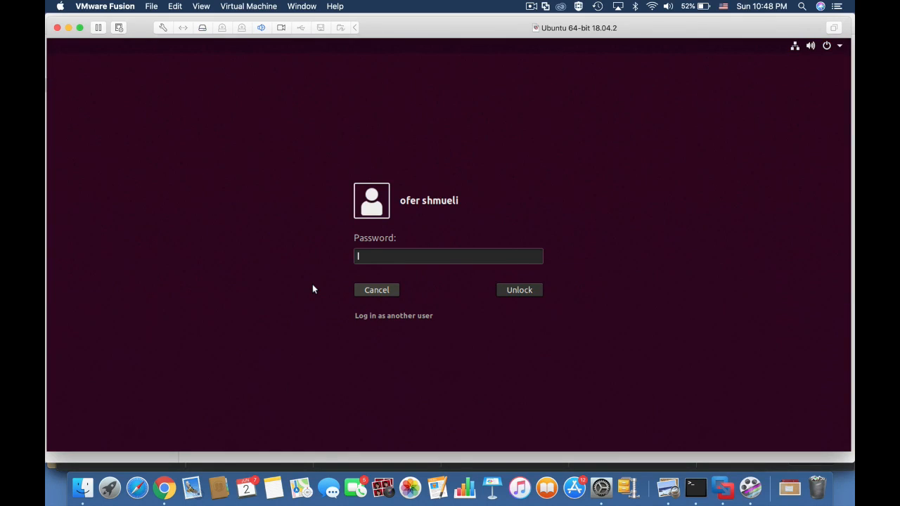
text(*)
key(Return)
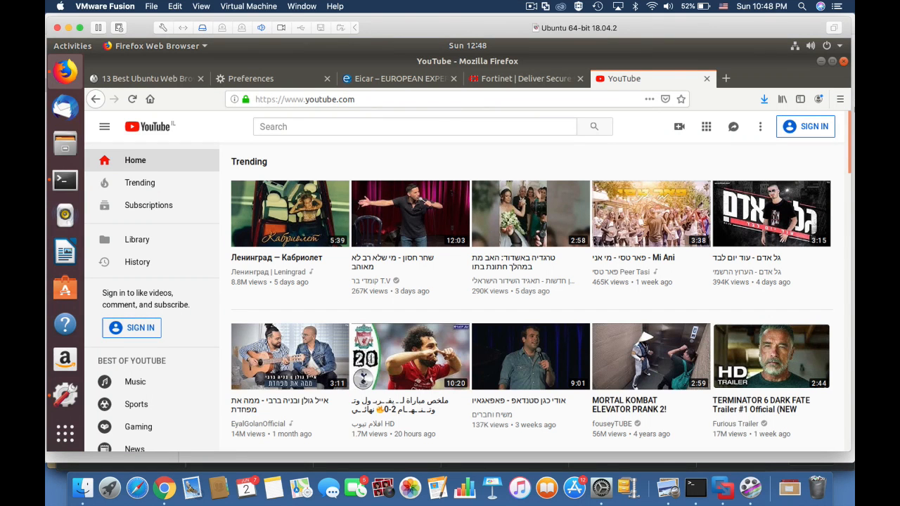
Inspect the Ubuntu machine's wired connection IPv4 settings, including its address and gateway
click(844, 44)
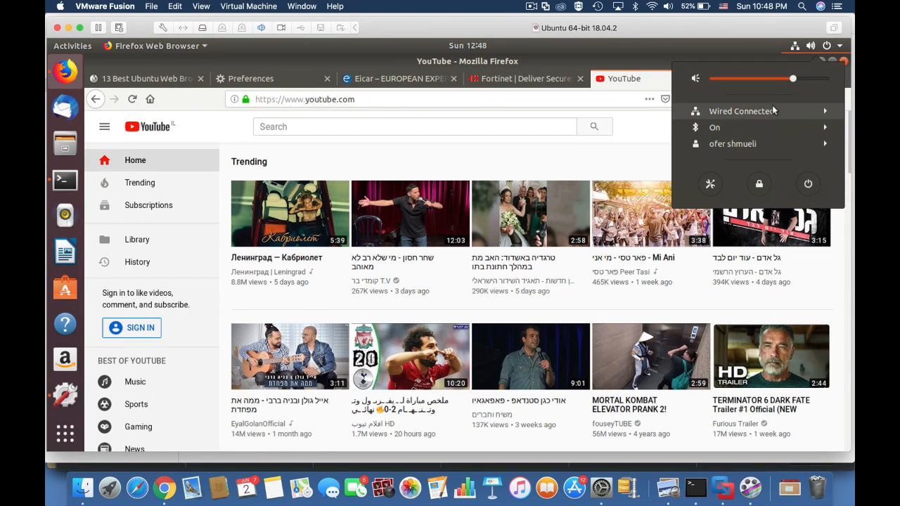
click(747, 143)
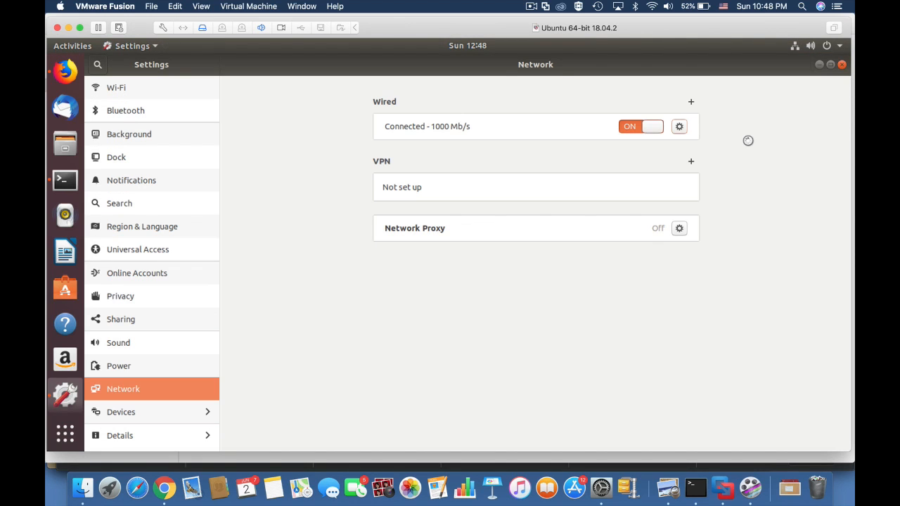
click(681, 127)
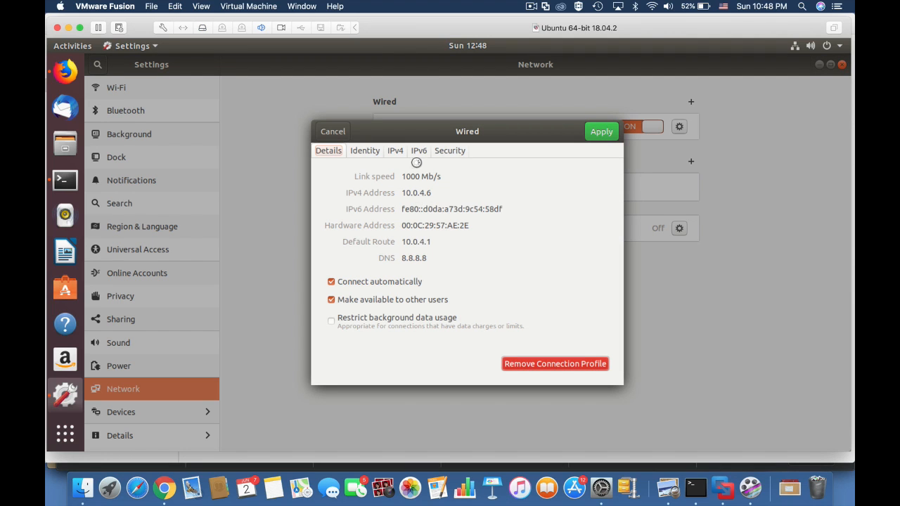
click(396, 151)
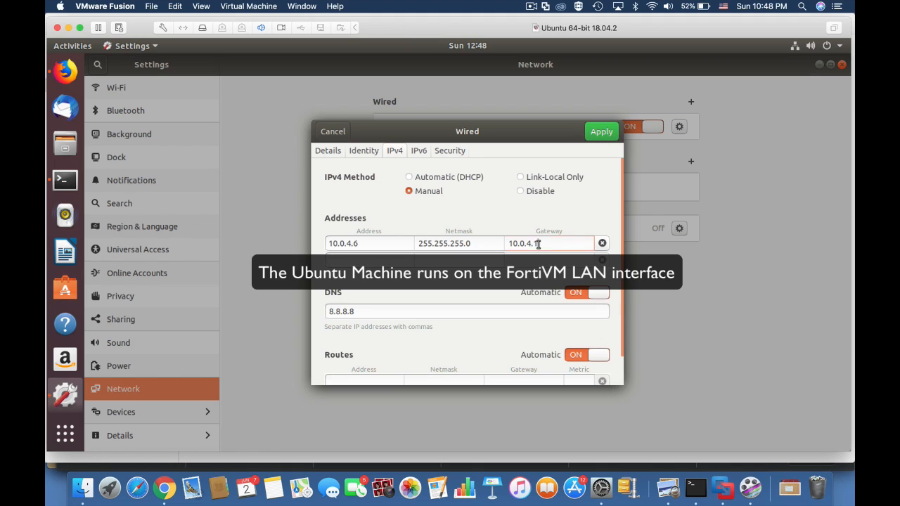
drag(539, 244, 508, 248)
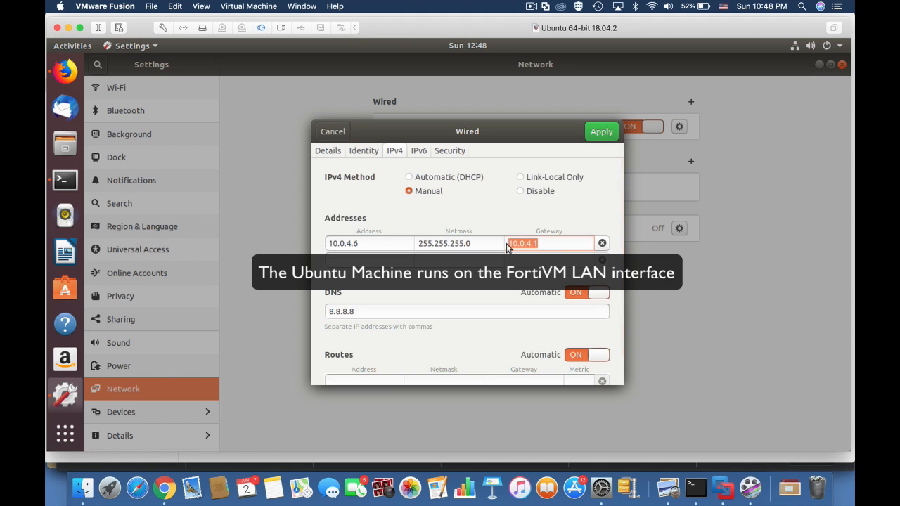
Switch back to FortiGate, set the Full Access policy's action to LEARN and save it
key(super+Tab)
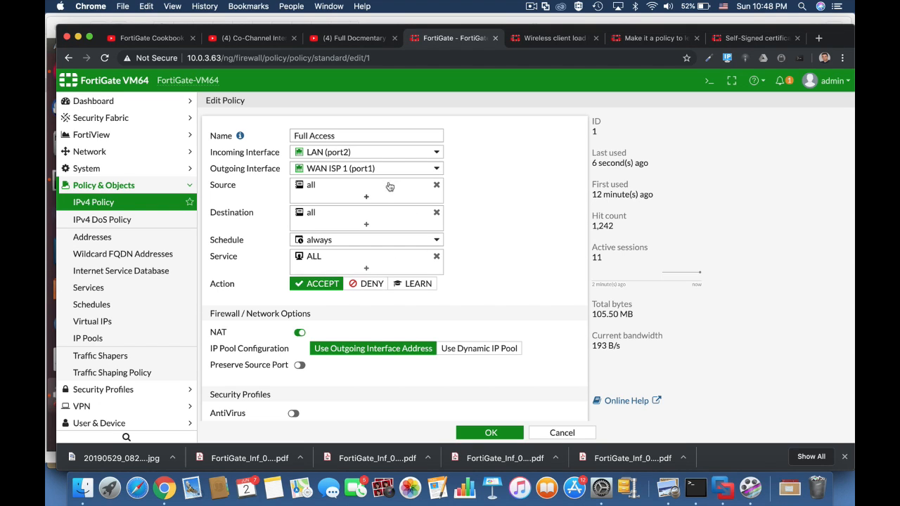
mouse_move(347, 155)
click(411, 286)
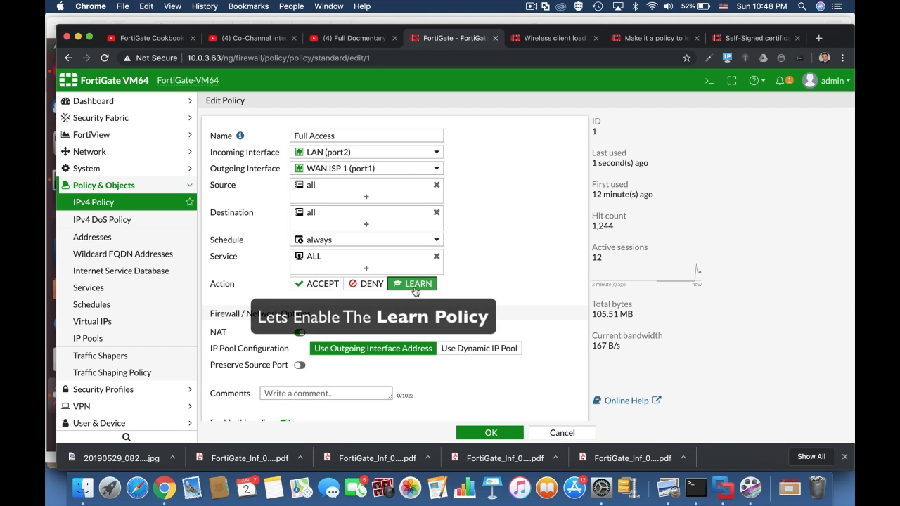
click(490, 434)
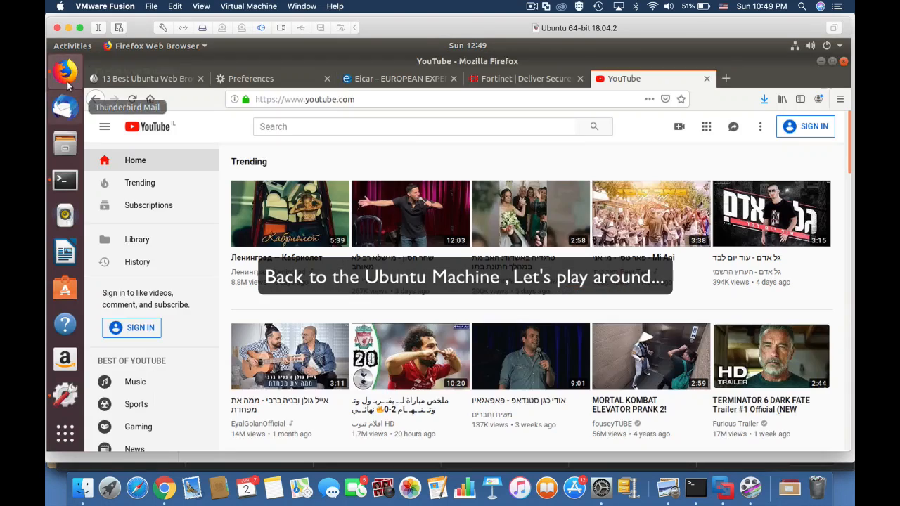
In the Ubuntu browser, go through the open tabs and navigate to androidpolice.com
click(398, 78)
scroll(642, 436, down, 5)
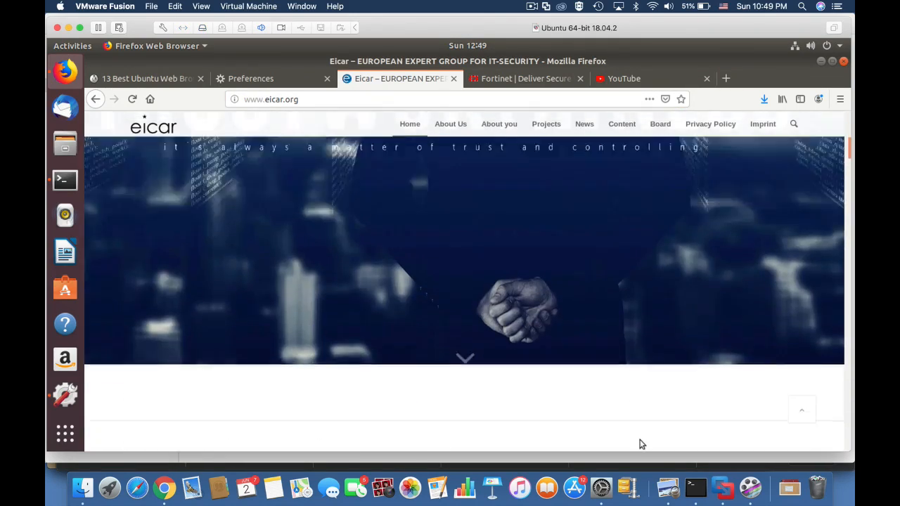
scroll(641, 444, down, 5)
click(514, 79)
click(633, 80)
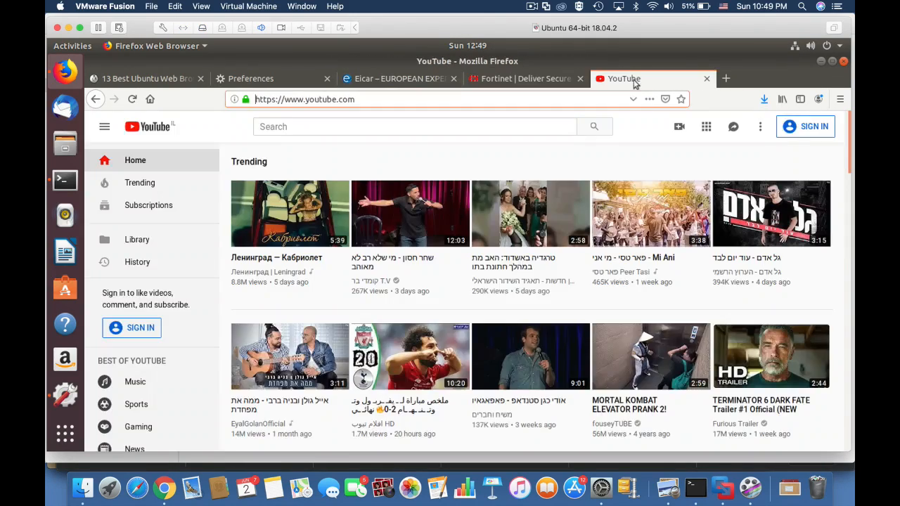
click(526, 78)
drag(357, 99, 238, 102)
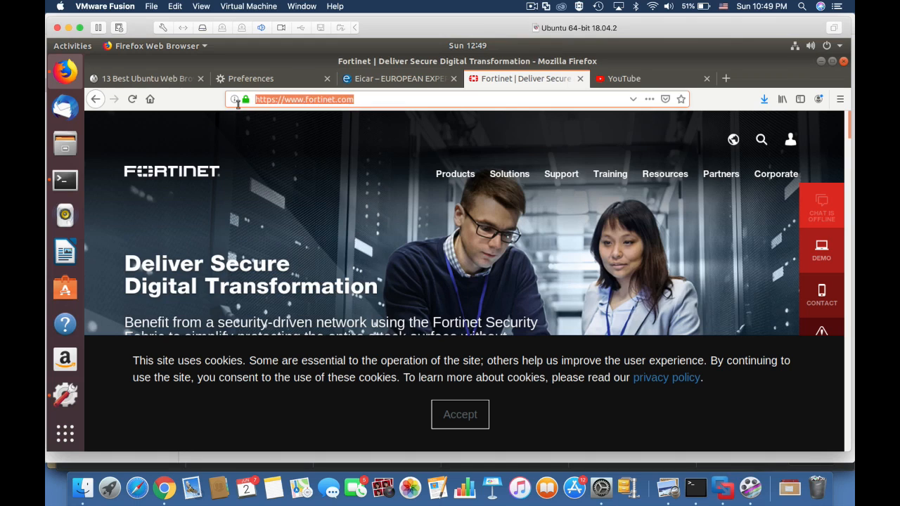
text(androidpolice.com)
key(Return)
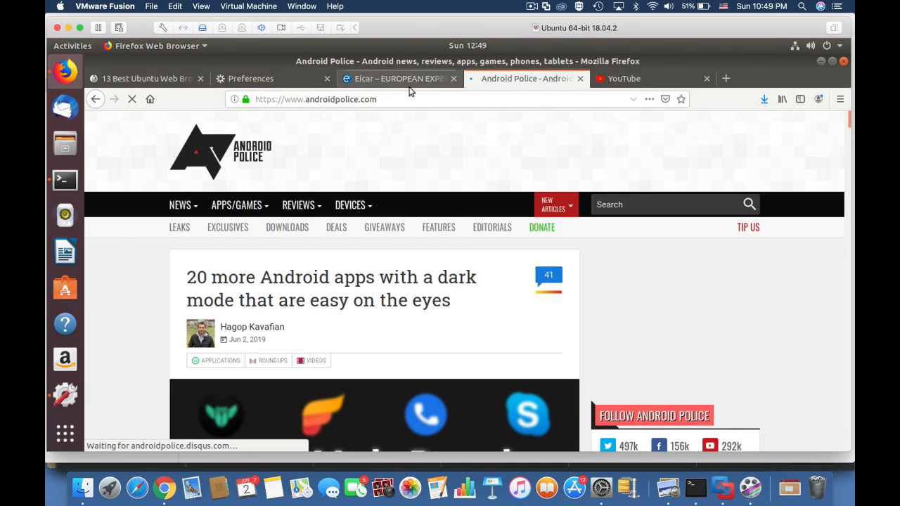
From the EICAR site, open the anti-malware test file download page and download eicar.com.txt over http
click(406, 83)
click(302, 100)
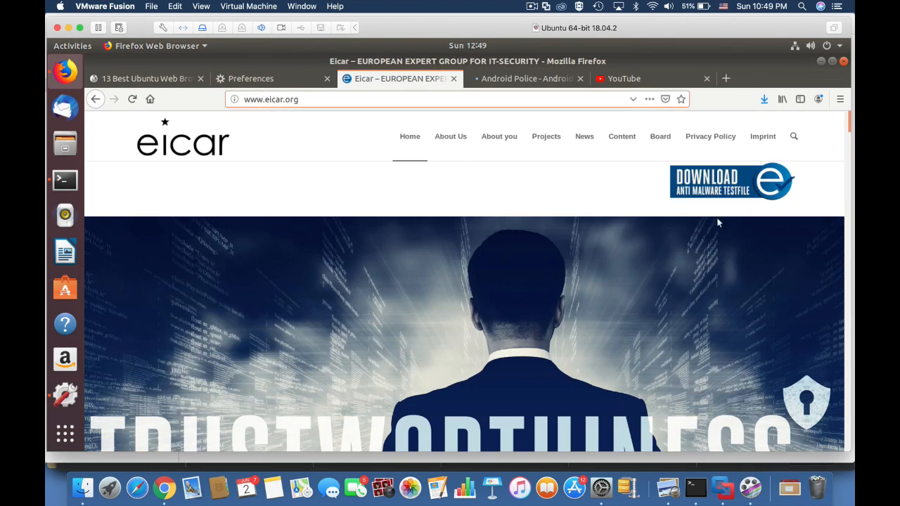
click(728, 183)
click(243, 275)
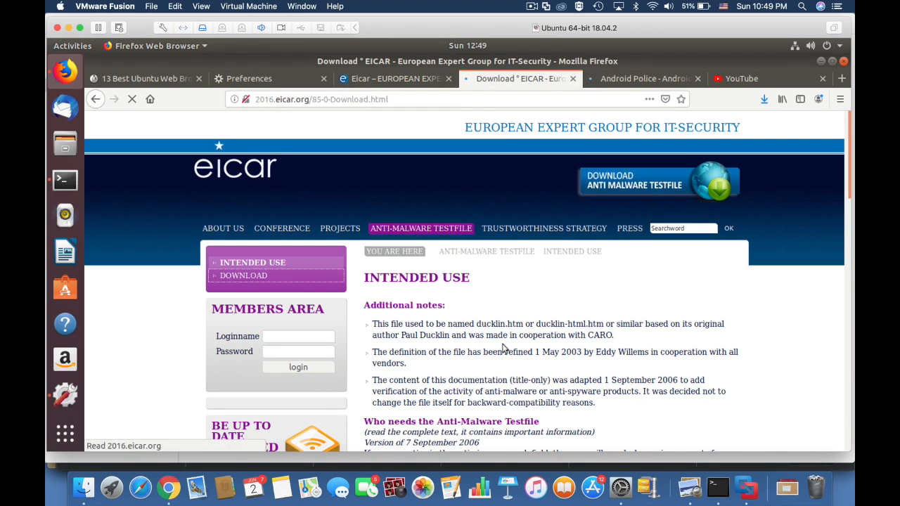
scroll(492, 394, down, 6)
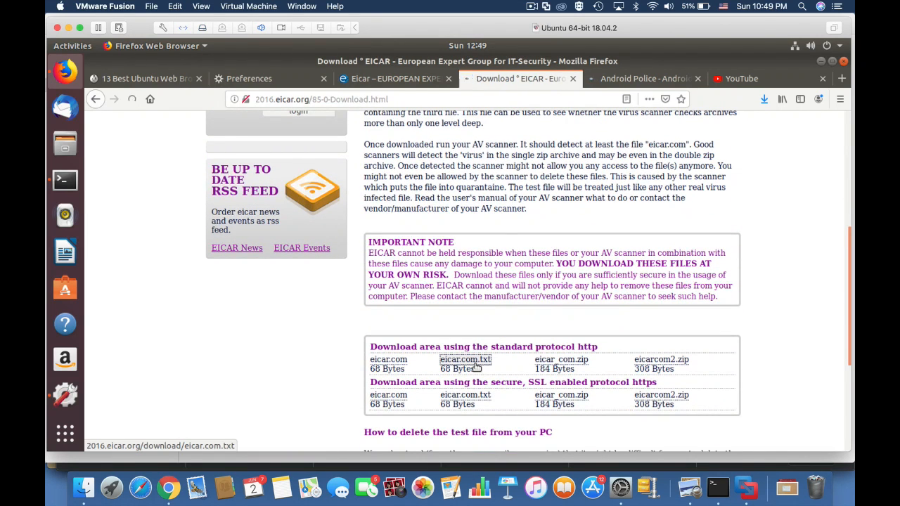
click(476, 366)
click(268, 244)
click(464, 298)
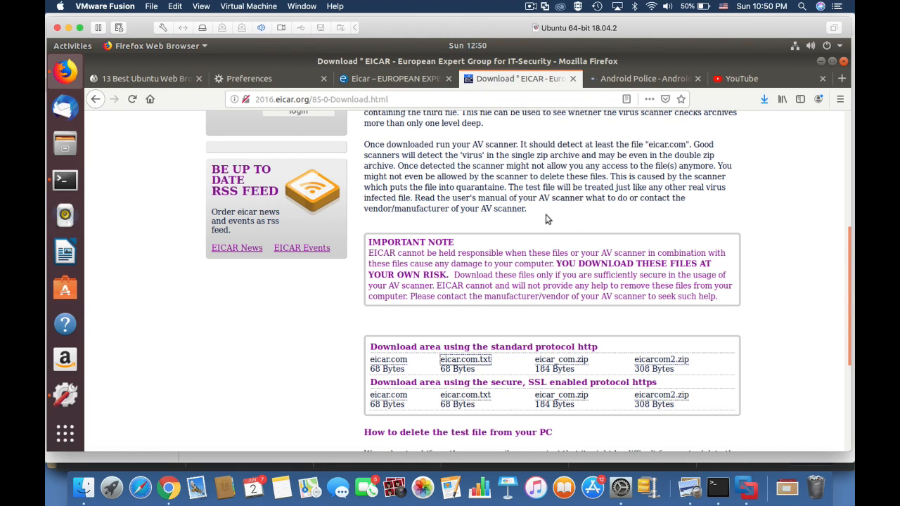
Open a new tab, open a recent page, then browse to facebook.com
key(ctrl+t)
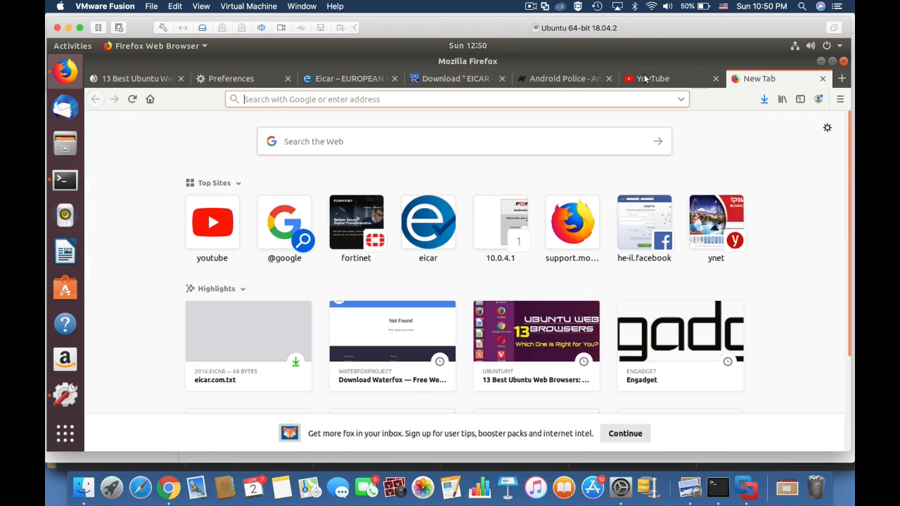
click(555, 328)
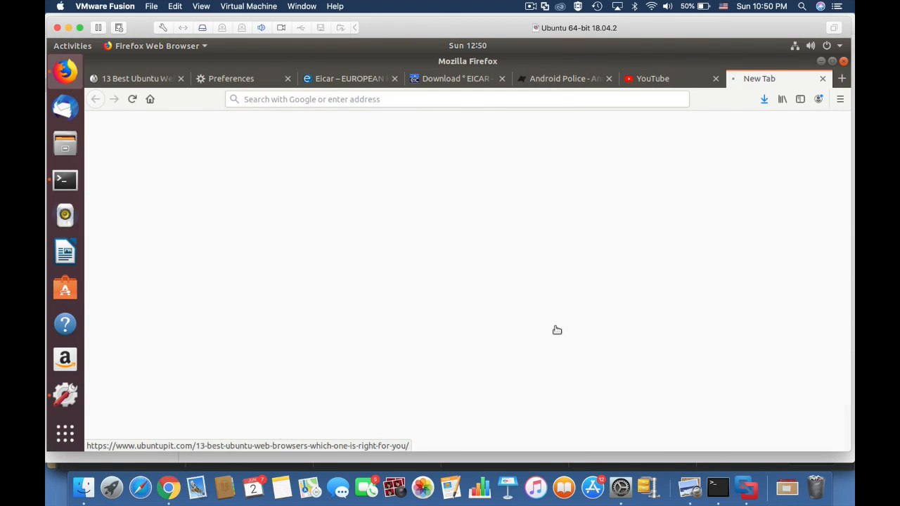
click(325, 97)
text(facebook.com)
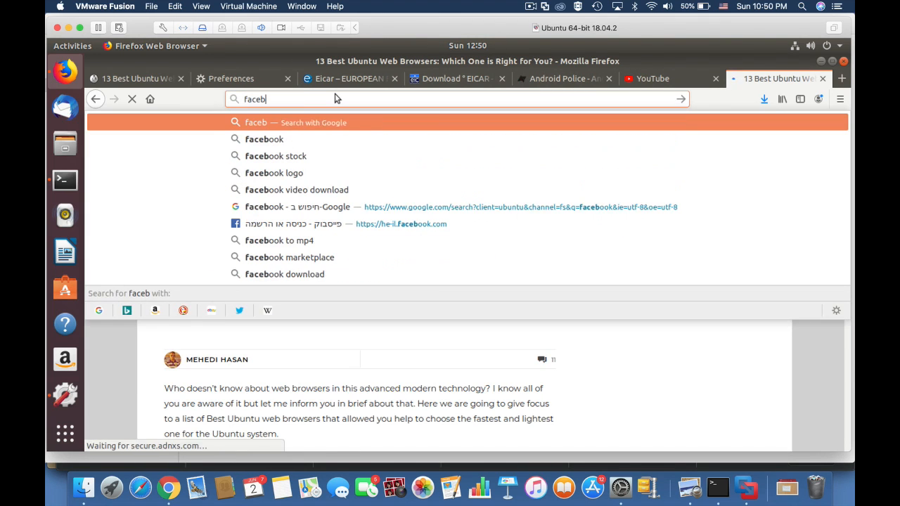
key(Return)
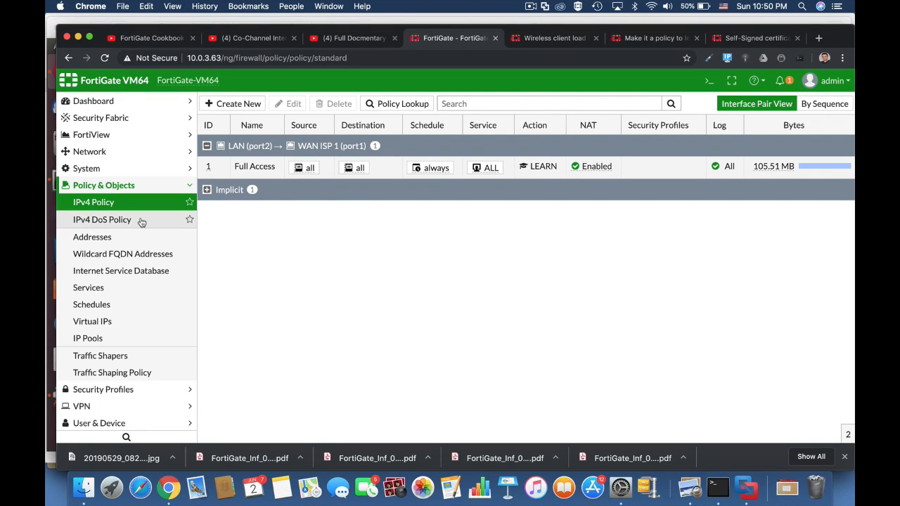
Open the Learning Report under Log & Report in FortiGate
scroll(94, 405, down, 2)
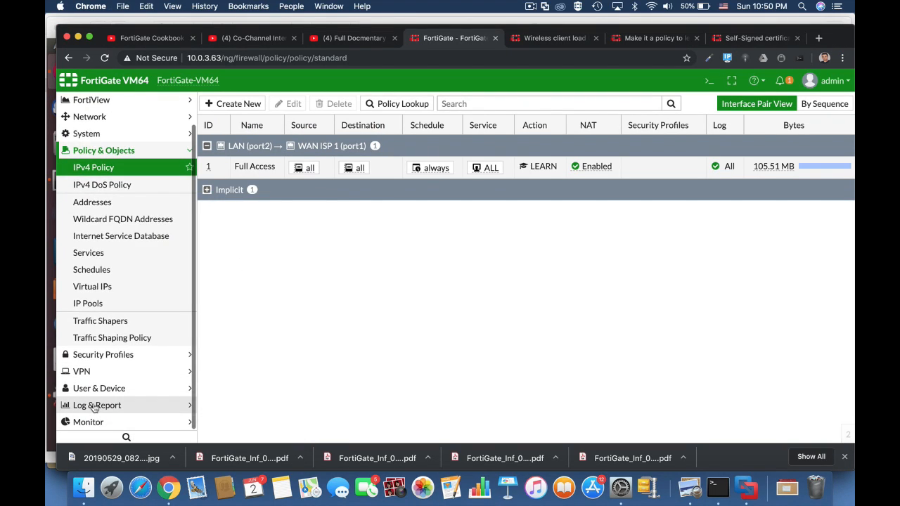
click(94, 407)
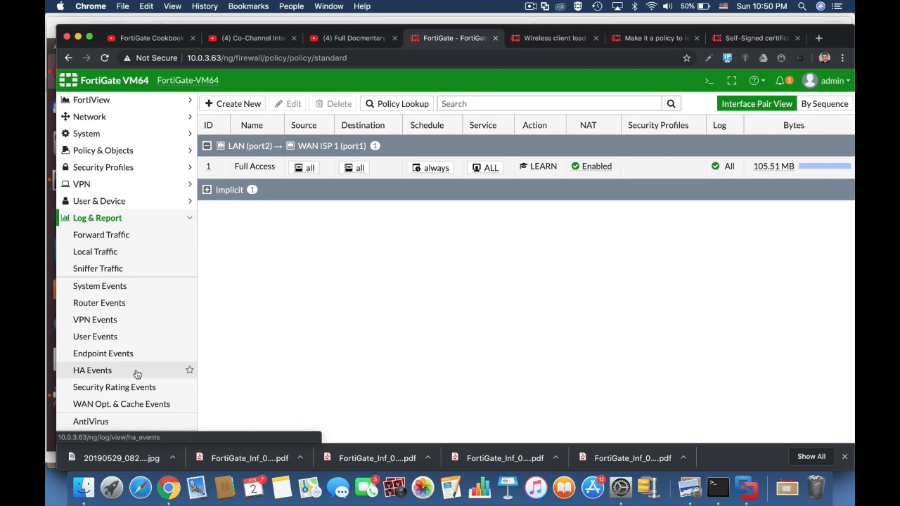
scroll(187, 317, down, 5)
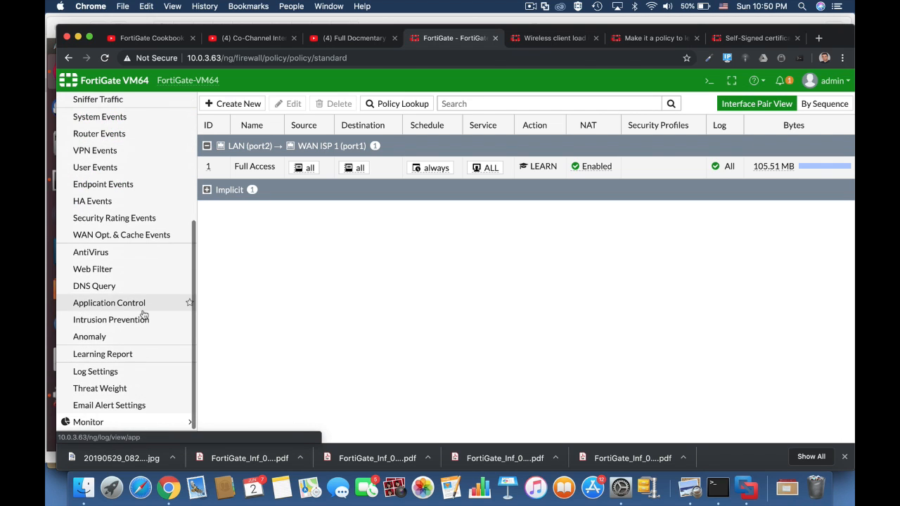
click(117, 359)
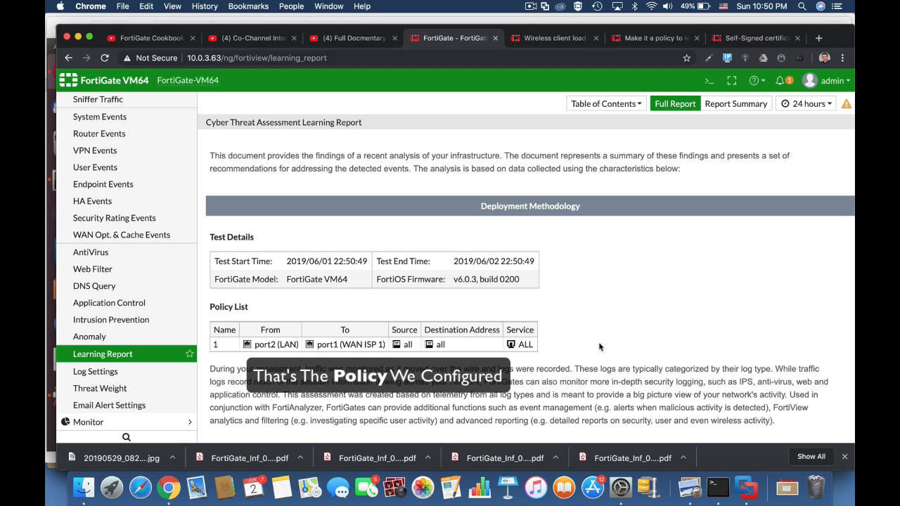
Scroll through the Learning Report to review detected threats, malware and at-risk hosts
scroll(599, 347, down, 5)
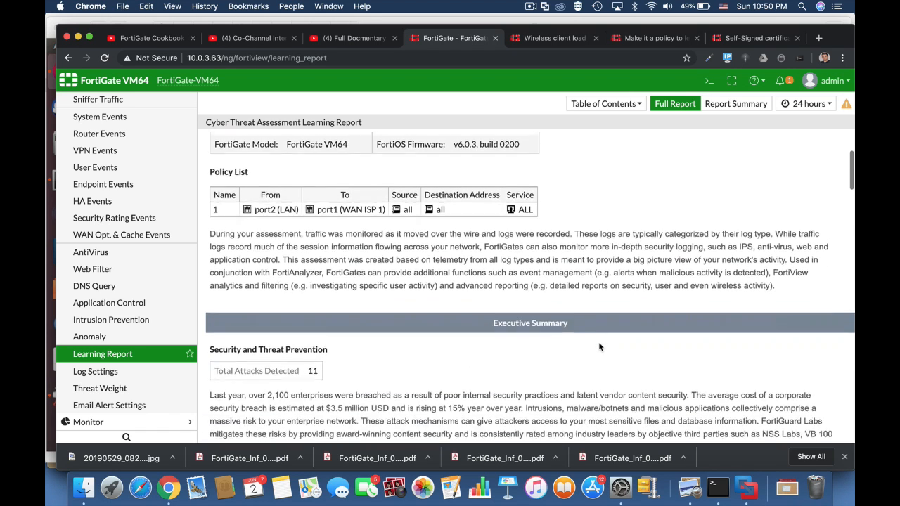
scroll(599, 344, down, 3)
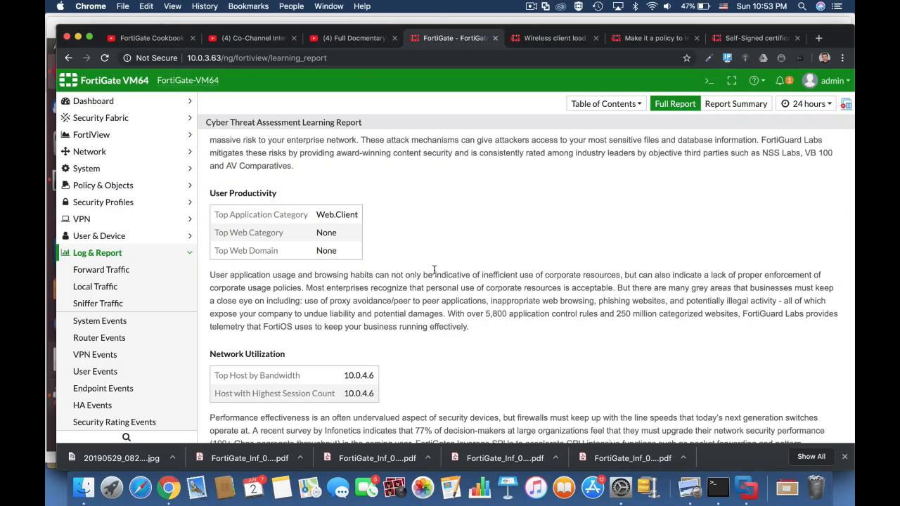
scroll(434, 270, down, 15)
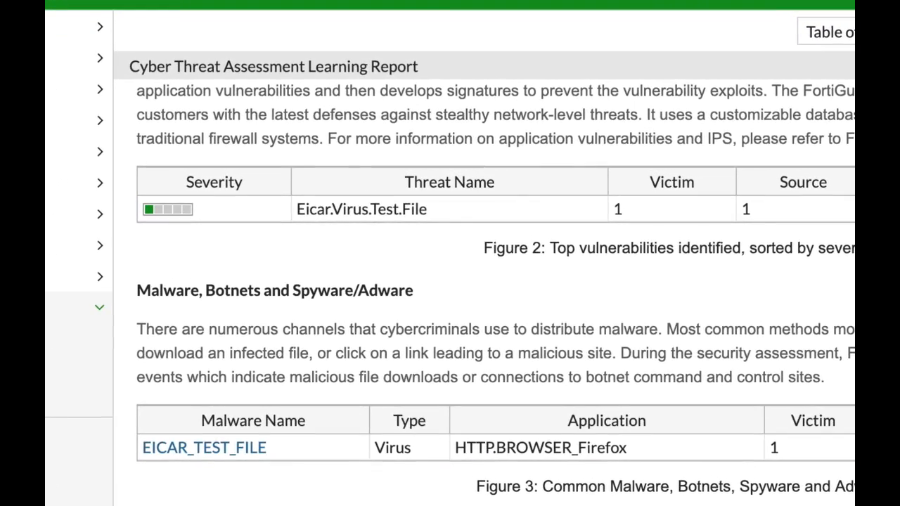
scroll(496, 294, down, 3)
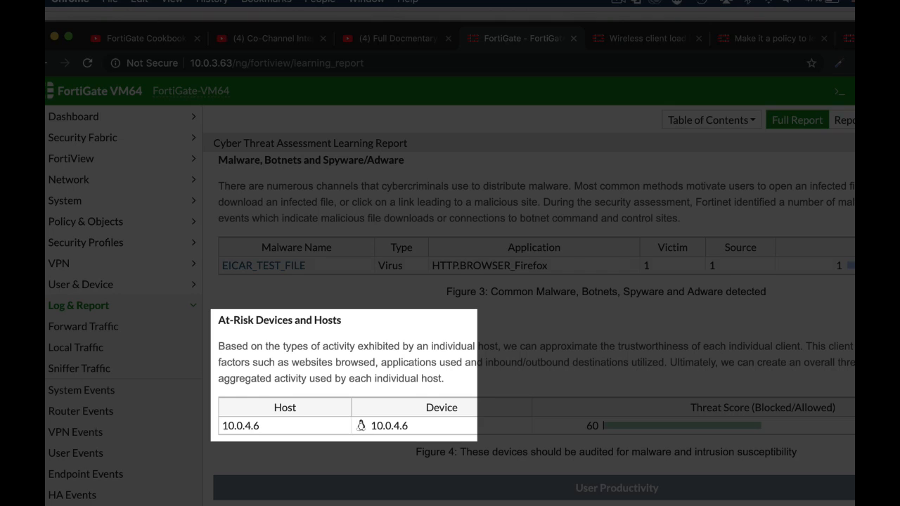
scroll(527, 317, down, 3)
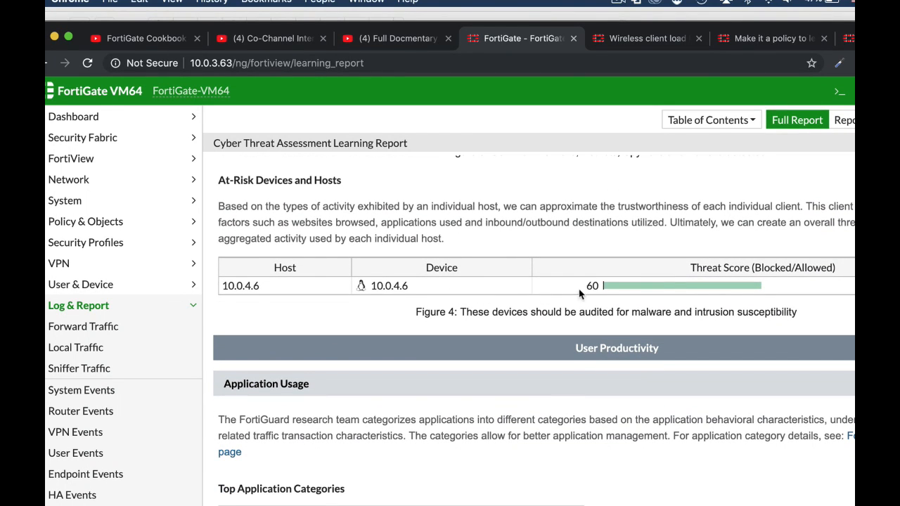
mouse_move(646, 296)
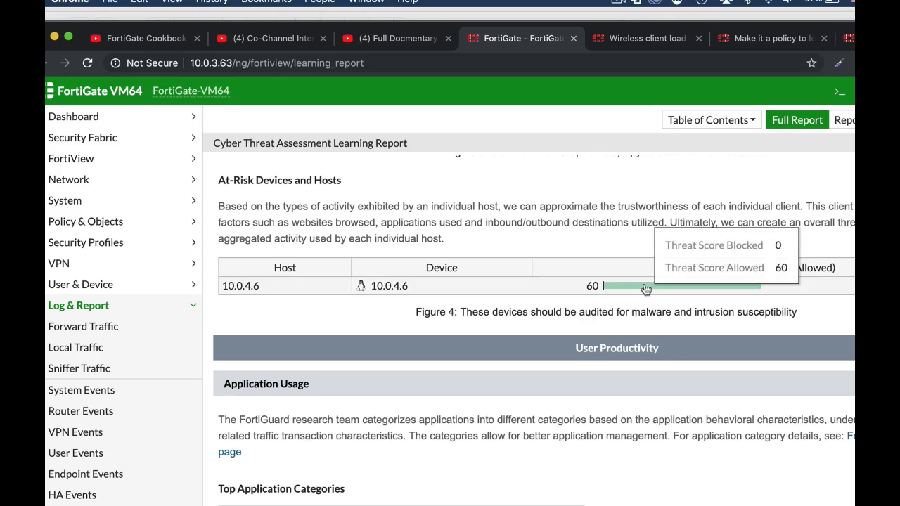
Scroll further down the Learning Report to review the Top Application Categories chart
scroll(667, 274, down, 4)
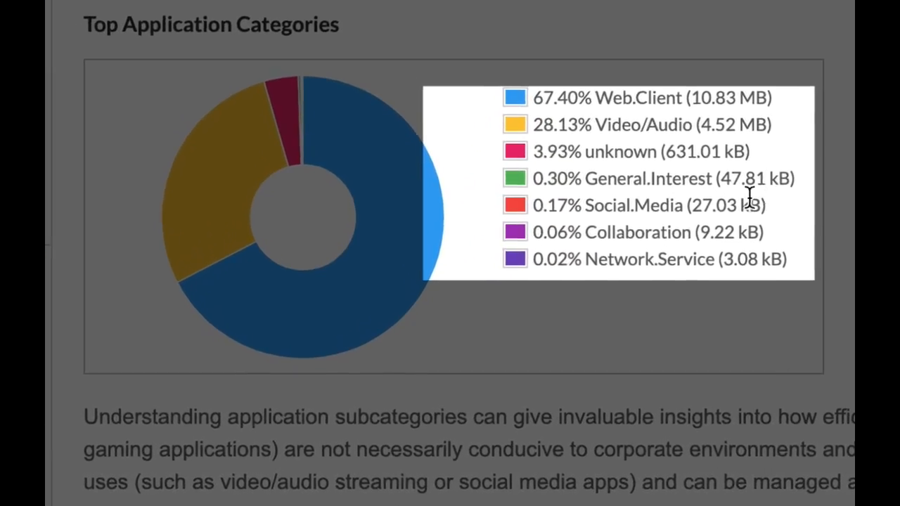
scroll(776, 176, down, 8)
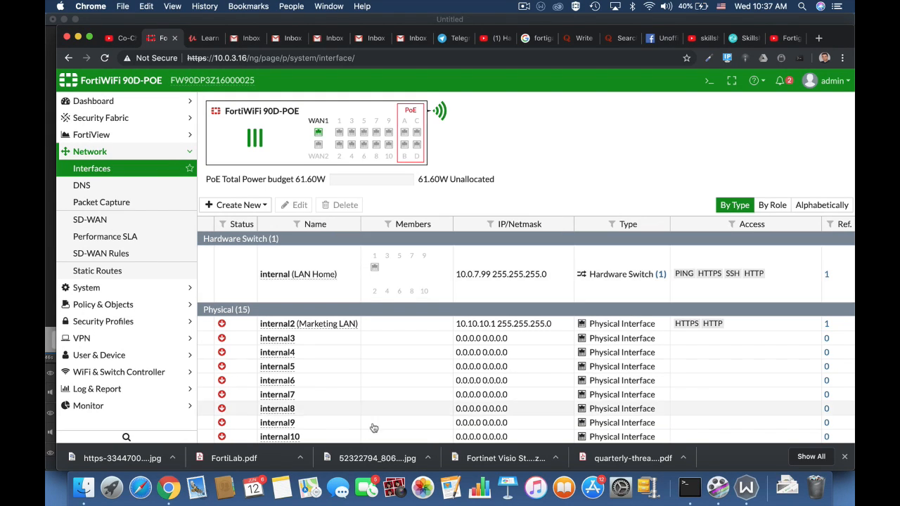
Create a new IPv4 policy and name it Full_Access
click(158, 305)
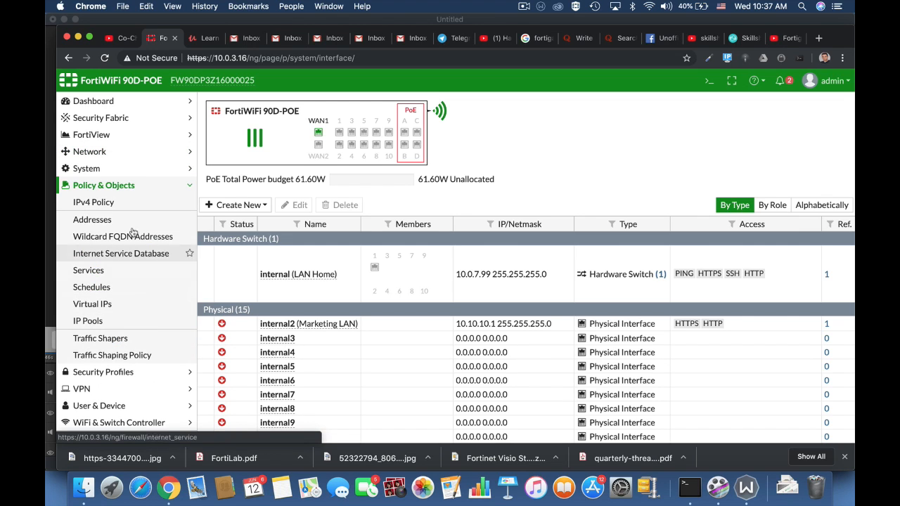
click(100, 201)
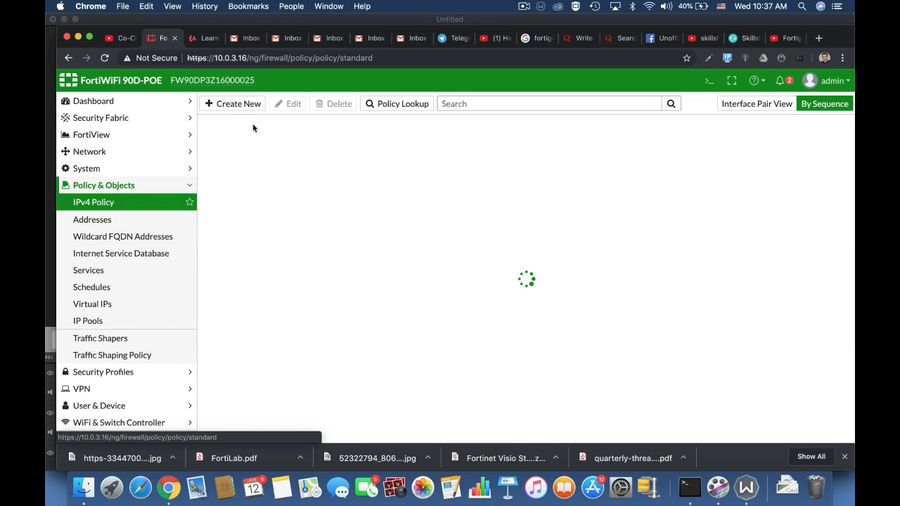
click(237, 105)
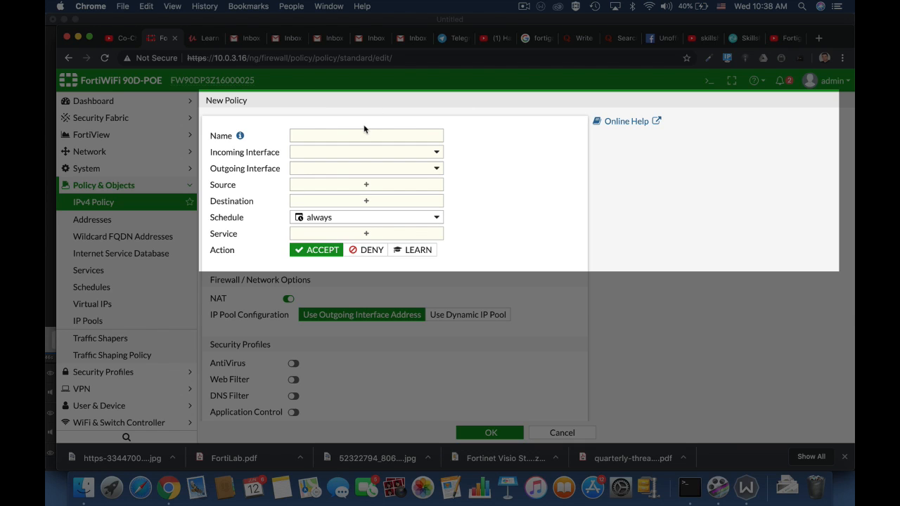
click(343, 138)
text(Full)
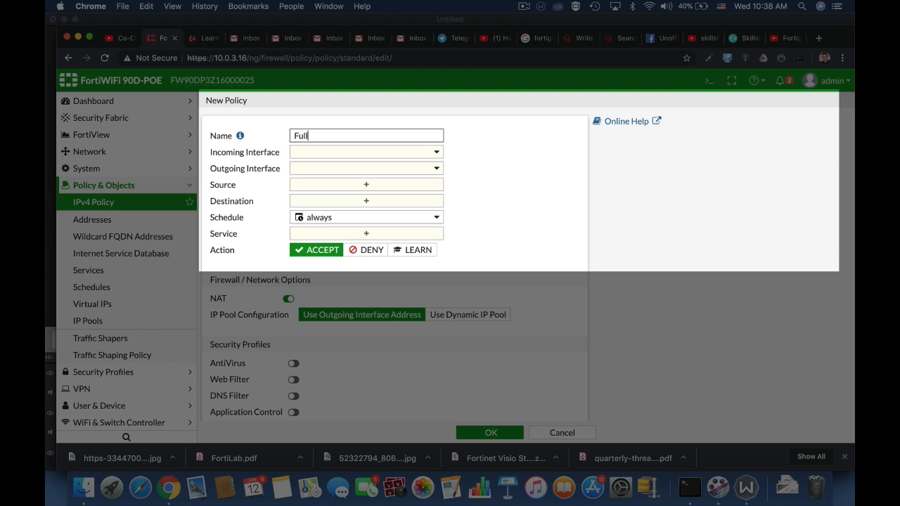
text(_Access)
Set the policy's incoming interface to lan and outgoing interface to WAN (wan1)
click(384, 156)
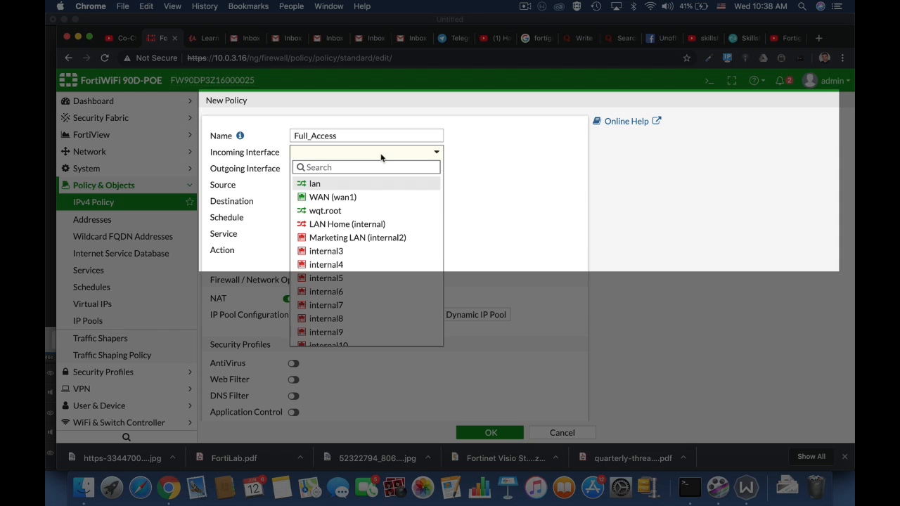
mouse_move(327, 186)
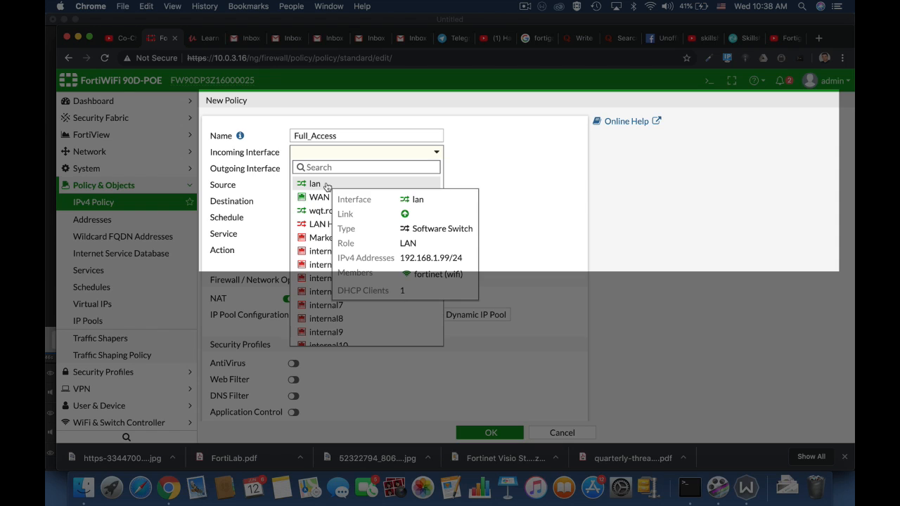
click(327, 185)
click(341, 175)
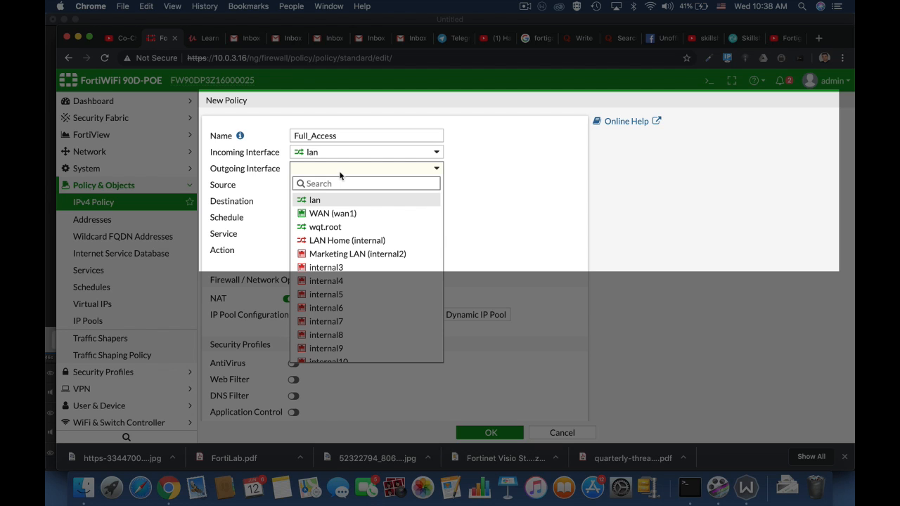
click(331, 213)
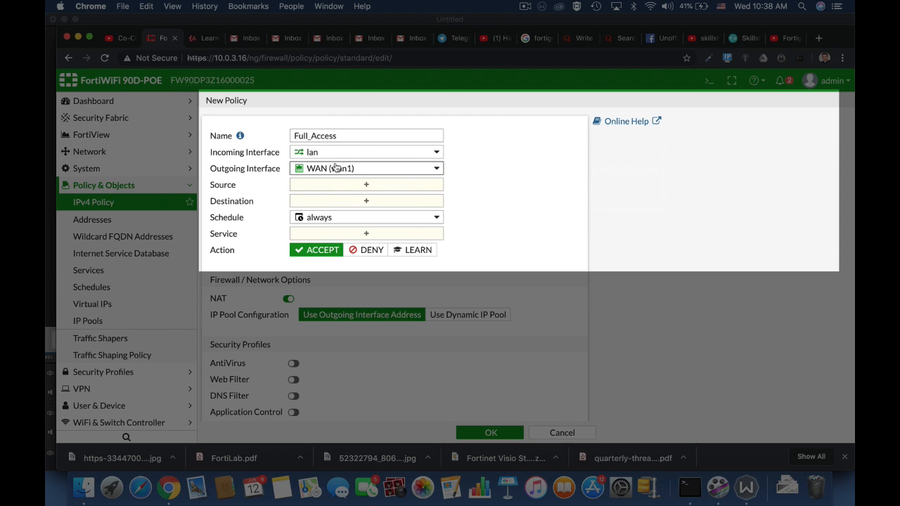
Set the policy source address to all
mouse_move(336, 168)
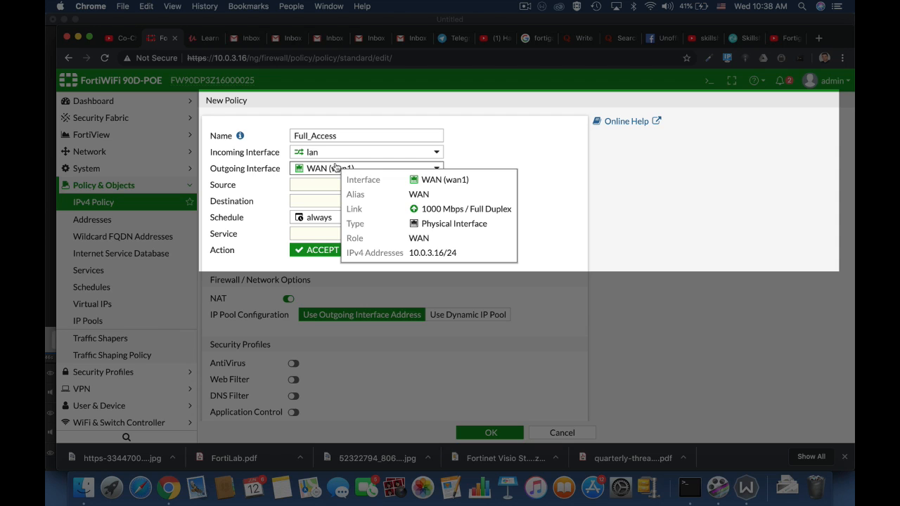
click(328, 191)
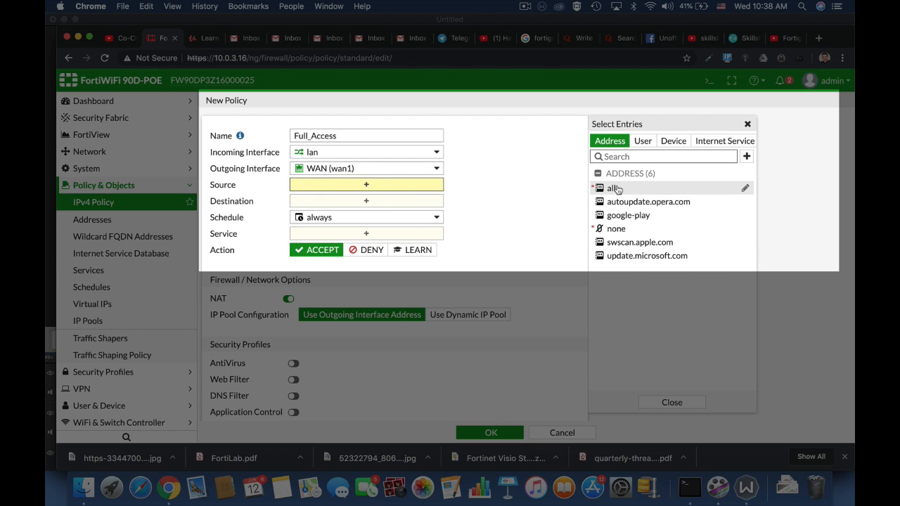
click(614, 188)
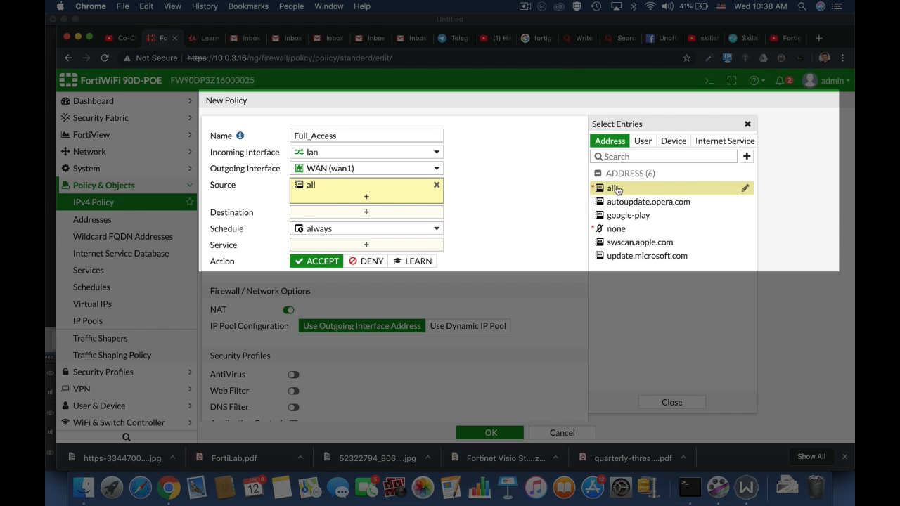
click(647, 144)
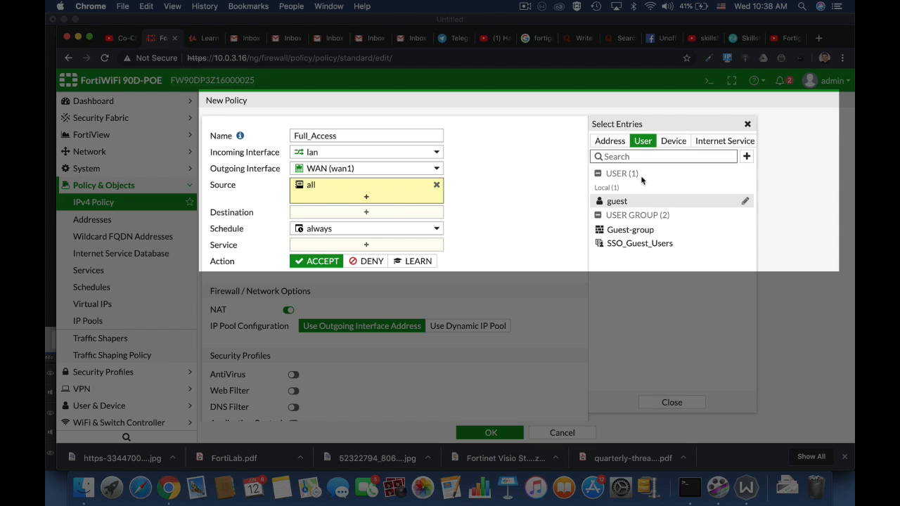
mouse_move(650, 230)
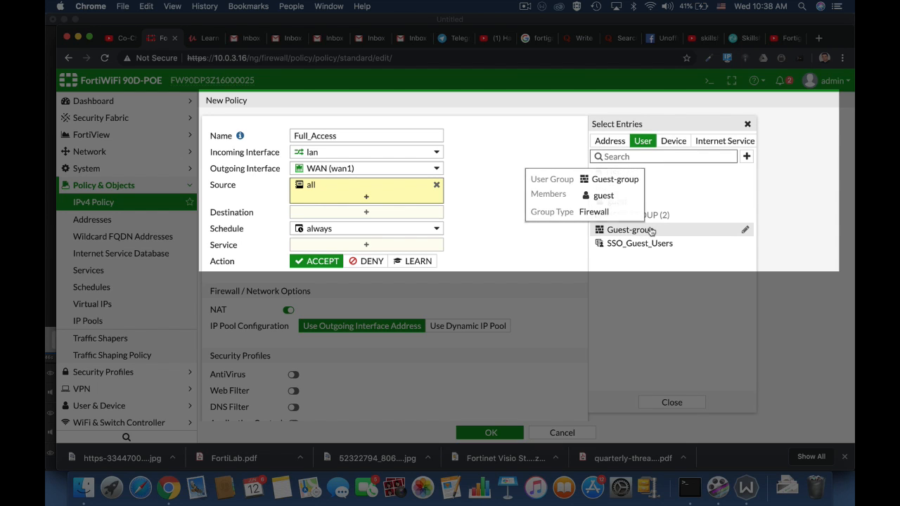
click(747, 156)
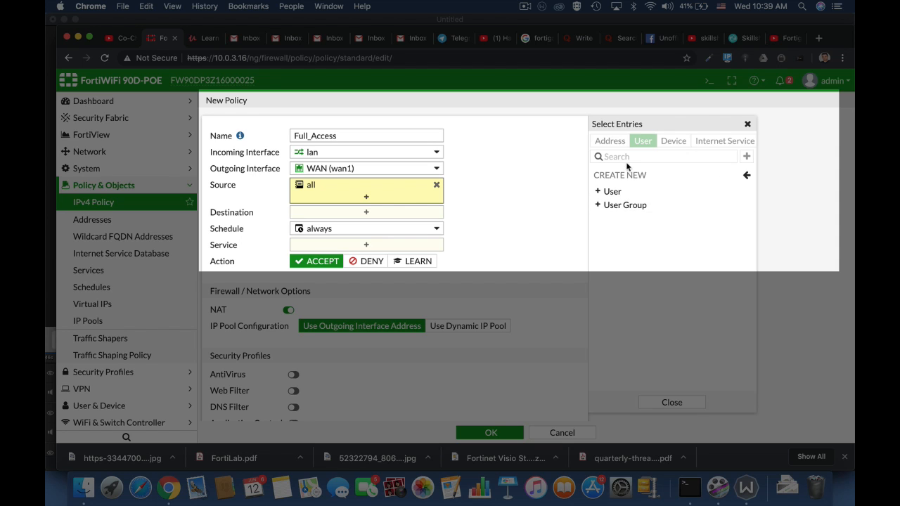
click(748, 177)
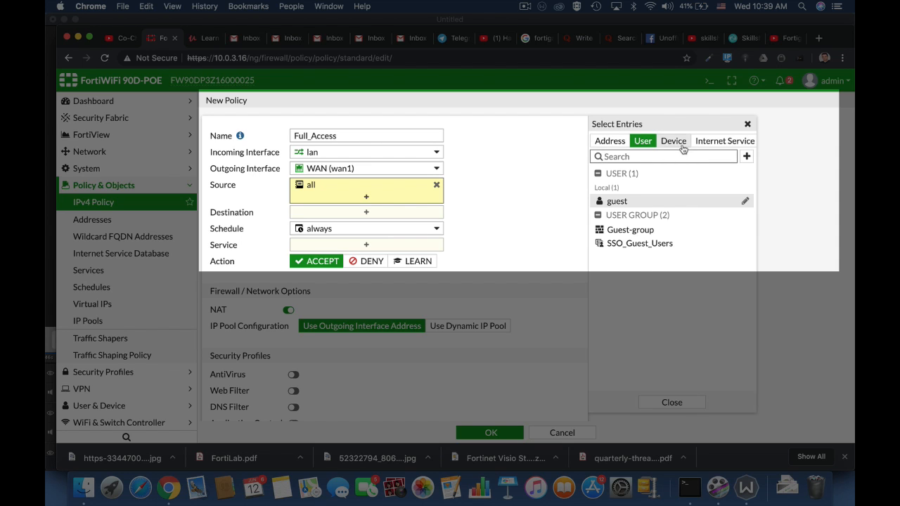
Add the Linux PC device category as an extra source, then remove it again
click(673, 141)
mouse_move(623, 240)
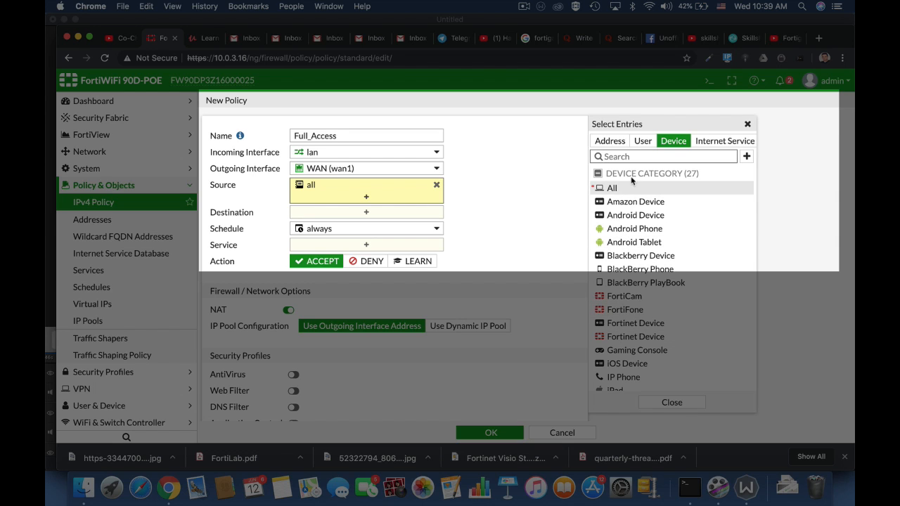
text(Linux)
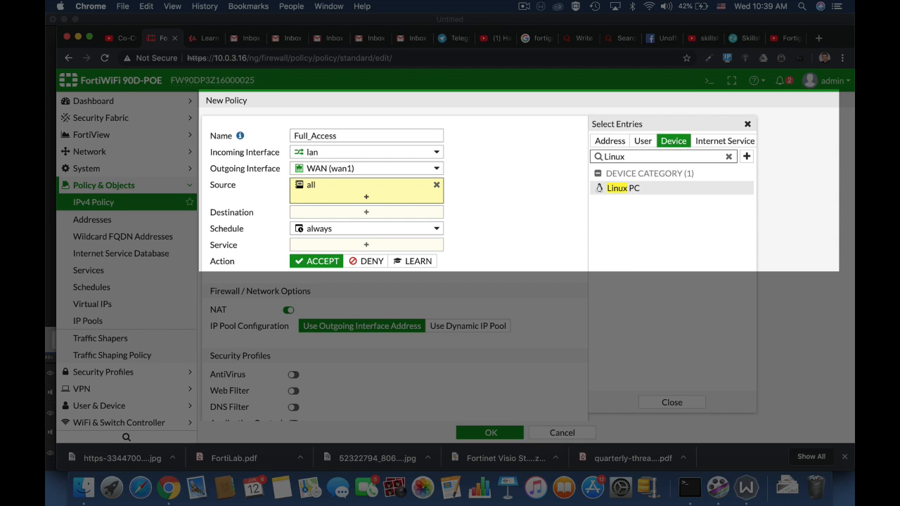
click(609, 188)
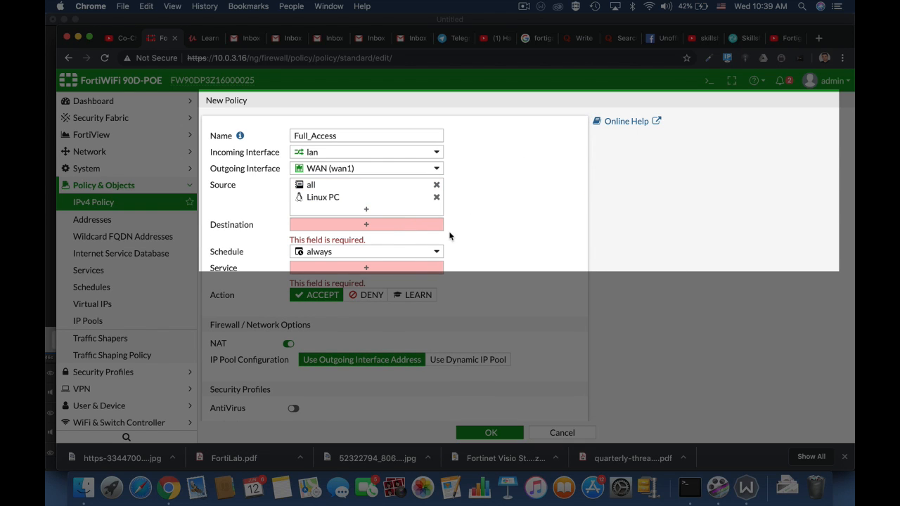
mouse_move(413, 203)
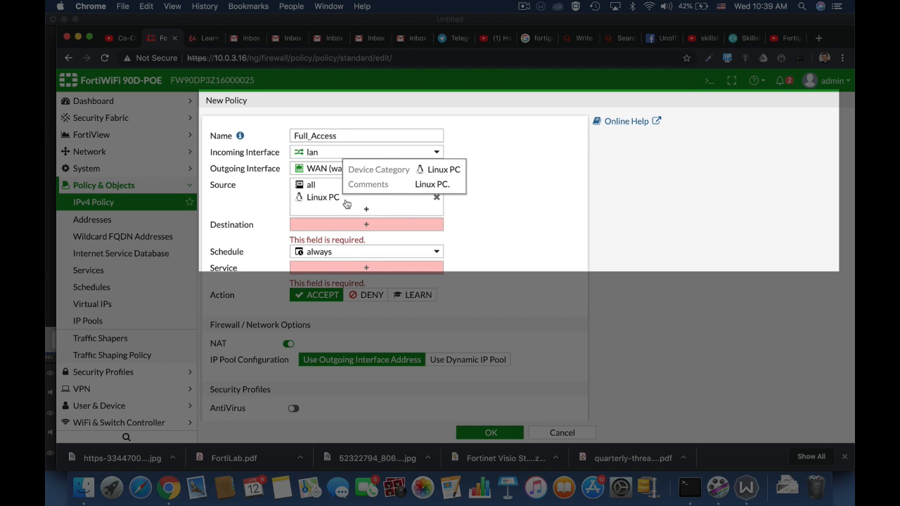
click(437, 199)
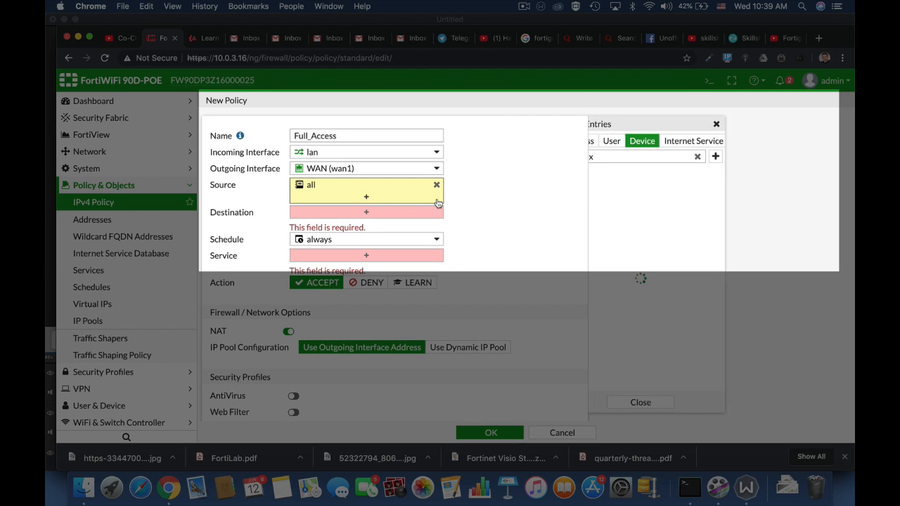
Set the policy destination address to all
click(360, 218)
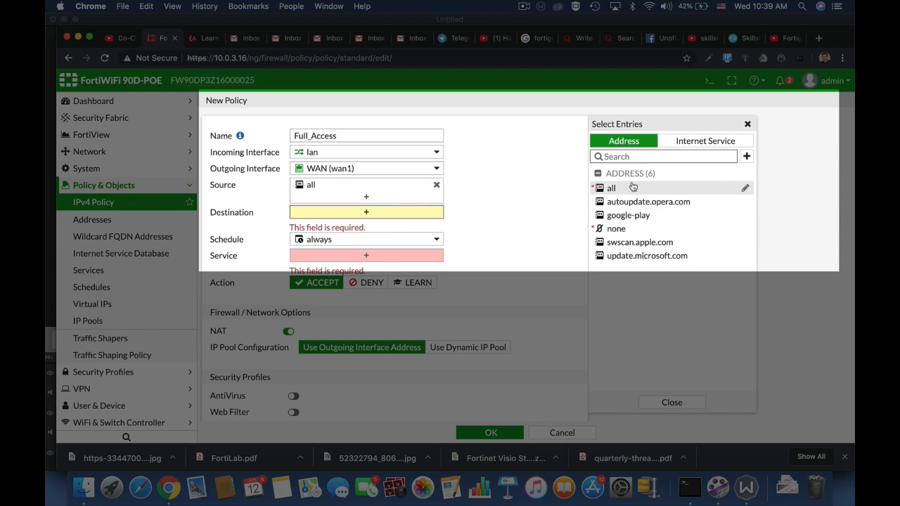
click(623, 189)
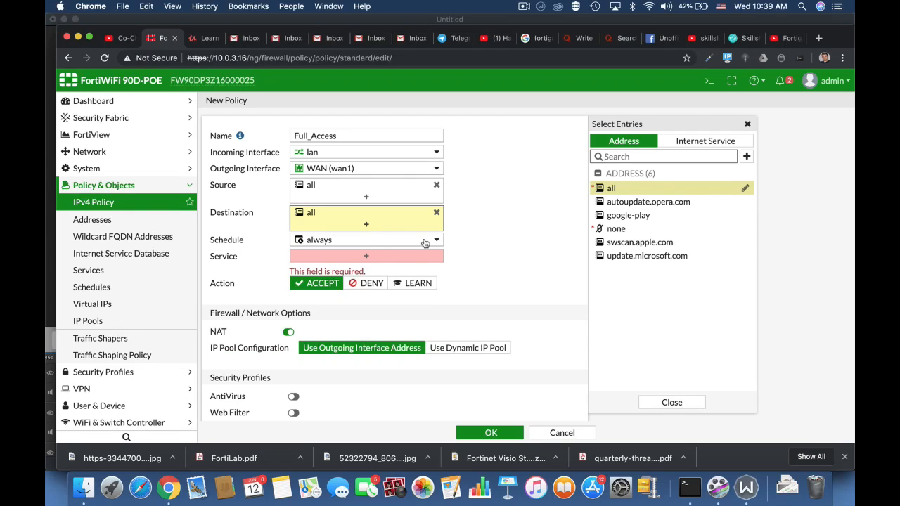
click(426, 240)
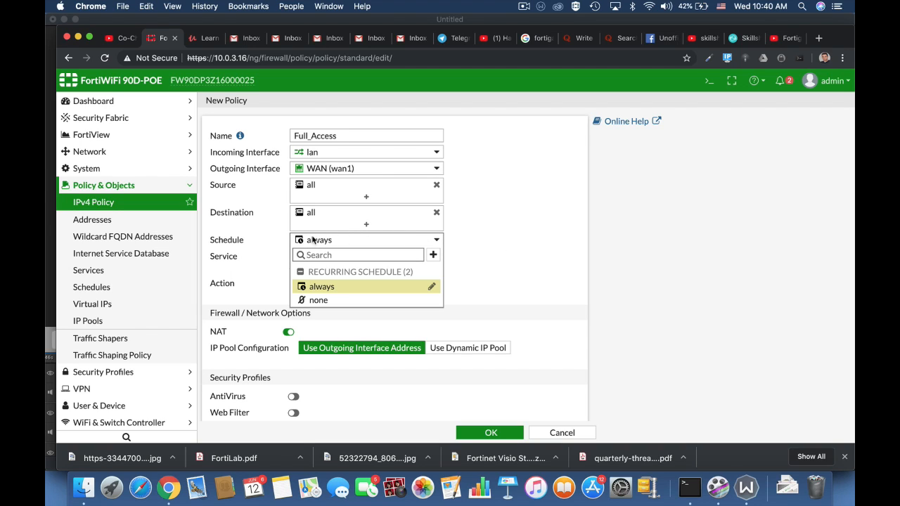
click(510, 261)
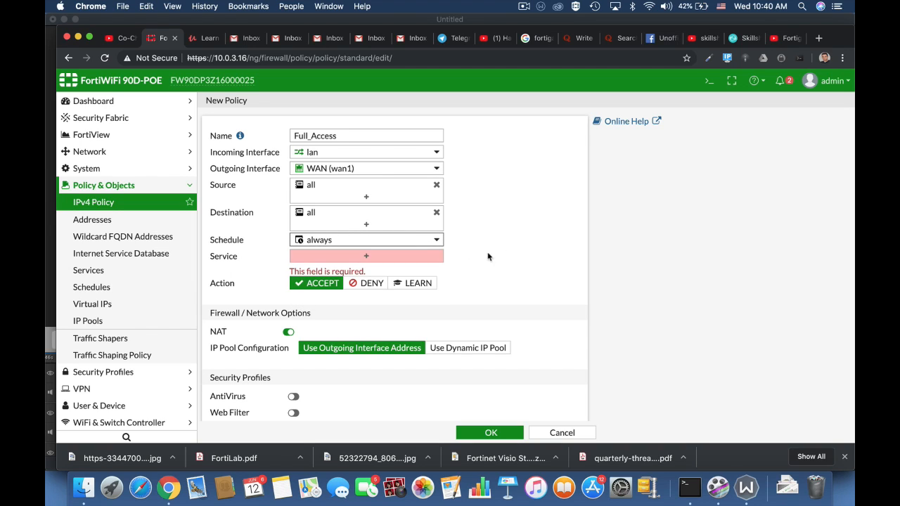
Set the policy service to ALL after searching the service list for http and ftp
click(367, 258)
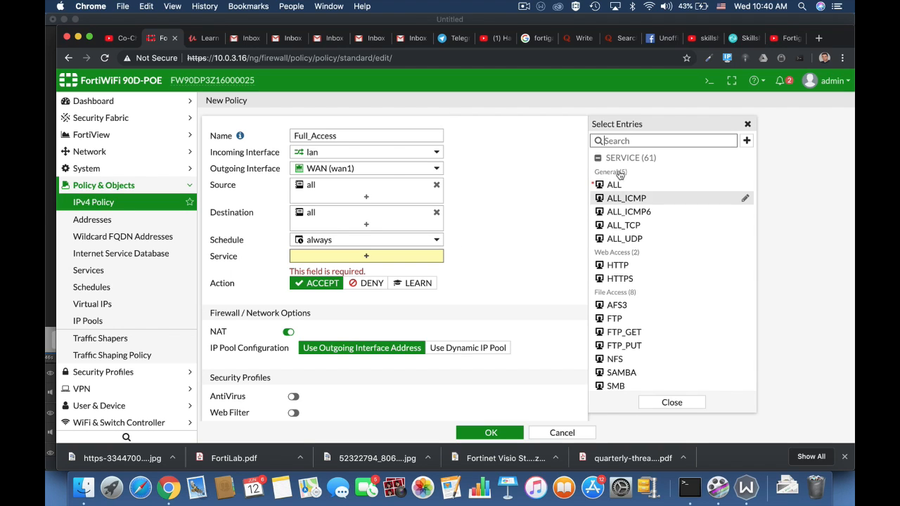
text(http)
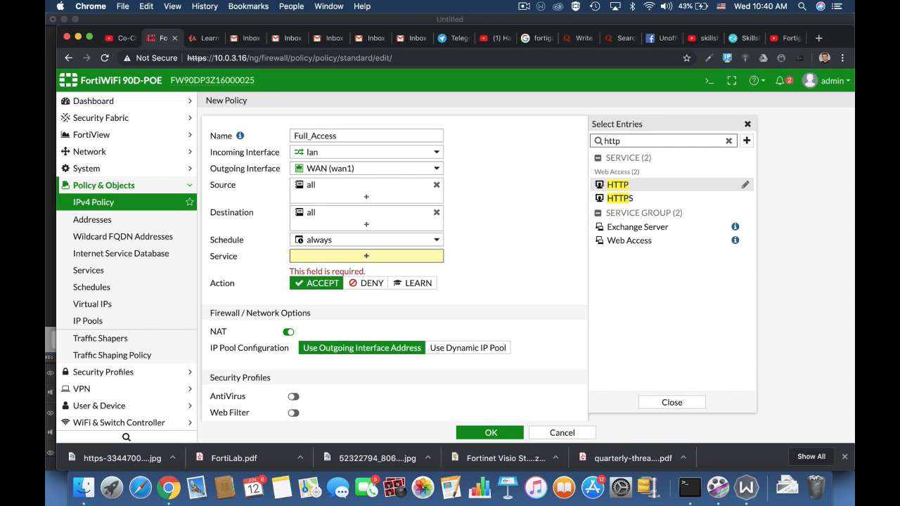
key(BackSpace)
key(BackSpace)
key(BackSpace)
key(BackSpace)
text(f)
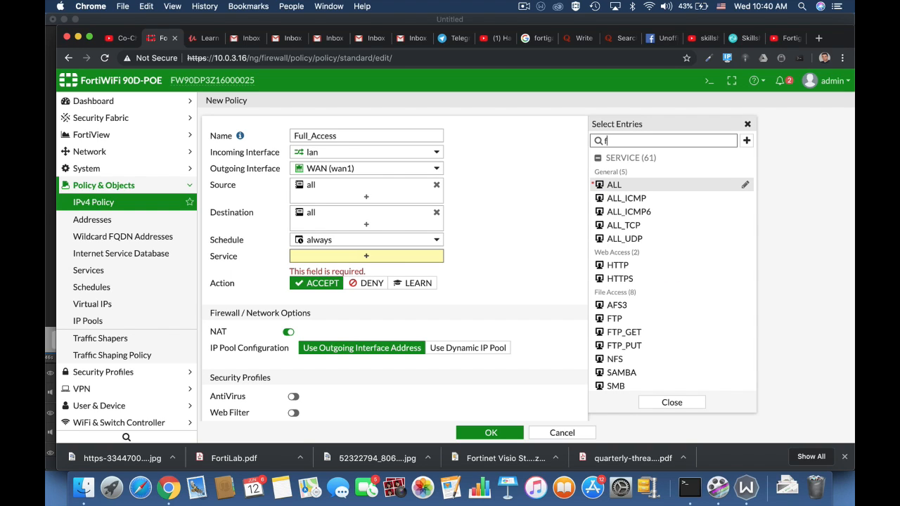
text(tp)
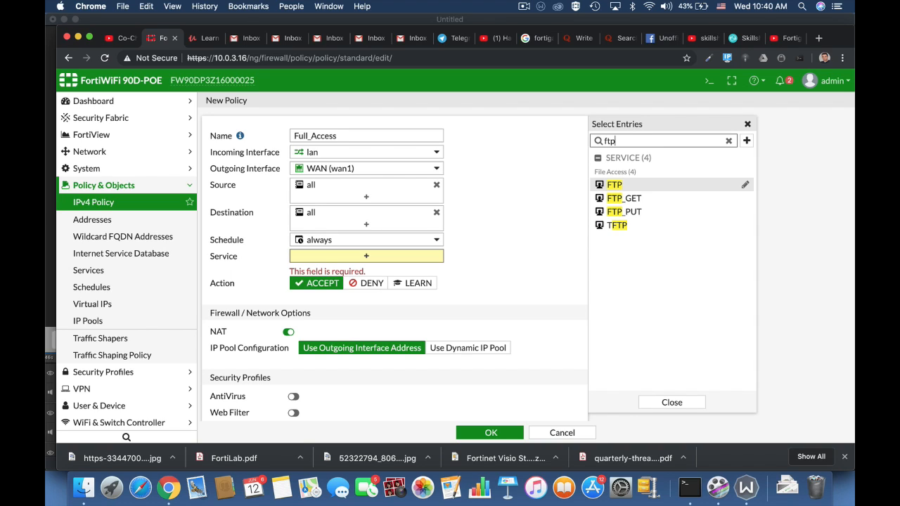
key(BackSpace)
key(BackSpace)
key(BackSpace)
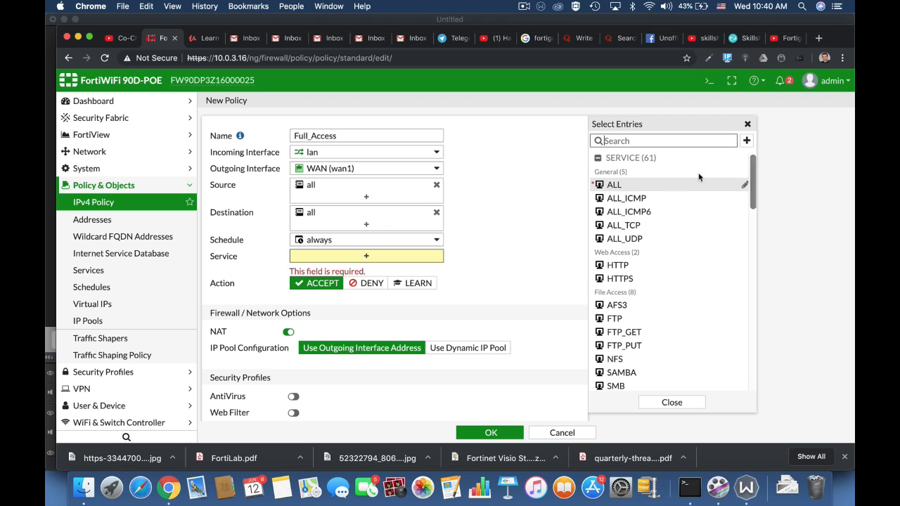
click(612, 185)
click(508, 264)
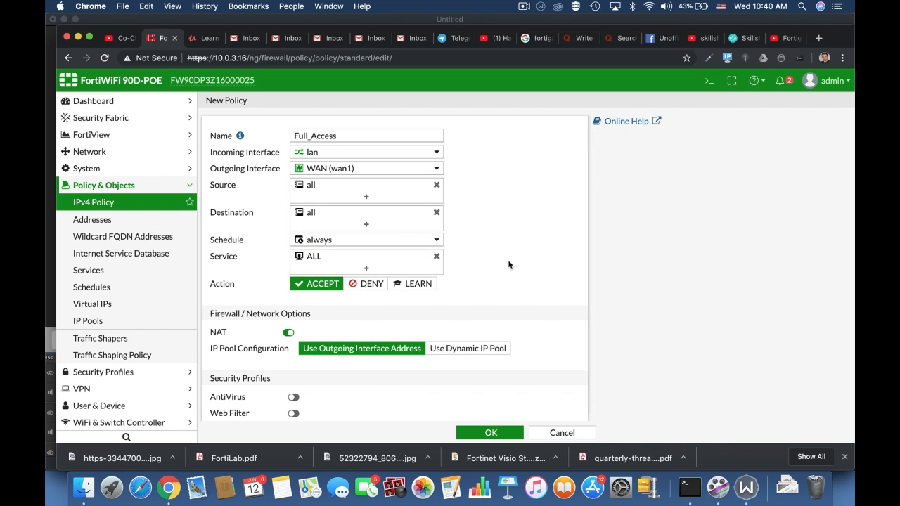
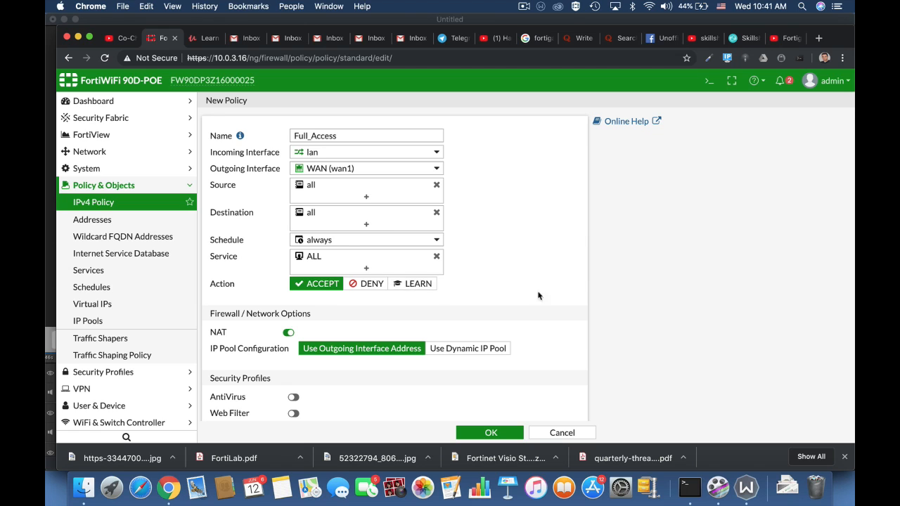
Turn NAT off and back on in the Full_Access policy
scroll(519, 306, down, 3)
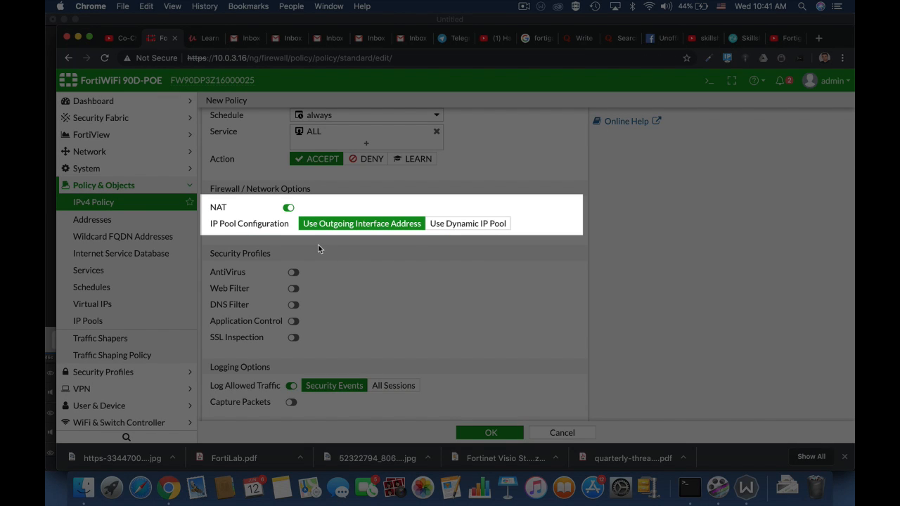
click(288, 208)
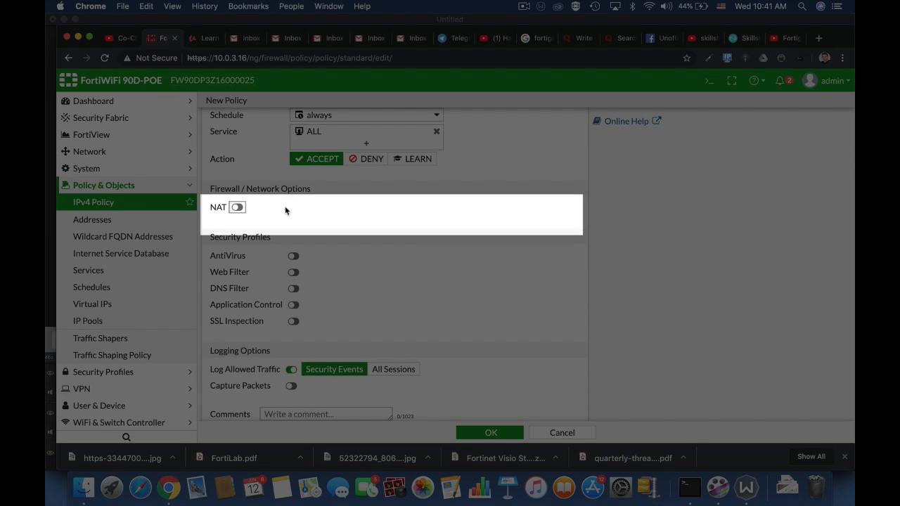
click(237, 208)
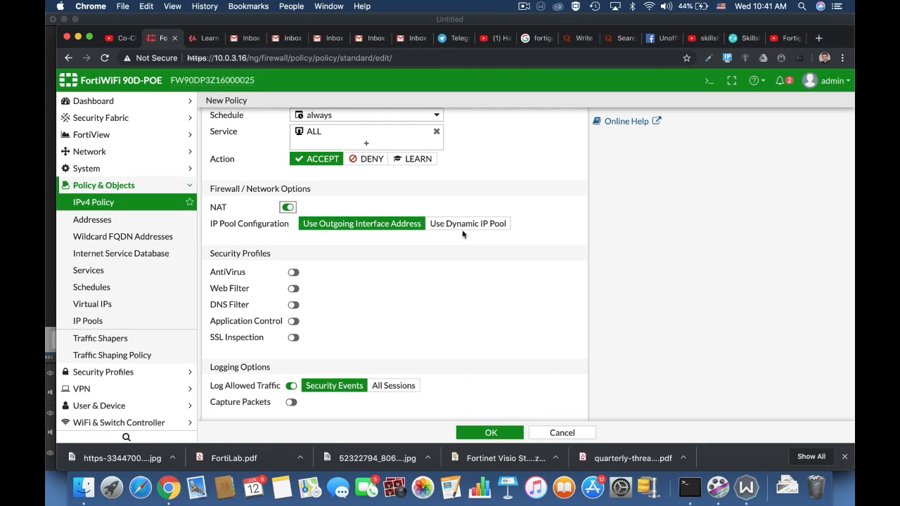
Switch allowed-traffic logging to All Sessions and back to Security Events
scroll(463, 234, down, 3)
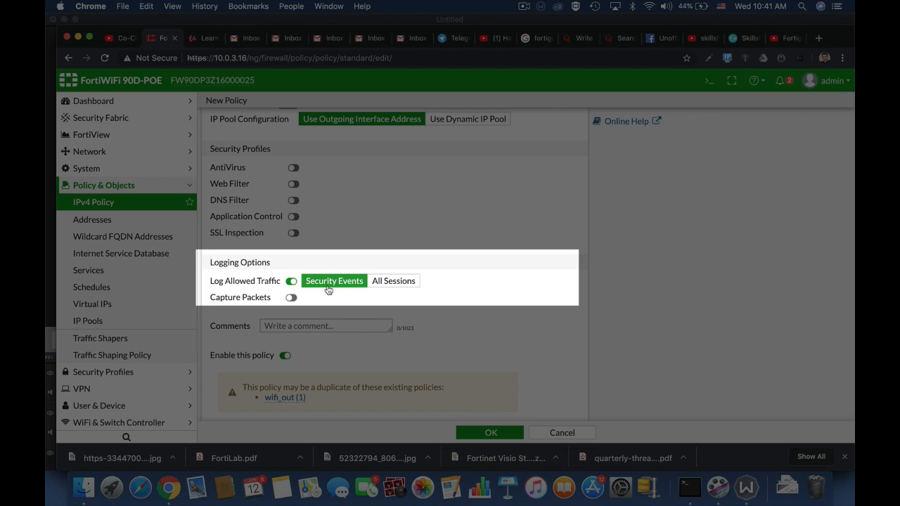
click(387, 283)
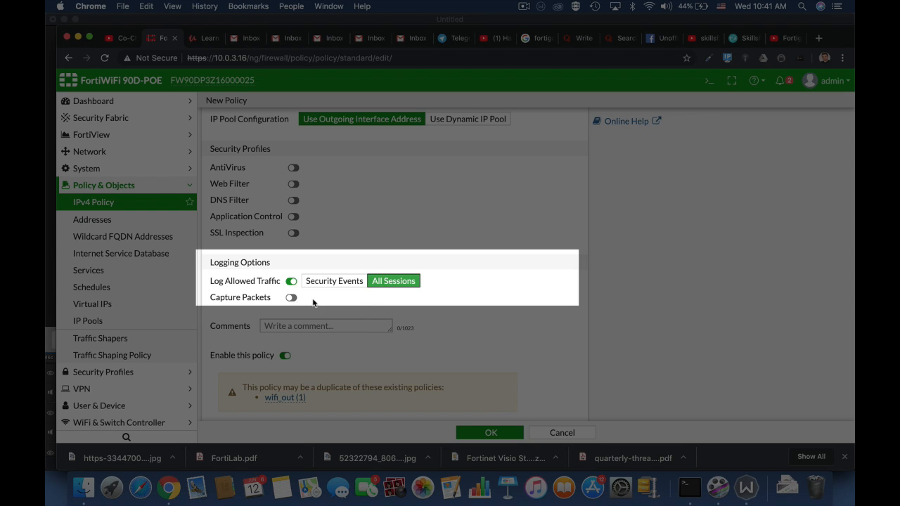
click(337, 281)
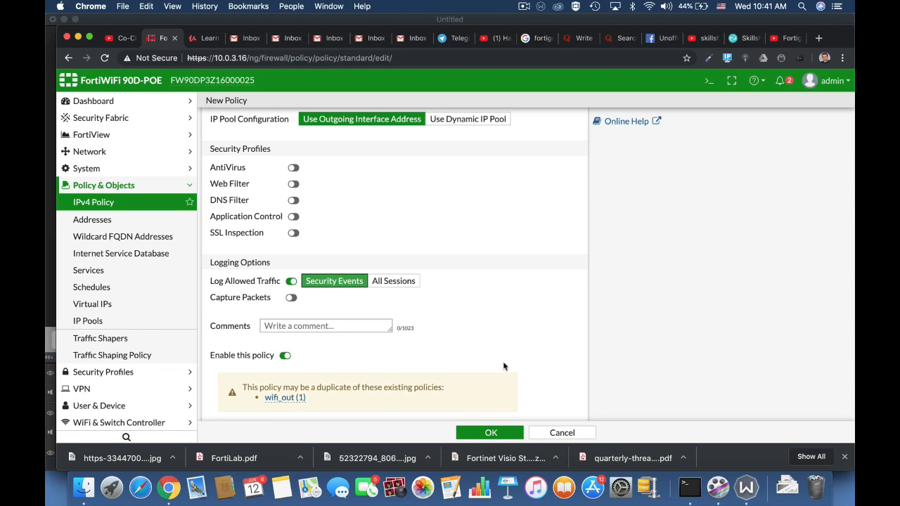
scroll(517, 373, down, 1)
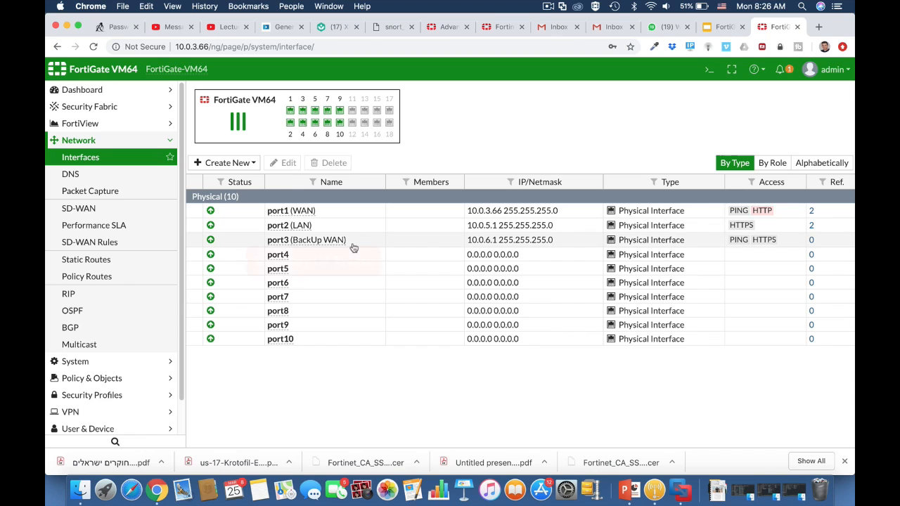
Open the existing 0.0.0.0/0 static route via WAN (port1) for review, then close it without changes
click(145, 262)
click(250, 128)
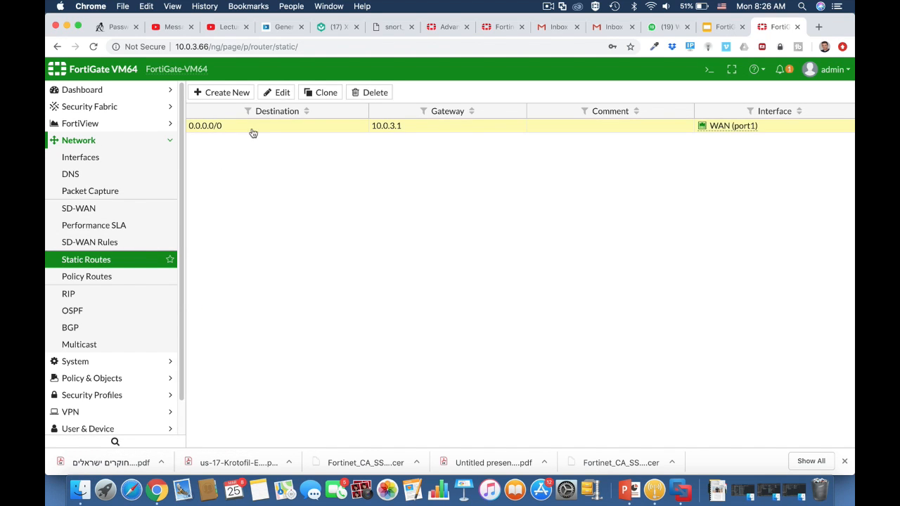
click(283, 92)
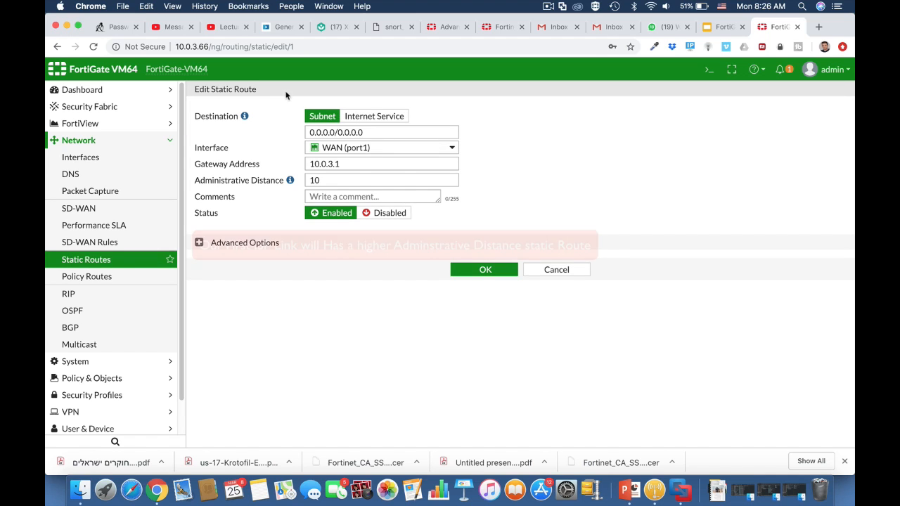
mouse_move(374, 154)
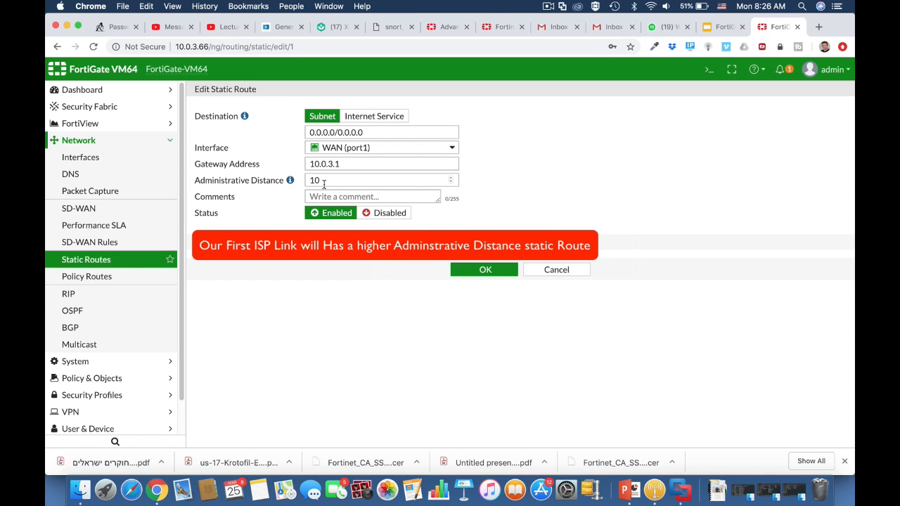
click(548, 270)
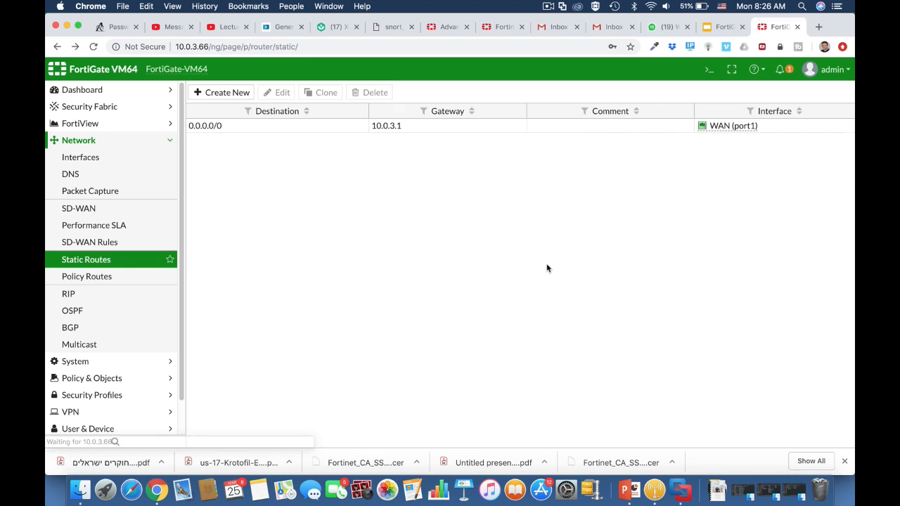
Create a default static route on BackUp WAN (port3) with gateway 10.0.6.254 and administrative distance 20
click(235, 91)
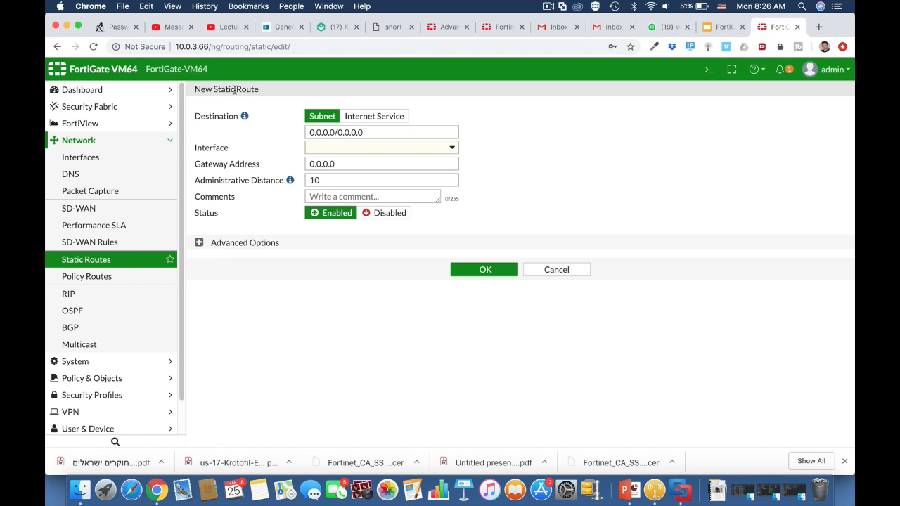
click(356, 149)
click(358, 204)
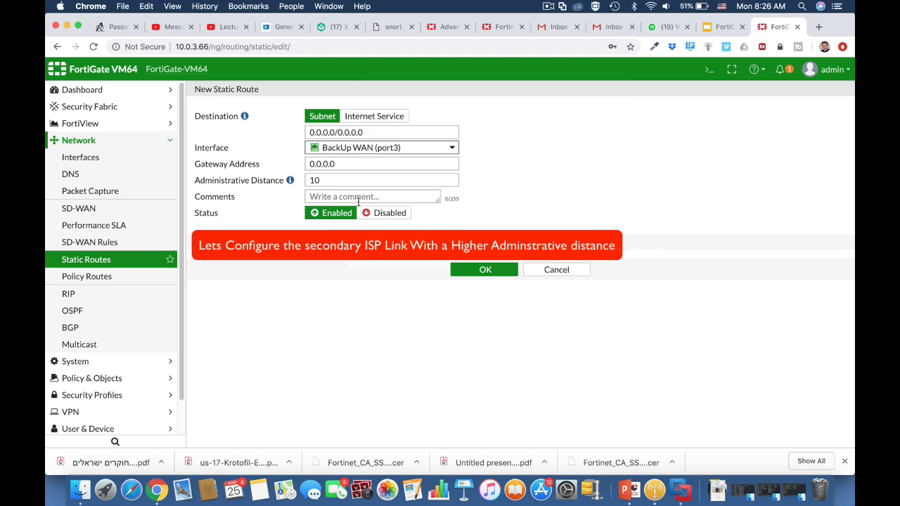
double_click(318, 181)
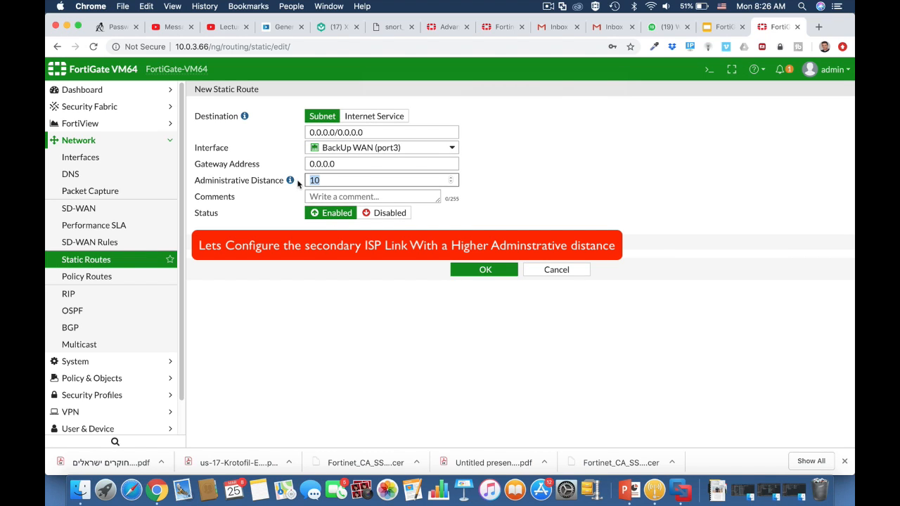
text(20)
click(342, 166)
double_click(304, 166)
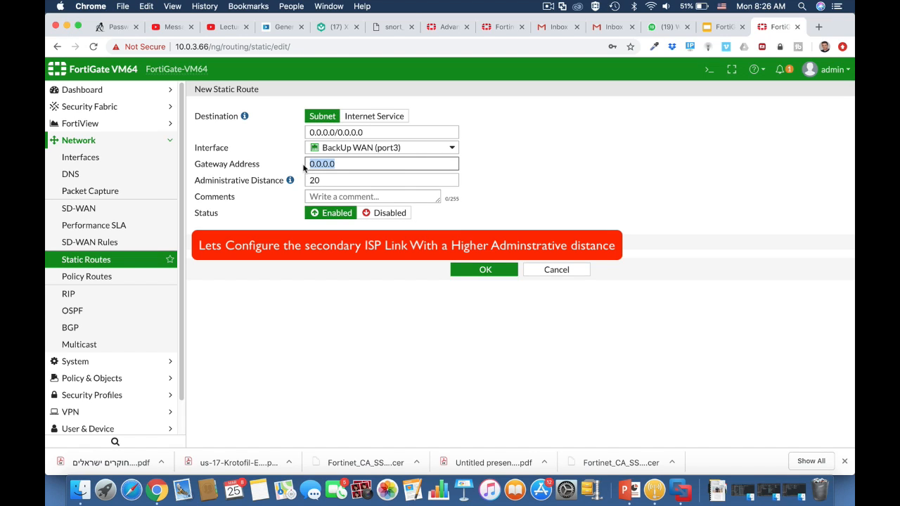
text(10.0.)
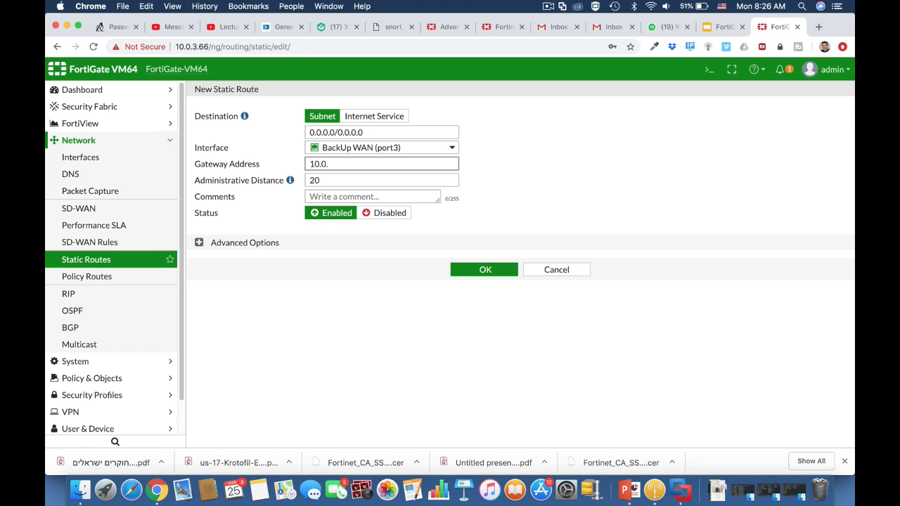
text(6.254)
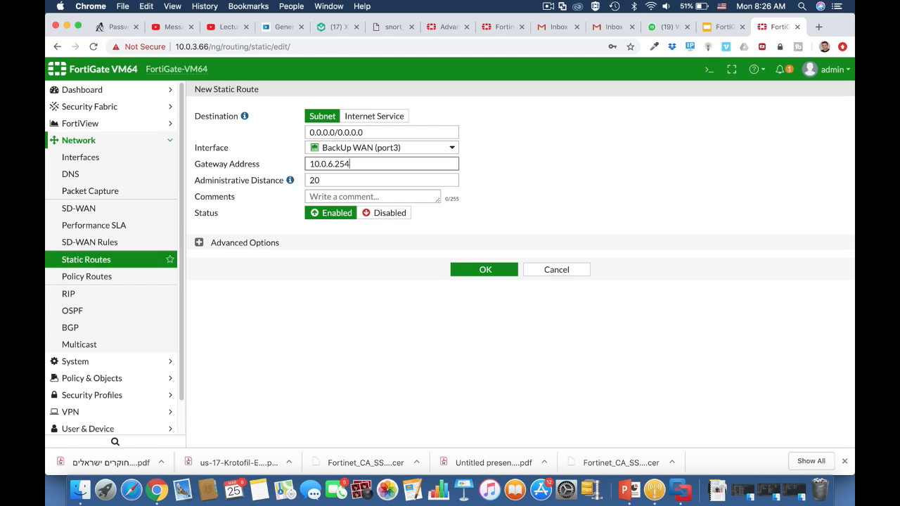
click(485, 270)
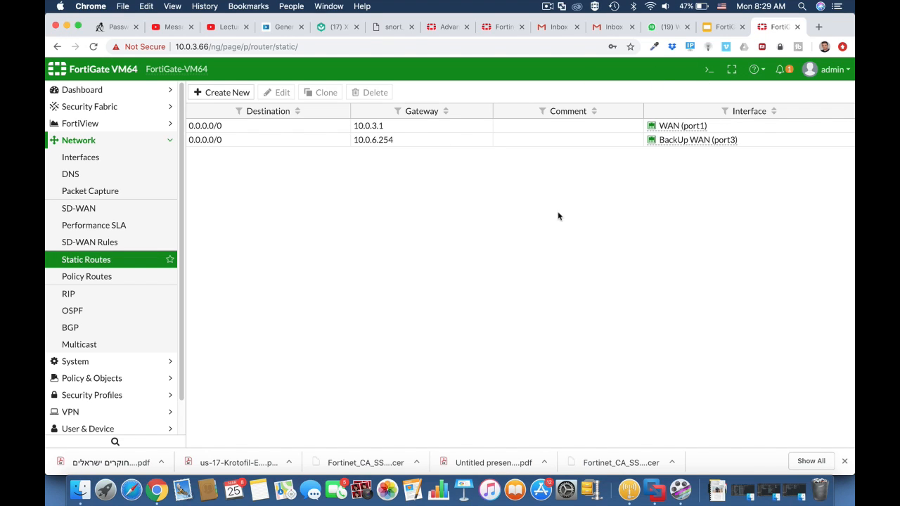
Open the CLI console and run get router info routing-table all
click(707, 72)
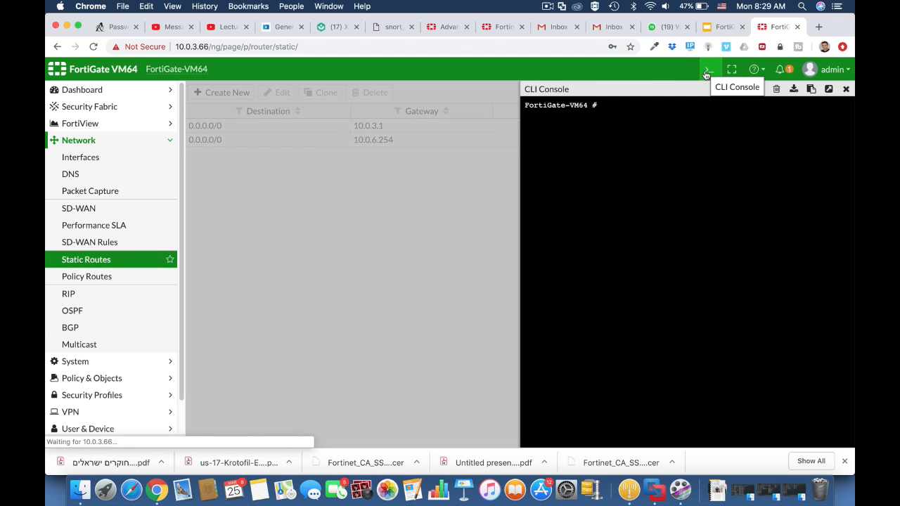
text(get)
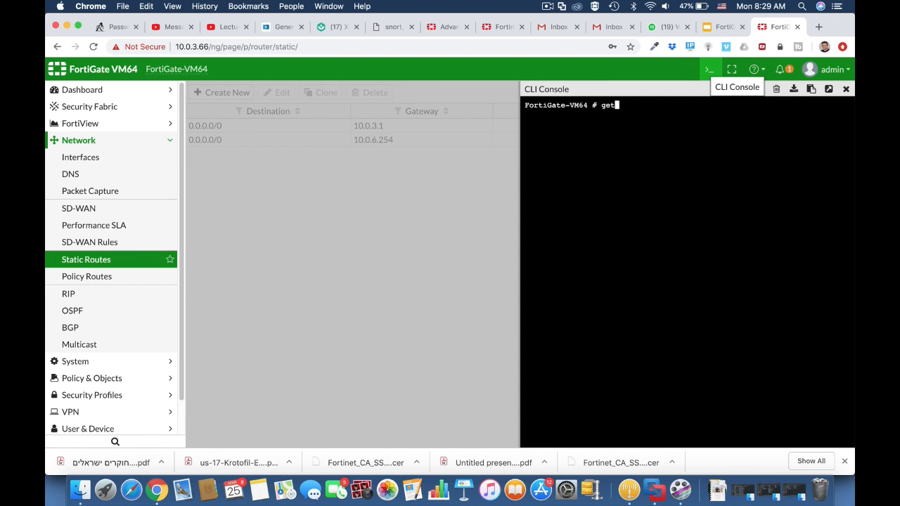
text( router)
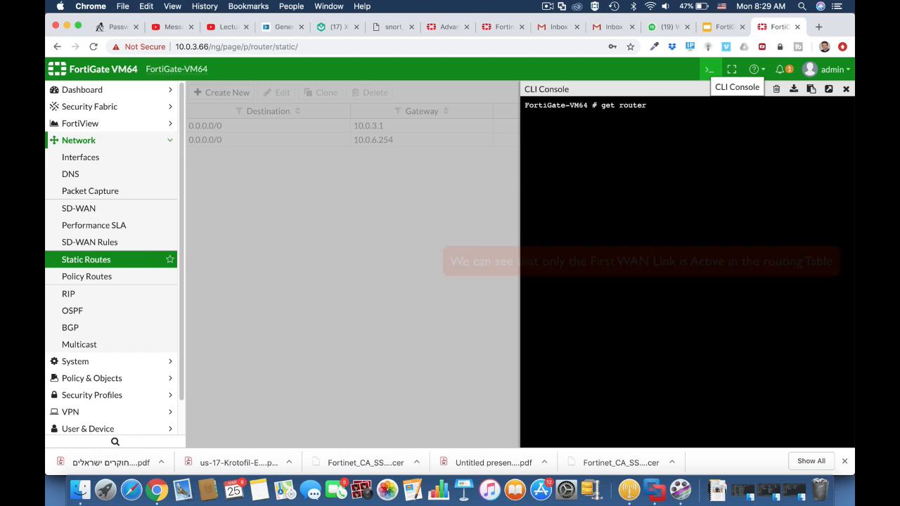
text( info routing-table )
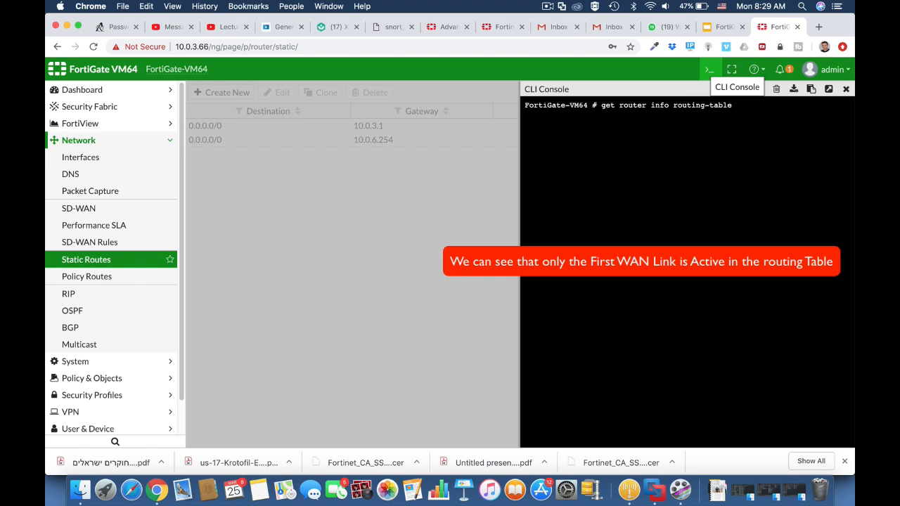
text(all)
key(Return)
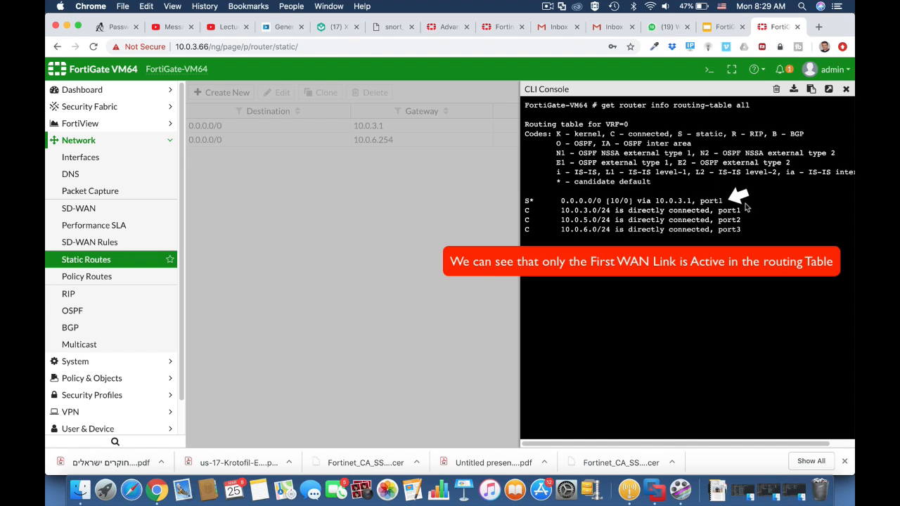
Run get router info routing-table database and close the CLI console
key(Up)
key(BackSpace)
key(BackSpace)
key(BackSpace)
text(dat)
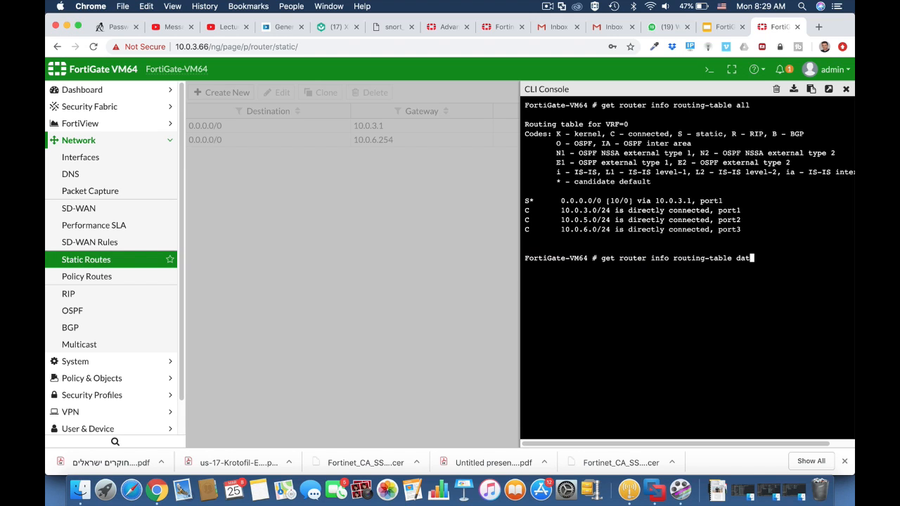
key(Tab)
key(Return)
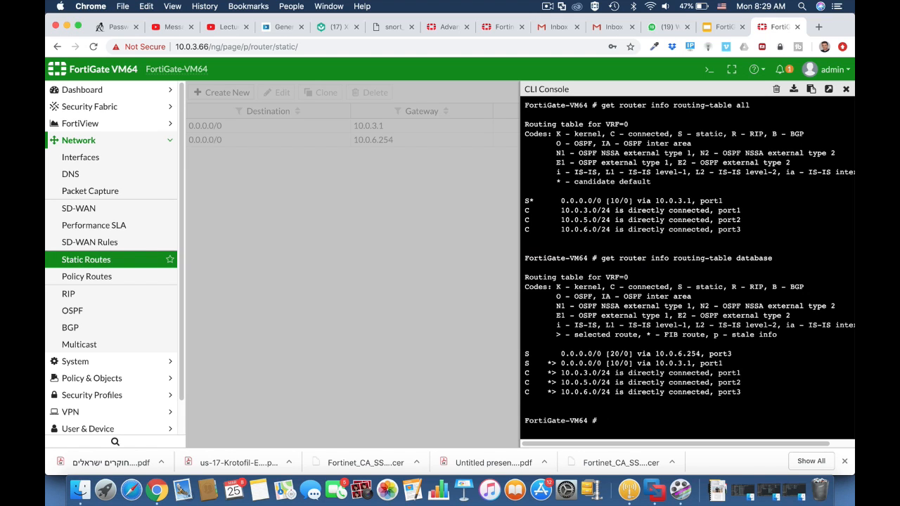
click(847, 90)
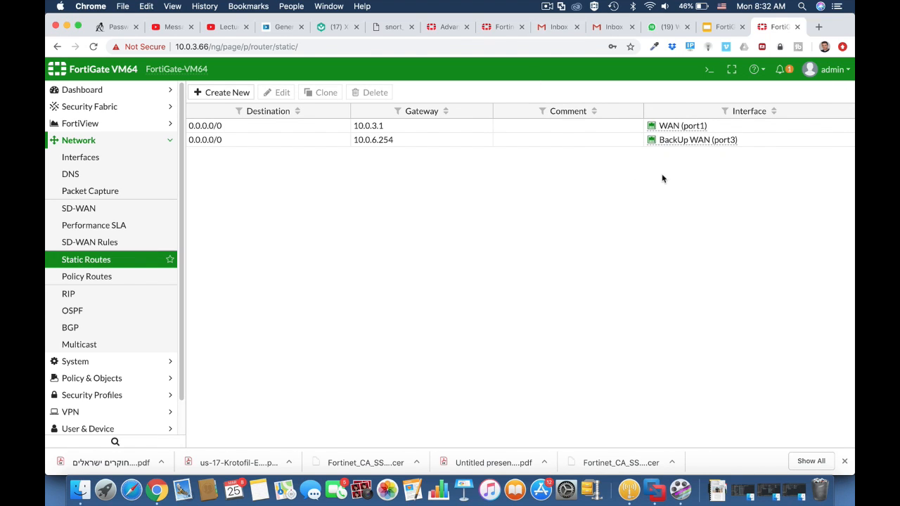
Reopen the CLI console and create a link-monitor entry named testlink under config system link-monitor
click(709, 70)
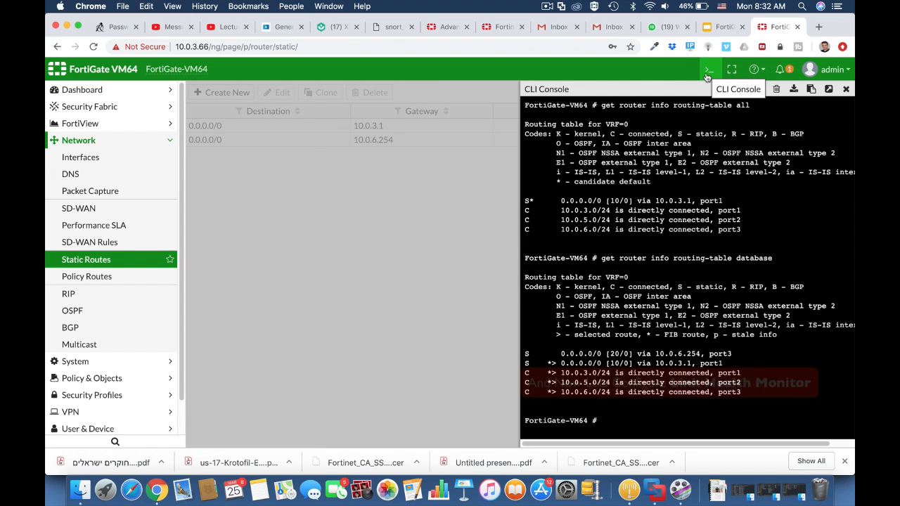
text(co)
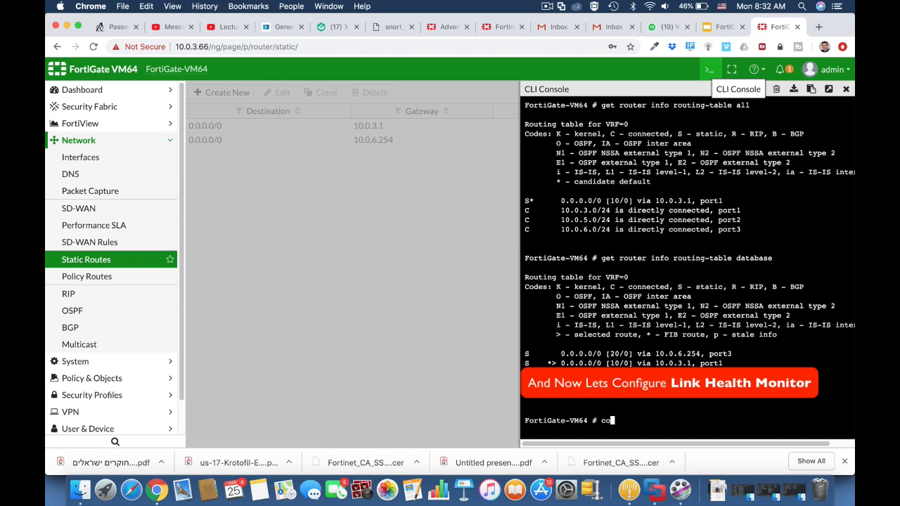
text(nfig system link-monitor)
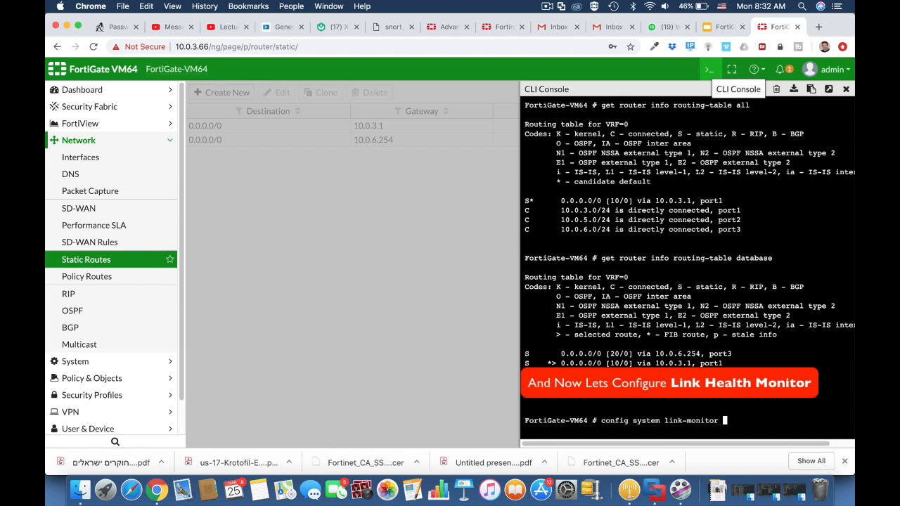
key(Return)
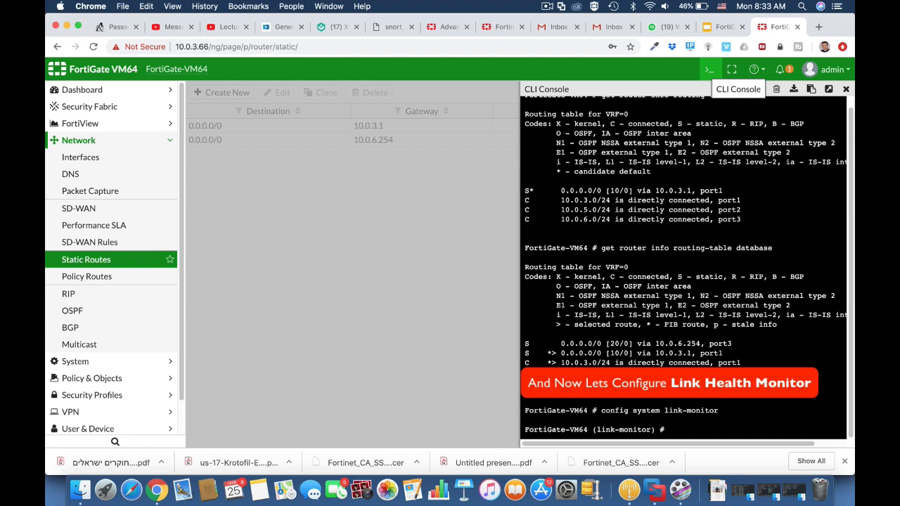
text(edit te)
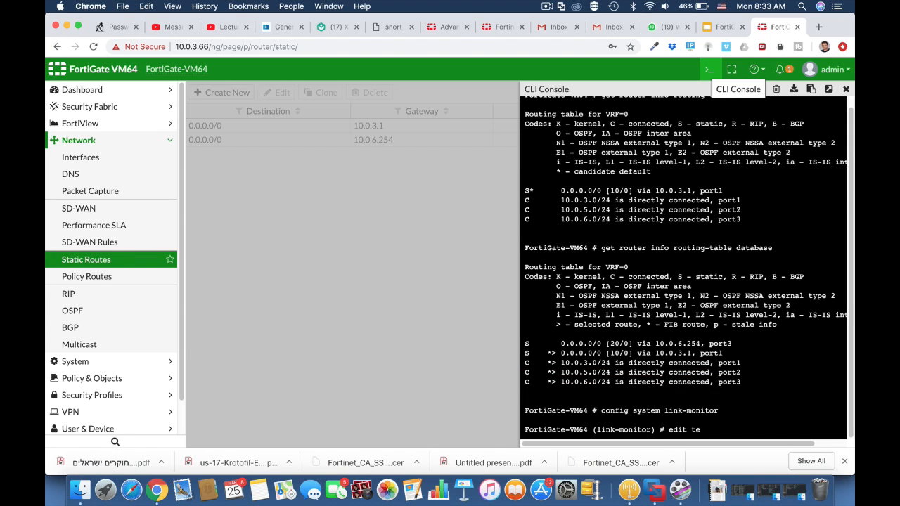
text(stlink)
key(Return)
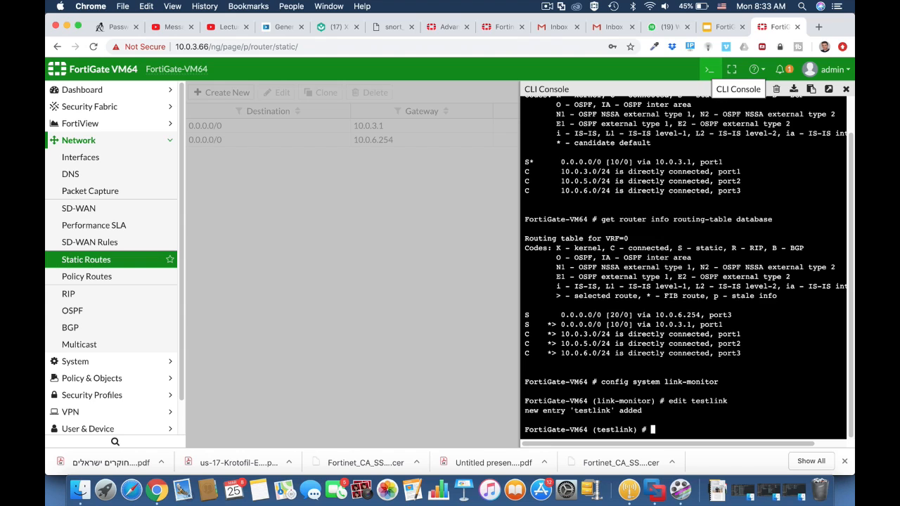
Set the testlink source interface to port3 and its monitored server to 8.8.8.8
text(set srcintf port3)
key(Return)
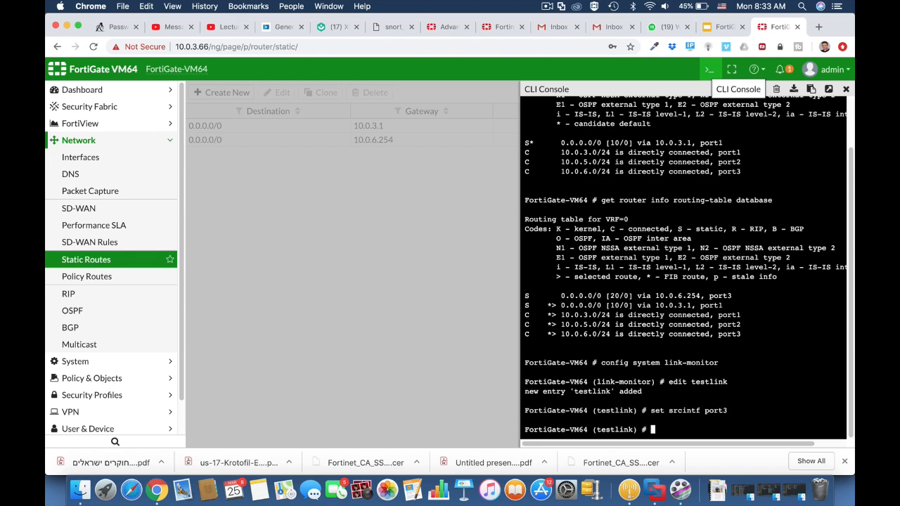
text(set server 8.8.8.8)
key(Return)
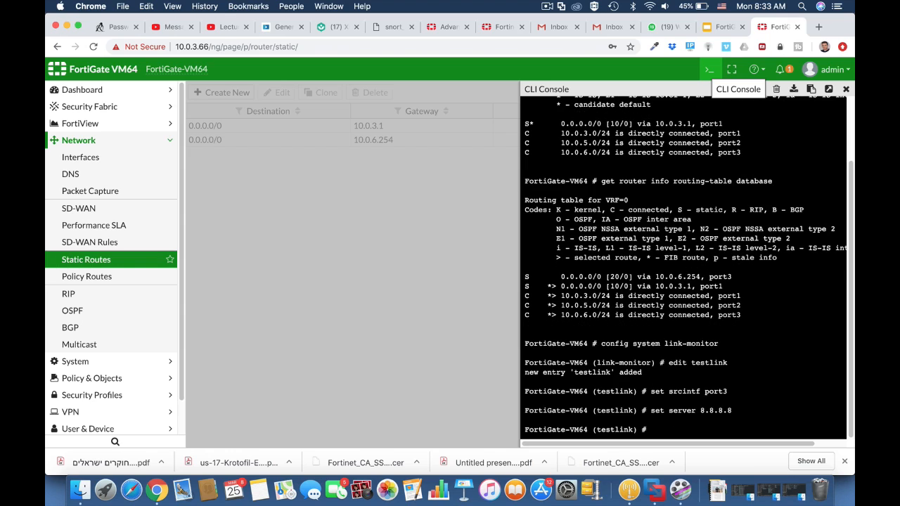
Set the testlink gateway IP to 10.0.3.1 and its protocol to ping
text(set gateway-ip 10.0.3.1)
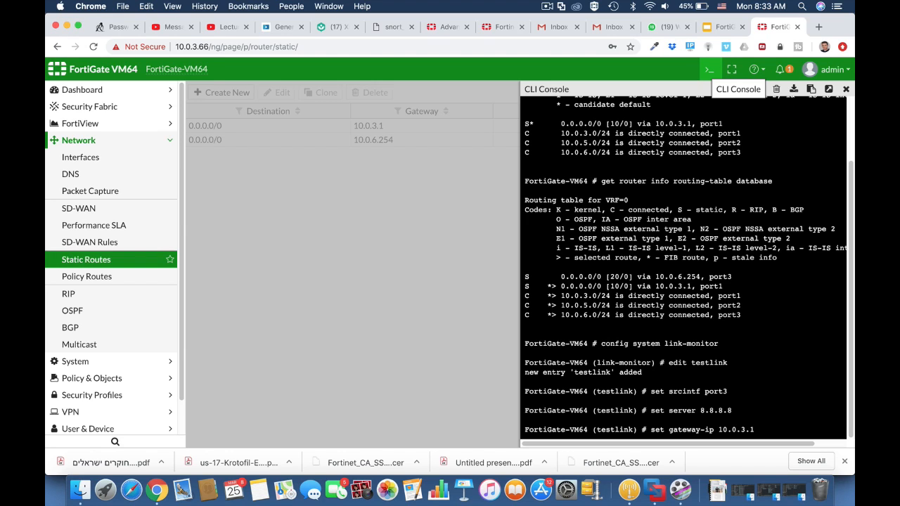
key(Return)
text(se)
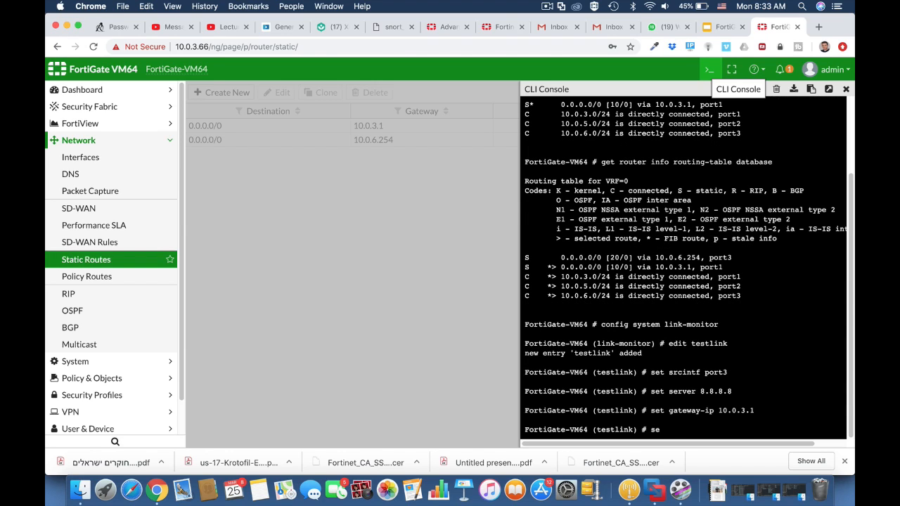
text(t protocol ping)
key(Return)
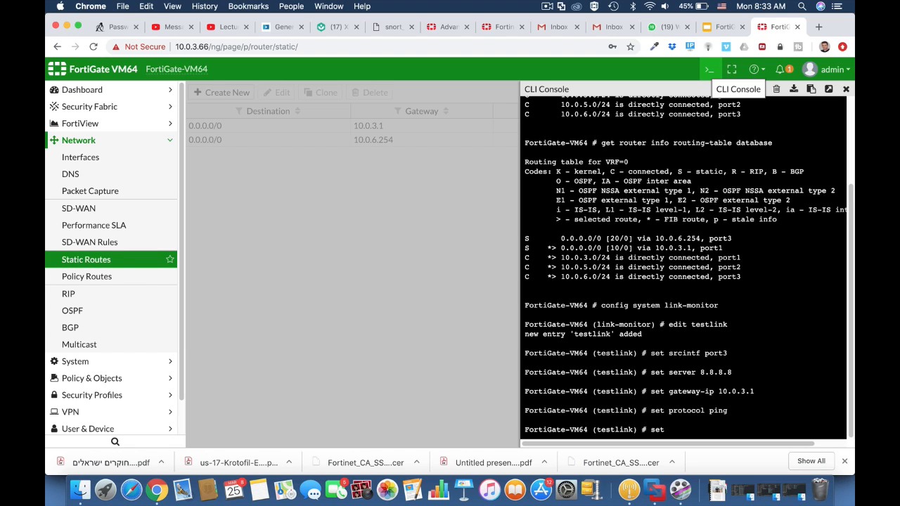
Enable update-static-route for testlink and end the link-monitor configuration
text(set update-cascade-interface)
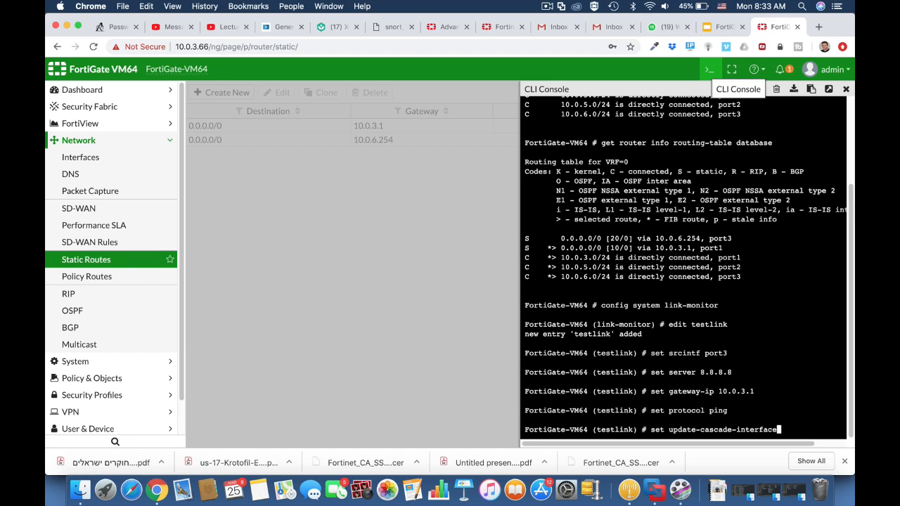
key(Tab)
text(ena)
key(Tab)
key(Return)
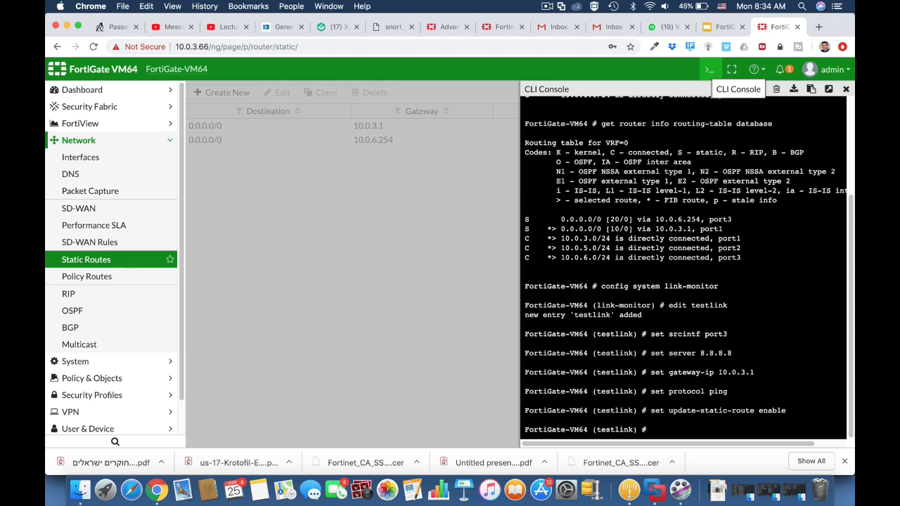
text(end)
key(Return)
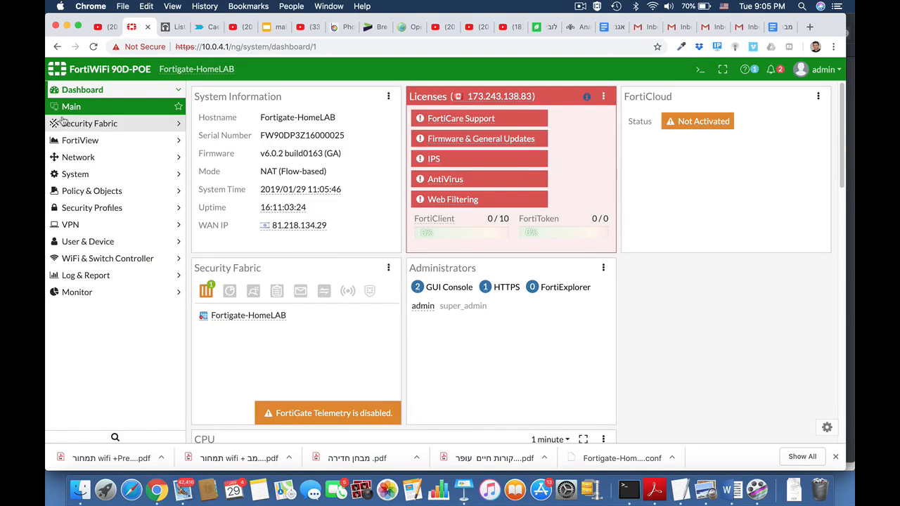
Create a Firewall user group named SSL_Group with the non-guest local user as its member
click(95, 242)
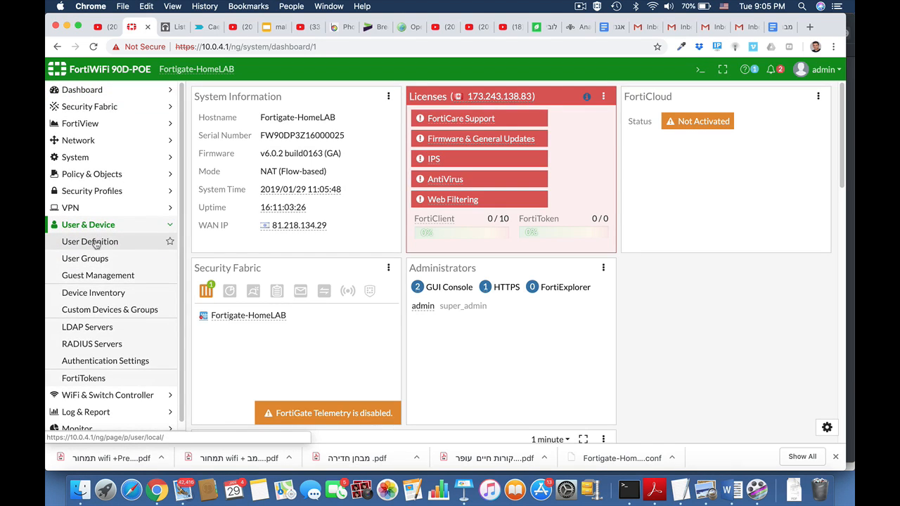
click(93, 260)
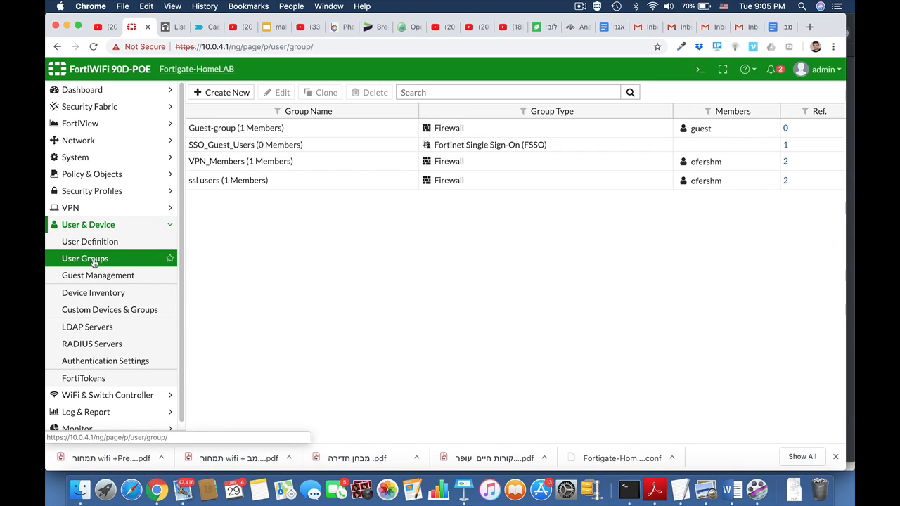
click(238, 92)
click(282, 118)
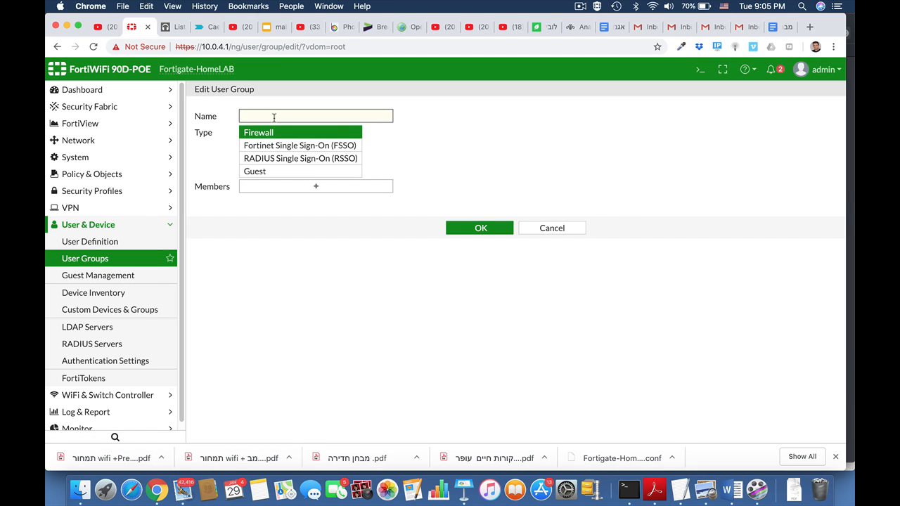
text(ss)
key(BackSpace)
key(BackSpace)
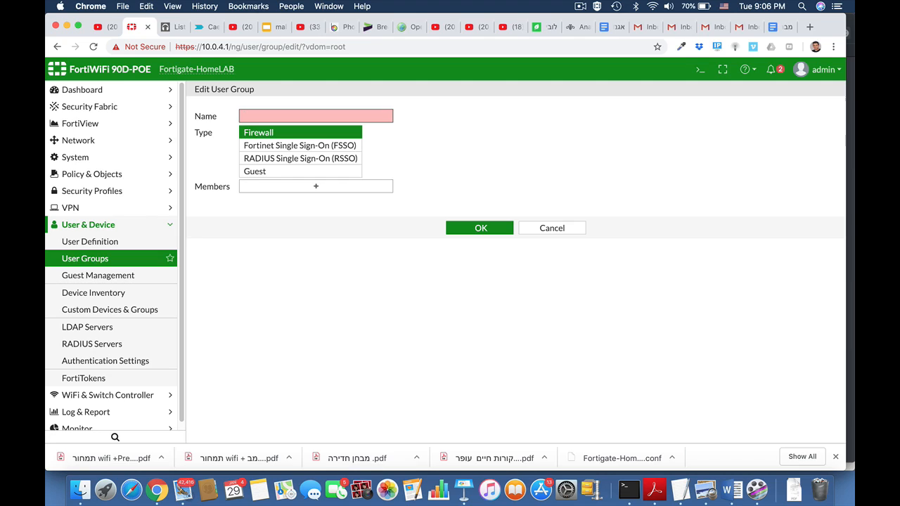
text(SSL_G)
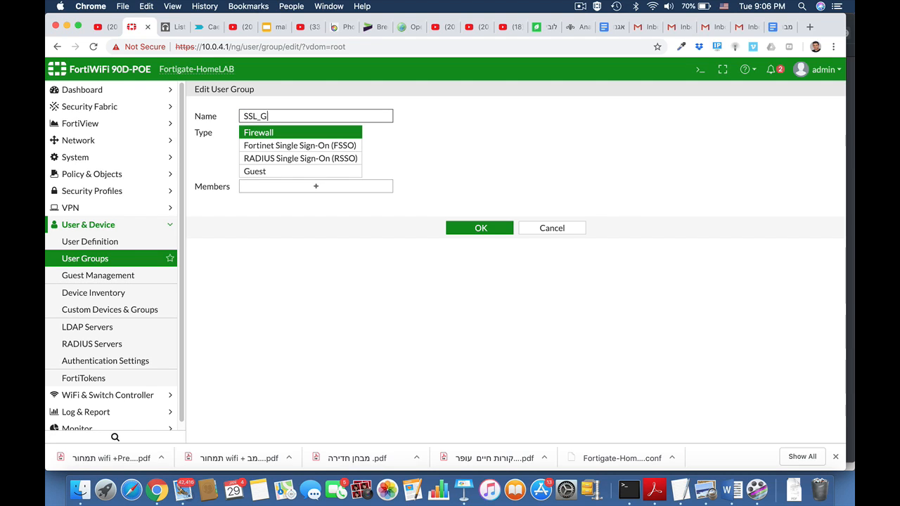
text(roup)
click(323, 189)
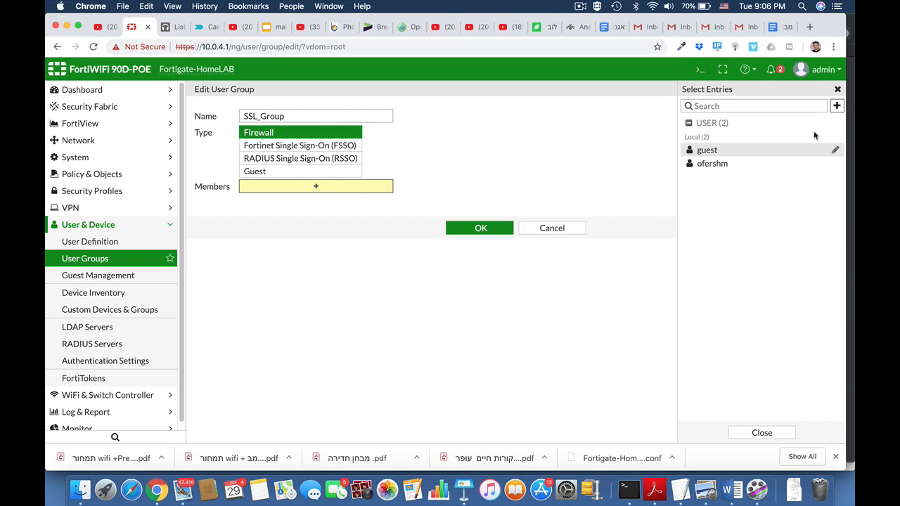
click(739, 164)
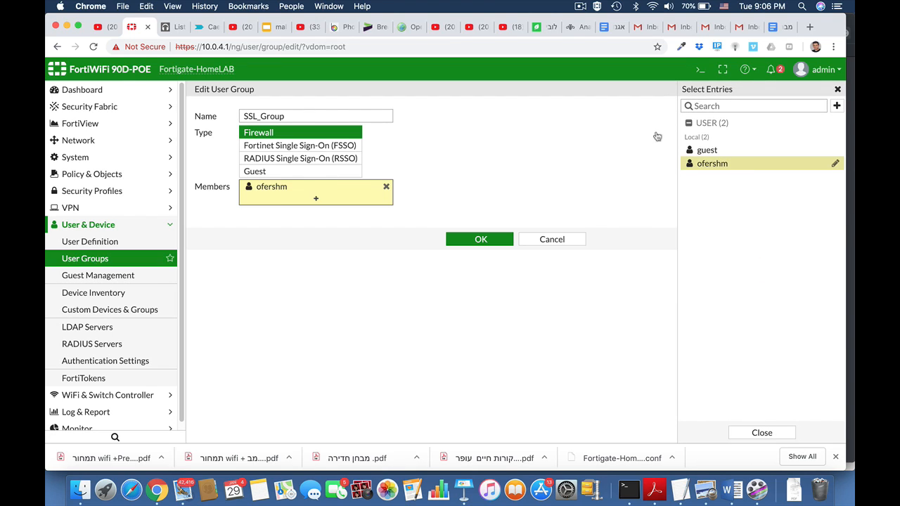
click(484, 240)
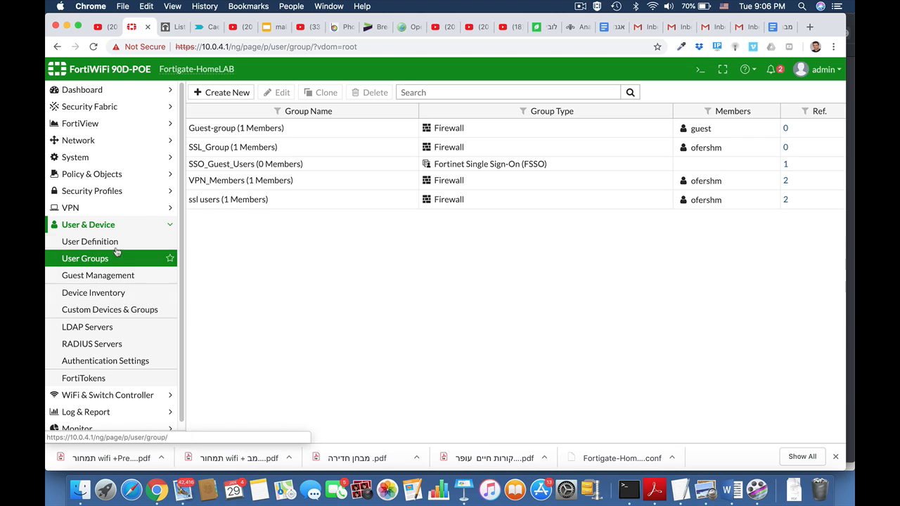
In SSL-VPN Settings, add an authentication/portal mapping assigning SSL_Group to the web-access portal
click(104, 225)
click(91, 209)
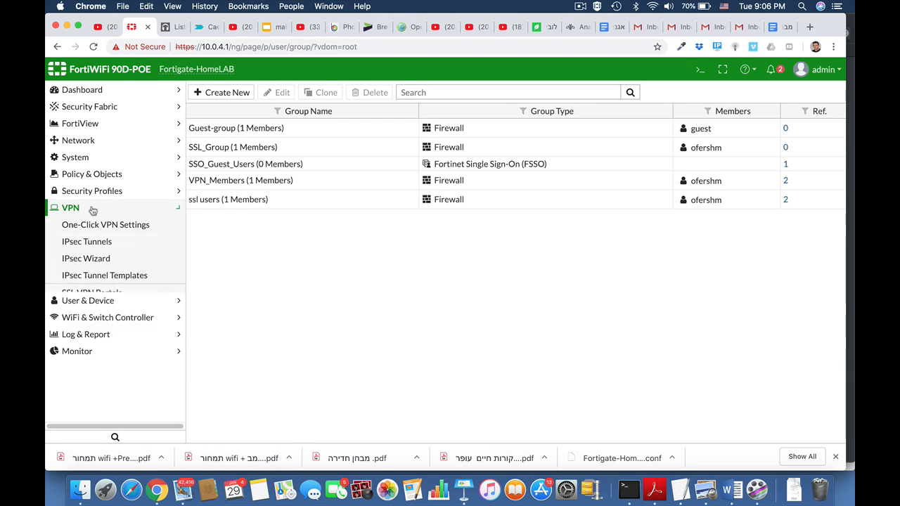
click(94, 310)
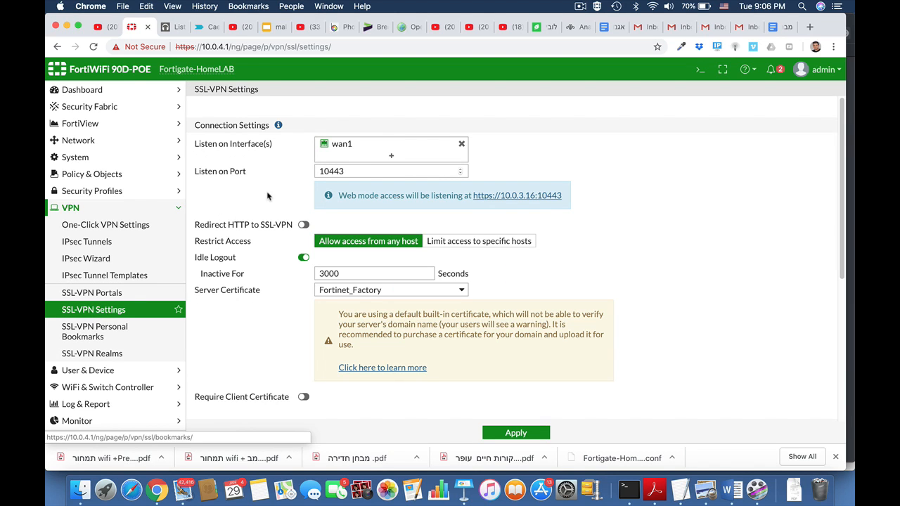
mouse_move(340, 145)
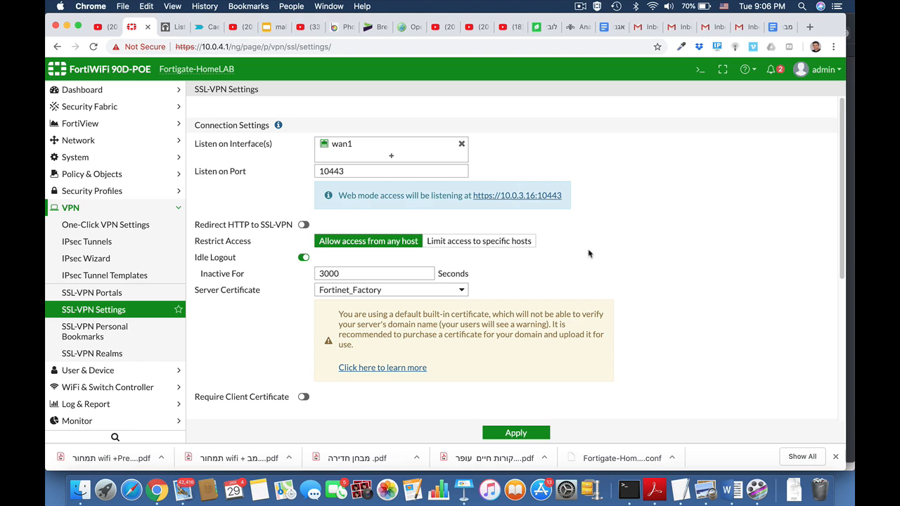
scroll(589, 253, down, 5)
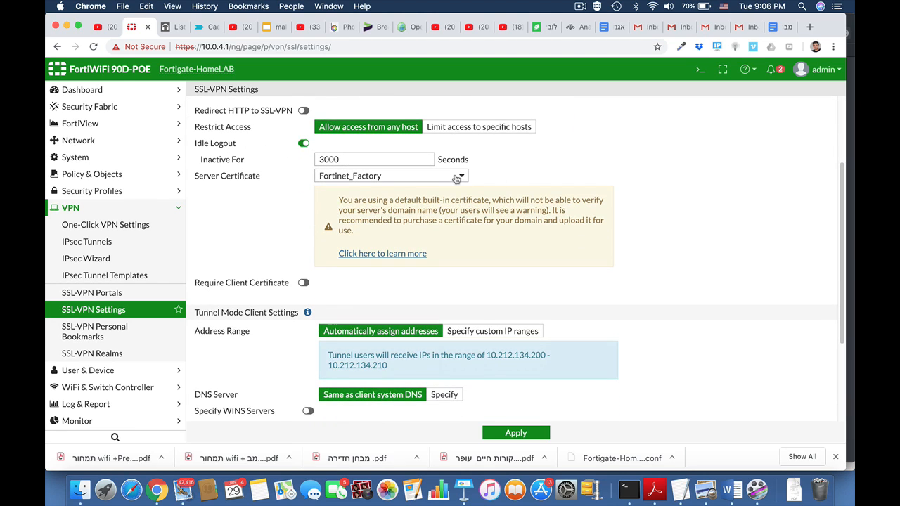
click(456, 177)
click(662, 198)
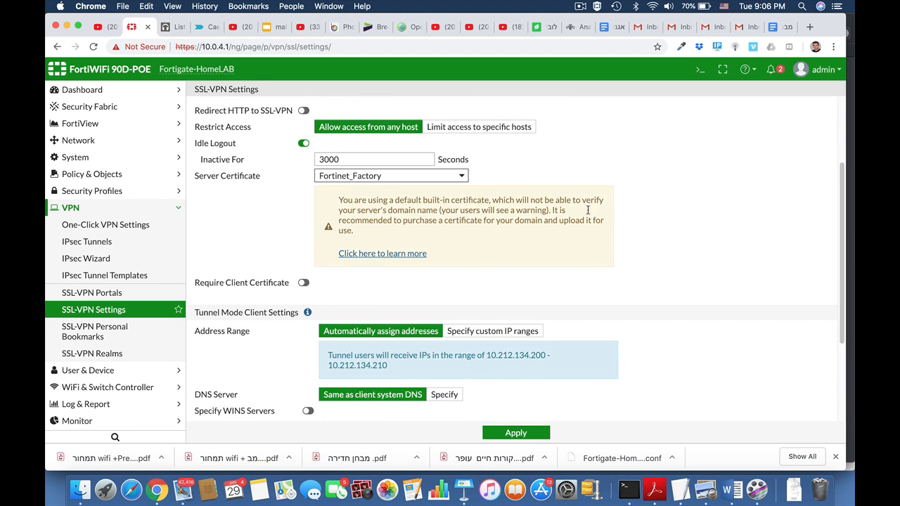
scroll(649, 306, down, 5)
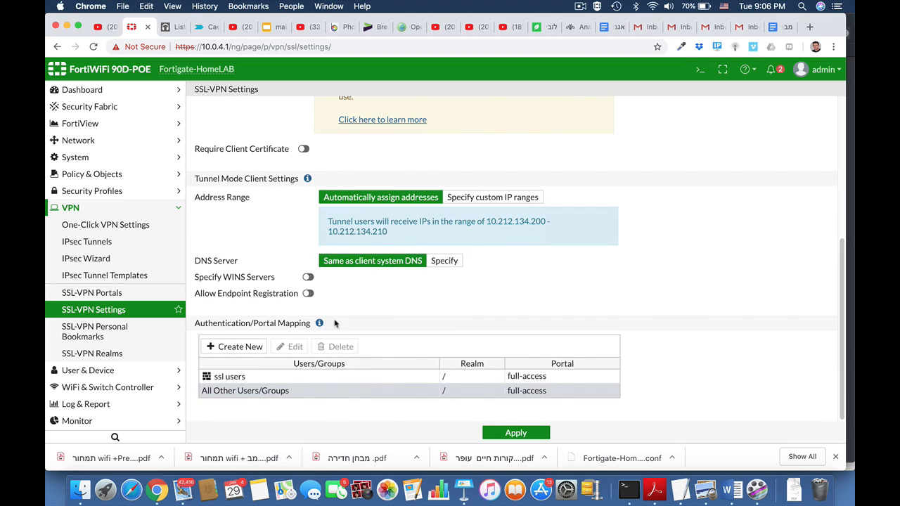
click(239, 346)
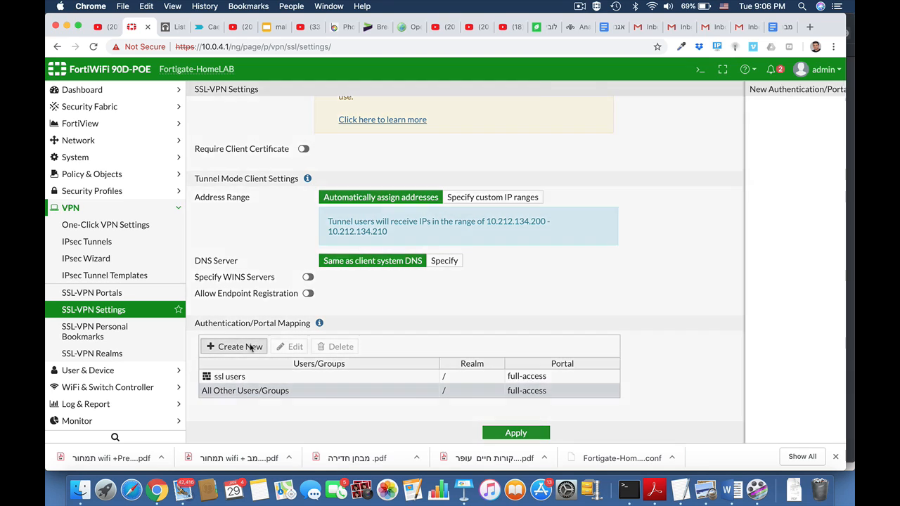
click(448, 107)
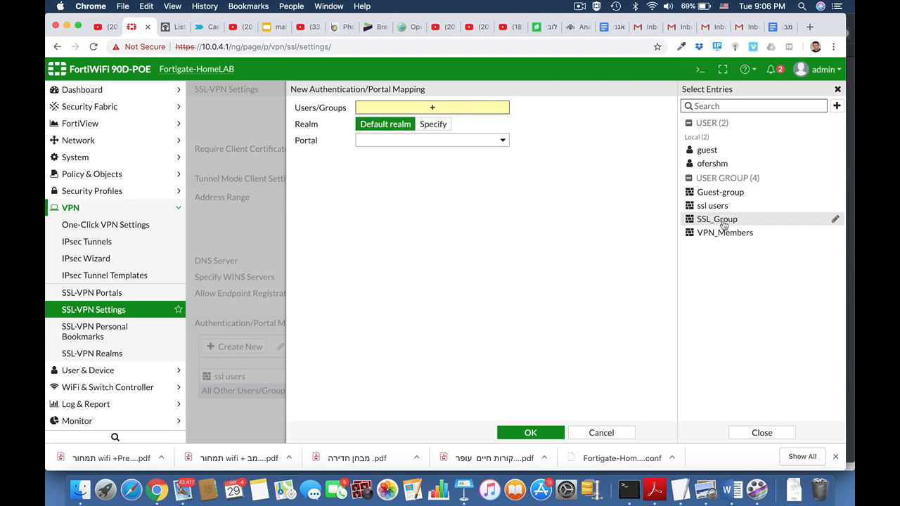
click(722, 219)
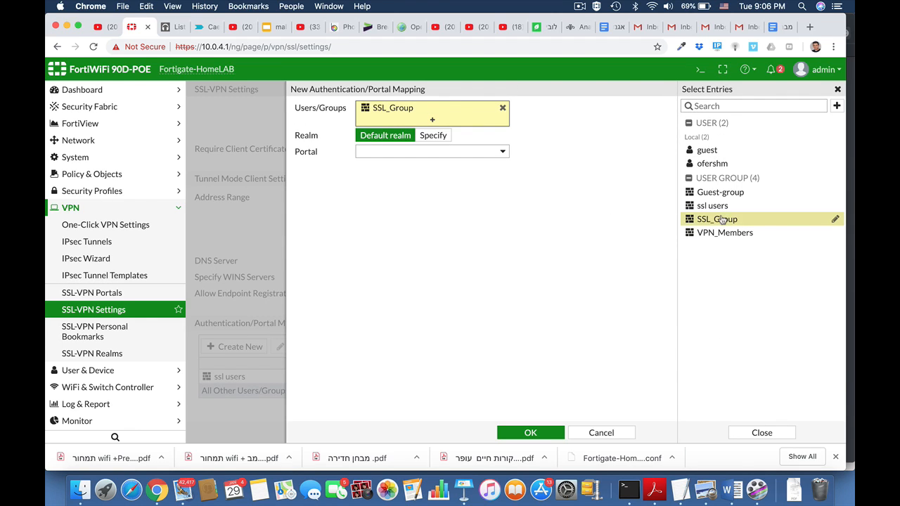
click(464, 151)
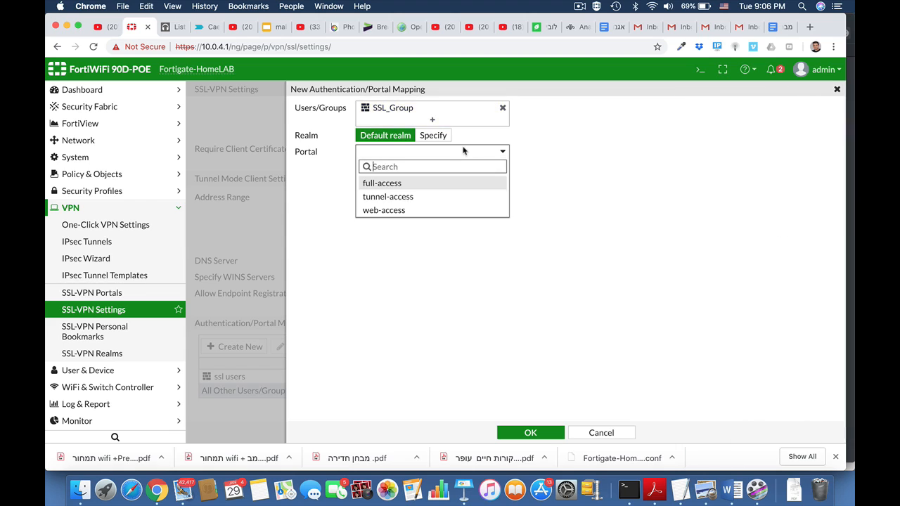
click(402, 211)
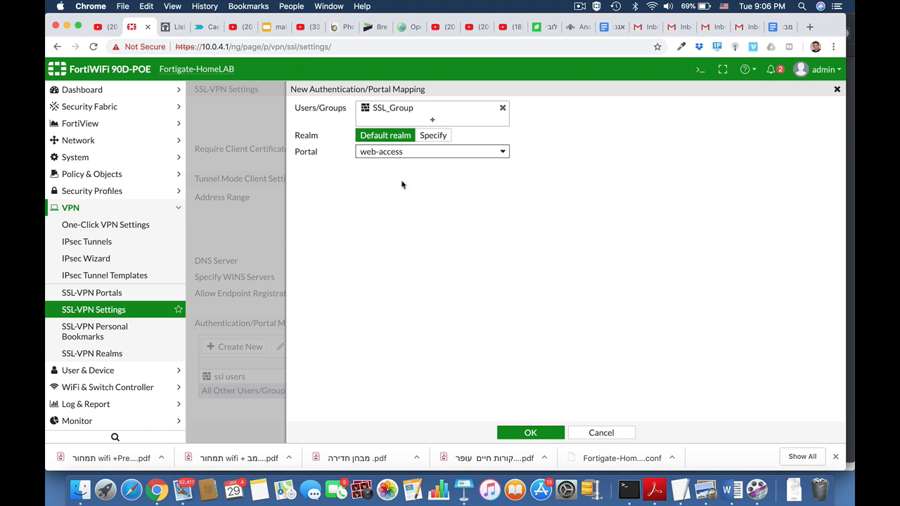
click(528, 430)
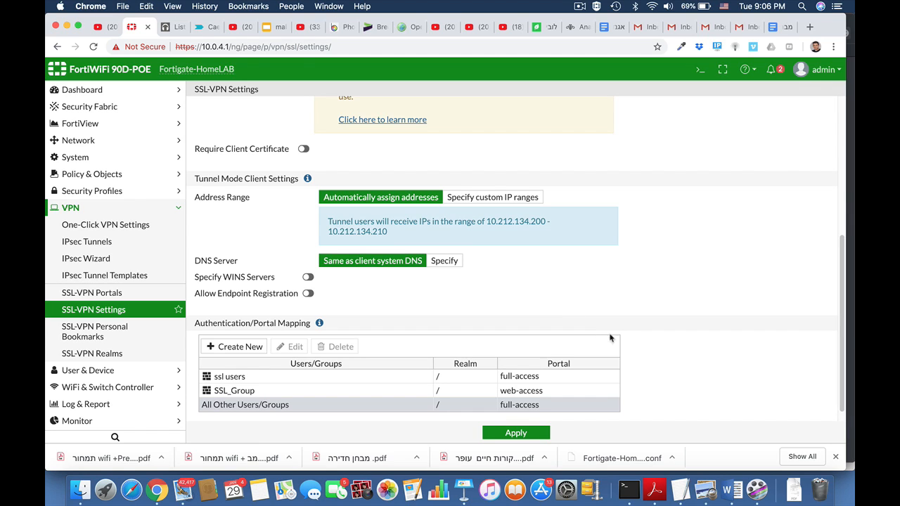
Open the web-access SSL-VPN portal for editing
scroll(651, 371, down, 1)
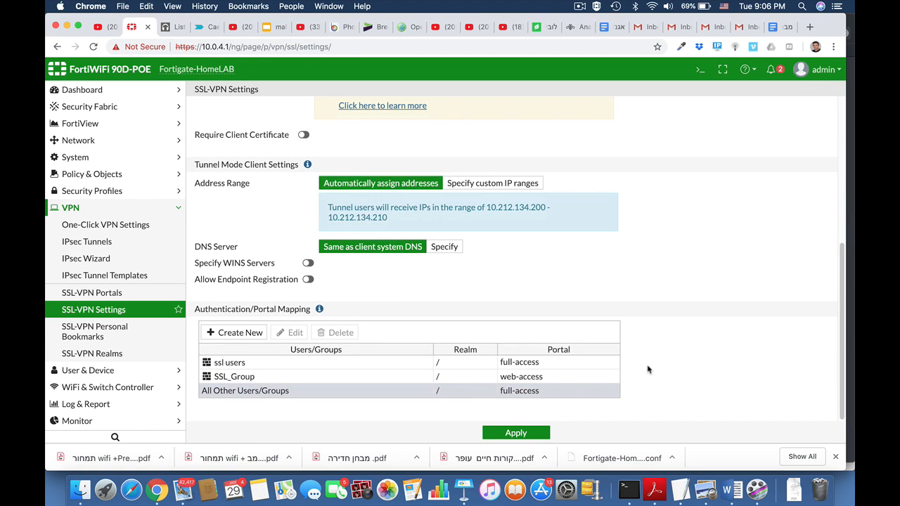
click(98, 293)
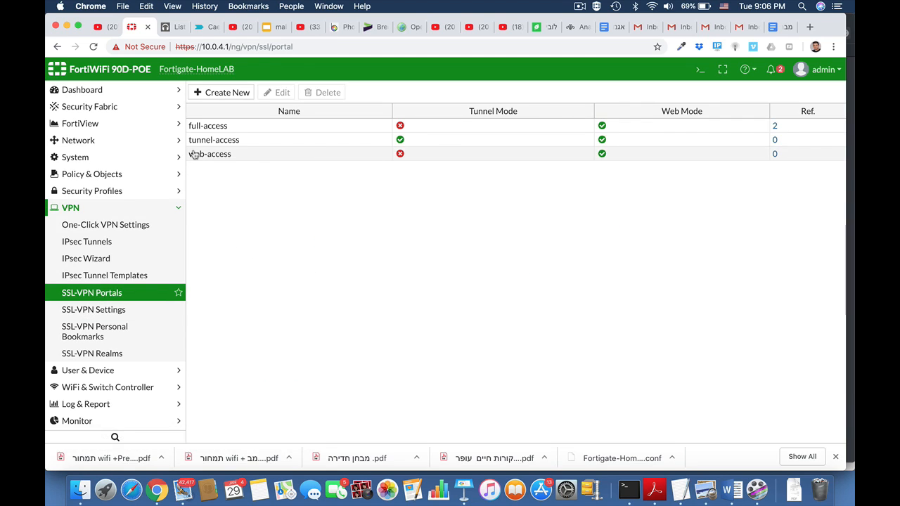
click(194, 154)
click(282, 93)
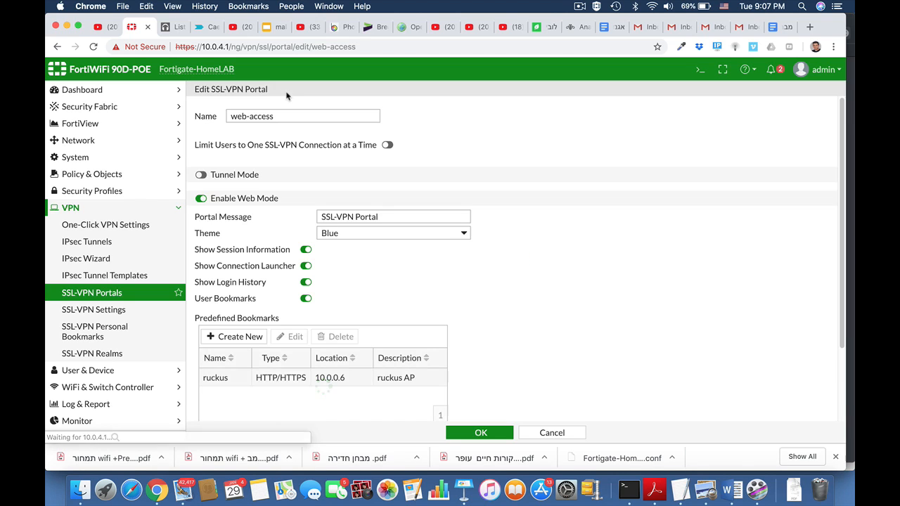
scroll(556, 248, down, 1)
scroll(555, 249, down, 3)
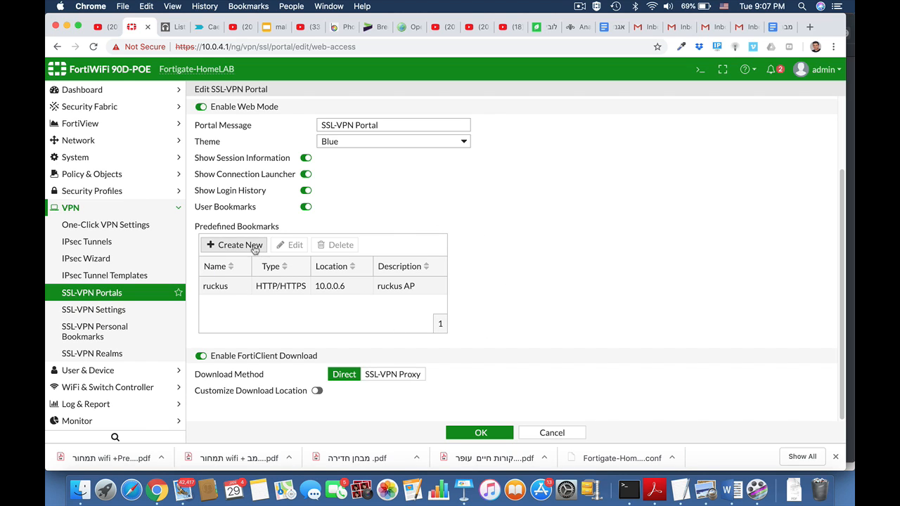
click(231, 245)
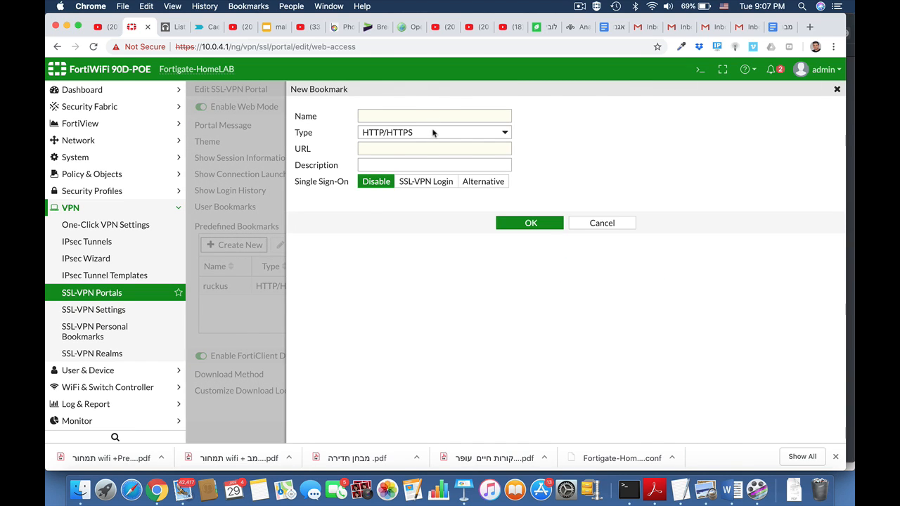
click(433, 133)
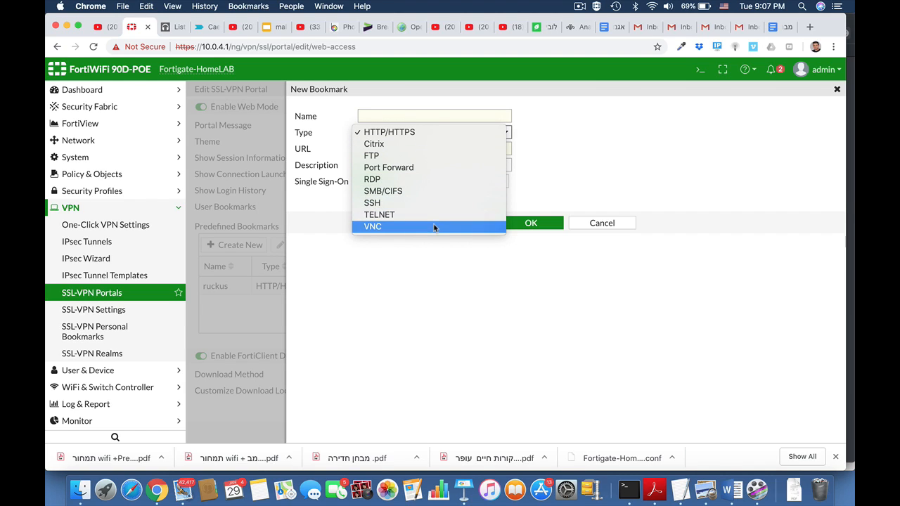
click(560, 156)
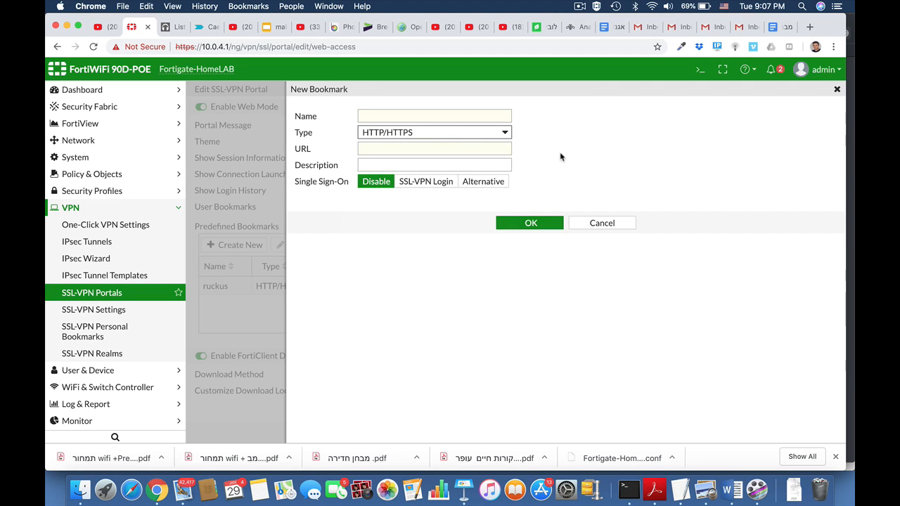
click(596, 225)
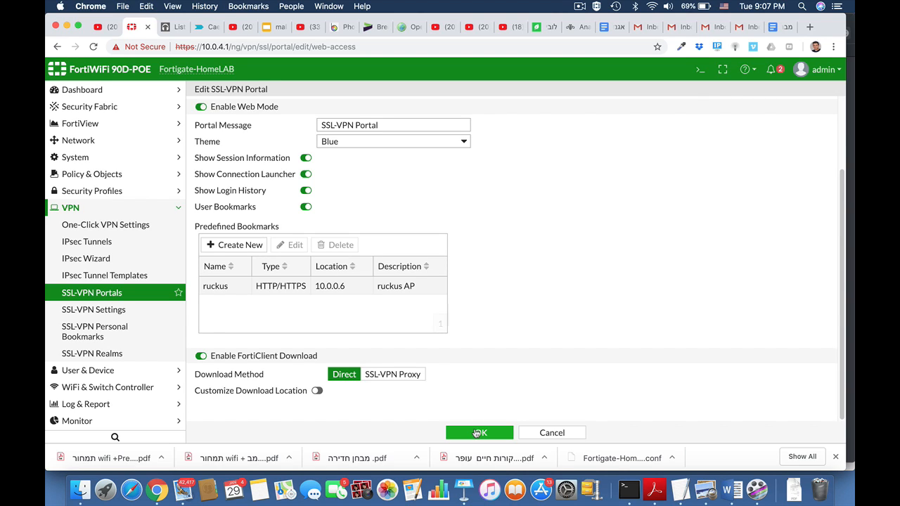
Set the web-access portal message to Marketing Portal, choose the Red theme, and save the portal
drag(389, 125, 322, 125)
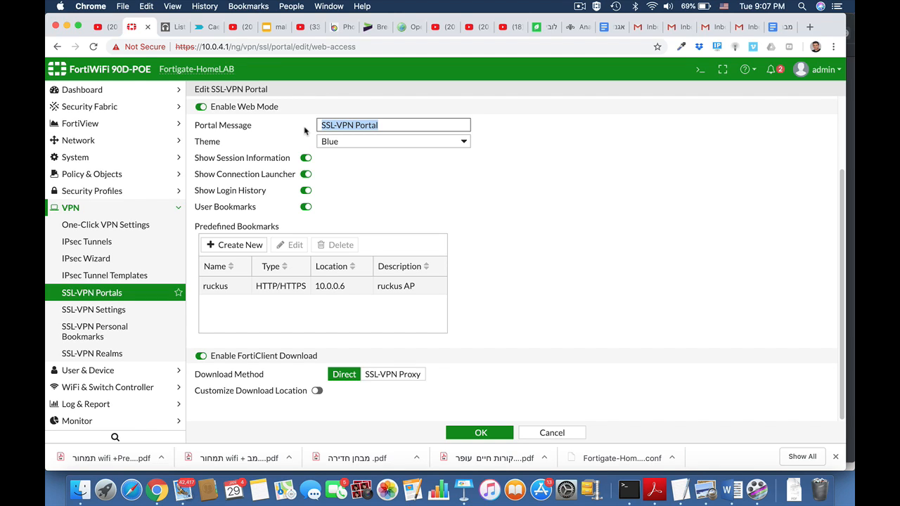
text(Marketing)
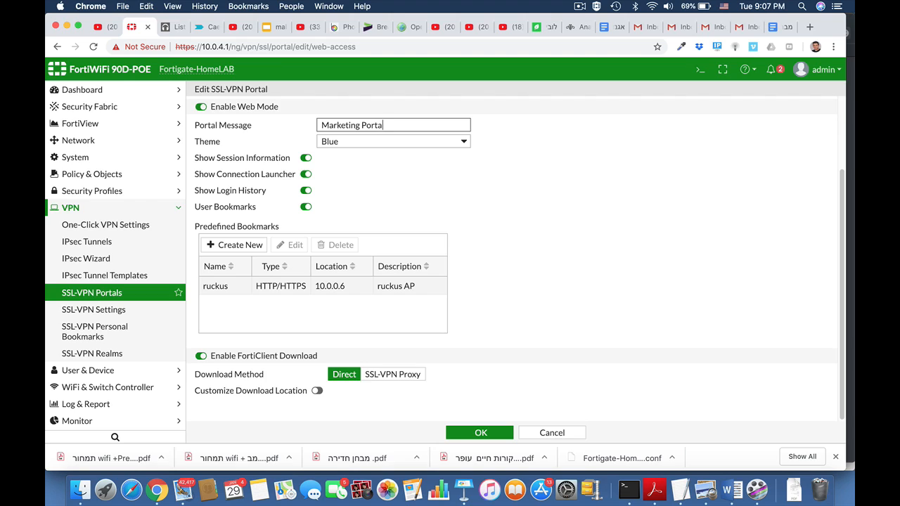
click(371, 144)
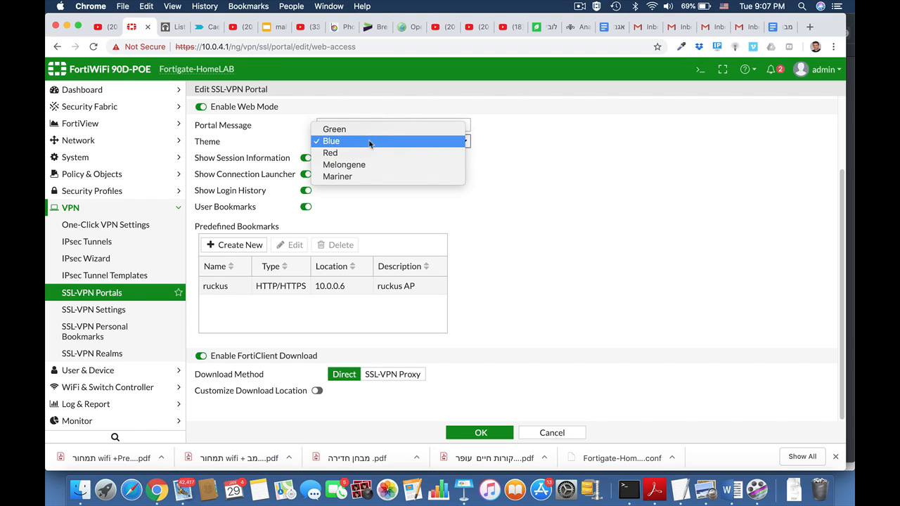
click(362, 152)
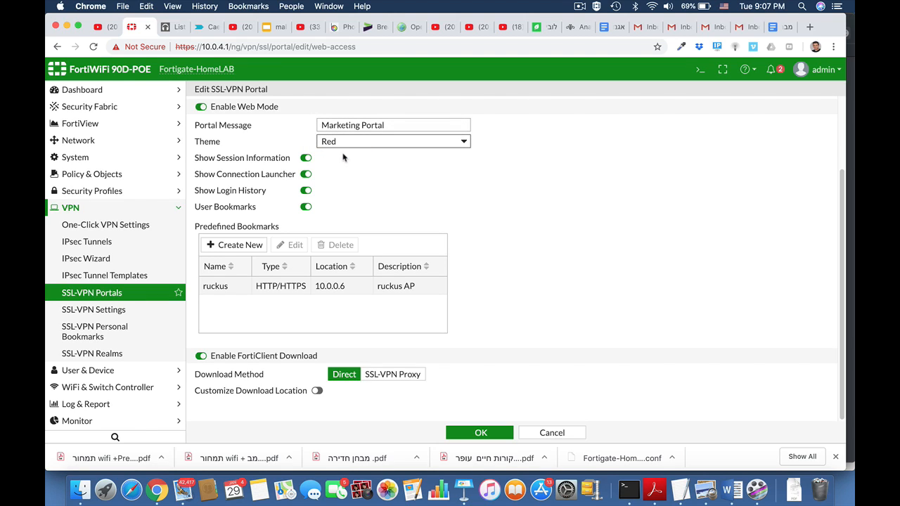
click(481, 433)
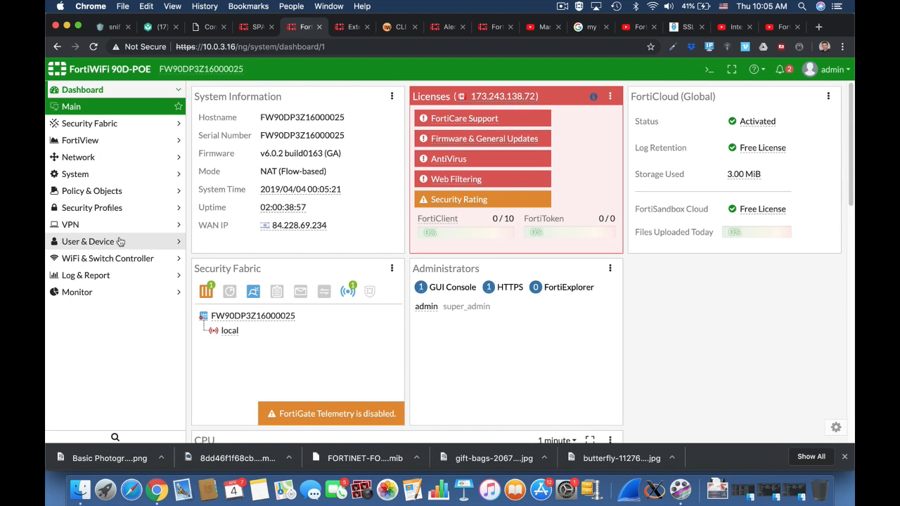
Start a new Firewall user group named ssl users and begin creating a new user from its member selector
click(117, 242)
click(114, 259)
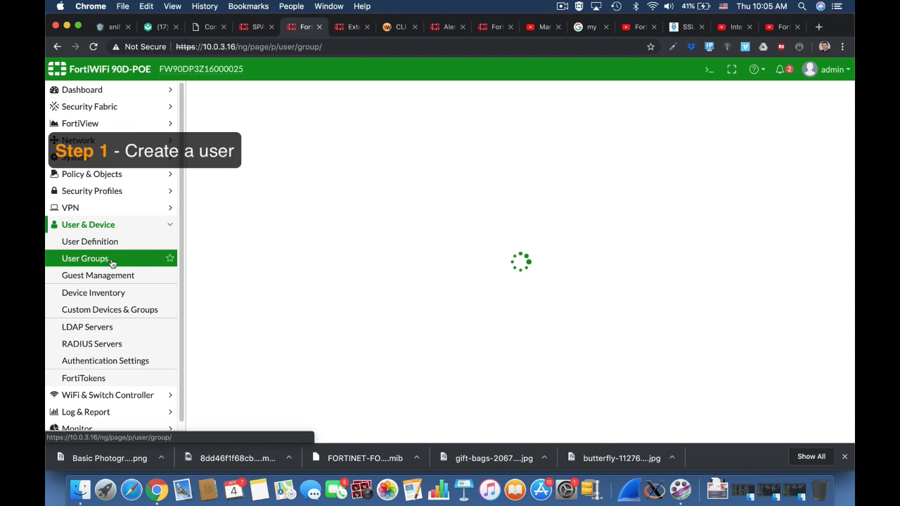
click(243, 96)
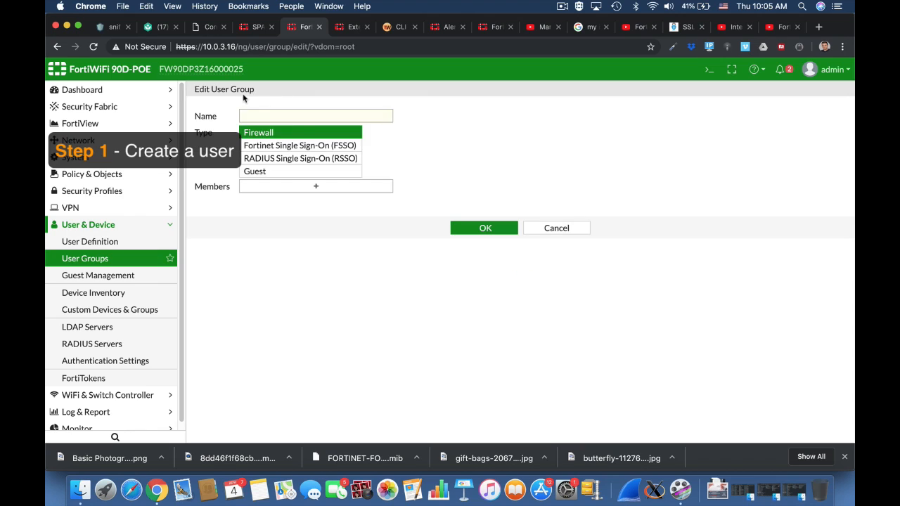
click(276, 116)
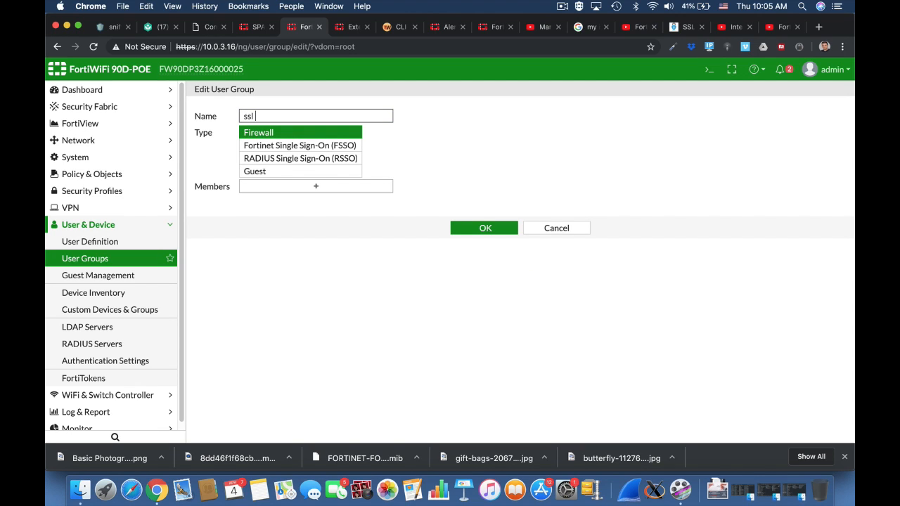
click(333, 190)
click(847, 107)
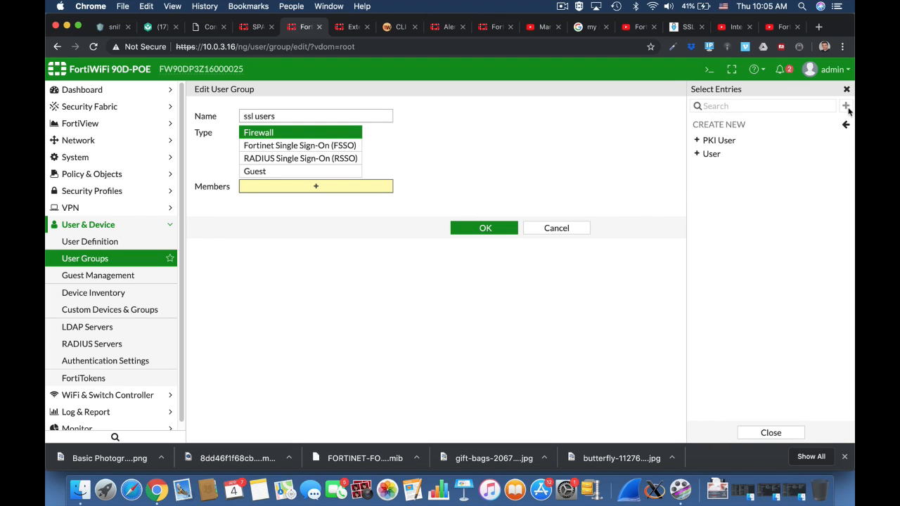
click(769, 154)
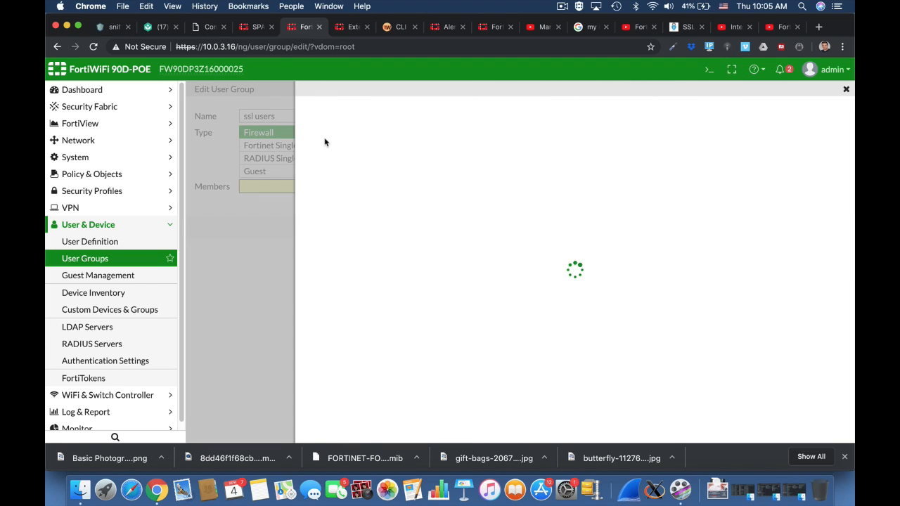
Create a local user in the wizard, entering its username and account password, and submit it
click(576, 432)
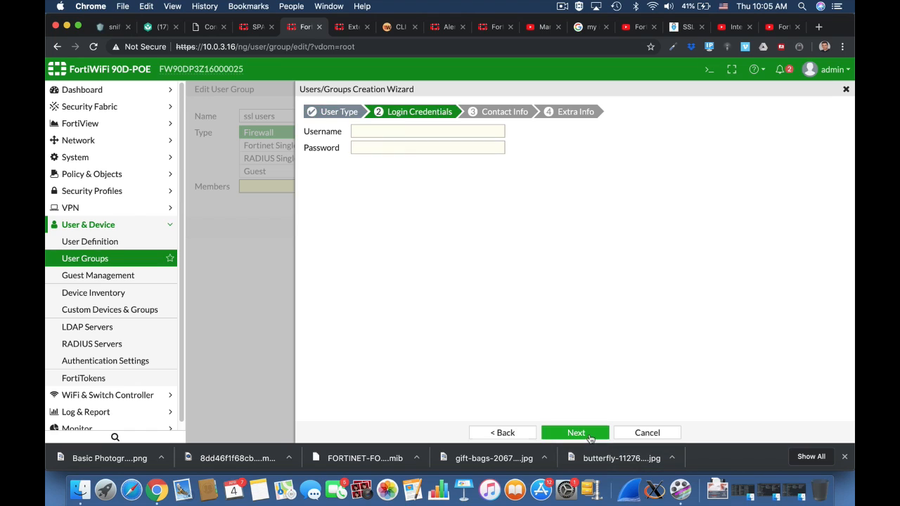
click(381, 128)
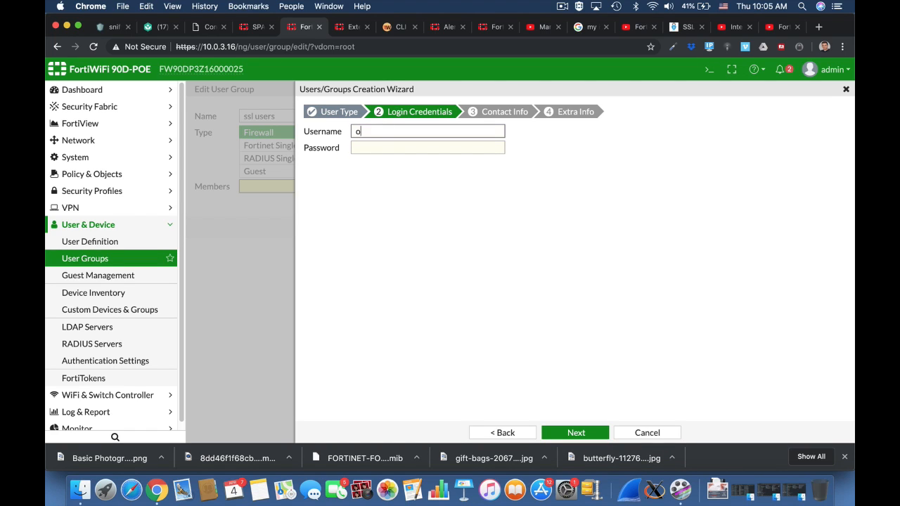
text(ofershm)
key(Tab)
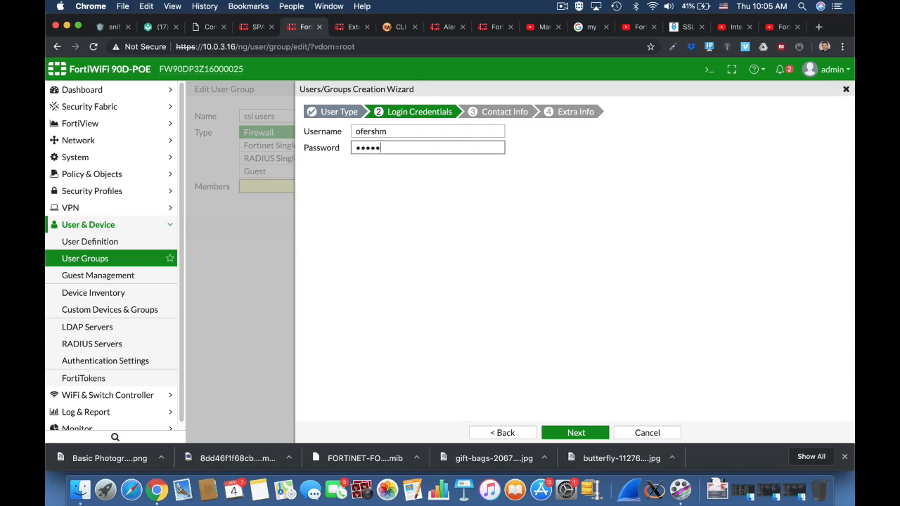
click(576, 432)
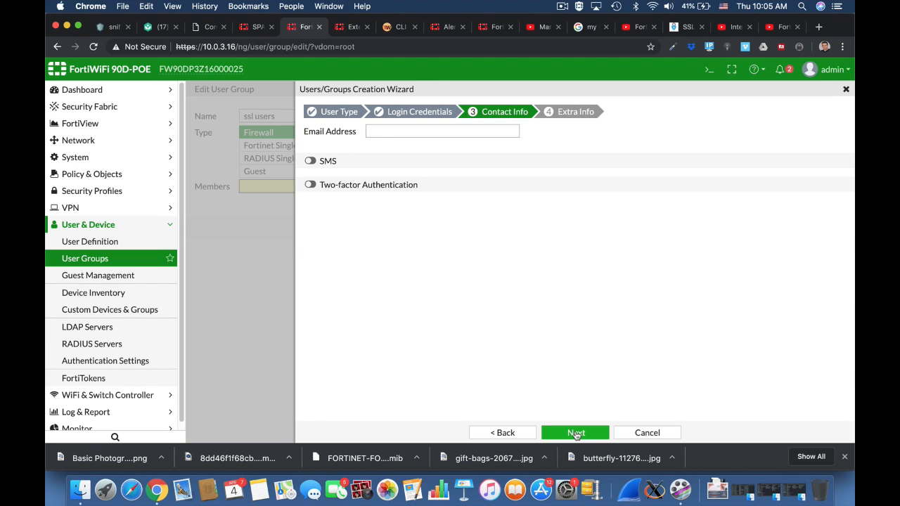
click(576, 433)
click(576, 433)
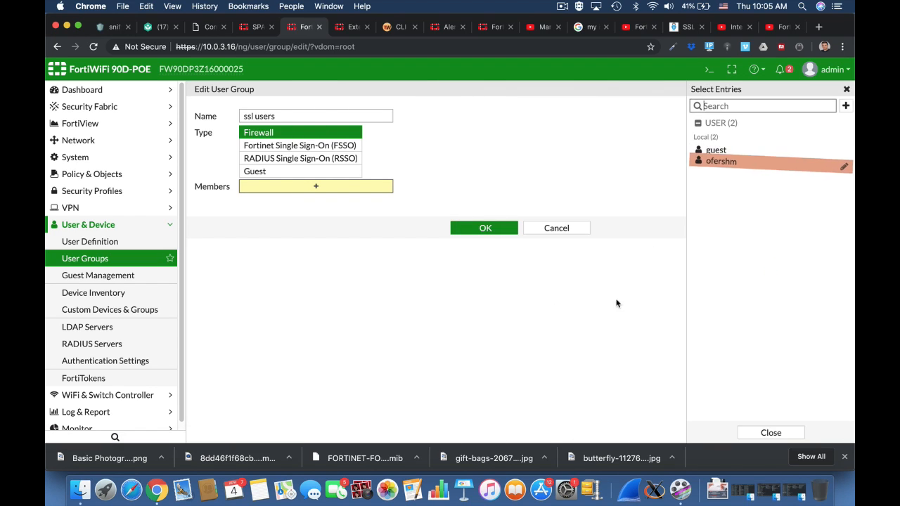
Save the ssl users group with the new local user as its member
click(476, 246)
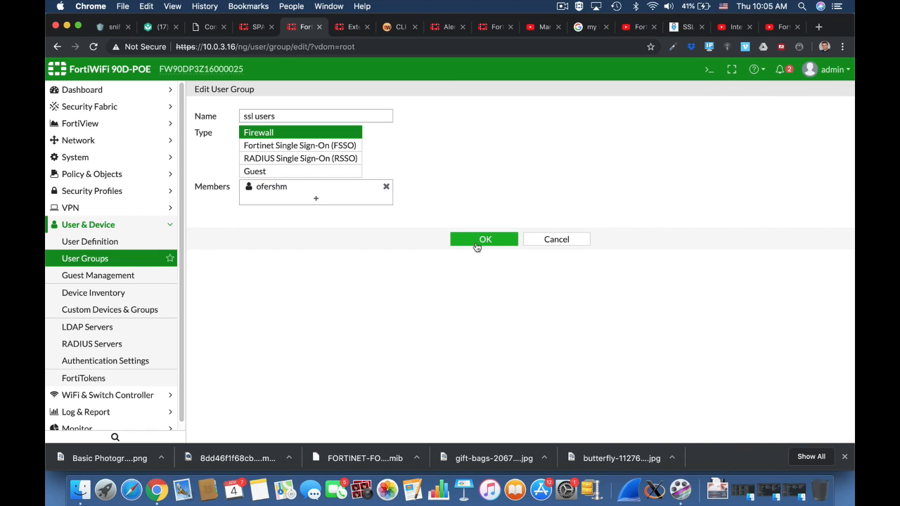
click(484, 240)
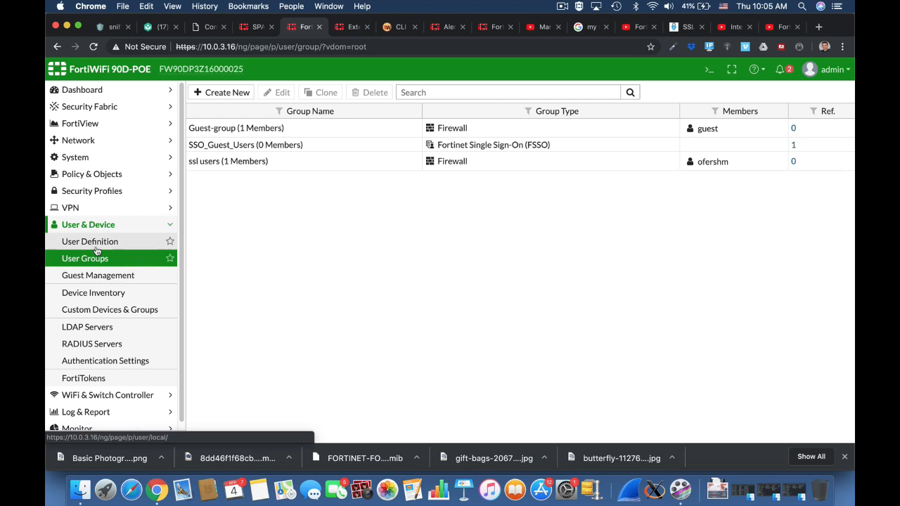
Open the full-access SSL-VPN portal for editing
click(89, 208)
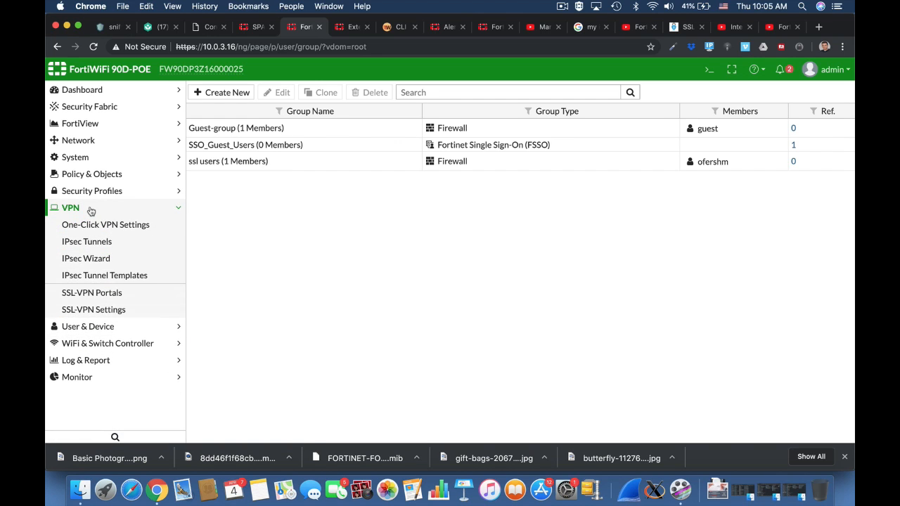
click(109, 299)
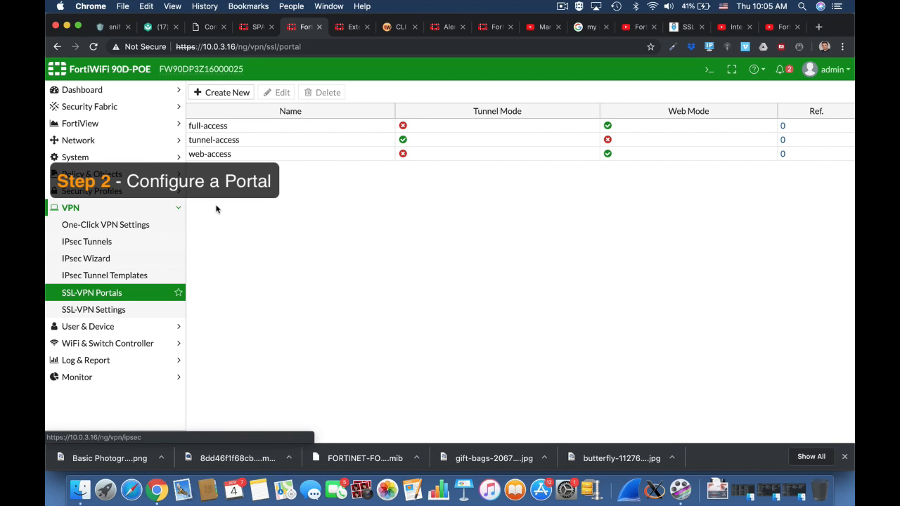
click(225, 125)
click(283, 94)
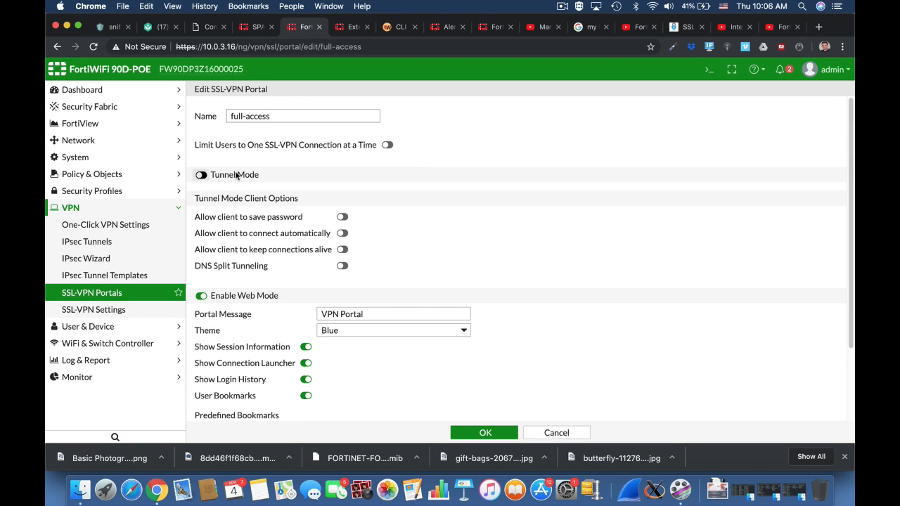
Enable Tunnel Mode on the full-access portal with SSLVPN_TUNNEL_ADDR1 as the source IP pool
click(236, 175)
click(298, 193)
click(387, 210)
click(754, 136)
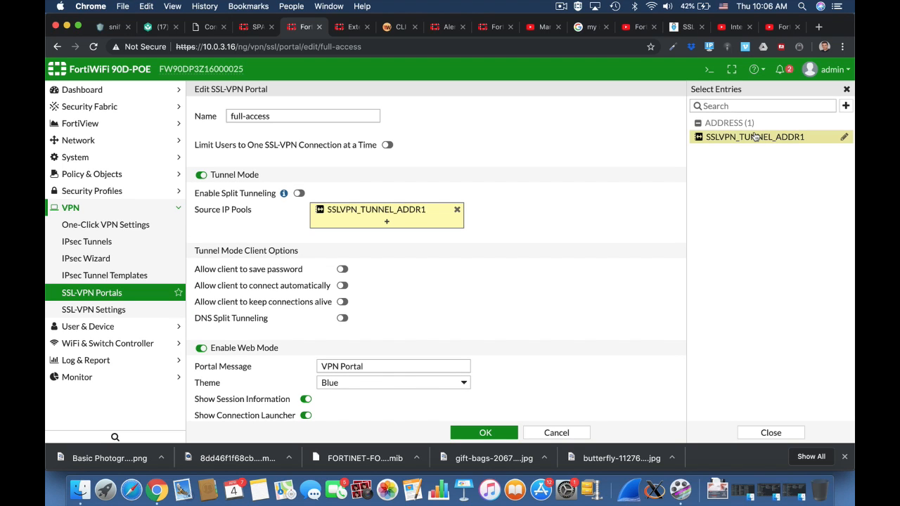
Enable the tunnel client options to save password, connect automatically, and keep connections alive
scroll(564, 243, down, 5)
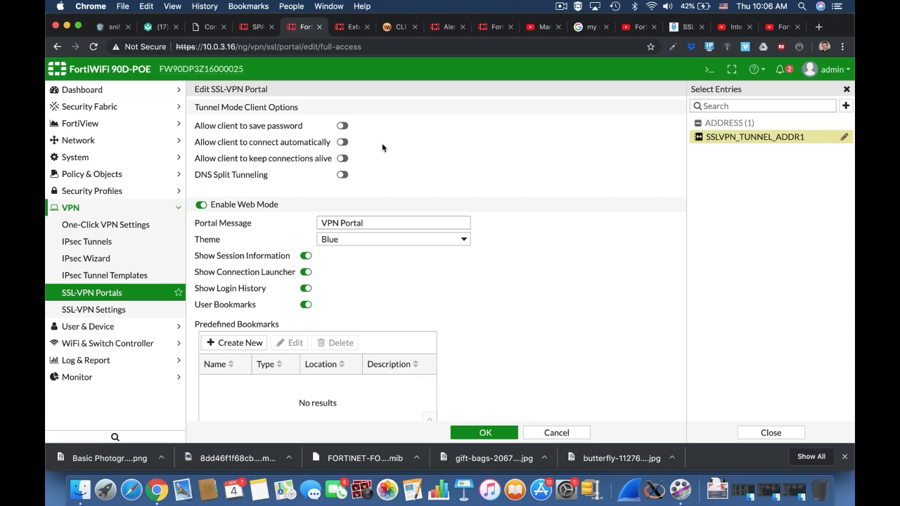
click(342, 126)
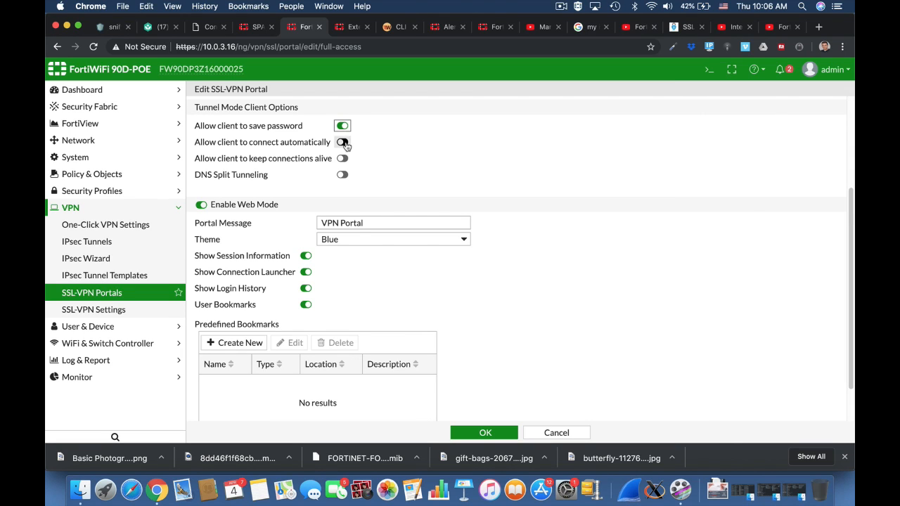
click(342, 142)
click(343, 159)
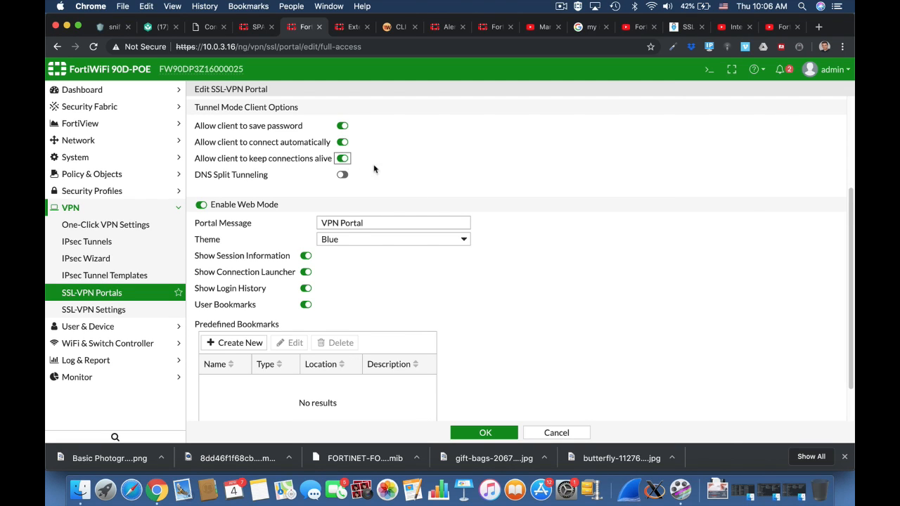
Set the portal message to Home Portal and the theme to Red
click(321, 224)
double_click(331, 223)
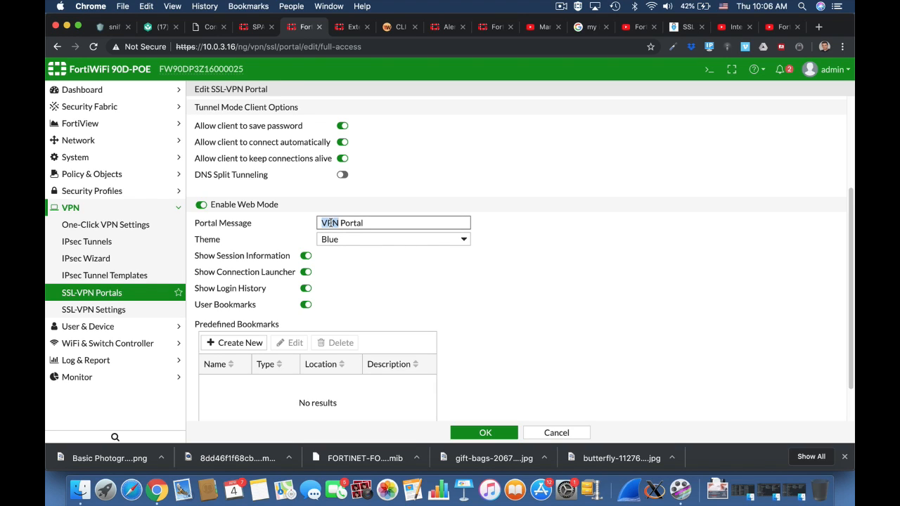
text(Home)
click(342, 239)
click(340, 249)
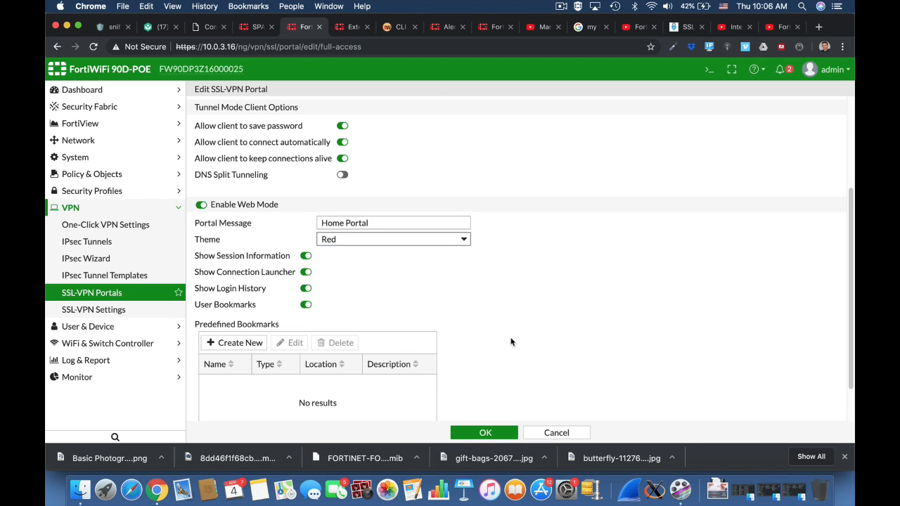
Add a predefined SSH bookmark named SSH_Forti with host 10.0.3.16
click(239, 343)
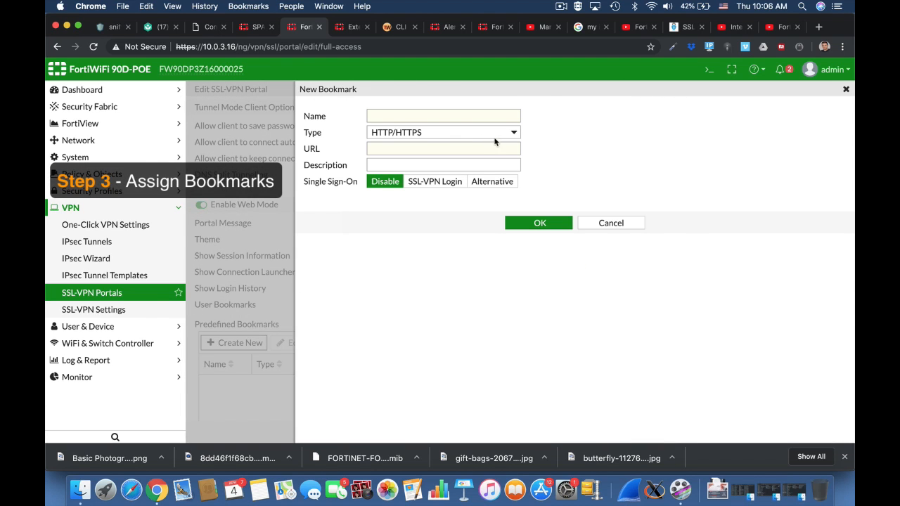
click(395, 118)
text(SSH_Forti)
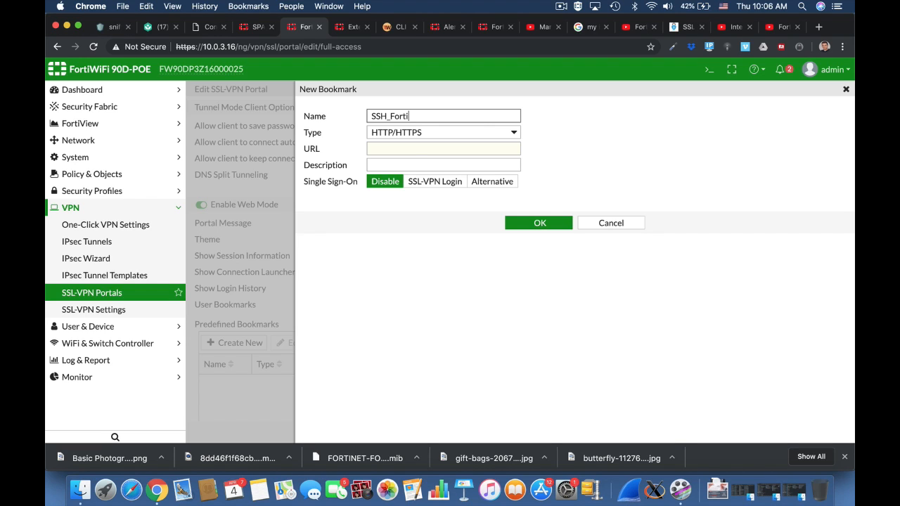
click(410, 147)
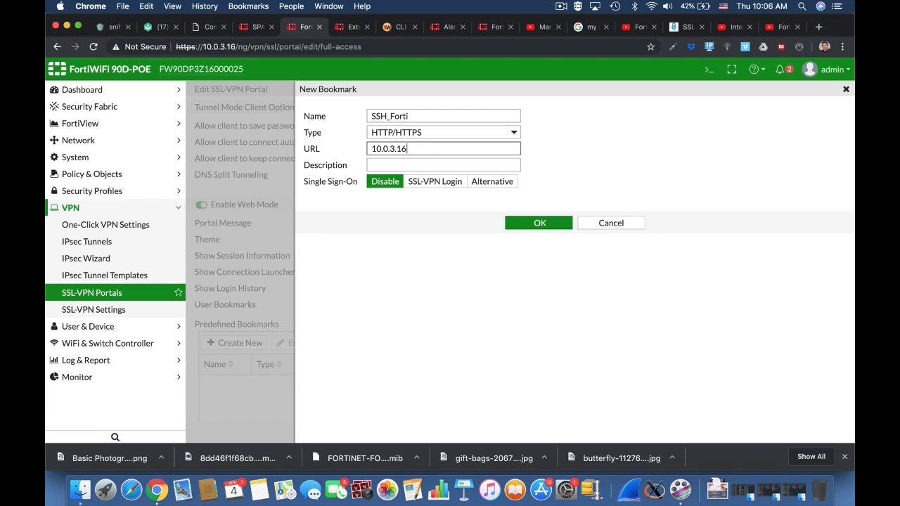
click(416, 143)
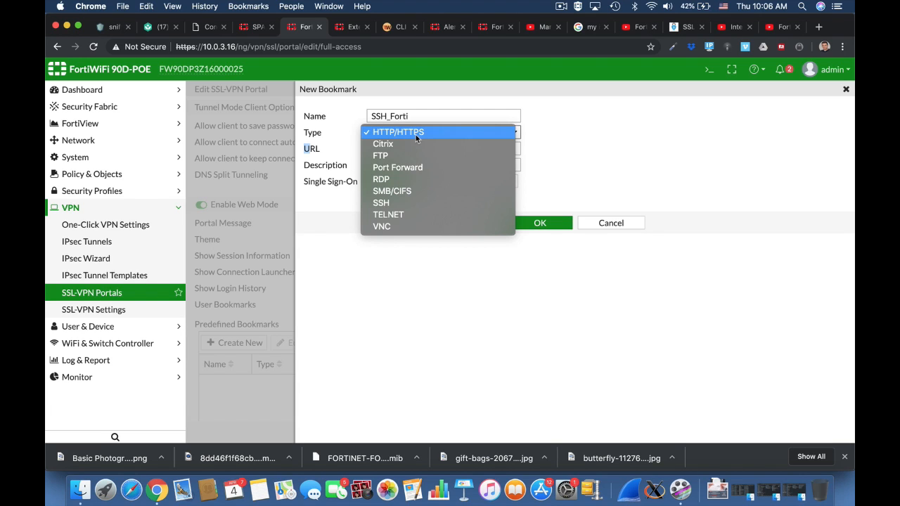
click(404, 202)
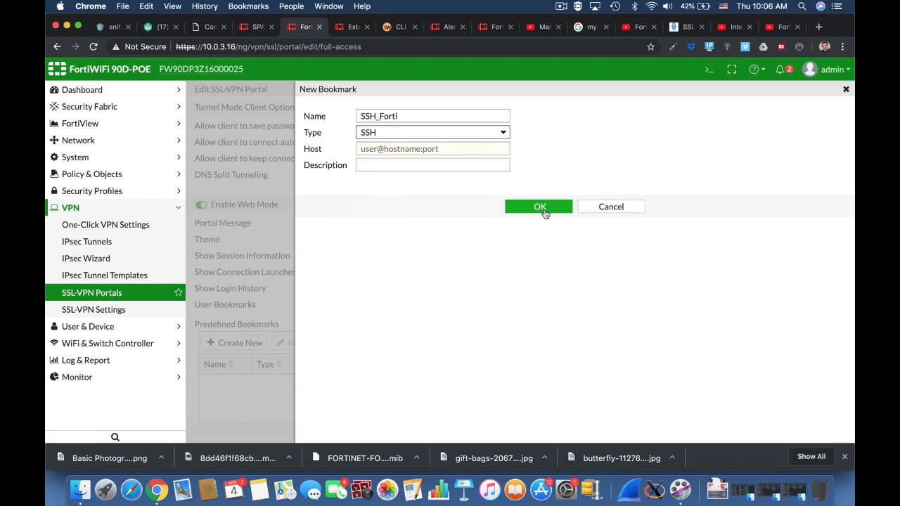
click(441, 150)
text(10.0.3.16)
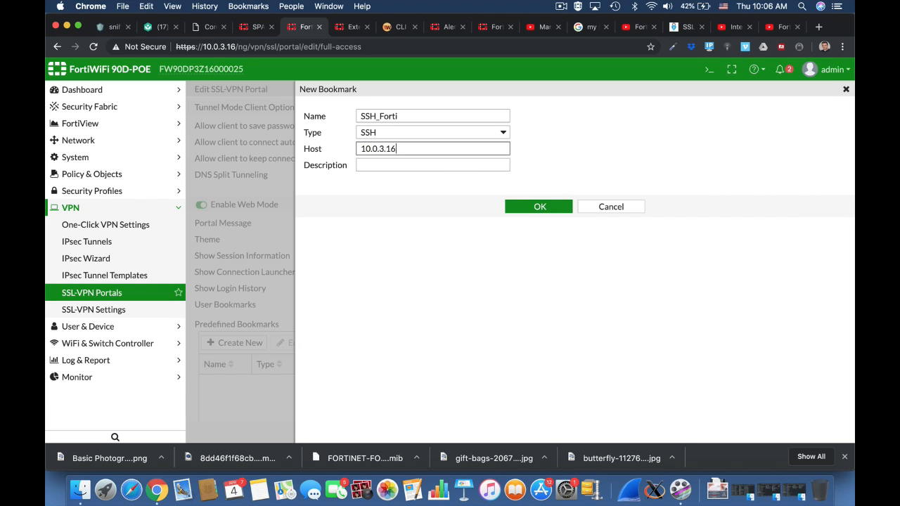
click(540, 208)
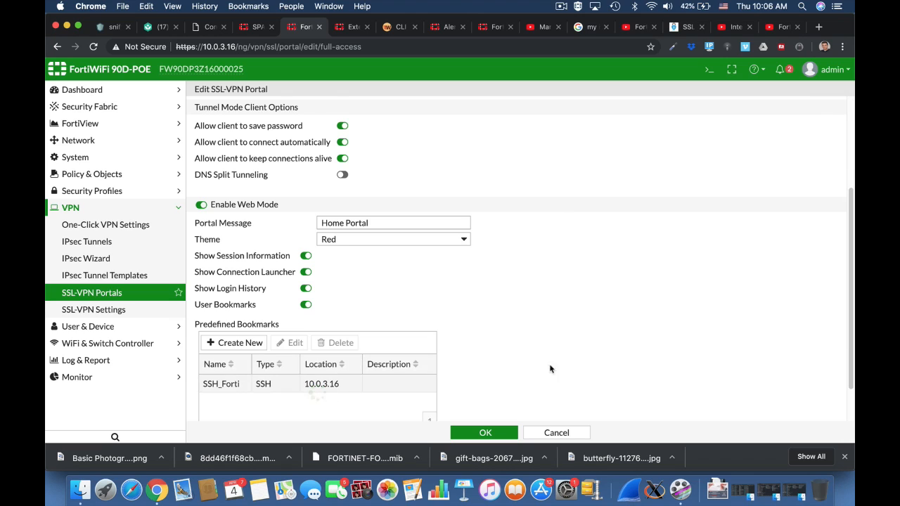
Enable FortiClient Download on the full-access portal
scroll(555, 380, down, 3)
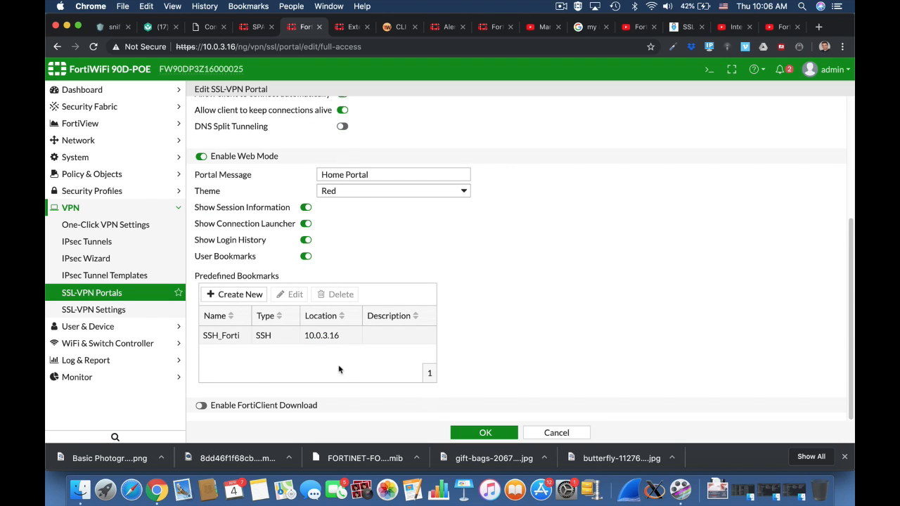
click(201, 405)
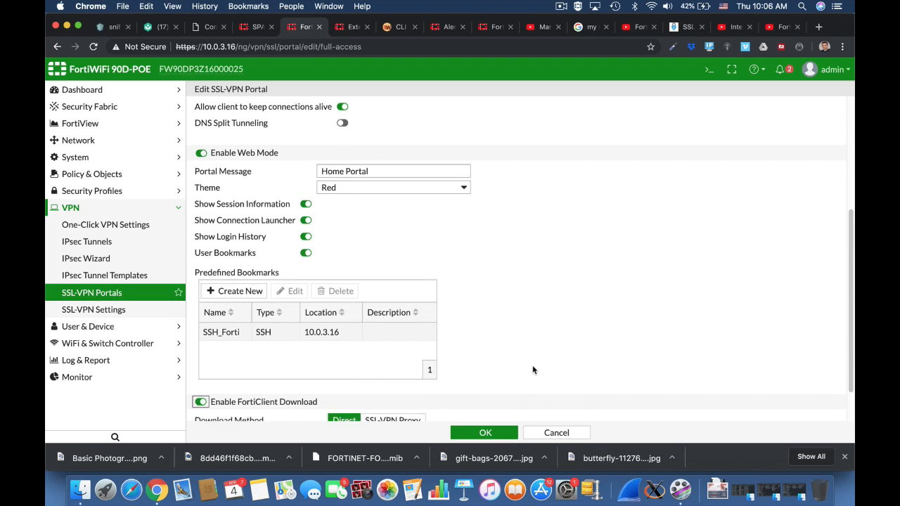
Save the full-access portal settings
scroll(534, 367, down, 2)
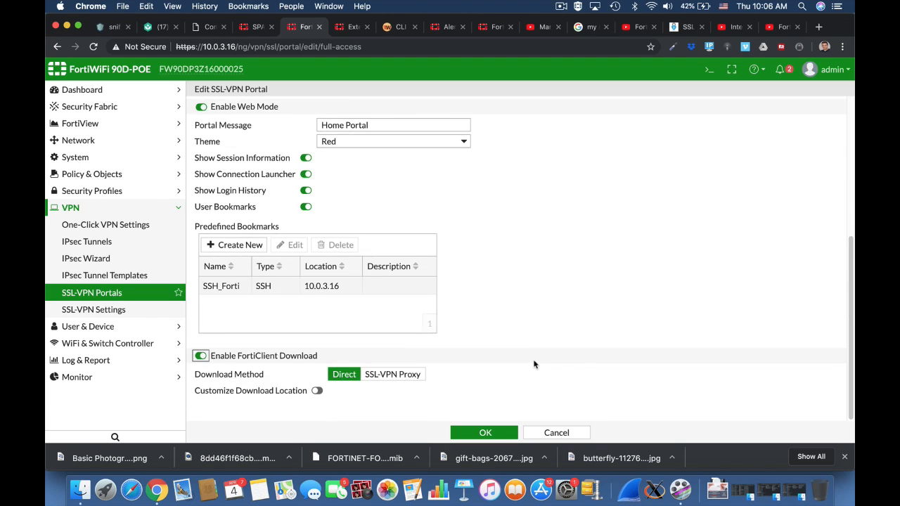
click(485, 433)
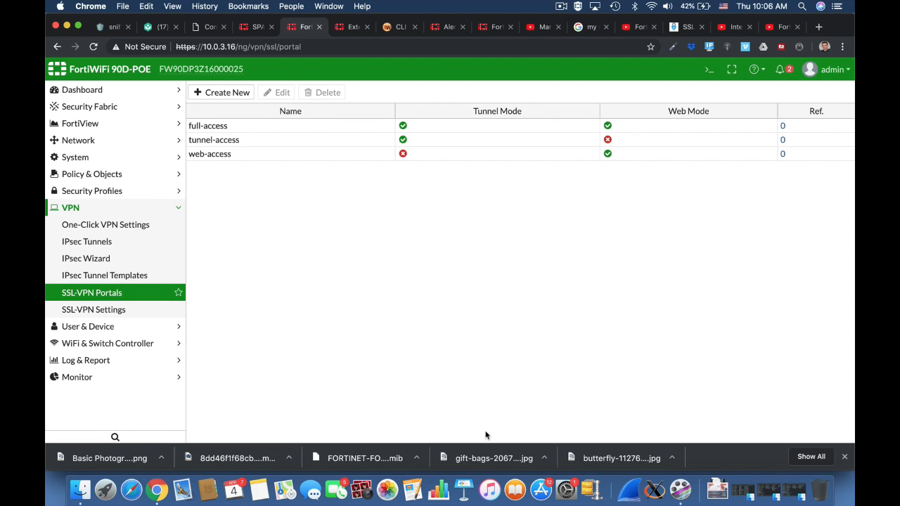
In the SSL-VPN settings, set the listening interface to wan1 and the listen port to 10443
click(142, 313)
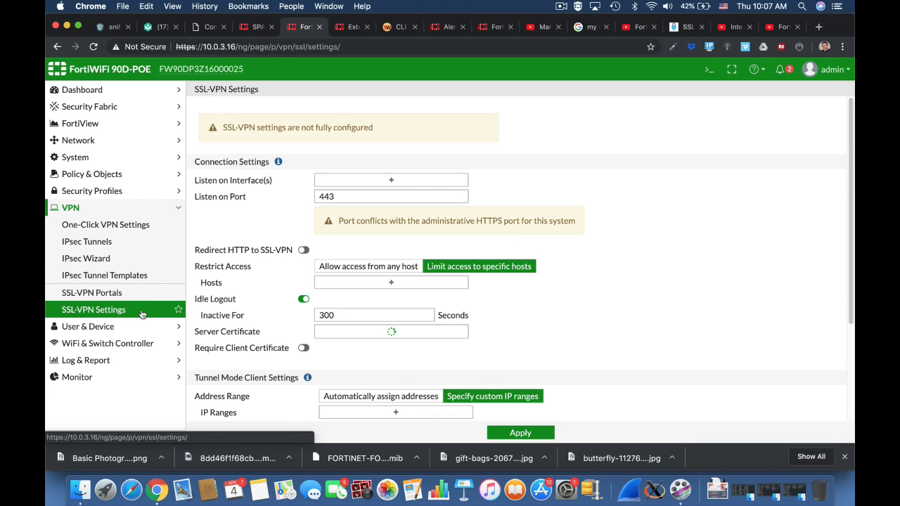
click(392, 180)
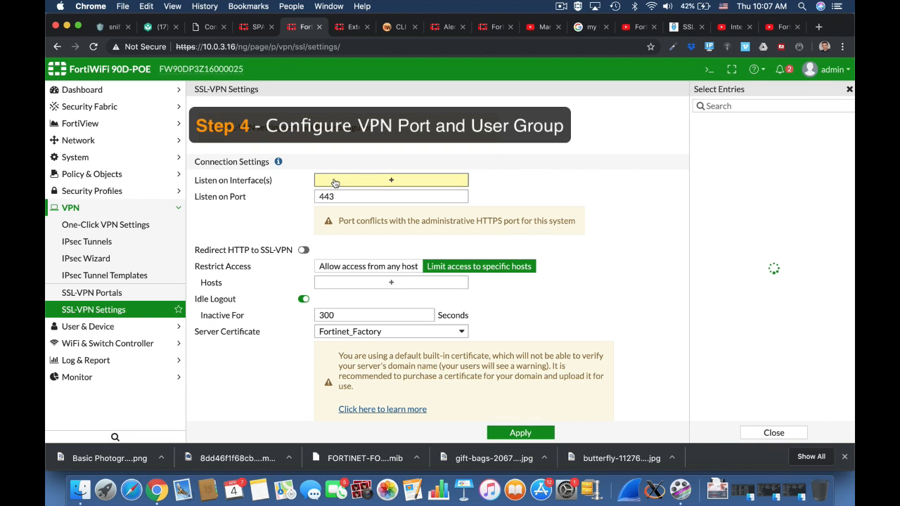
click(714, 121)
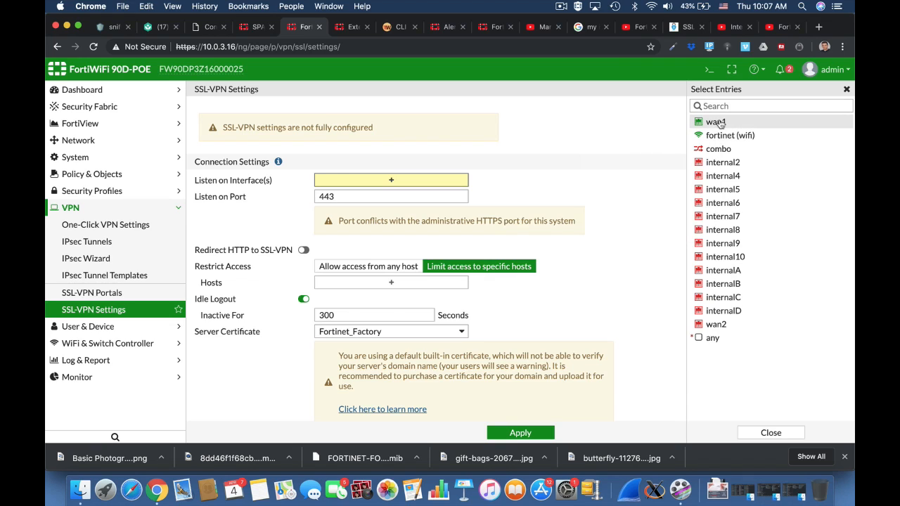
click(321, 209)
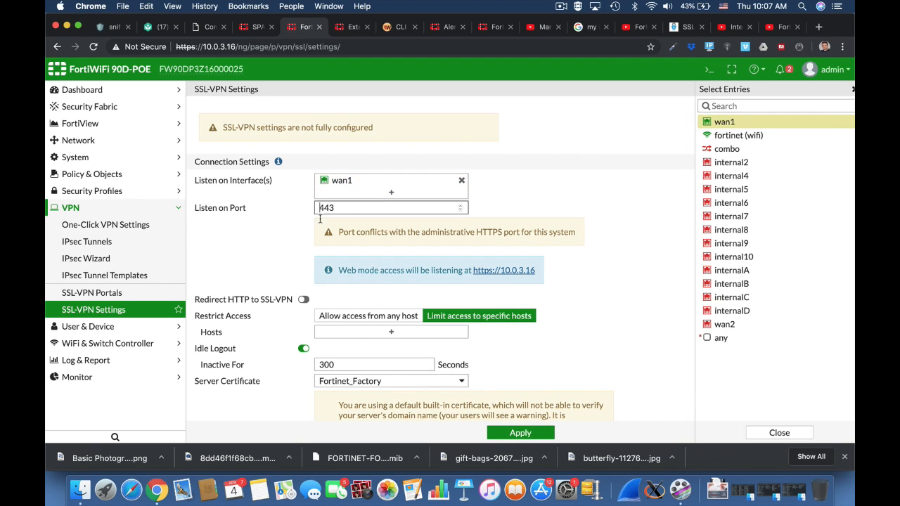
text(10)
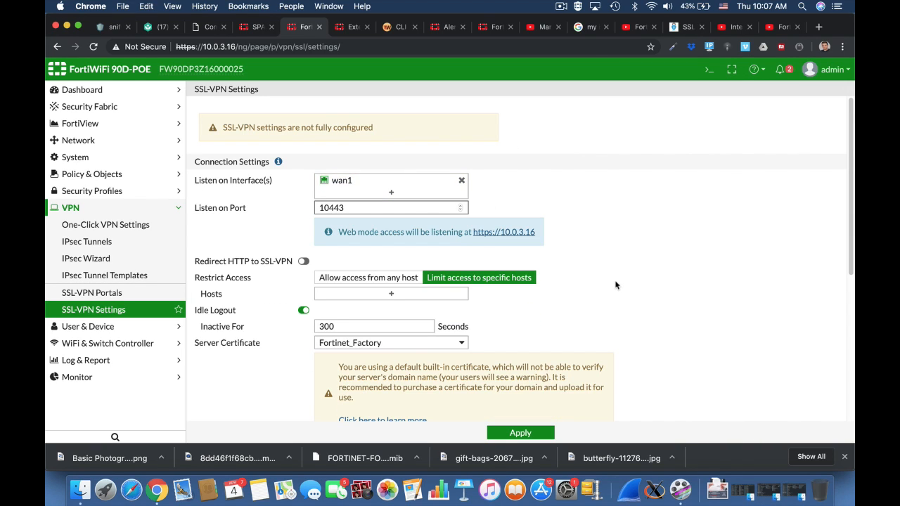
Allow SSL-VPN access from any host
click(616, 285)
scroll(627, 320, down, 5)
click(411, 133)
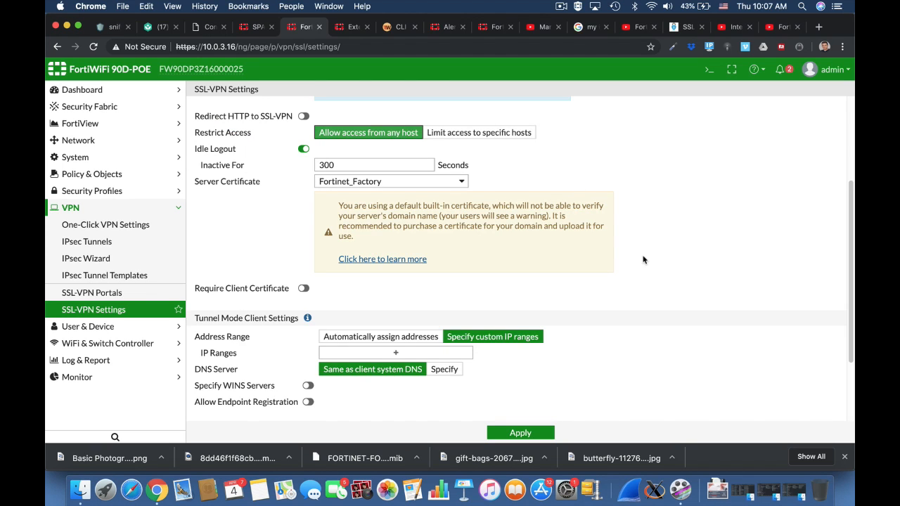
Set the tunnel mode client IP range to SSLVPN_TUNNEL_ADDR1
scroll(643, 260, down, 3)
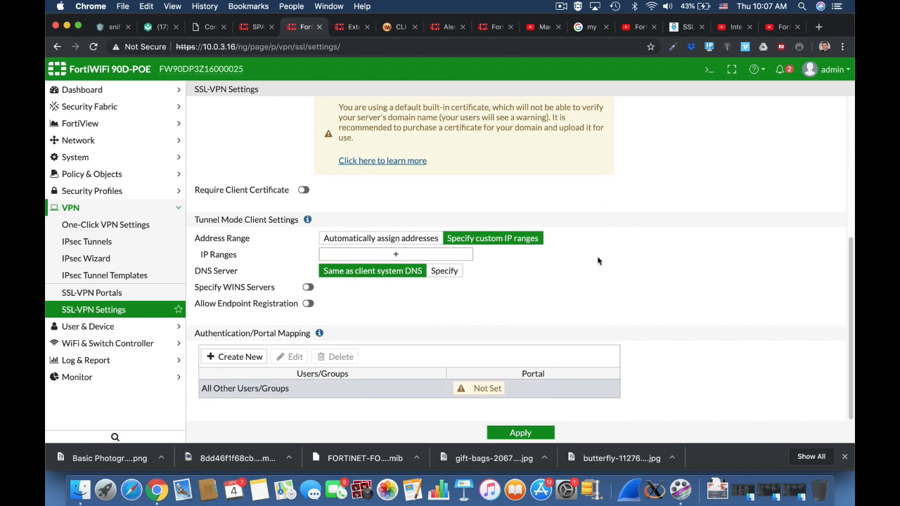
click(416, 254)
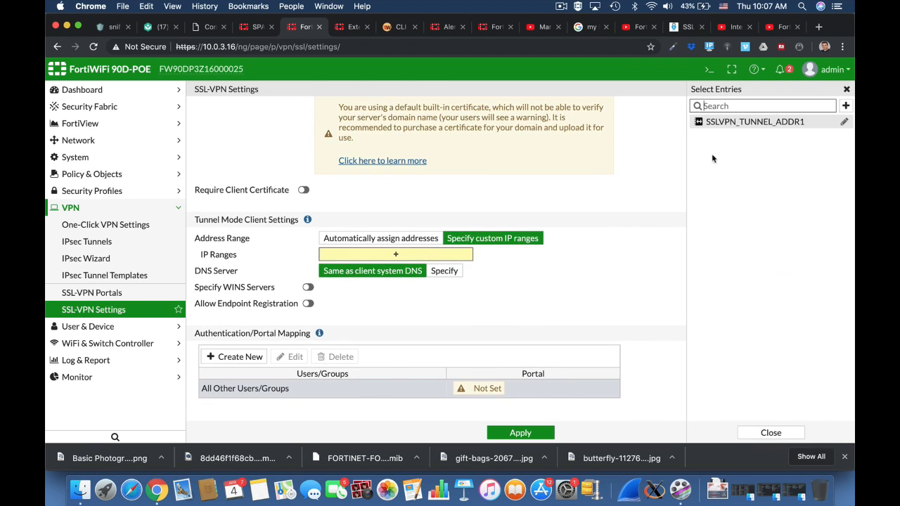
click(755, 121)
click(629, 312)
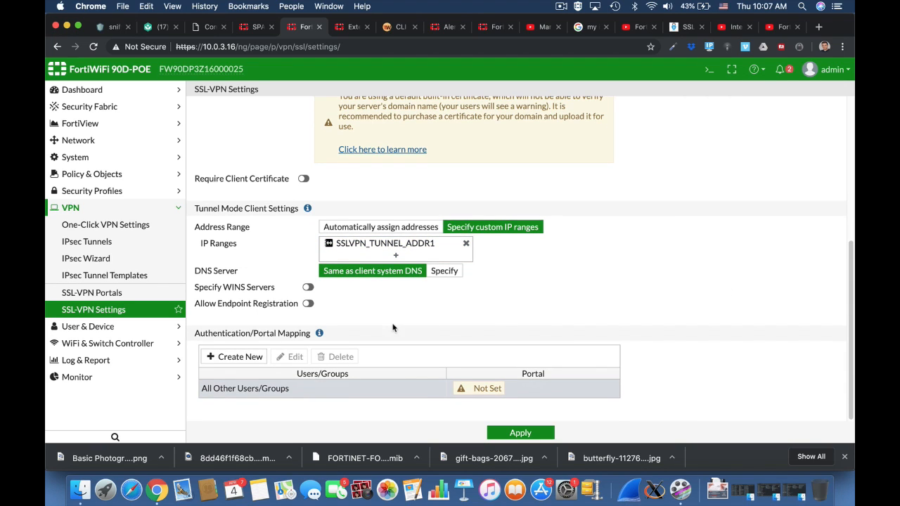
Add an authentication/portal mapping that assigns the ssl users group to the full-access portal
click(240, 358)
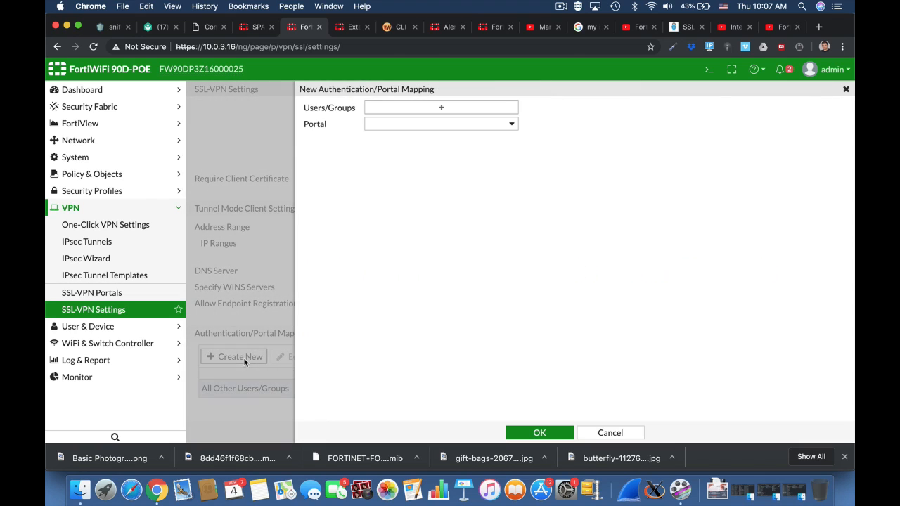
click(430, 107)
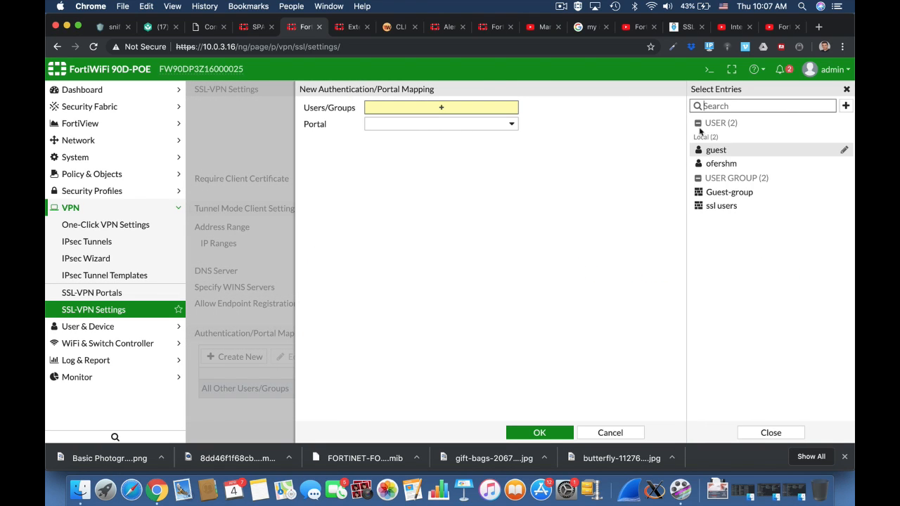
click(717, 208)
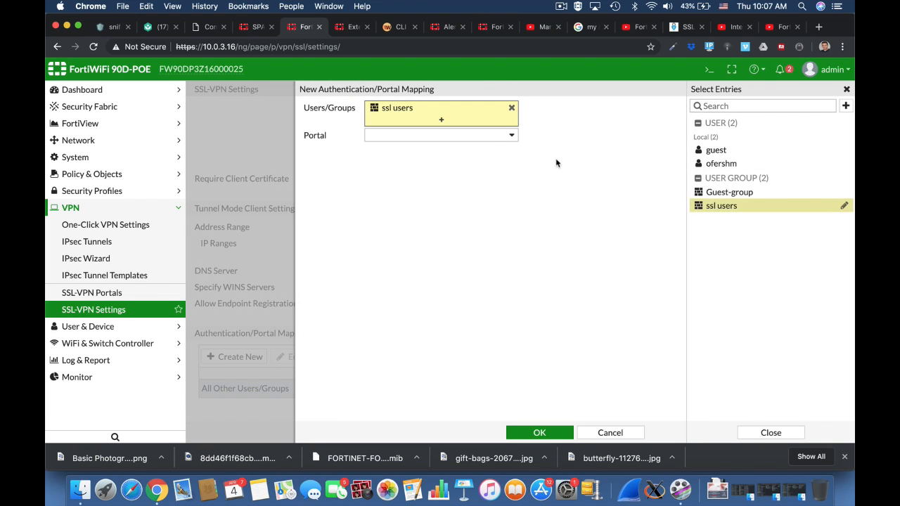
click(507, 136)
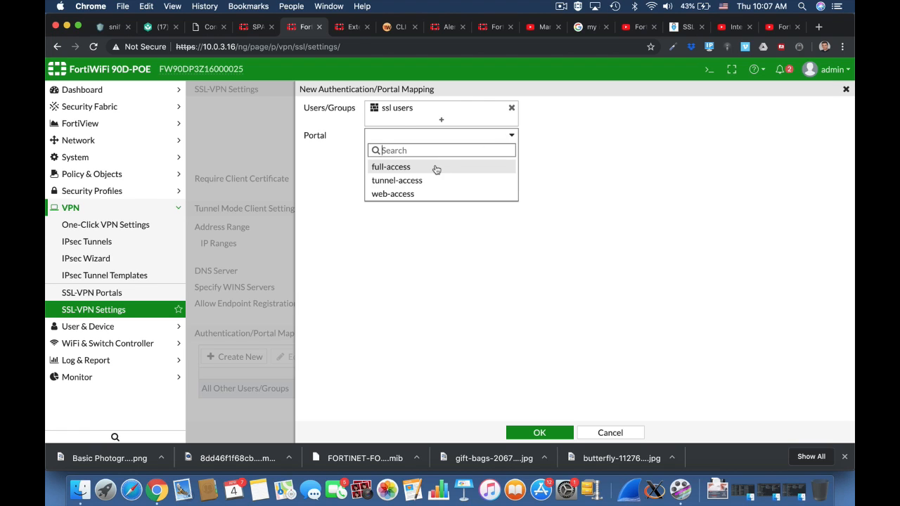
click(435, 168)
click(540, 433)
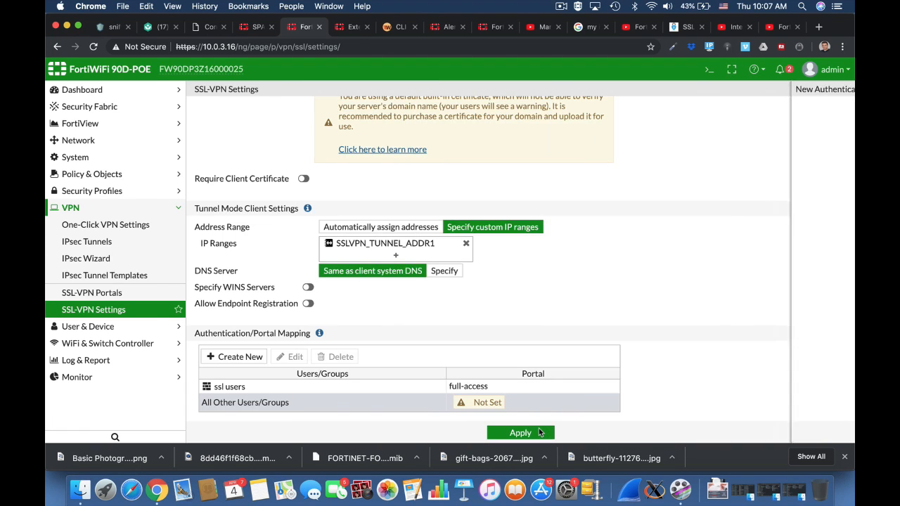
Map all other users and groups to the web-access portal and apply the SSL-VPN settings, accepting the certificate warning
click(479, 404)
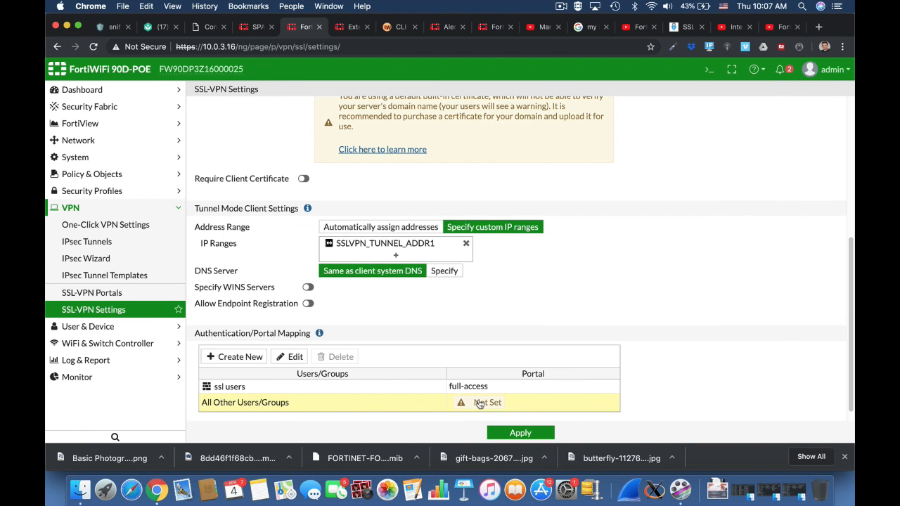
double_click(479, 404)
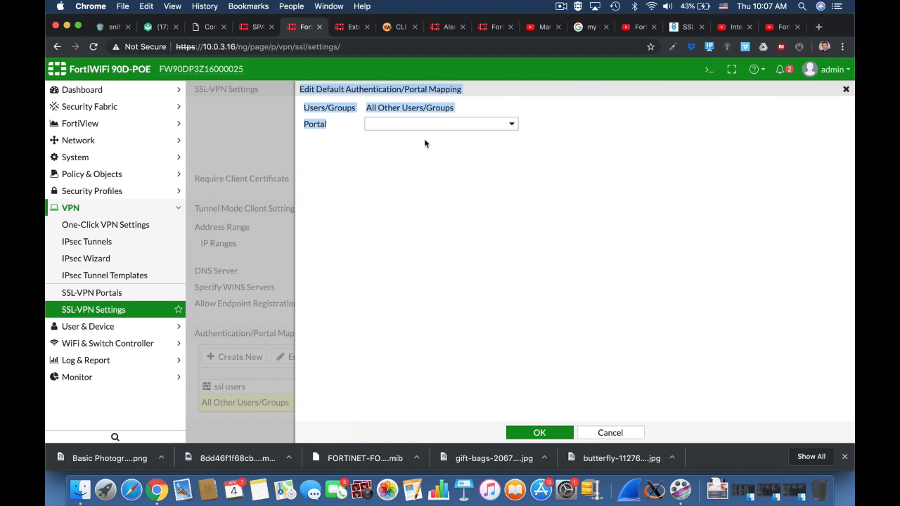
click(416, 126)
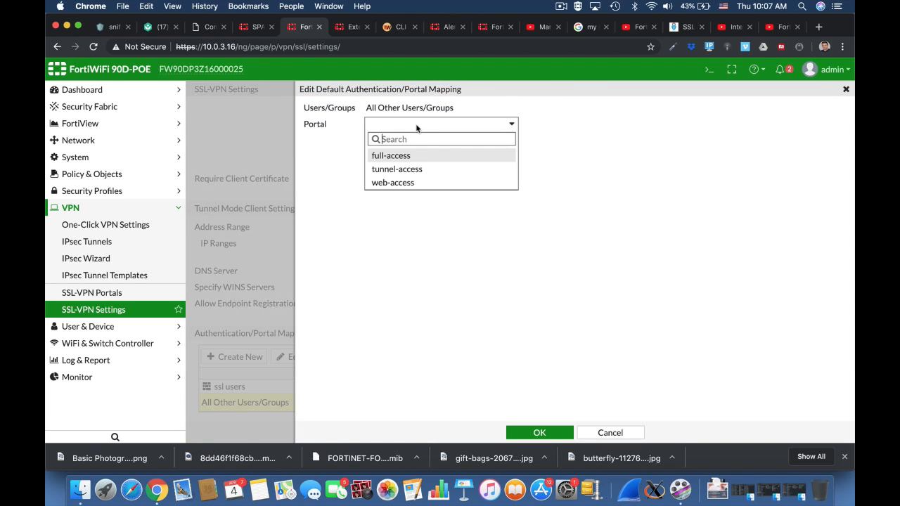
click(413, 182)
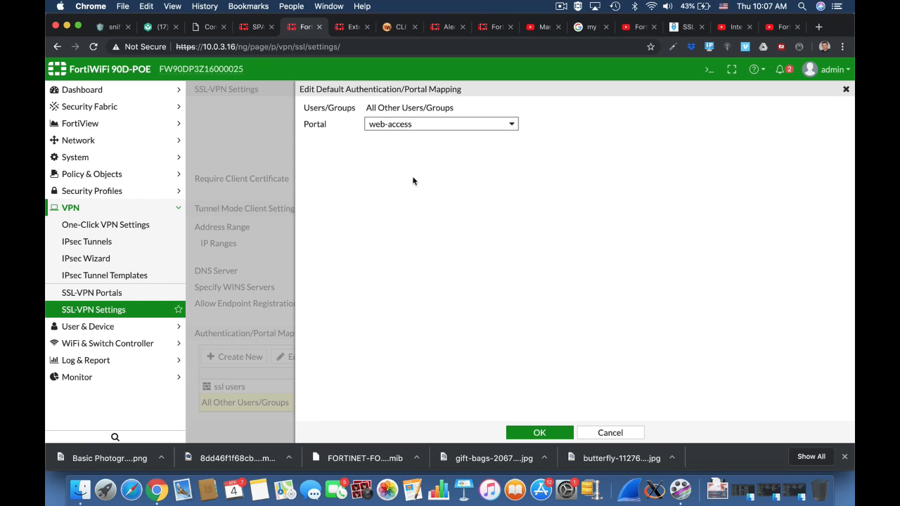
click(532, 430)
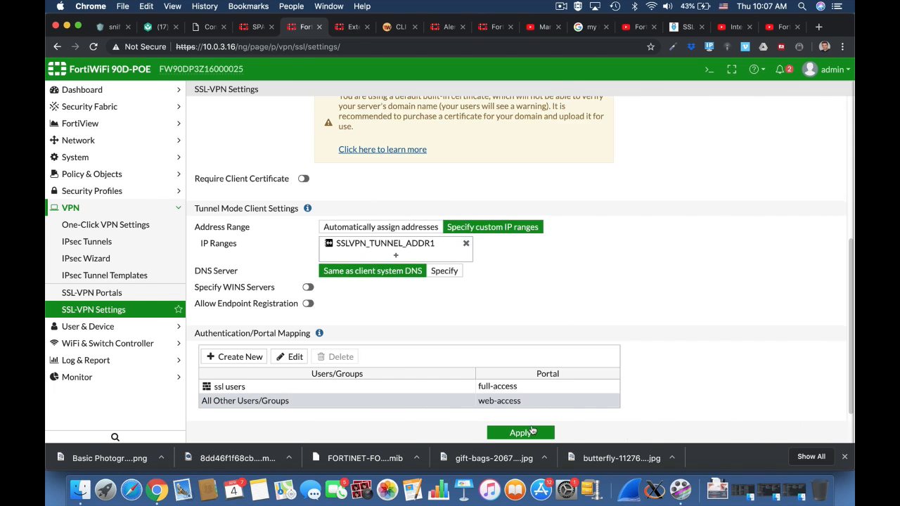
click(541, 432)
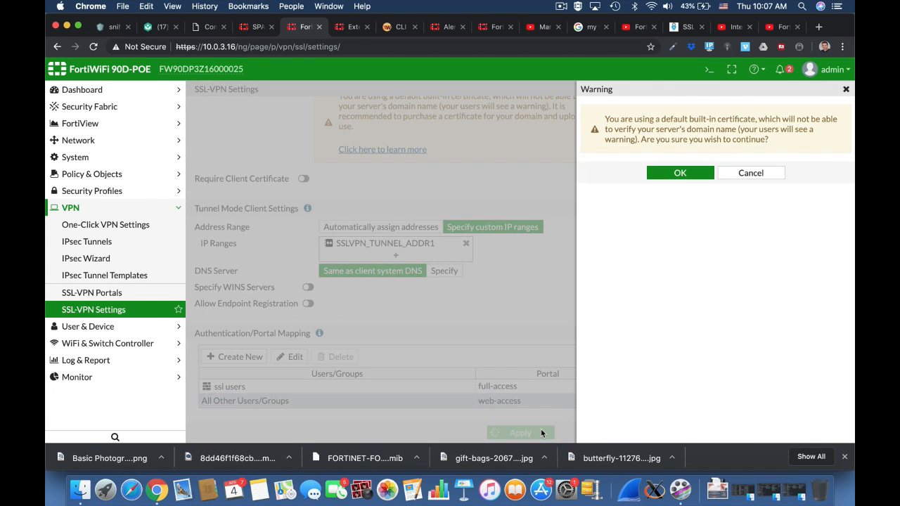
click(681, 173)
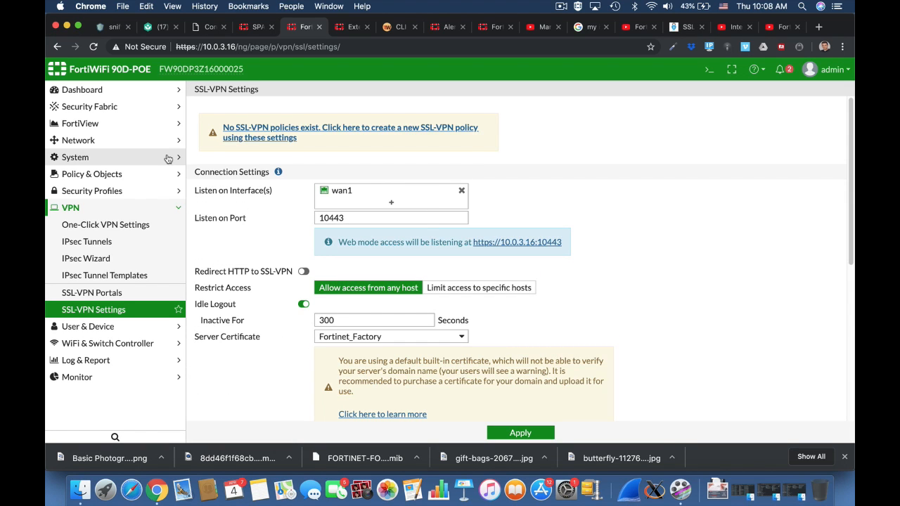
Create a new IPv4 policy named SSL-VPN
click(152, 175)
click(140, 191)
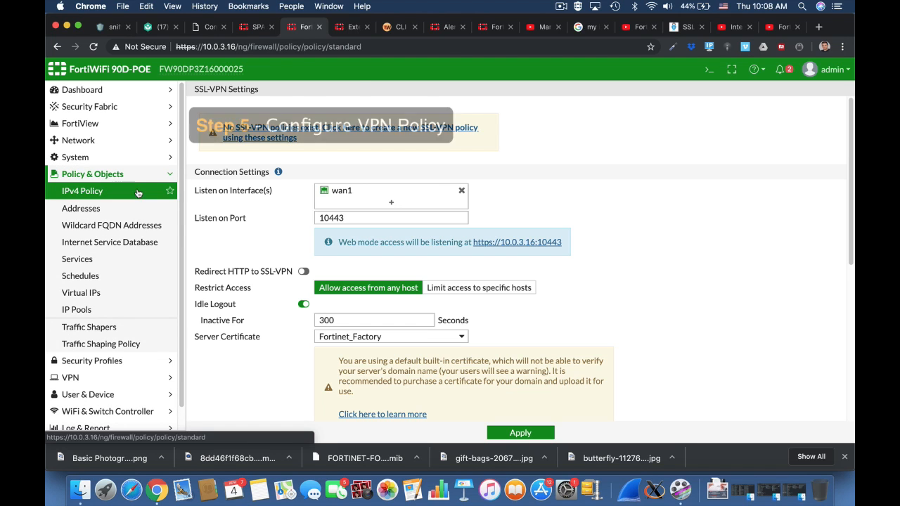
click(230, 93)
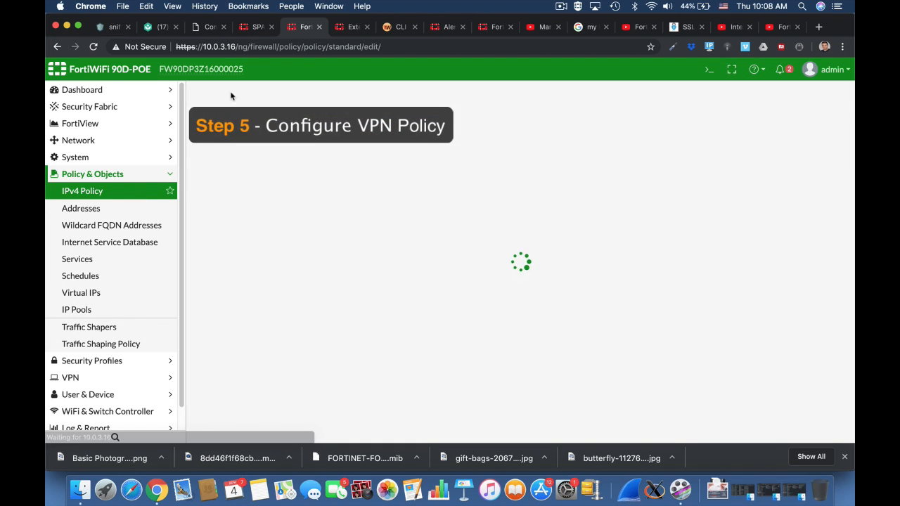
click(293, 122)
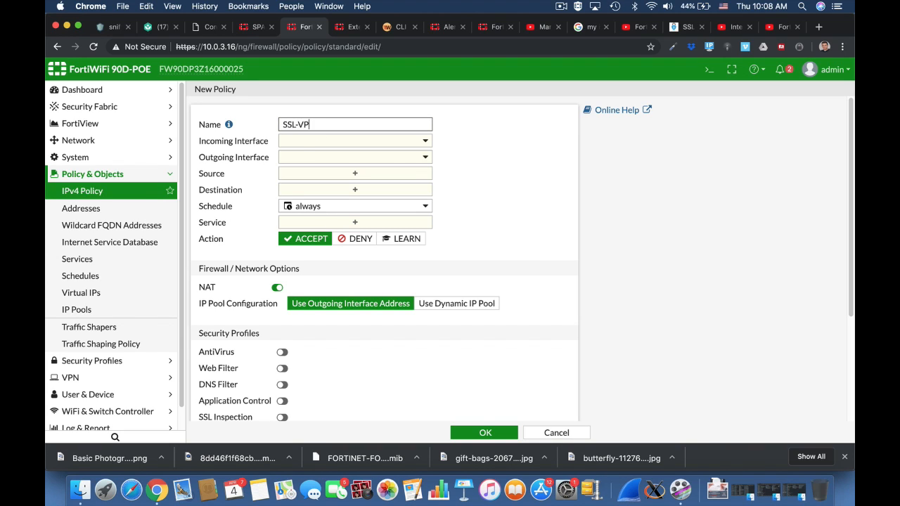
Set the policy's incoming interface to the SSL-VPN tunnel interface (ssl.root) and outgoing interface to wan1
click(313, 141)
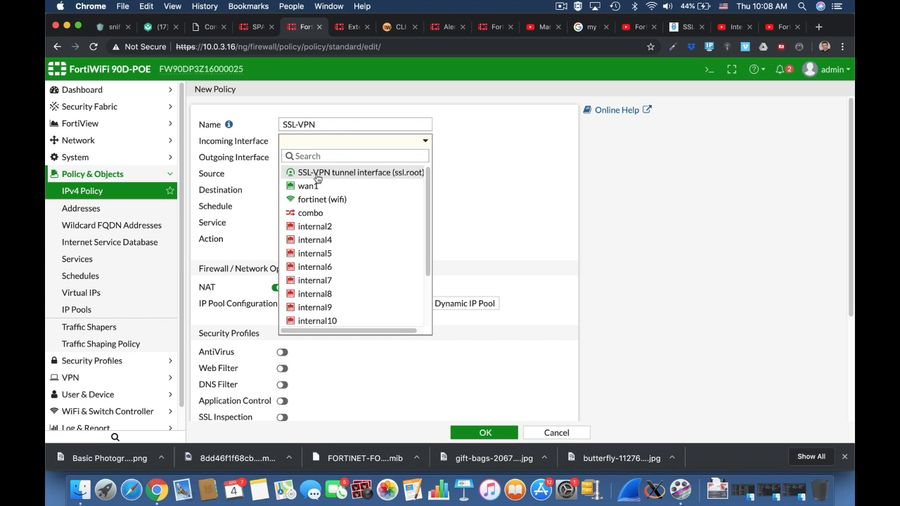
click(317, 176)
click(330, 157)
click(358, 205)
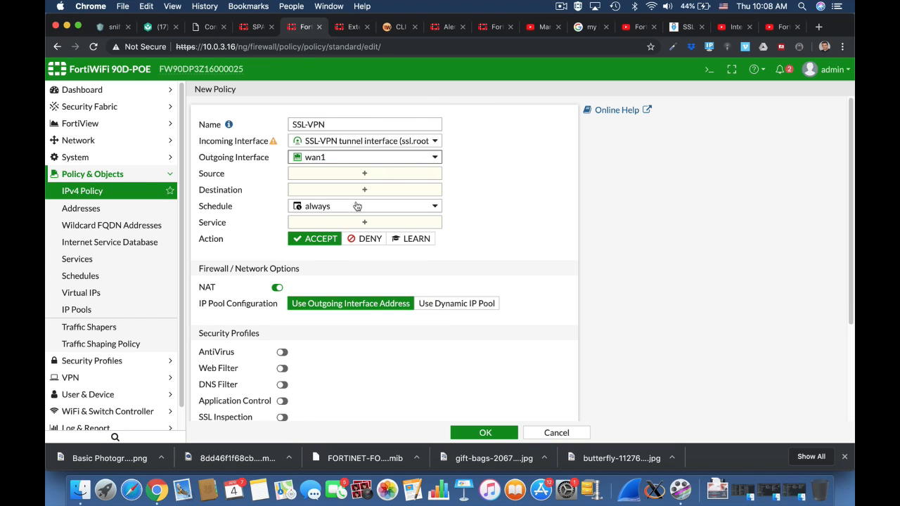
Set the policy source to the all address and the ssl users group
click(384, 174)
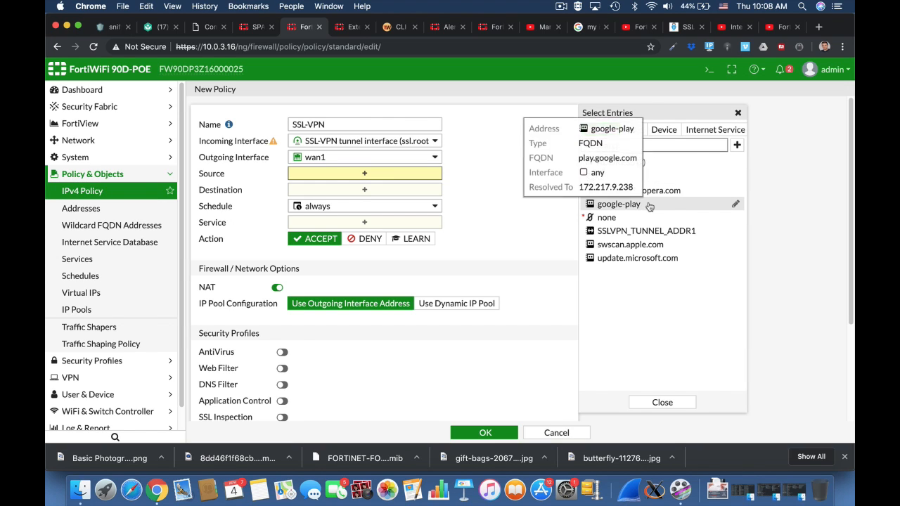
click(609, 177)
click(635, 130)
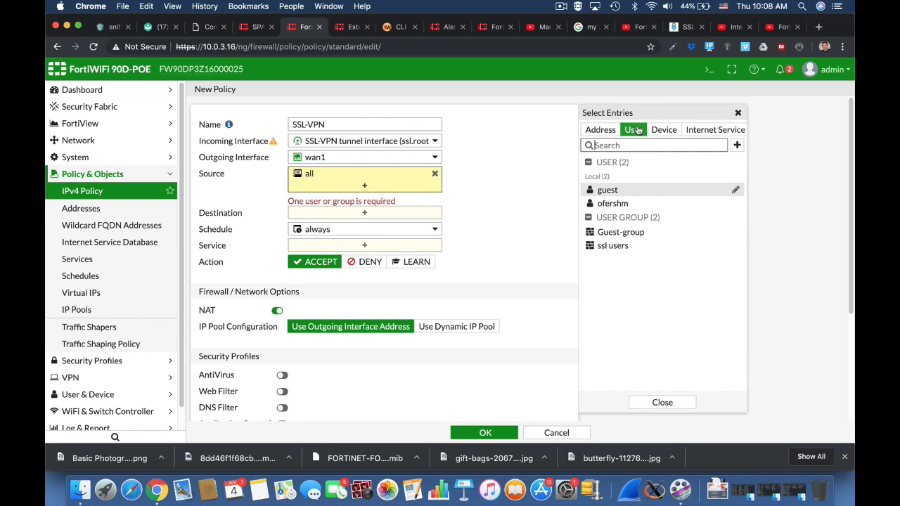
click(616, 245)
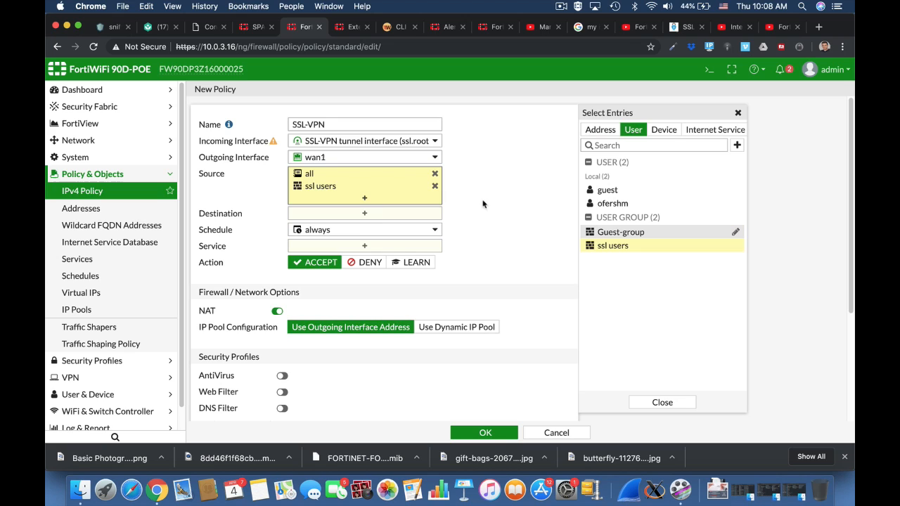
Set the policy destination to the all address and the service to ALL
click(356, 214)
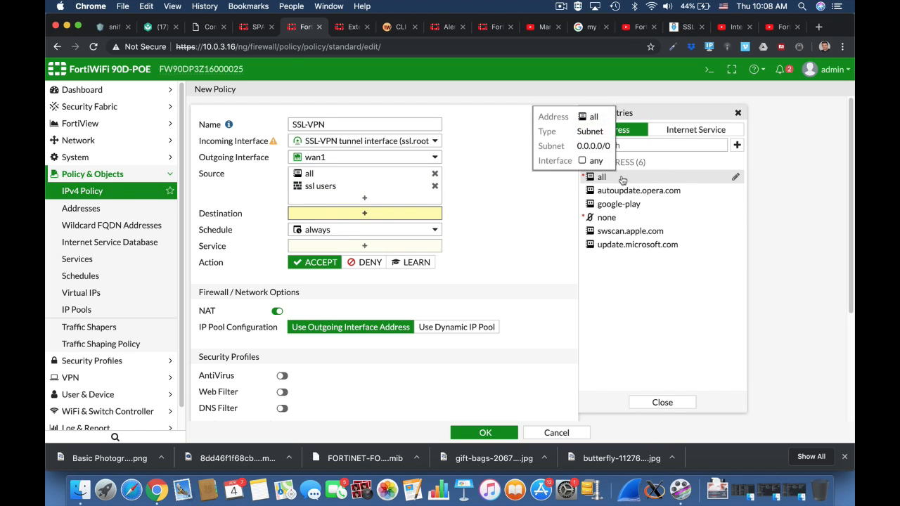
click(623, 180)
click(376, 257)
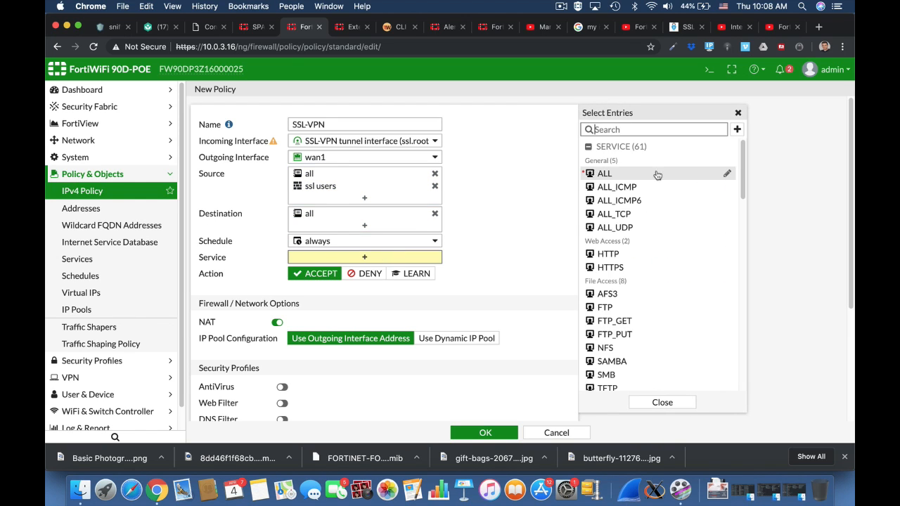
click(606, 175)
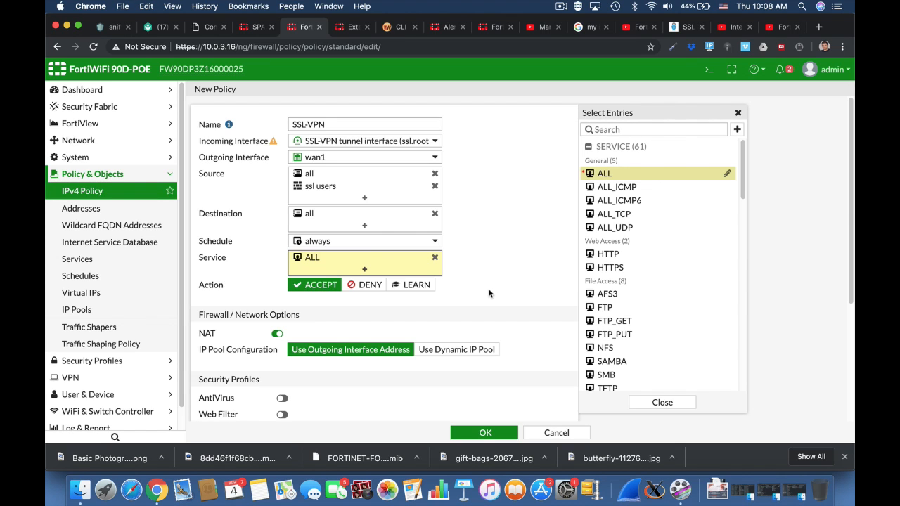
Save the SSL-VPN policy, accepting the built-in certificate warning
scroll(489, 293, down, 5)
click(484, 432)
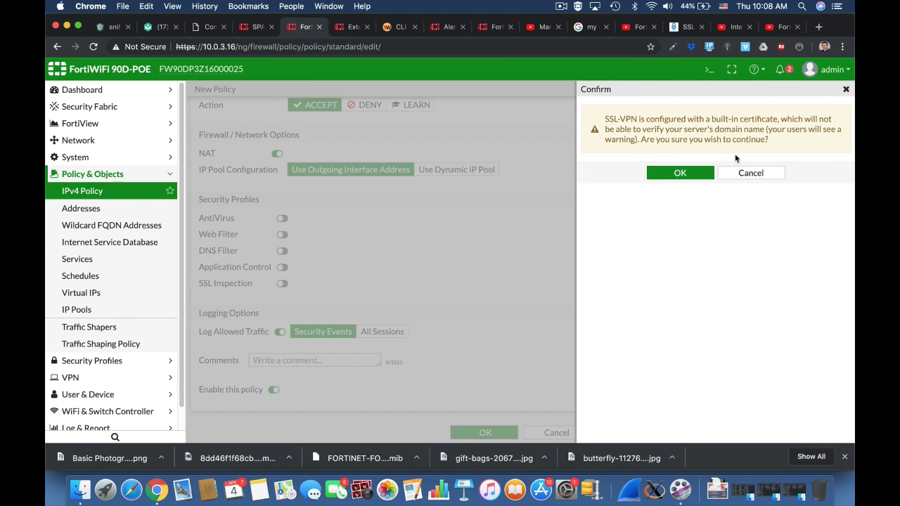
click(680, 173)
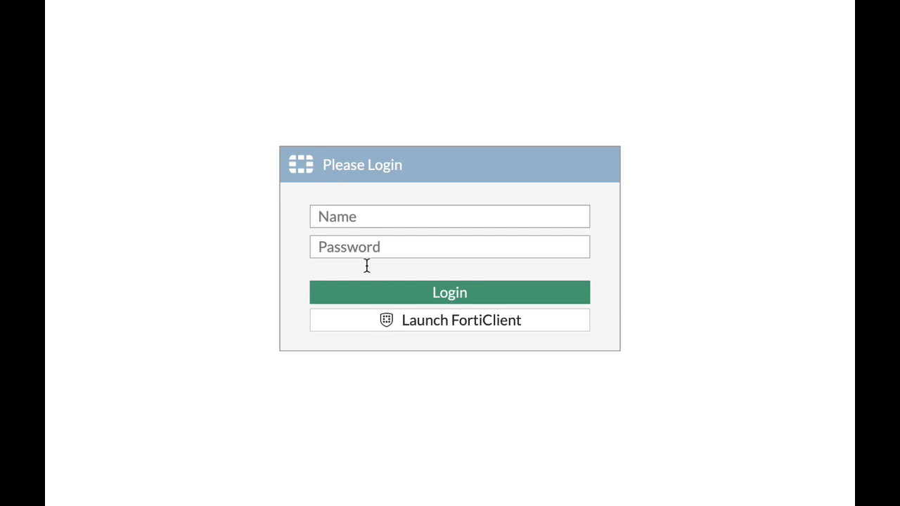
Log in to the SSL-VPN web portal with the VPN user's name and password
click(354, 219)
text(ofer)
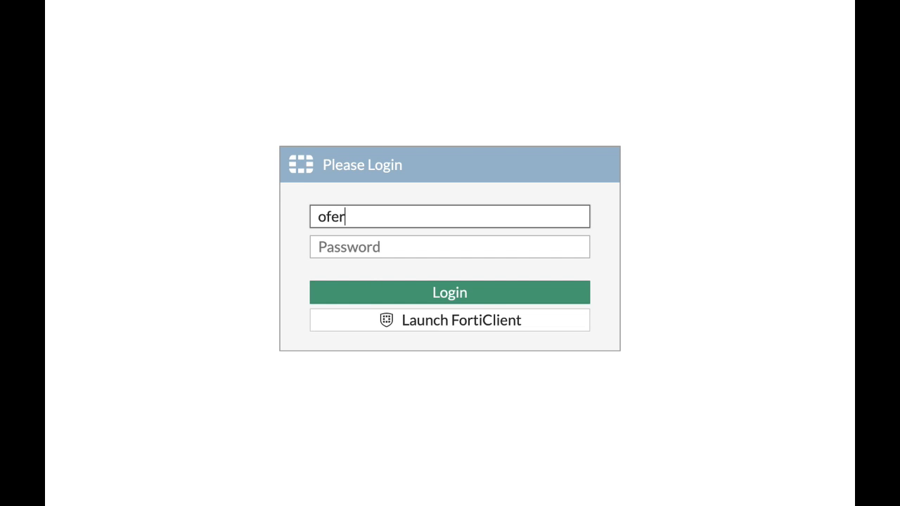
key(Tab)
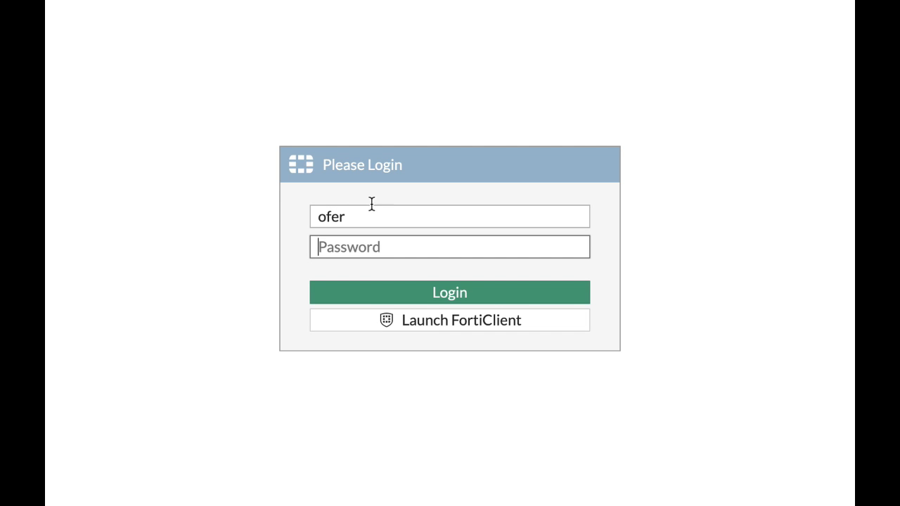
click(353, 217)
text(shm)
key(Tab)
text(•)
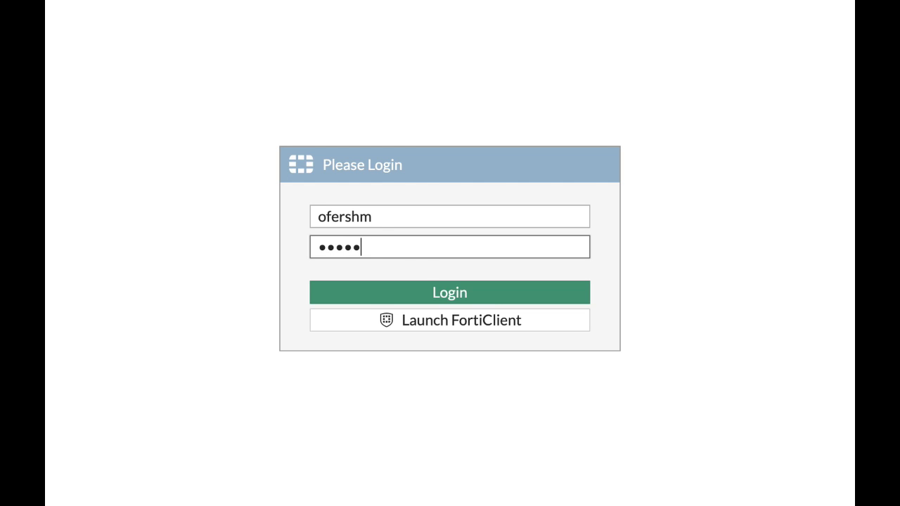
text(••••)
click(438, 296)
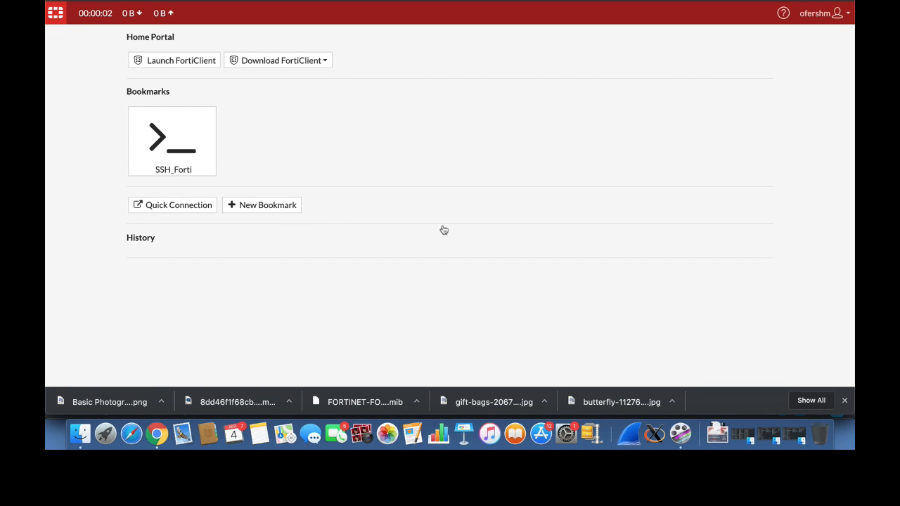
Open the SSH_Forti bookmark and sign in with the administrator credentials
click(200, 168)
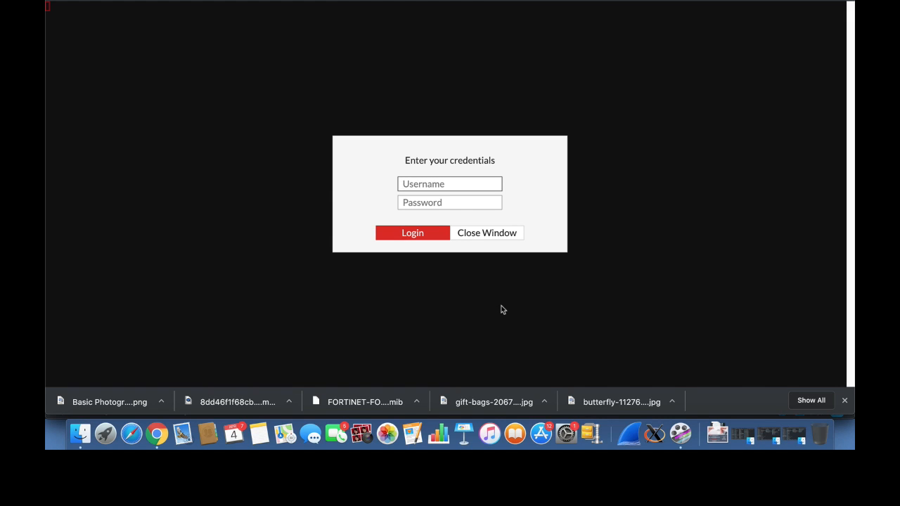
text(admin)
key(Return)
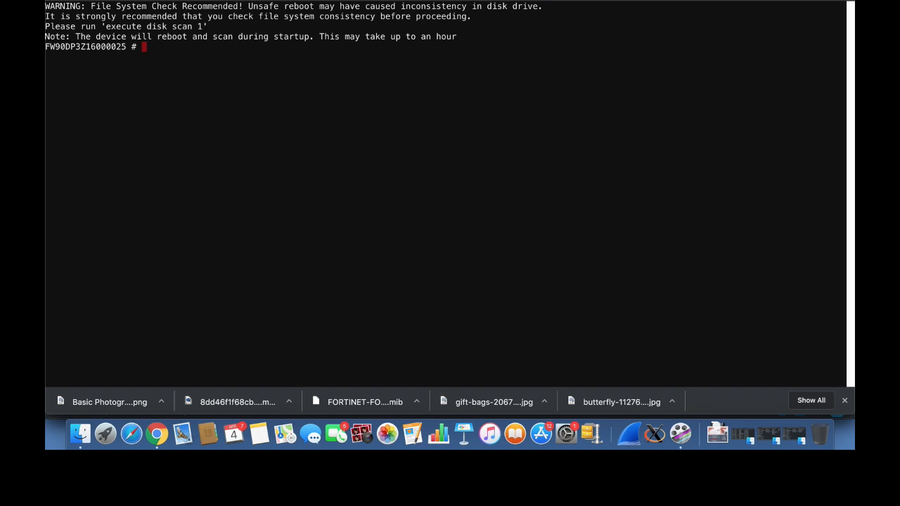
Run show system interface in the SSH session and page through the interface configuration
key(Return)
key(Return)
key(Return)
text(s)
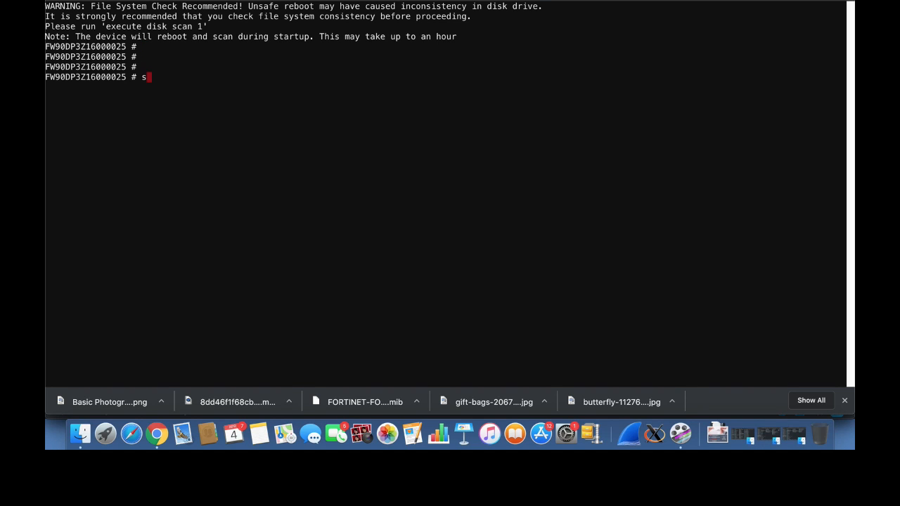
text(how system interface)
key(Return)
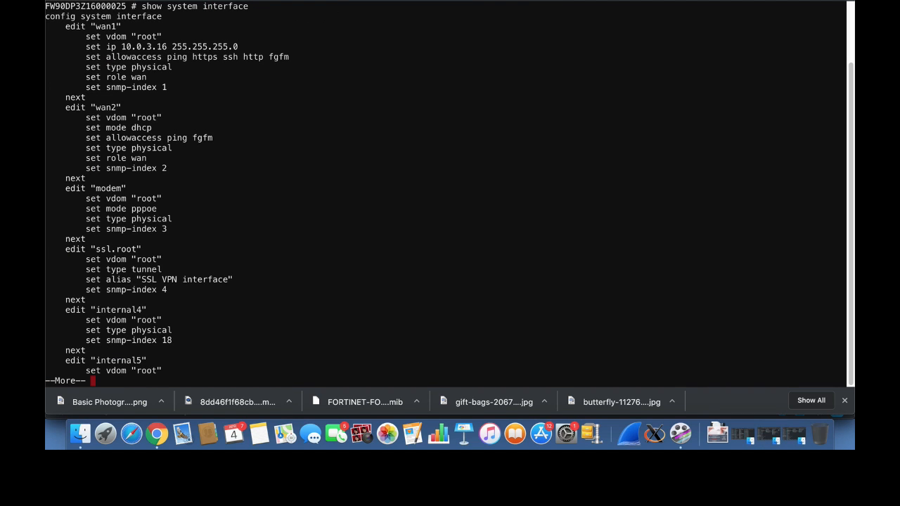
key(Return)
key(Return)
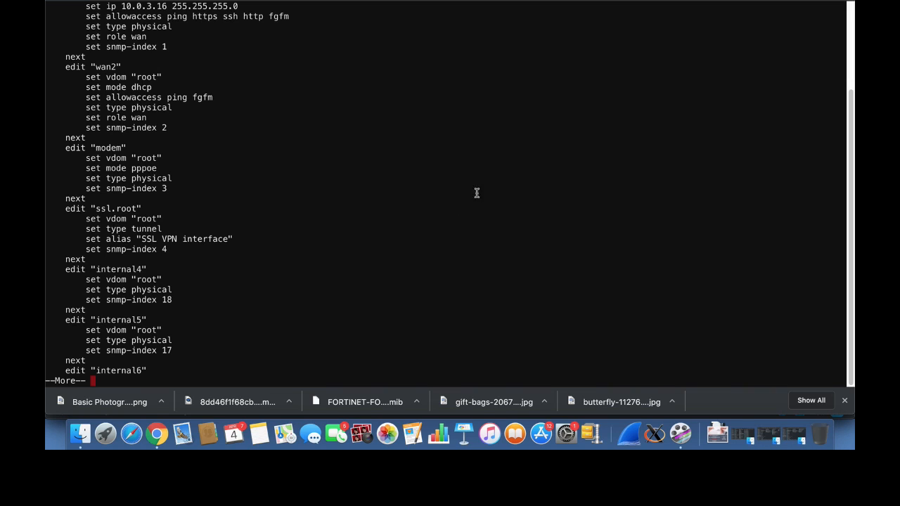
Open the default Web Application Firewall profile and enable the Cross Site Scripting (Extended) signature
click(562, 0)
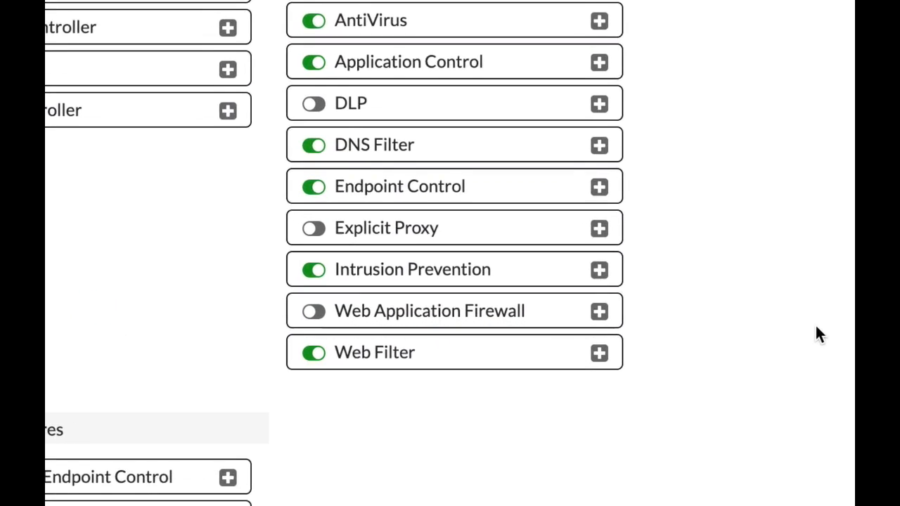
click(278, 310)
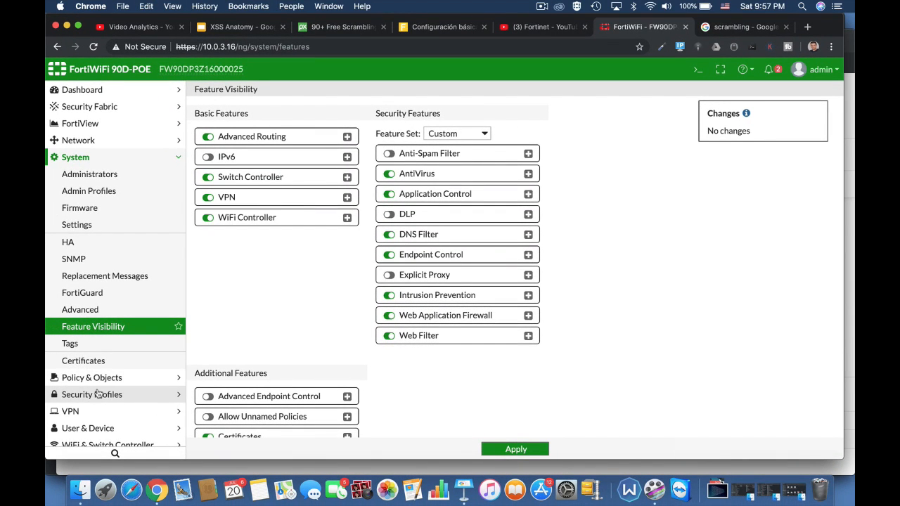
click(98, 395)
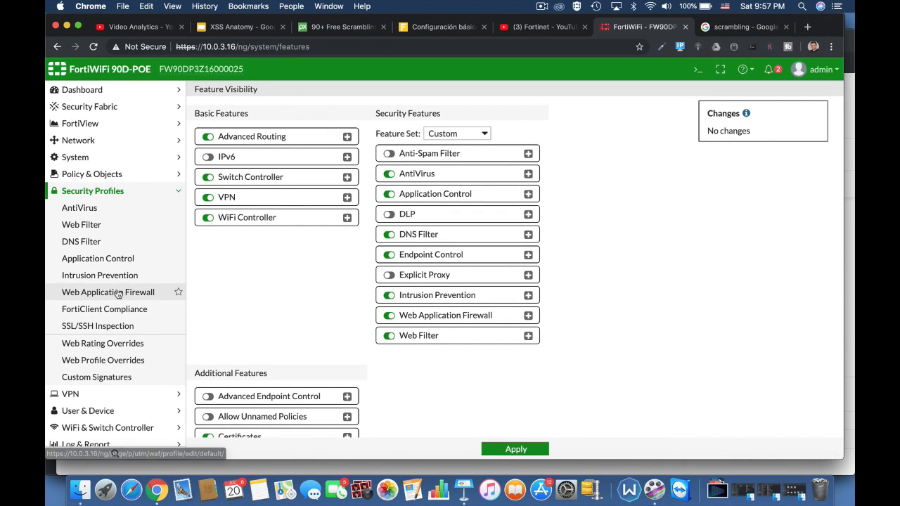
click(117, 292)
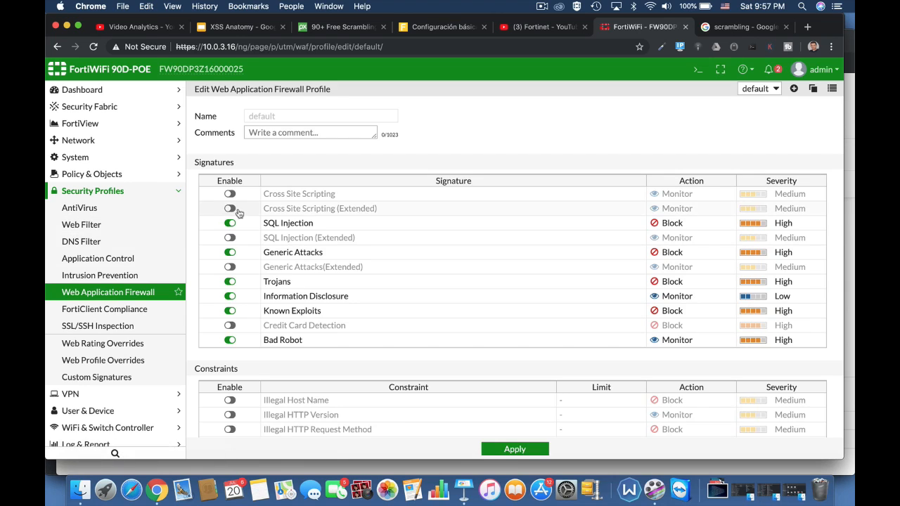
click(231, 209)
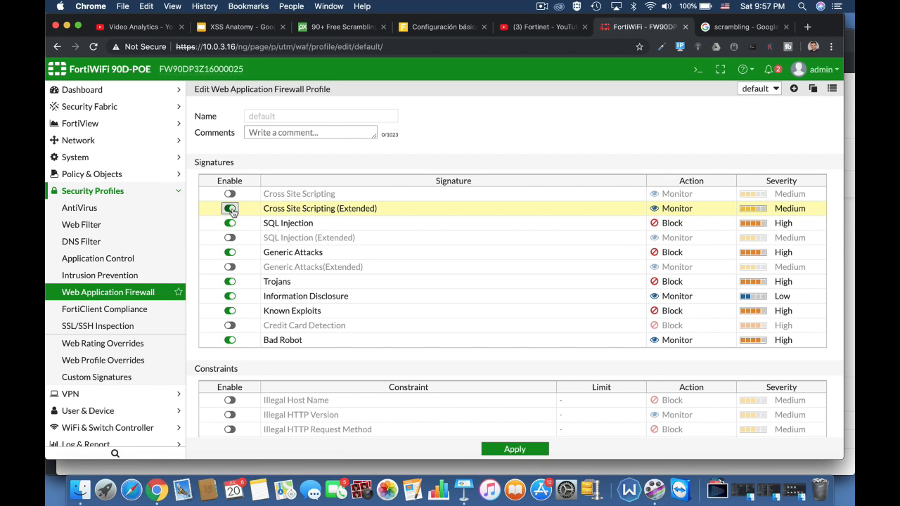
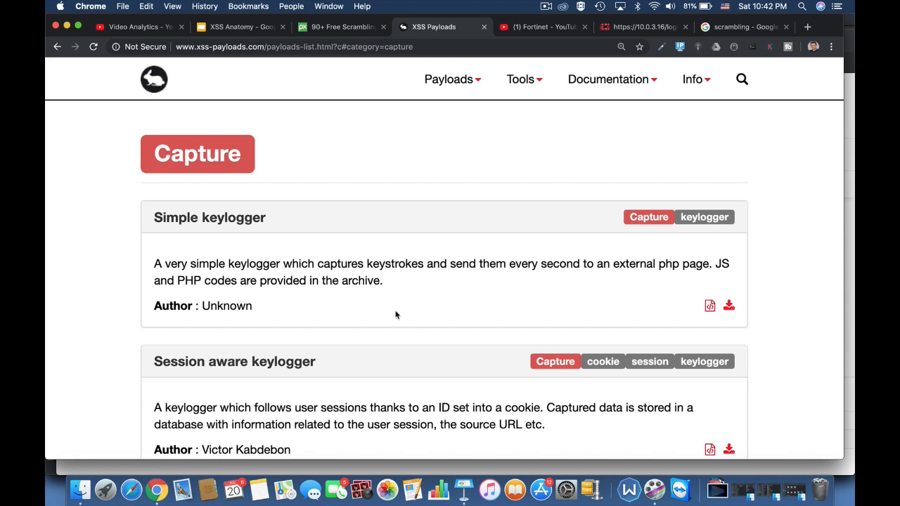
Scroll through the Capture category of XSS payloads to review the listed keylogger, screenshot and webcam payloads
scroll(396, 311, down, 5)
scroll(396, 312, down, 2)
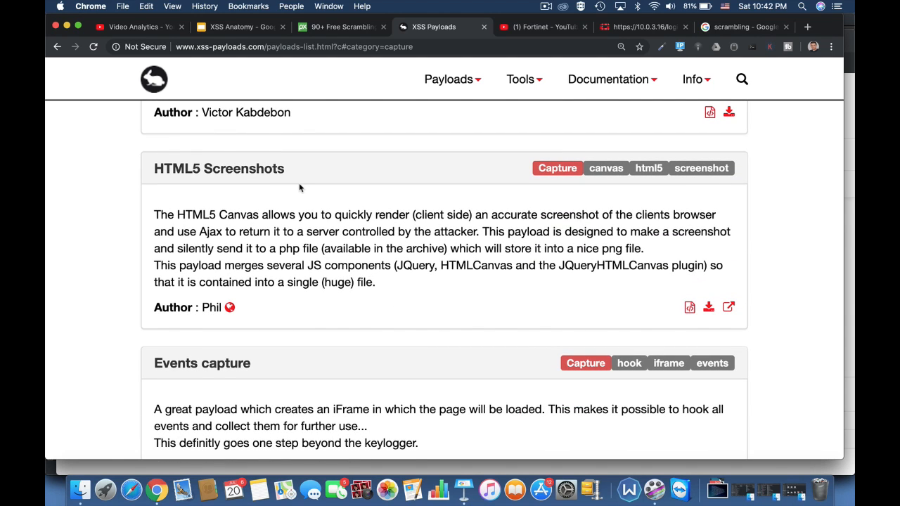
scroll(404, 384, down, 10)
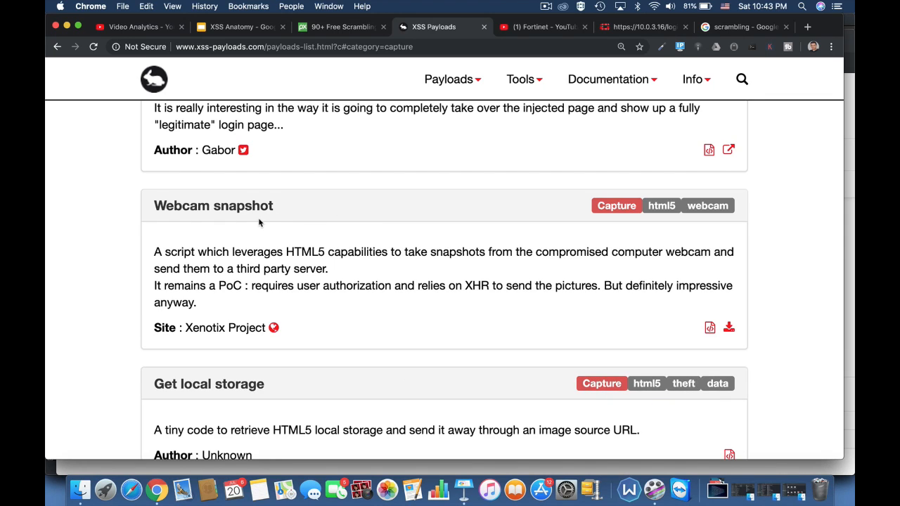
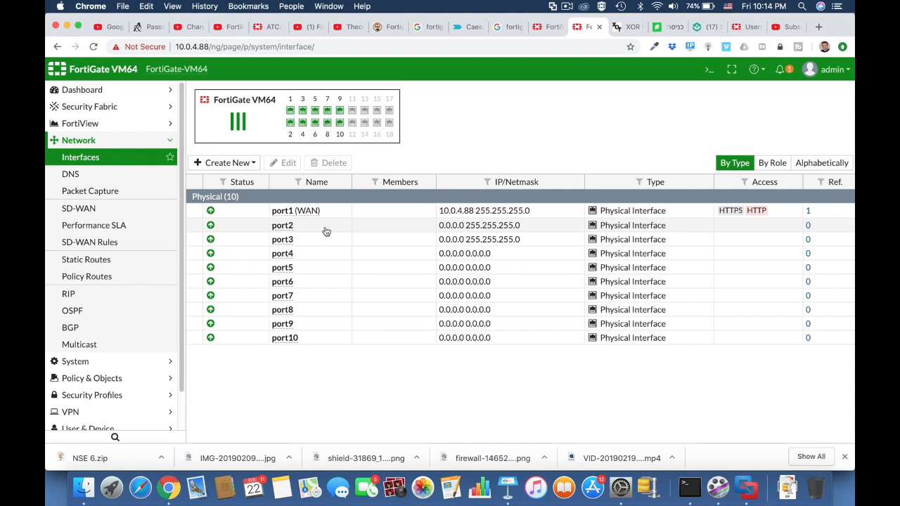
Open port2 for editing, give it the alias marketing and set its role to LAN
click(325, 231)
click(284, 162)
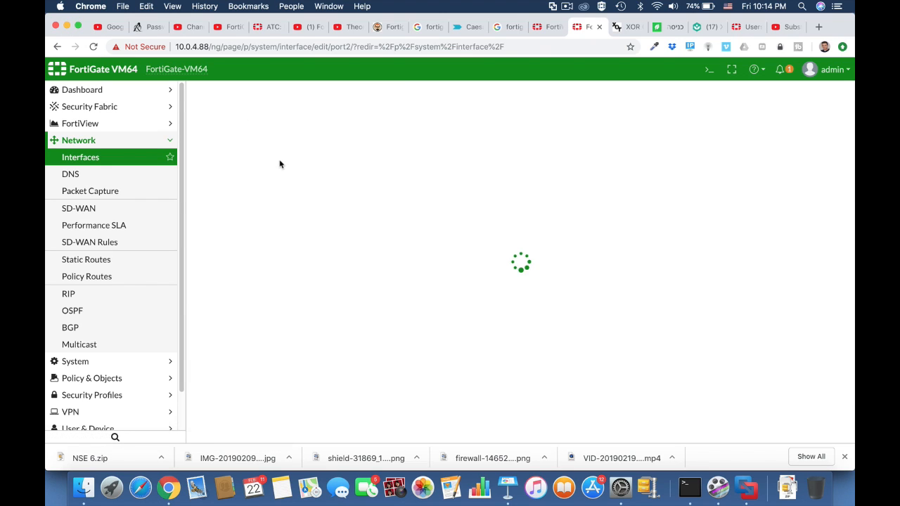
click(298, 134)
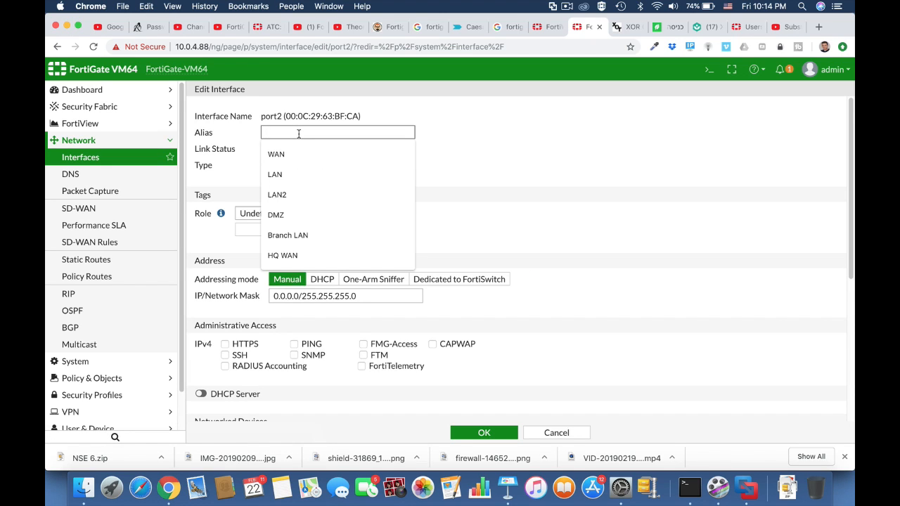
text(mar)
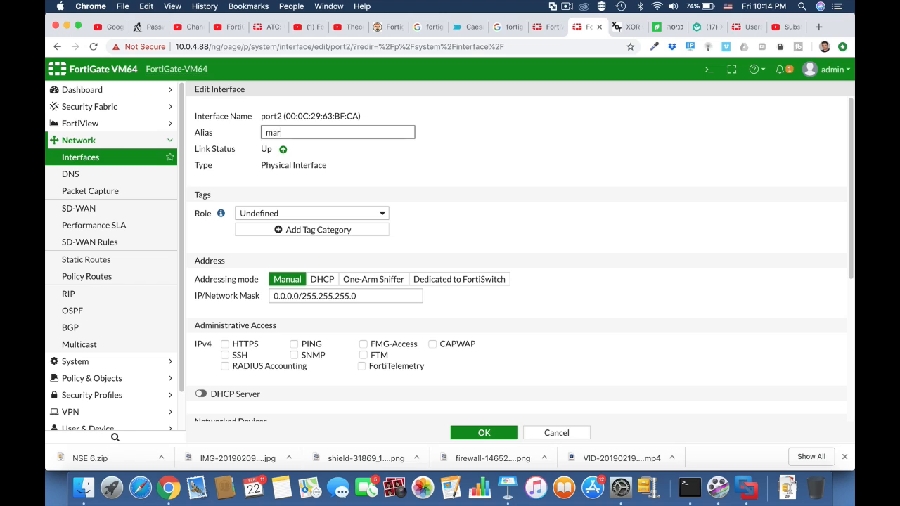
text(keting)
click(336, 213)
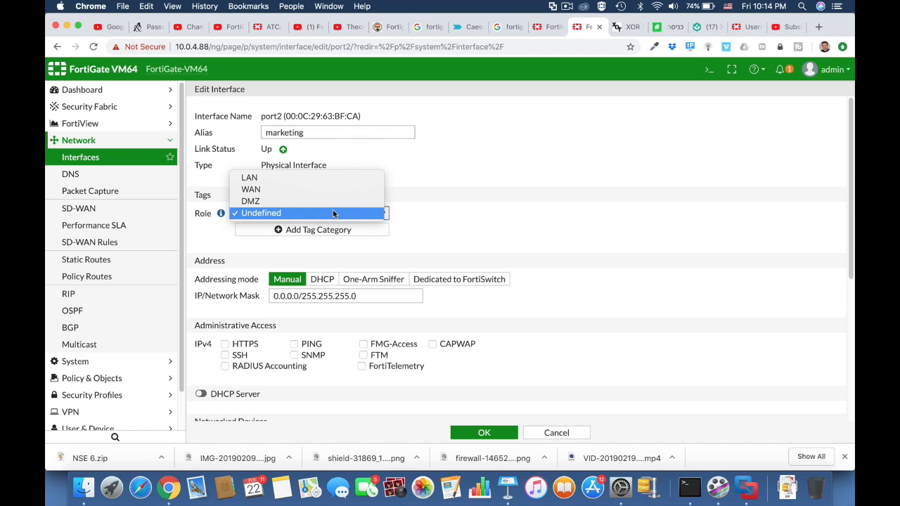
click(315, 177)
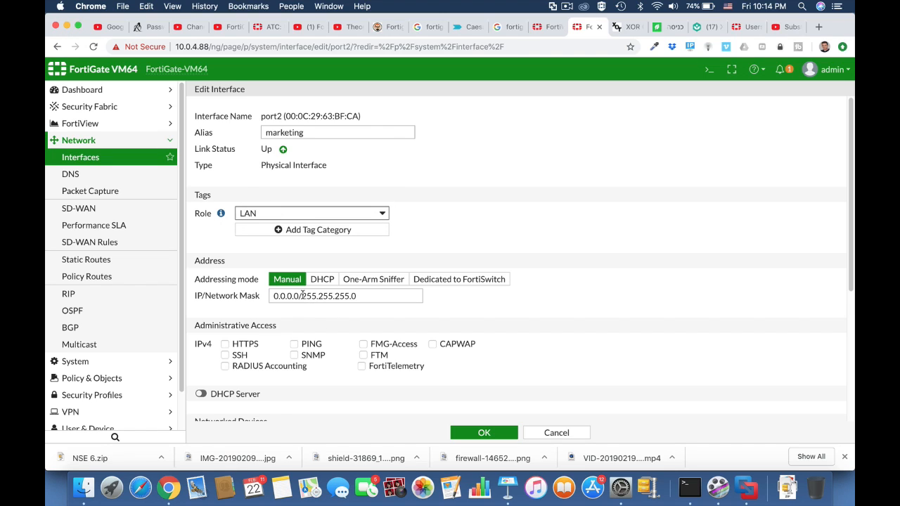
Set port2's IP/network mask to 10.0.5.1/255.255.255.0
drag(298, 296, 254, 299)
text(10.0.)
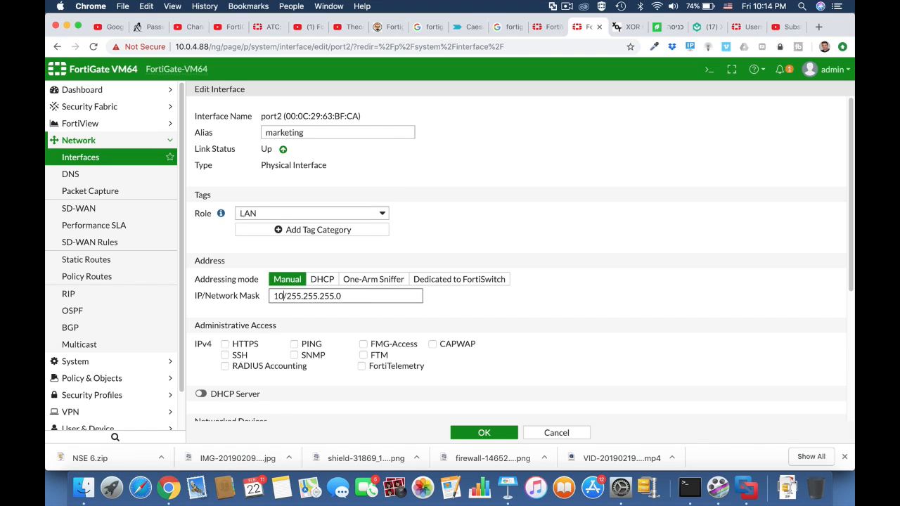
text(5.1)
Allow PING and HTTPS administrative access on port2, enable its DHCP server, and save the interface
click(294, 344)
click(225, 344)
click(200, 393)
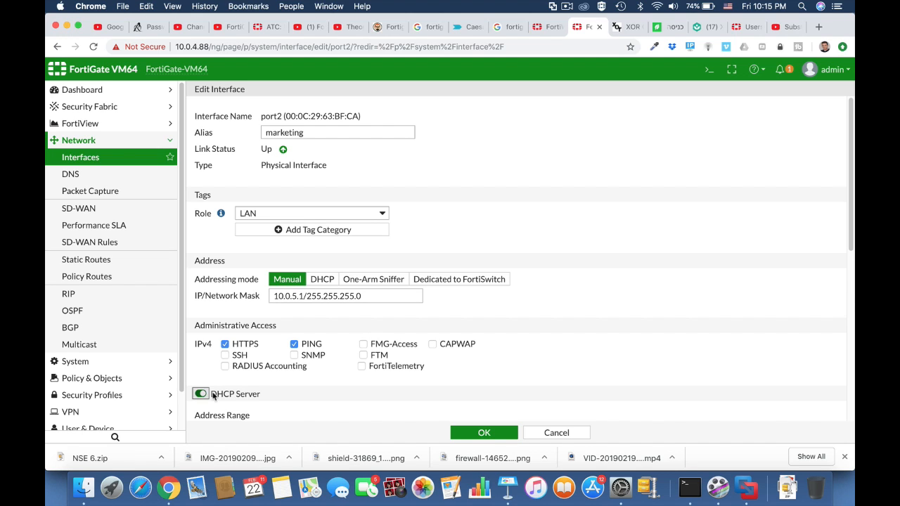
scroll(333, 372, down, 5)
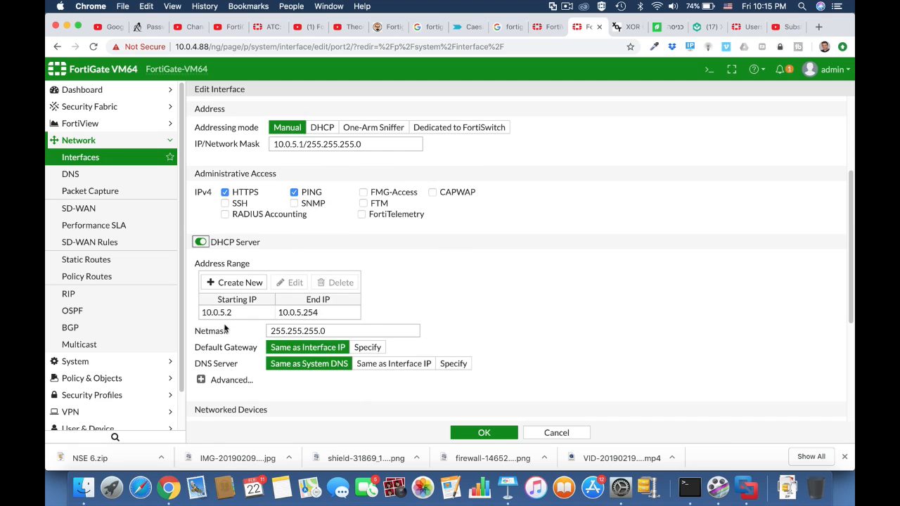
click(484, 433)
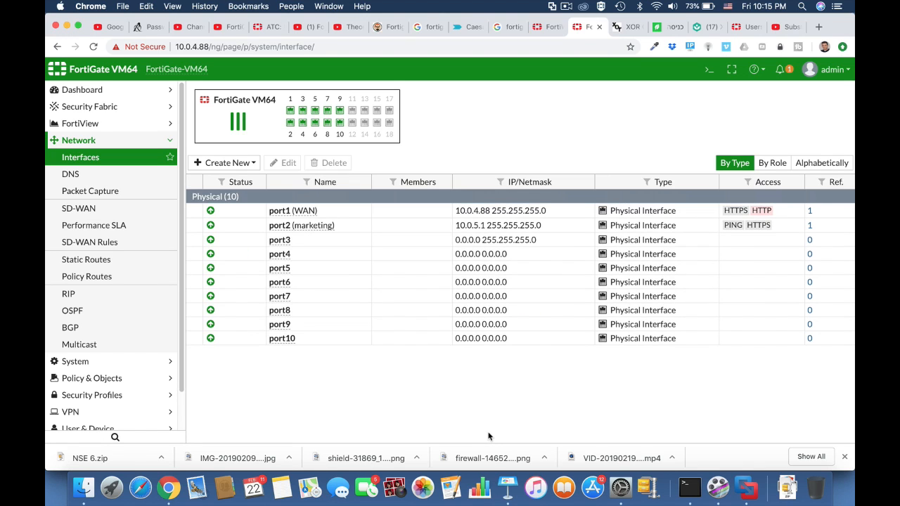
Open port3 for editing, give it the alias Finance and set its role to LAN
click(304, 240)
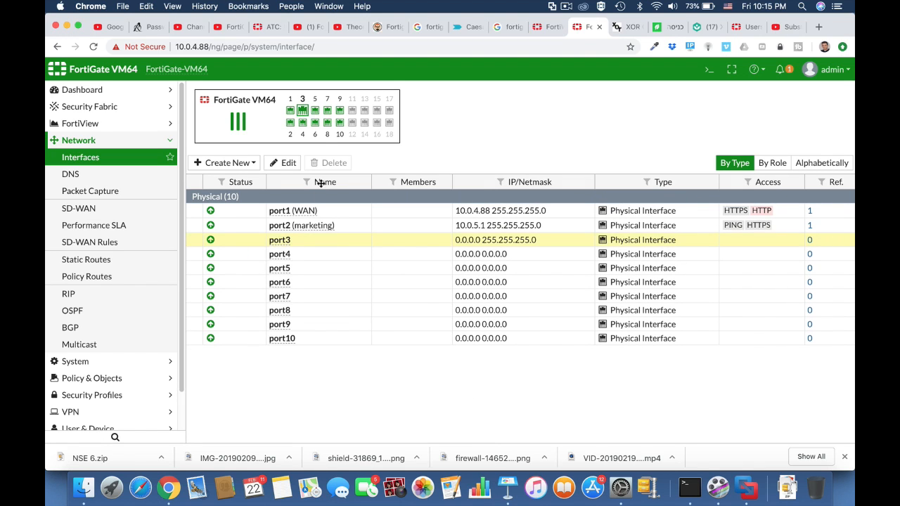
click(288, 163)
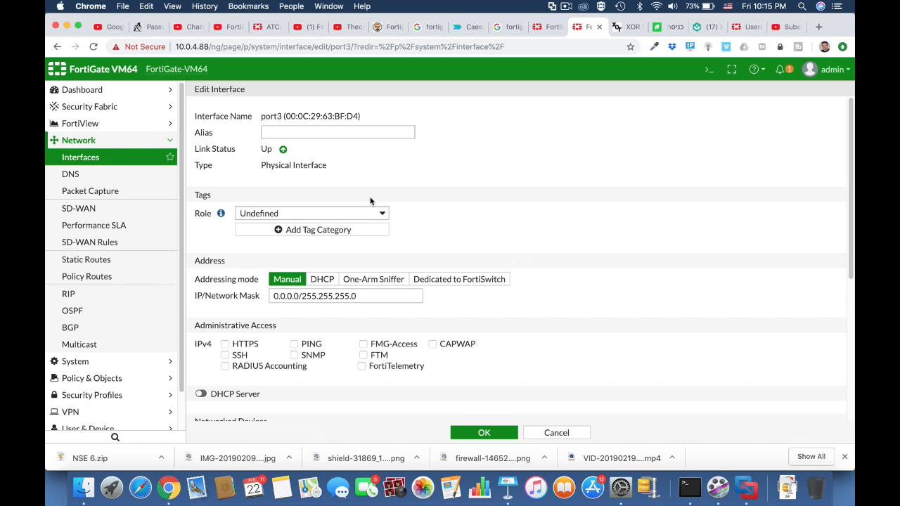
click(292, 131)
text(F)
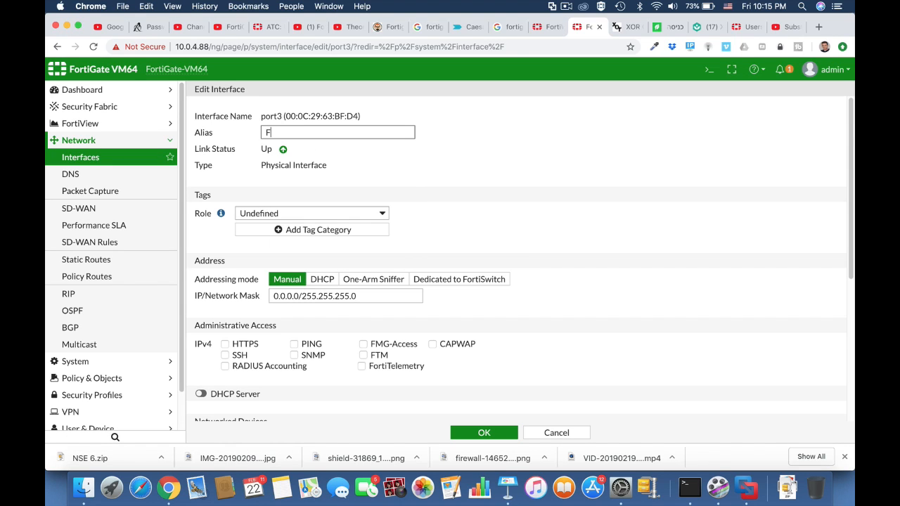
text(inance)
click(381, 213)
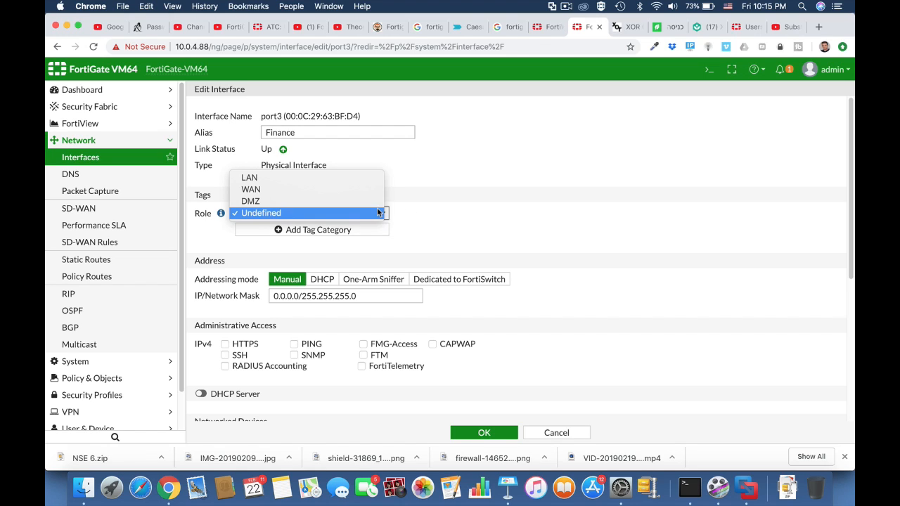
click(346, 180)
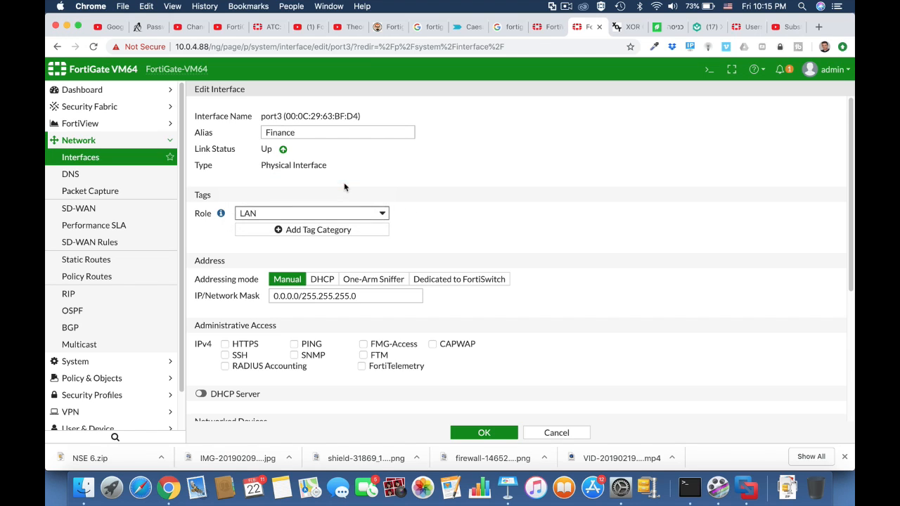
Set port3's IP/network mask to 10.0.6.1/255.255.255.0
drag(300, 299, 268, 301)
text(10.0.6.)
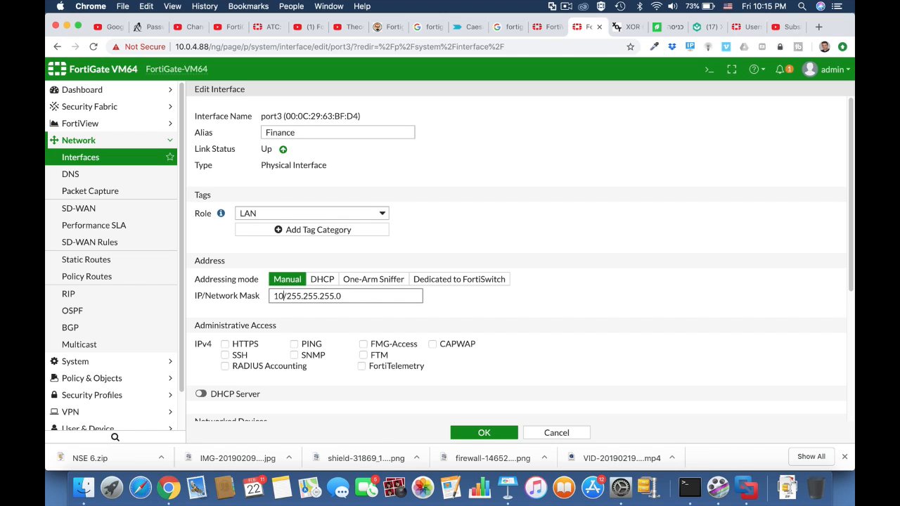
text(1)
Allow PING and HTTPS administrative access on port3, enable its DHCP server, and save the interface
scroll(539, 326, down, 4)
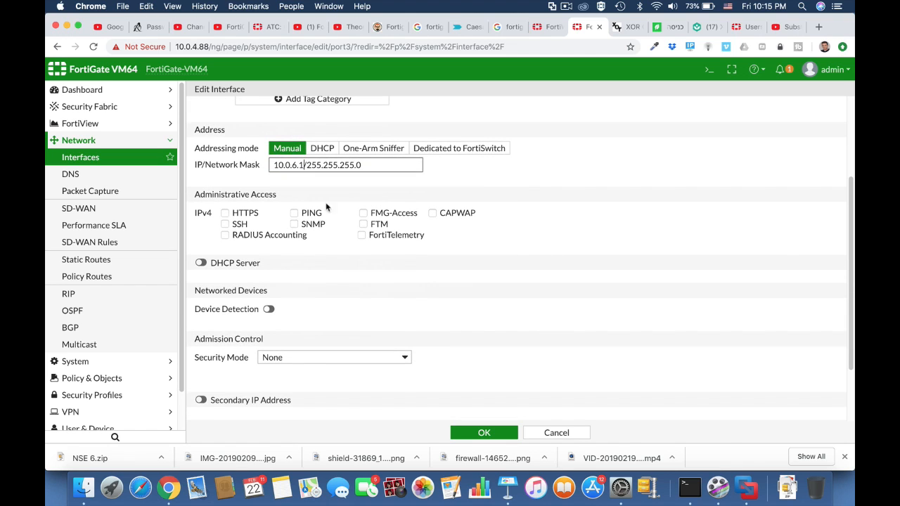
click(294, 212)
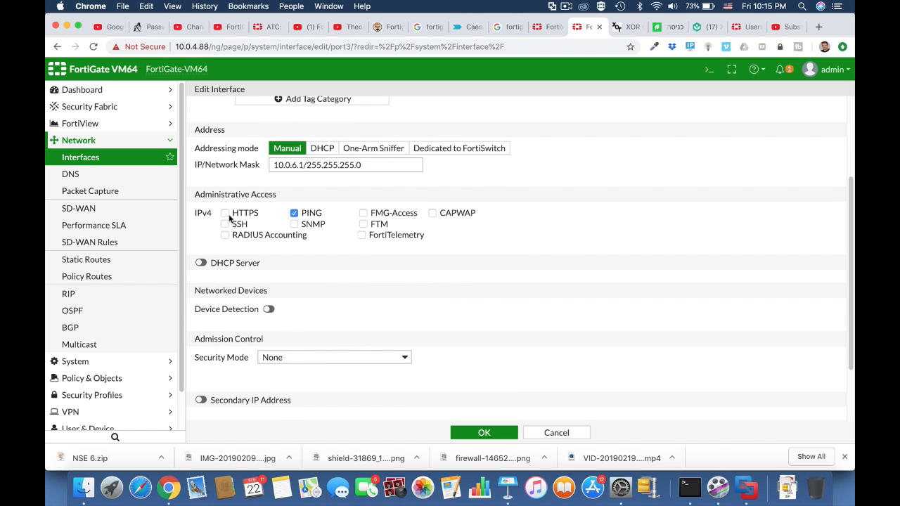
click(225, 213)
click(204, 263)
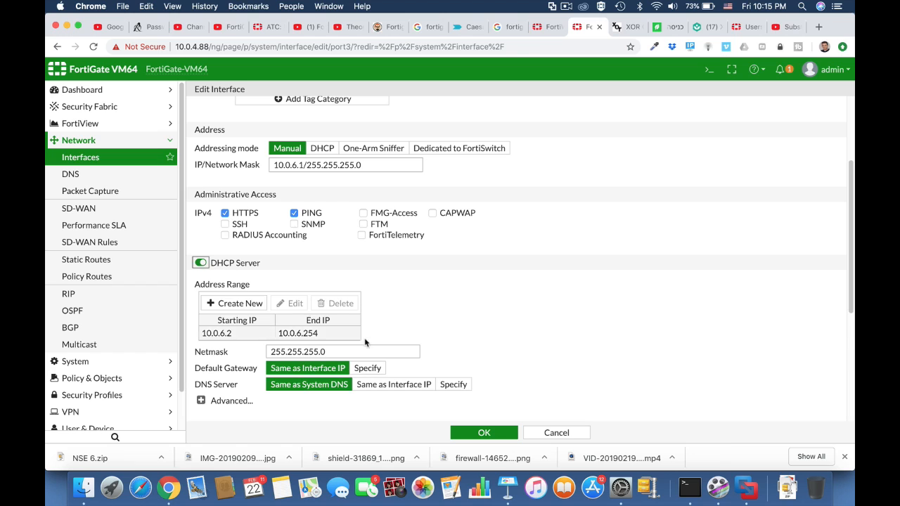
click(487, 432)
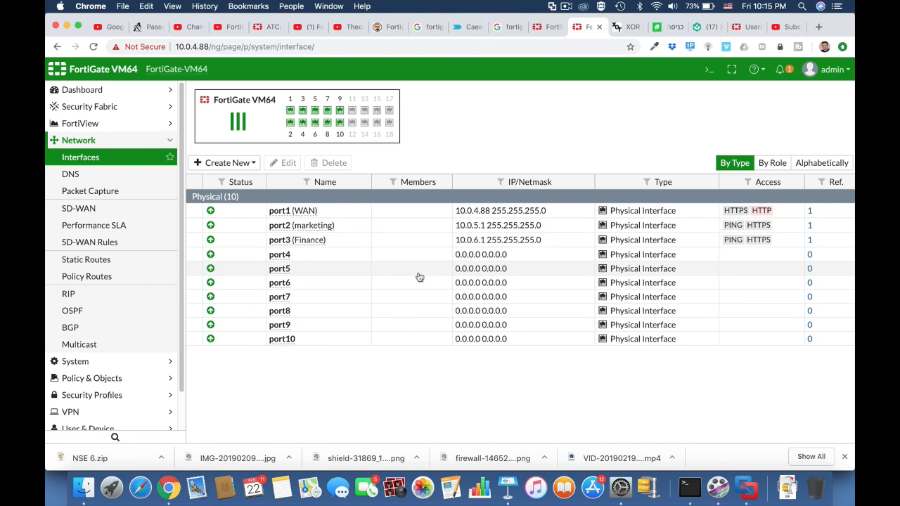
Open port4 for editing, give it the alias I.T and set its role to LAN
click(295, 257)
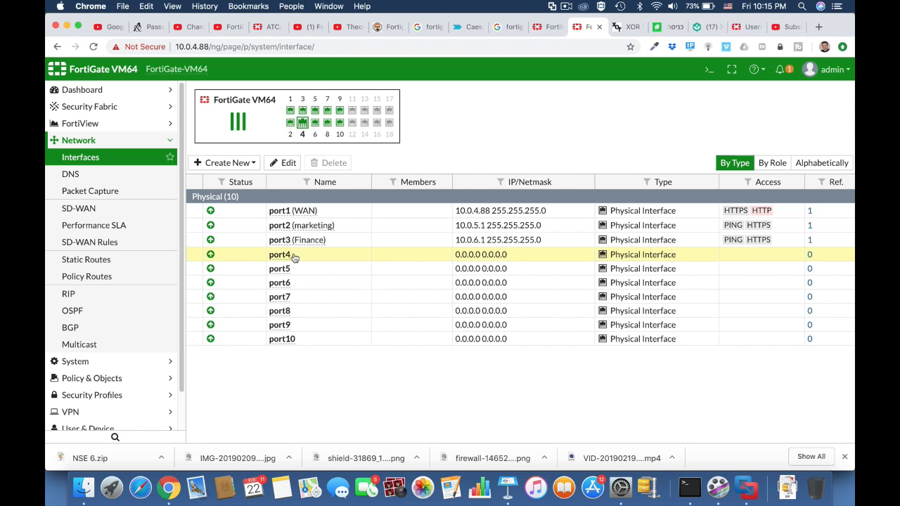
click(287, 165)
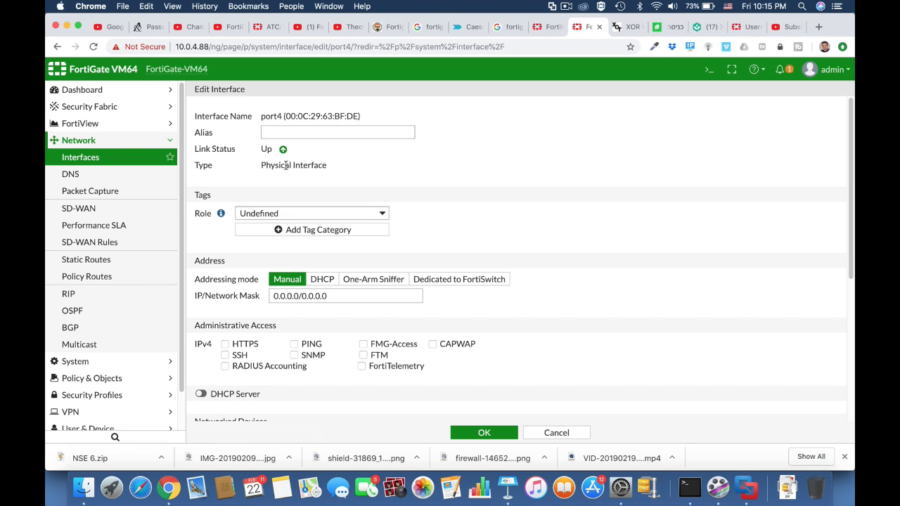
click(274, 131)
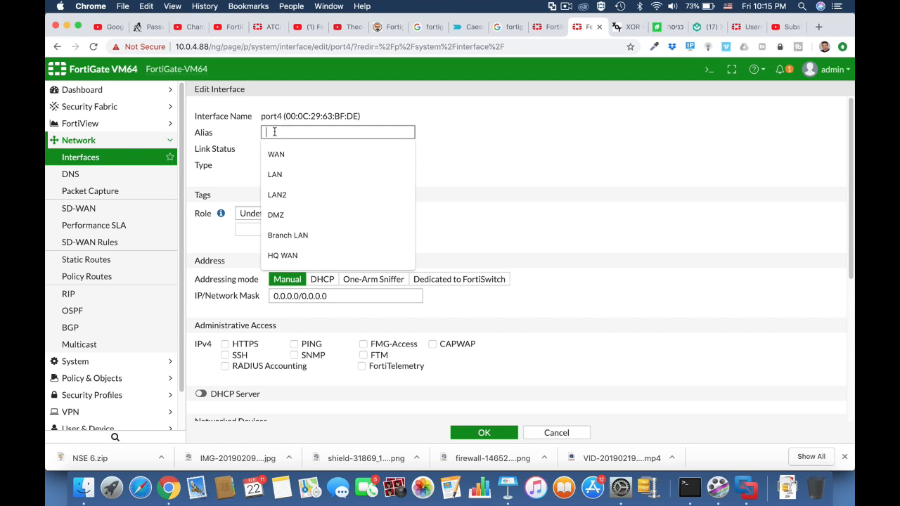
text(I.T)
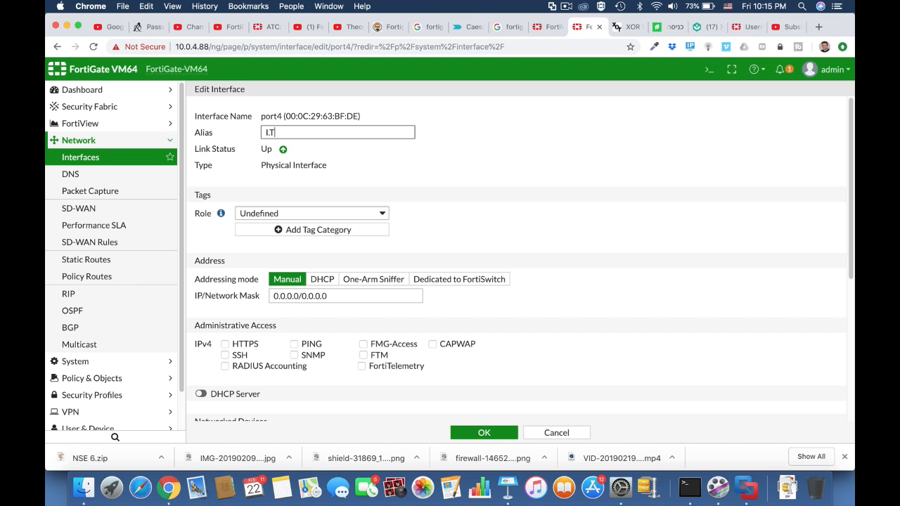
click(327, 213)
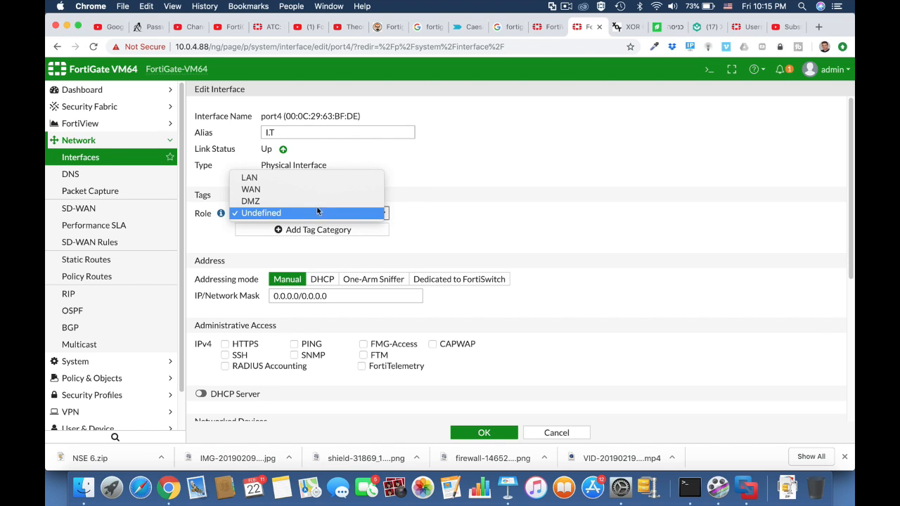
click(309, 178)
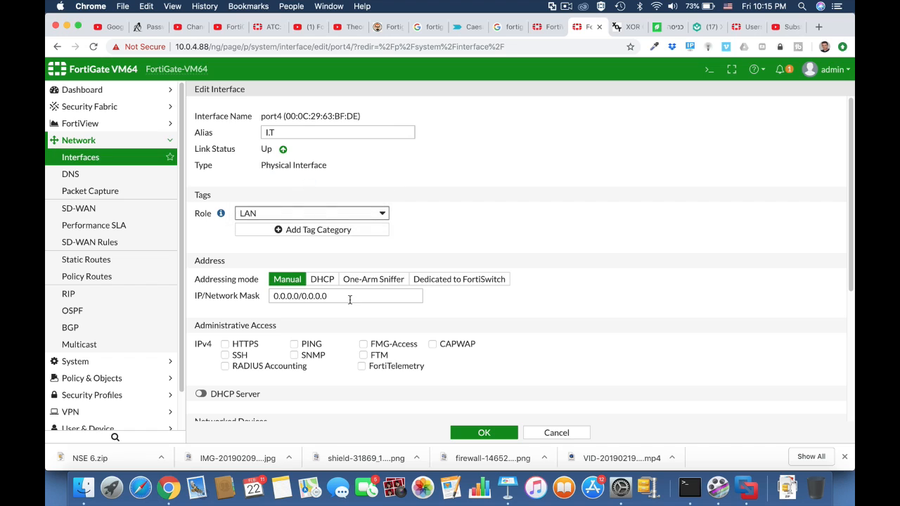
Set port4's IP address to 10.0.7.1
double_click(299, 295)
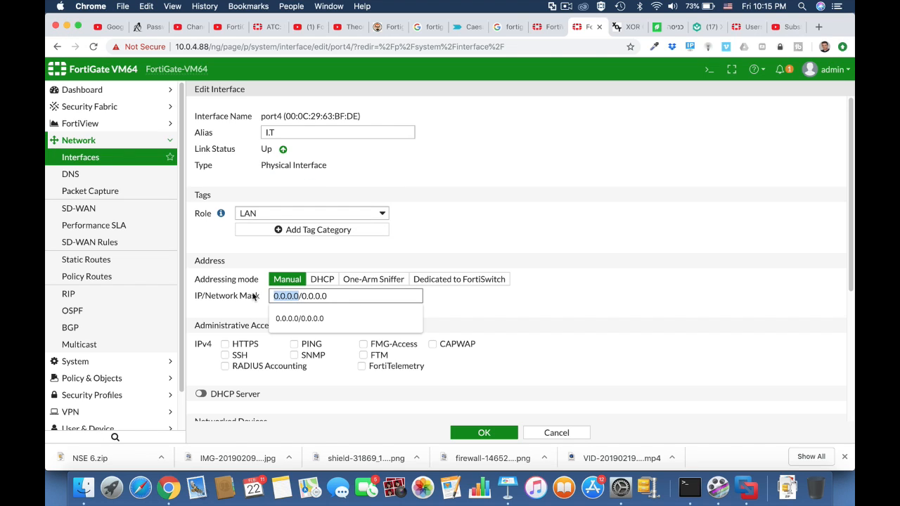
text(10.0.)
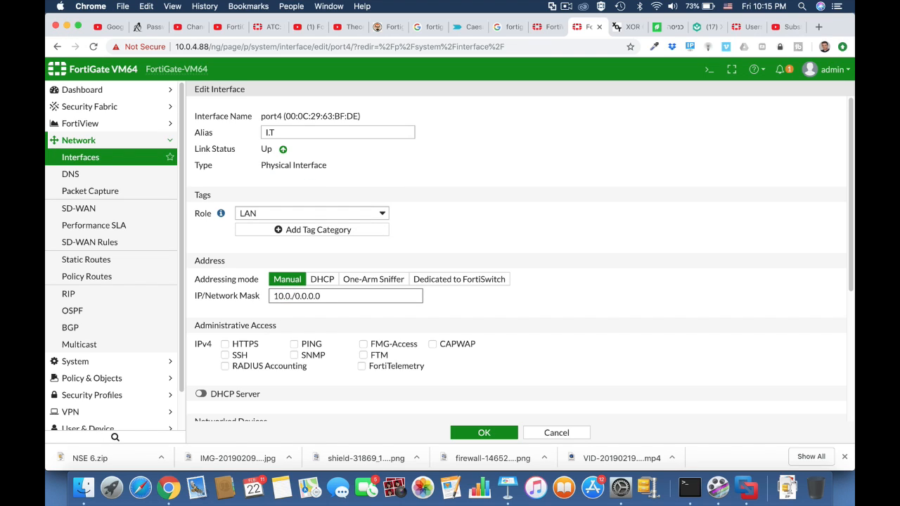
text(7.1)
Allow HTTPS and PING administrative access on port4 and enable its DHCP server
click(245, 347)
click(293, 346)
click(204, 393)
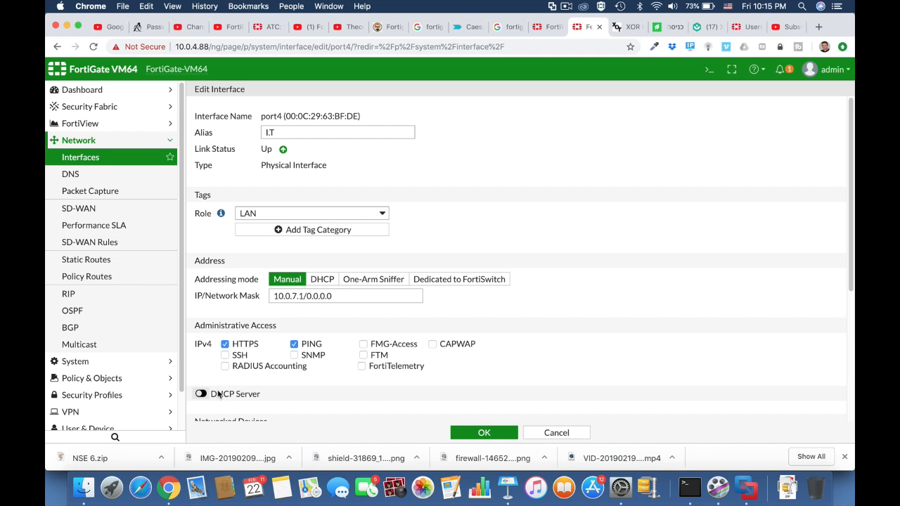
scroll(517, 399, down, 5)
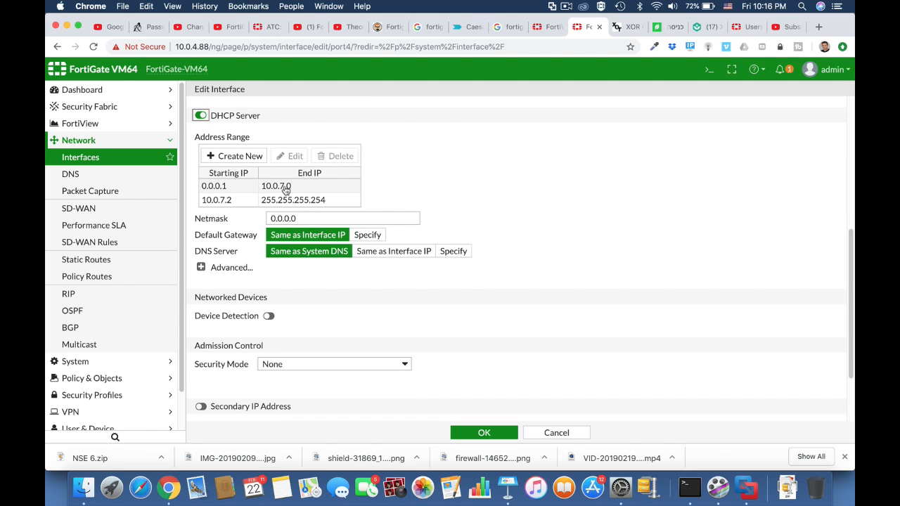
Set port4's network mask to /24
scroll(302, 239, up, 4)
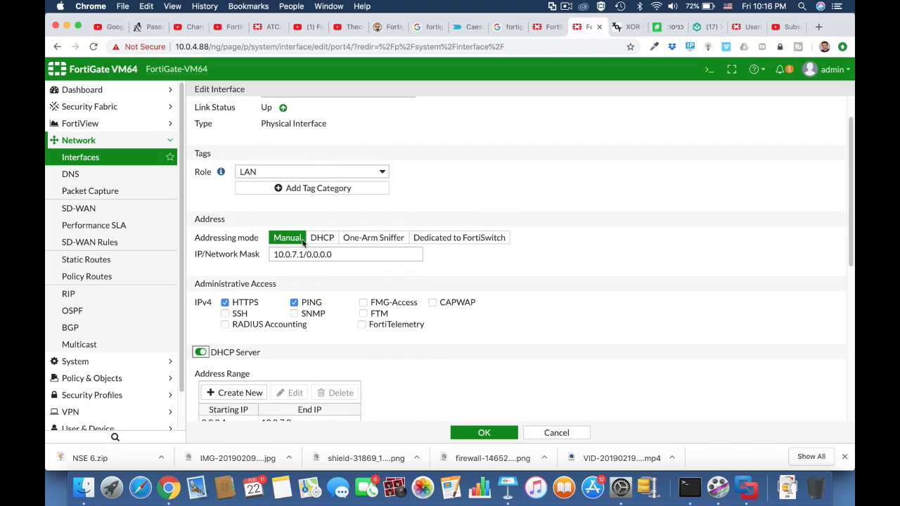
drag(307, 255, 354, 258)
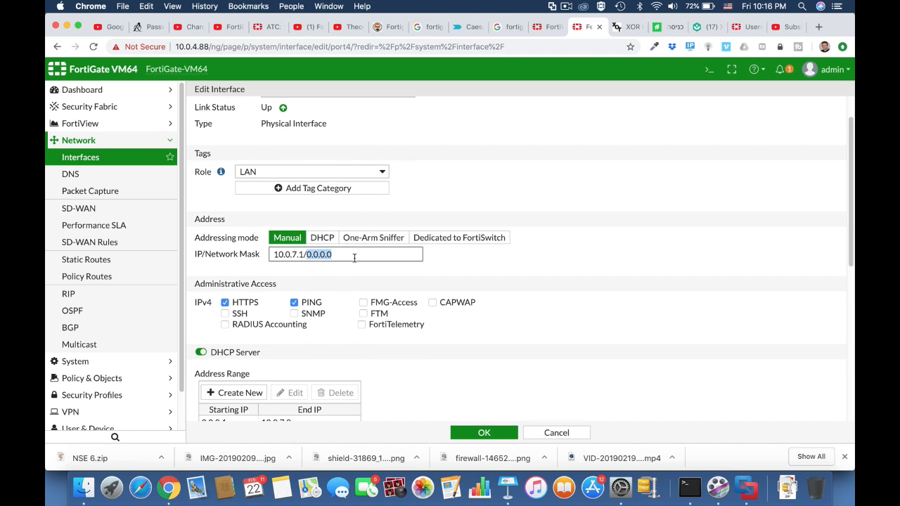
text(24)
Set the end IP of port4's DHCP address range to 10.0.7.55 and save the interface
scroll(387, 355, down, 4)
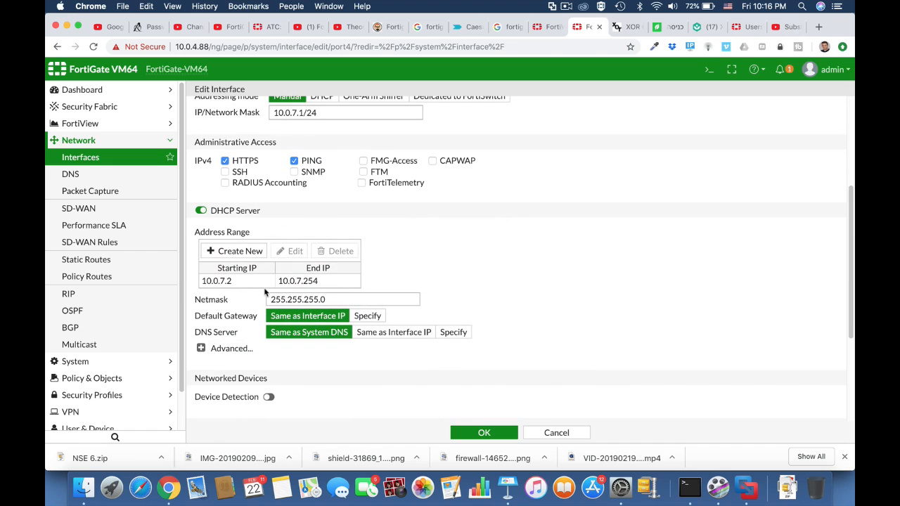
click(311, 281)
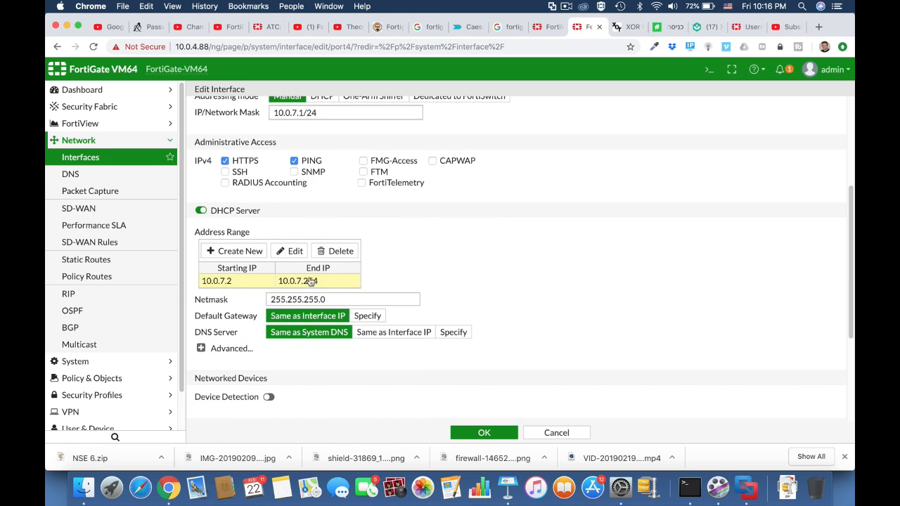
double_click(311, 284)
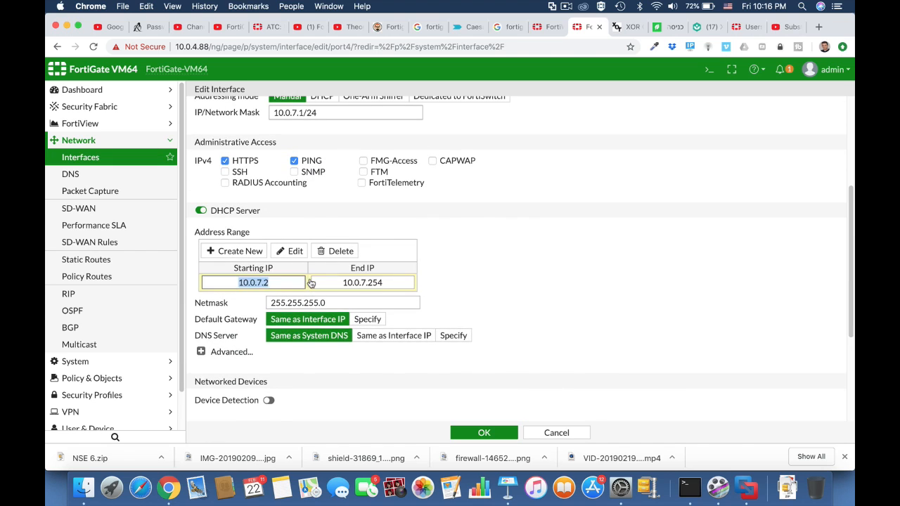
drag(368, 283, 387, 284)
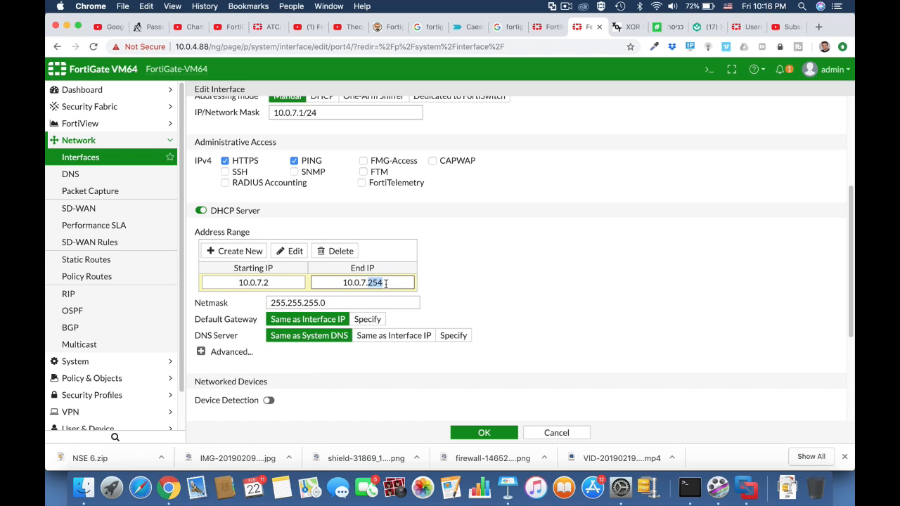
text(55)
click(484, 434)
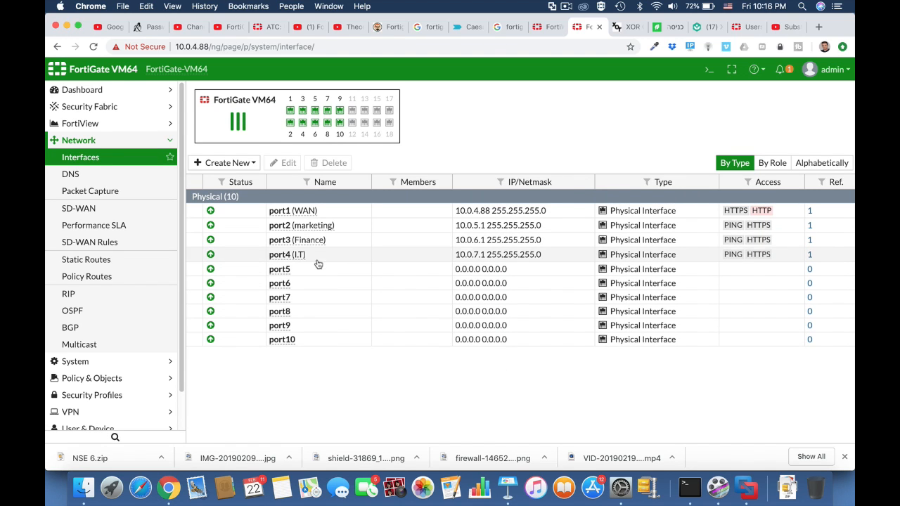
Start a new zone and name it Company
click(243, 165)
click(231, 194)
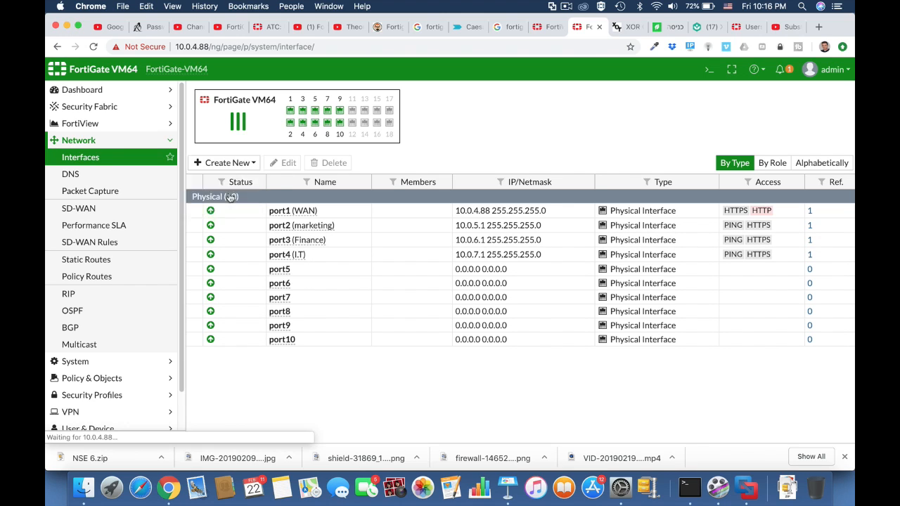
click(312, 118)
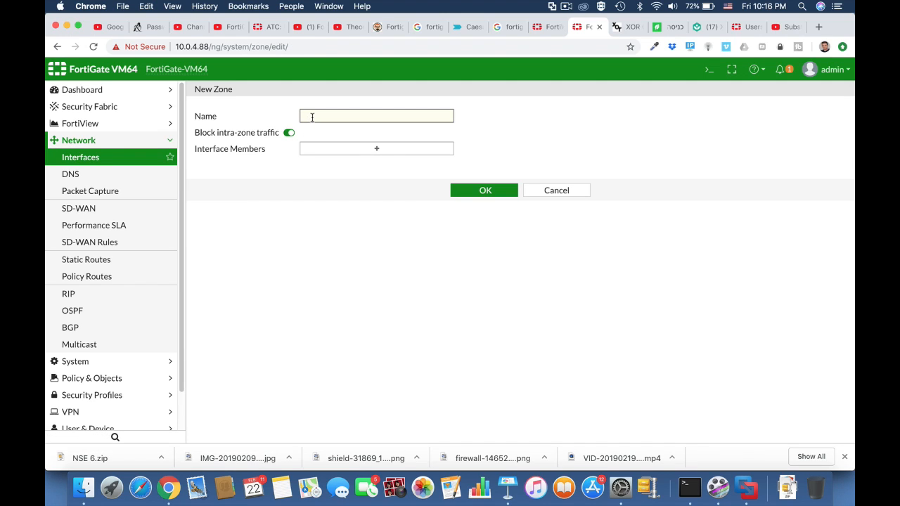
text(Company)
Add the marketing (port2), Finance (port3) and I.T (port4) interfaces as members of the Company zone and save it
click(373, 151)
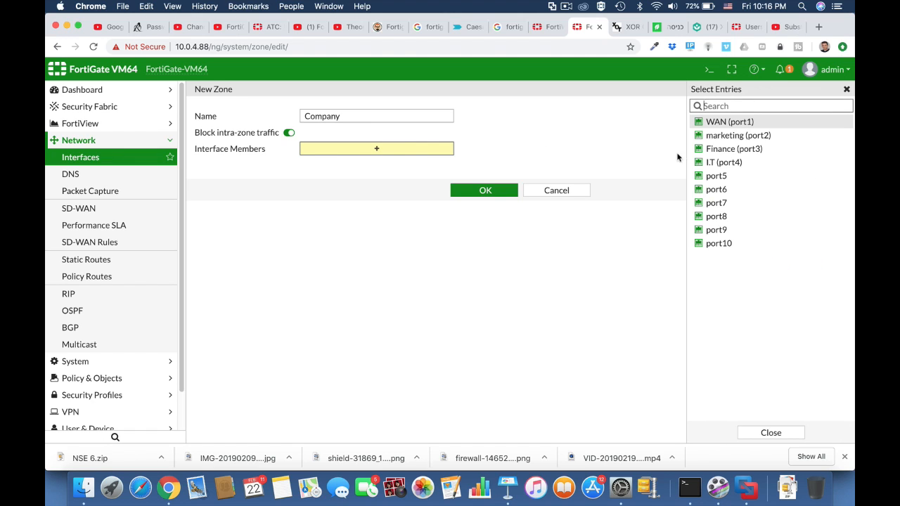
click(744, 135)
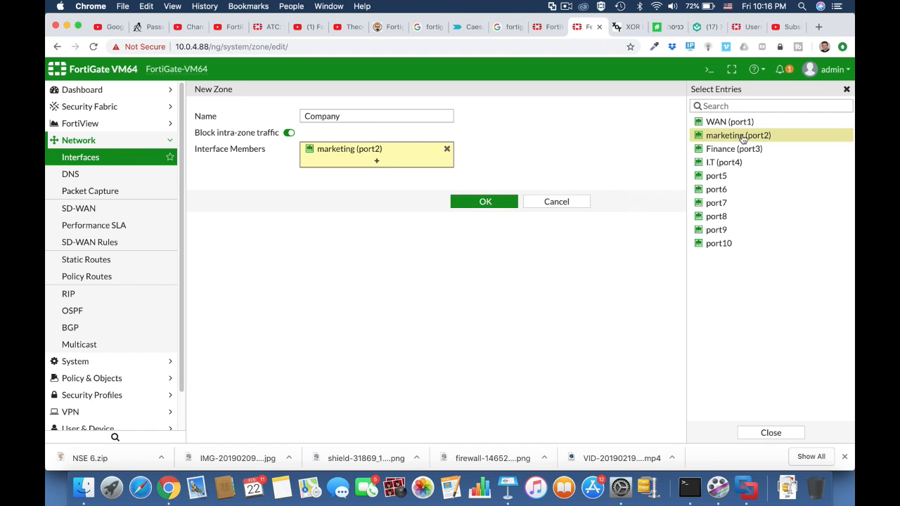
click(735, 149)
click(725, 163)
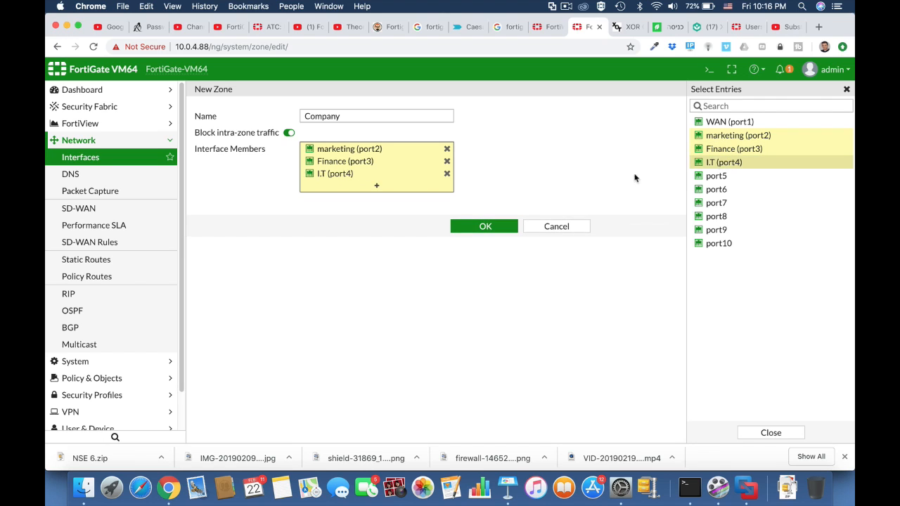
click(499, 229)
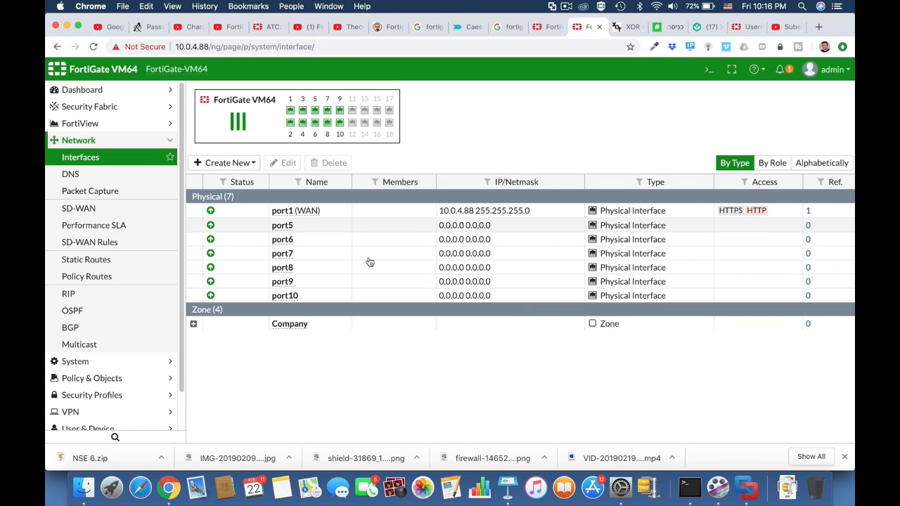
Review the Company zone's members and the existing default static route through WAN (port1)
click(194, 324)
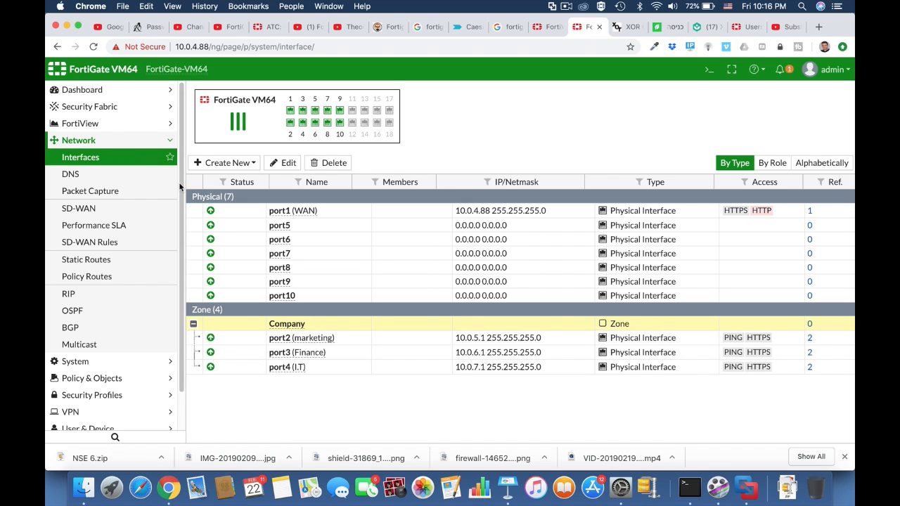
click(110, 262)
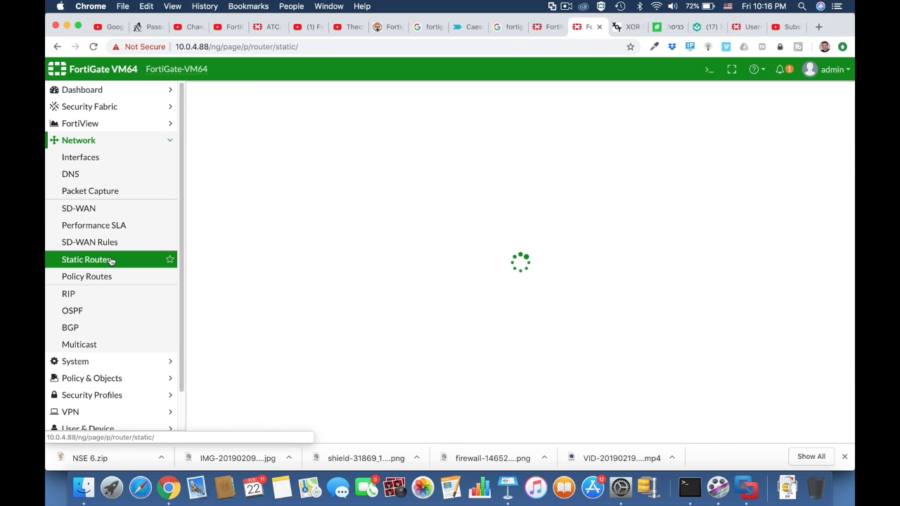
click(249, 127)
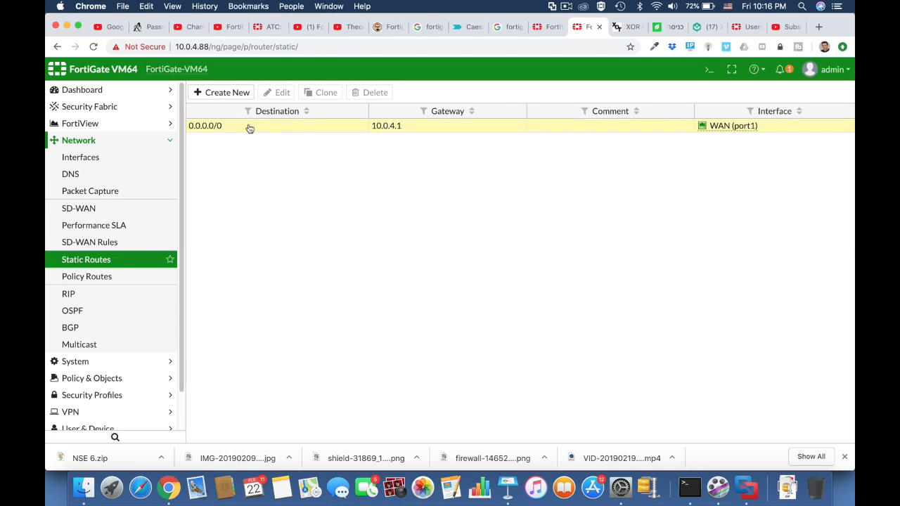
click(280, 92)
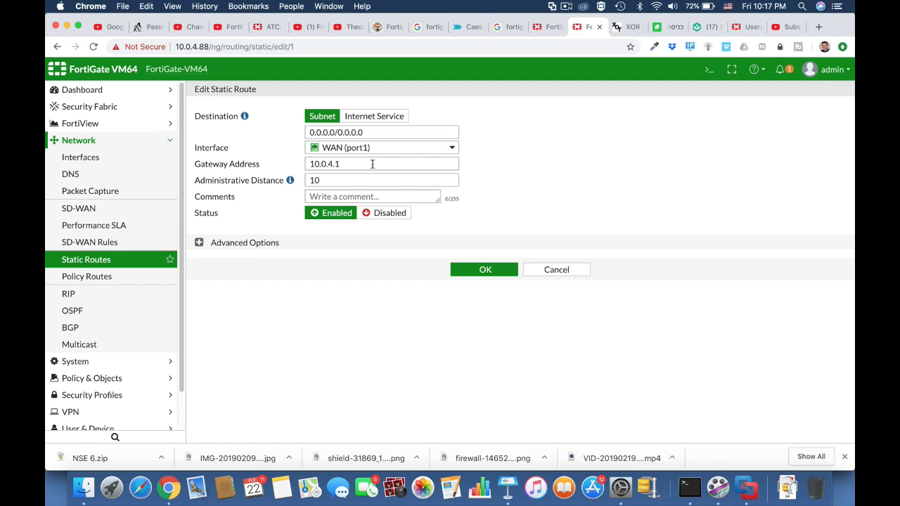
click(476, 272)
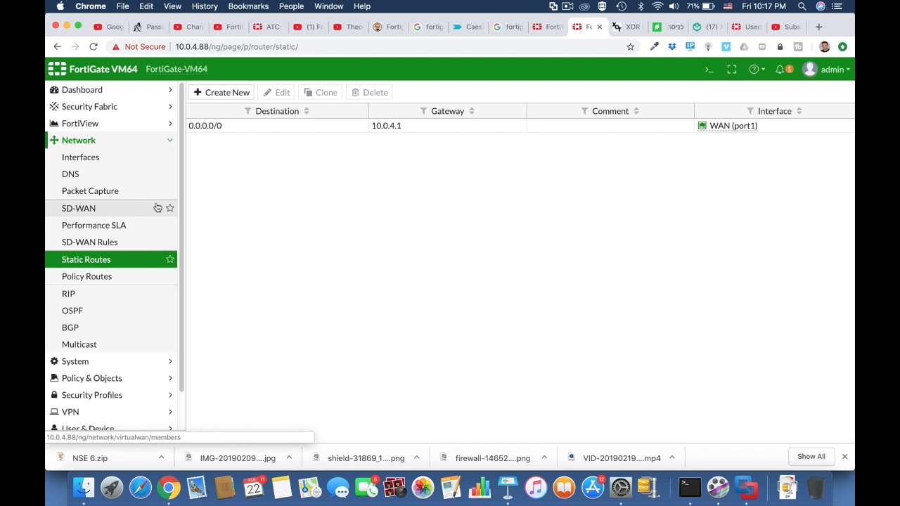
Create a new IPv4 policy named Full acess
click(137, 162)
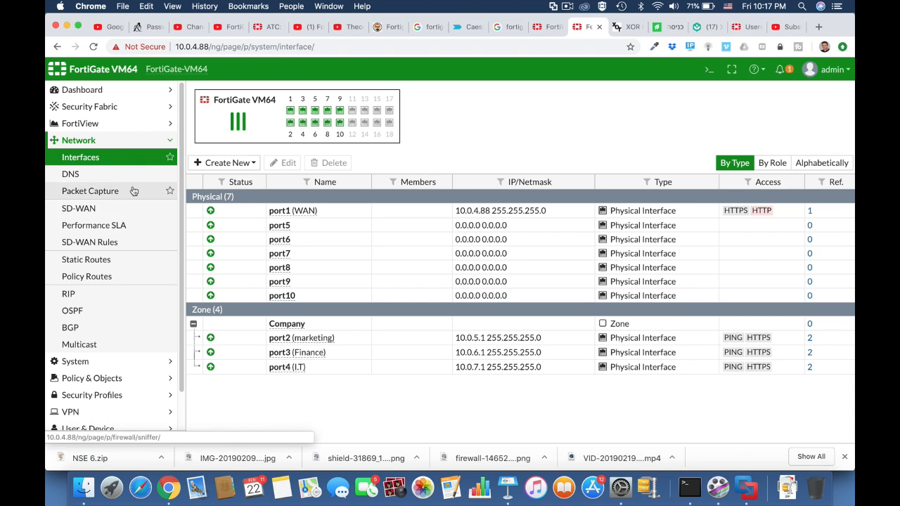
click(105, 381)
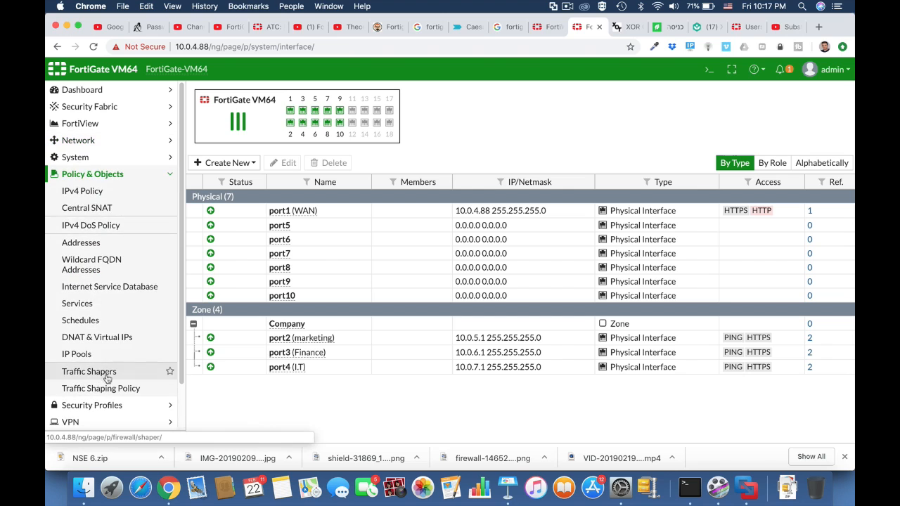
click(105, 191)
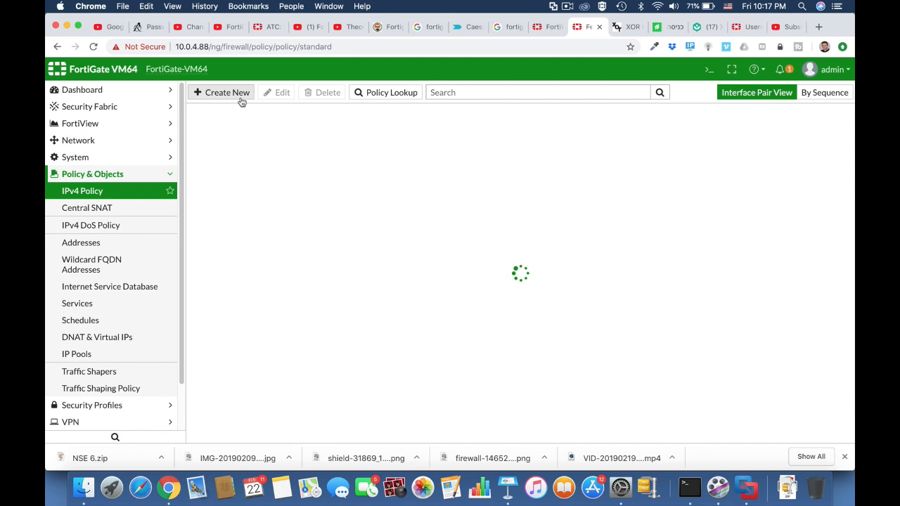
click(241, 100)
click(308, 125)
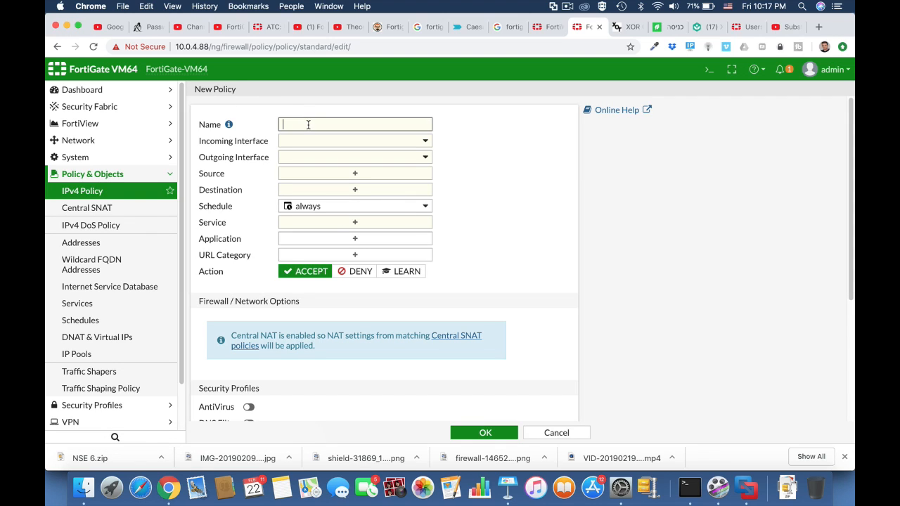
text(Full acess)
Set the policy's incoming interface to Company and outgoing interface to WAN (port1)
click(343, 144)
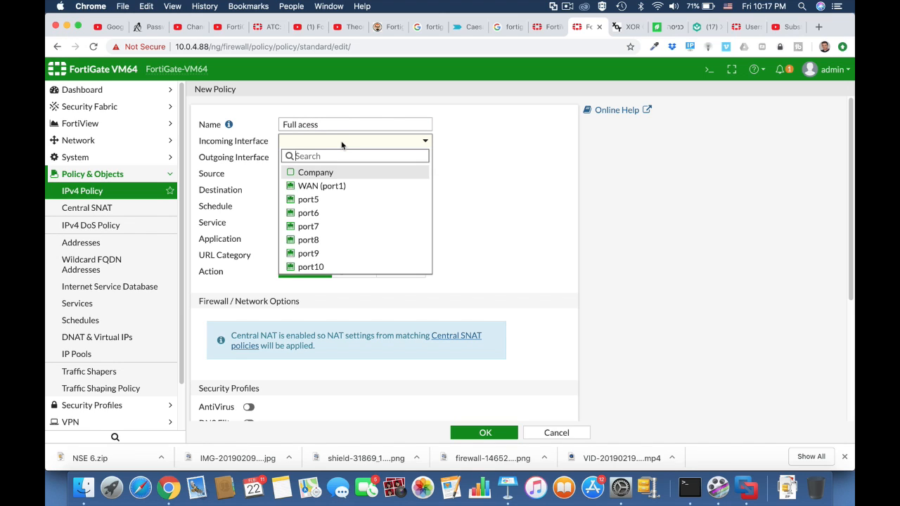
click(292, 174)
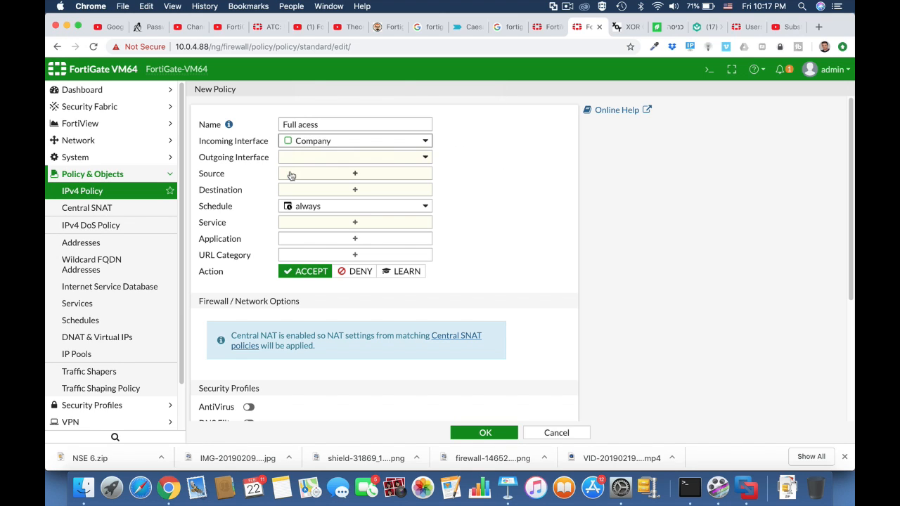
click(332, 161)
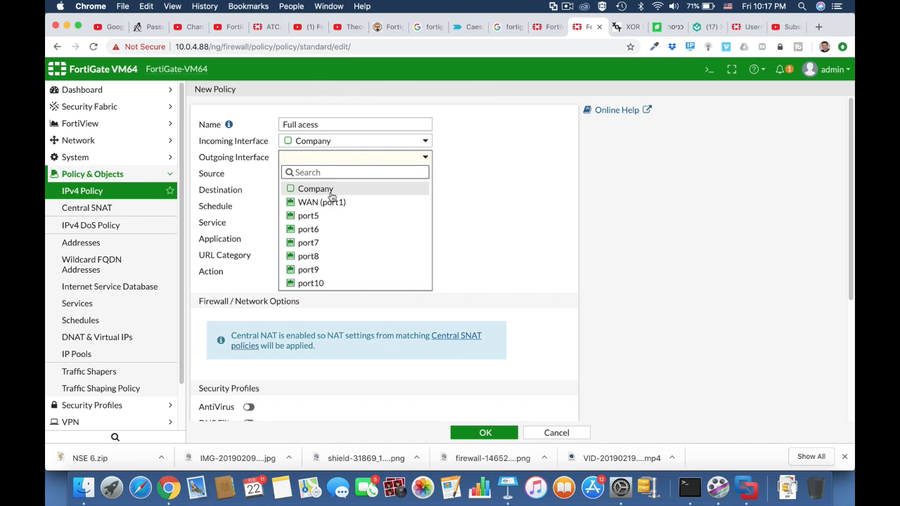
click(321, 202)
Set the policy's source and destination to all and its service to ALL
click(330, 174)
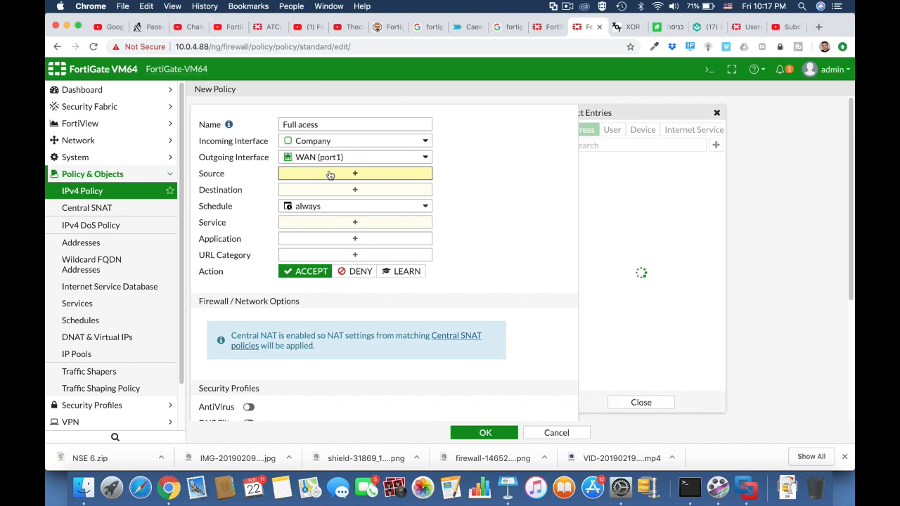
click(593, 178)
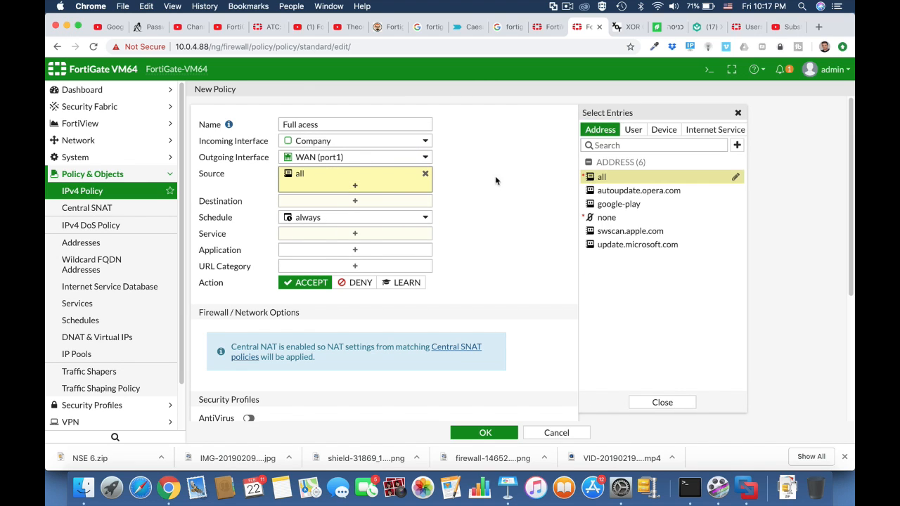
click(385, 202)
click(605, 178)
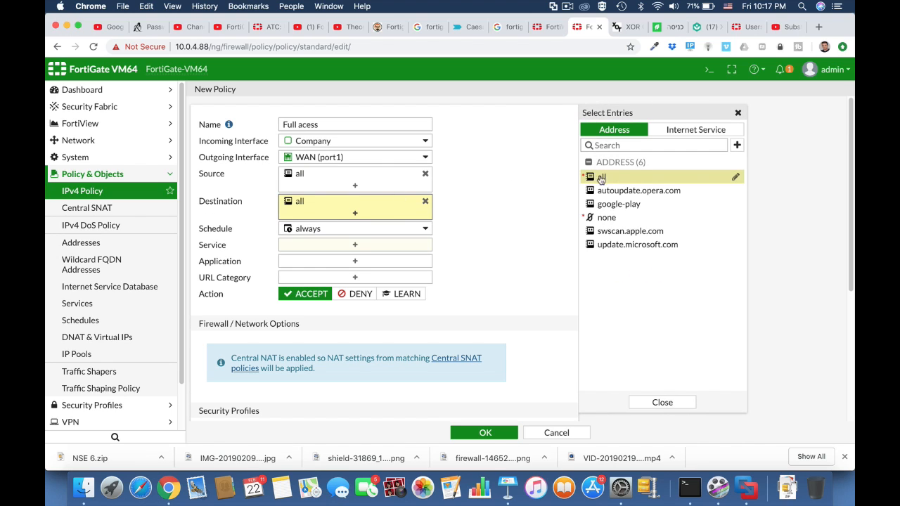
click(356, 248)
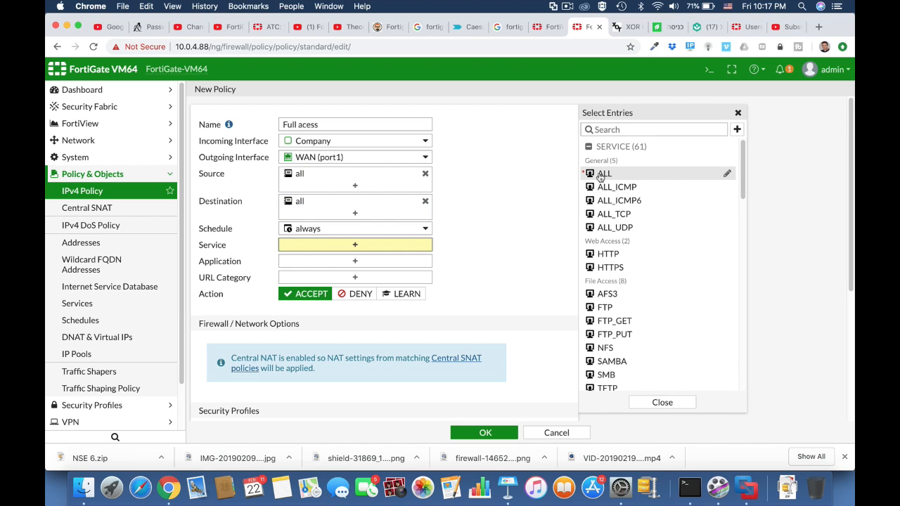
click(600, 175)
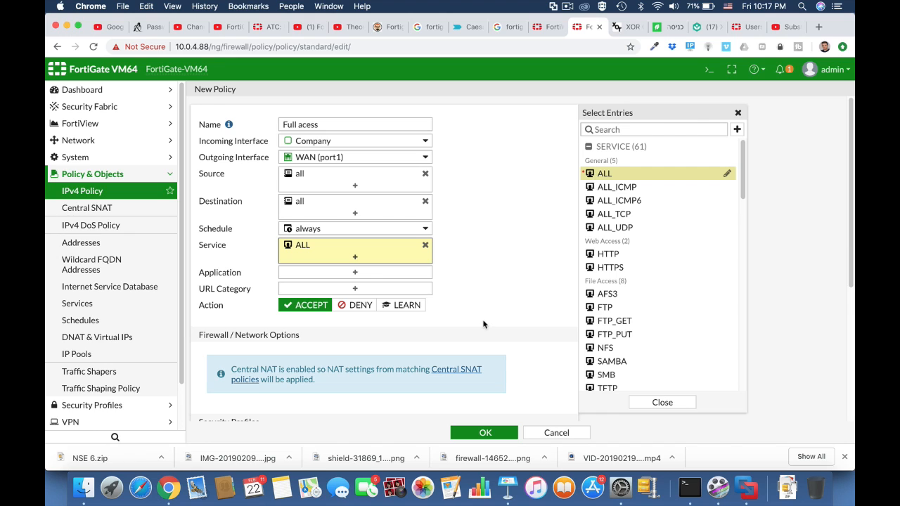
Enable AntiVirus with the default profile on the policy and save it
scroll(483, 324, down, 5)
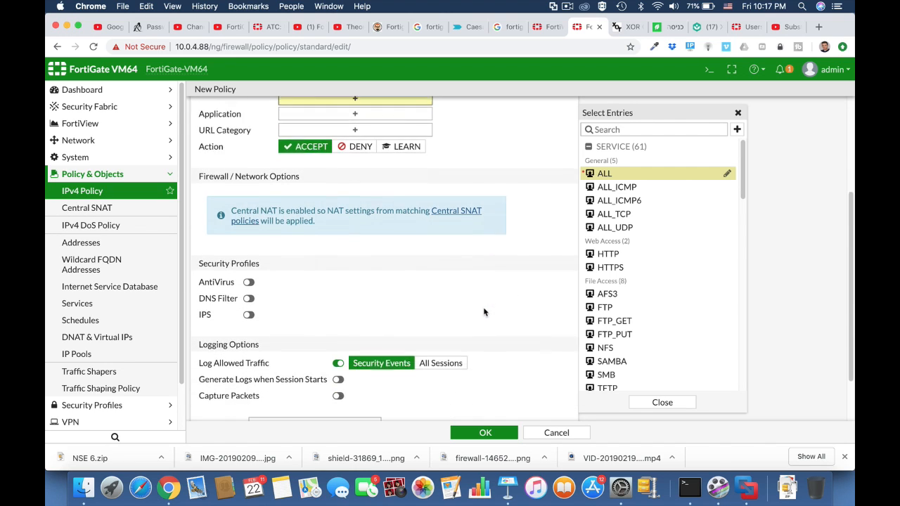
scroll(484, 312, down, 1)
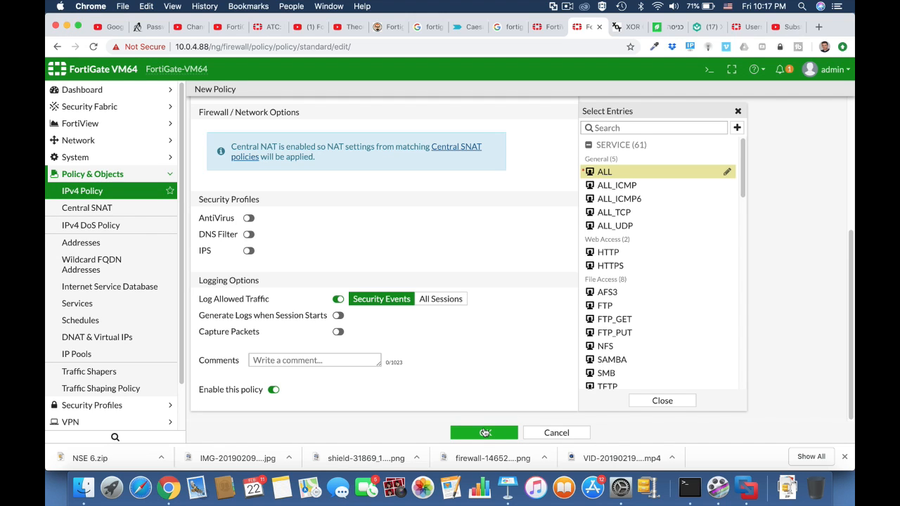
click(250, 219)
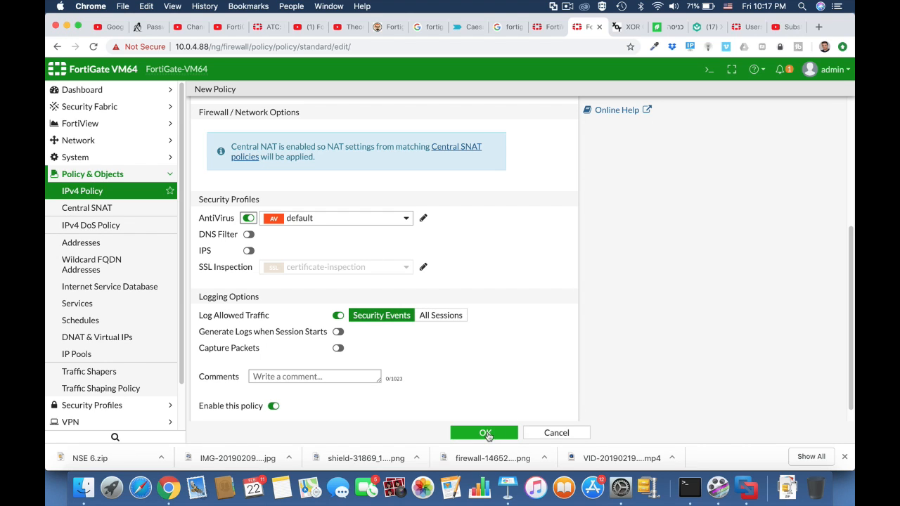
click(485, 433)
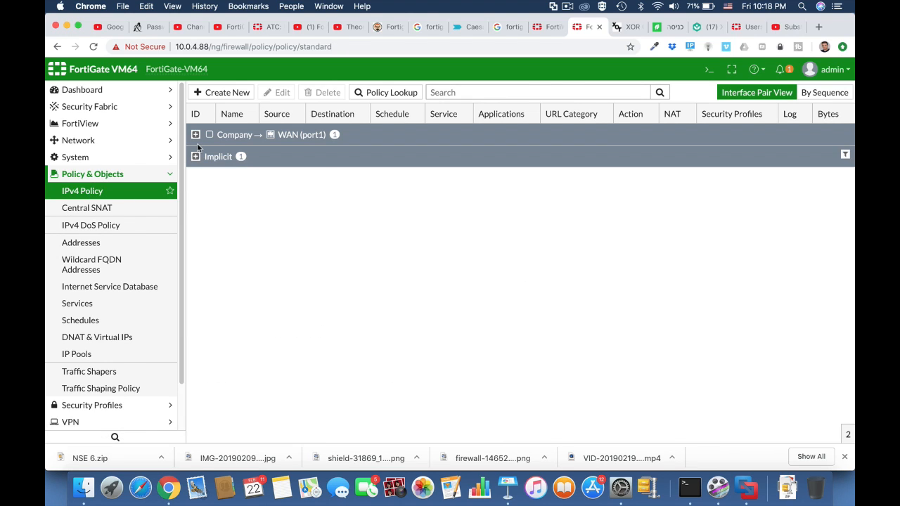
click(195, 134)
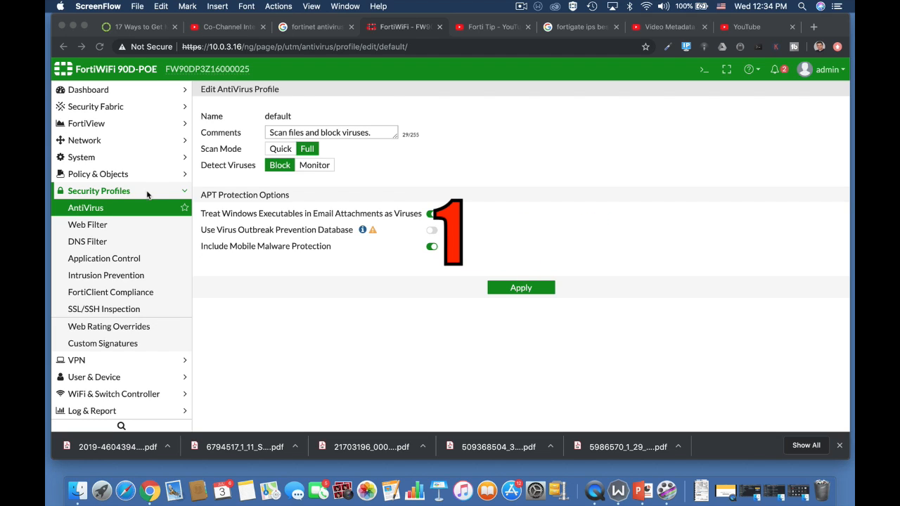
click(127, 163)
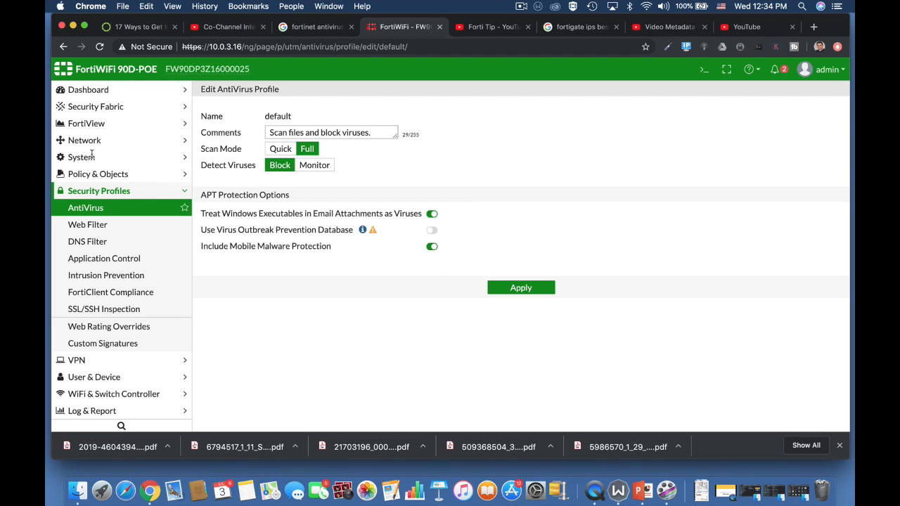
click(85, 158)
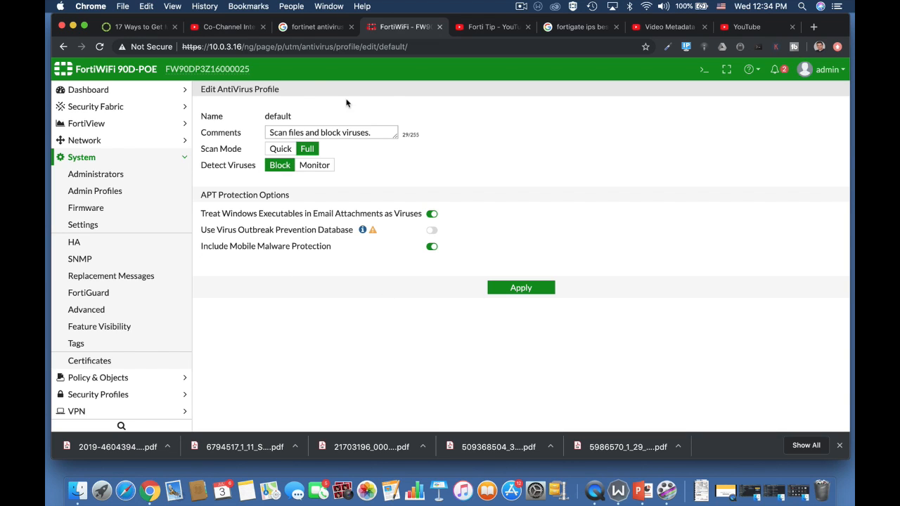
Switch the system inspection mode to Proxy and apply the settings
click(115, 225)
scroll(412, 395, down, 5)
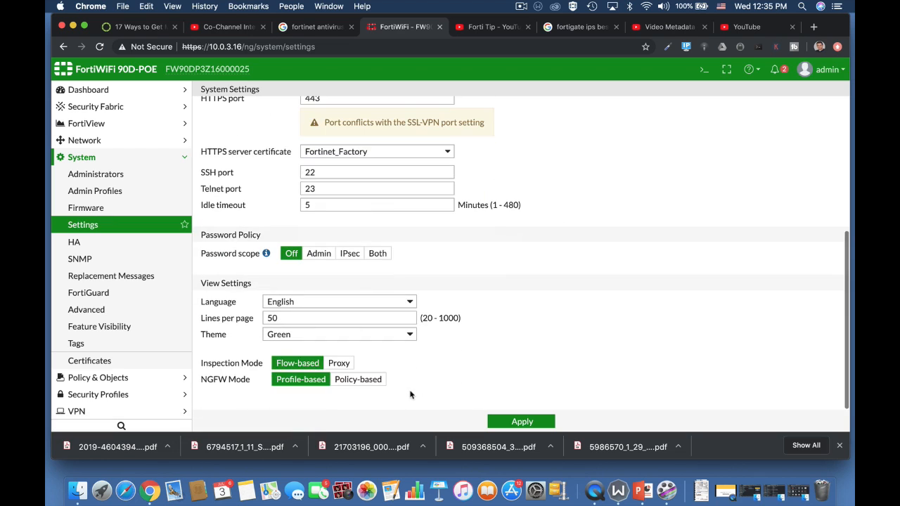
click(342, 366)
click(508, 422)
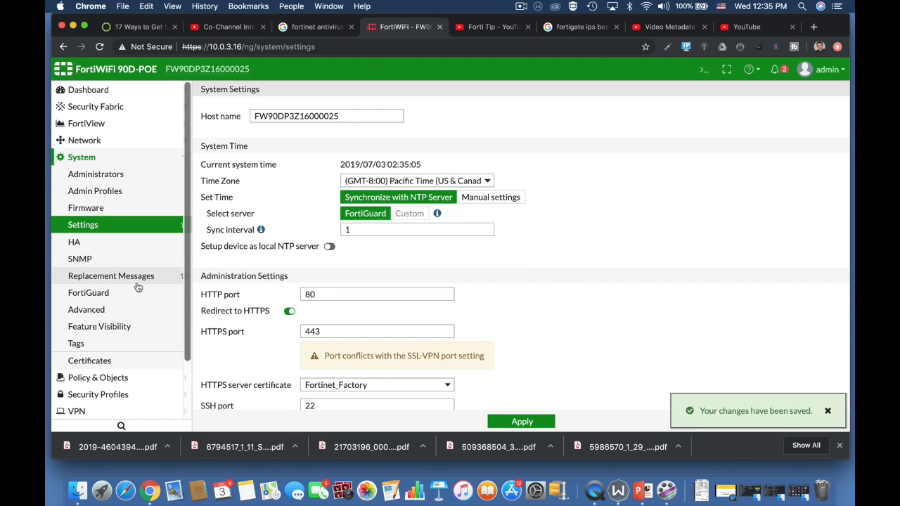
Open the AntiVirus security profile and launch the CLI console
click(120, 395)
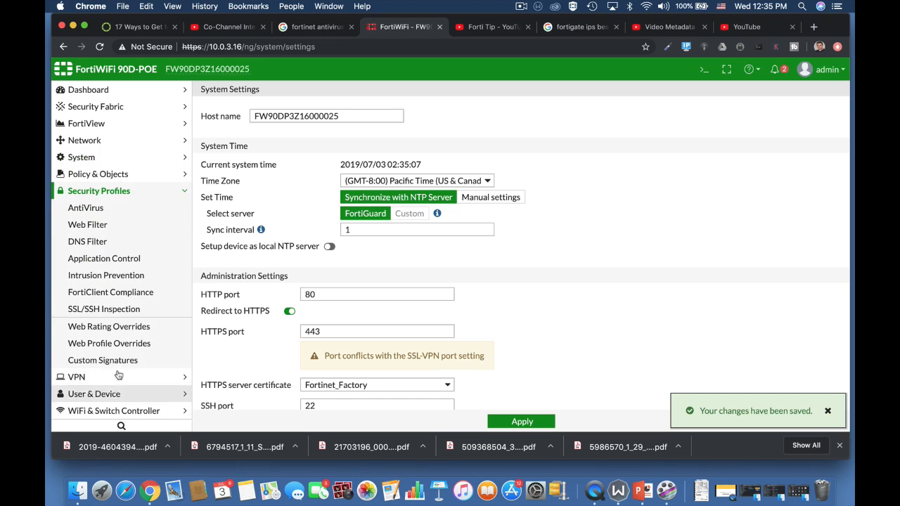
click(112, 209)
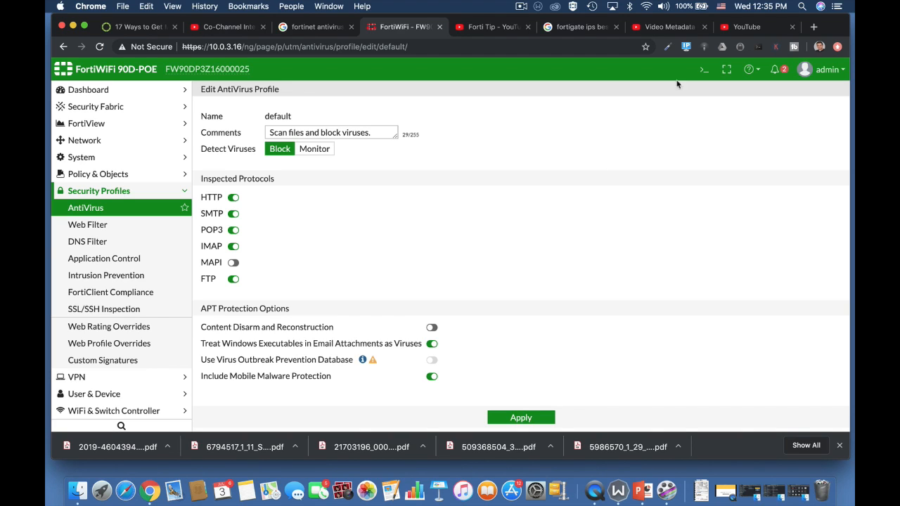
click(704, 69)
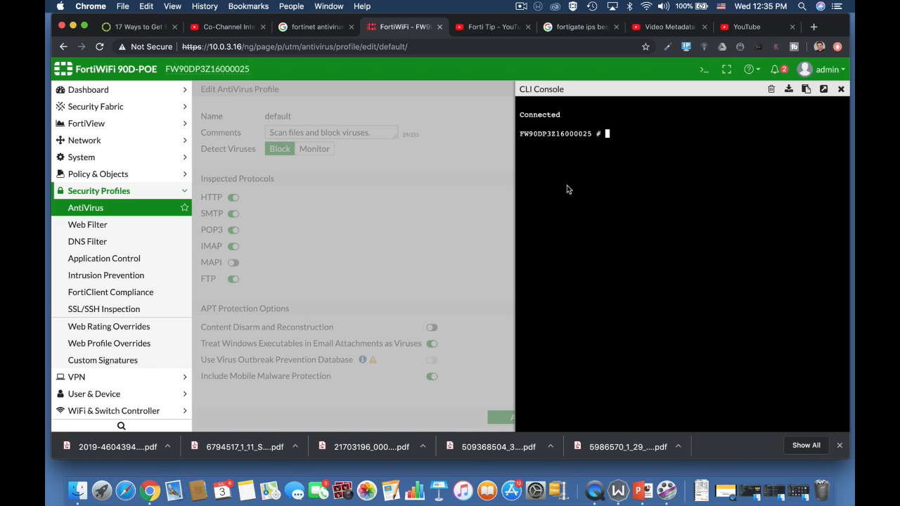
Try to set the antivirus default database to extended in the CLI antivirus settings
text(config antivirus settings)
key(Return)
text(set)
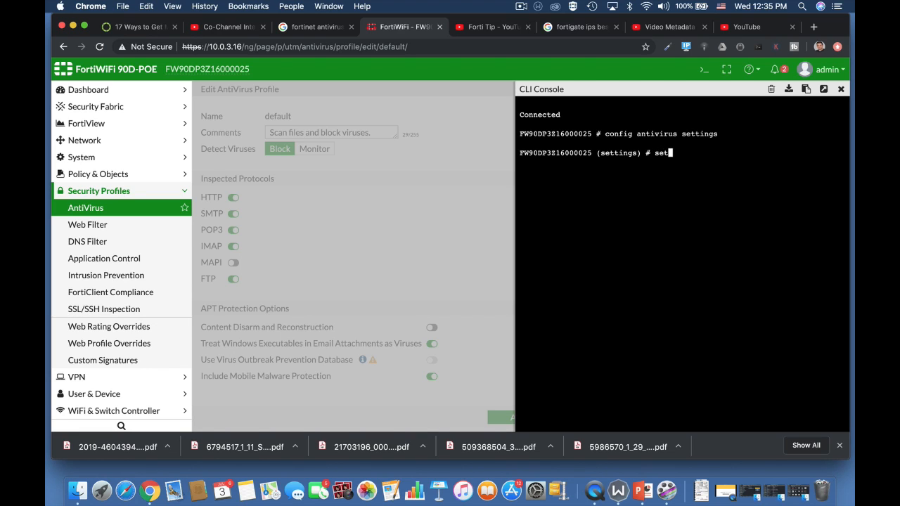
text( default-db extended)
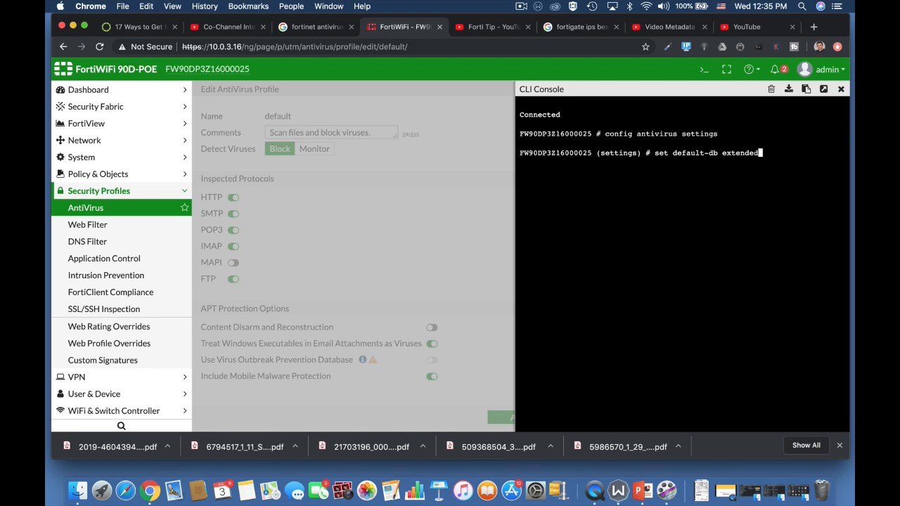
key(Tab)
key(Tab)
key(Tab)
key(ctrl+c)
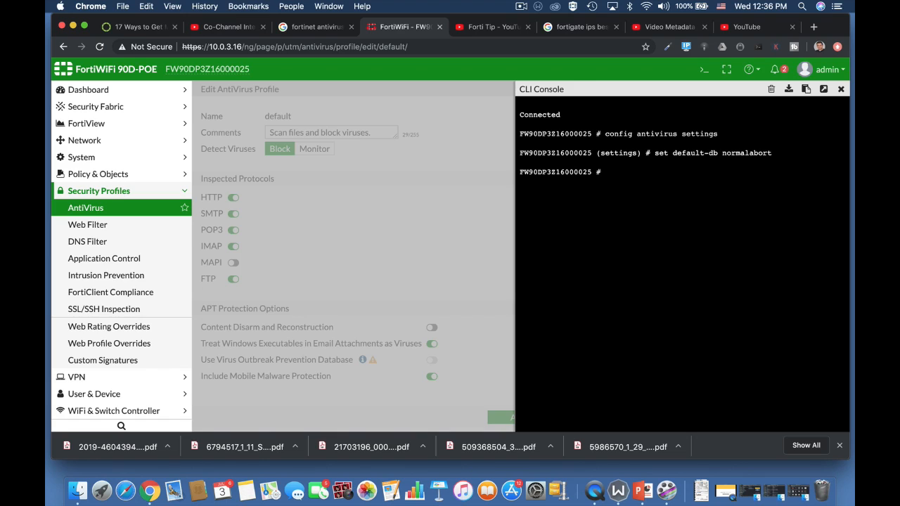
Enable grayware detection in the CLI antivirus settings
text(config)
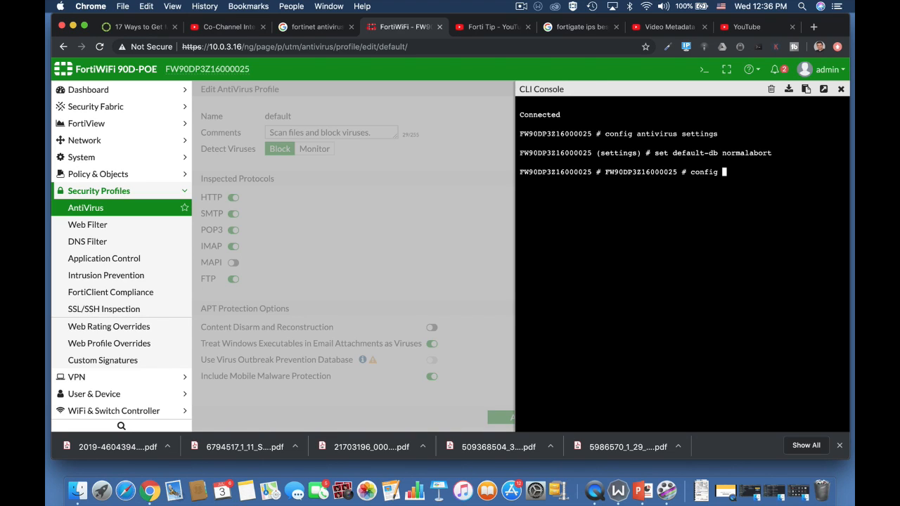
text( antivirus settings)
key(Return)
text(set)
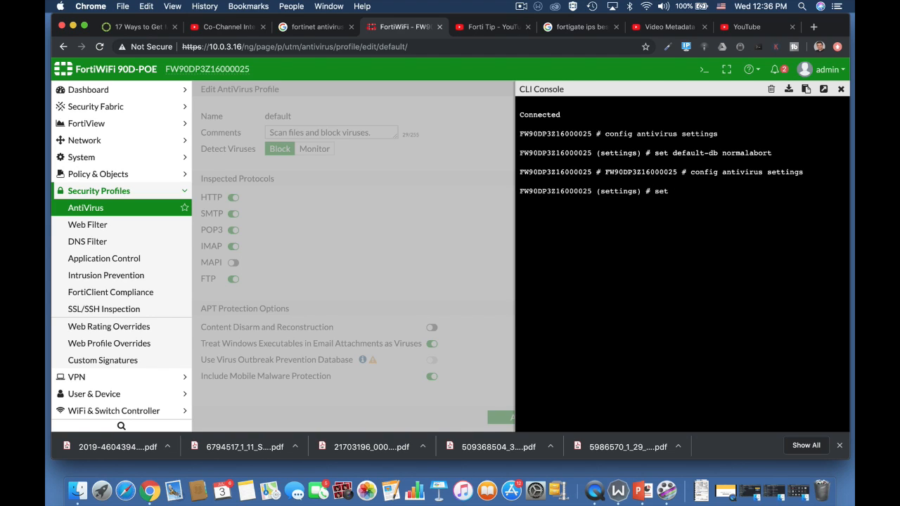
text( grayware enable)
key(BackSpace)
key(BackSpace)
key(BackSpace)
key(BackSpace)
key(BackSpace)
key(BackSpace)
key(BackSpace)
text(disable)
key(BackSpace)
key(BackSpace)
key(BackSpace)
key(BackSpace)
key(BackSpace)
key(BackSpace)
key(BackSpace)
key(BackSpace)
text(enable)
key(Return)
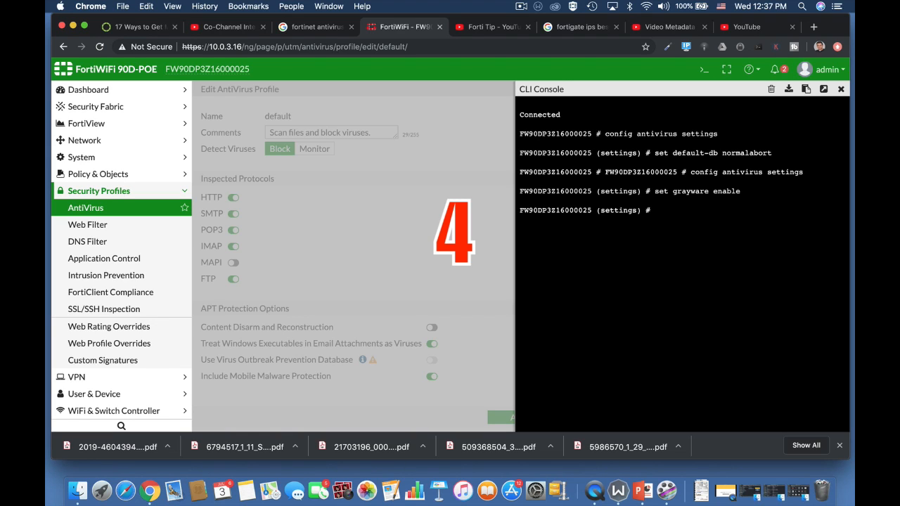
Abort the antivirus settings configuration in the CLI without saving
text(config )
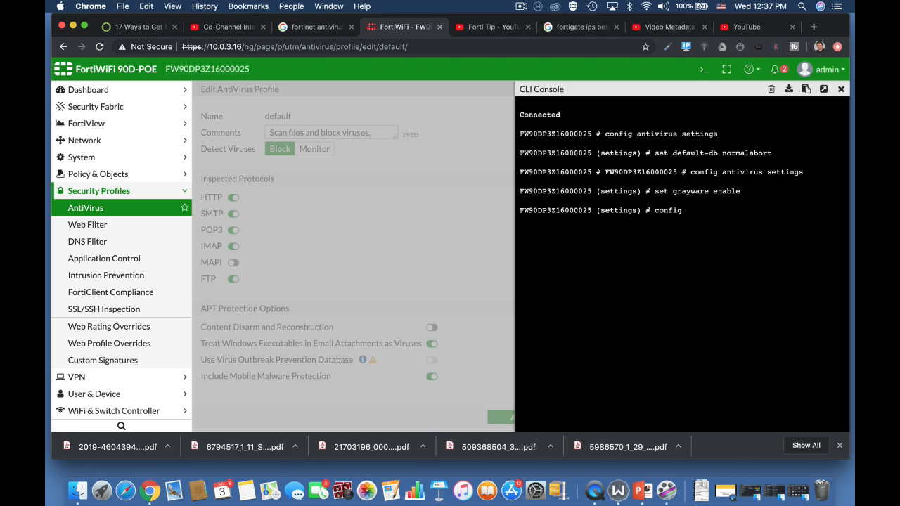
text(ant)
key(Tab)
key(BackSpace)
key(BackSpace)
key(BackSpace)
key(BackSpace)
key(BackSpace)
key(BackSpace)
key(BackSpace)
key(BackSpace)
key(BackSpace)
key(BackSpace)
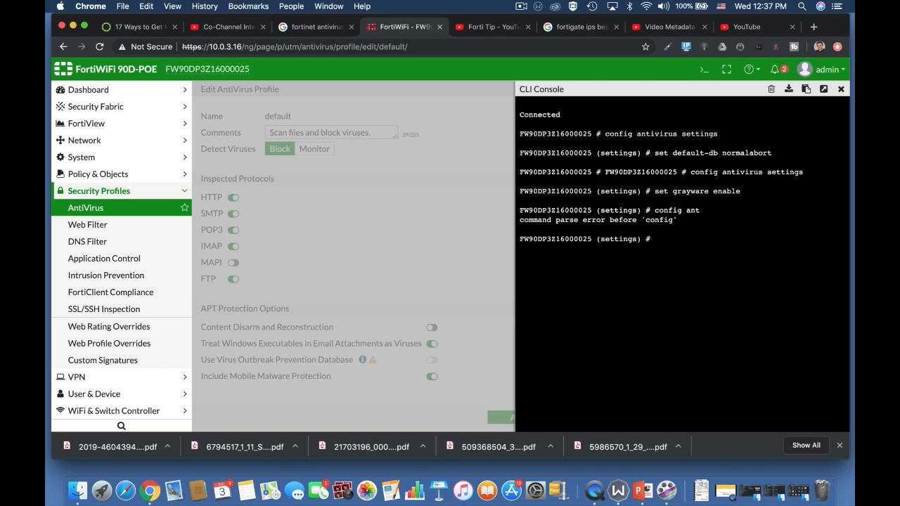
text(abort)
key(Return)
key(Return)
key(Return)
Enter the antivirus heuristic configuration in the CLI
text(co)
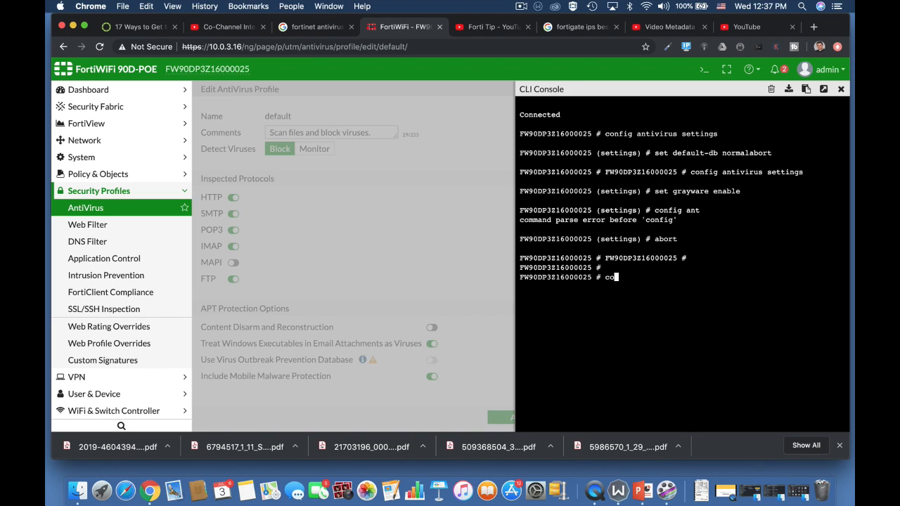
text(nfig antivirus)
key(Tab)
key(Return)
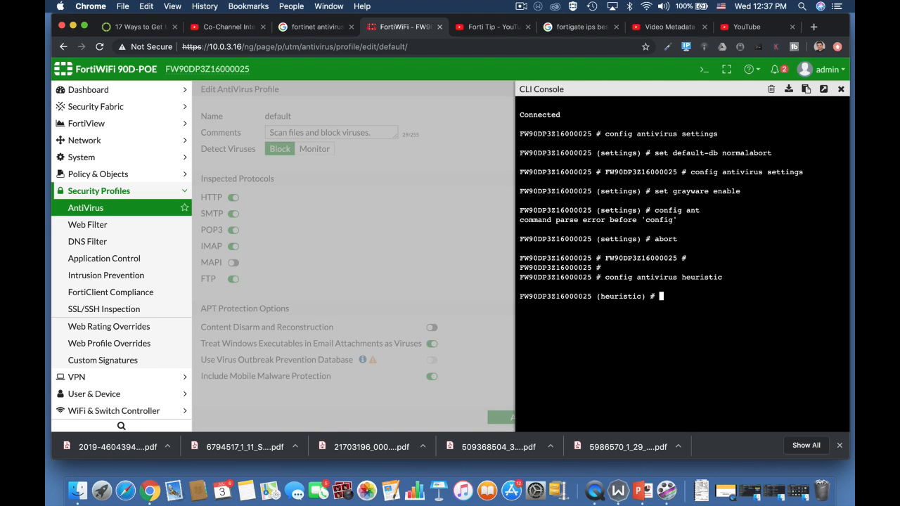